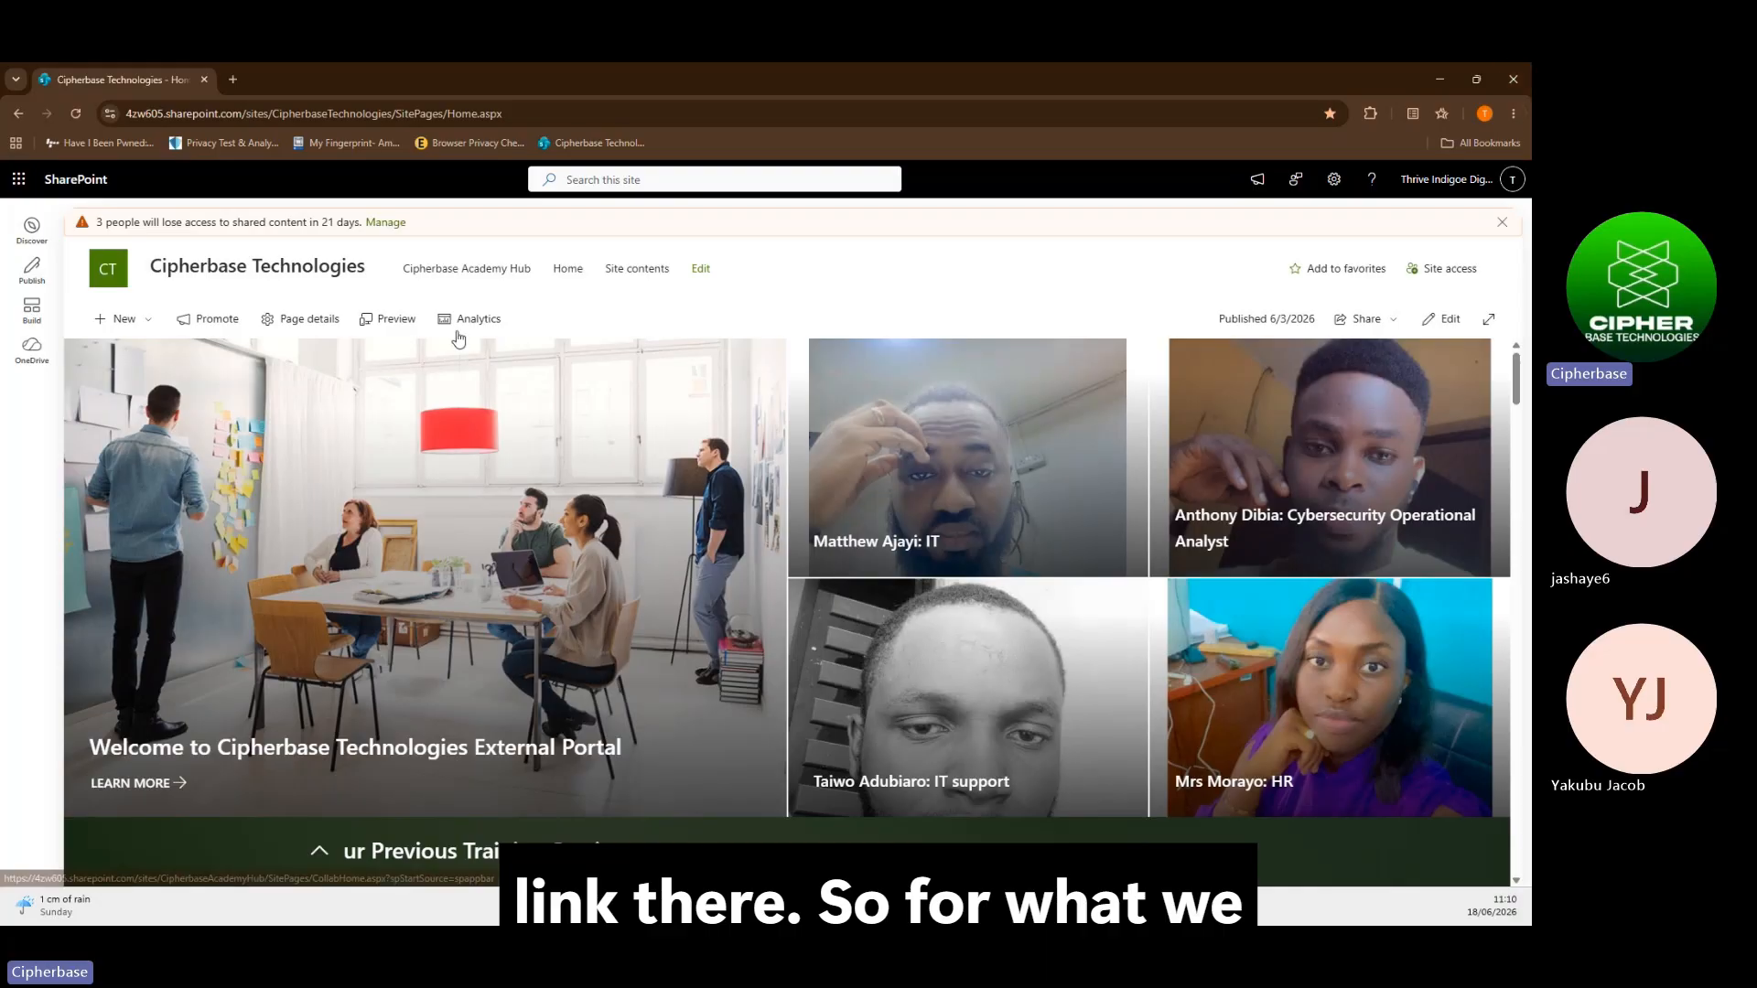
Look through the MSEdge-Win10 VM download page, then return to the Cipherbase portal home page
{"action": "scroll", "coordinate": [459, 339], "scroll_direction": "down", "scroll_amount": 4}
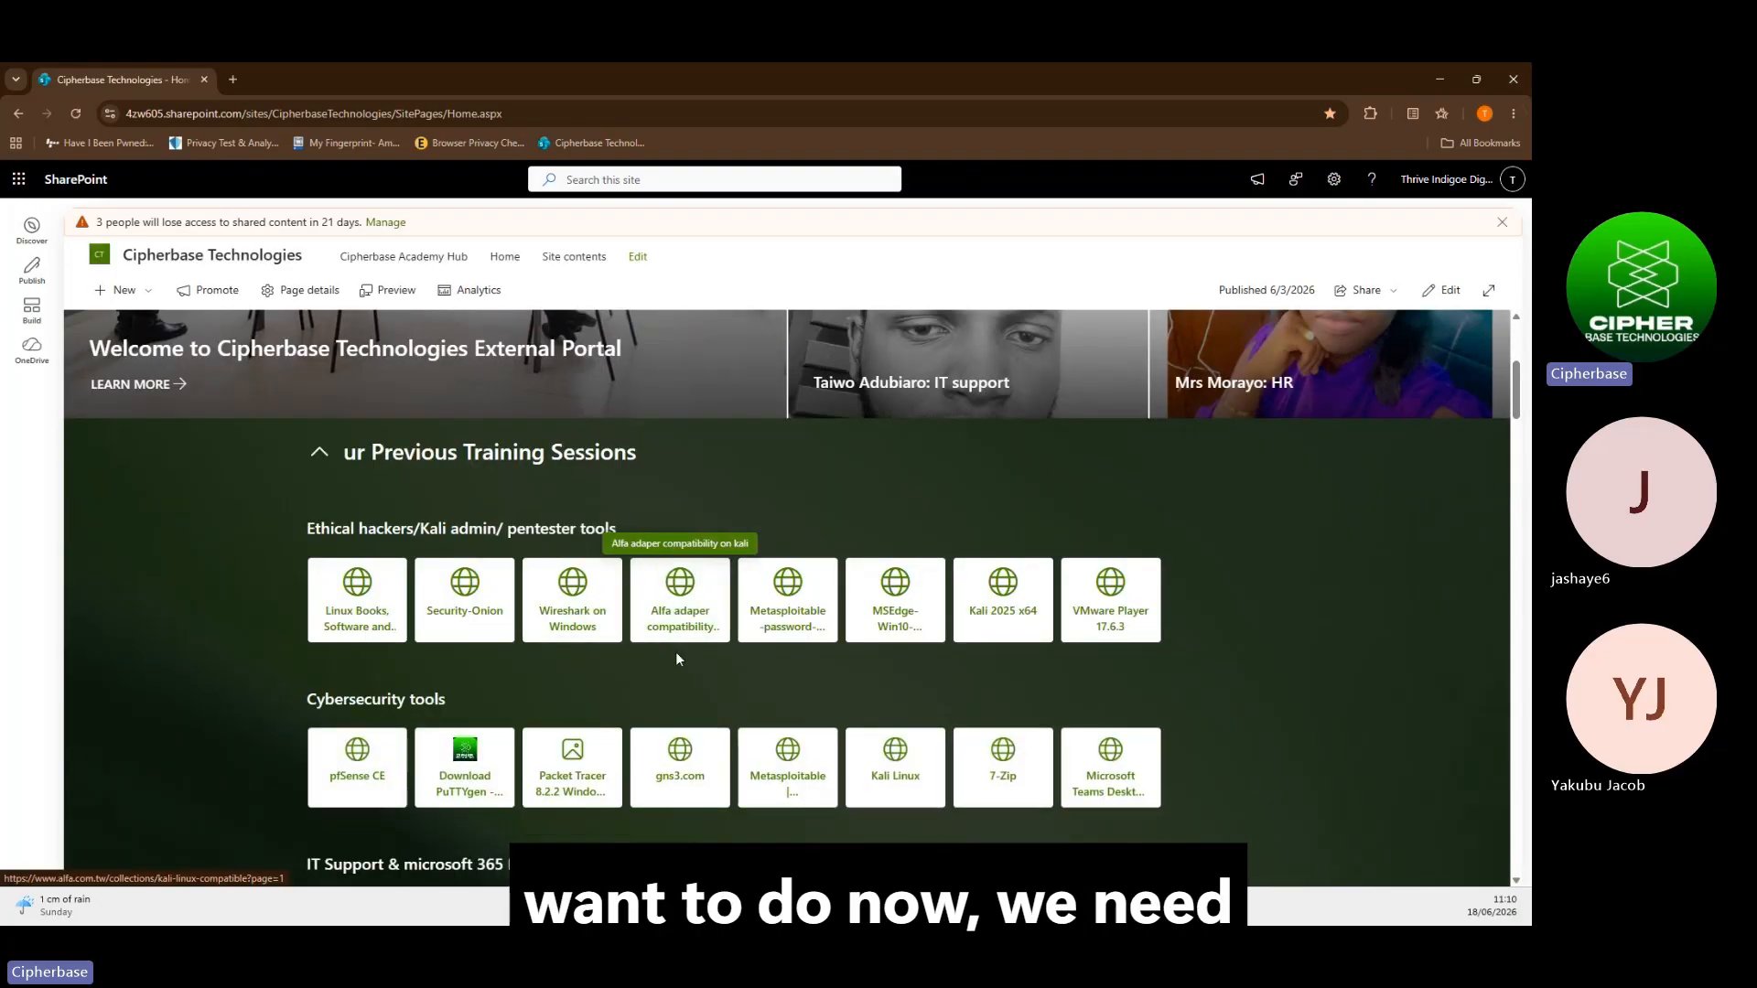
{"action": "scroll", "coordinate": [675, 651], "scroll_direction": "down", "scroll_amount": 1}
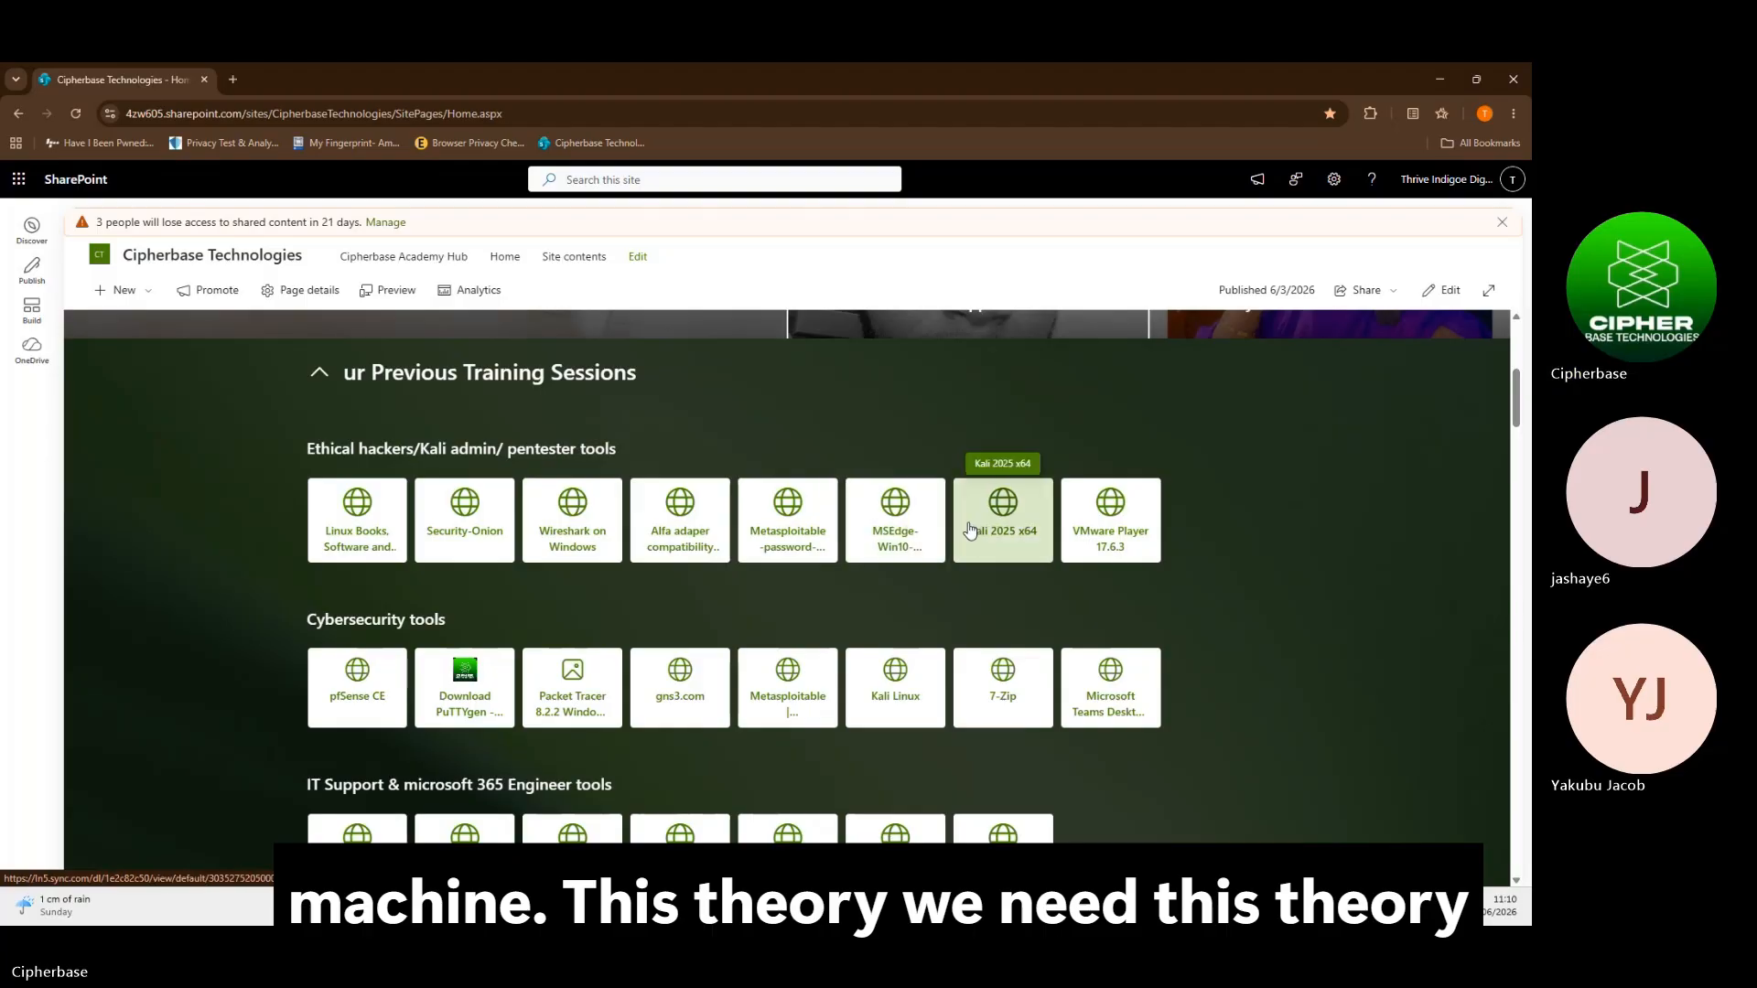
{"action": "scroll", "coordinate": [912, 531], "scroll_direction": "down", "scroll_amount": 1}
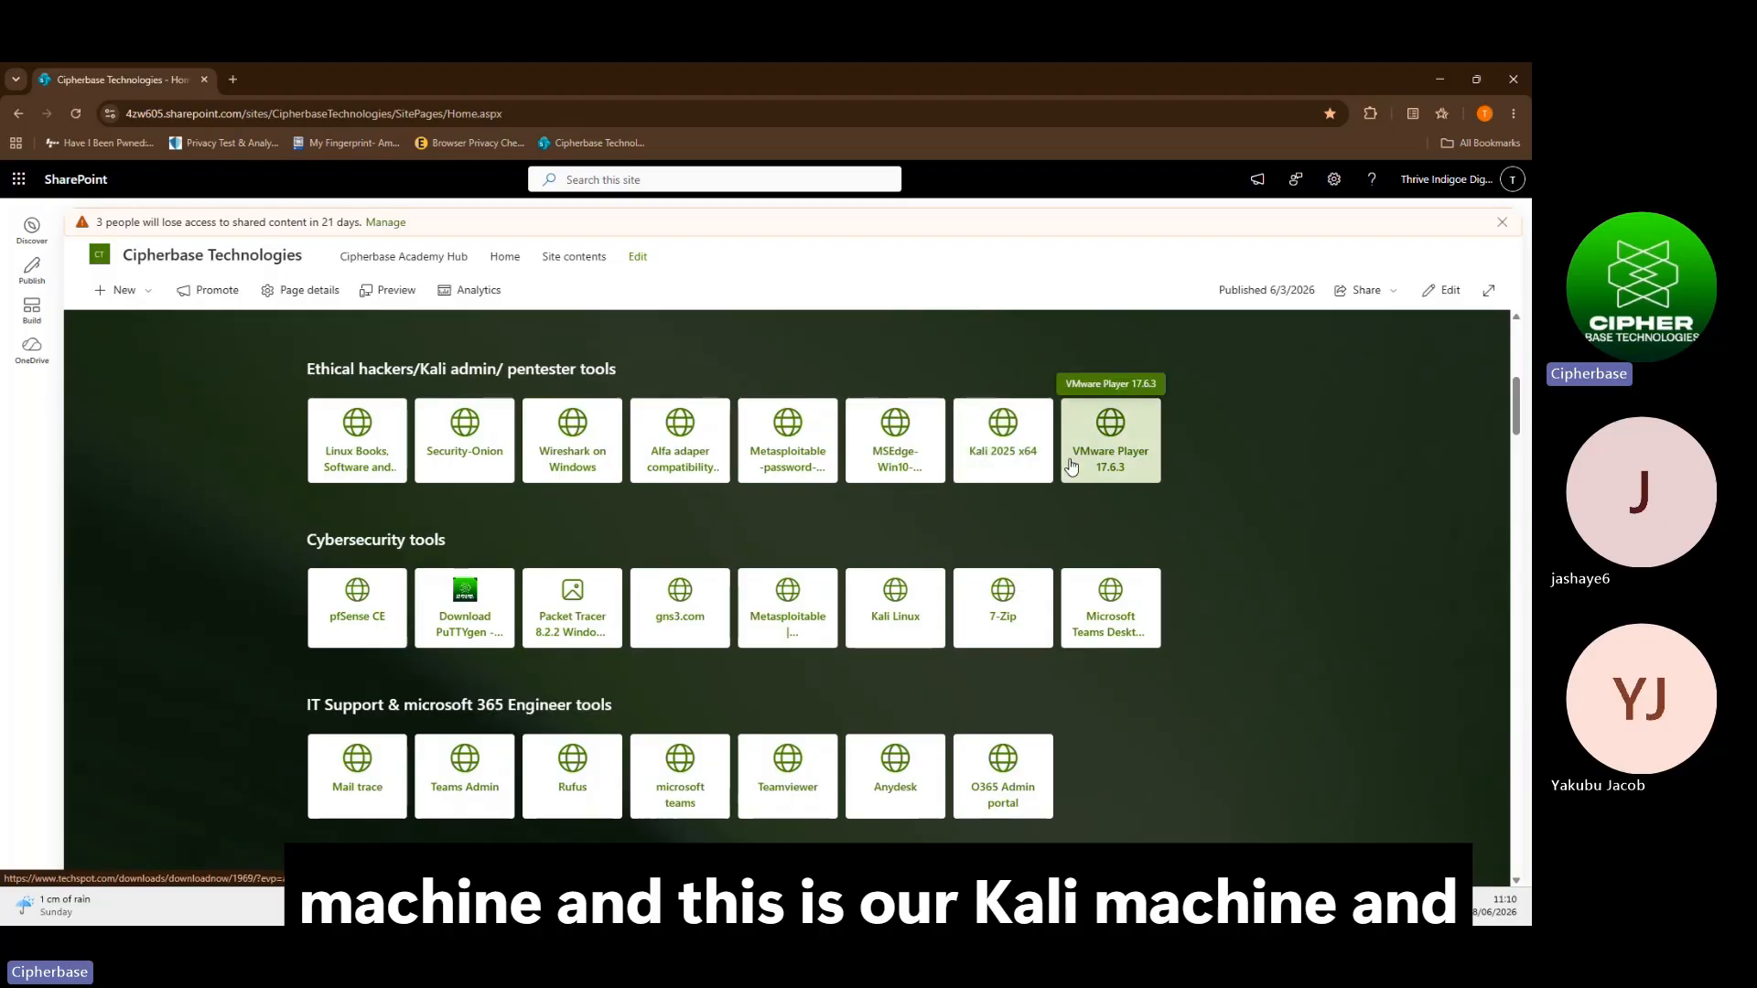
{"action": "scroll", "coordinate": [1006, 613], "scroll_direction": "down", "scroll_amount": 1}
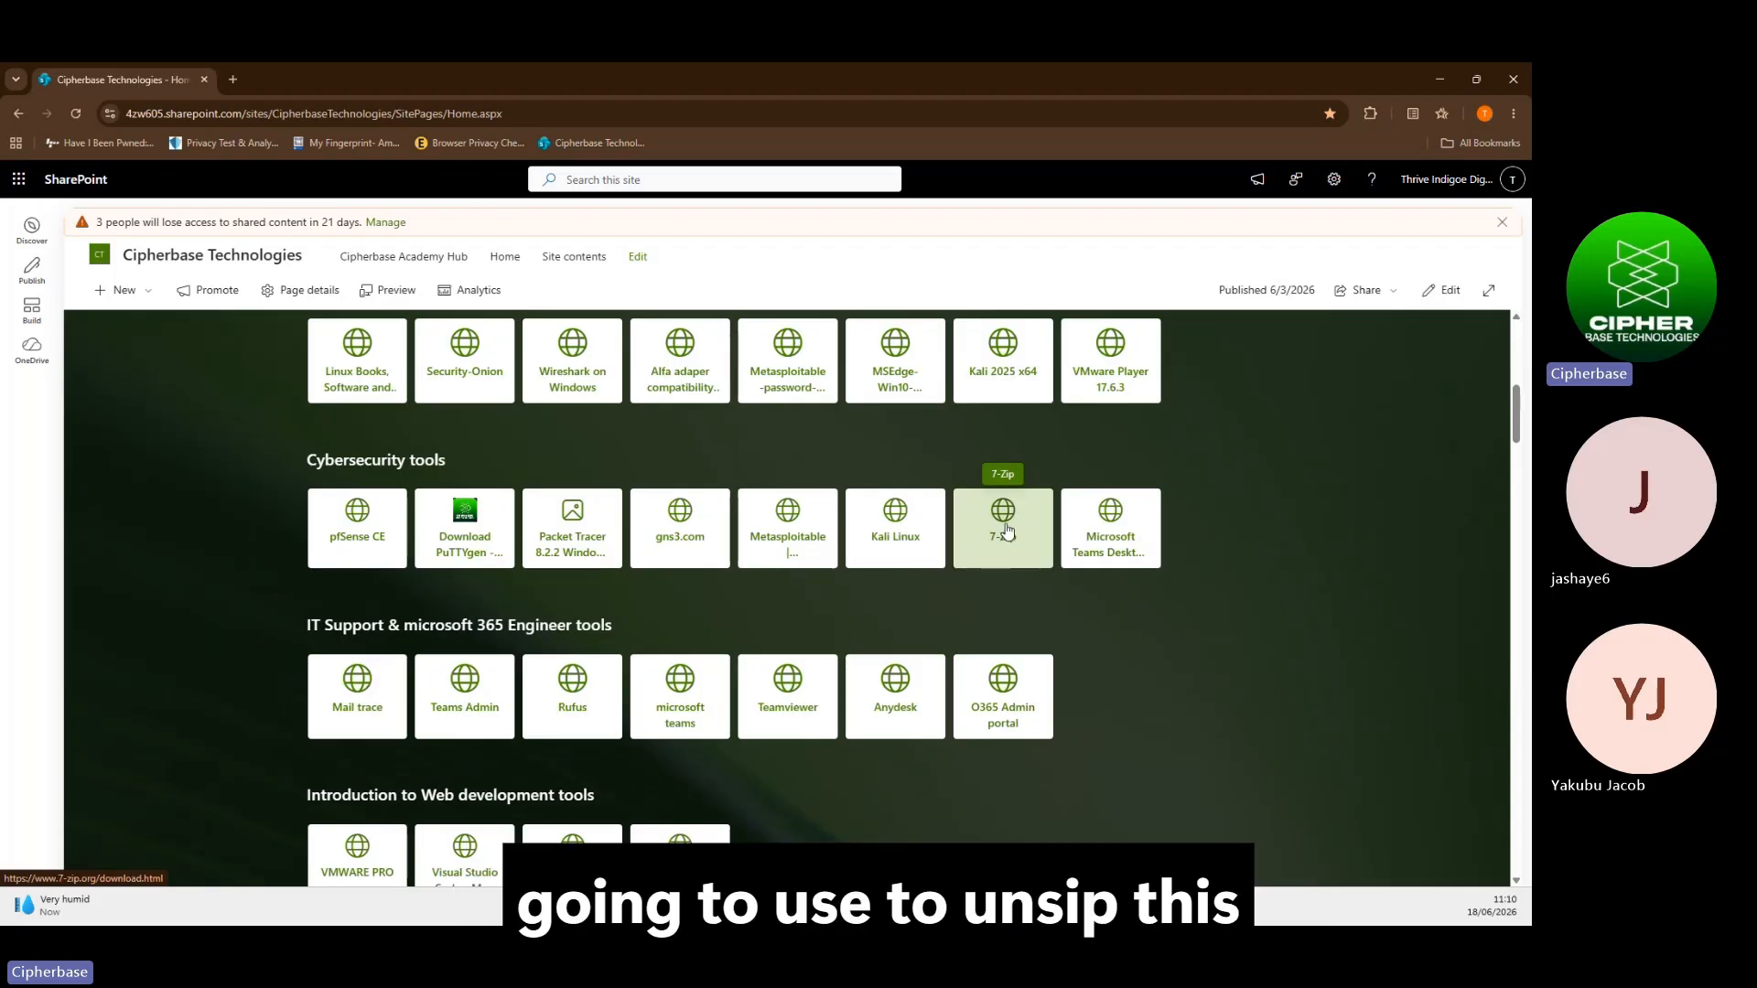
{"action": "left_click", "coordinate": [913, 362]}
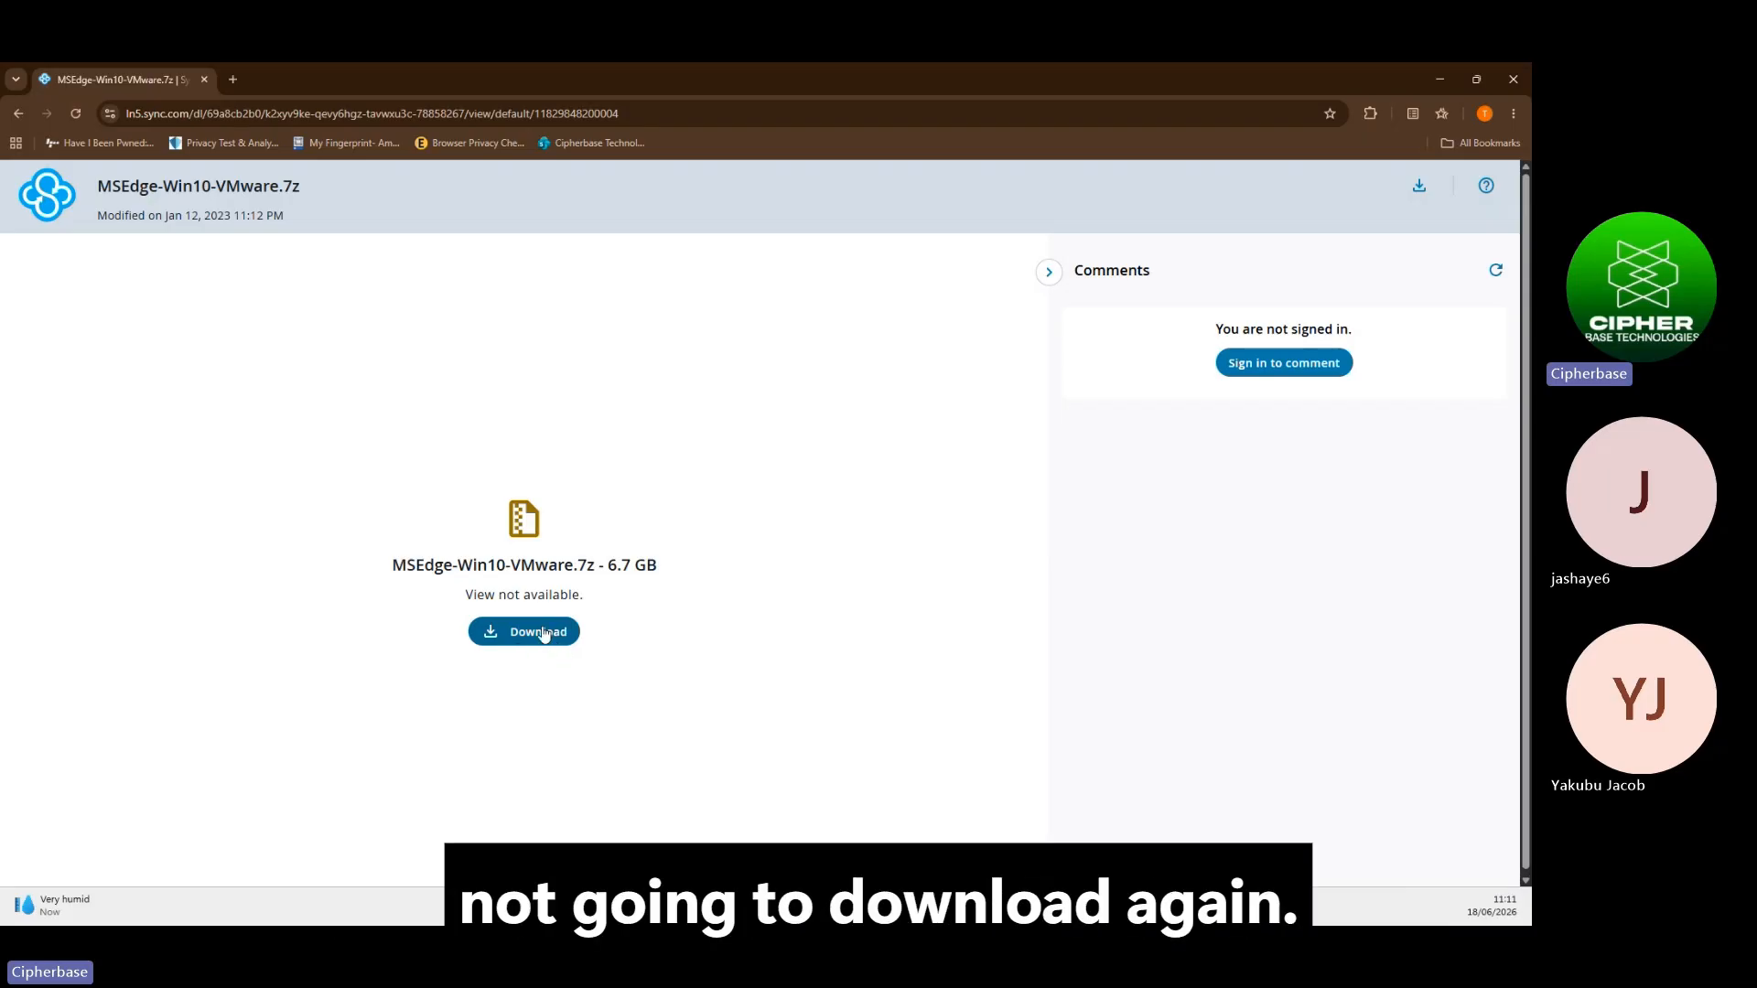
{"action": "left_click", "coordinate": [18, 114]}
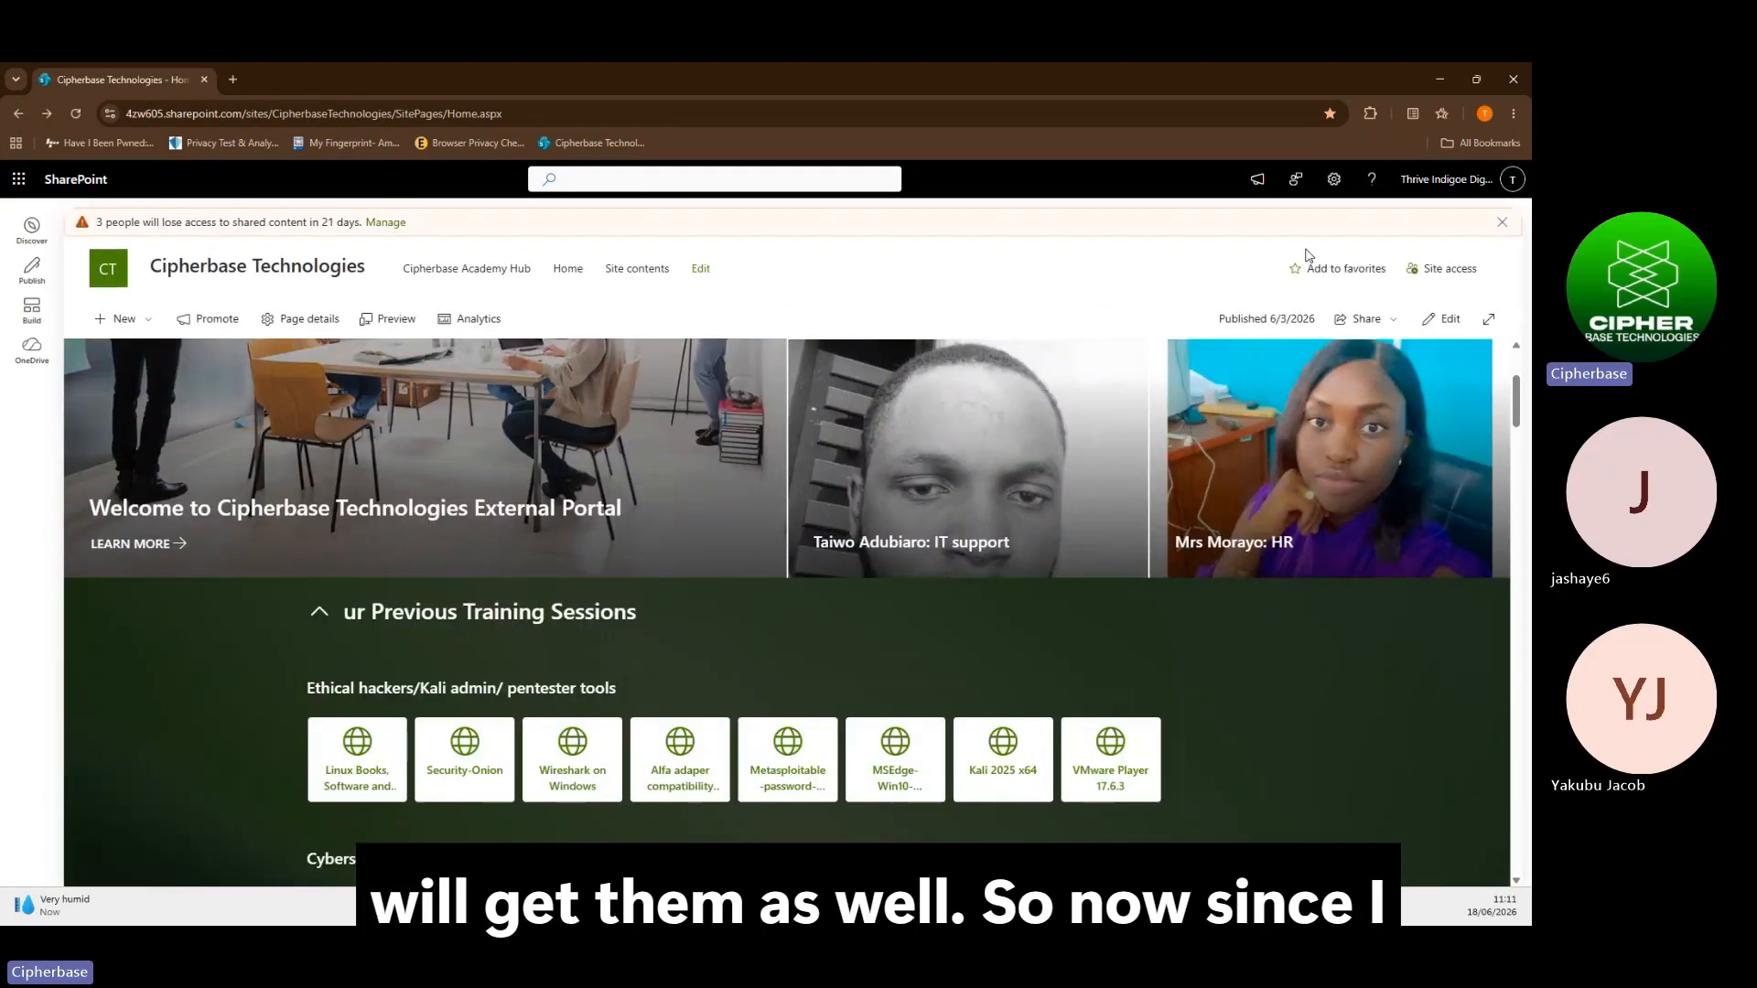
{"action": "scroll", "coordinate": [1013, 626], "scroll_direction": "down", "scroll_amount": 2}
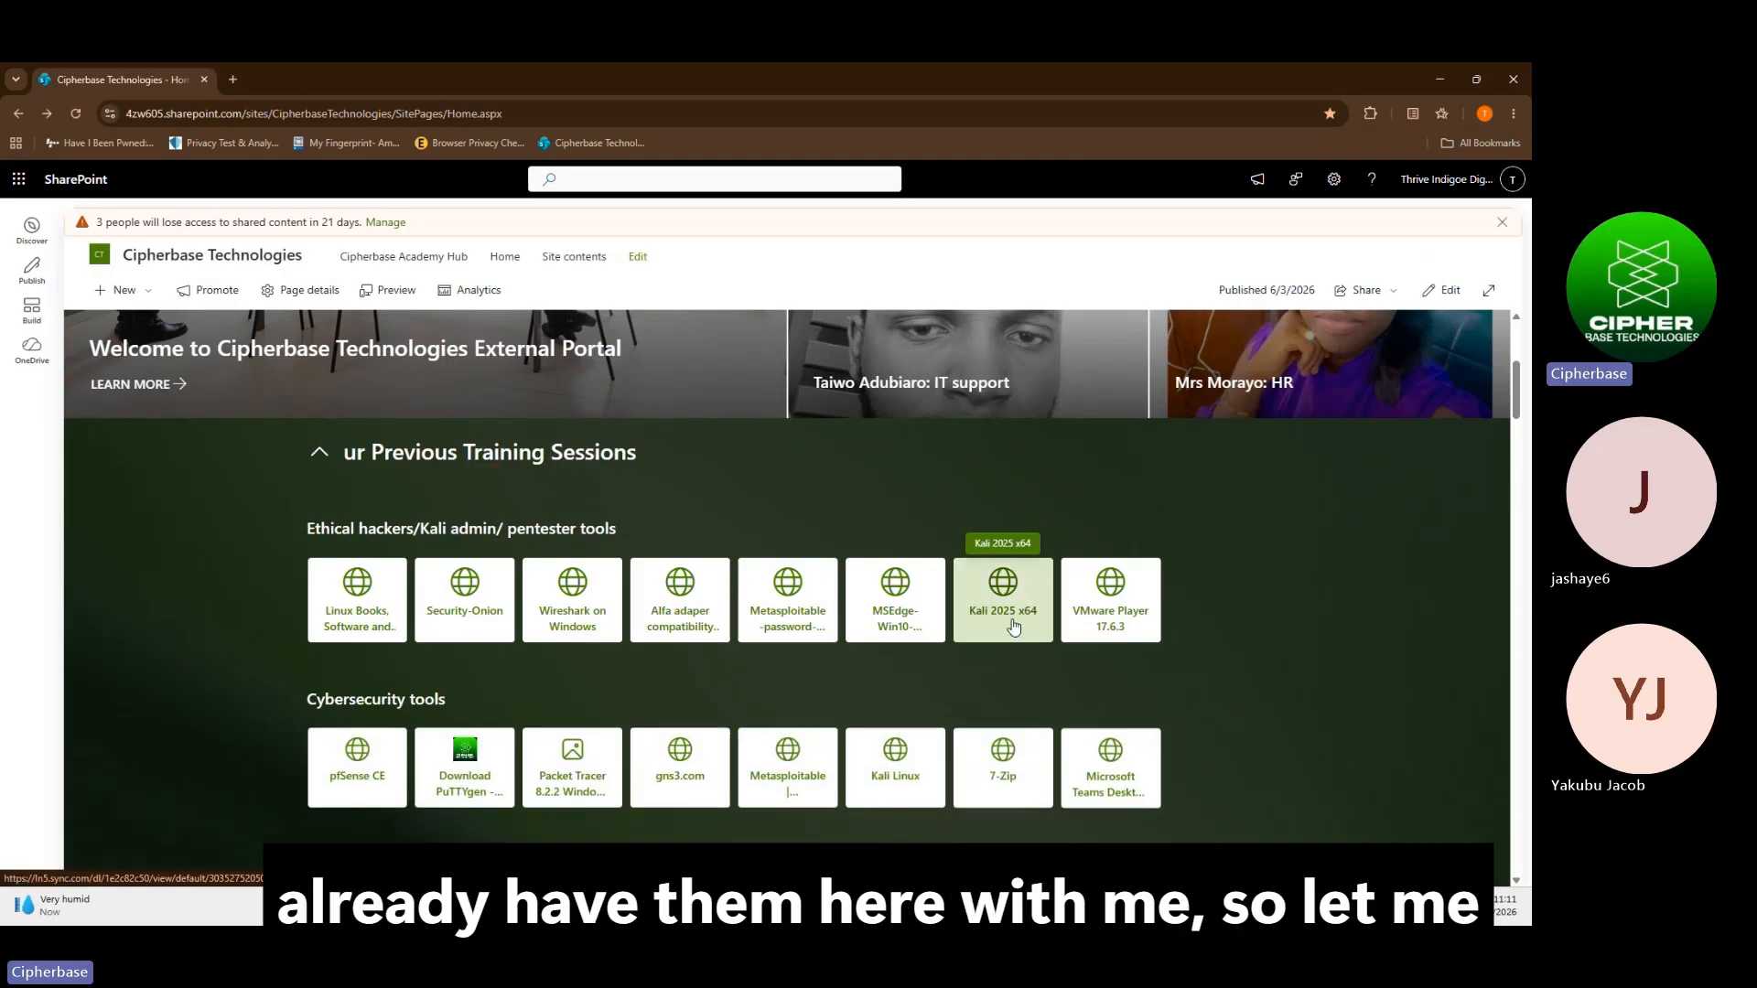
Minimize the browser and run 7z2601-x64 from C:\tools\lab preparation tool
{"action": "left_click", "coordinate": [1453, 81]}
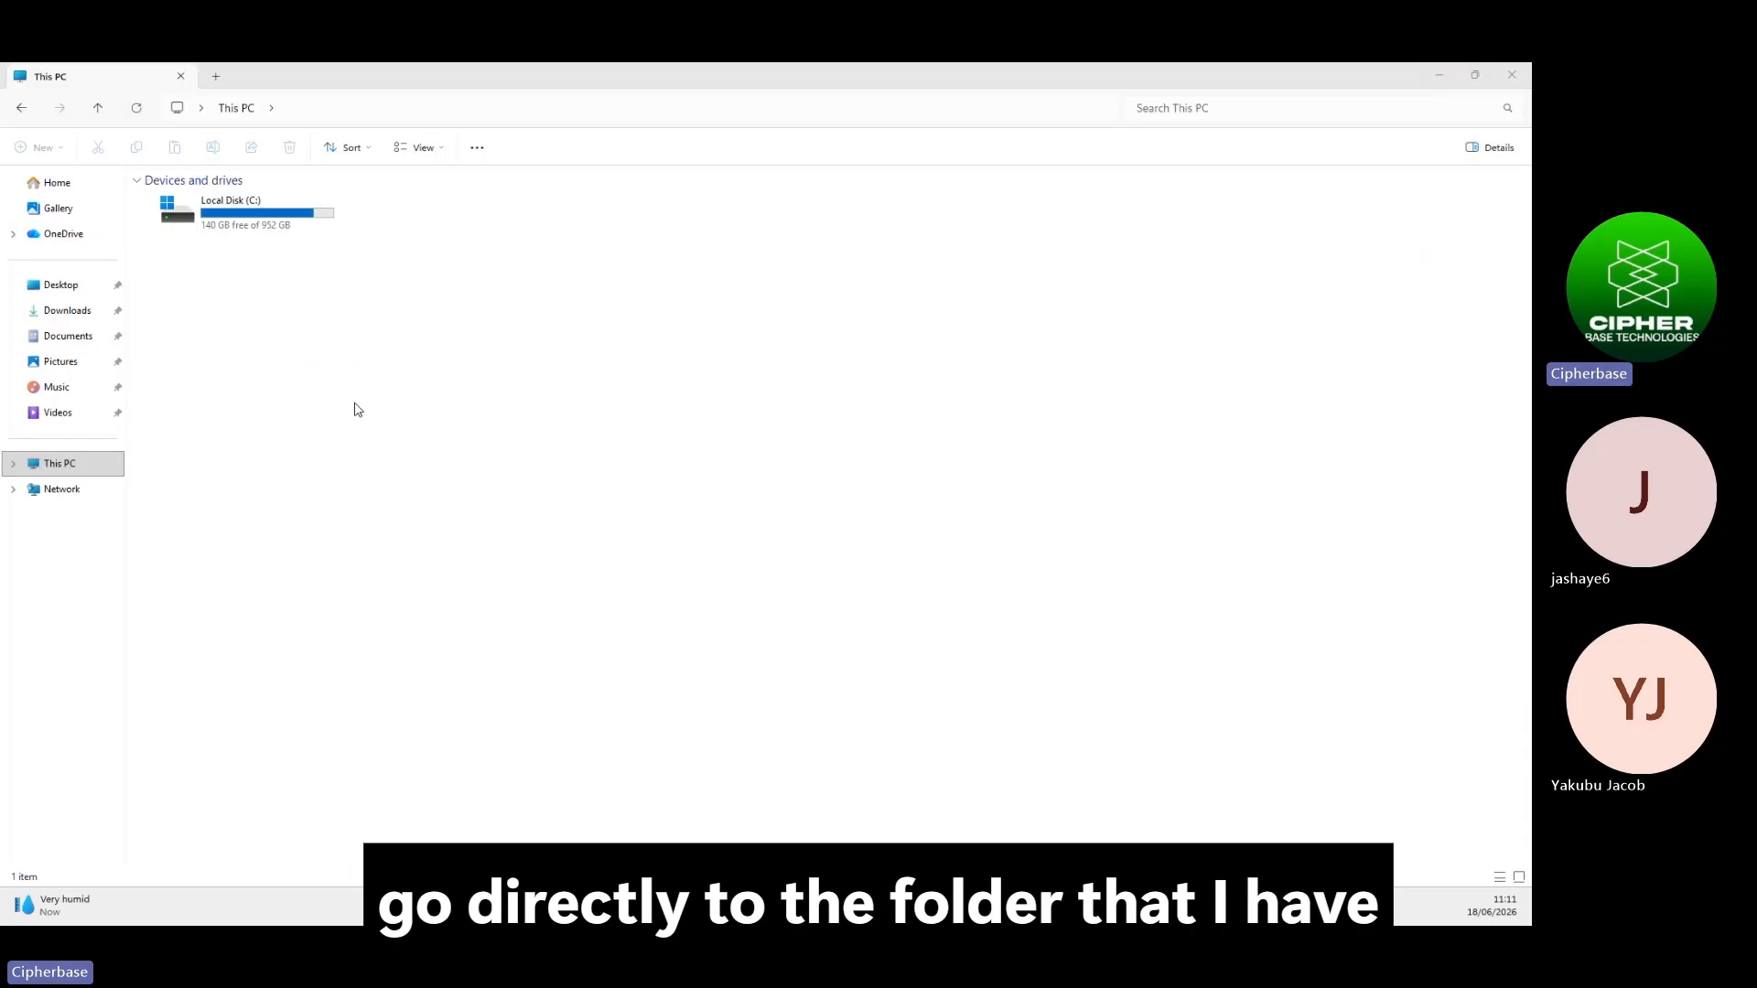
{"action": "left_click", "coordinate": [255, 226]}
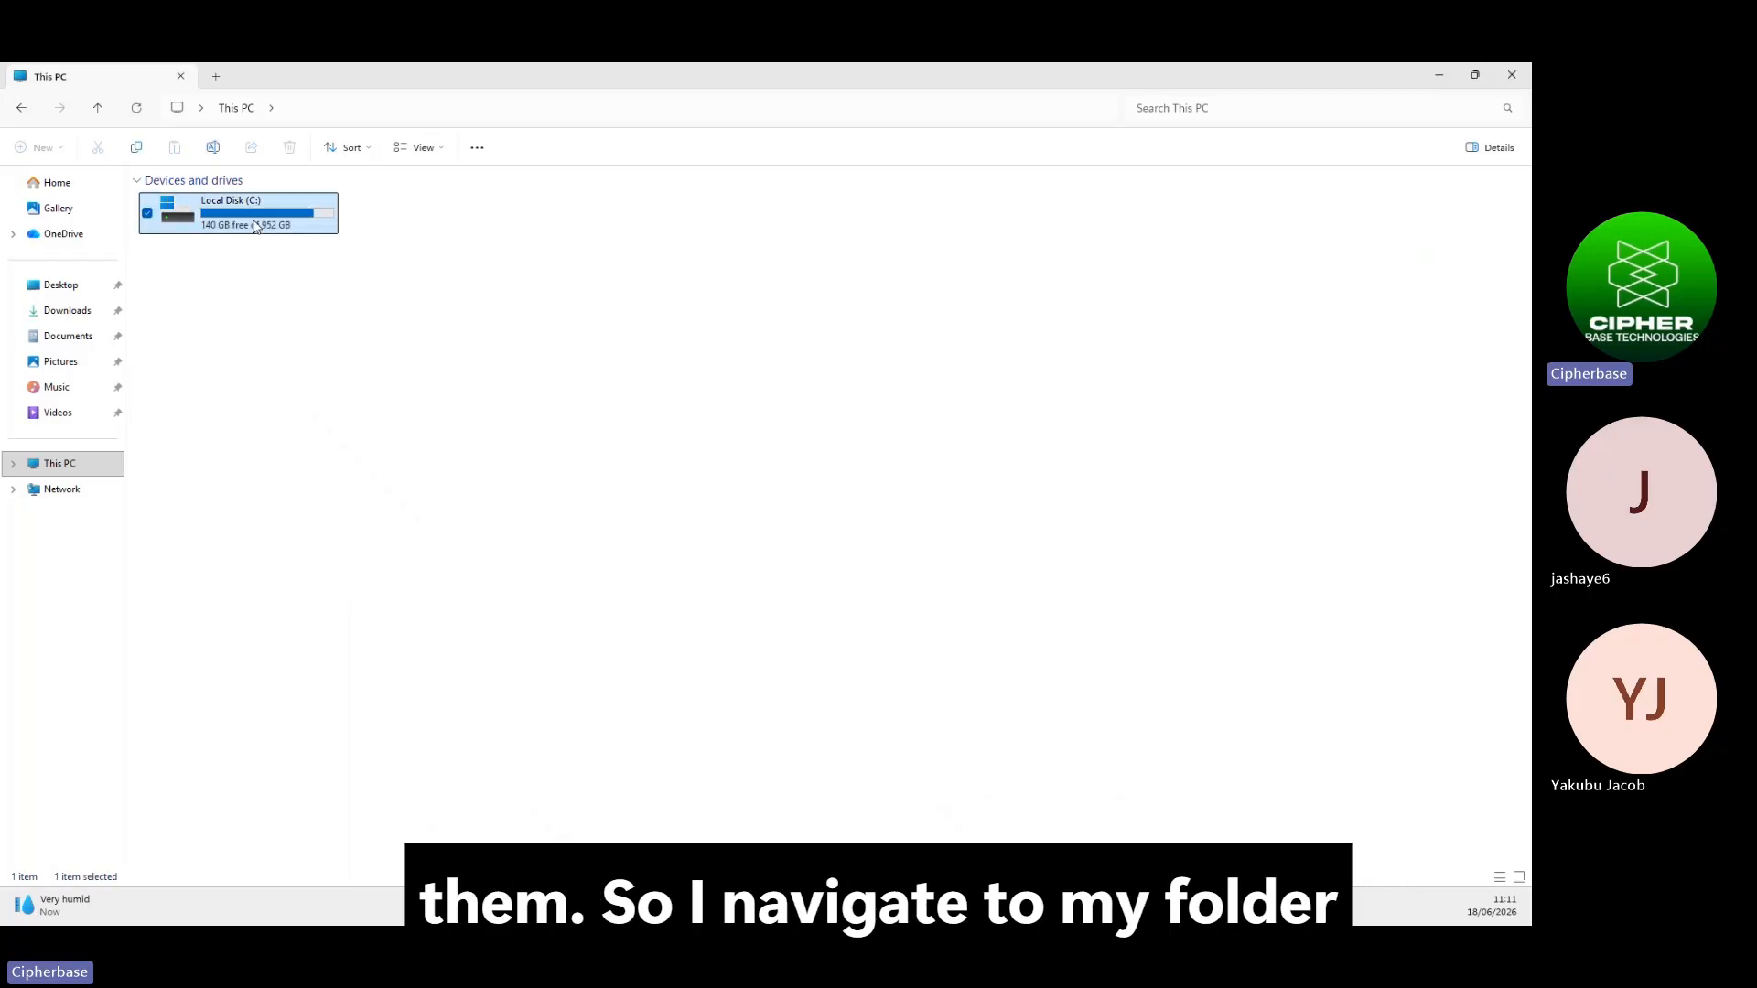
{"action": "double_click", "coordinate": [255, 226]}
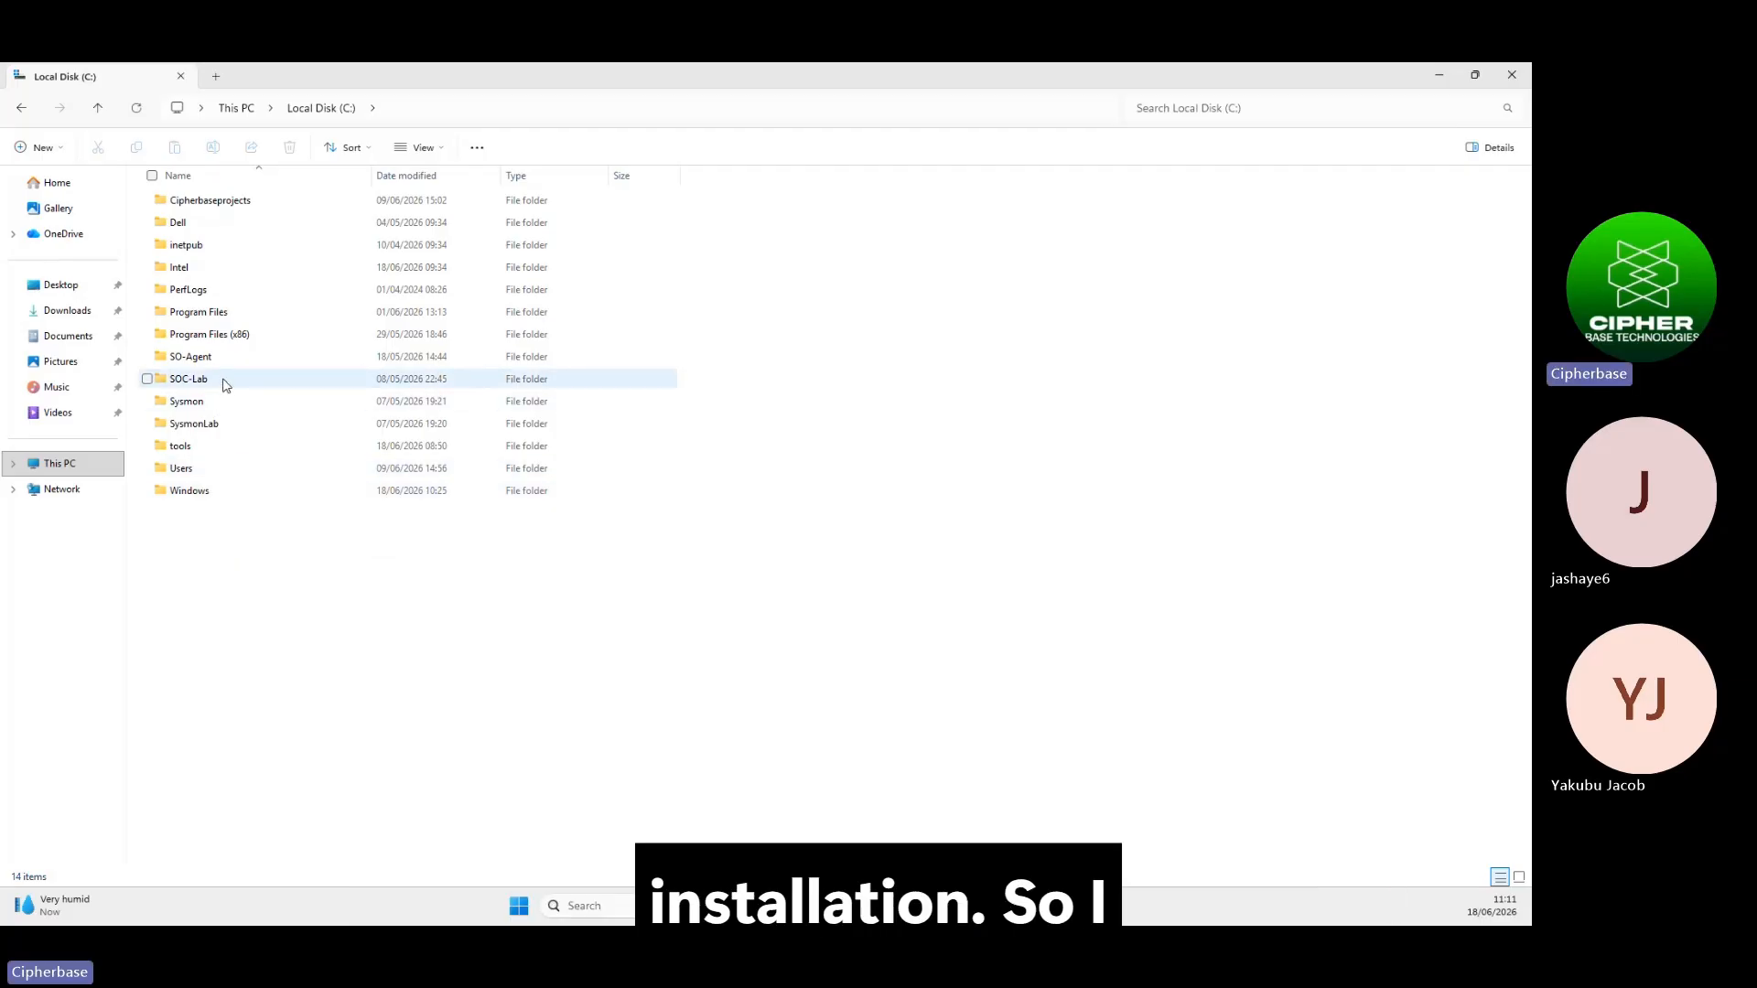
{"action": "double_click", "coordinate": [196, 449]}
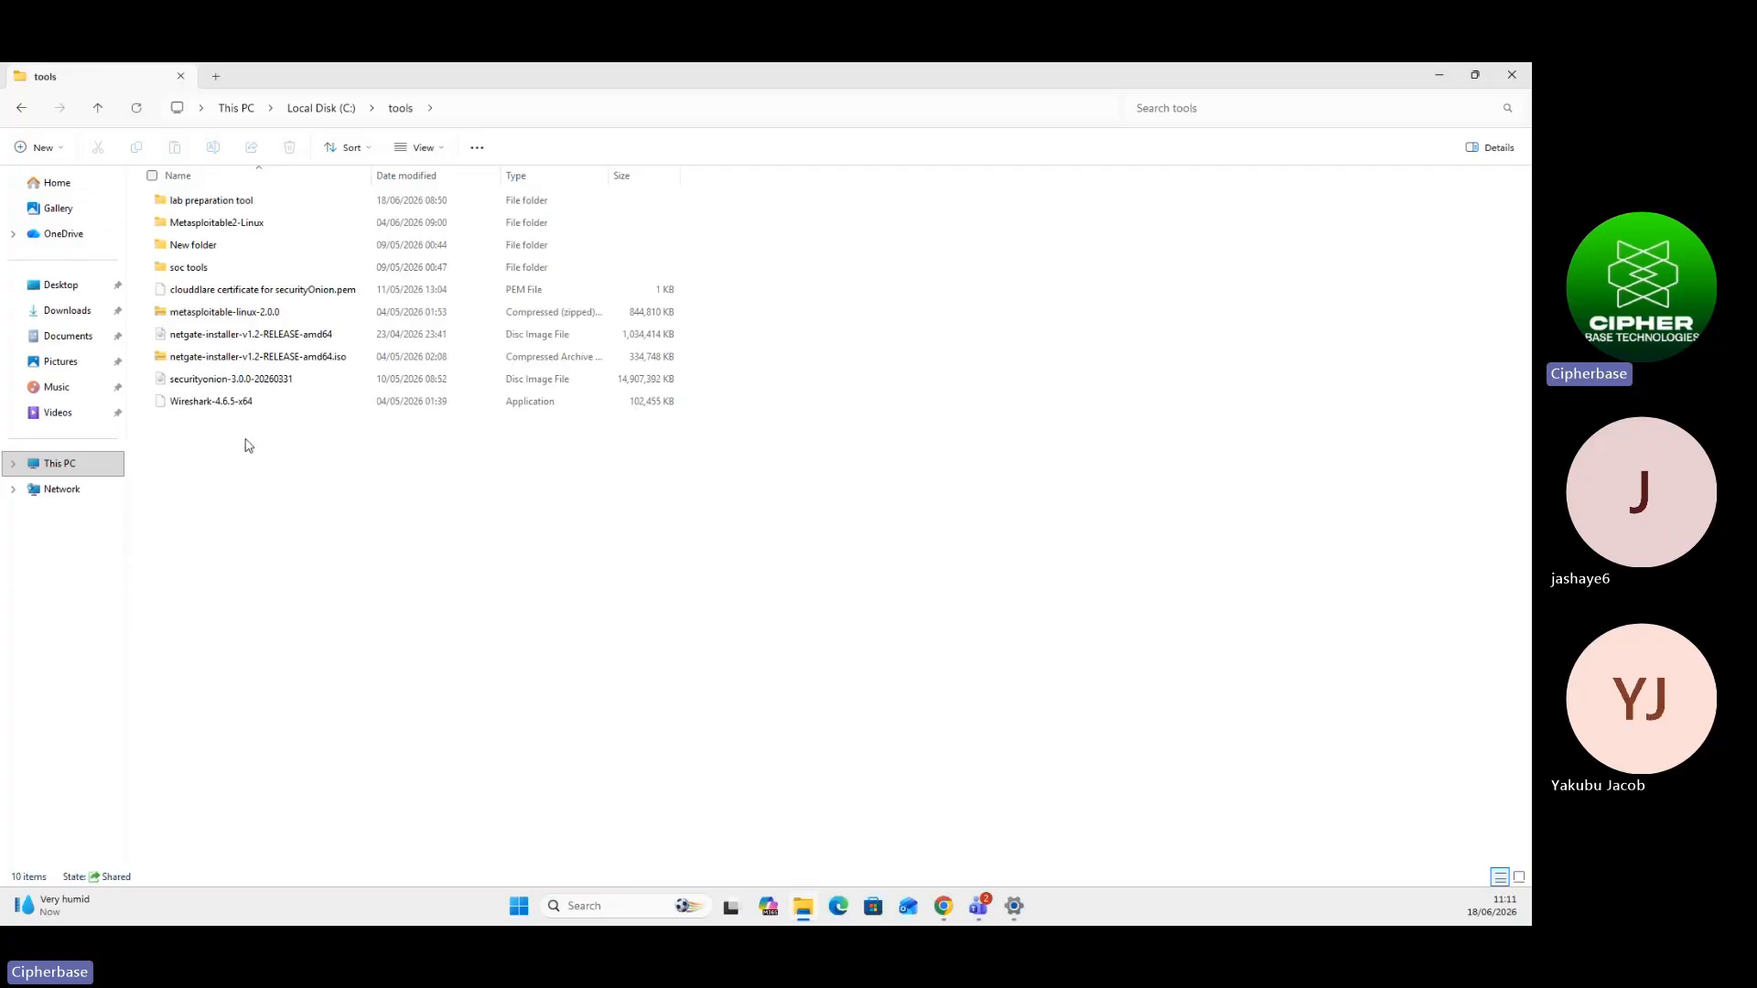
{"action": "double_click", "coordinate": [209, 201]}
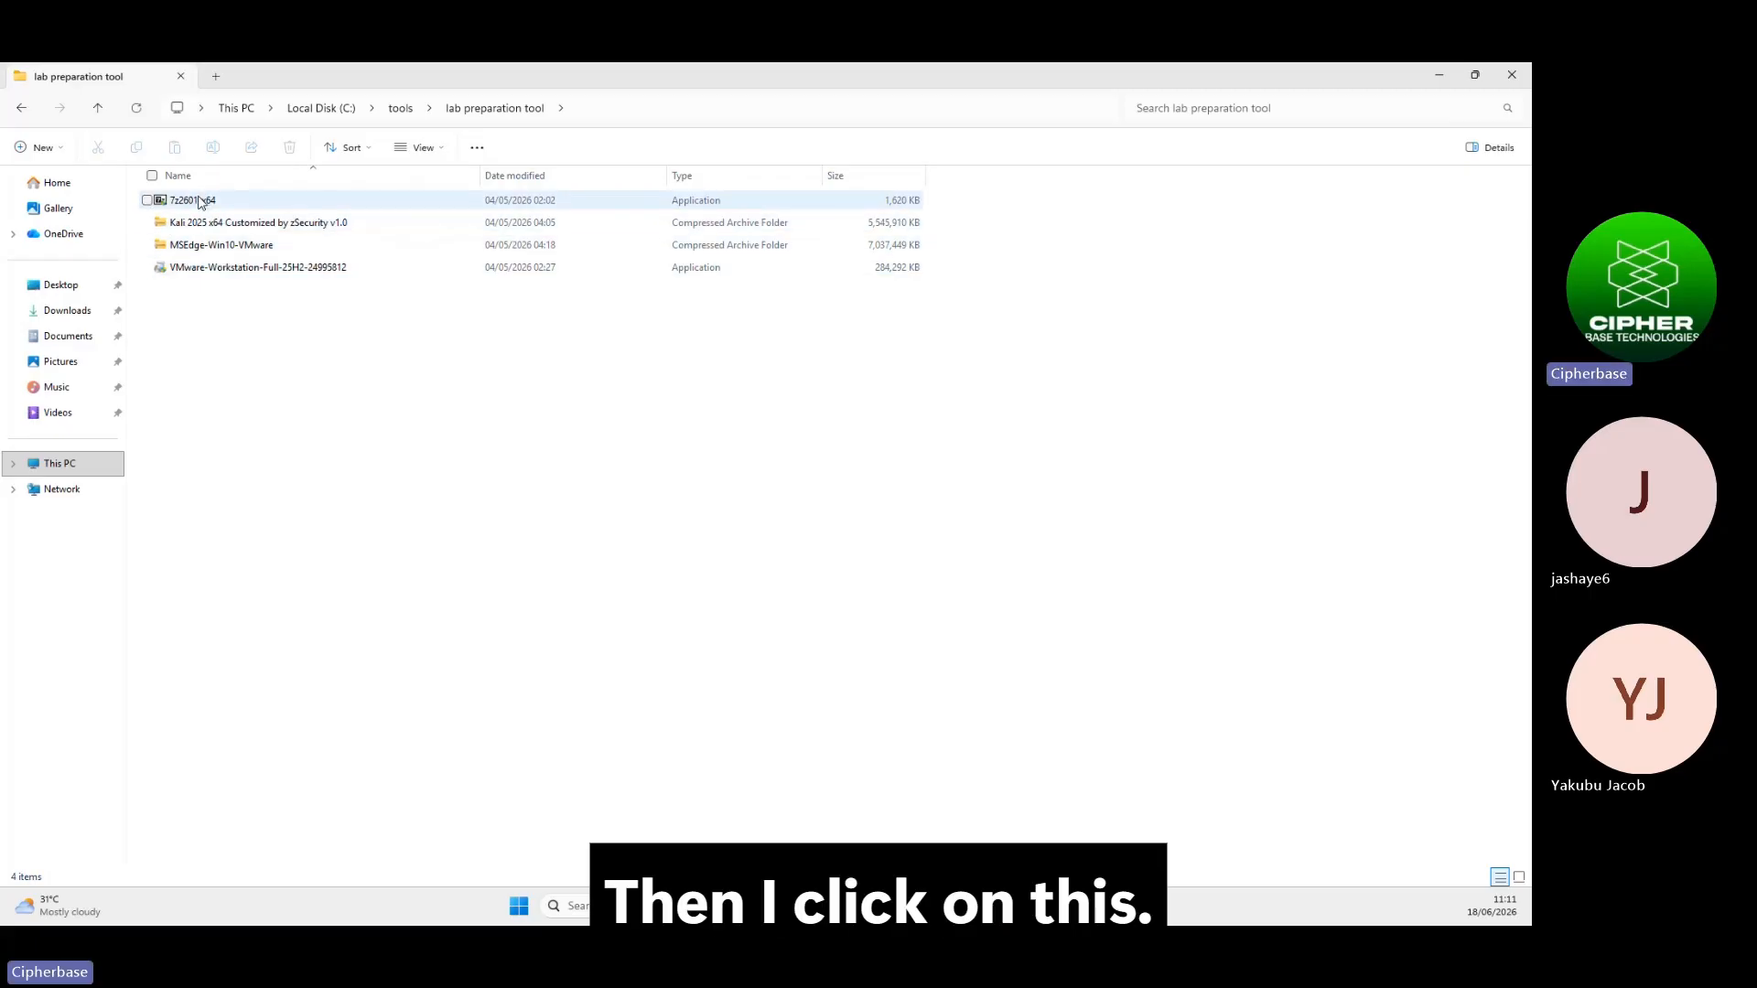
{"action": "double_click", "coordinate": [199, 202]}
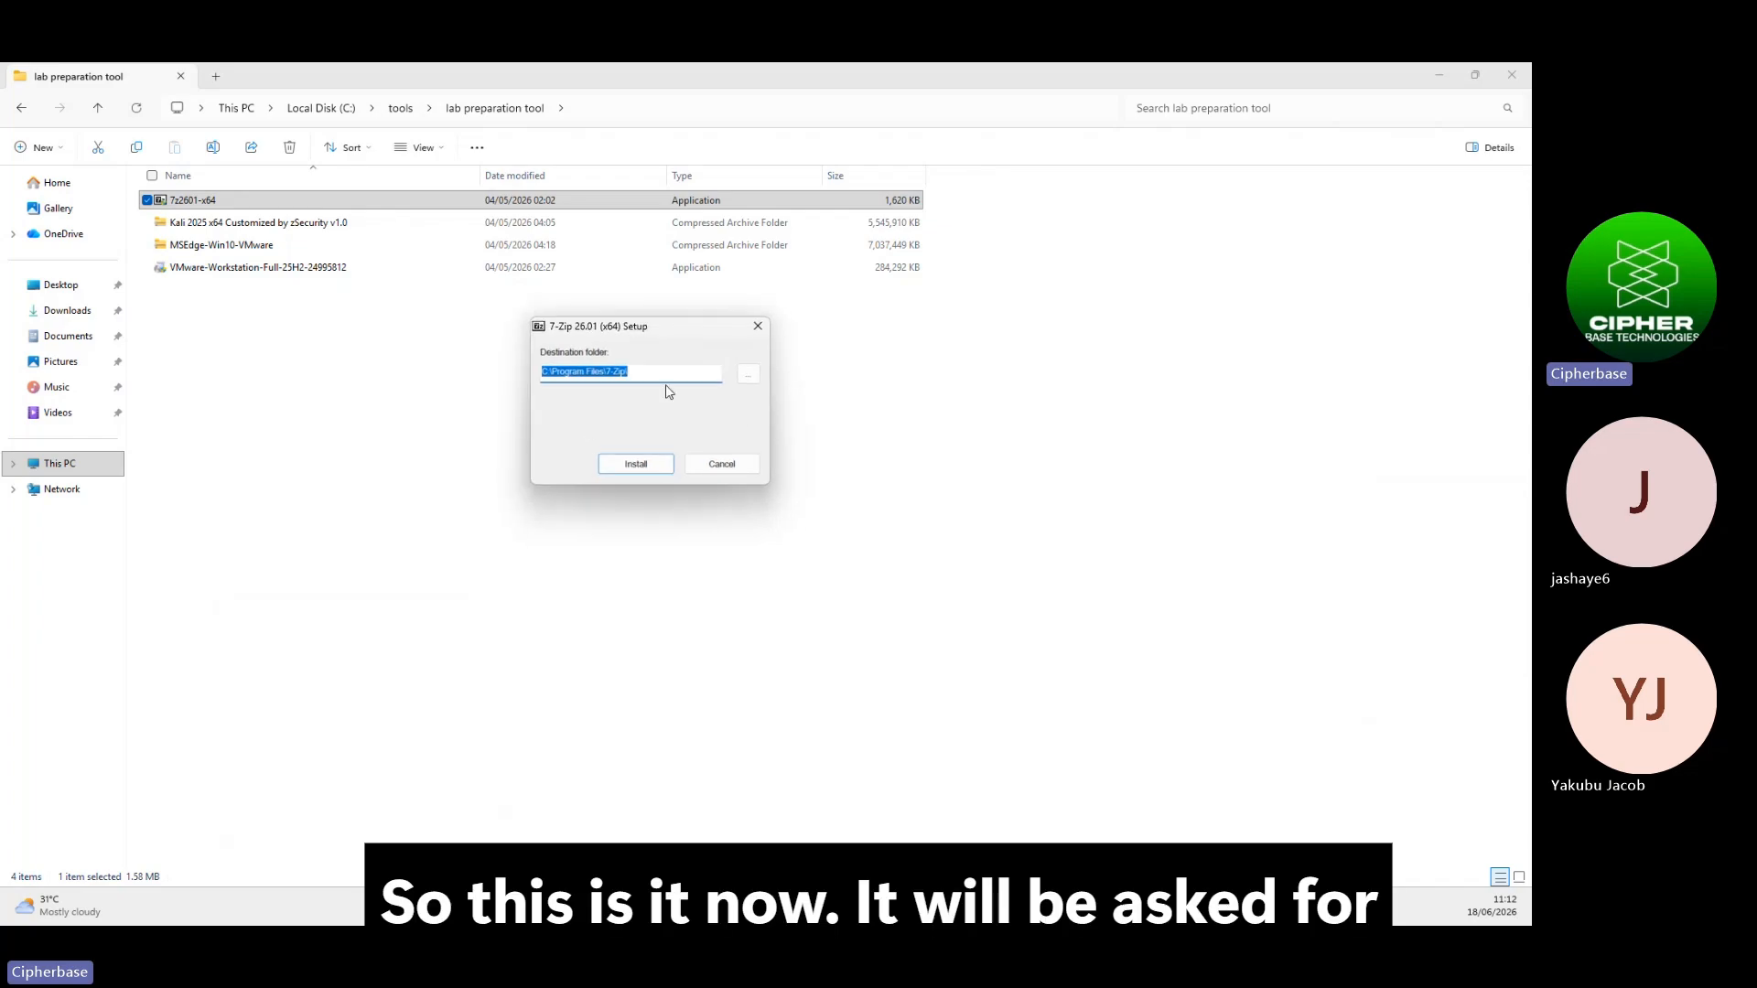
Install 7-Zip 26.01 (x64) to C:\Program Files\7-Zip and close the finished setup
{"action": "left_click", "coordinate": [636, 464]}
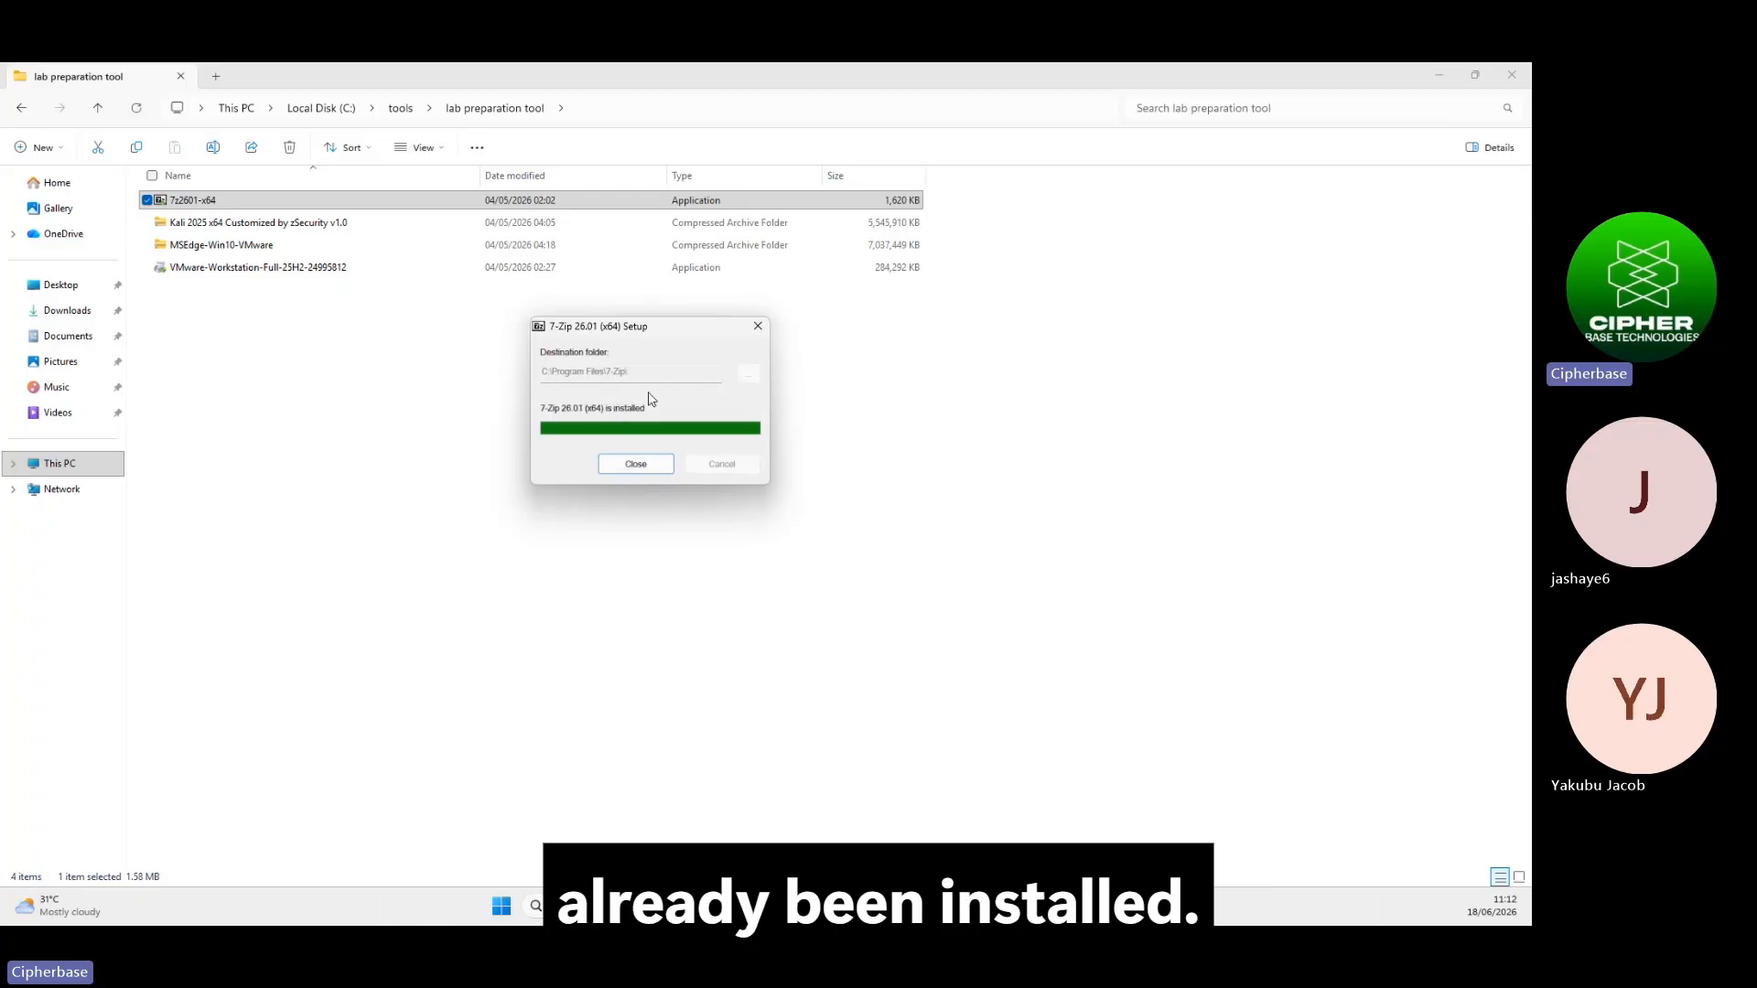
{"action": "left_click", "coordinate": [635, 464]}
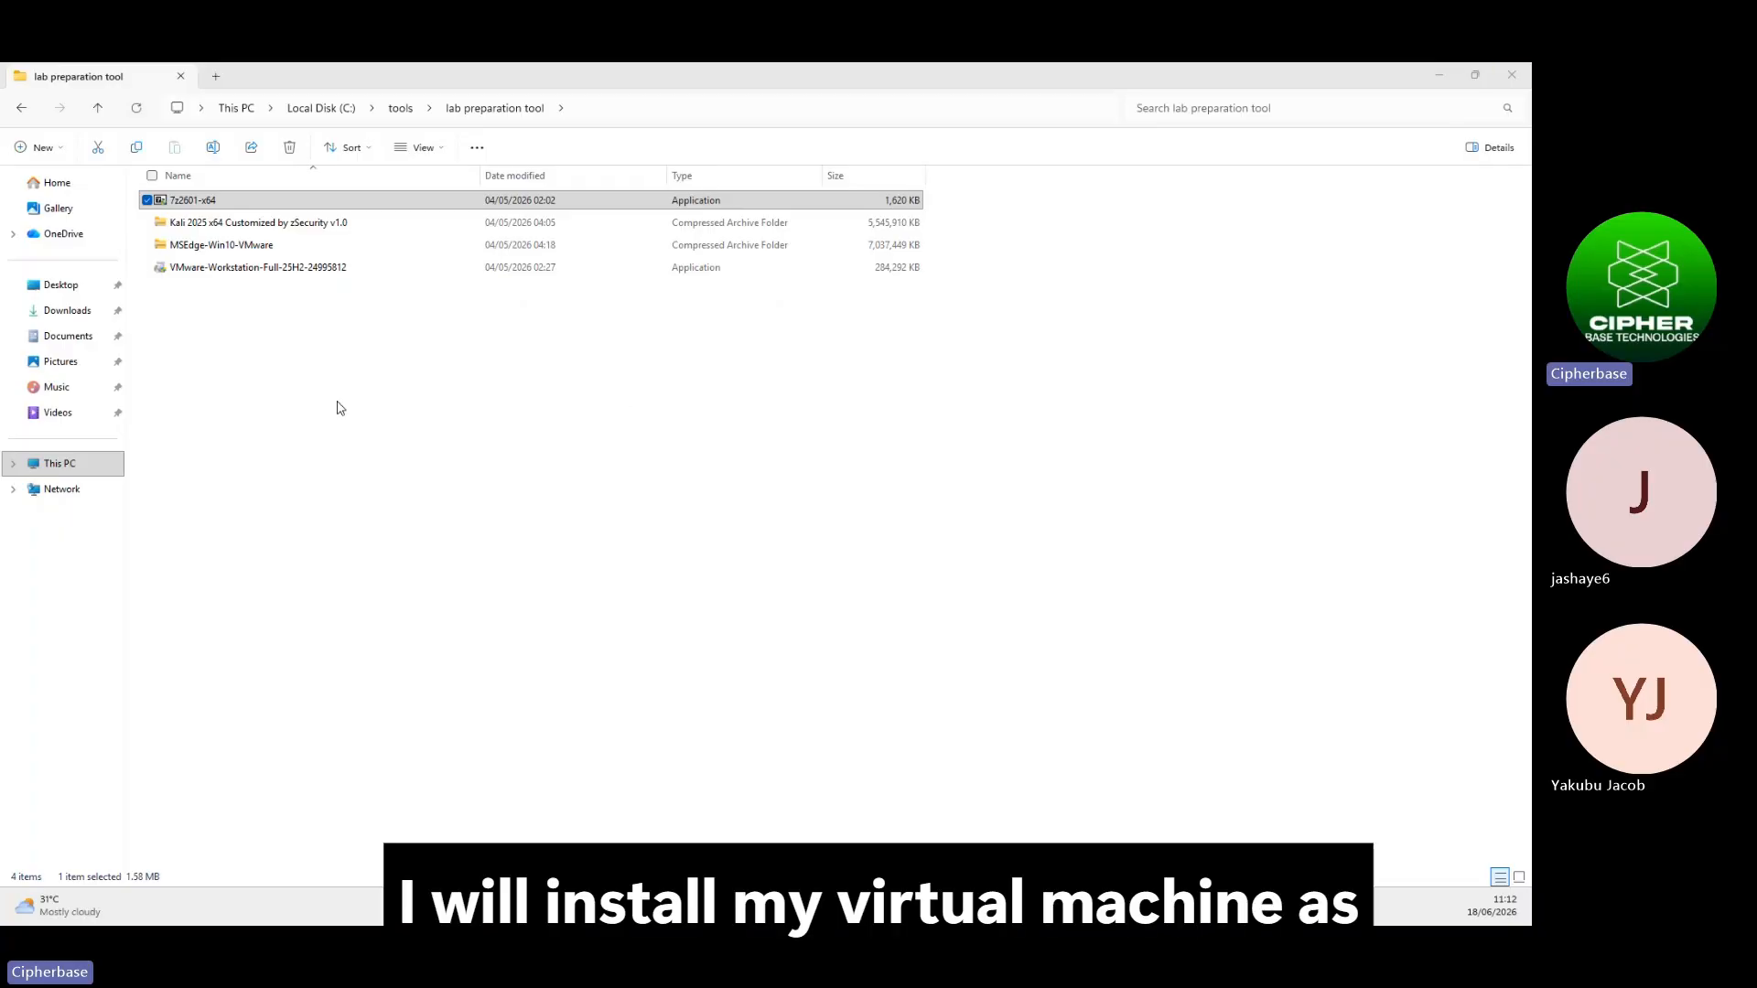
Start the VMware Workstation installer, accept the EULA, and keep the default install folder
{"action": "double_click", "coordinate": [252, 266]}
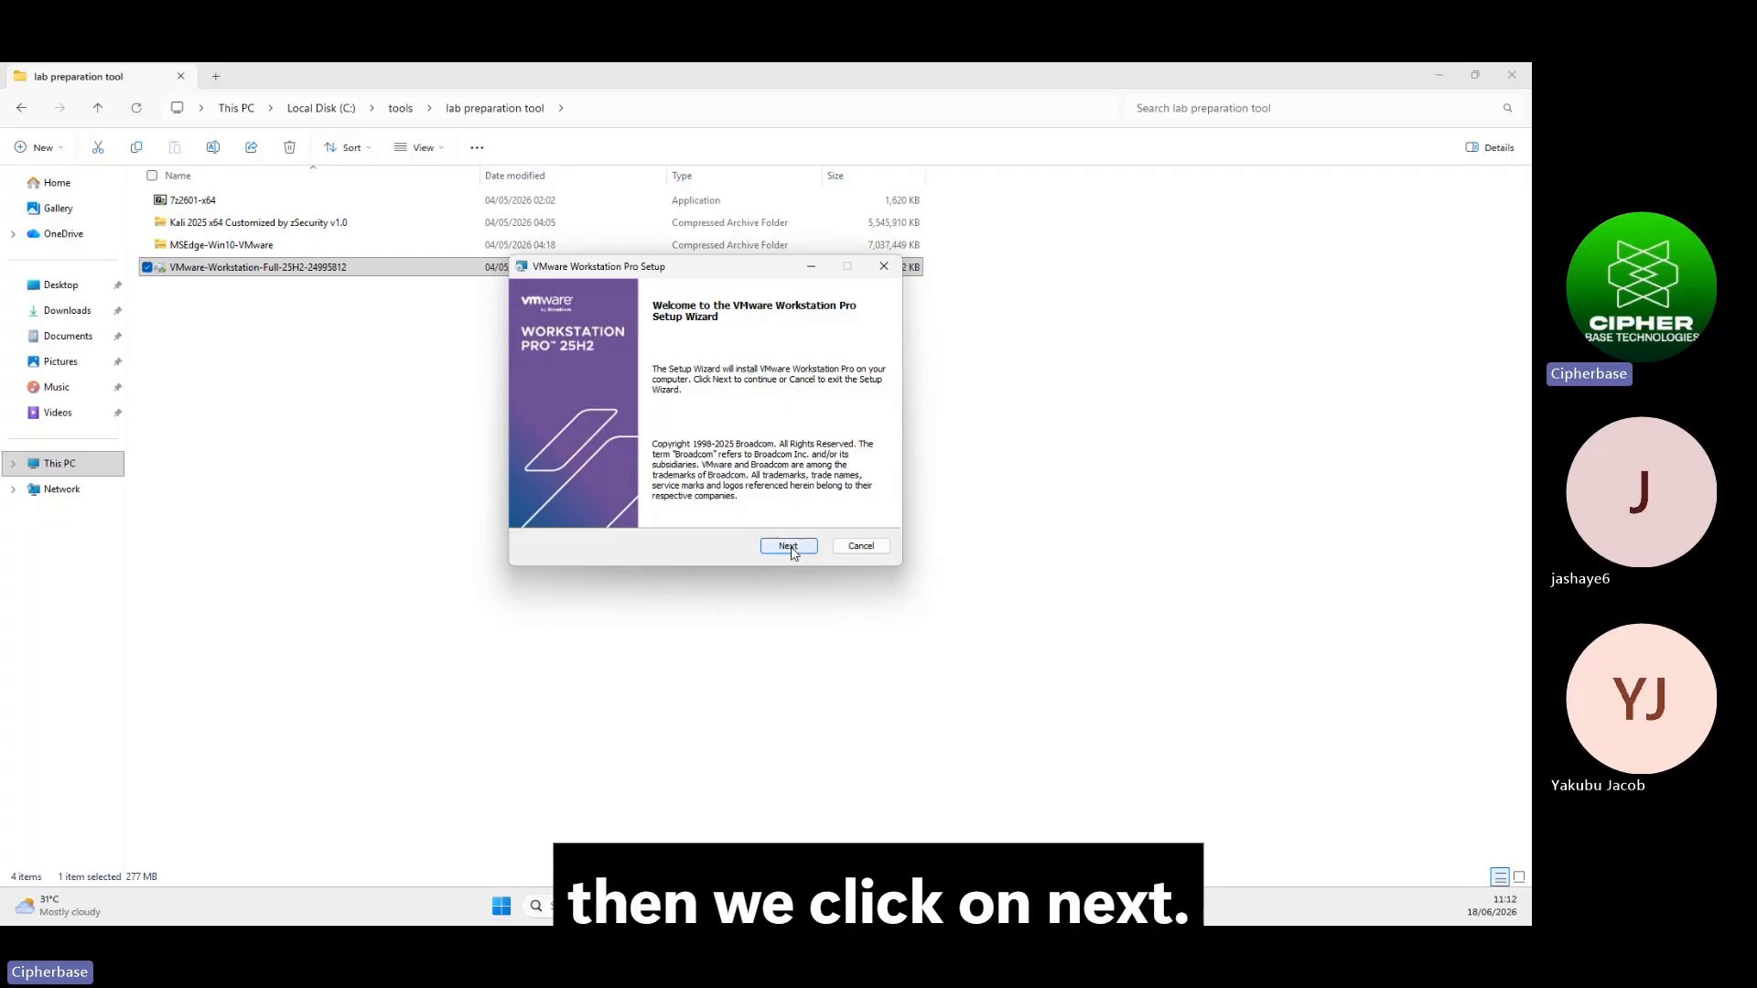
{"action": "left_click", "coordinate": [792, 547]}
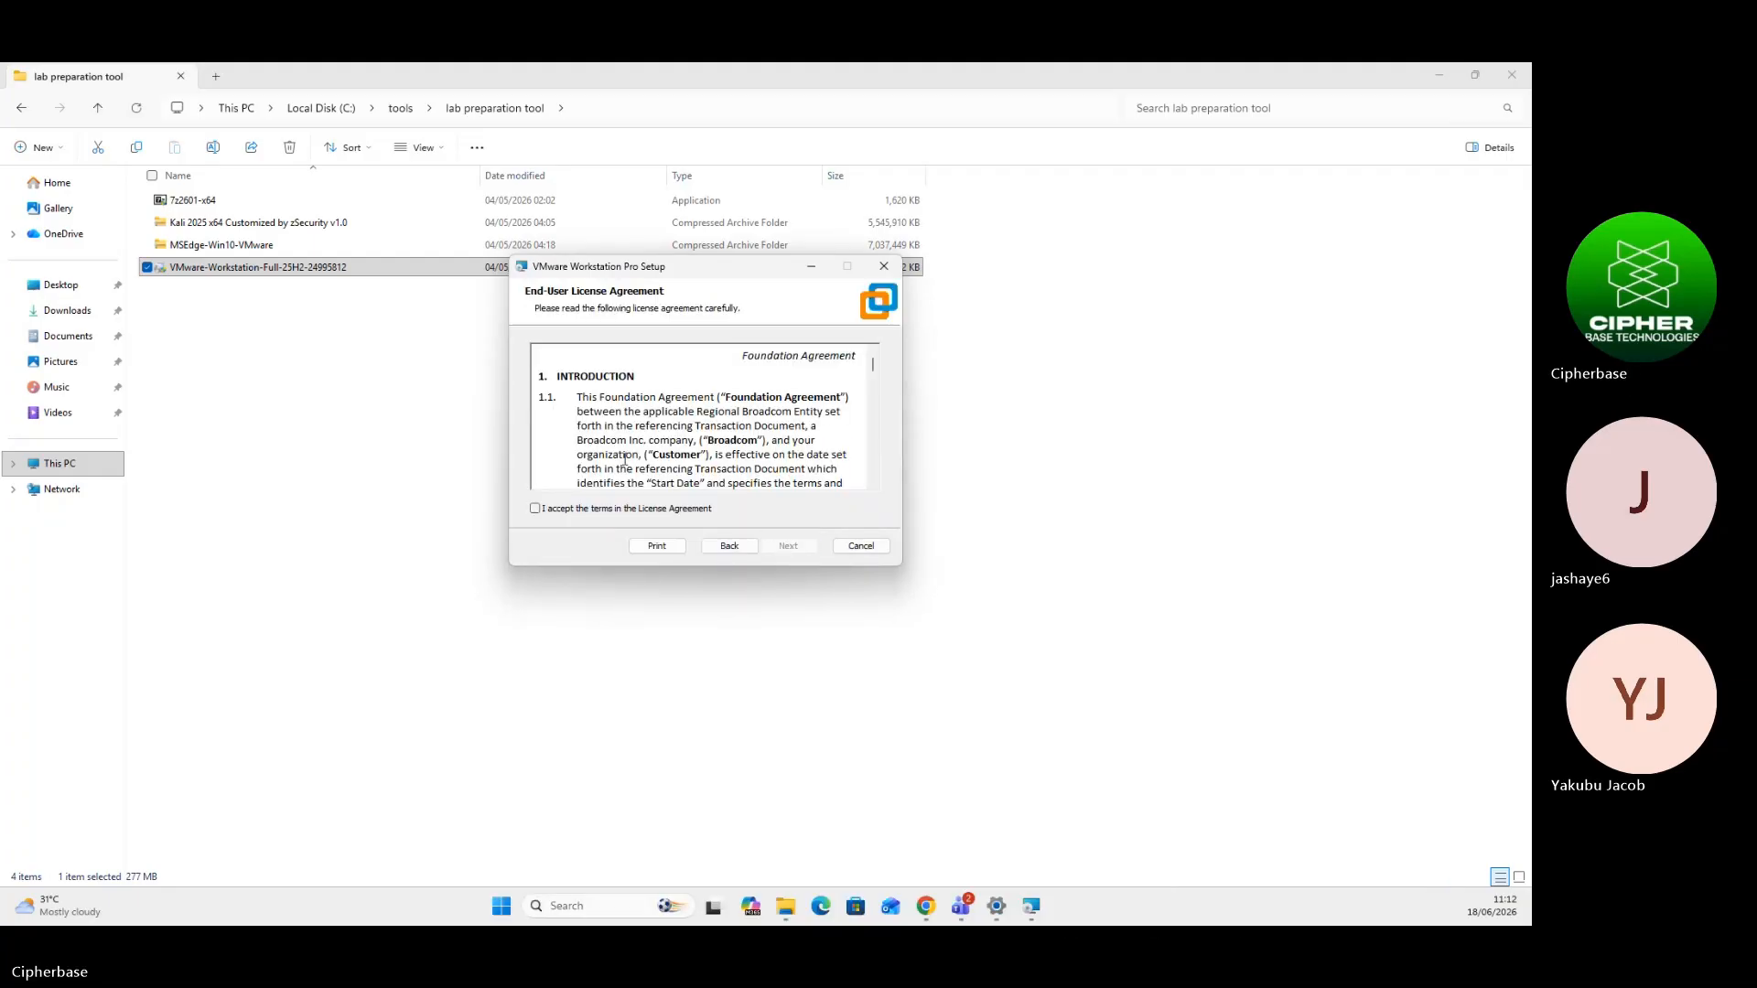
{"action": "left_click", "coordinate": [573, 513]}
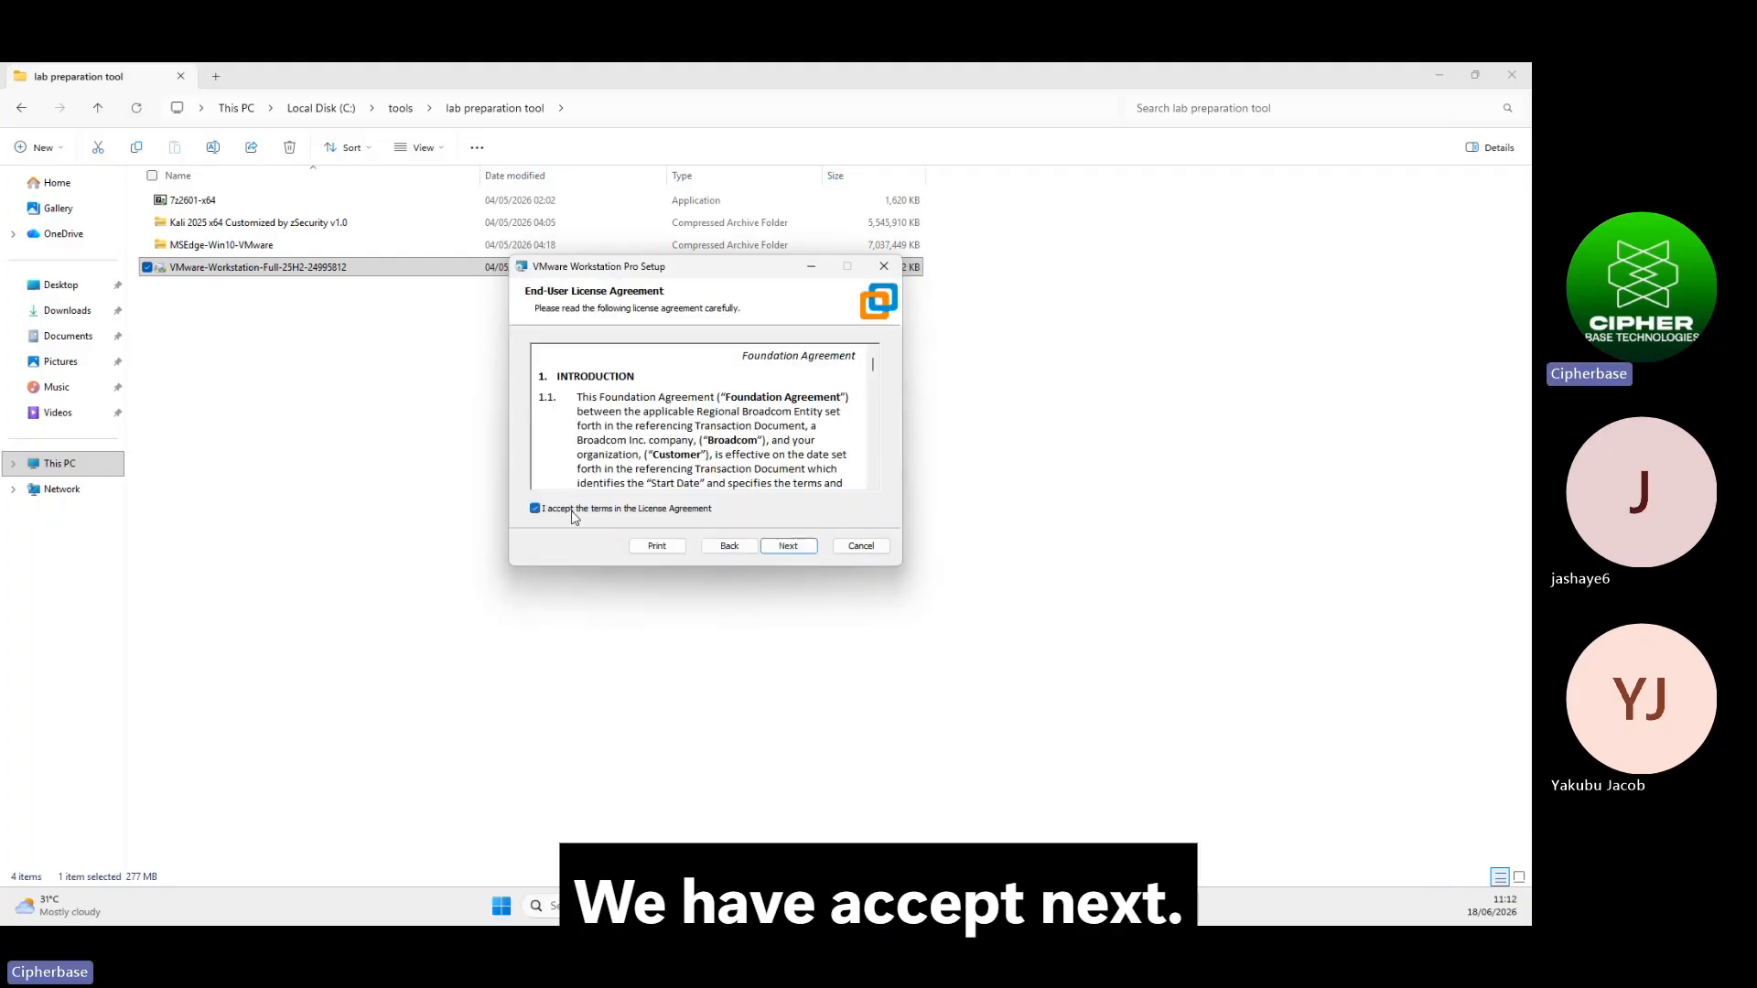
{"action": "left_click", "coordinate": [790, 547]}
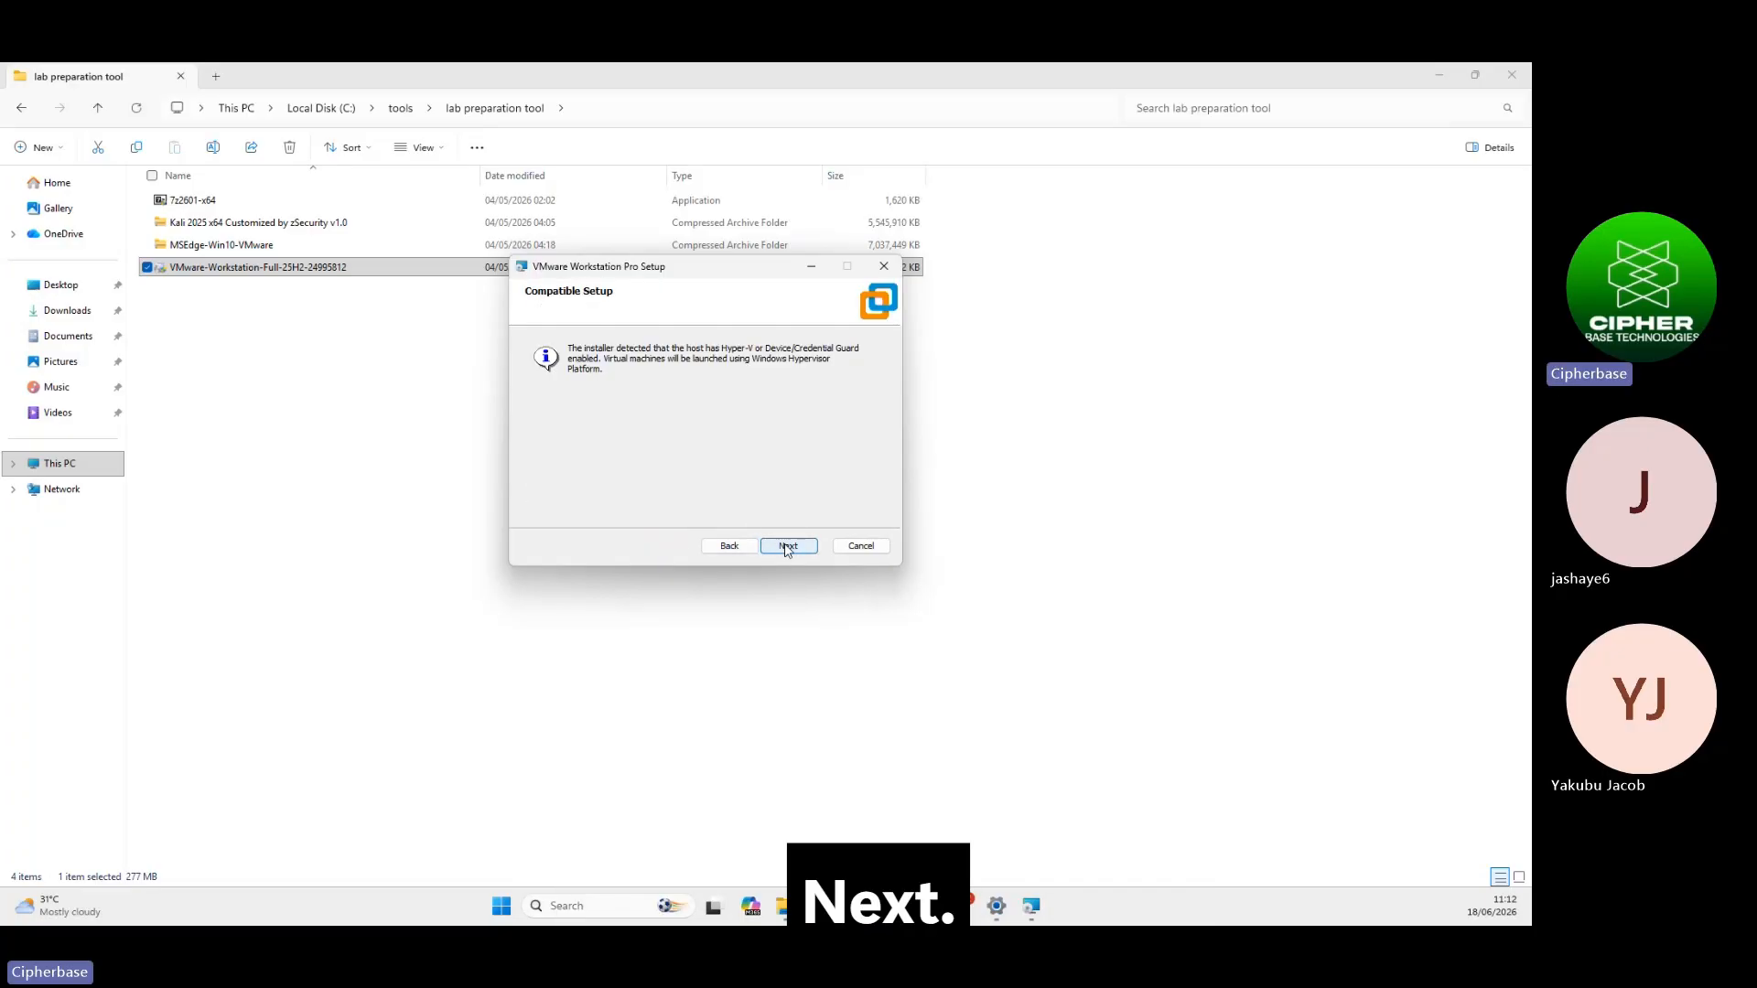
{"action": "left_click", "coordinate": [786, 547]}
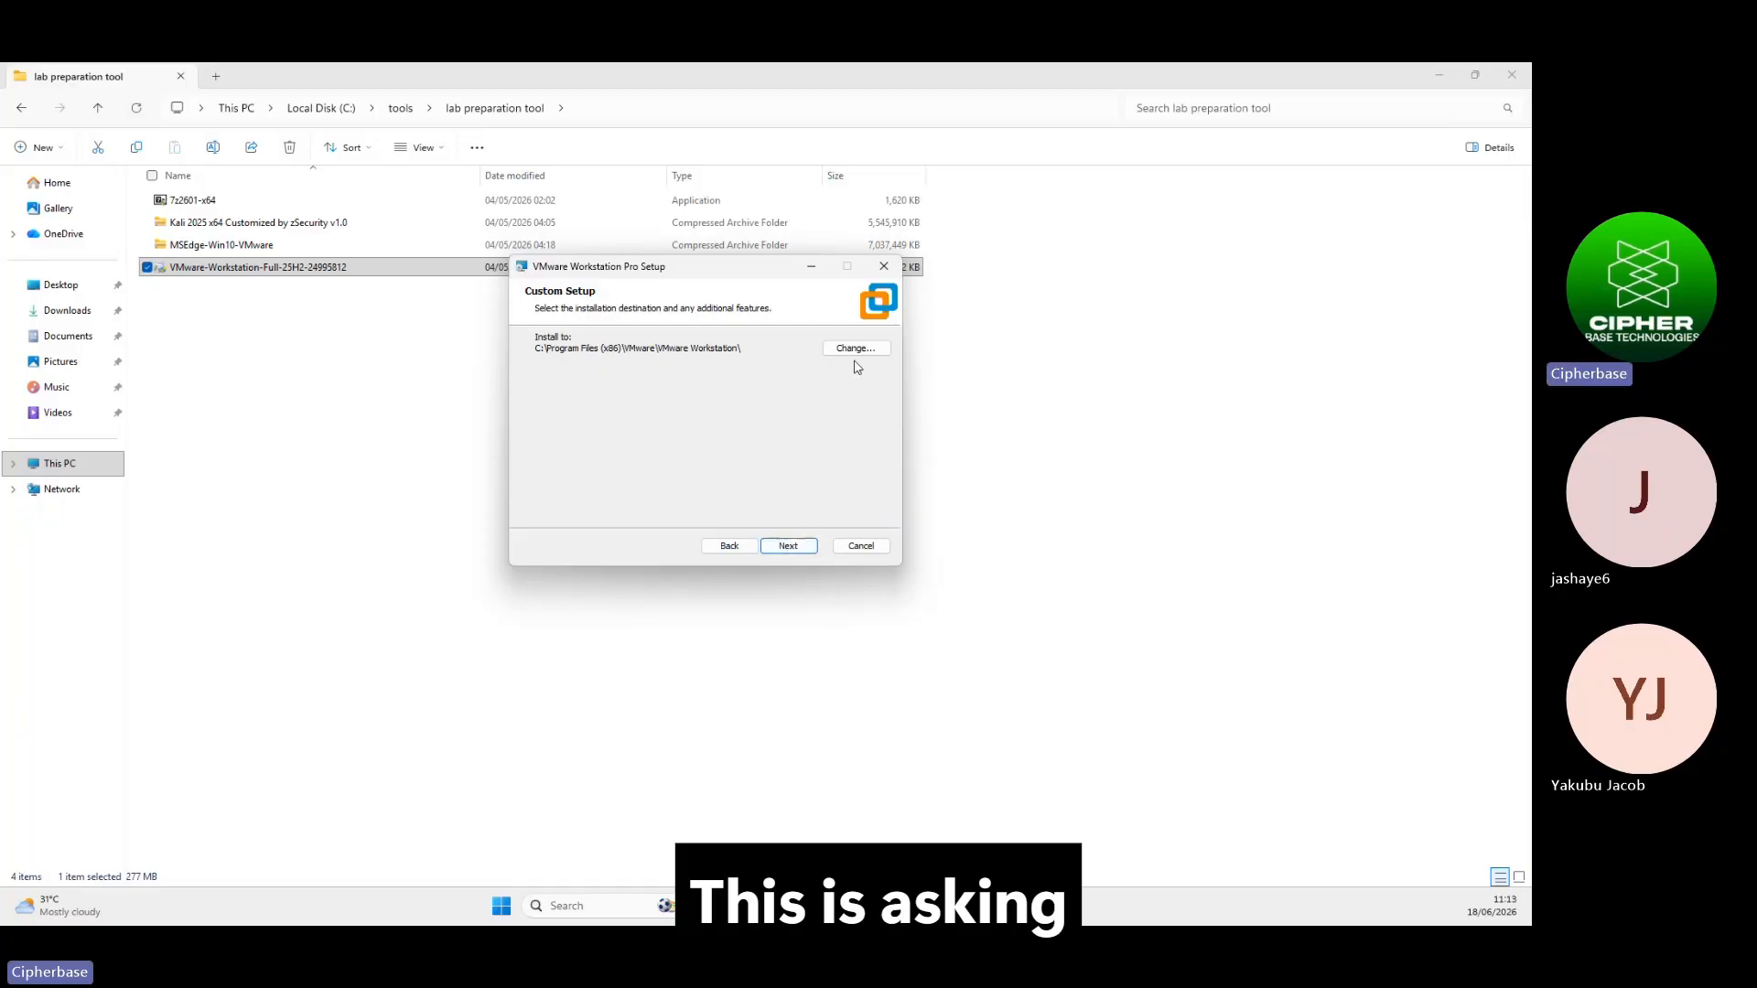
{"action": "left_click", "coordinate": [792, 546]}
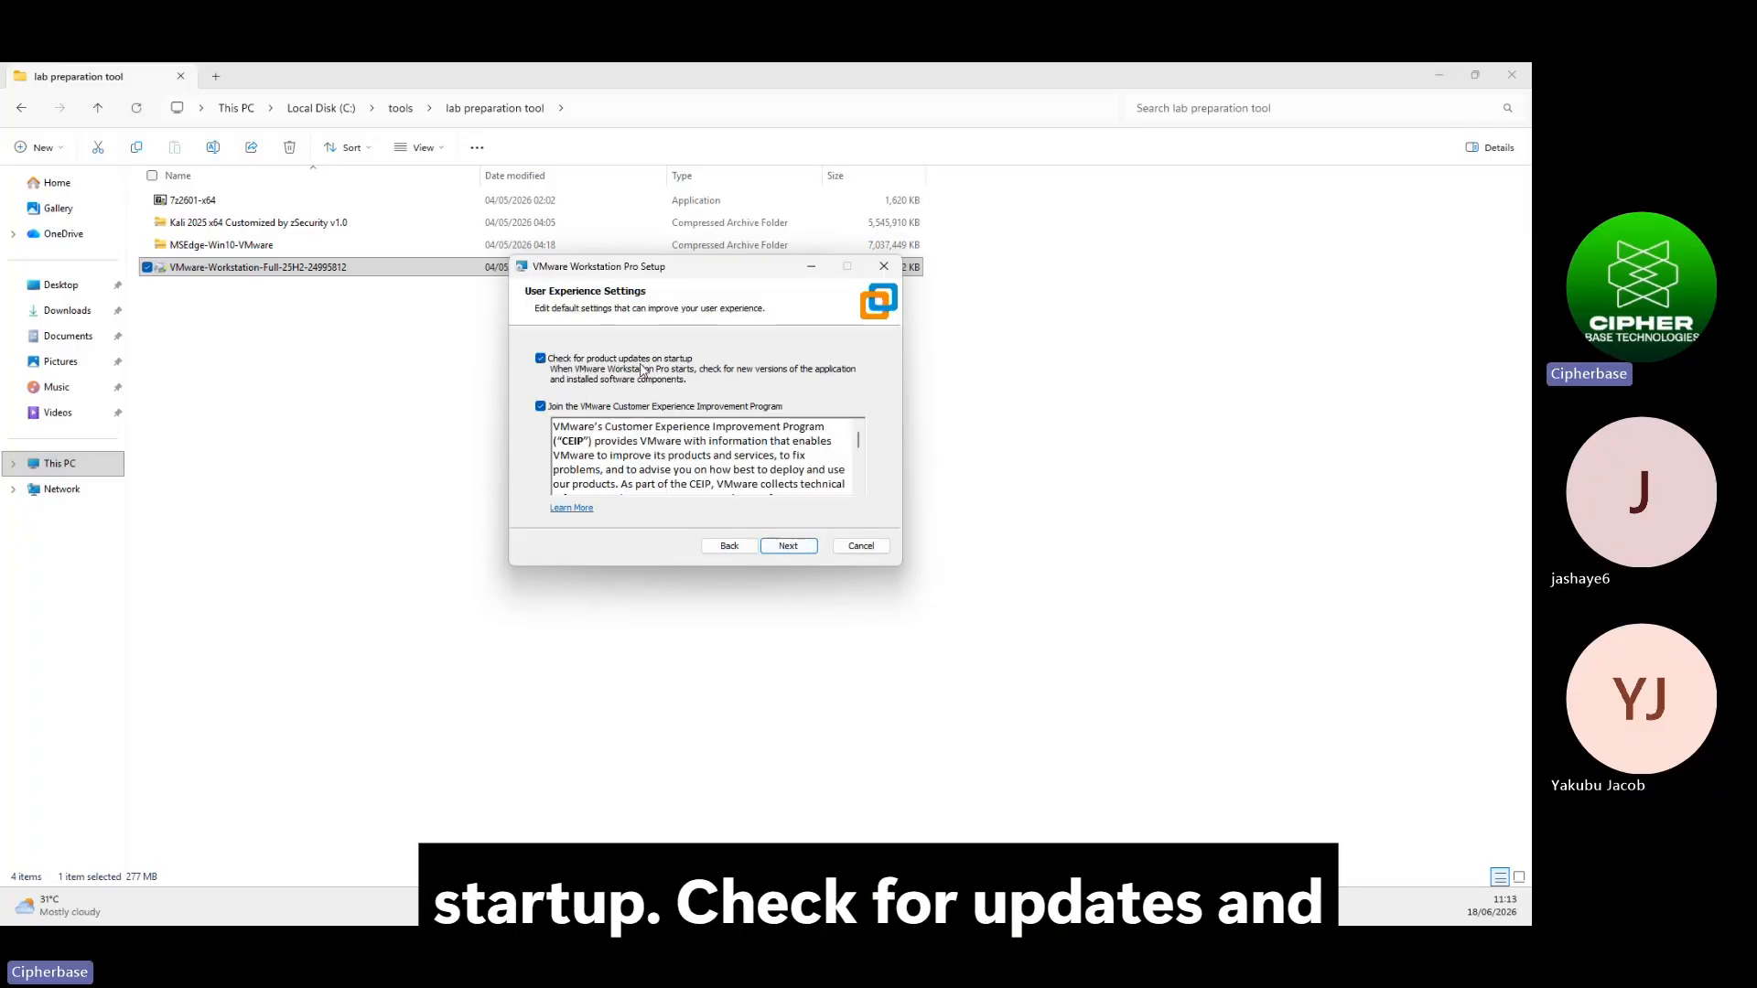
Turn off startup update checks, keep the shortcuts, install, and finish the wizard
{"action": "left_click", "coordinate": [541, 358]}
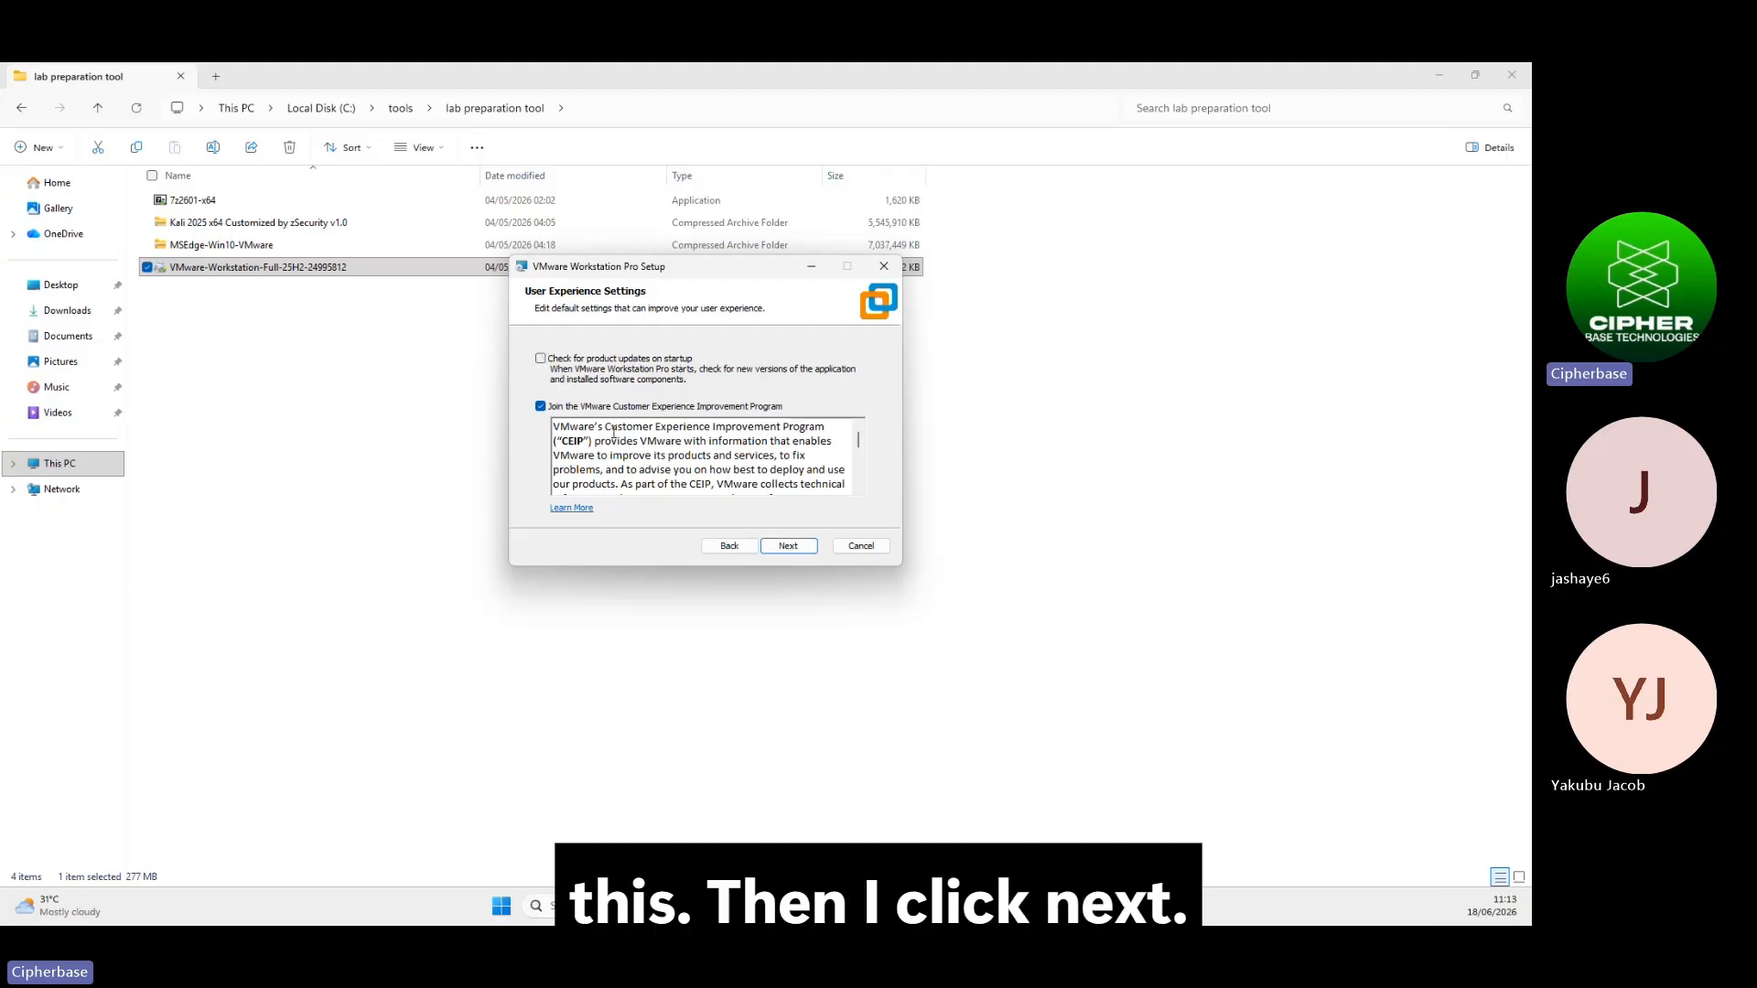
{"action": "scroll", "coordinate": [704, 457], "scroll_direction": "down", "scroll_amount": 3}
{"action": "left_click", "coordinate": [785, 546]}
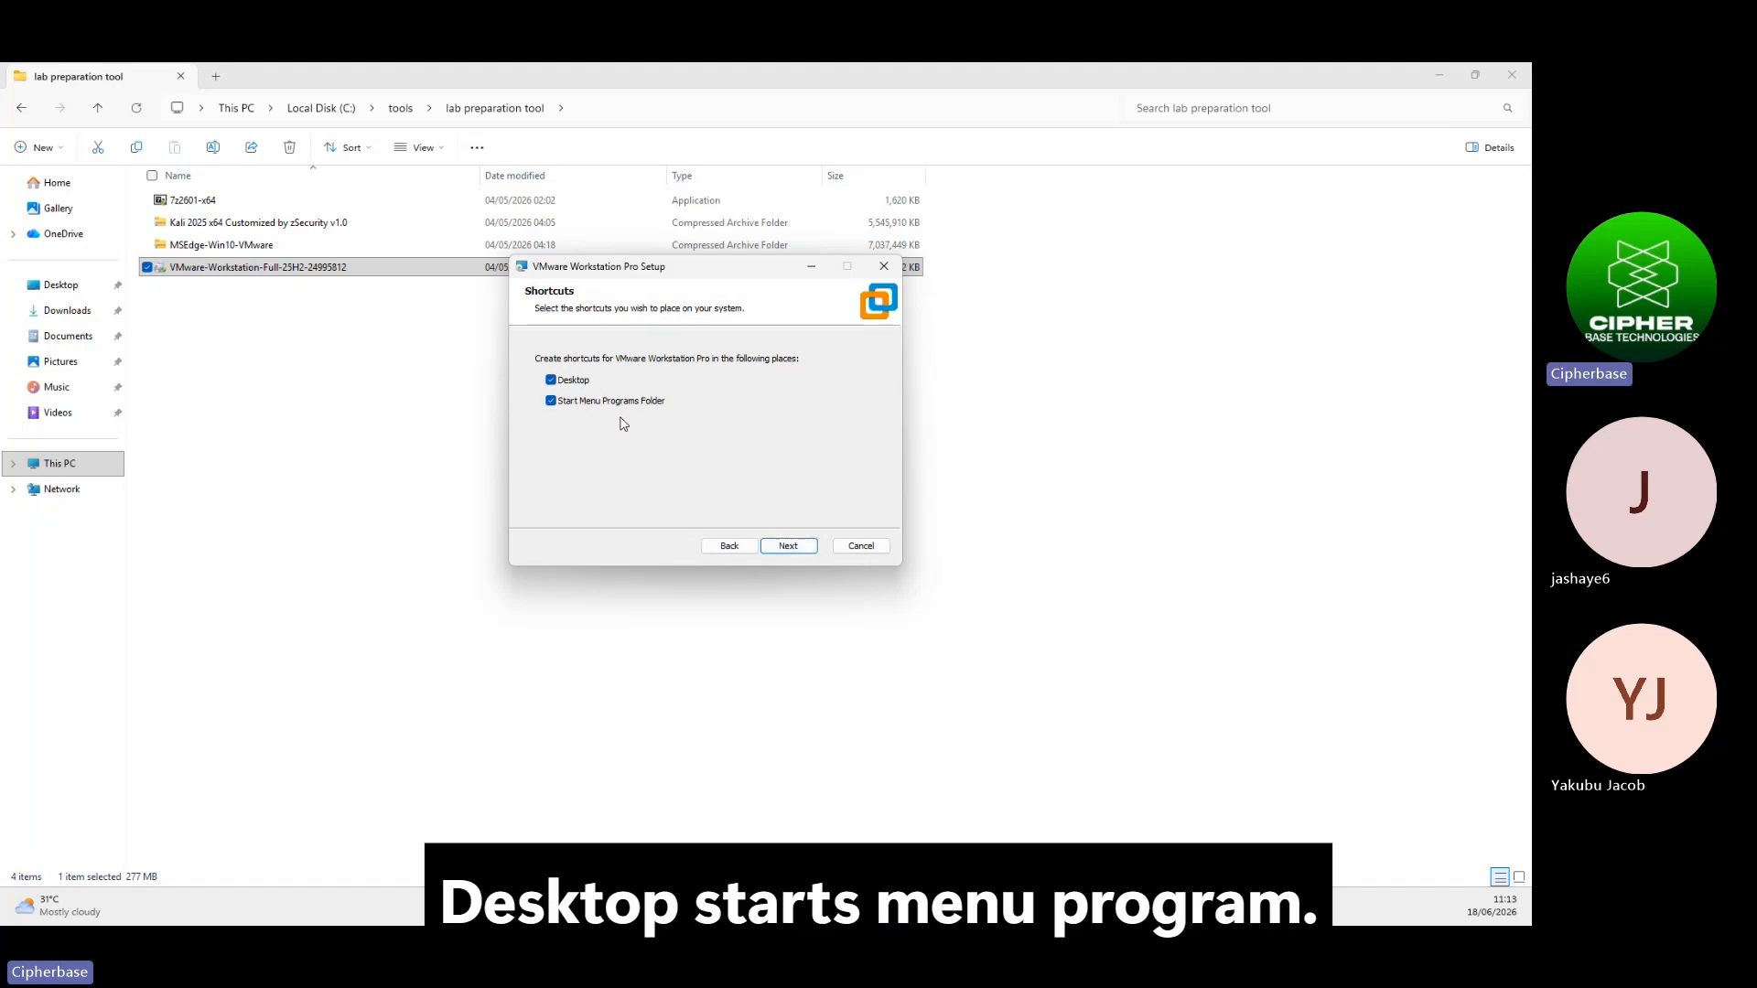
{"action": "left_click", "coordinate": [786, 546]}
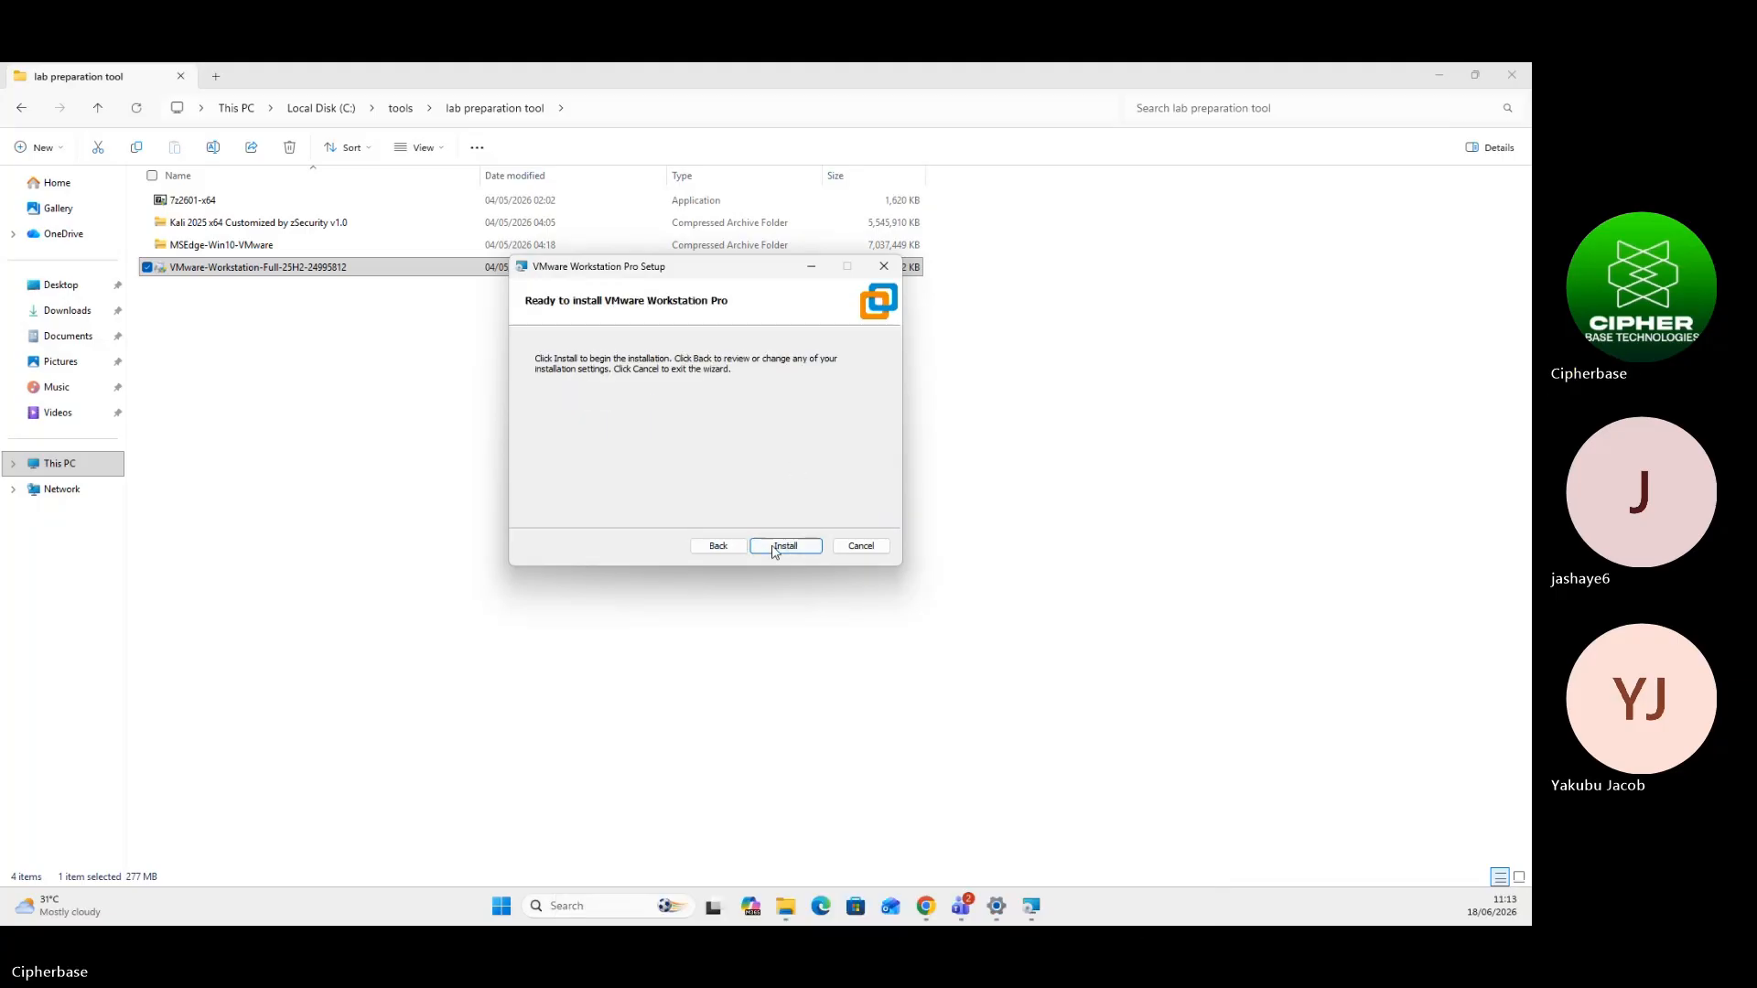
{"action": "left_click", "coordinate": [783, 547]}
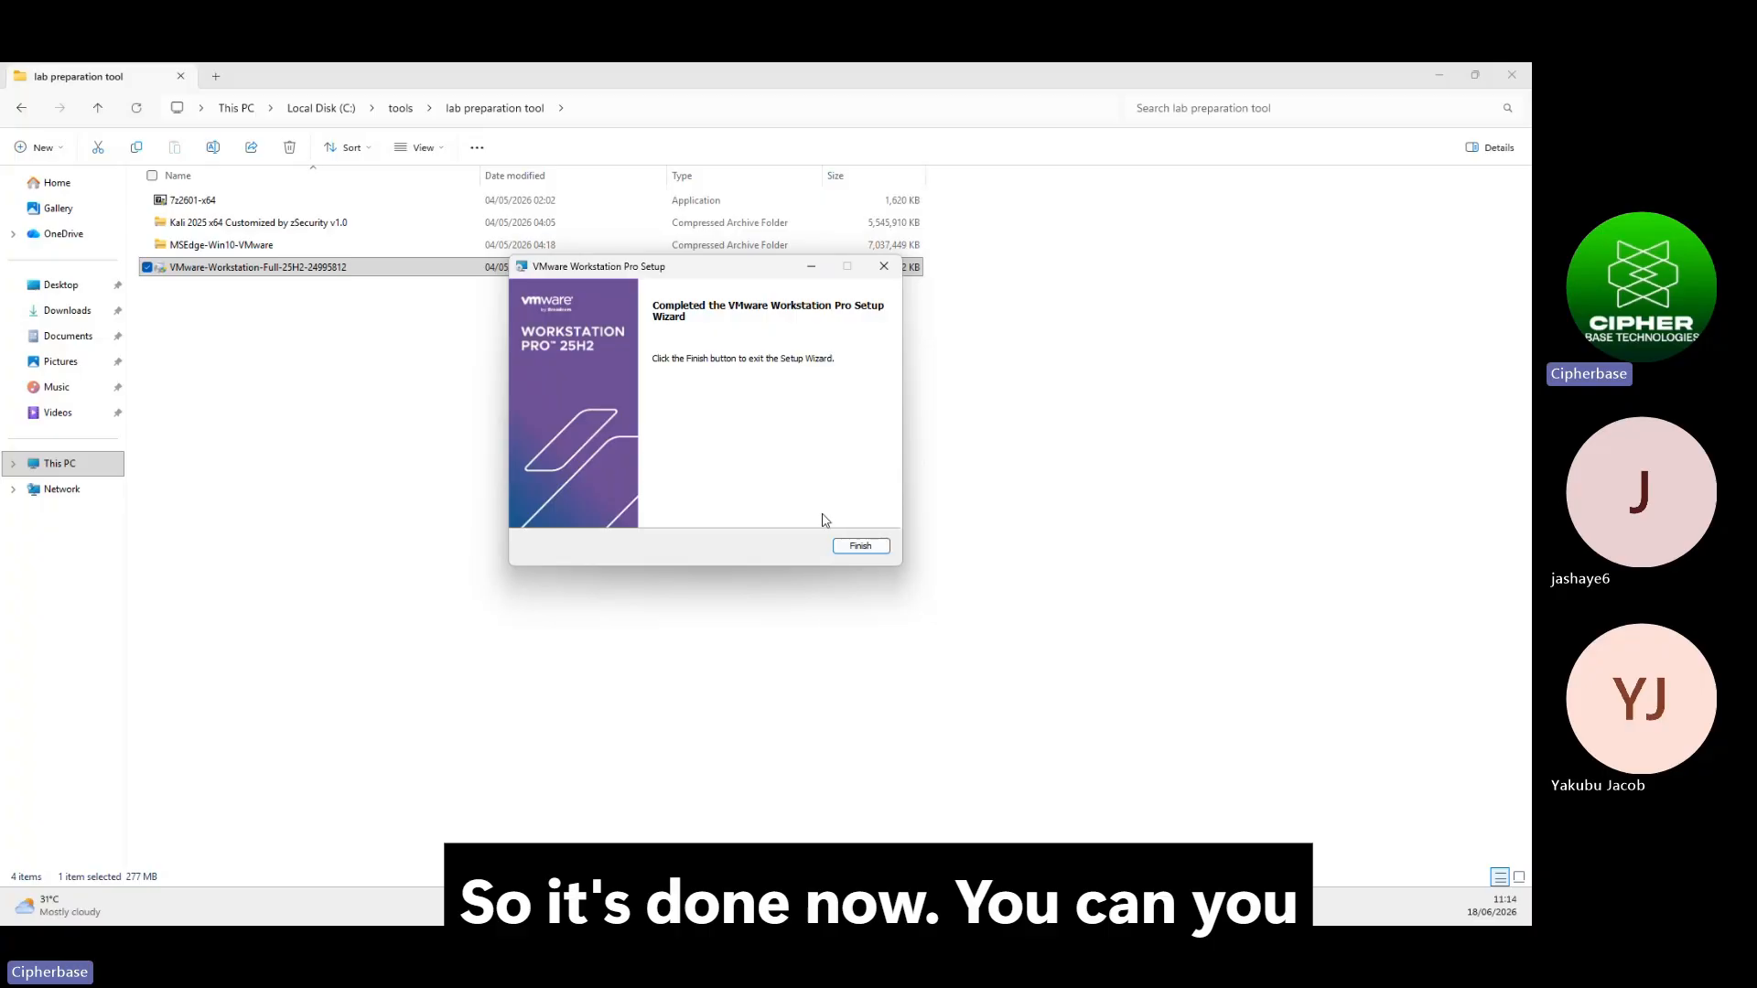
{"action": "left_click", "coordinate": [859, 548]}
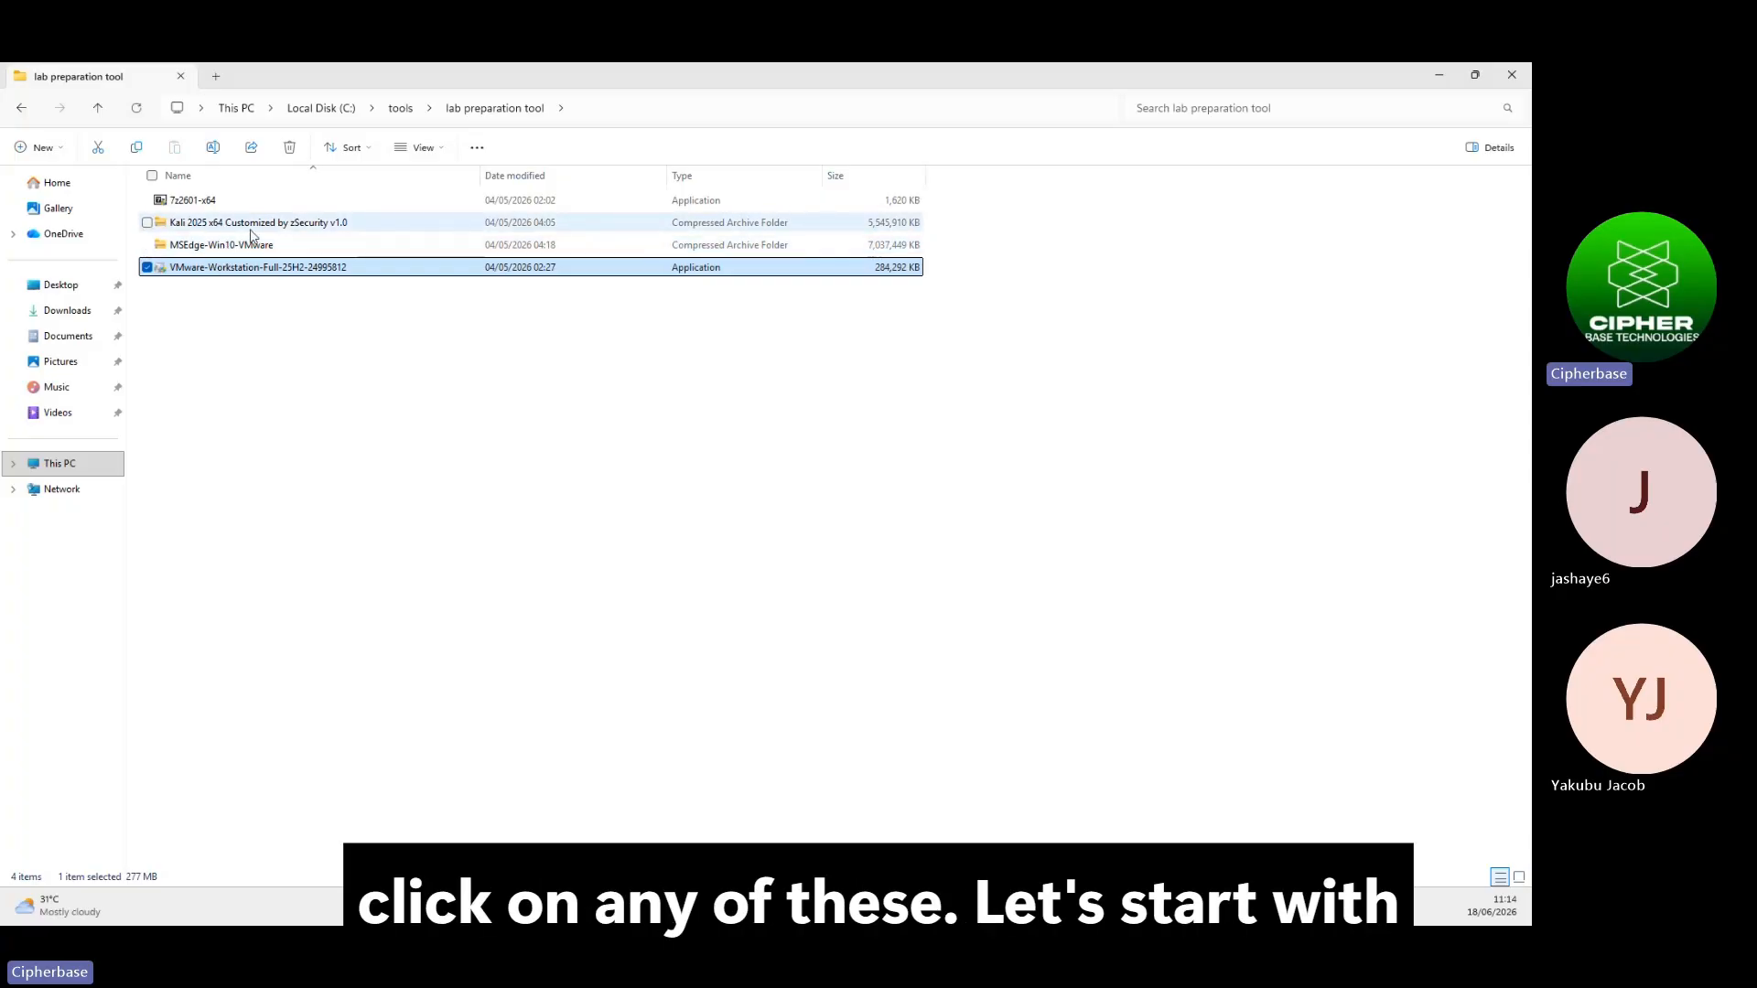
Extract the Kali 2025 x64 archive into the lab preparation tool folder using 7-Zip Extract Here
{"action": "left_click", "coordinate": [208, 228]}
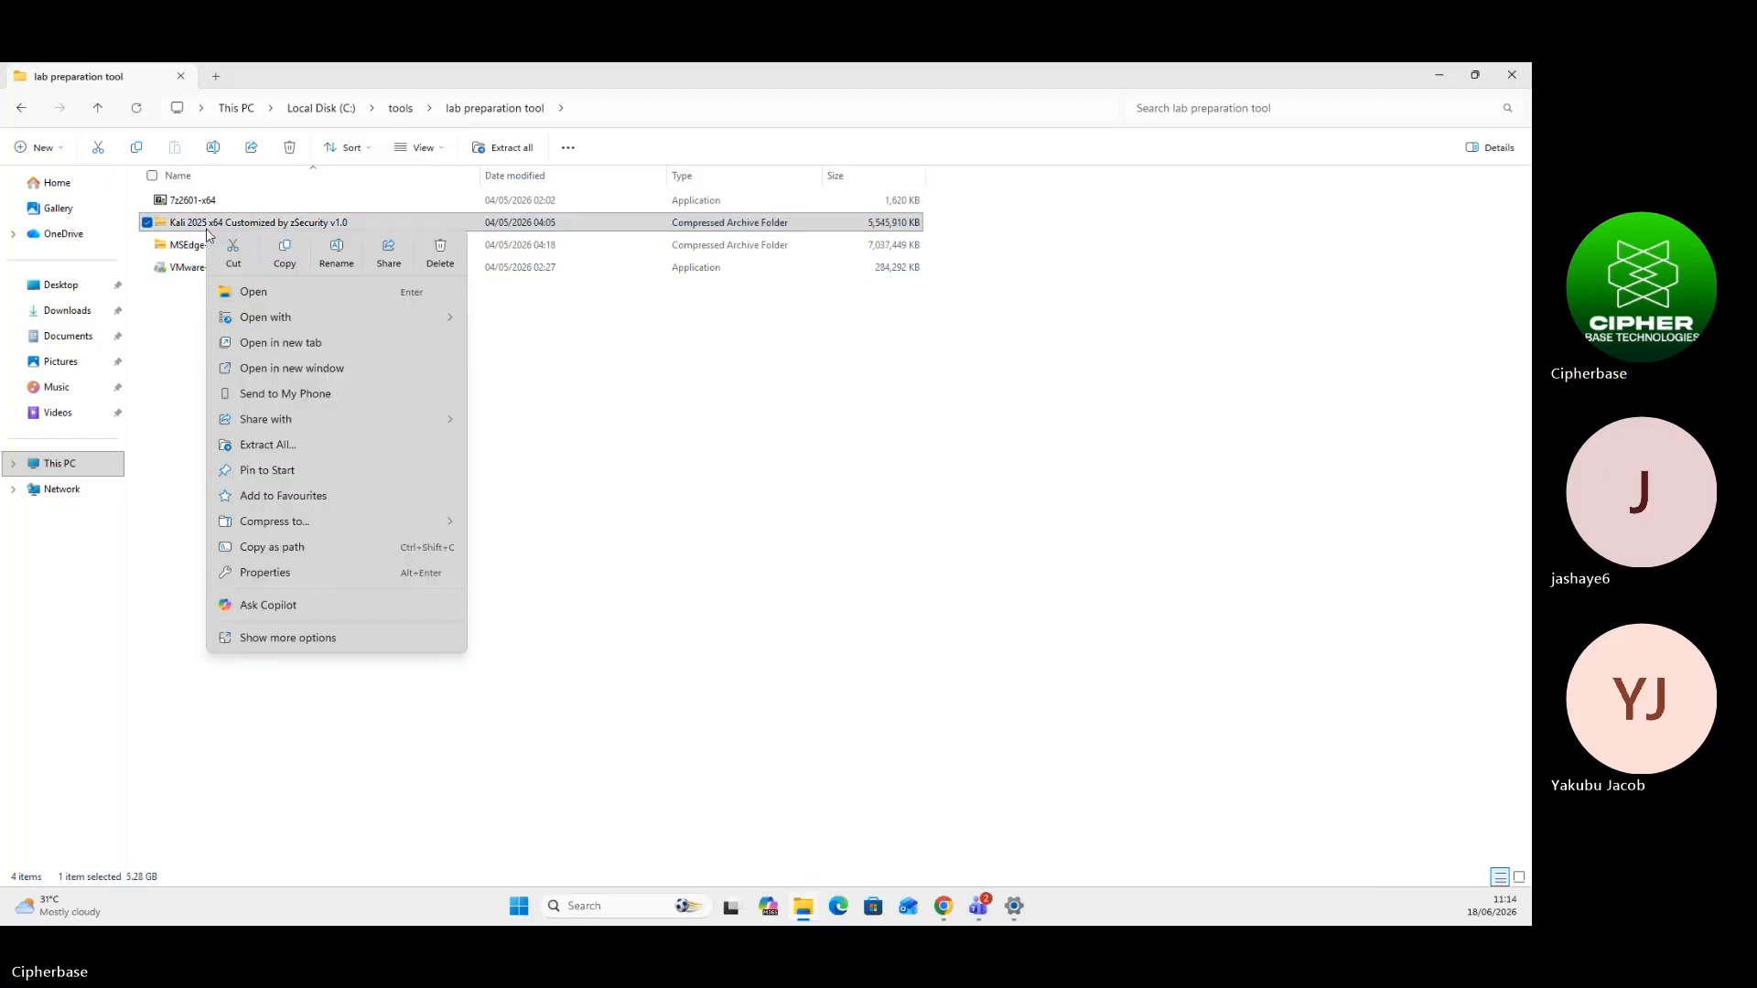
{"action": "left_click", "coordinate": [272, 640]}
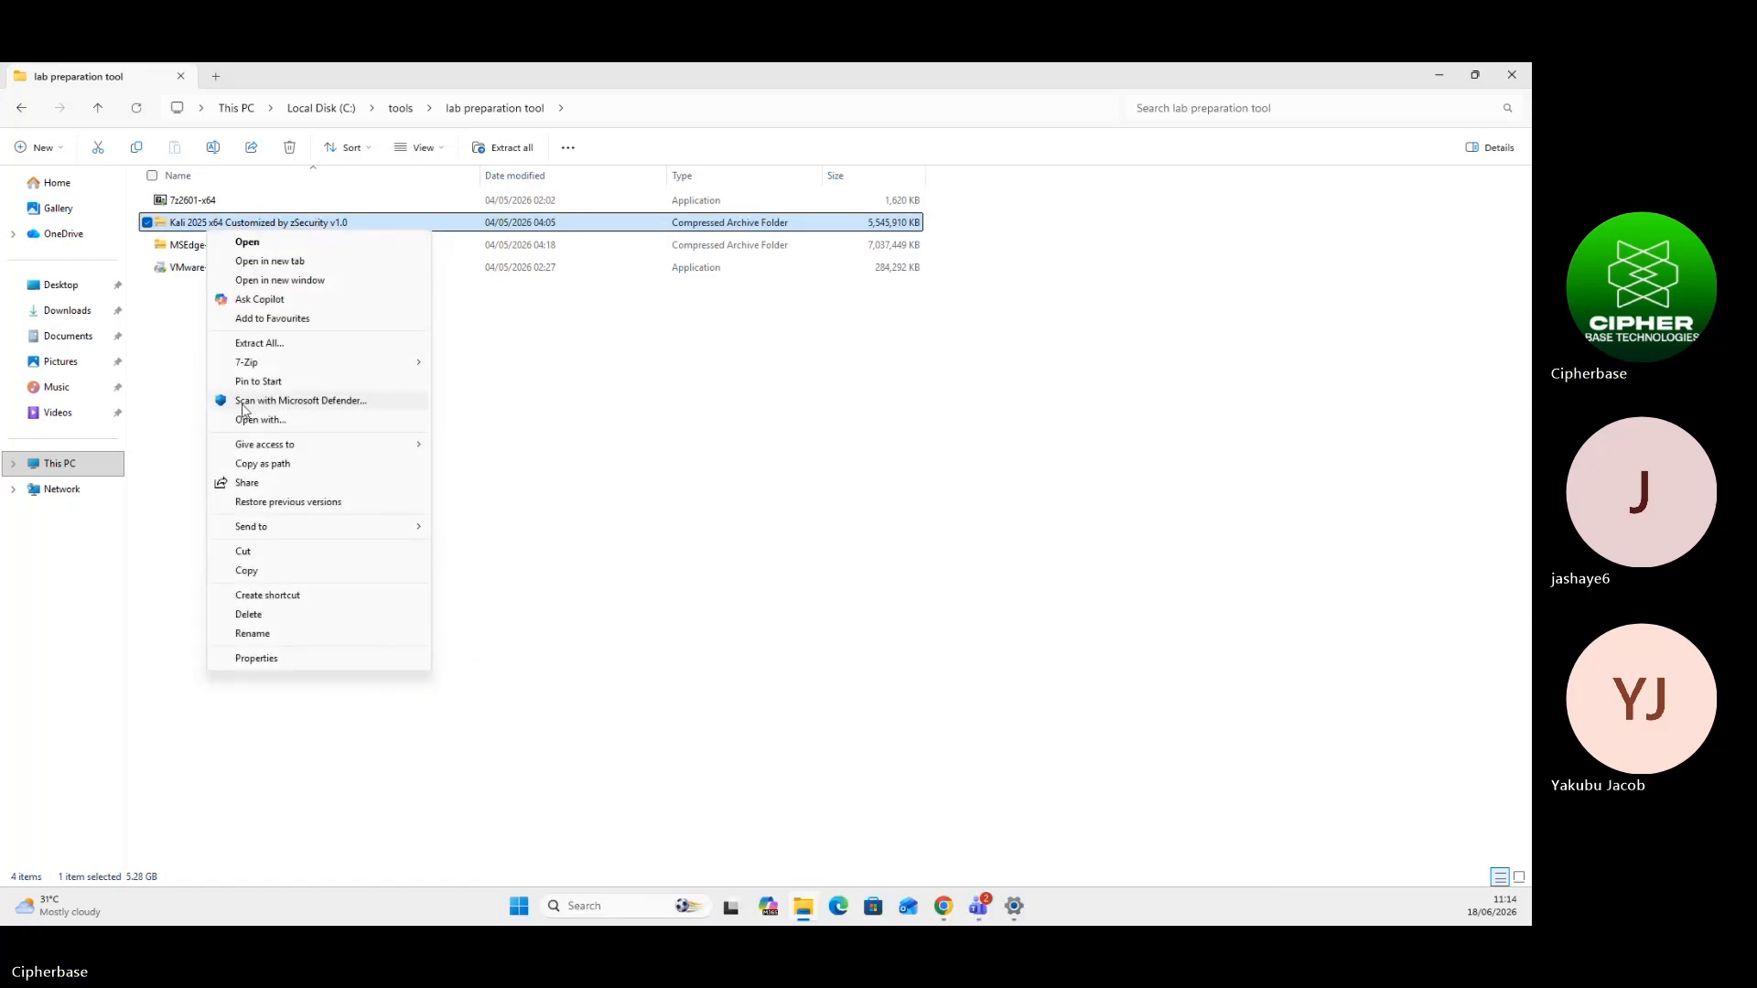
{"action": "mouse_move", "coordinate": [260, 364]}
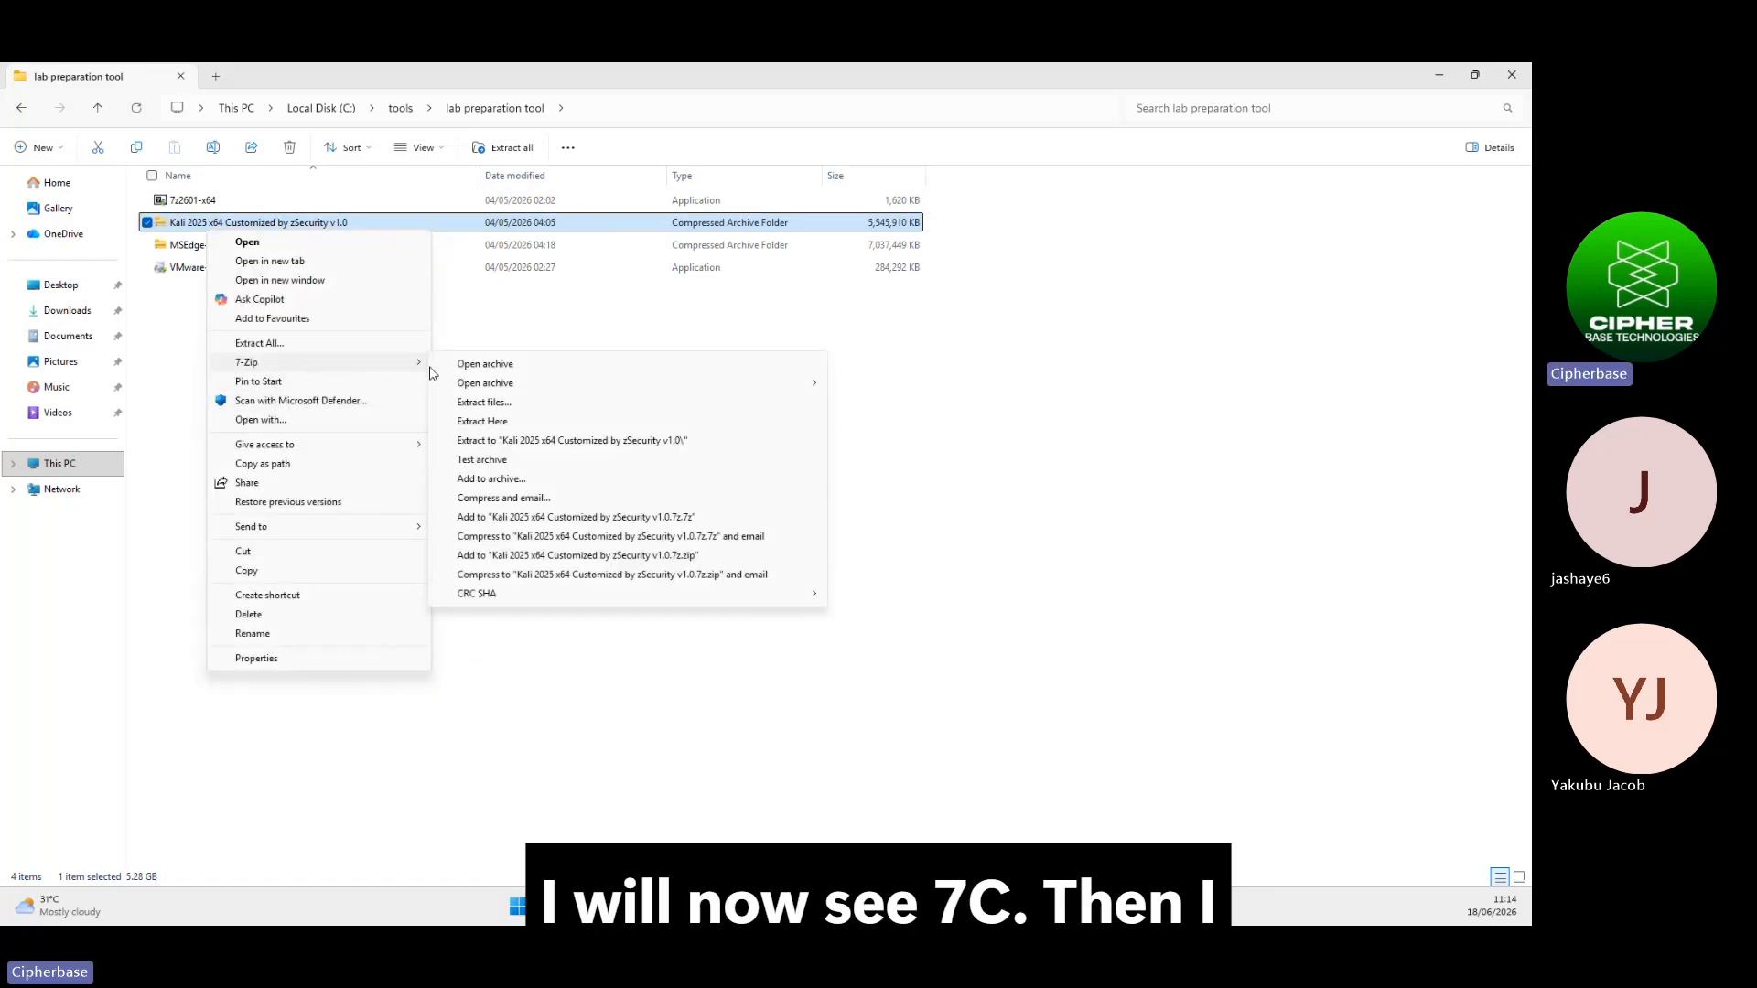
{"action": "left_click", "coordinate": [500, 424]}
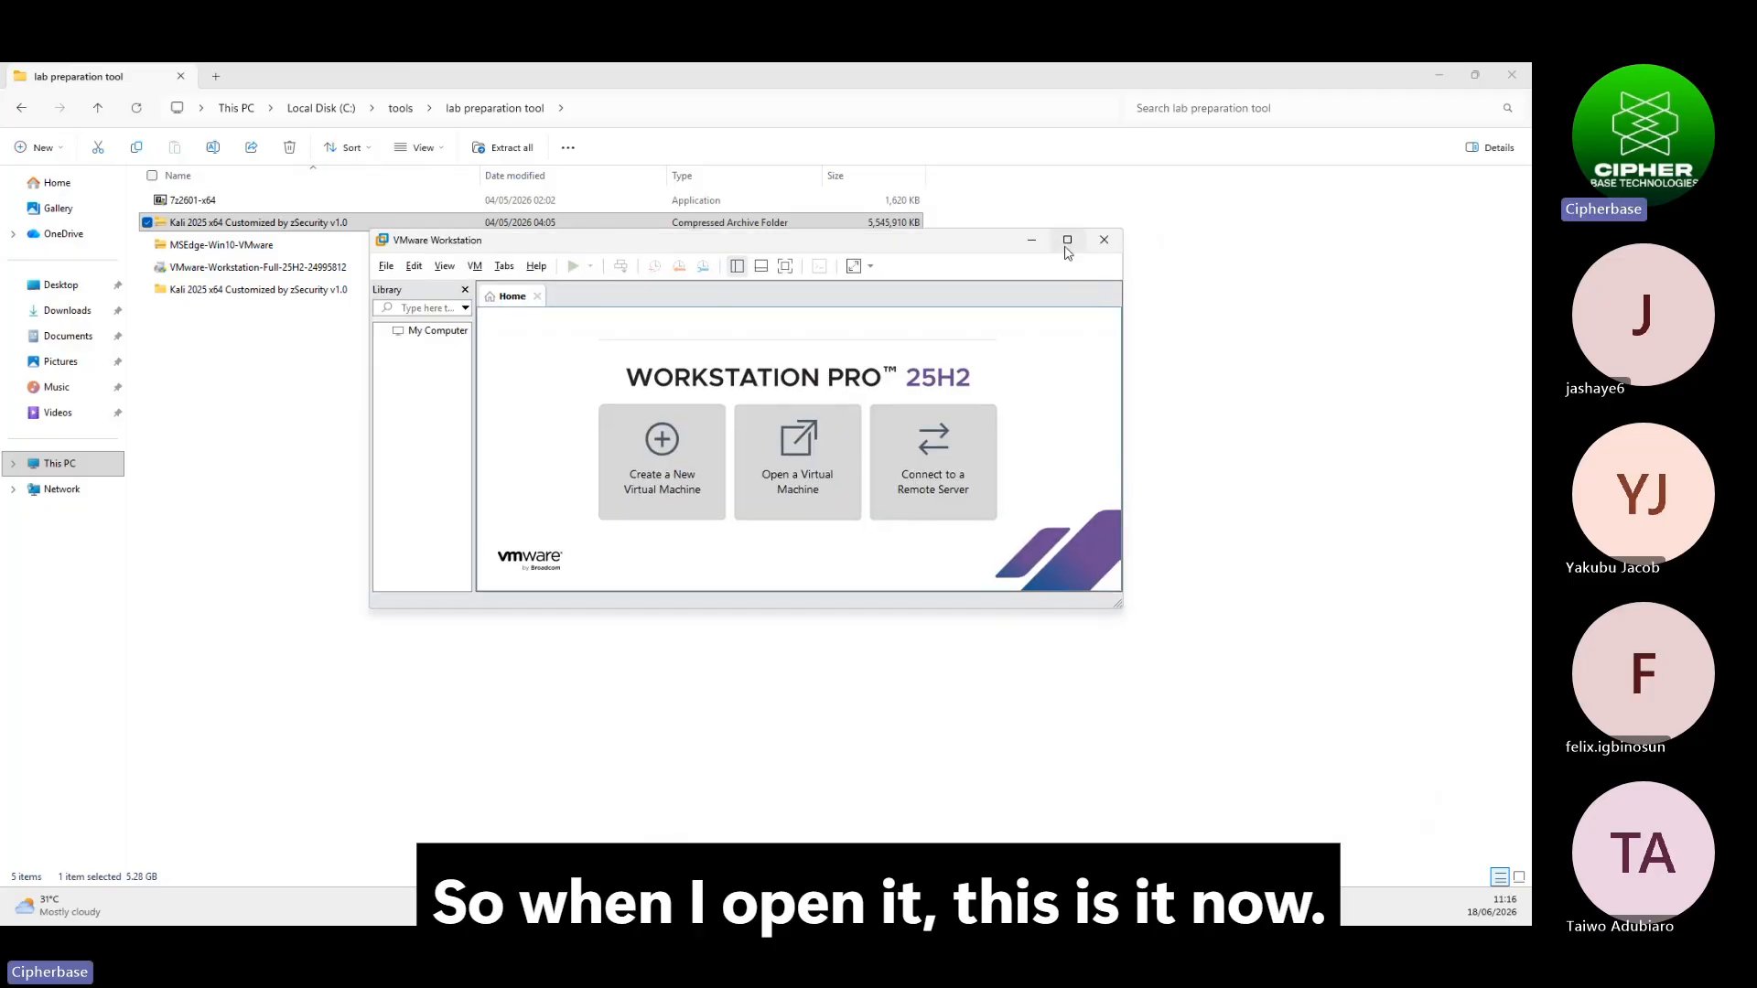
Maximize the VMware Workstation Pro window on its Home page
{"action": "left_click", "coordinate": [1067, 239]}
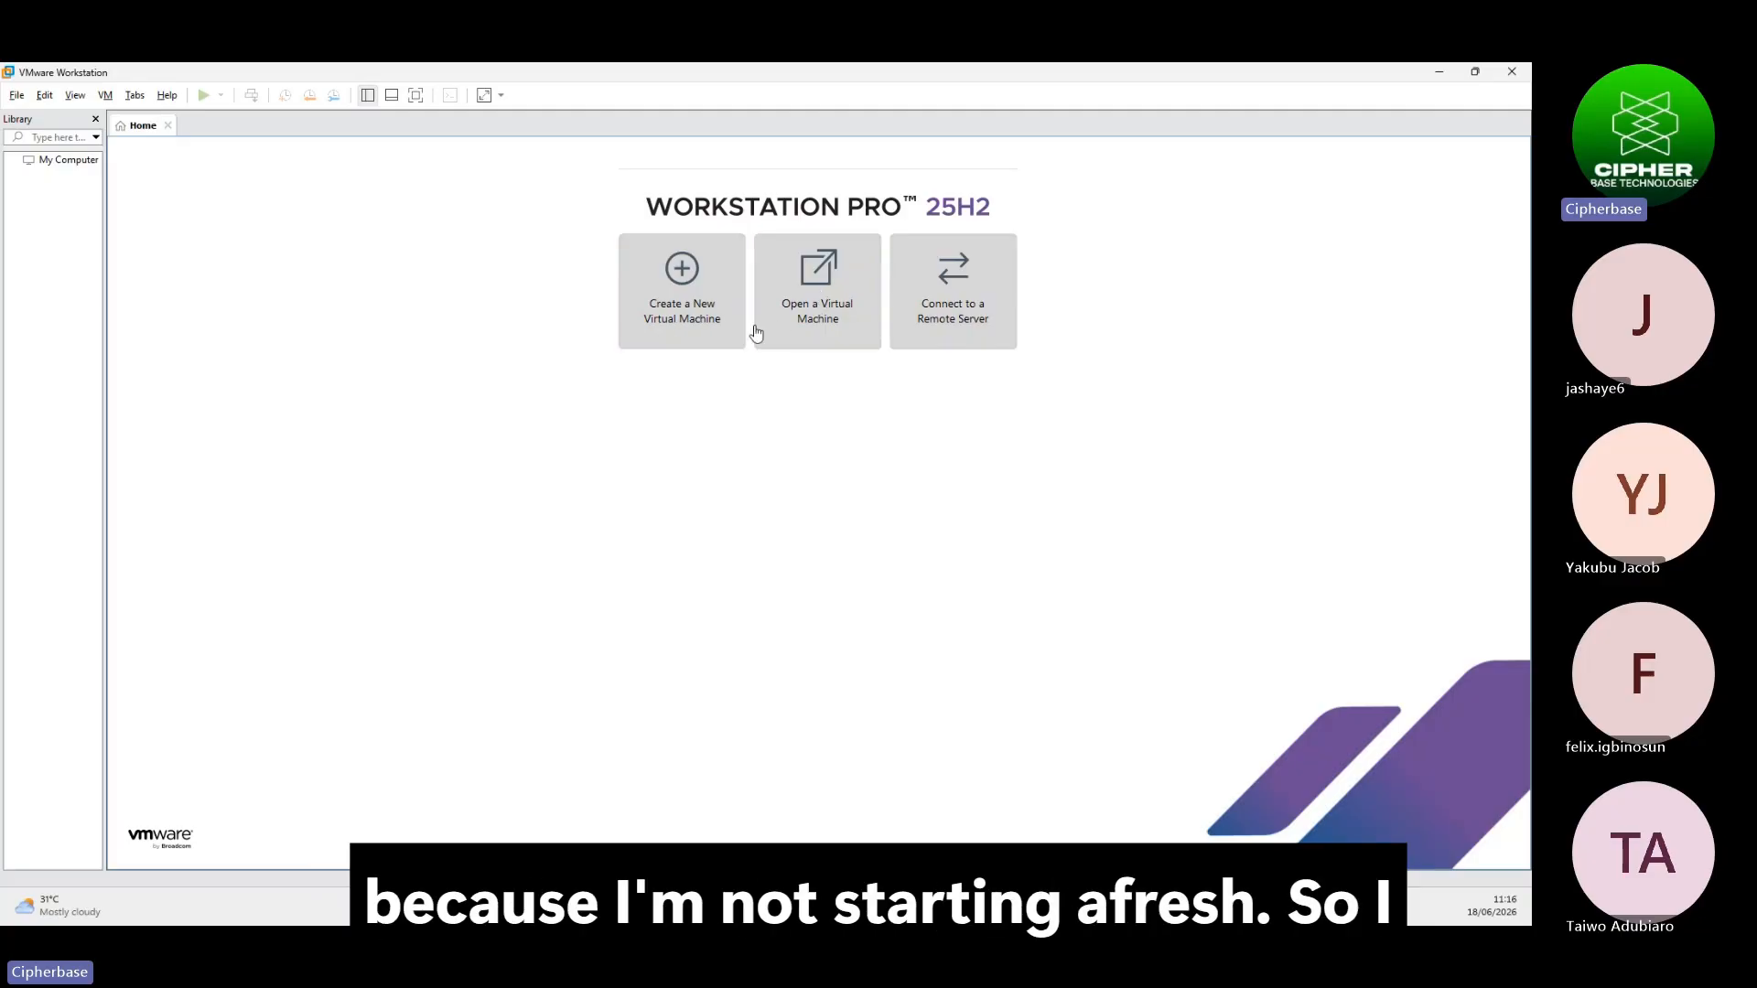
Open the Kali .vmx file from C:\tools\lab preparation tool\Kali 2025 x64 Customized by zSecurity v1.0
{"action": "left_click", "coordinate": [823, 307]}
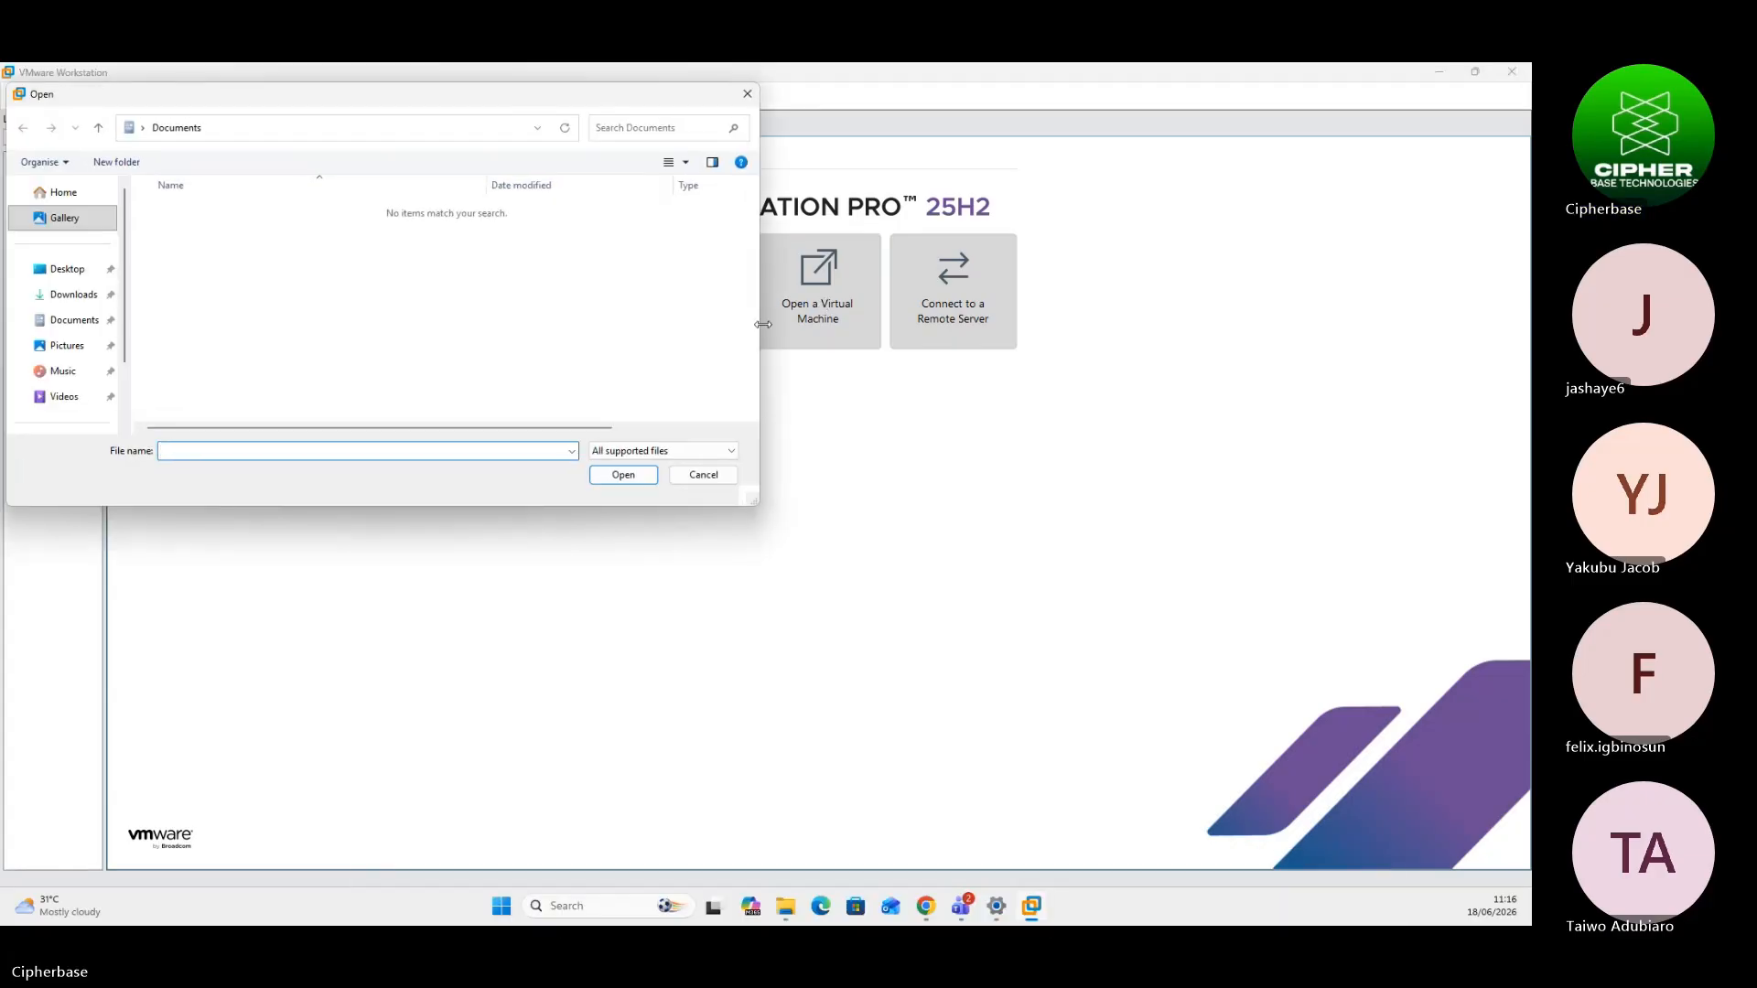
{"action": "left_click", "coordinate": [83, 324]}
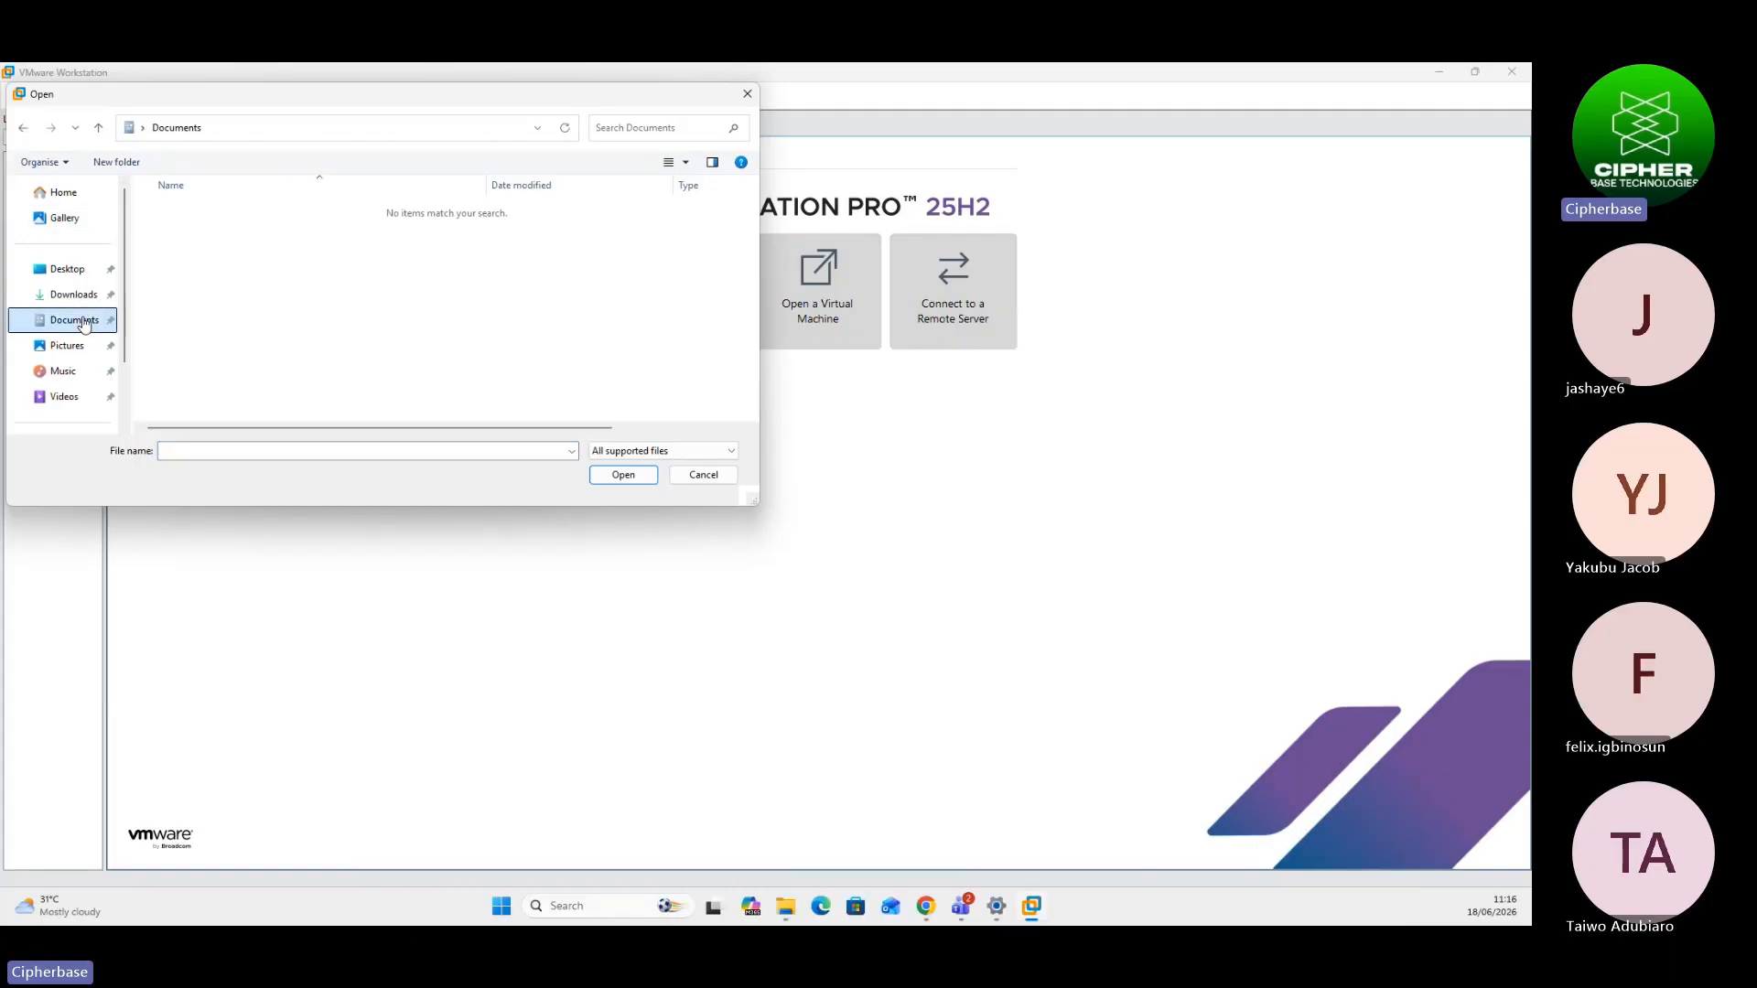
{"action": "left_click", "coordinate": [79, 295]}
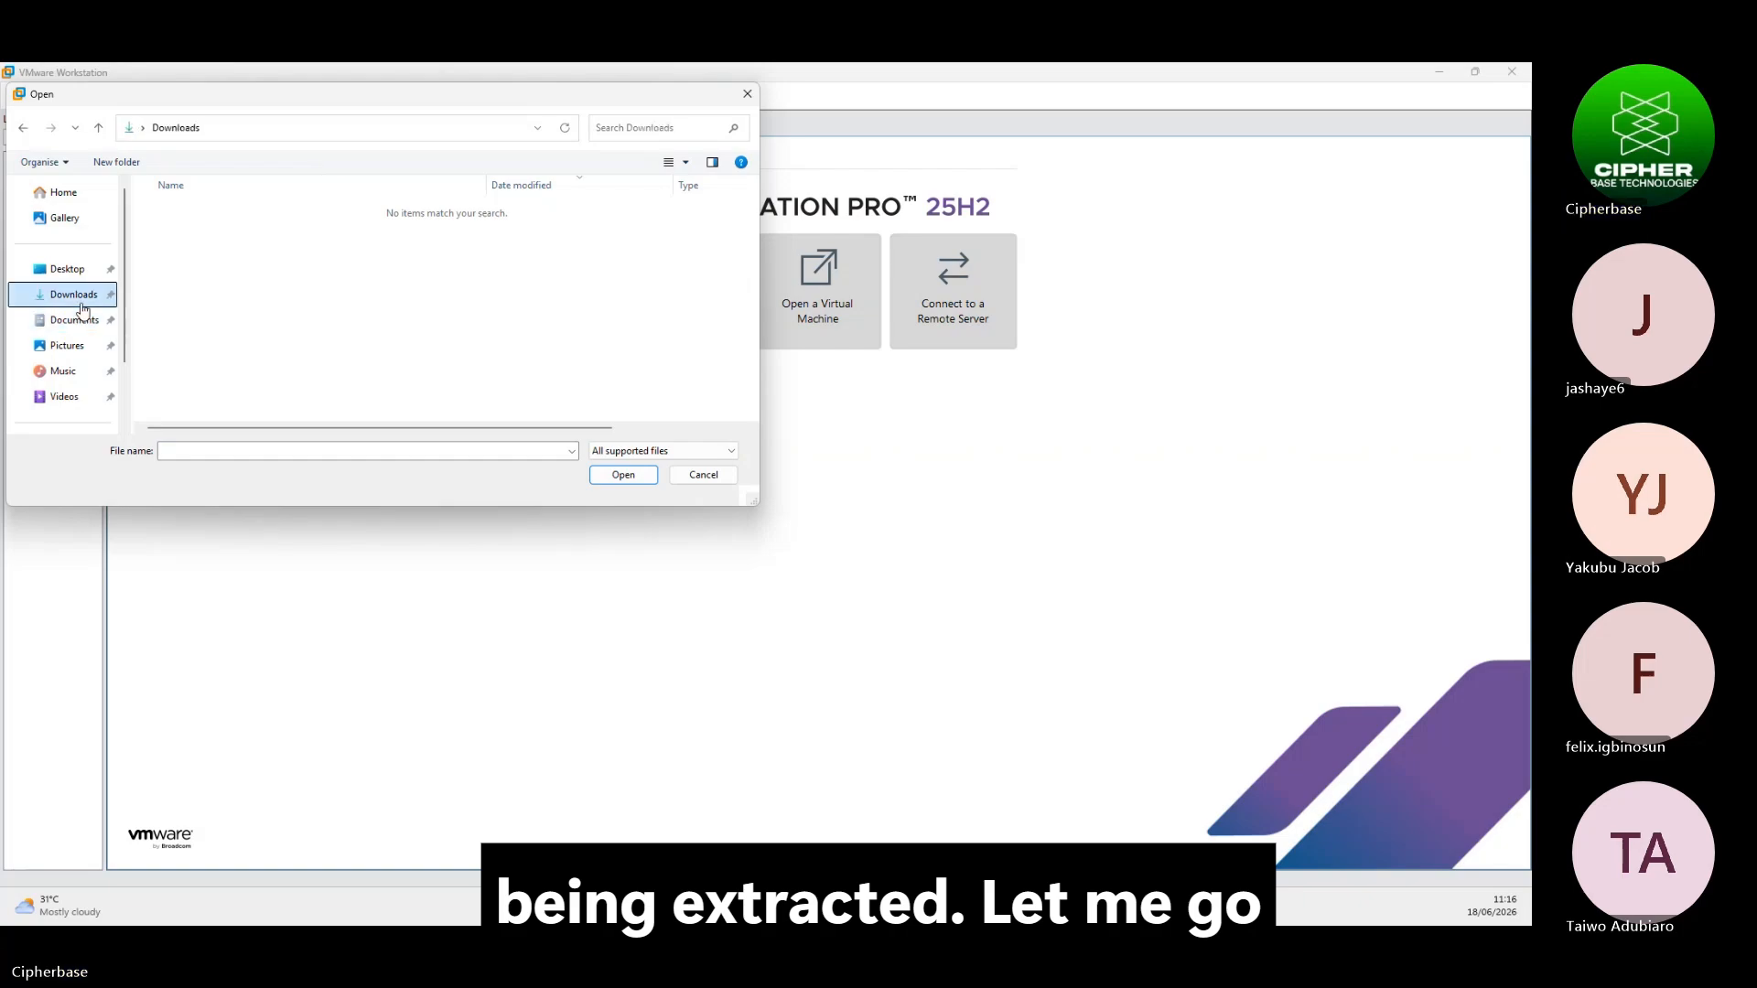
{"action": "scroll", "coordinate": [73, 352], "scroll_direction": "down", "scroll_amount": 2}
{"action": "left_click", "coordinate": [65, 348]}
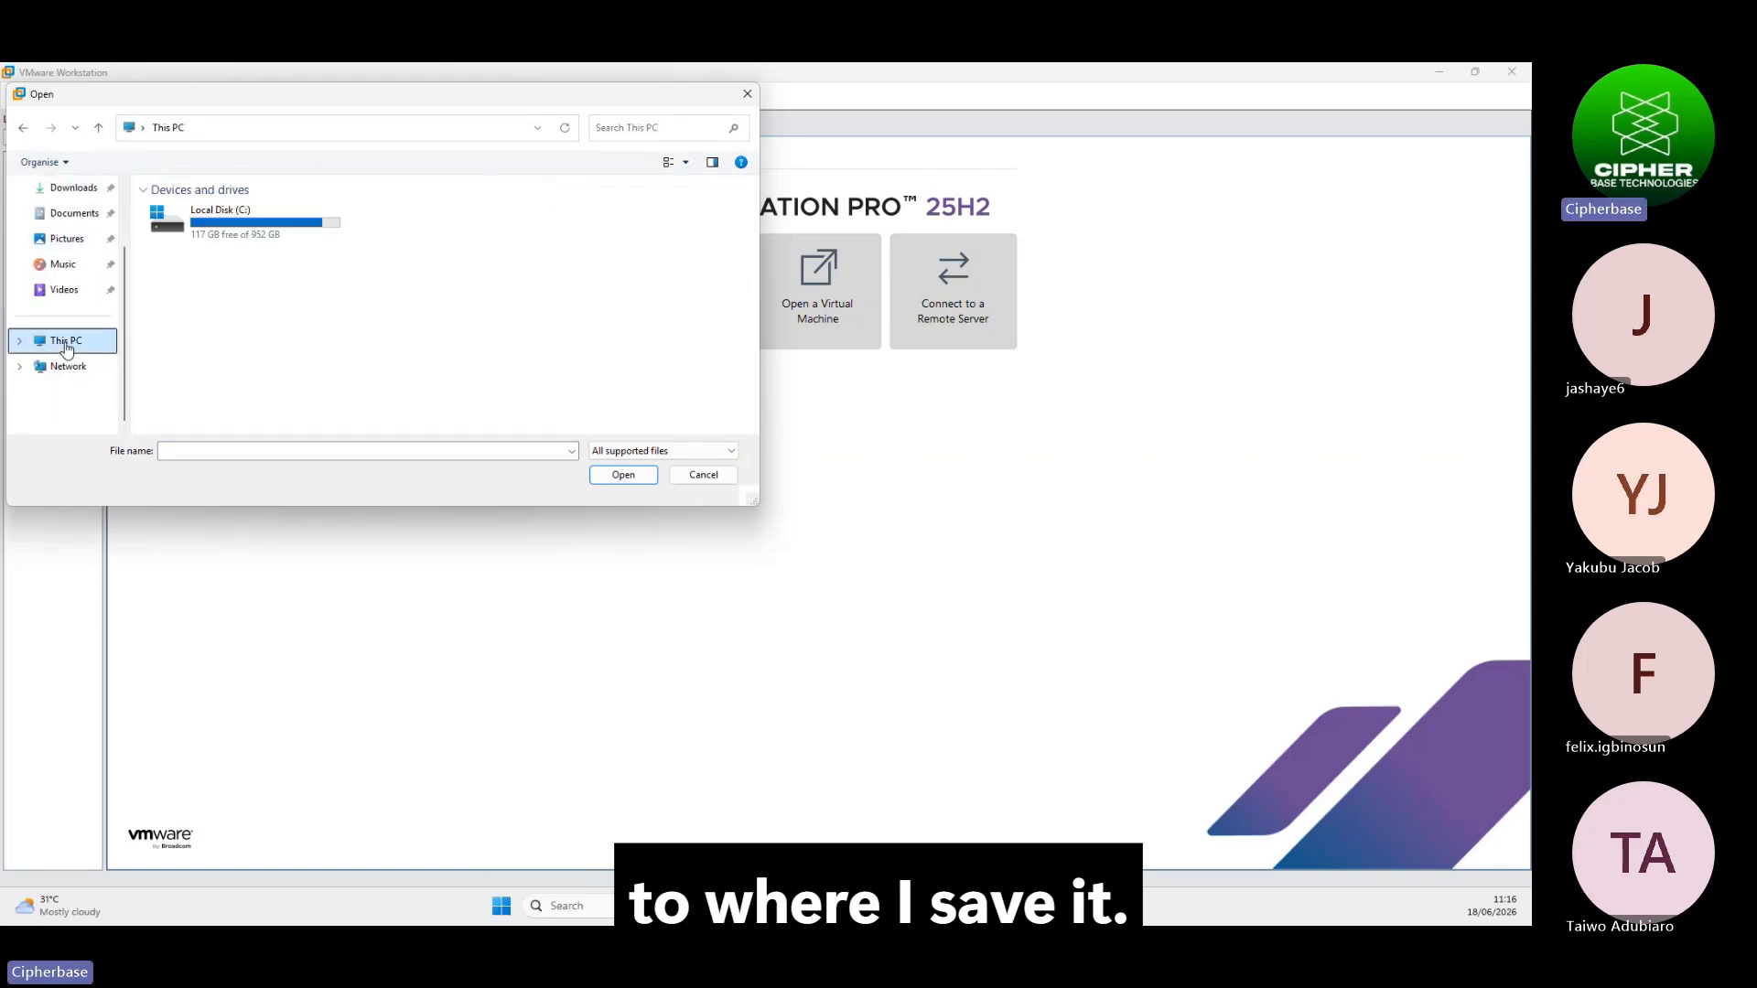
{"action": "double_click", "coordinate": [247, 225]}
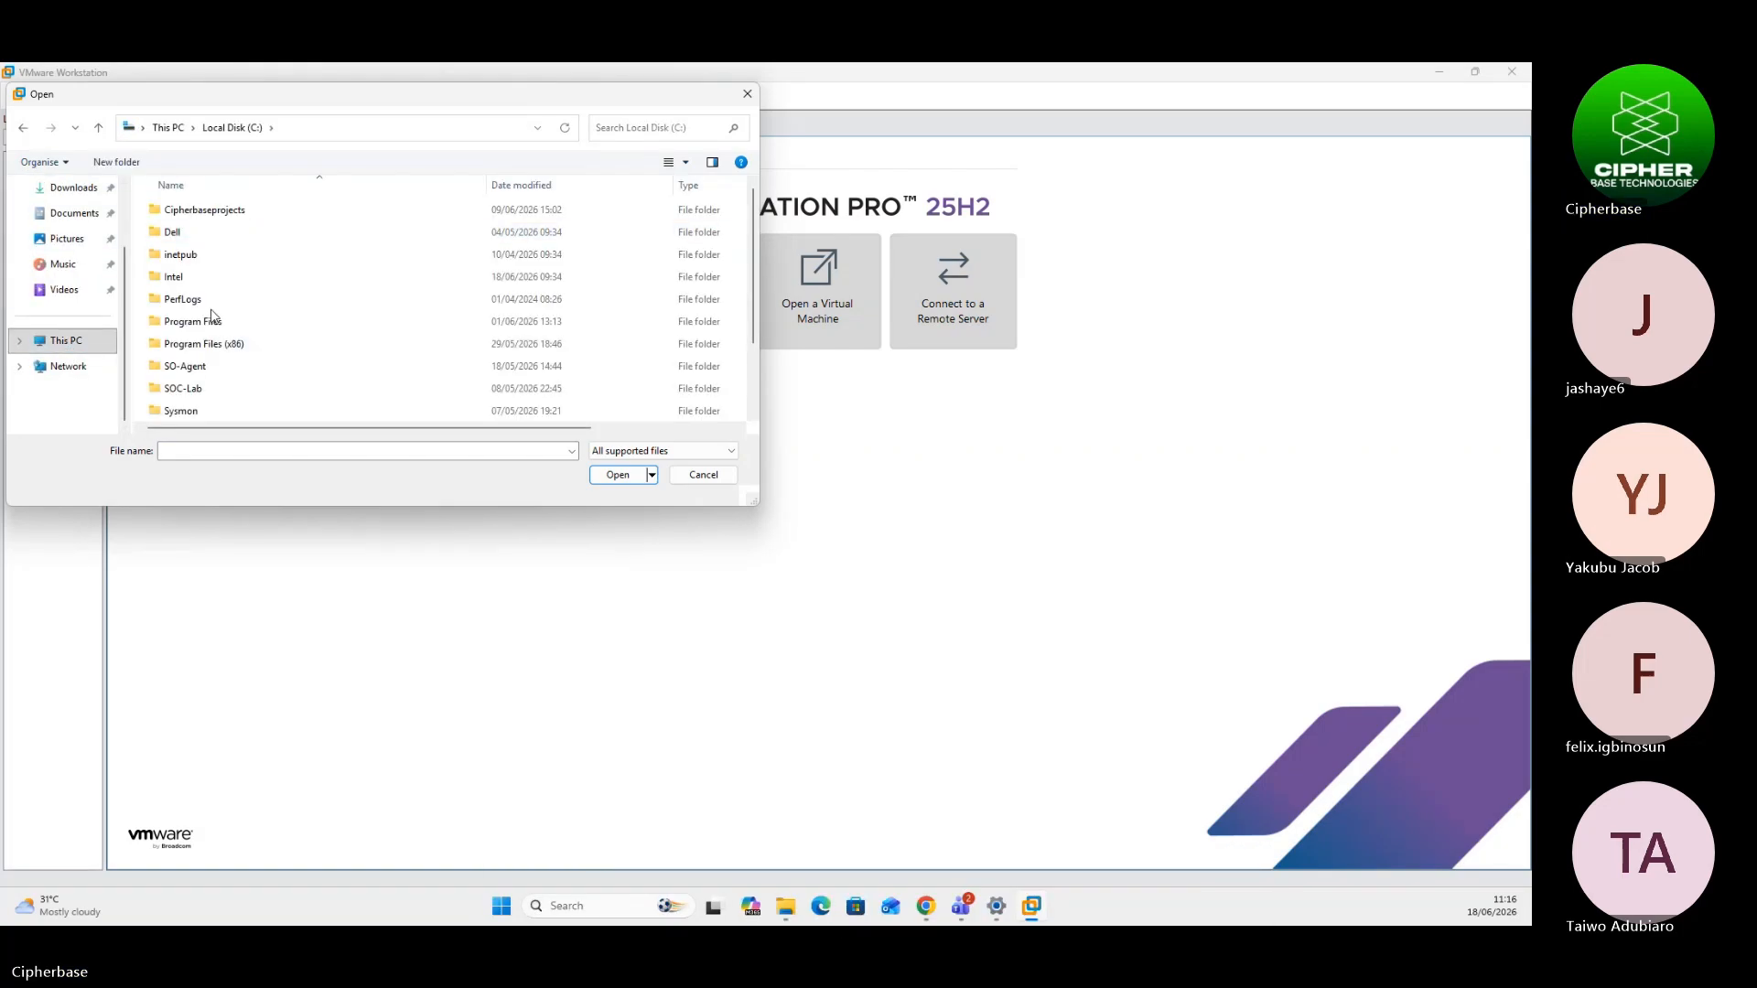
{"action": "scroll", "coordinate": [201, 375], "scroll_direction": "down", "scroll_amount": 2}
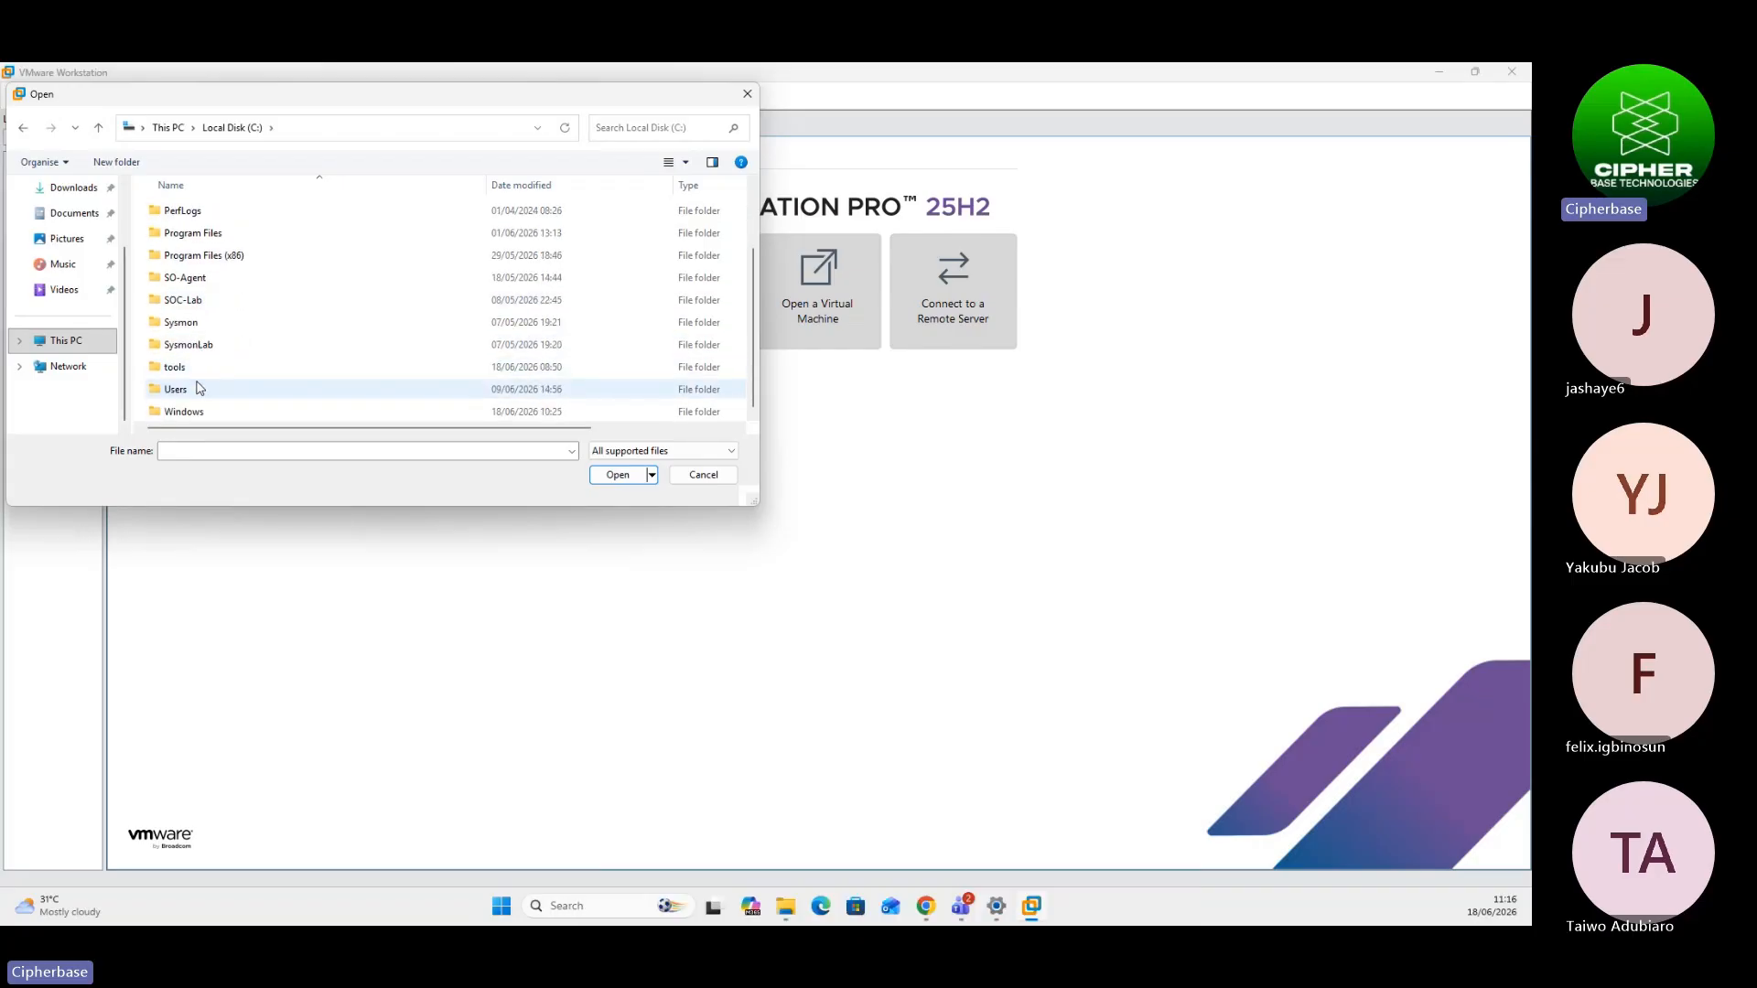
{"action": "double_click", "coordinate": [183, 366]}
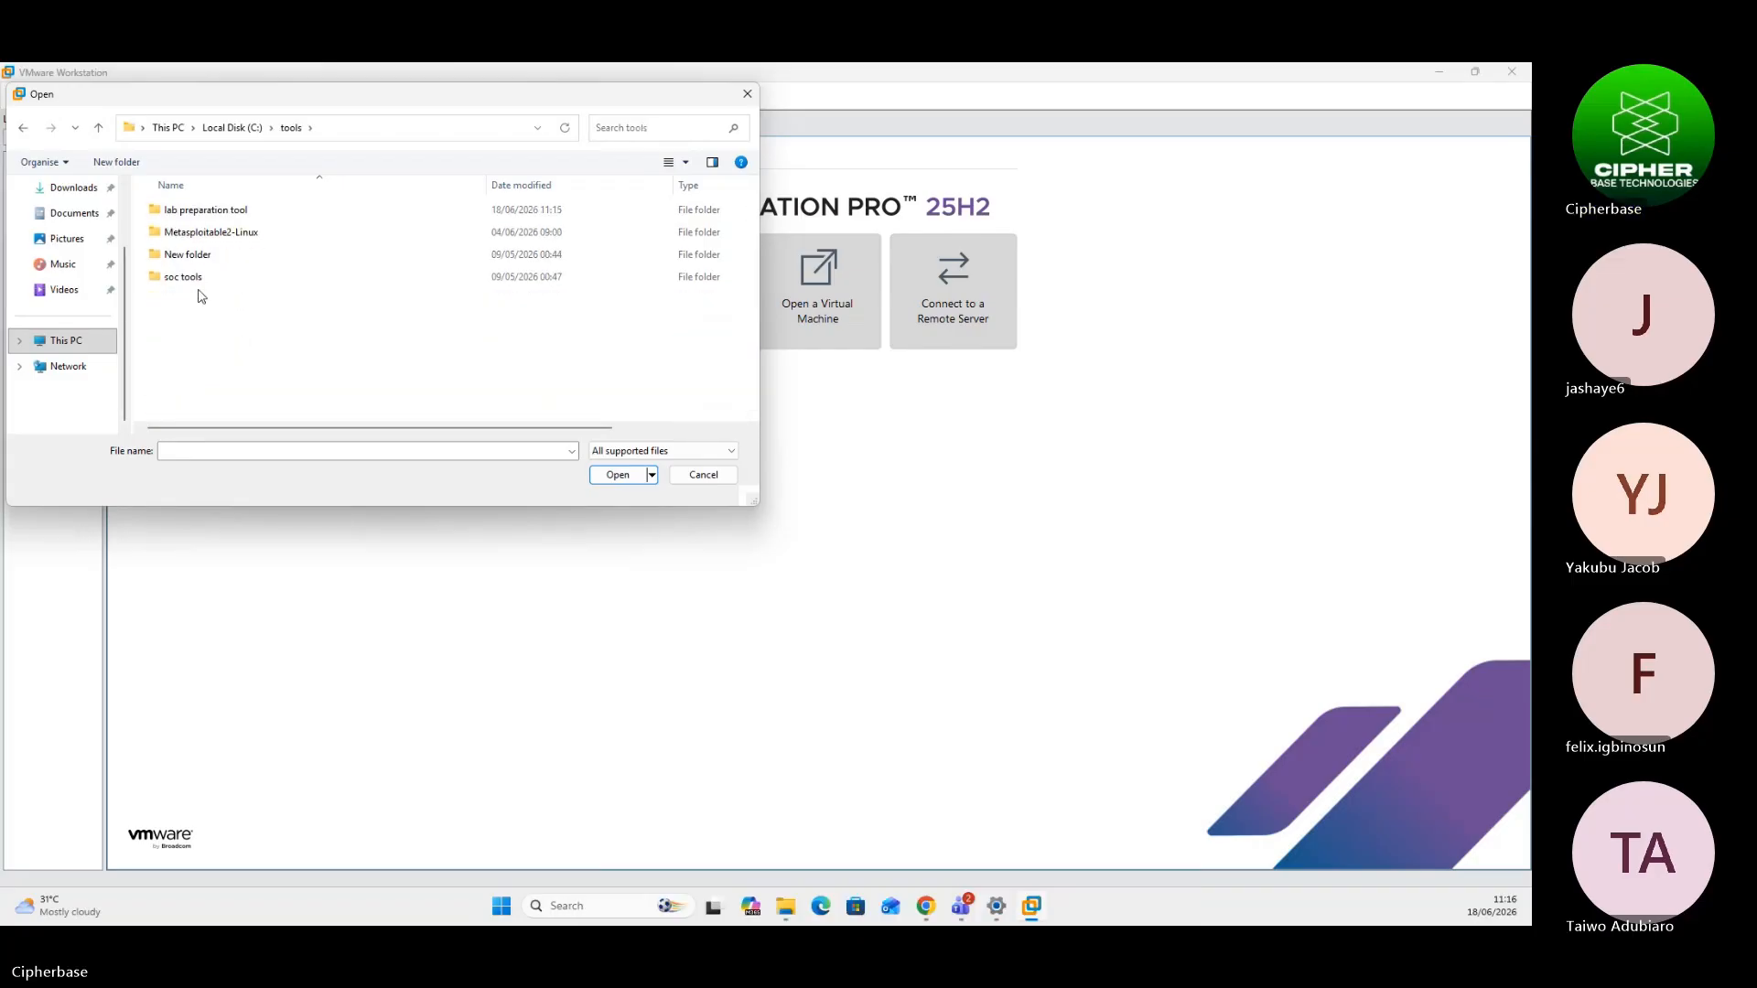
{"action": "double_click", "coordinate": [194, 217]}
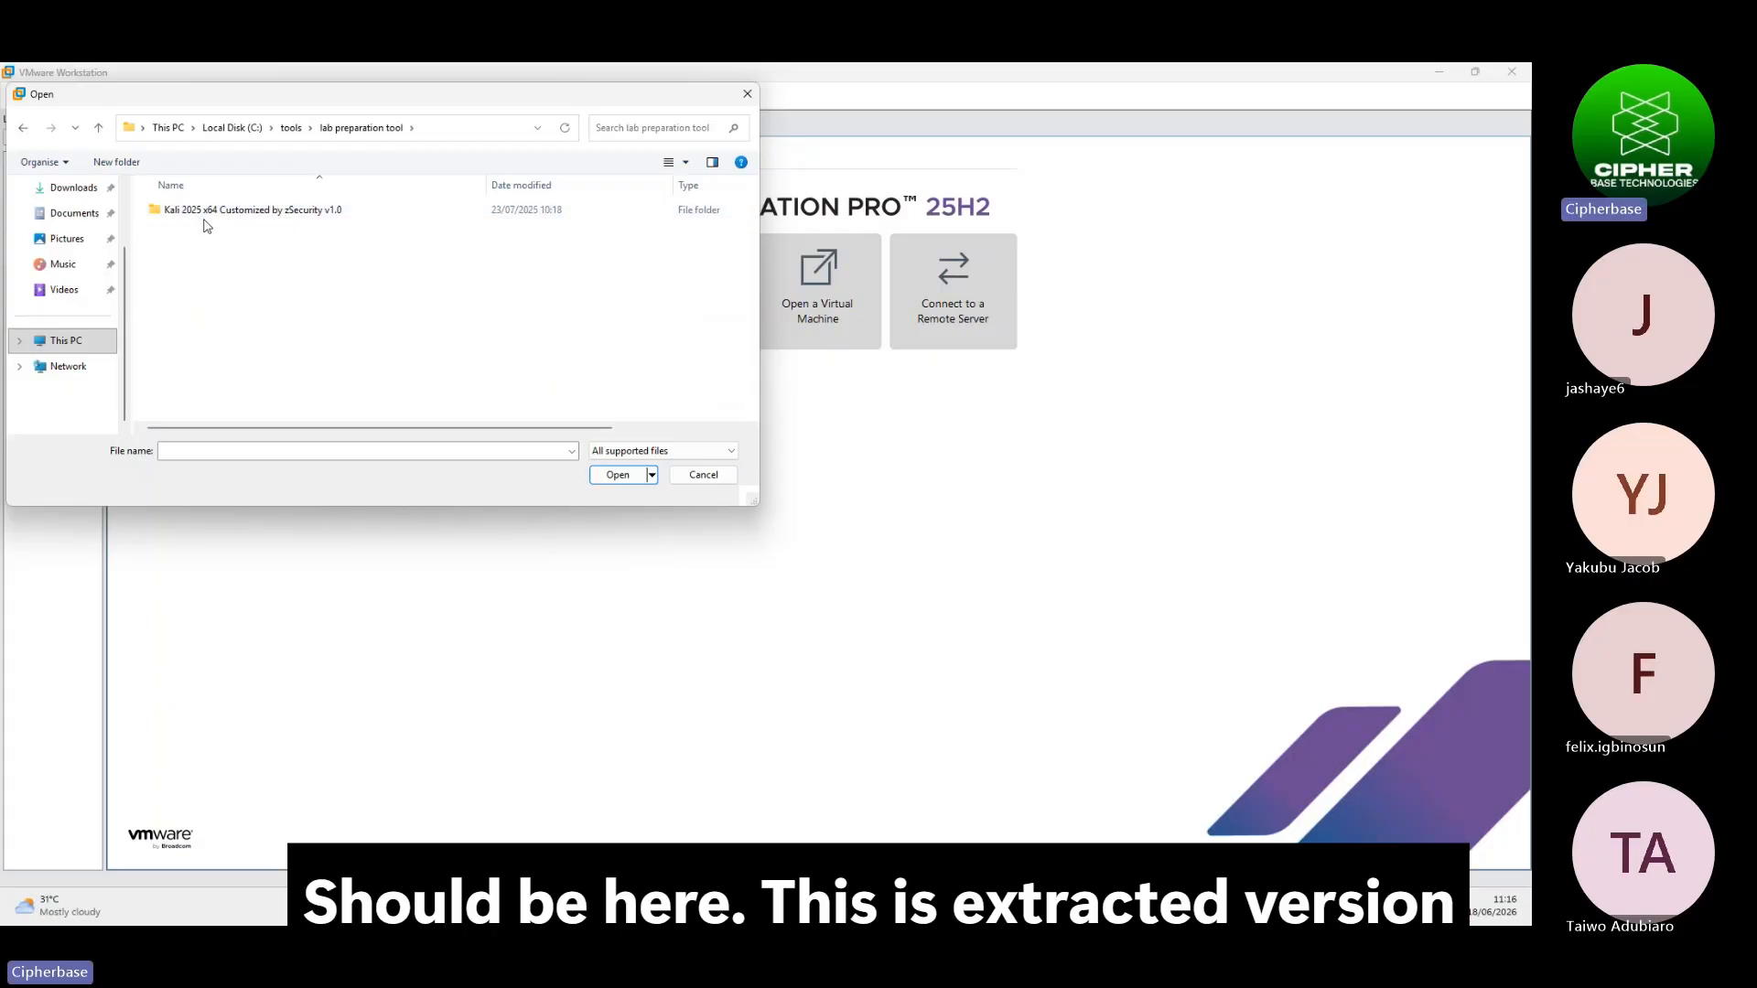
{"action": "double_click", "coordinate": [272, 212]}
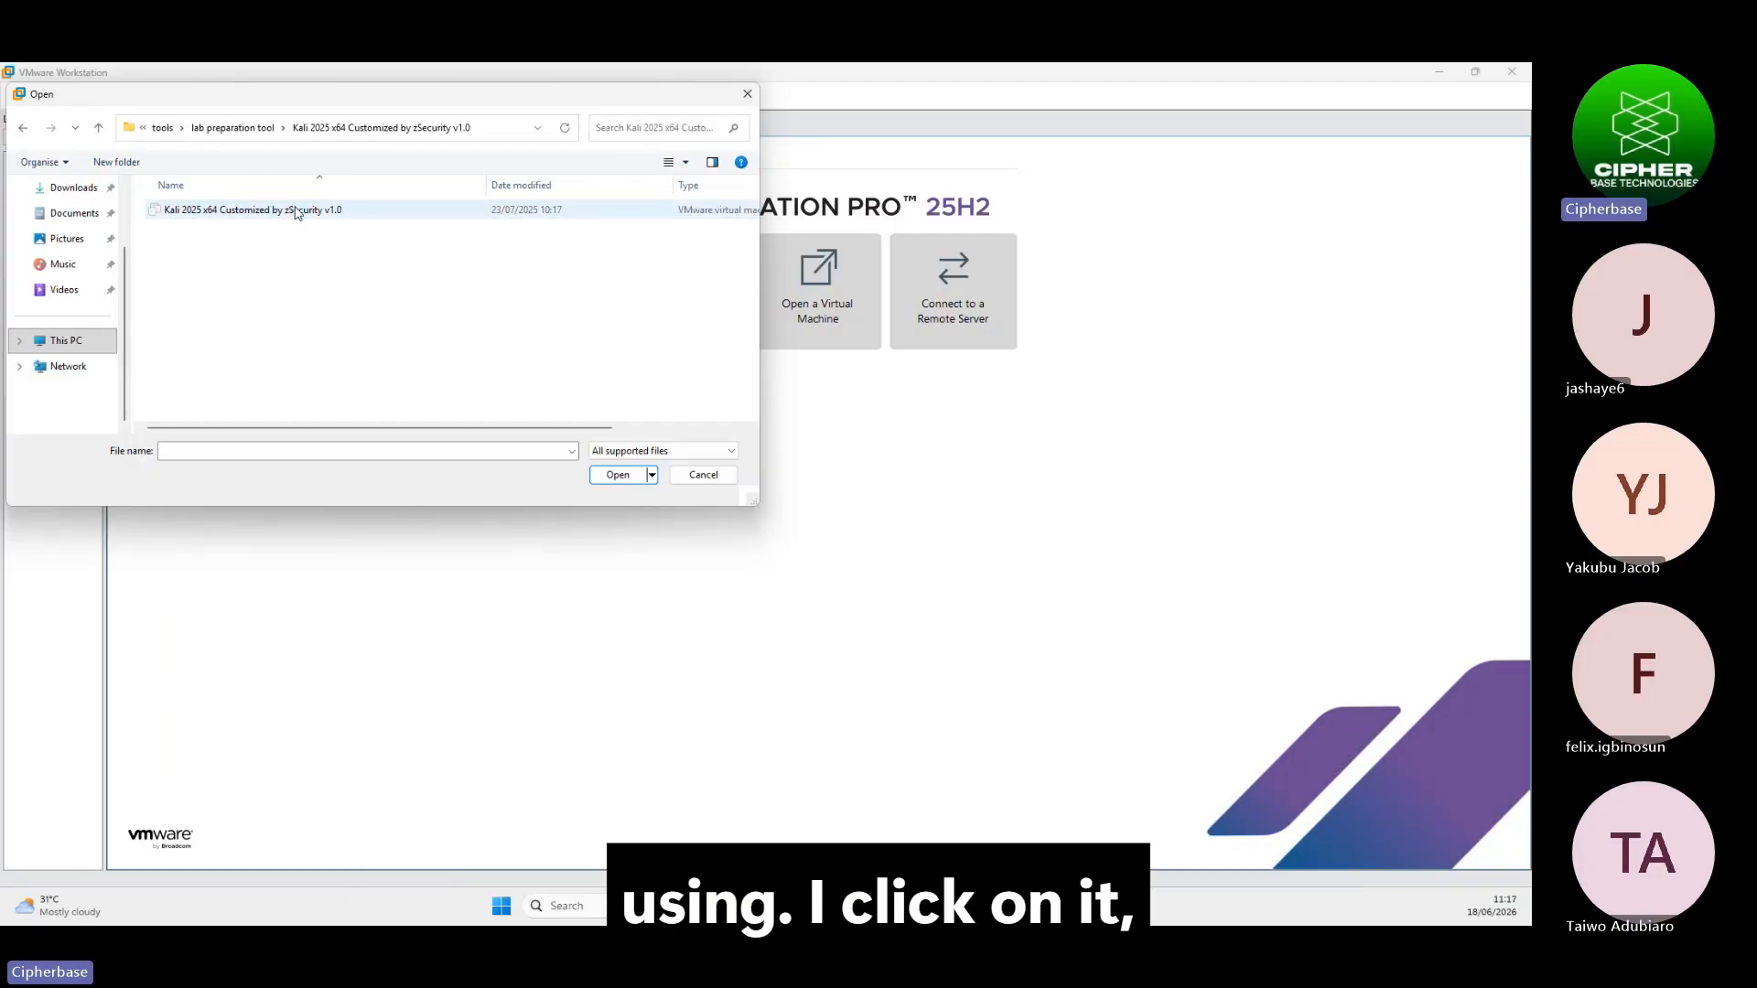
{"action": "left_click", "coordinate": [293, 216]}
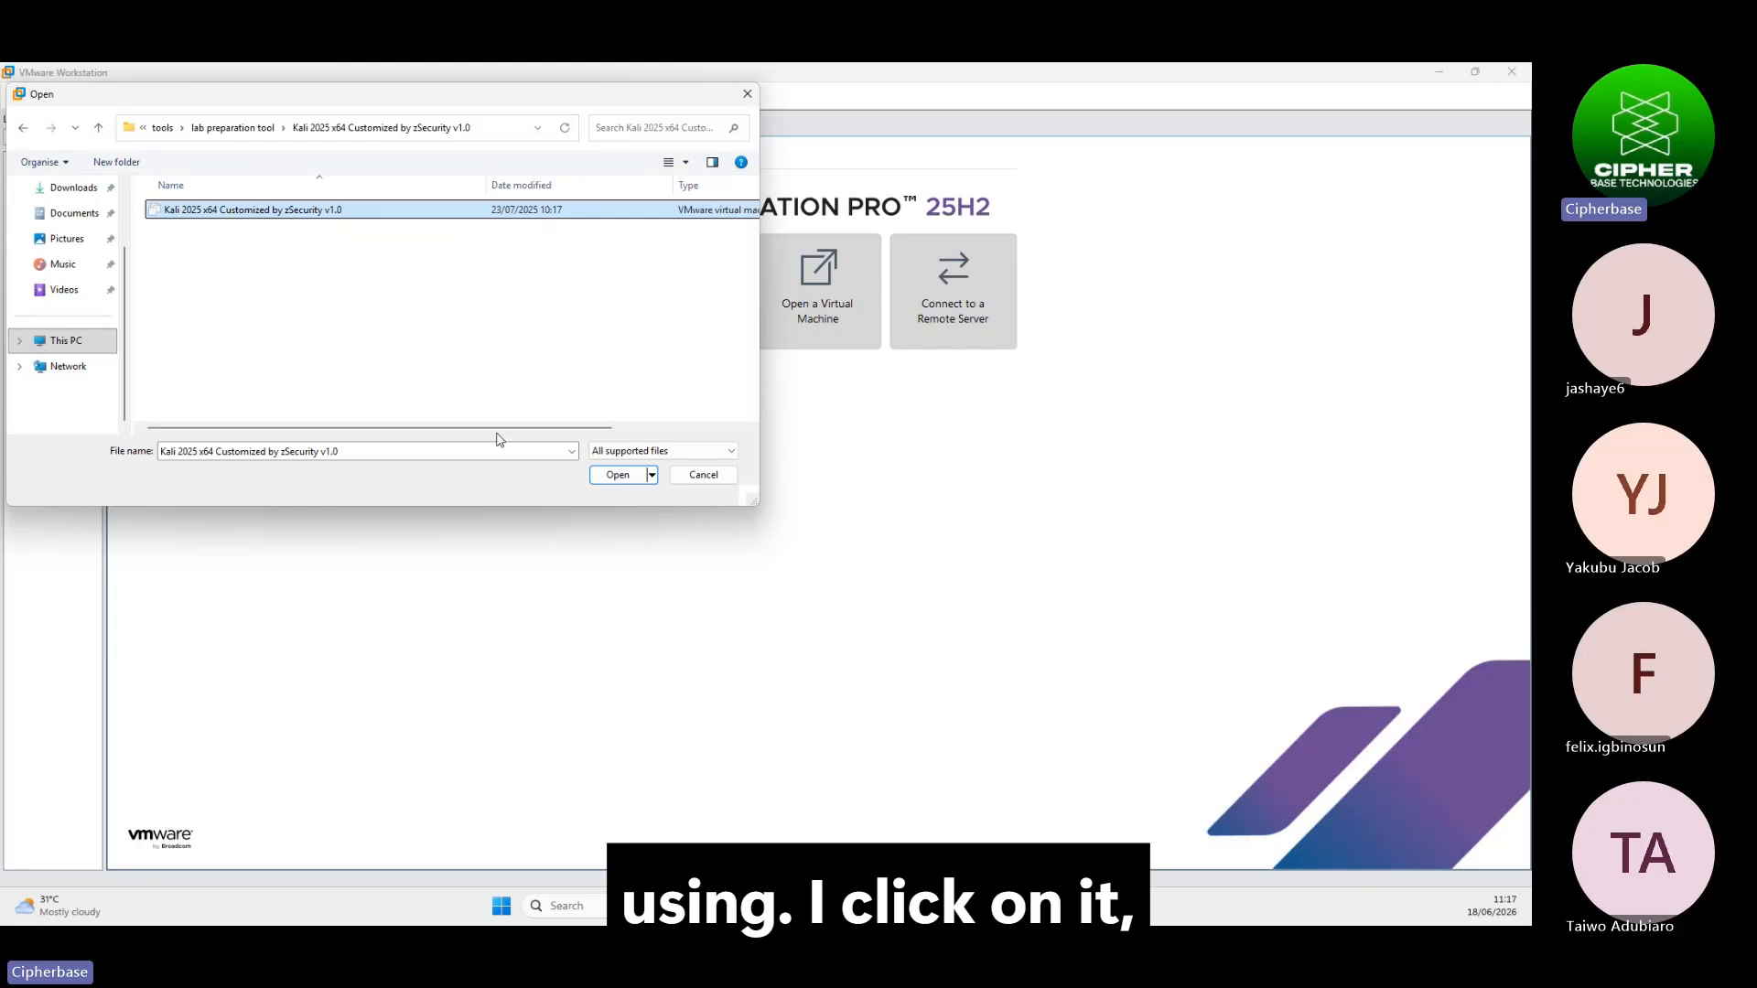
{"action": "left_click", "coordinate": [613, 476]}
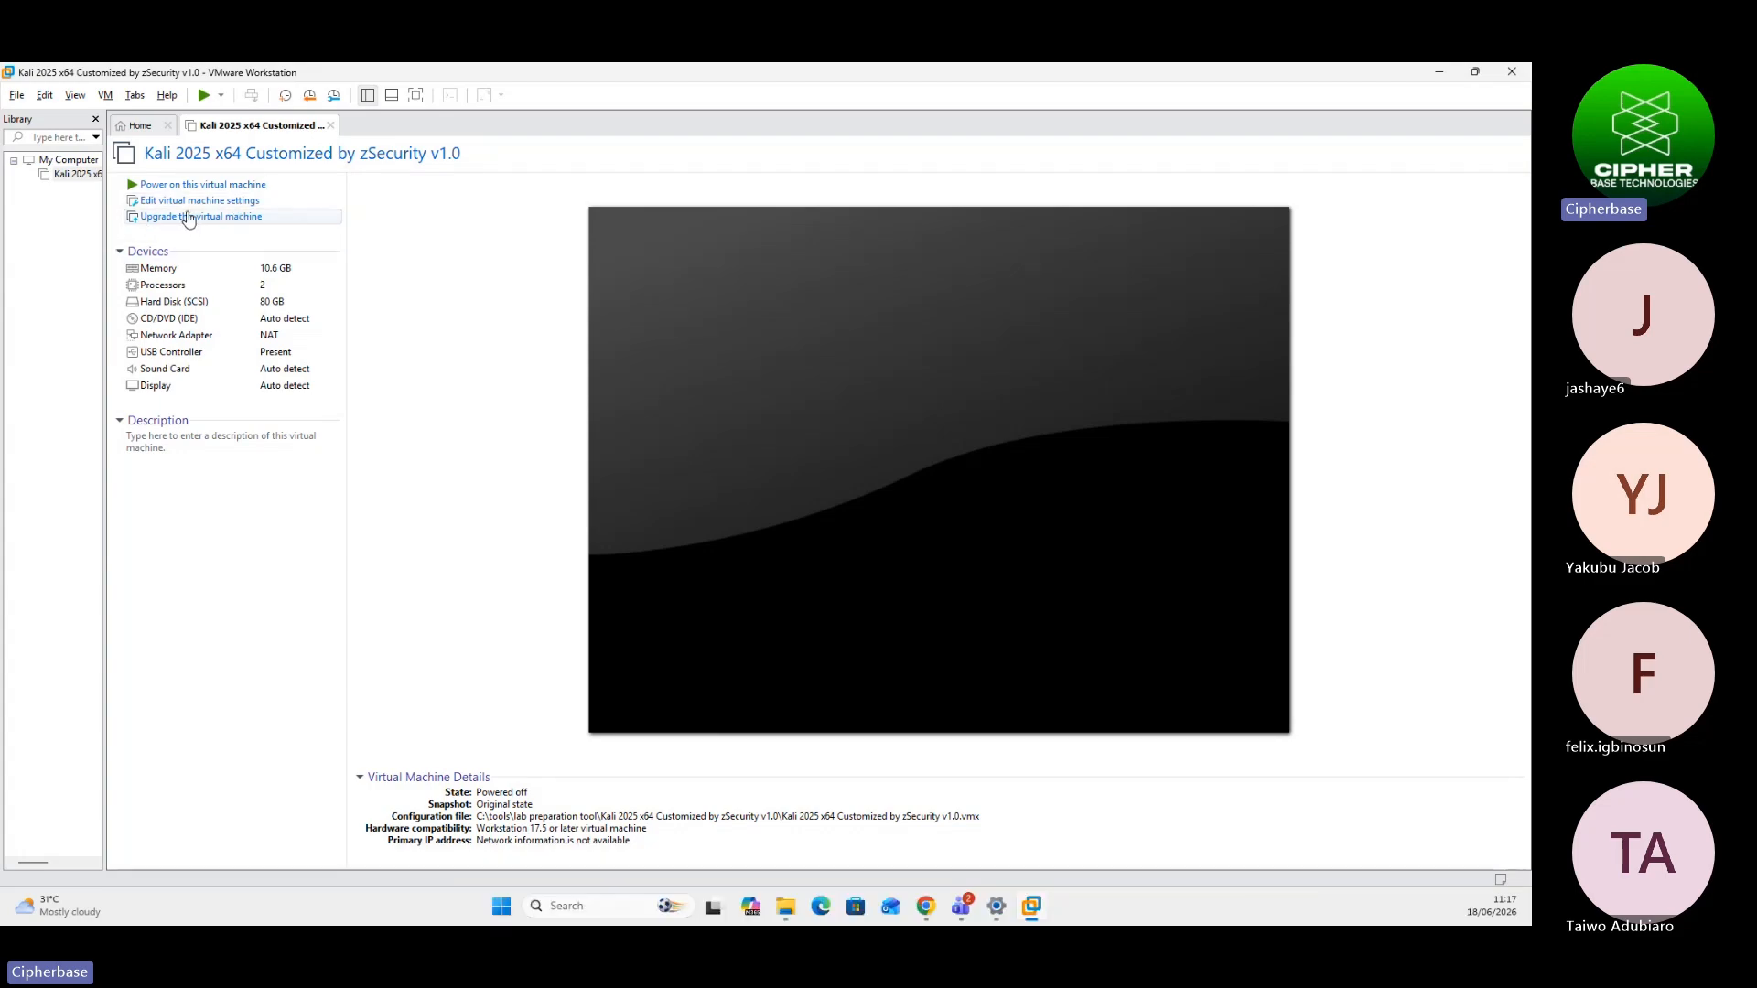
Give the Kali VM 8 GB of memory and 2 cores per processor
{"action": "left_click", "coordinate": [250, 203]}
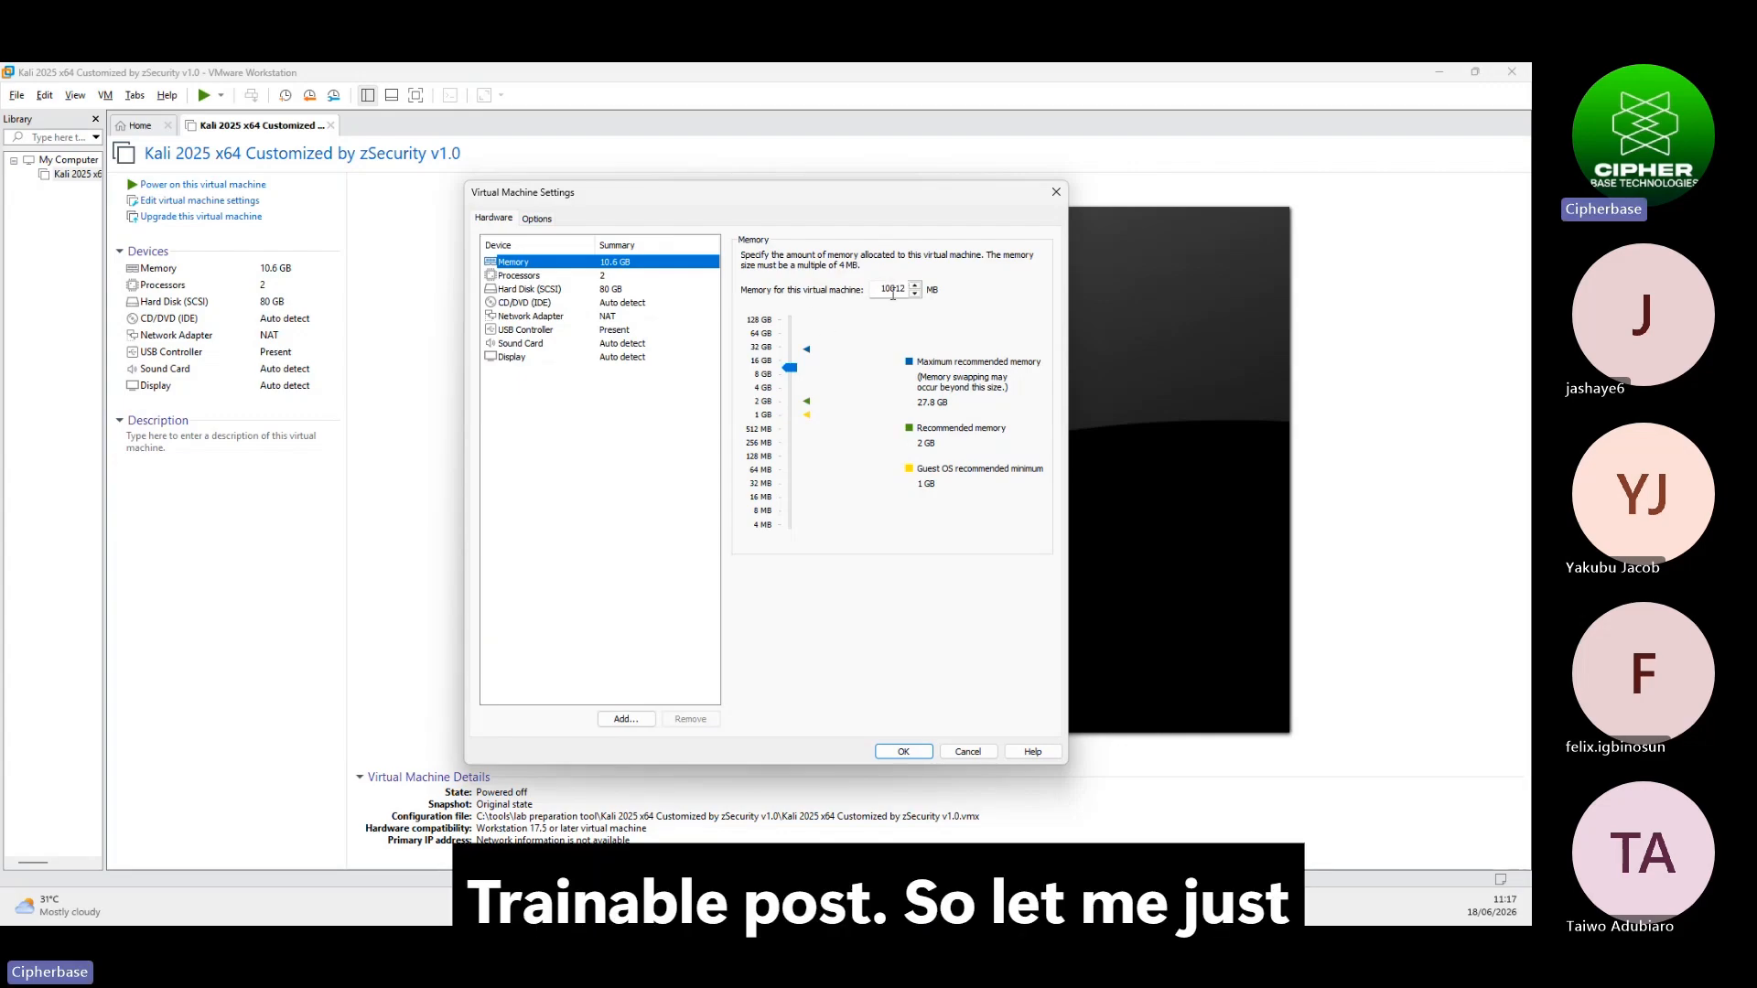
{"action": "double_click", "coordinate": [893, 293]}
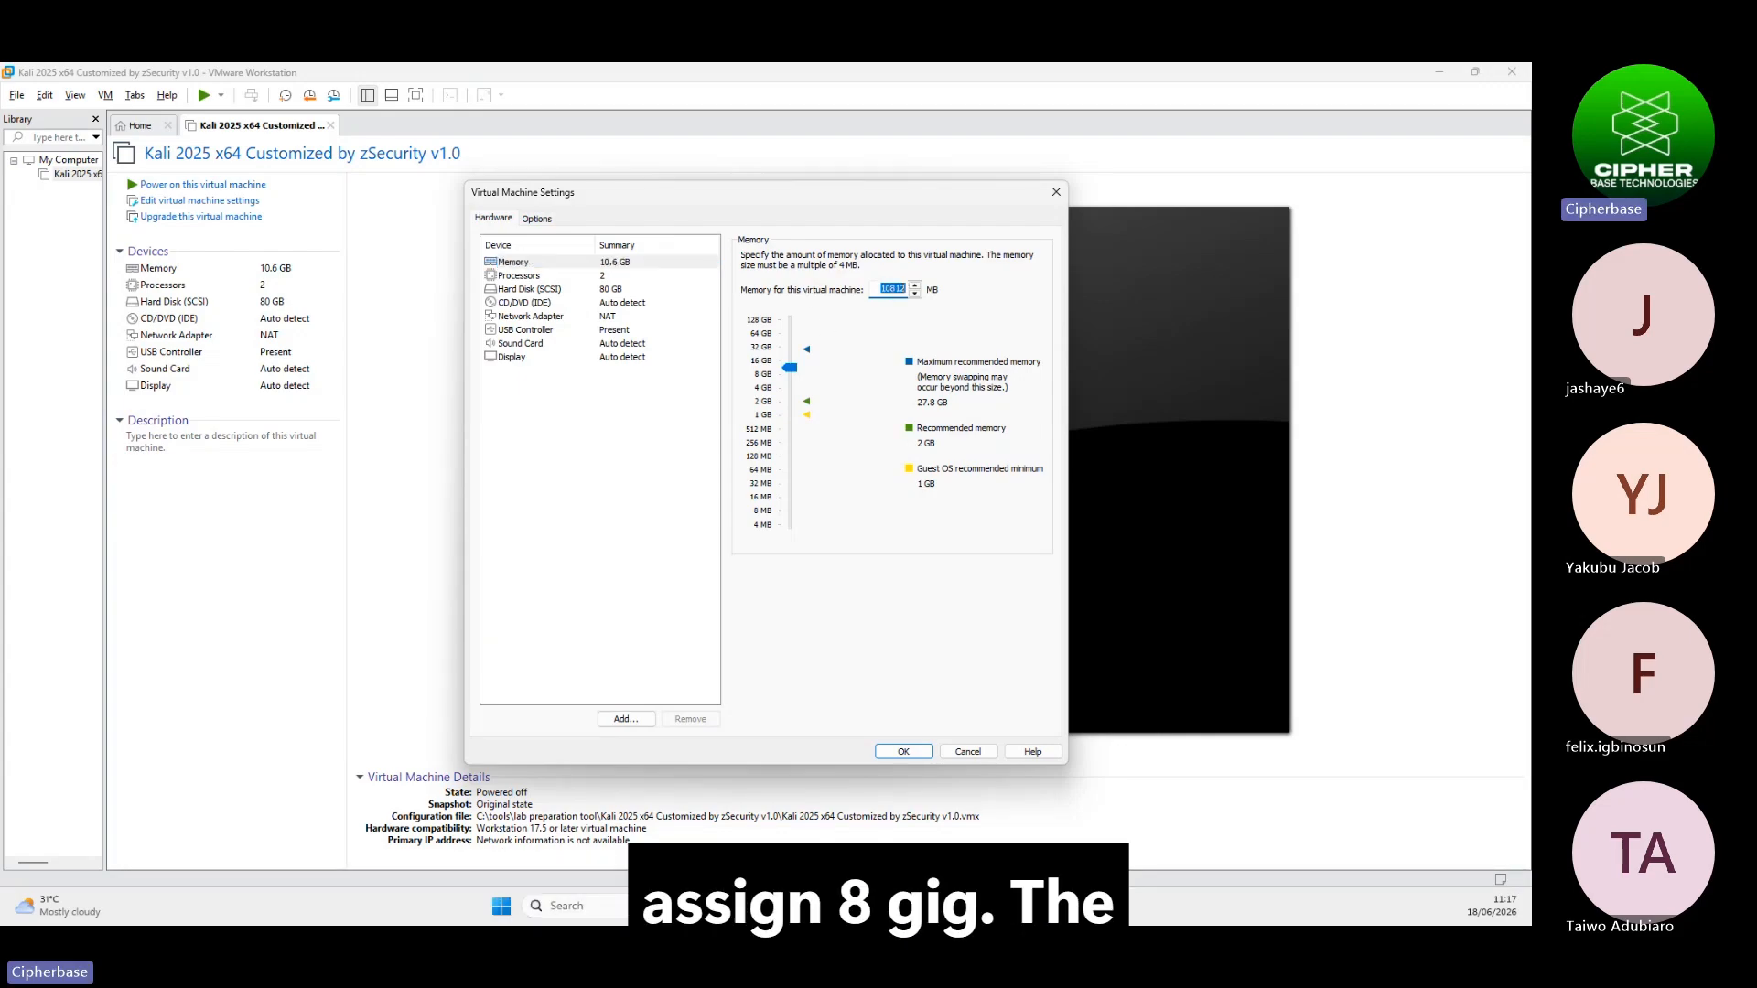
{"action": "type", "text": "80"}
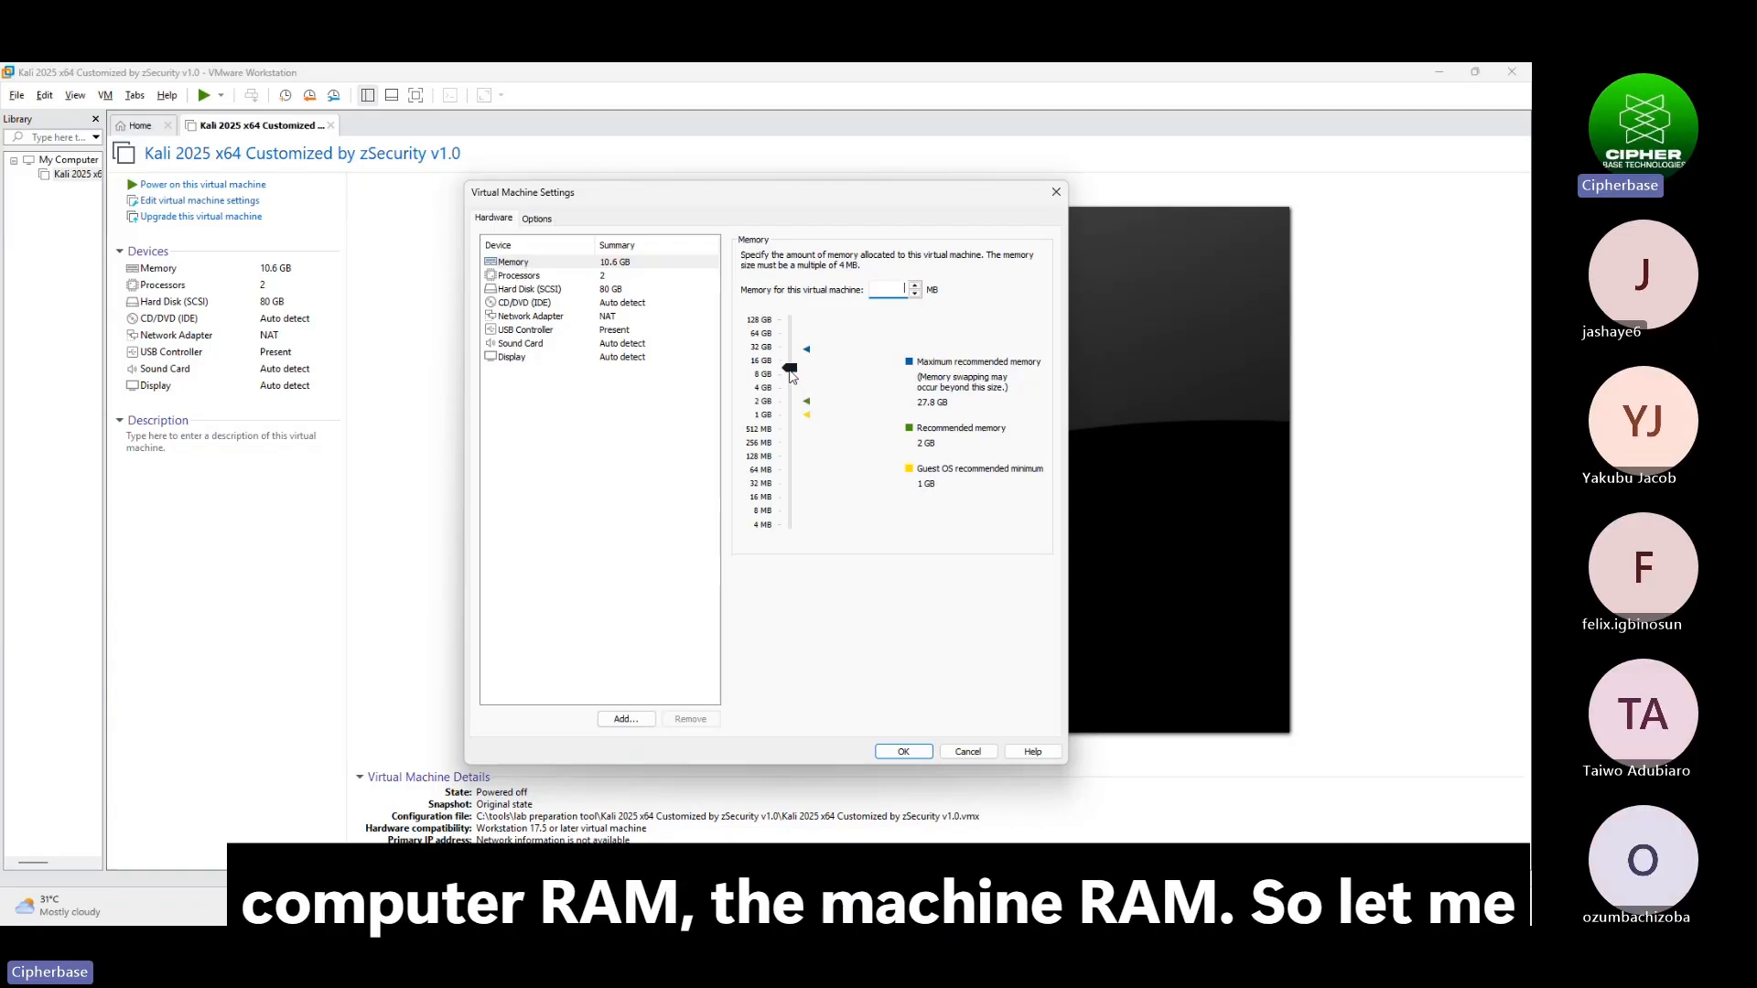
{"action": "left_click", "coordinate": [793, 376]}
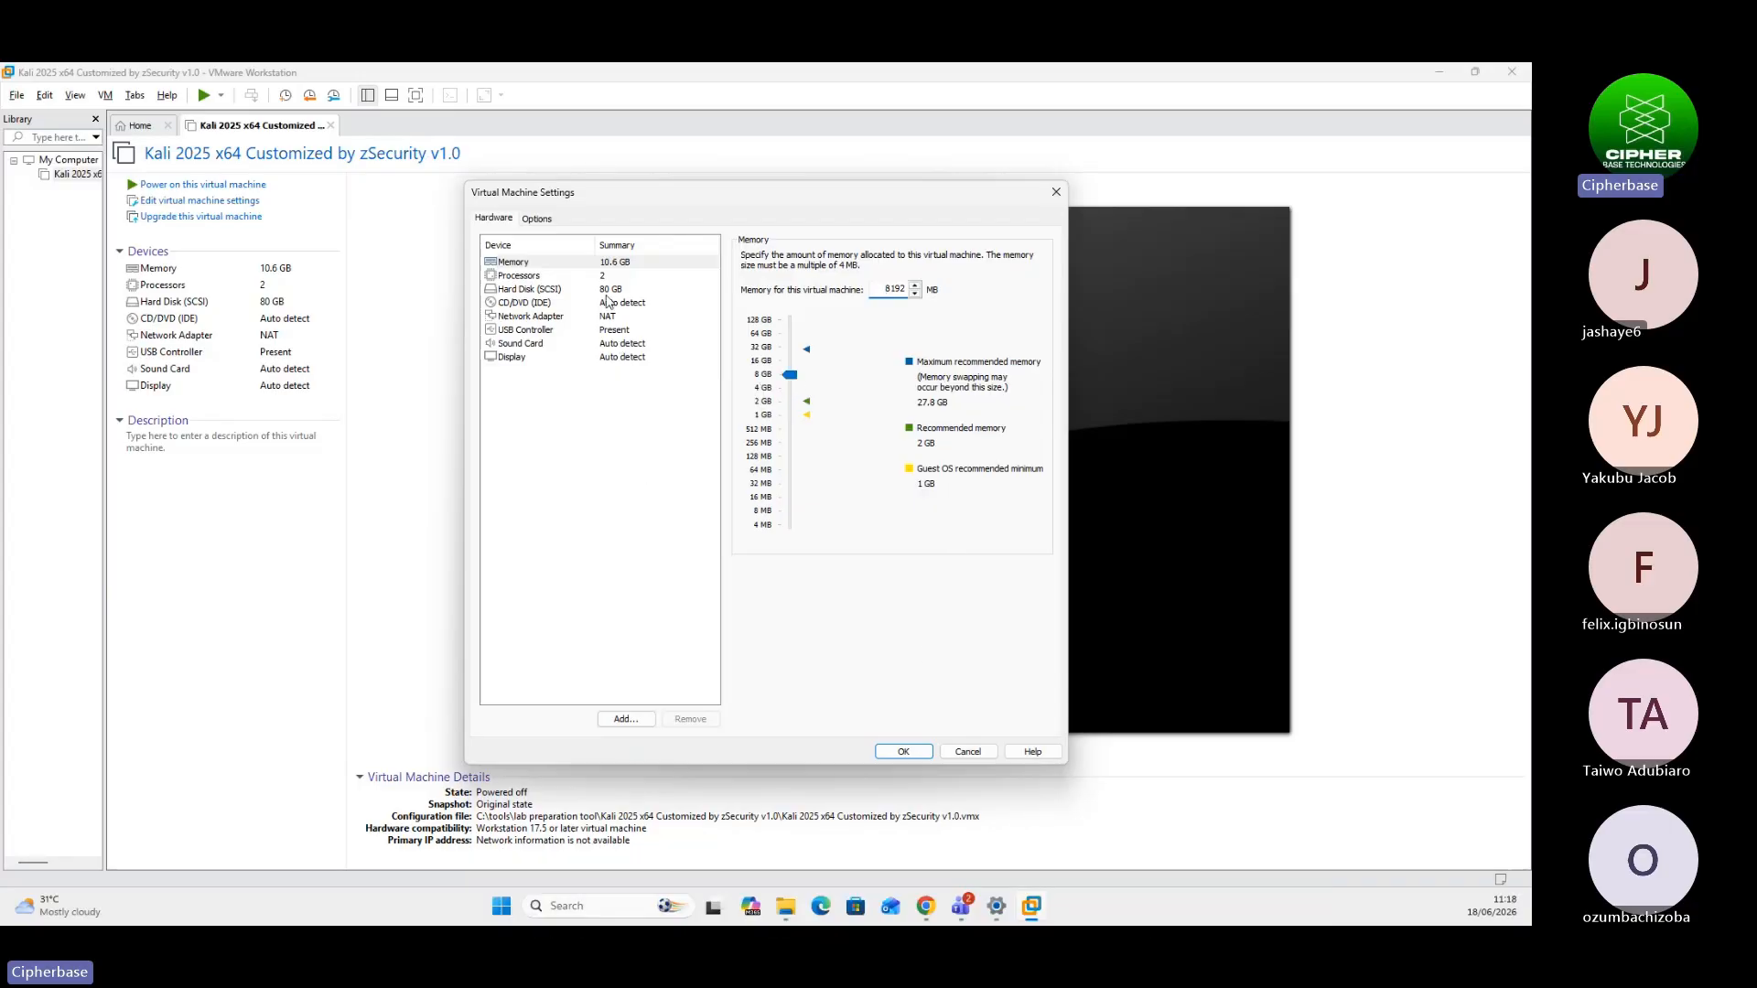
{"action": "left_click", "coordinate": [604, 276]}
{"action": "double_click", "coordinate": [884, 278]}
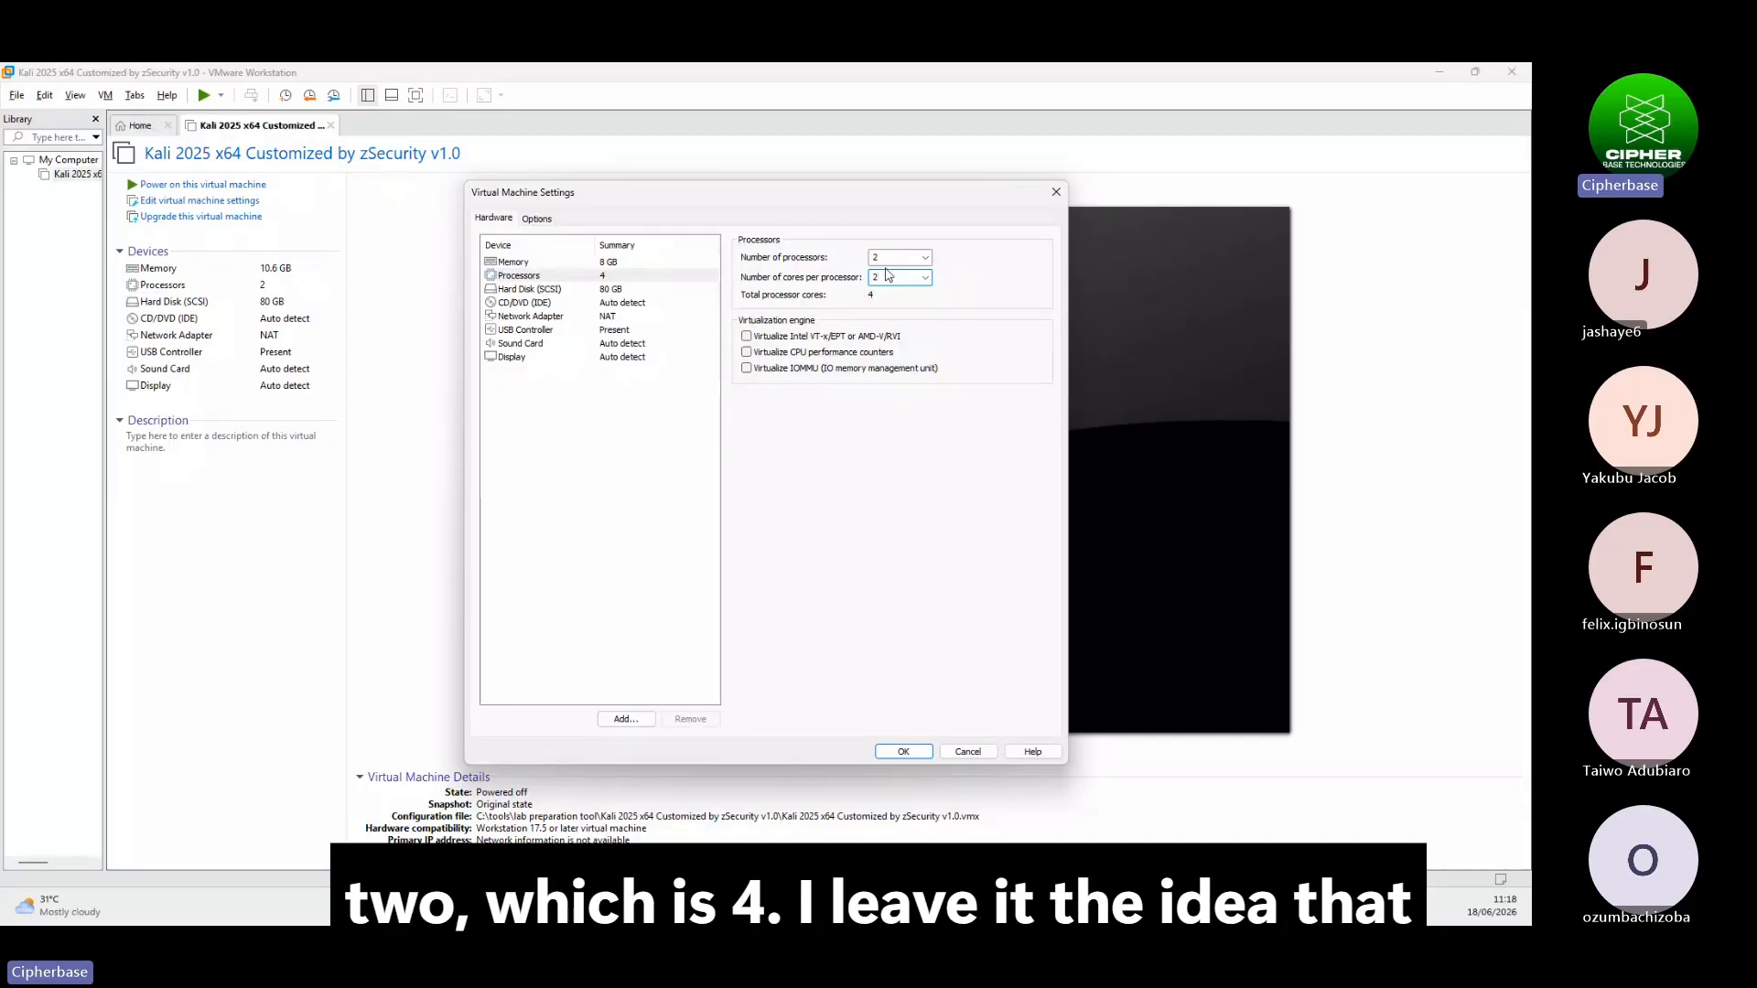
Keep the CD/DVD drive on Auto detect and enable Accelerate 3D graphics
{"action": "left_click", "coordinate": [558, 303]}
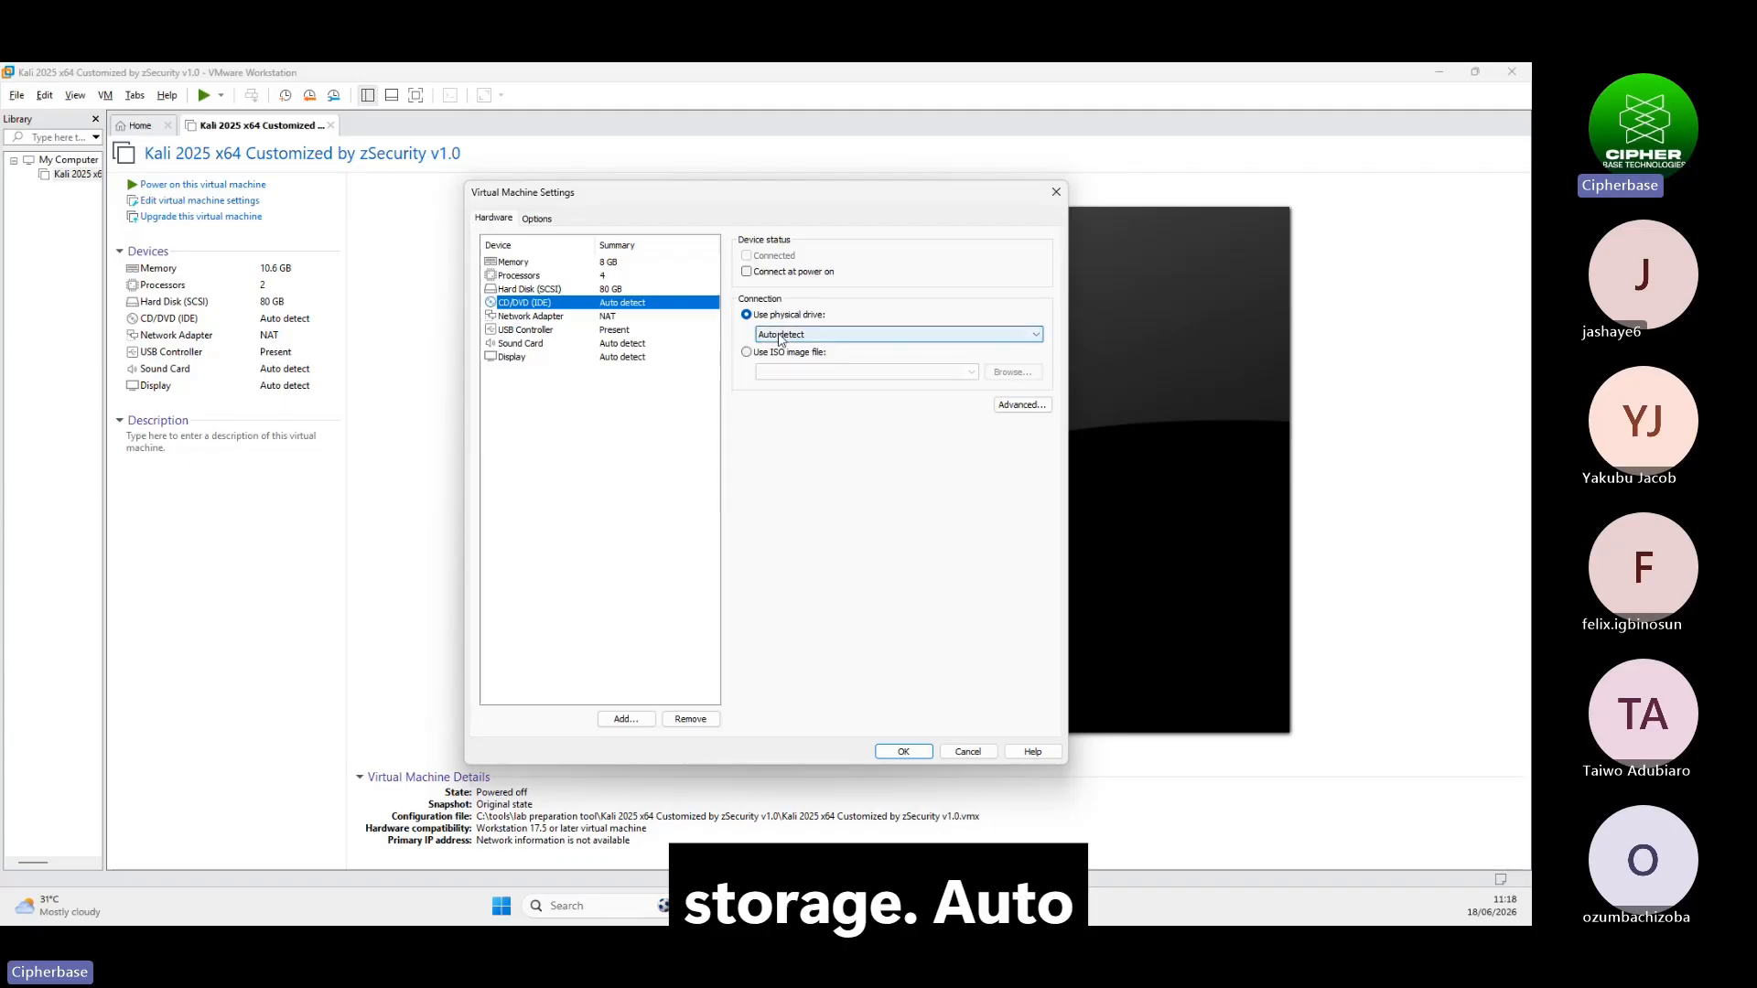
{"action": "left_click", "coordinate": [780, 335]}
{"action": "left_click", "coordinate": [741, 347]}
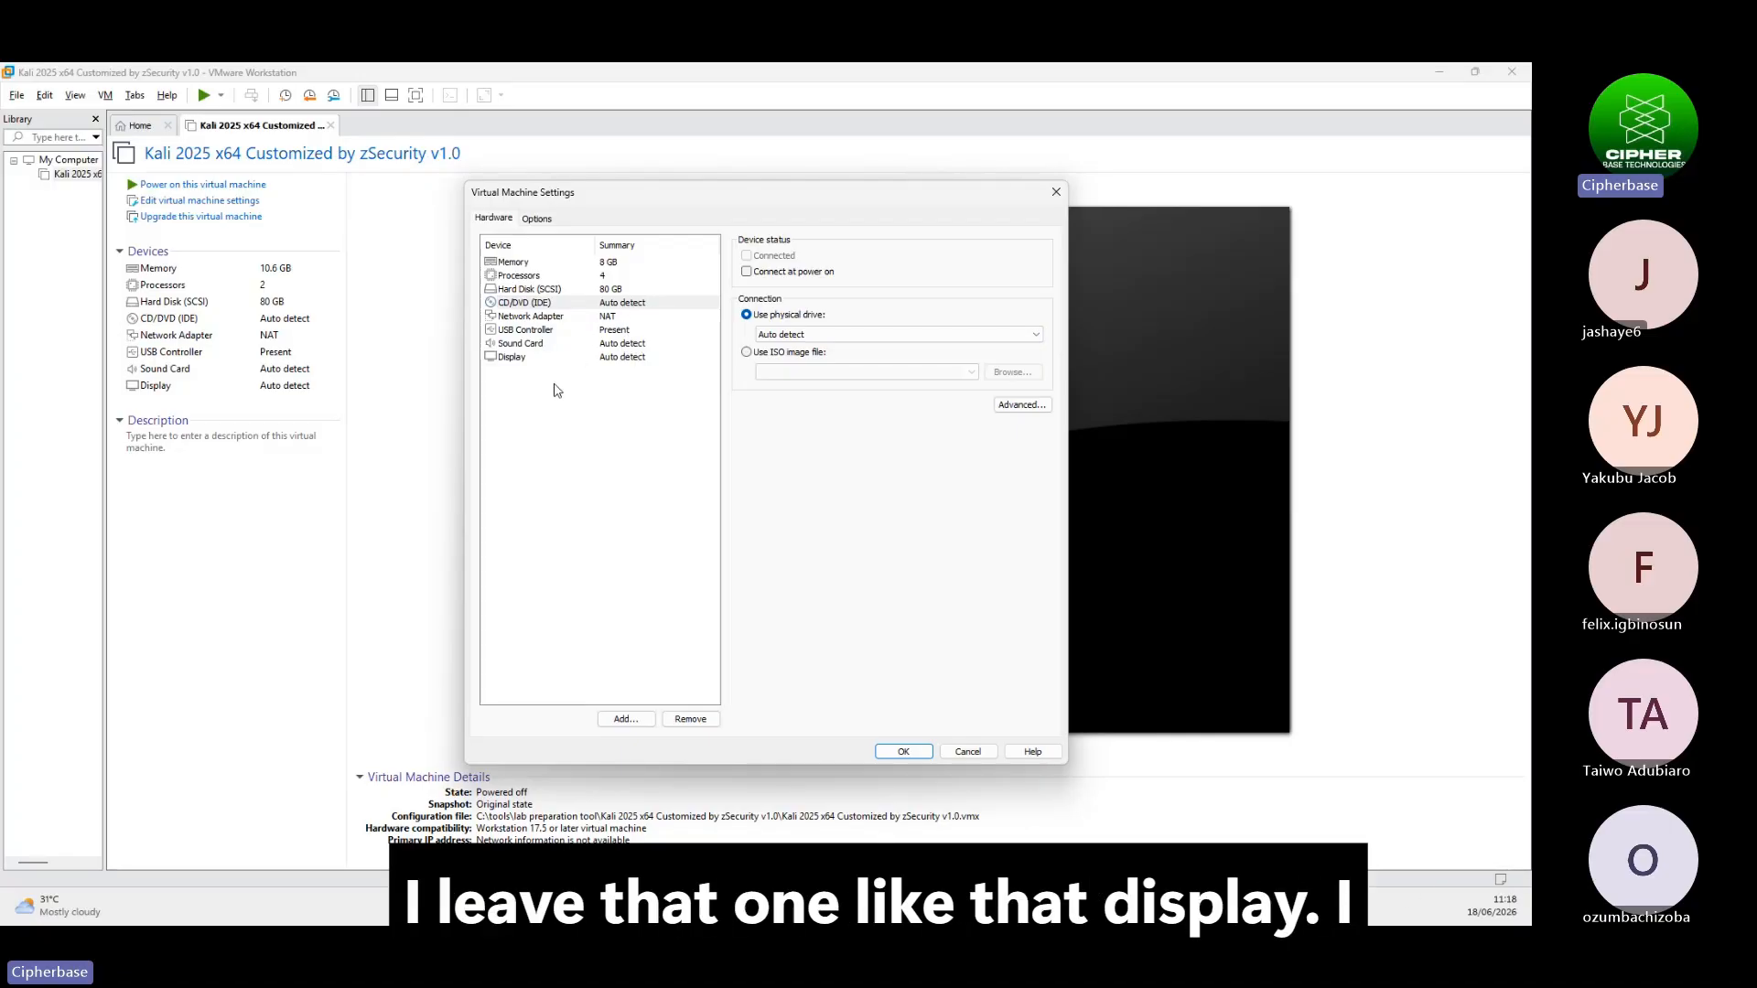
{"action": "left_click", "coordinate": [622, 358]}
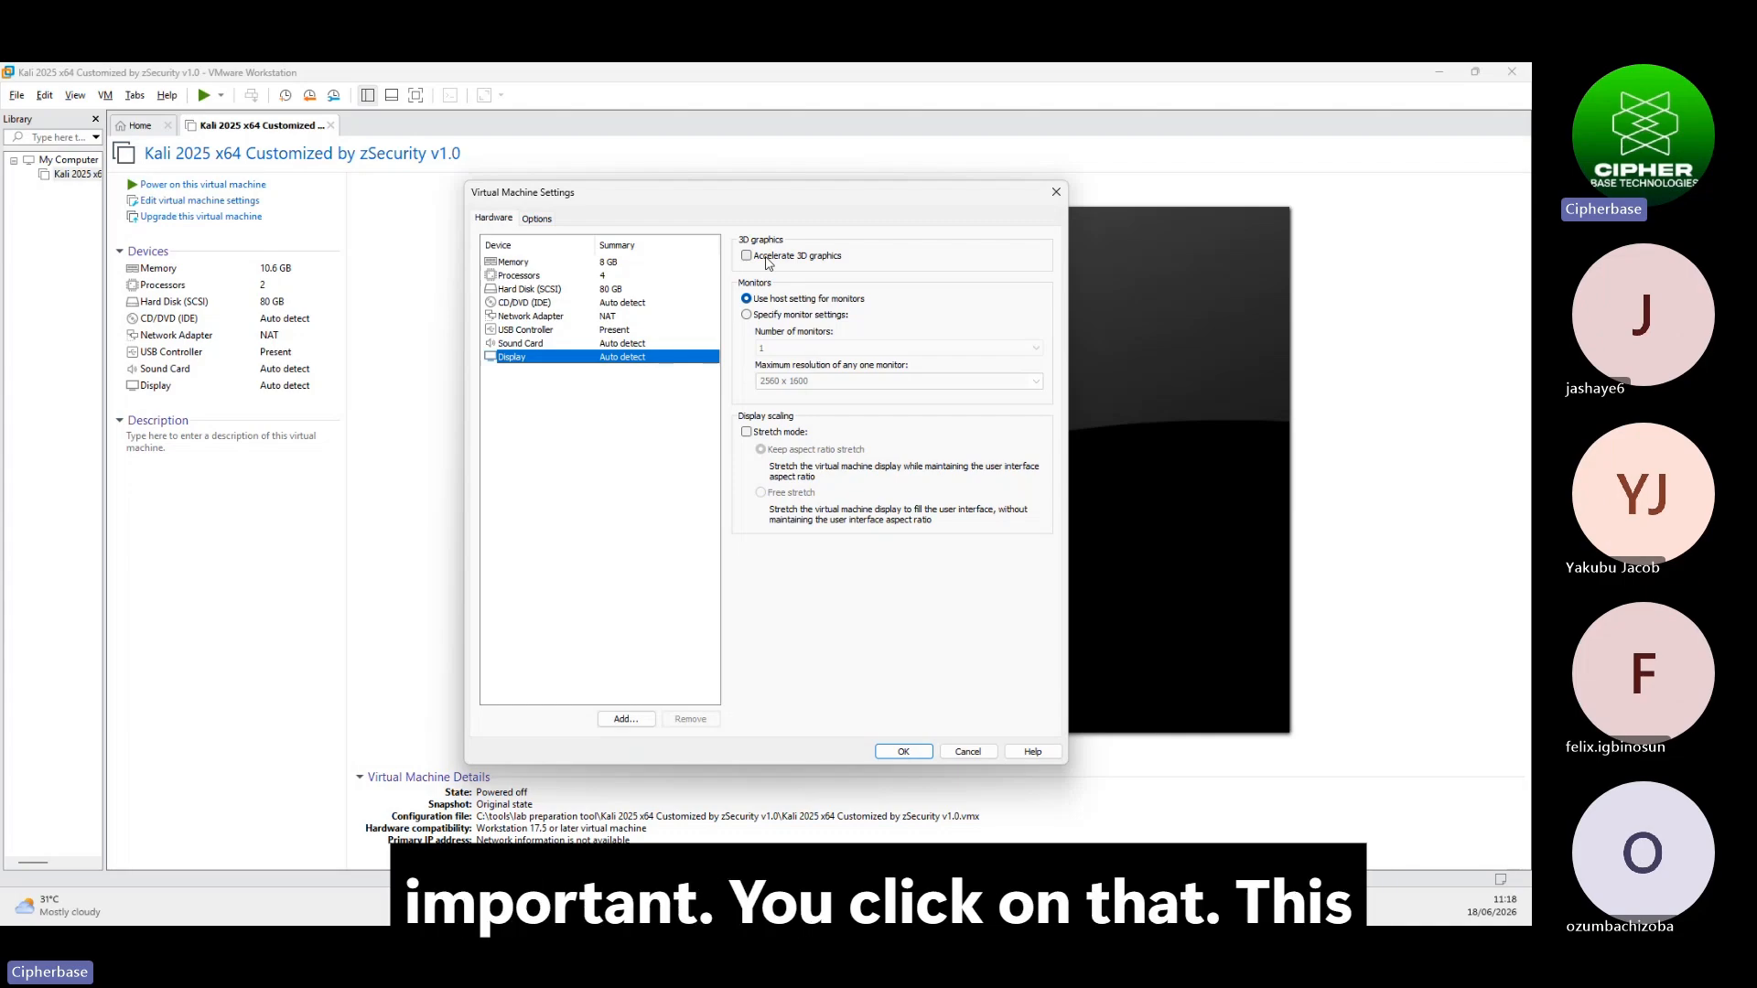
{"action": "left_click", "coordinate": [767, 264]}
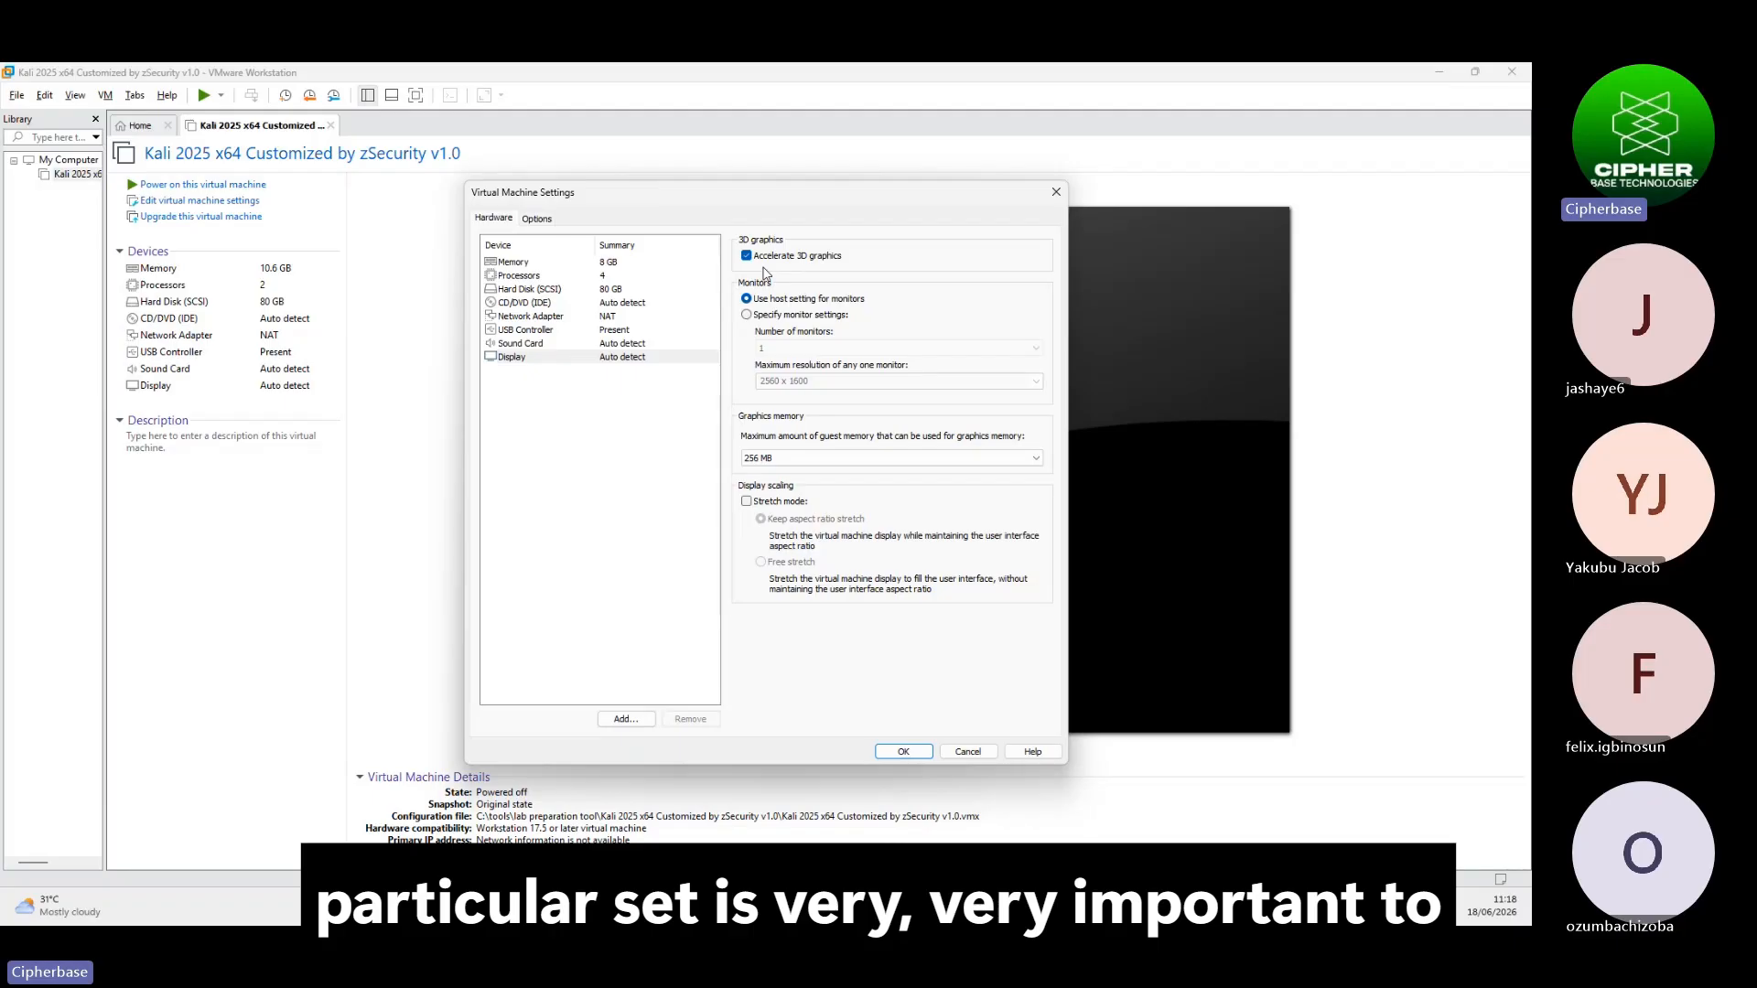
Set Shared Folders to Always enabled, then review the AutoProtect and Guest Isolation options
{"action": "left_click", "coordinate": [539, 222]}
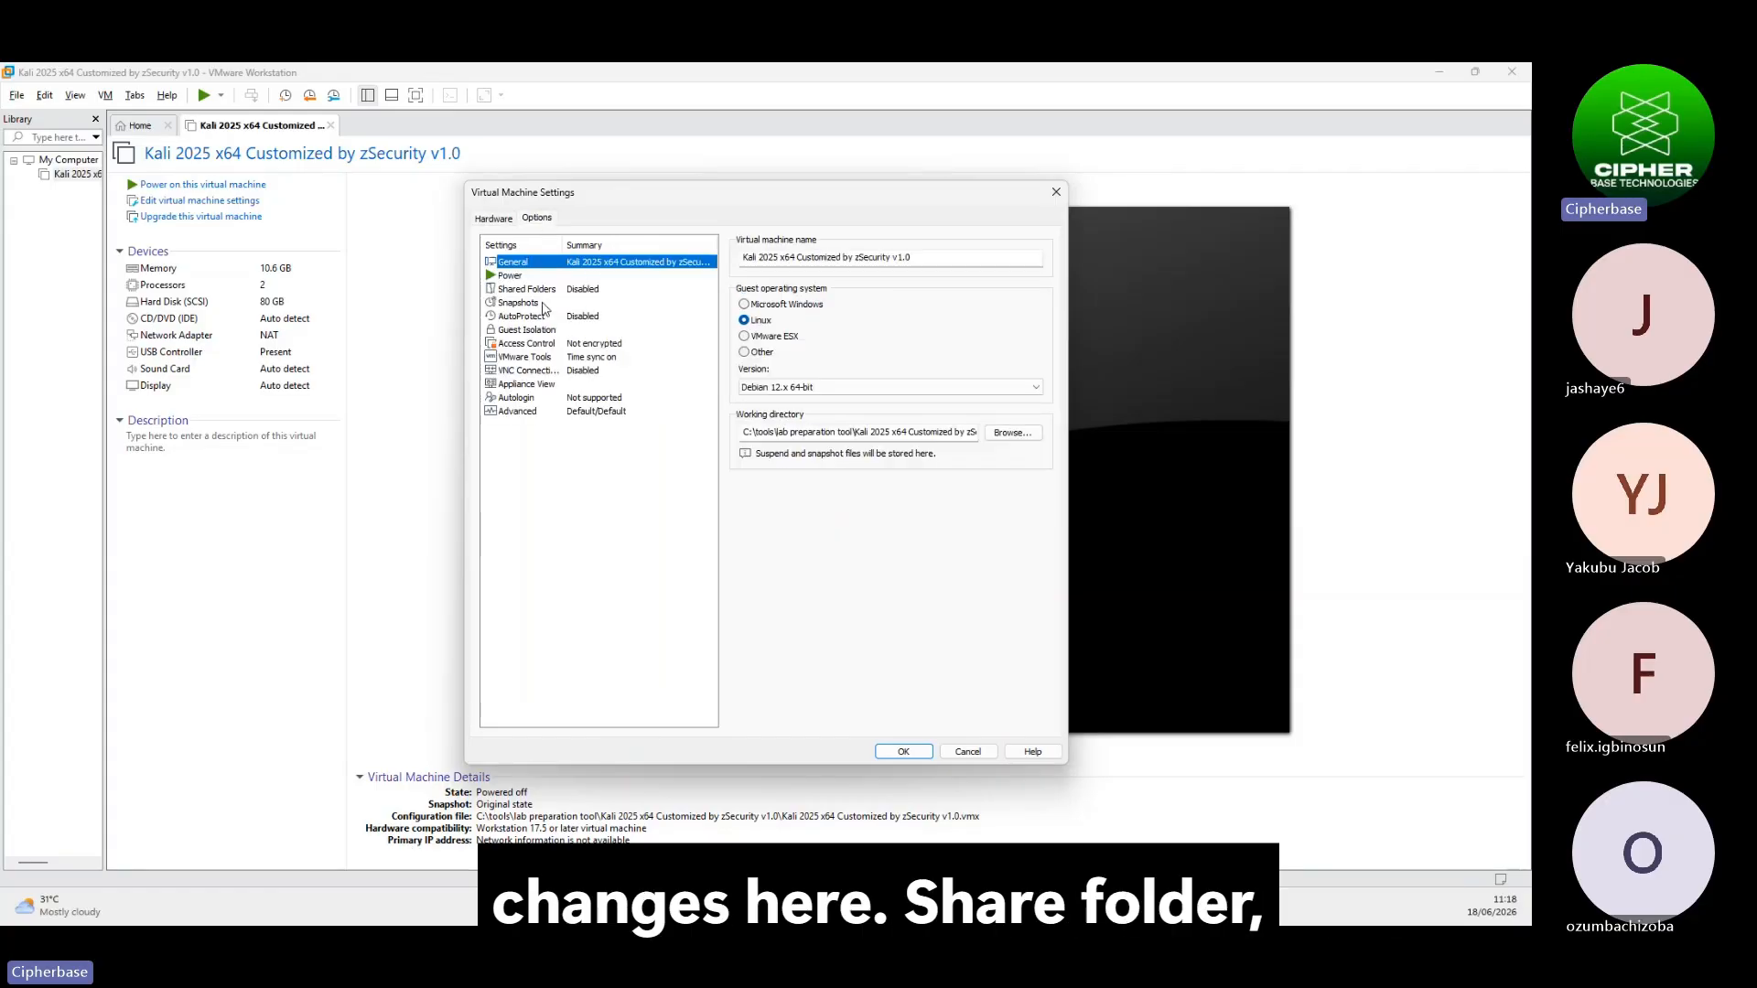
{"action": "left_click", "coordinate": [578, 290]}
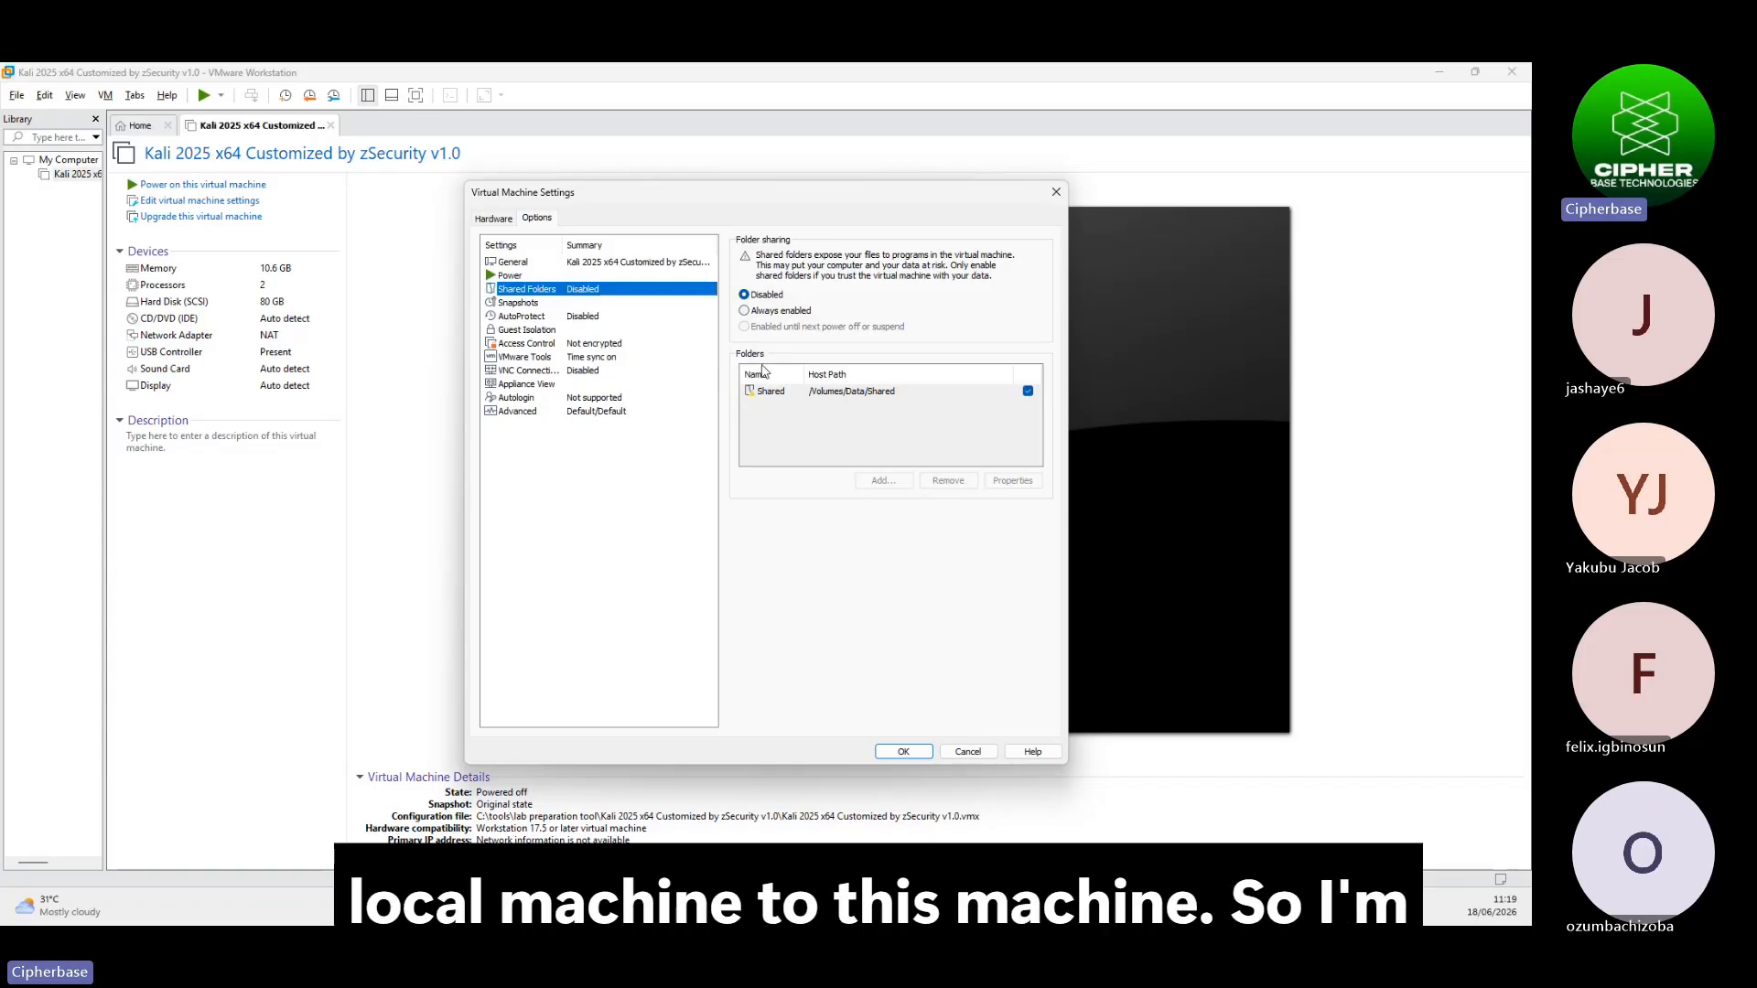
{"action": "left_click", "coordinate": [754, 312]}
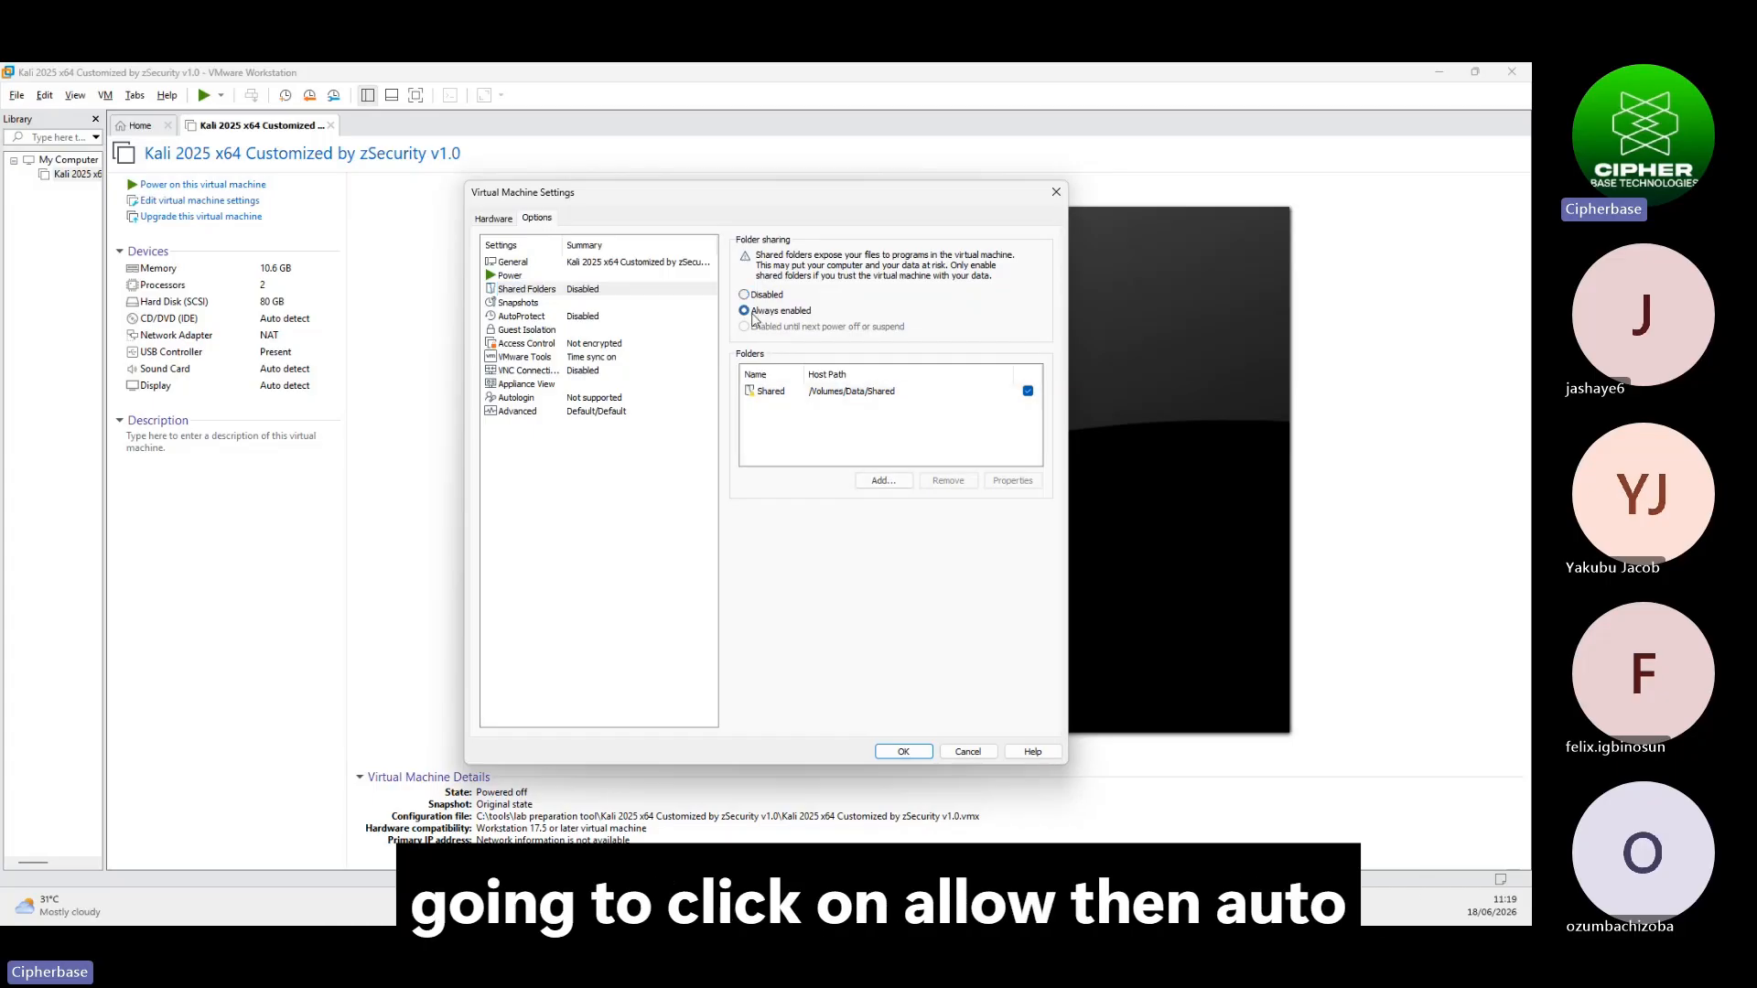
{"action": "left_click", "coordinate": [539, 316]}
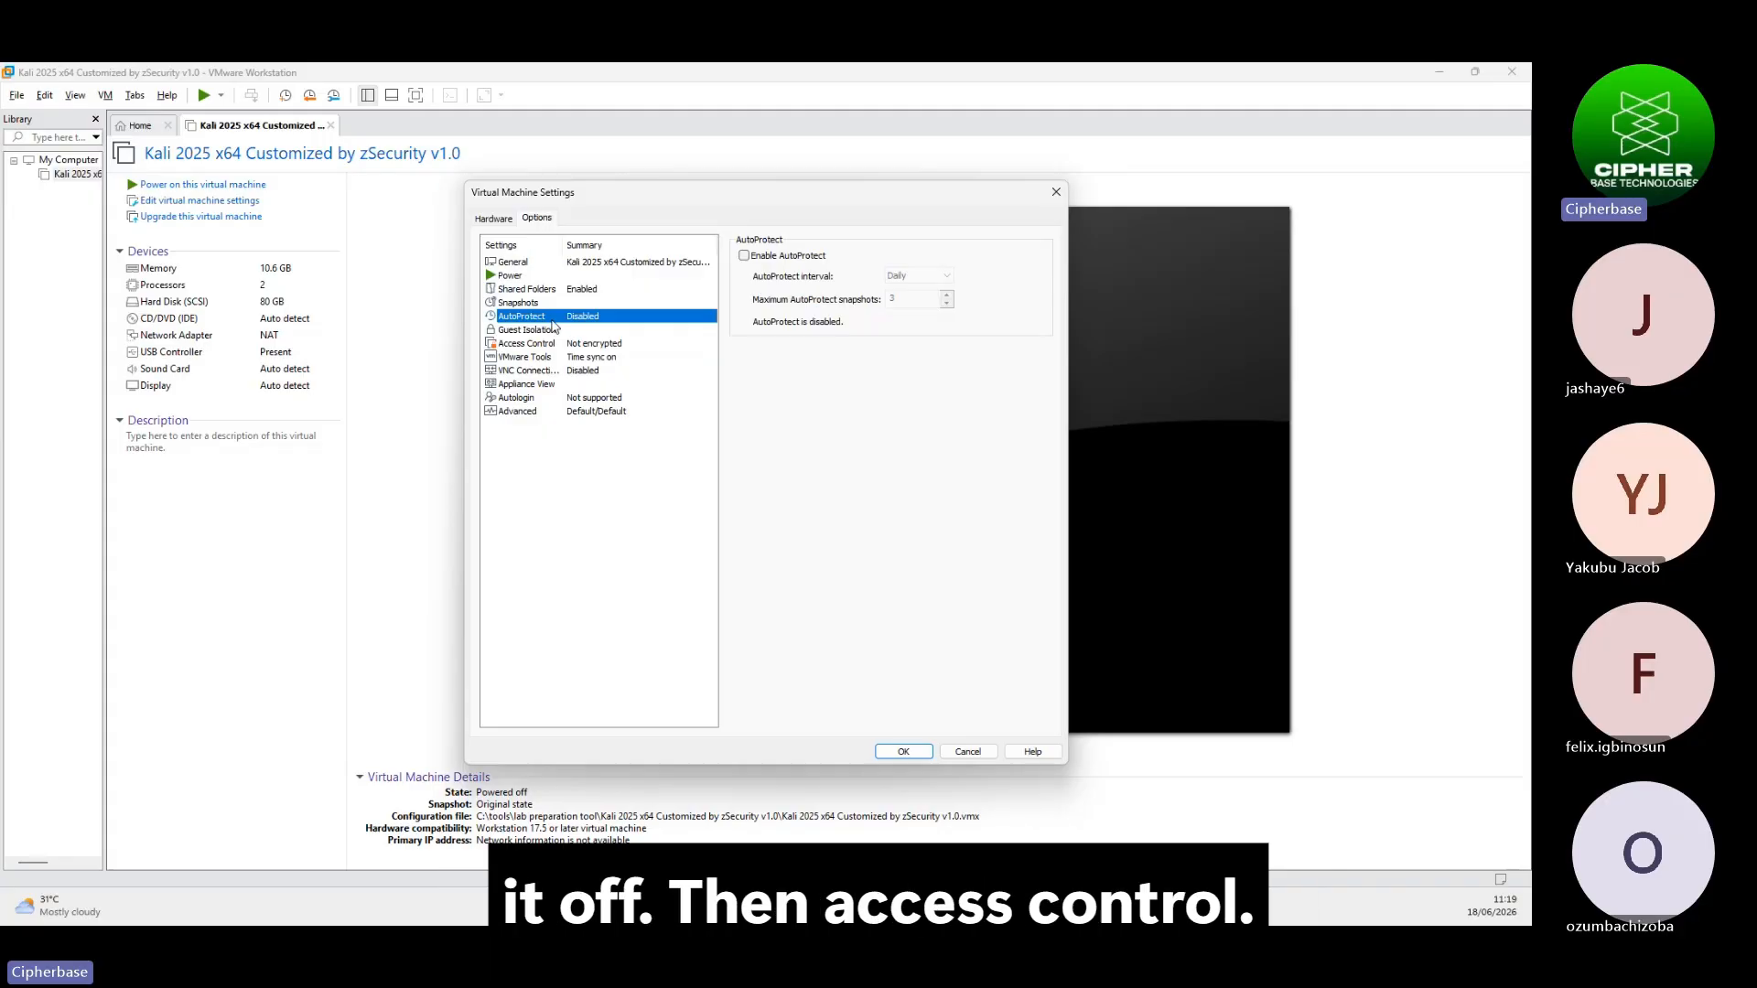
{"action": "left_click", "coordinate": [532, 333]}
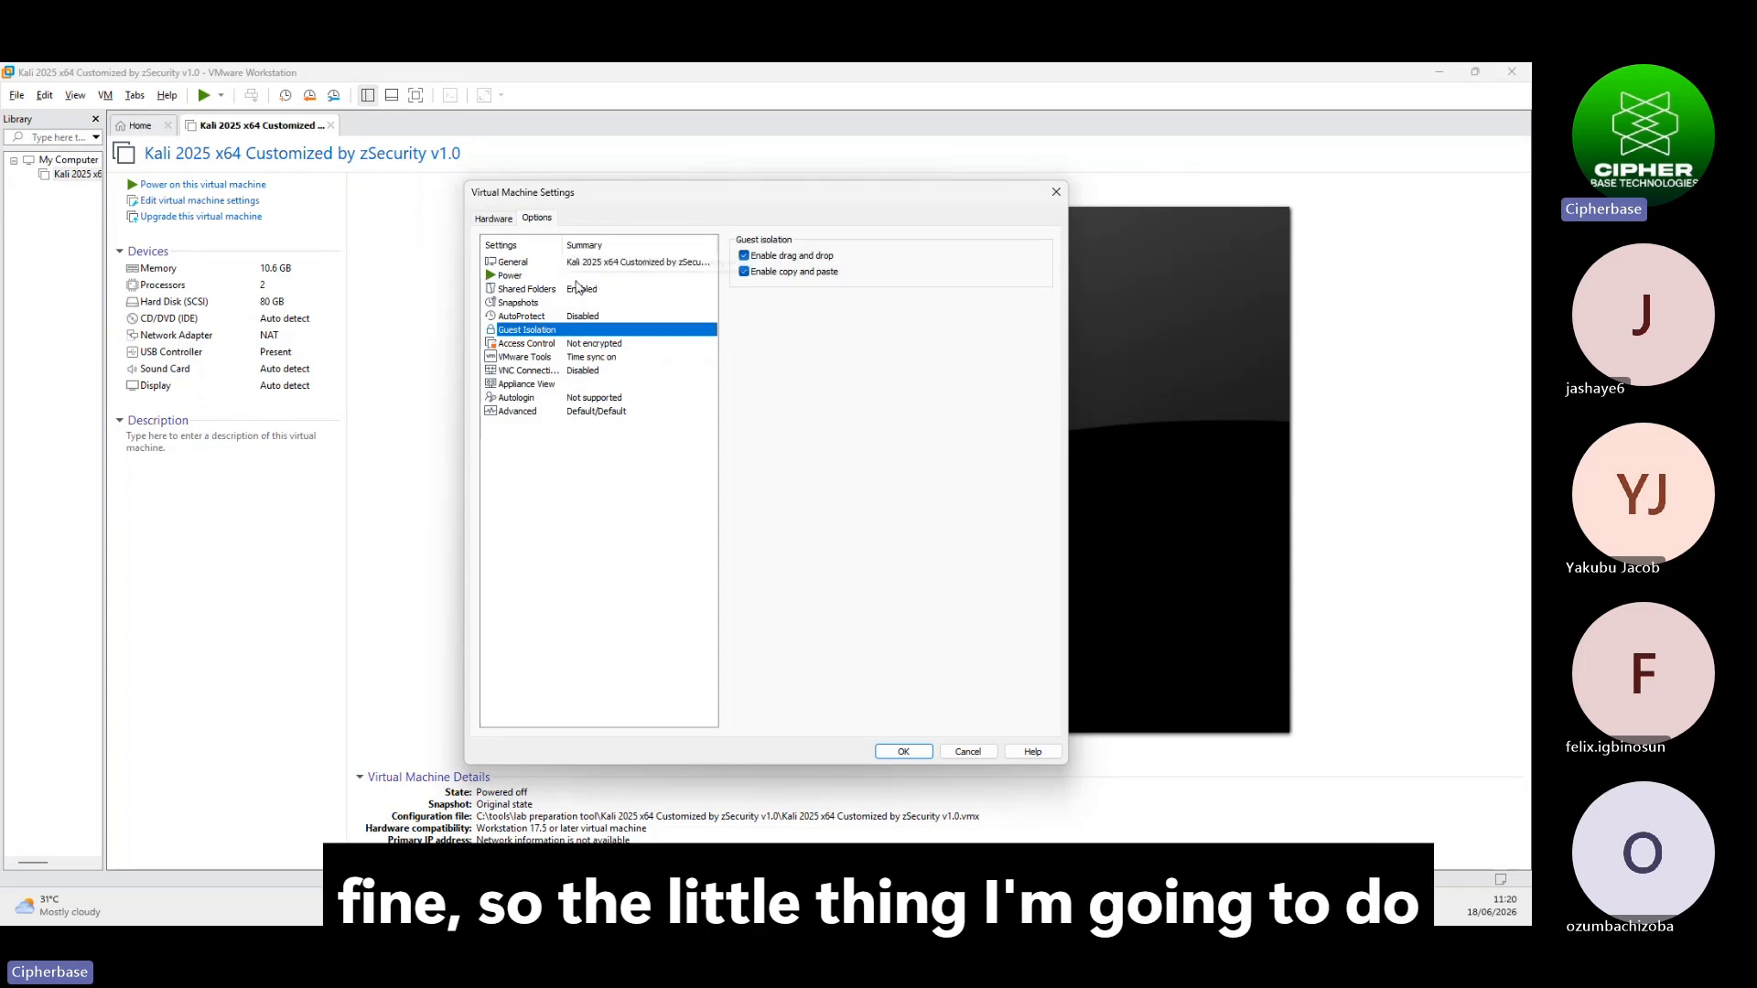
Rename the virtual machine to matth in the General options
{"action": "left_click", "coordinate": [647, 263]}
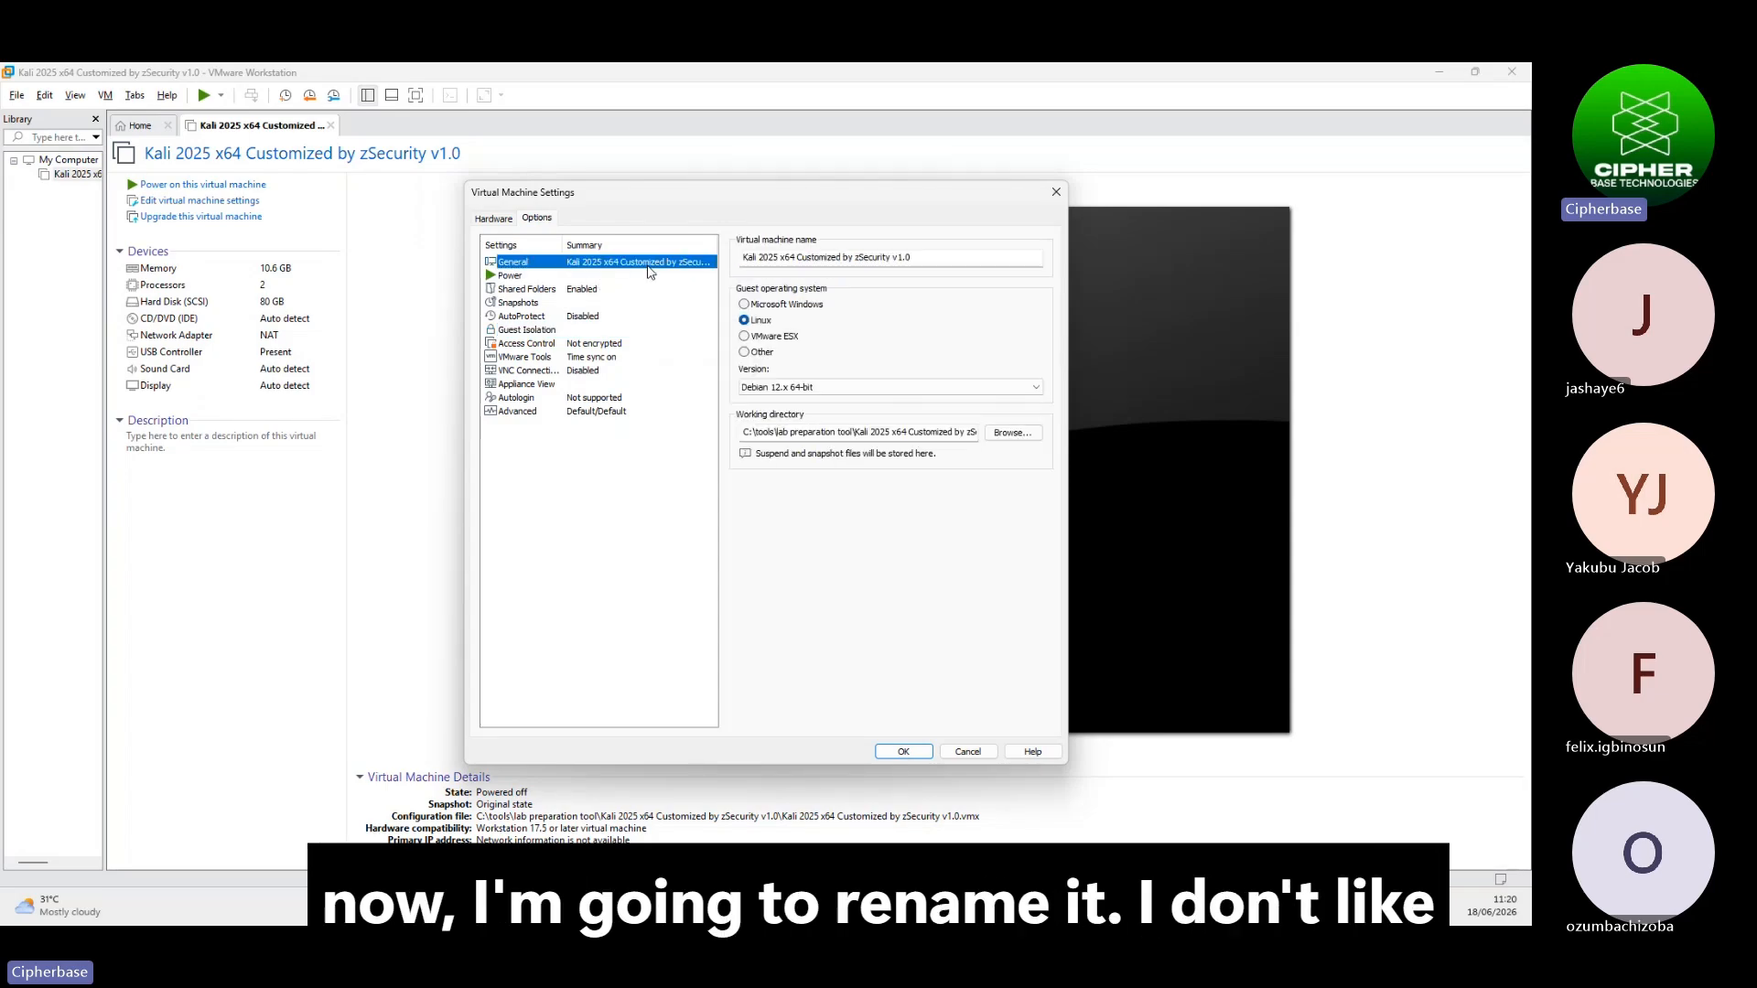
{"action": "left_click", "coordinate": [920, 256]}
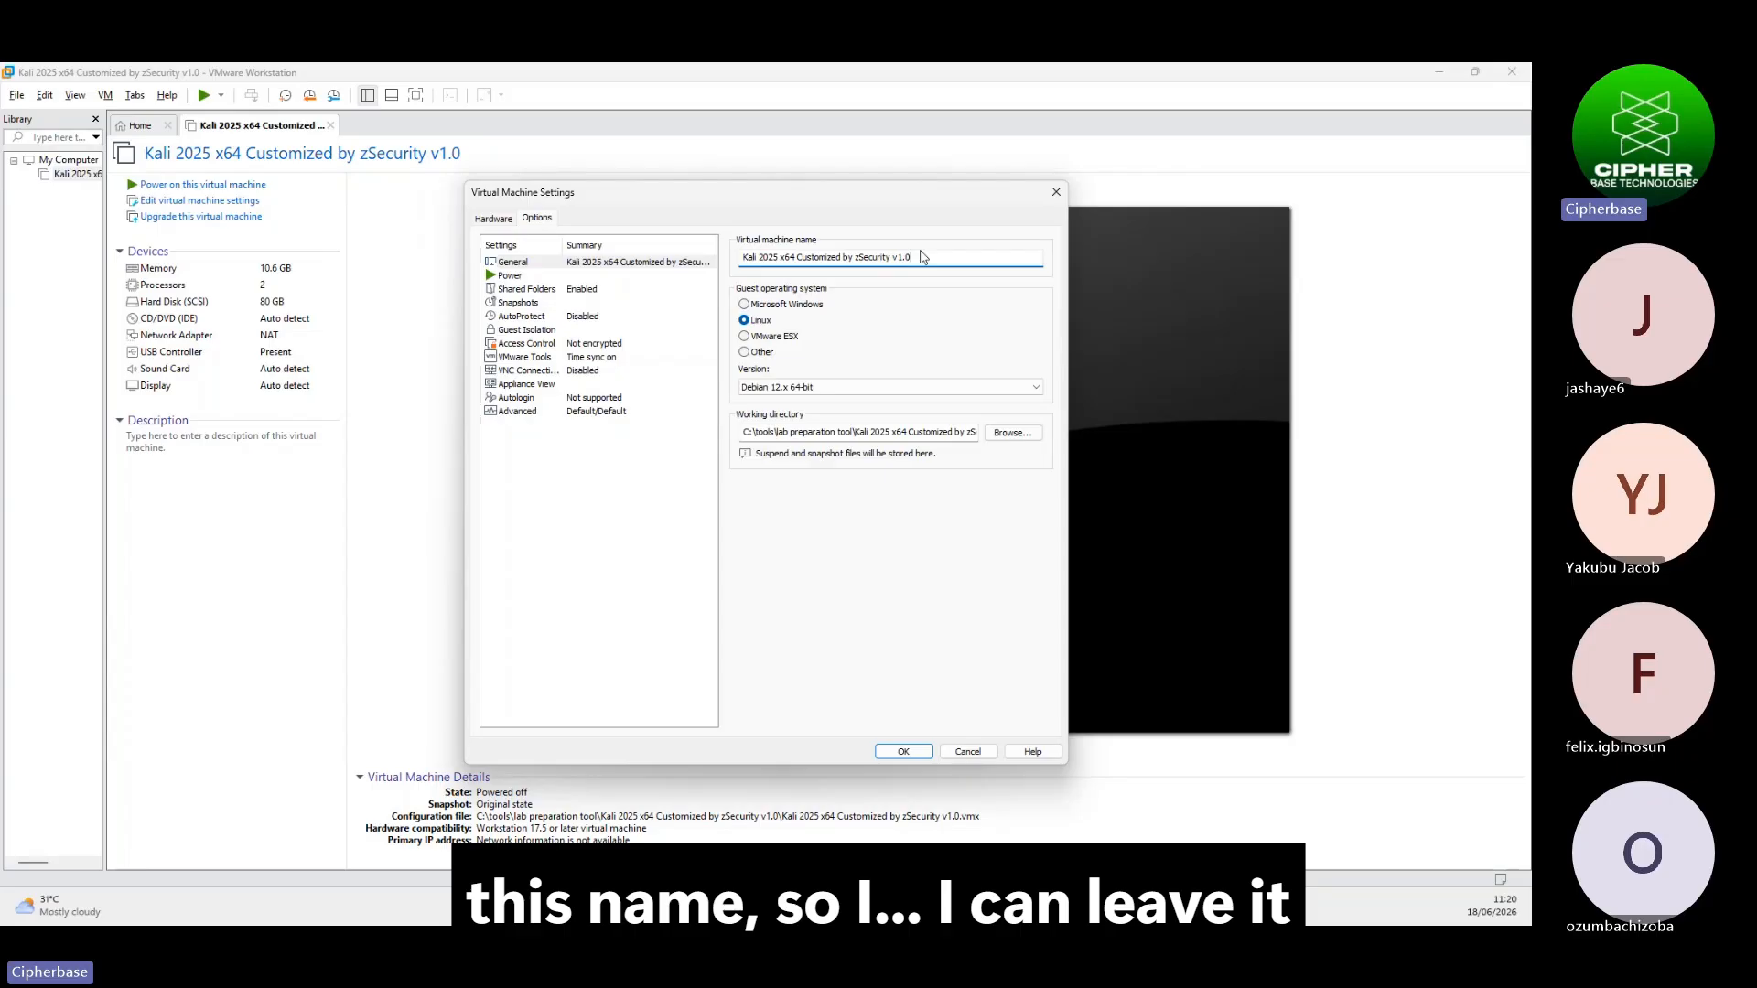
{"action": "key", "text": "BackSpace"}
{"action": "key", "text": "BackSpace"}
{"action": "key", "text": "BackSpace"}
{"action": "key", "text": "BackSpace"}
{"action": "key", "text": "BackSpace"}
{"action": "key", "text": "BackSpace"}
{"action": "key", "text": "BackSpace"}
{"action": "key", "text": "BackSpace"}
{"action": "key", "text": "BackSpace"}
{"action": "key", "text": "BackSpace"}
{"action": "key", "text": "BackSpace"}
{"action": "key", "text": "BackSpace"}
{"action": "key", "text": "BackSpace"}
{"action": "key", "text": "BackSpace"}
{"action": "key", "text": "BackSpace"}
{"action": "key", "text": "BackSpace"}
{"action": "key", "text": "BackSpace"}
{"action": "key", "text": "BackSpace"}
{"action": "key", "text": "BackSpace"}
{"action": "key", "text": "BackSpace"}
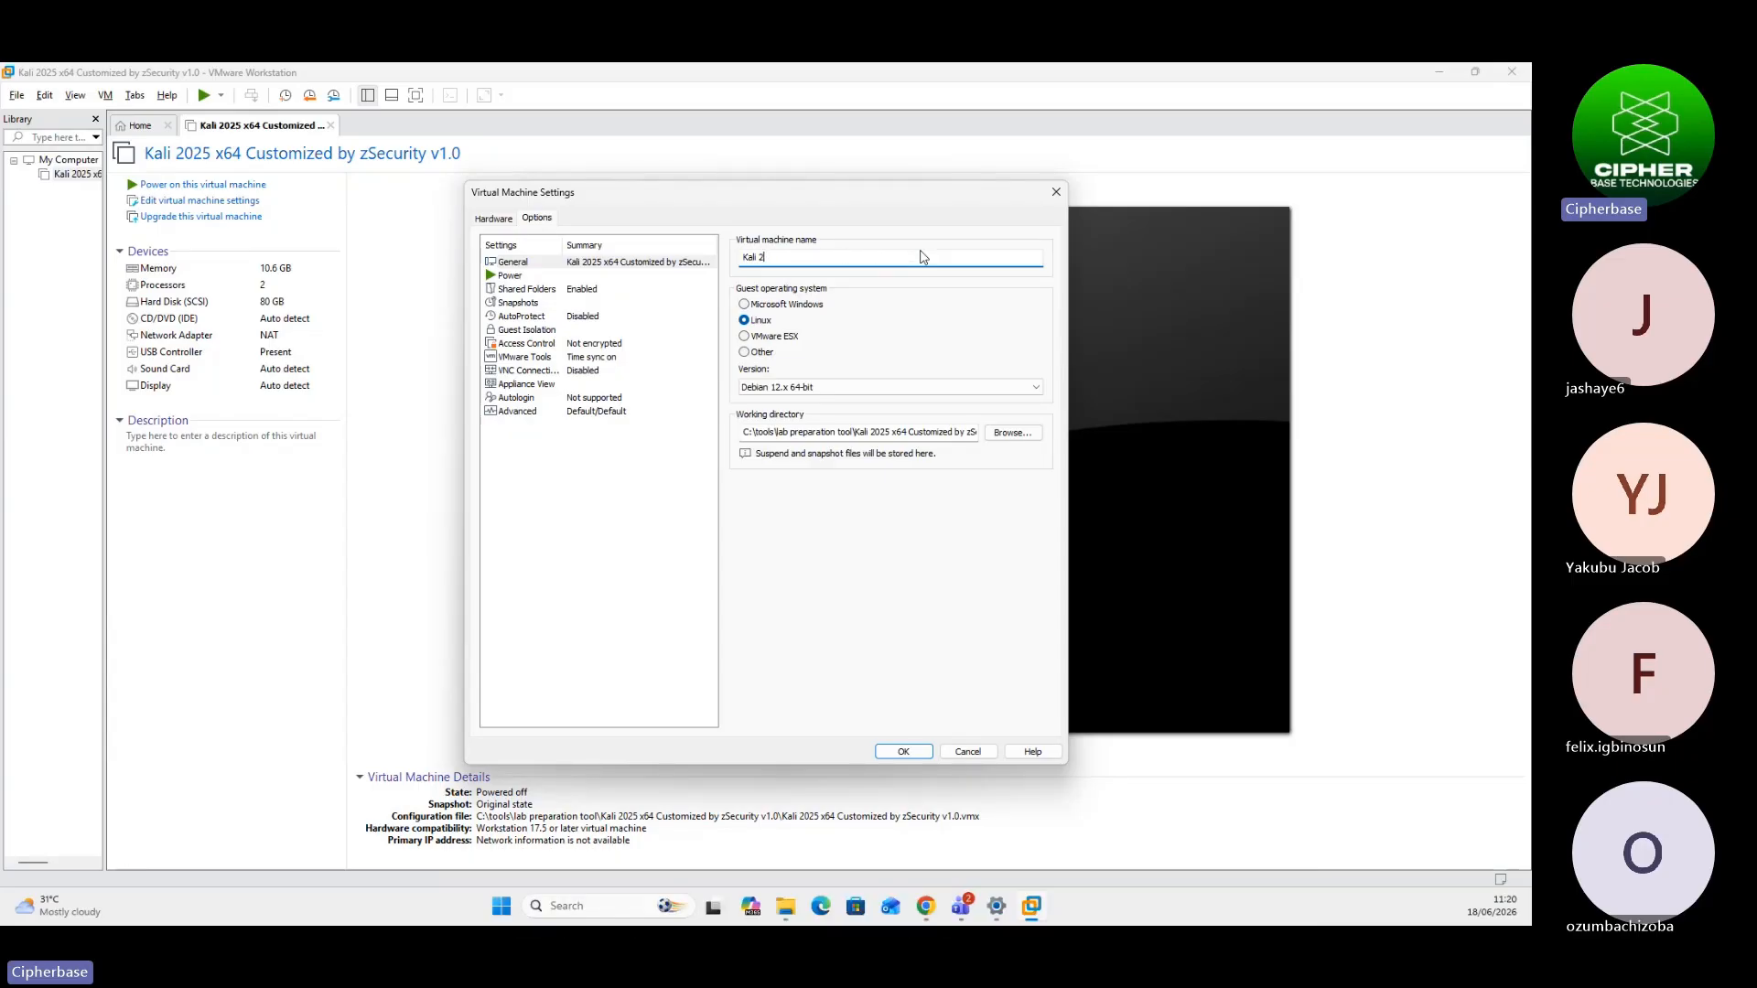
{"action": "key", "text": "BackSpace"}
{"action": "key", "text": "BackSpace"}
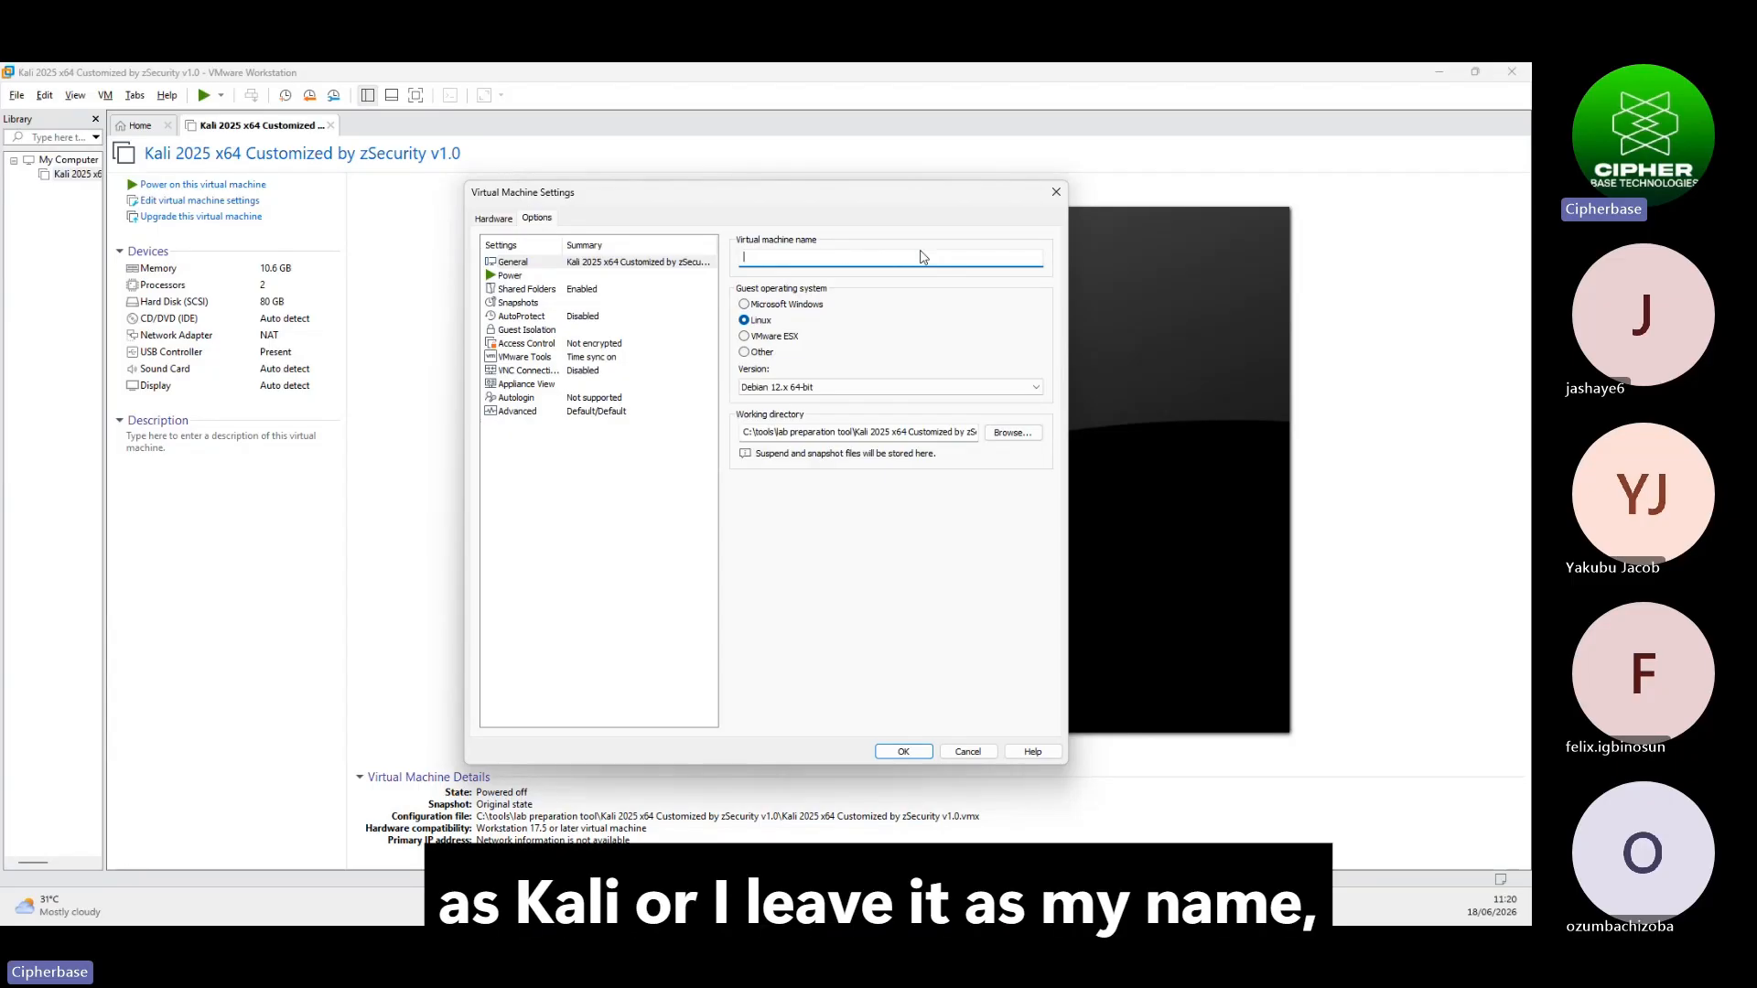
{"action": "type", "text": "matth"}
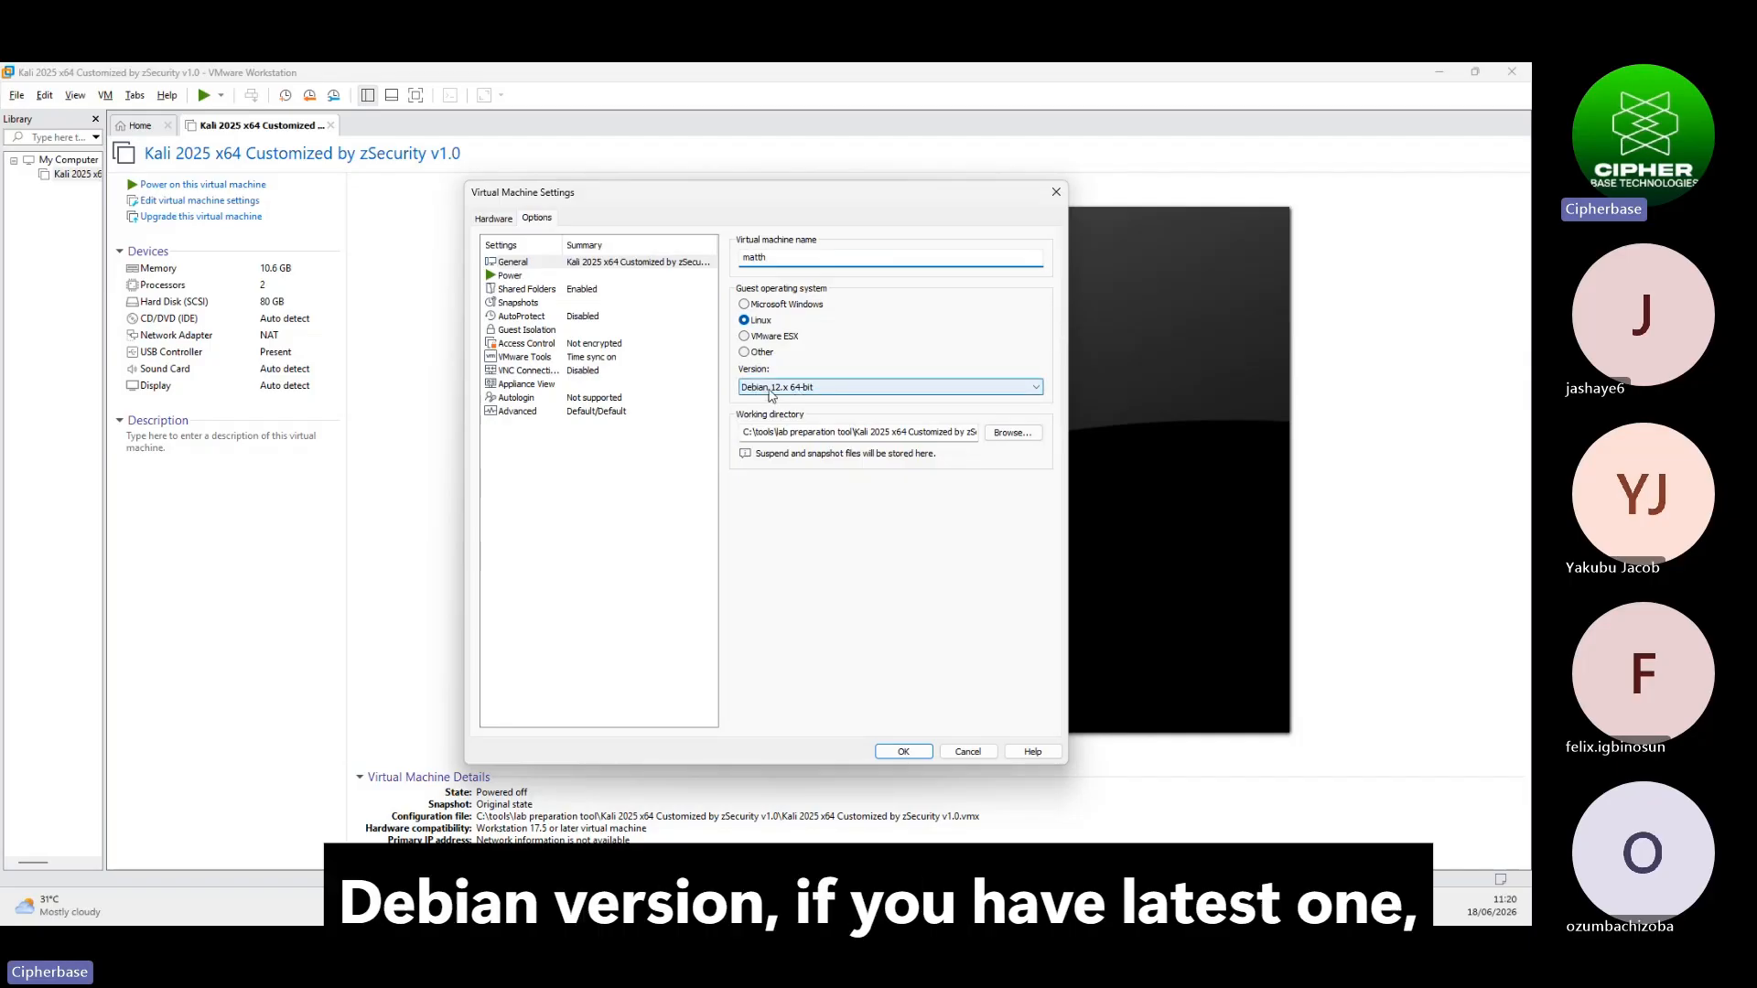
Set the guest OS version to Debian 13.x 64-bit and save the settings
{"action": "left_click", "coordinate": [842, 384]}
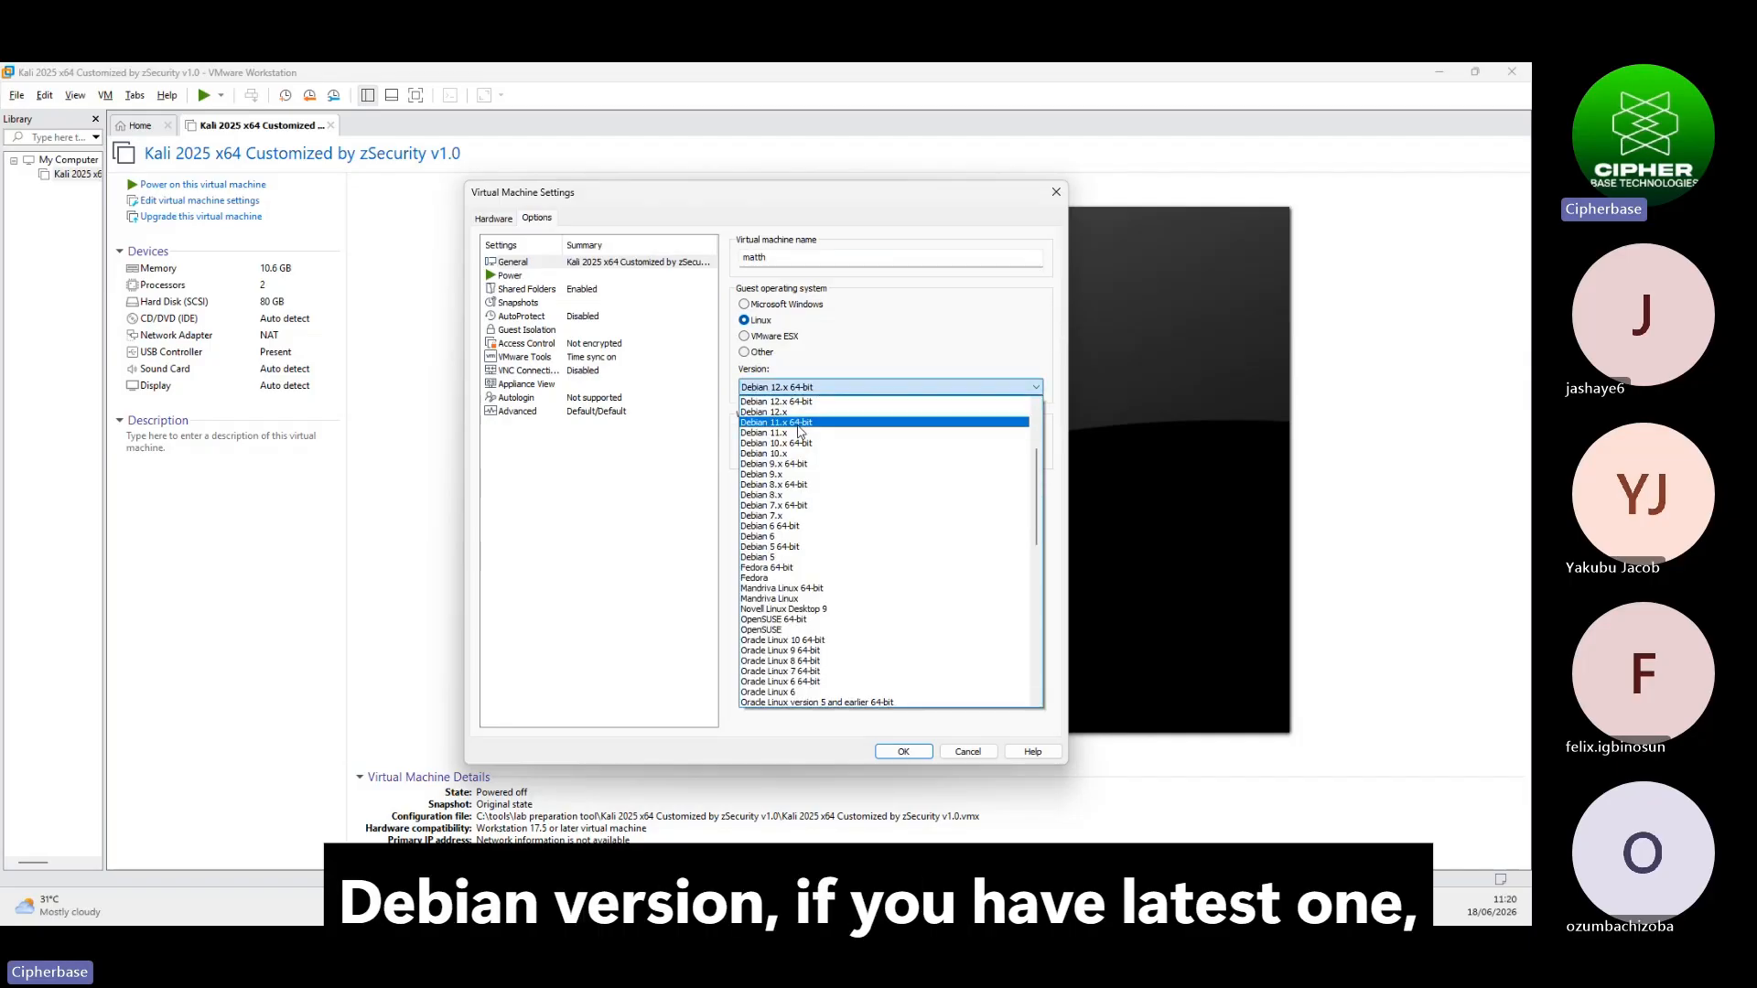
{"action": "scroll", "coordinate": [810, 495], "scroll_direction": "up", "scroll_amount": 3}
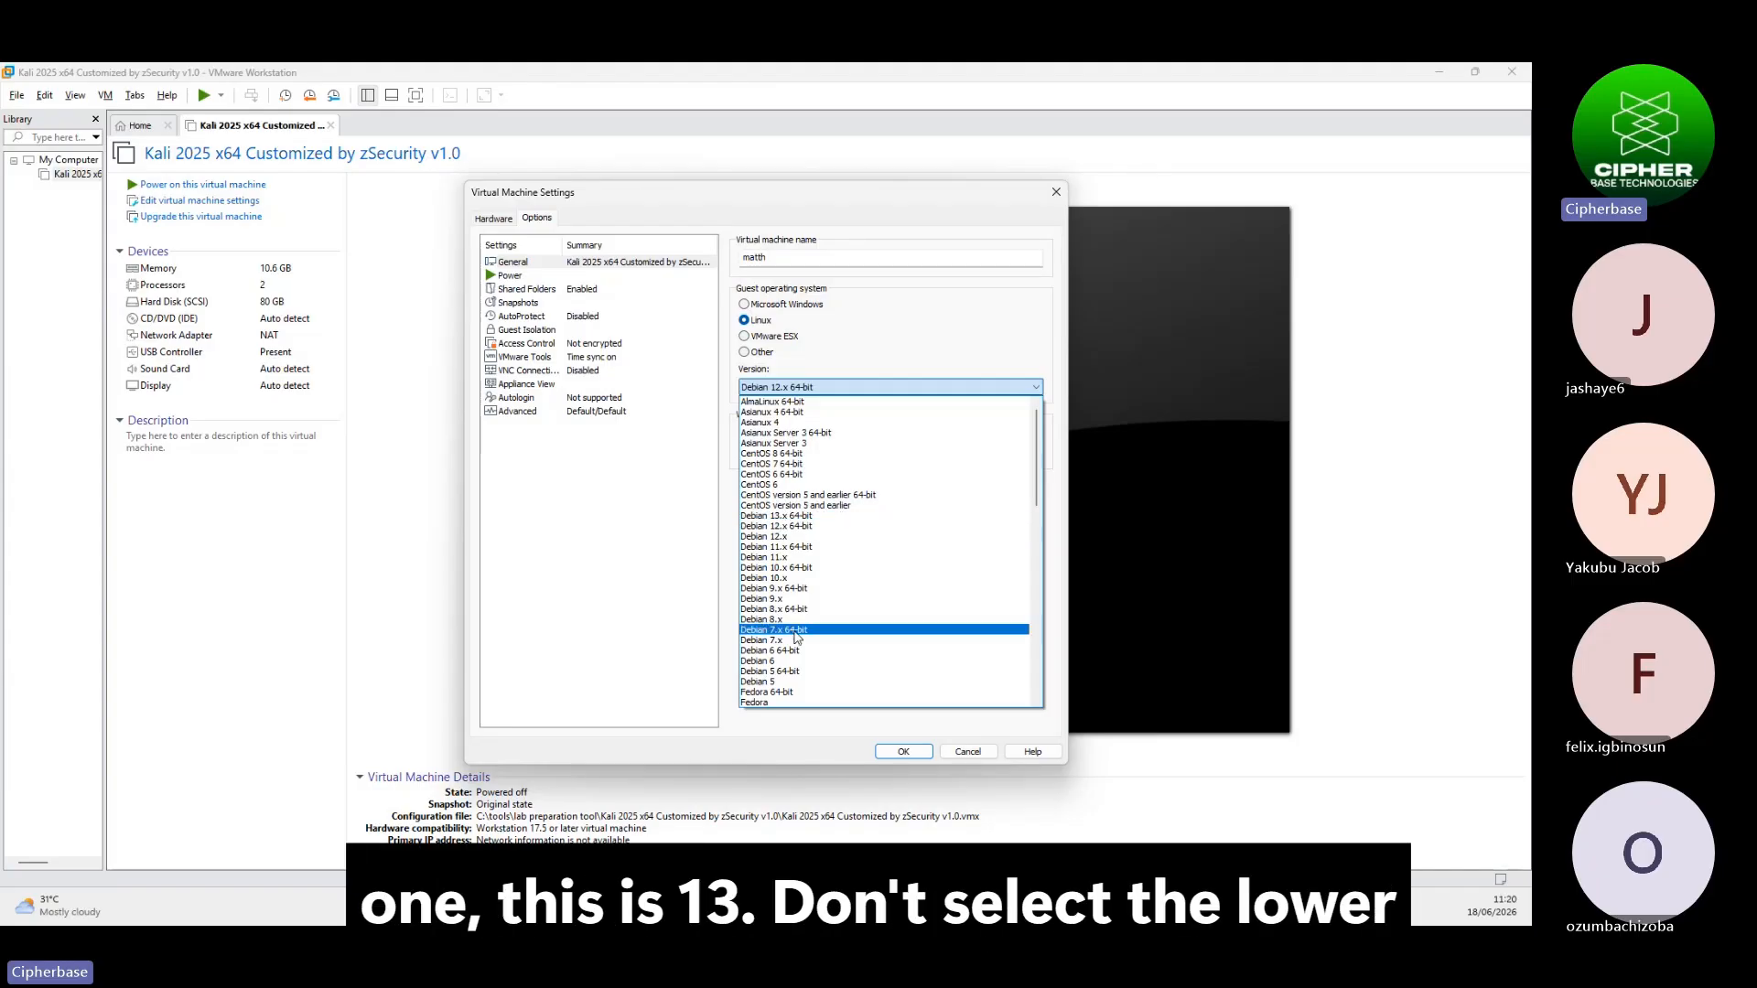
{"action": "left_click", "coordinate": [784, 517]}
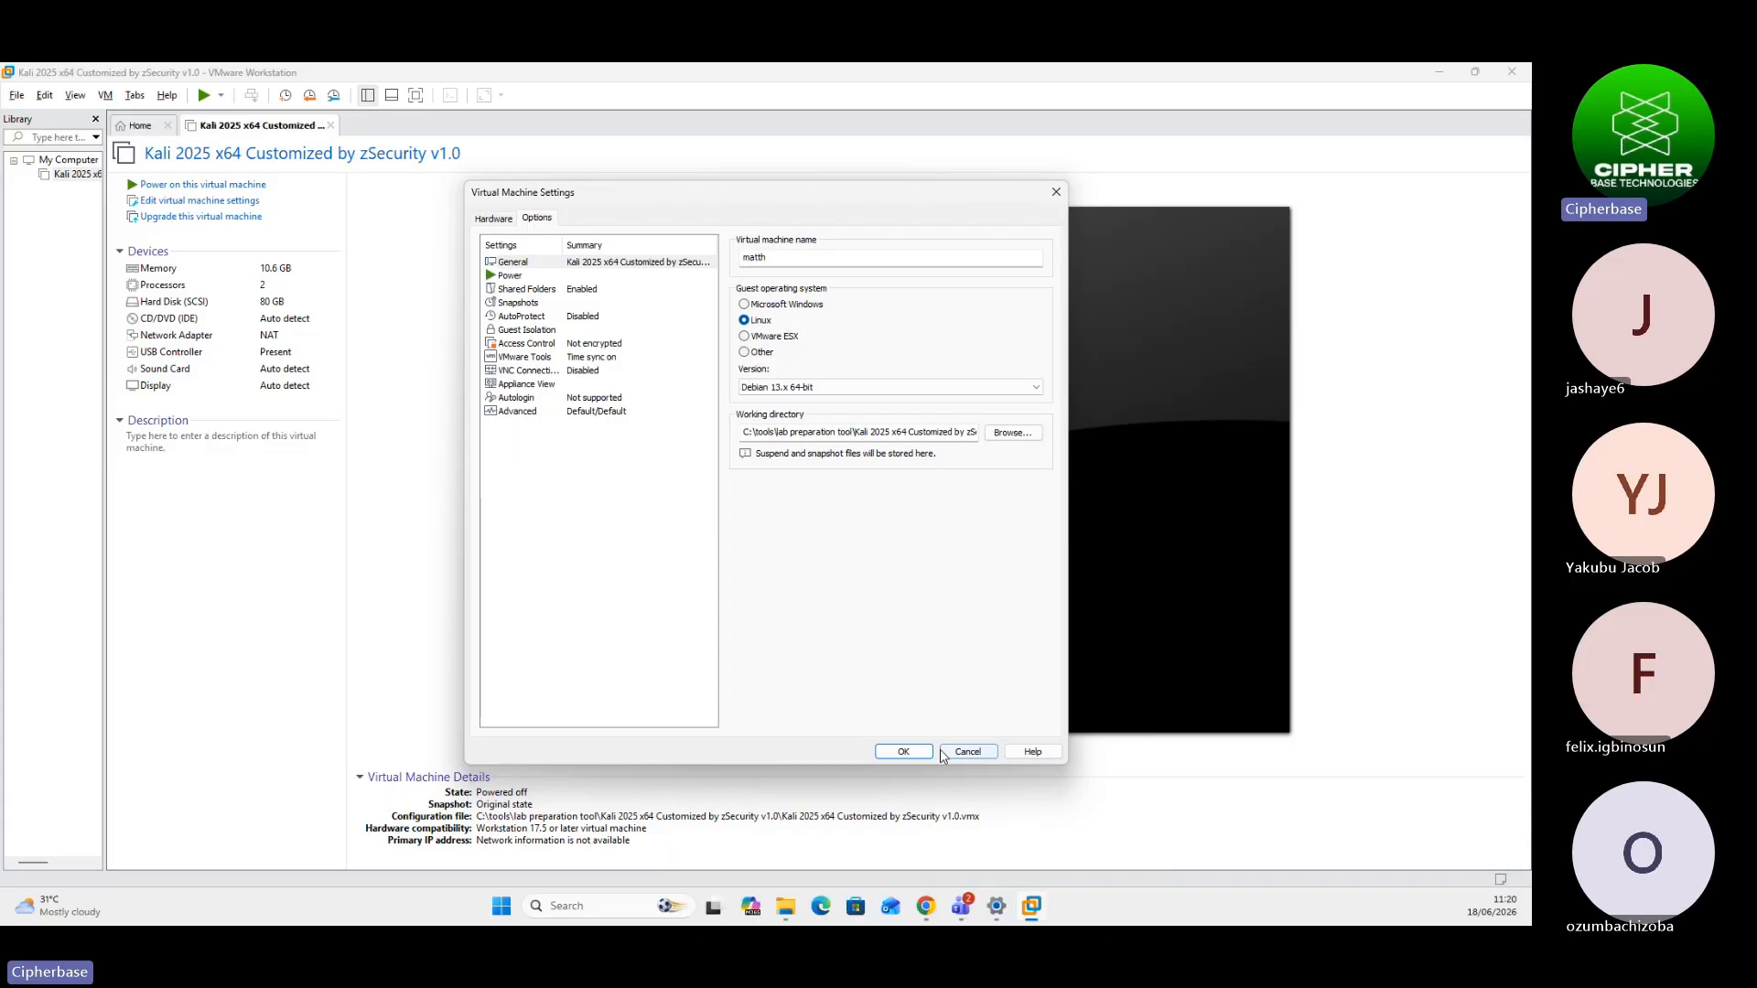
{"action": "left_click", "coordinate": [903, 752]}
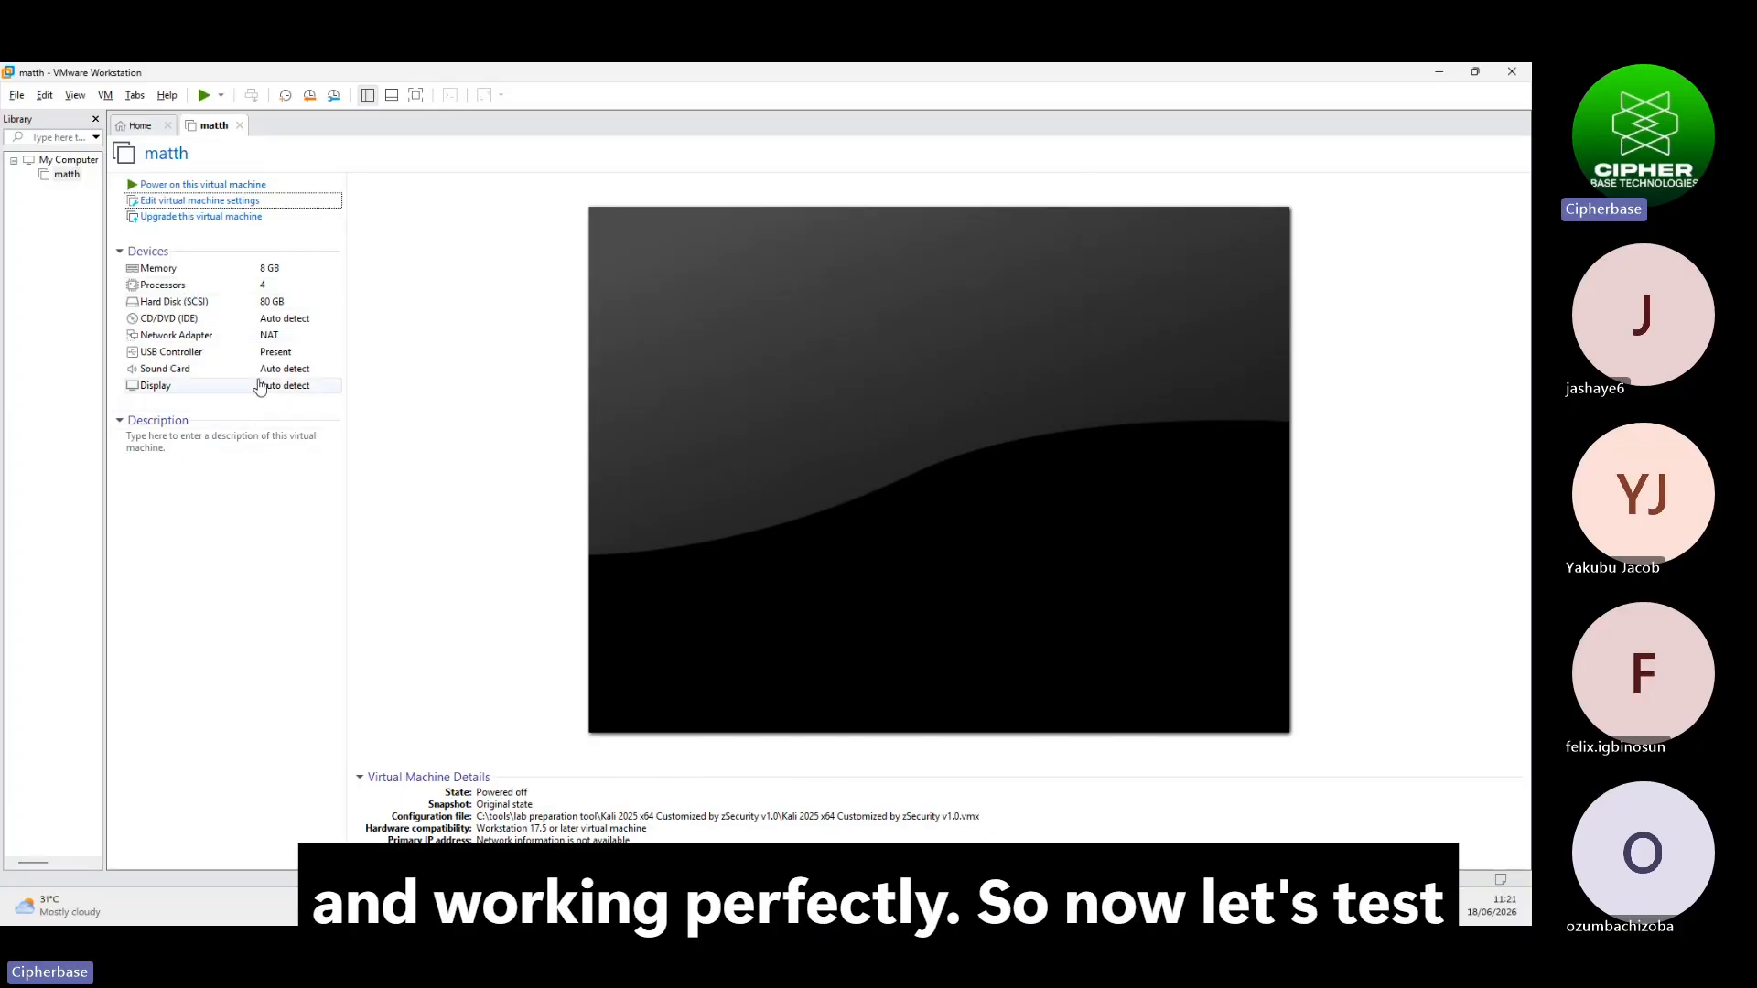
Power on matth, suppress the side-channel mitigations hint, and answer I Moved It
{"action": "left_click", "coordinate": [189, 185]}
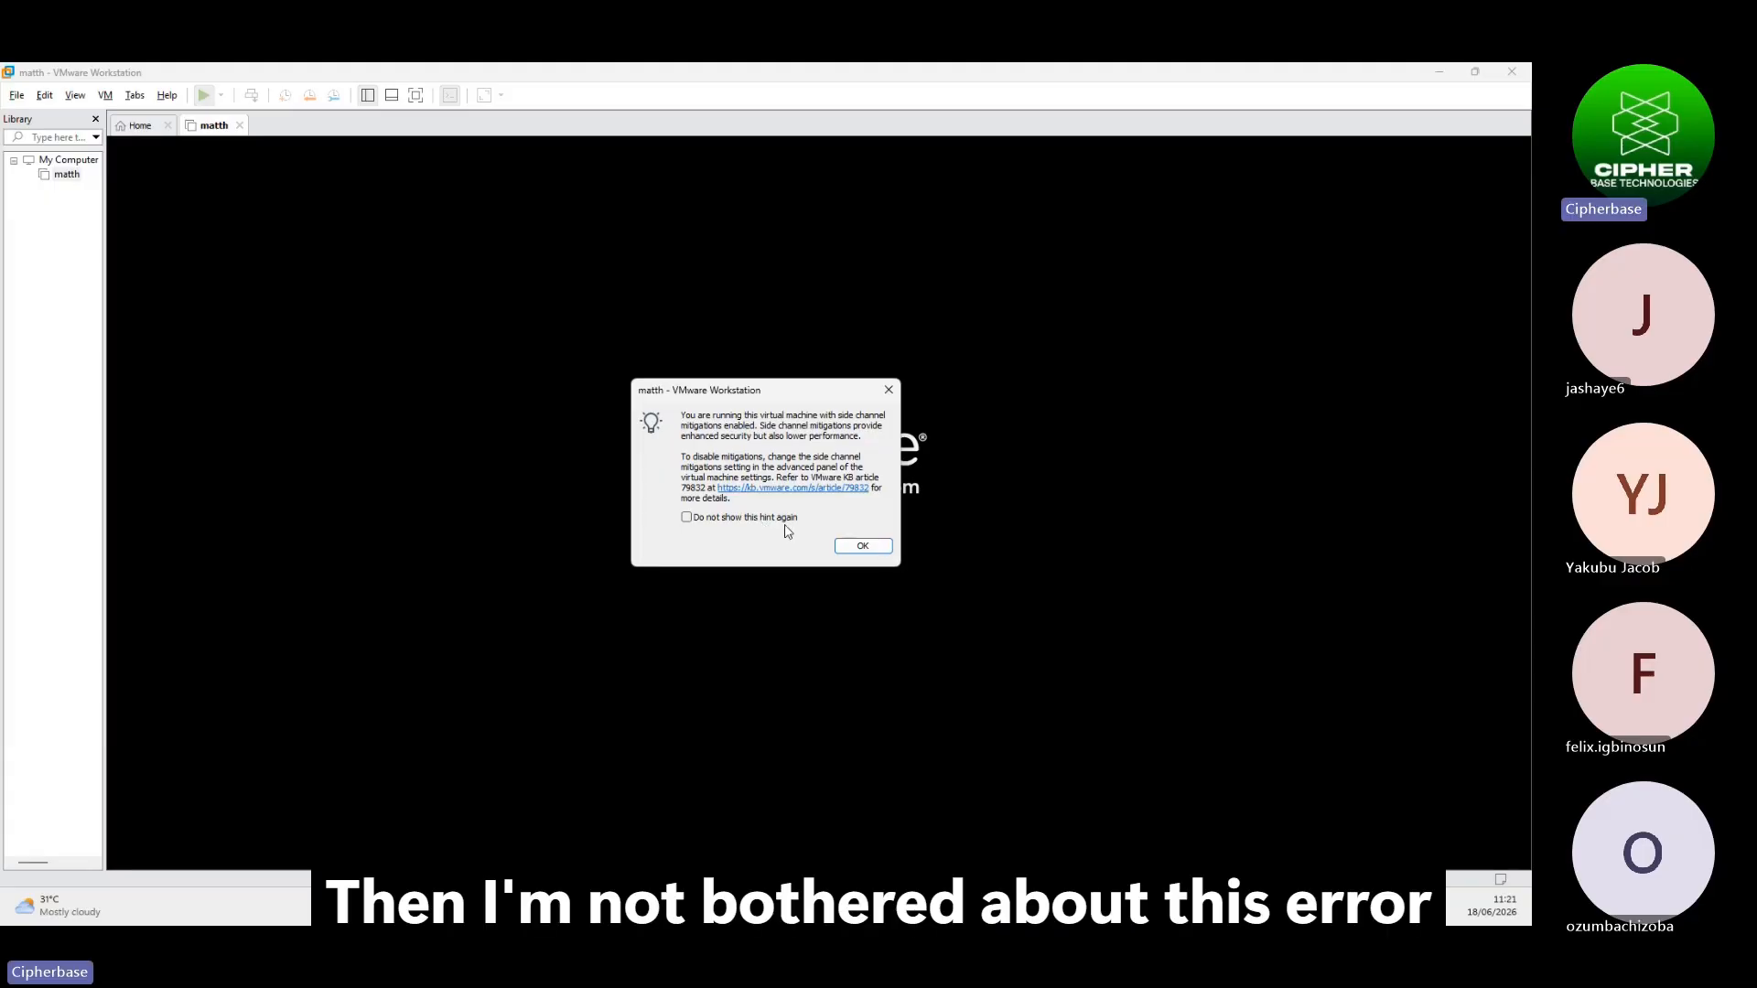
{"action": "left_click", "coordinate": [732, 518]}
{"action": "left_click", "coordinate": [864, 547]}
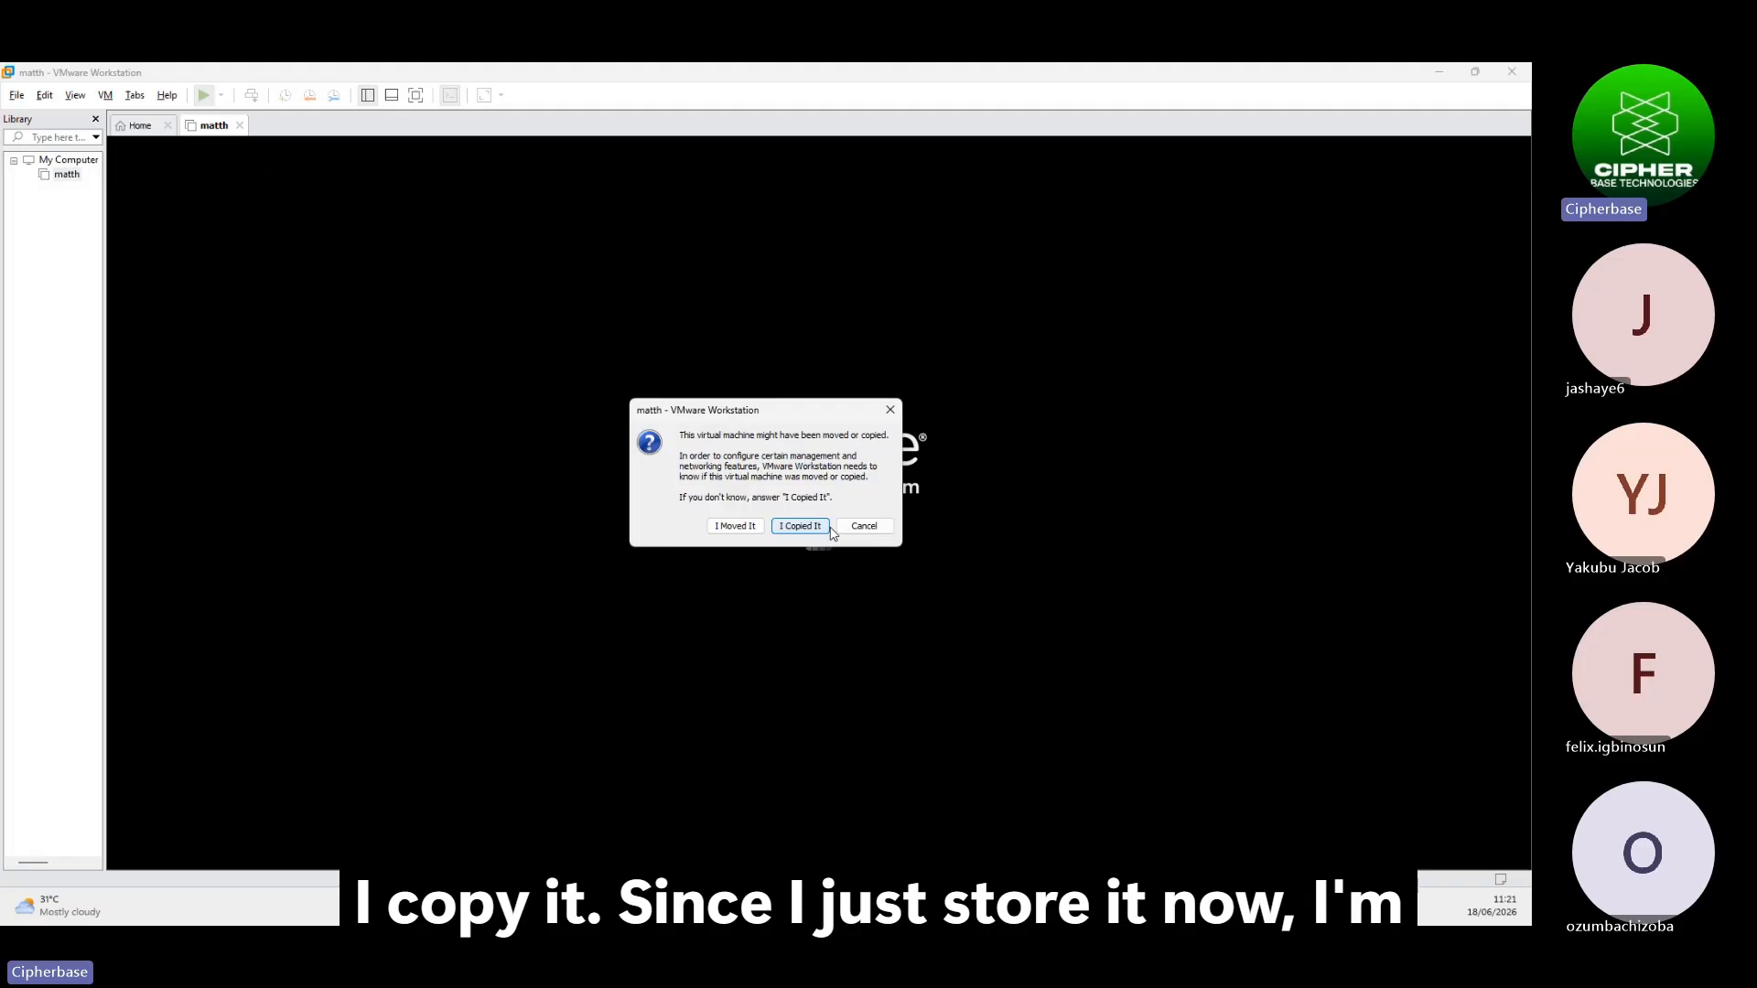
{"action": "left_click", "coordinate": [737, 527]}
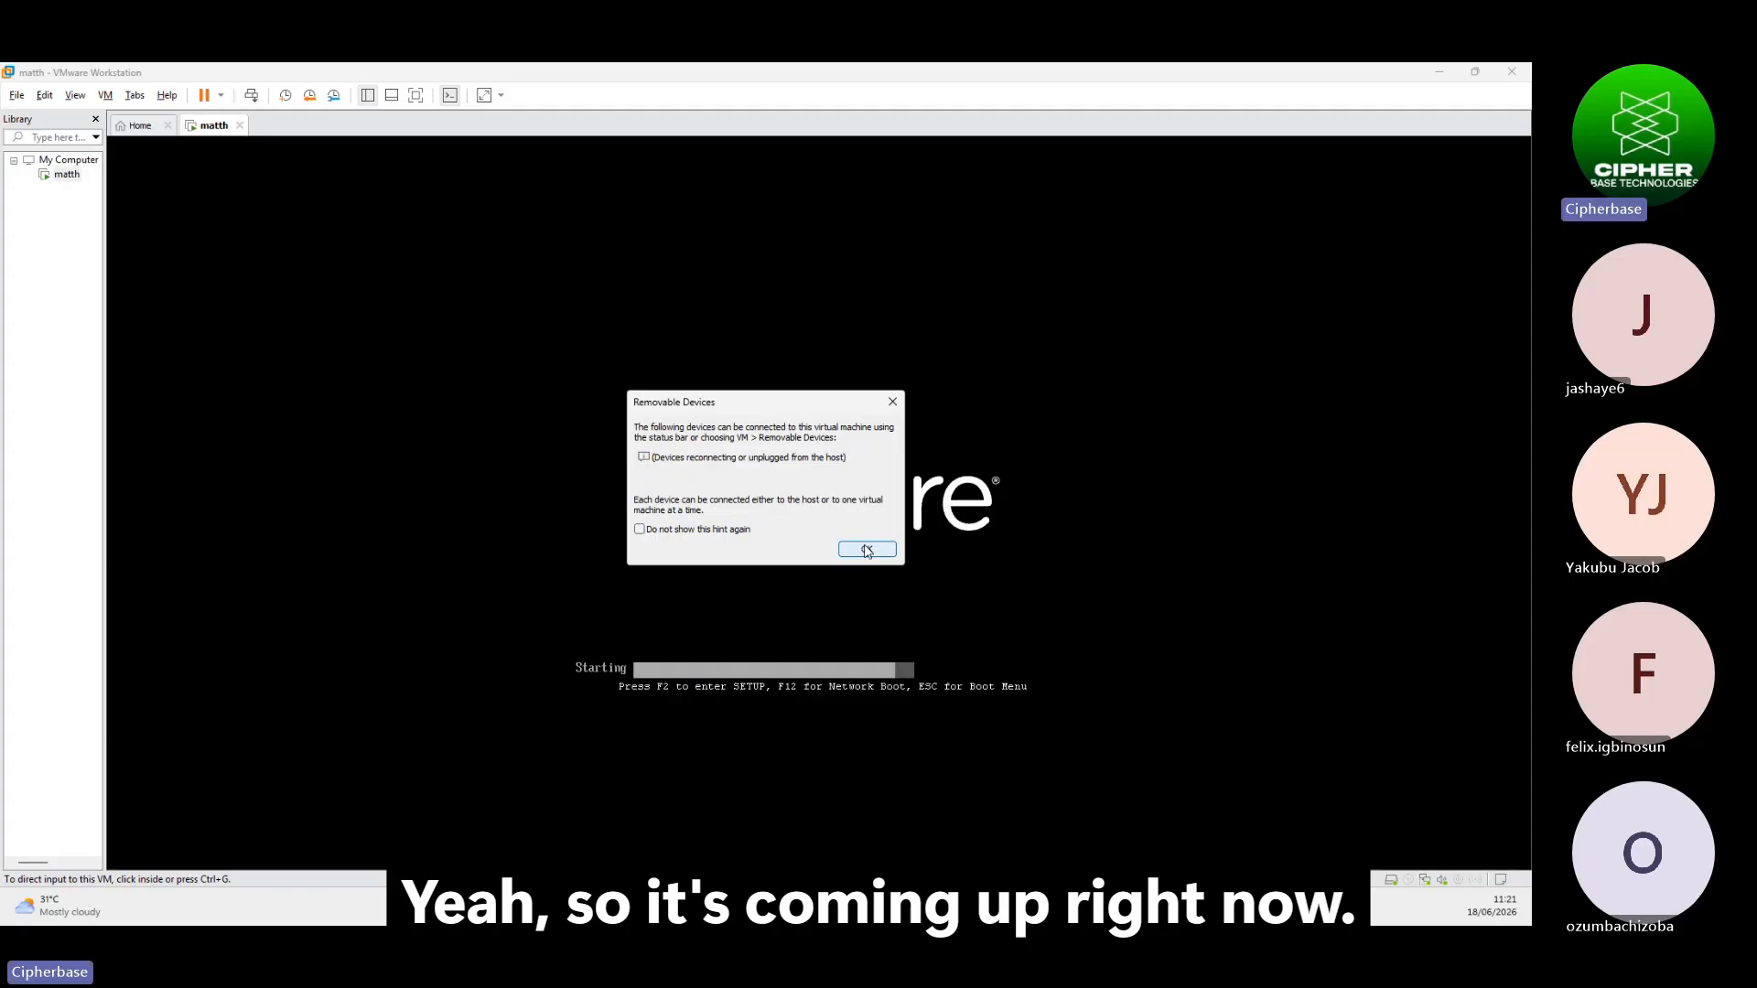
{"action": "left_click", "coordinate": [729, 529]}
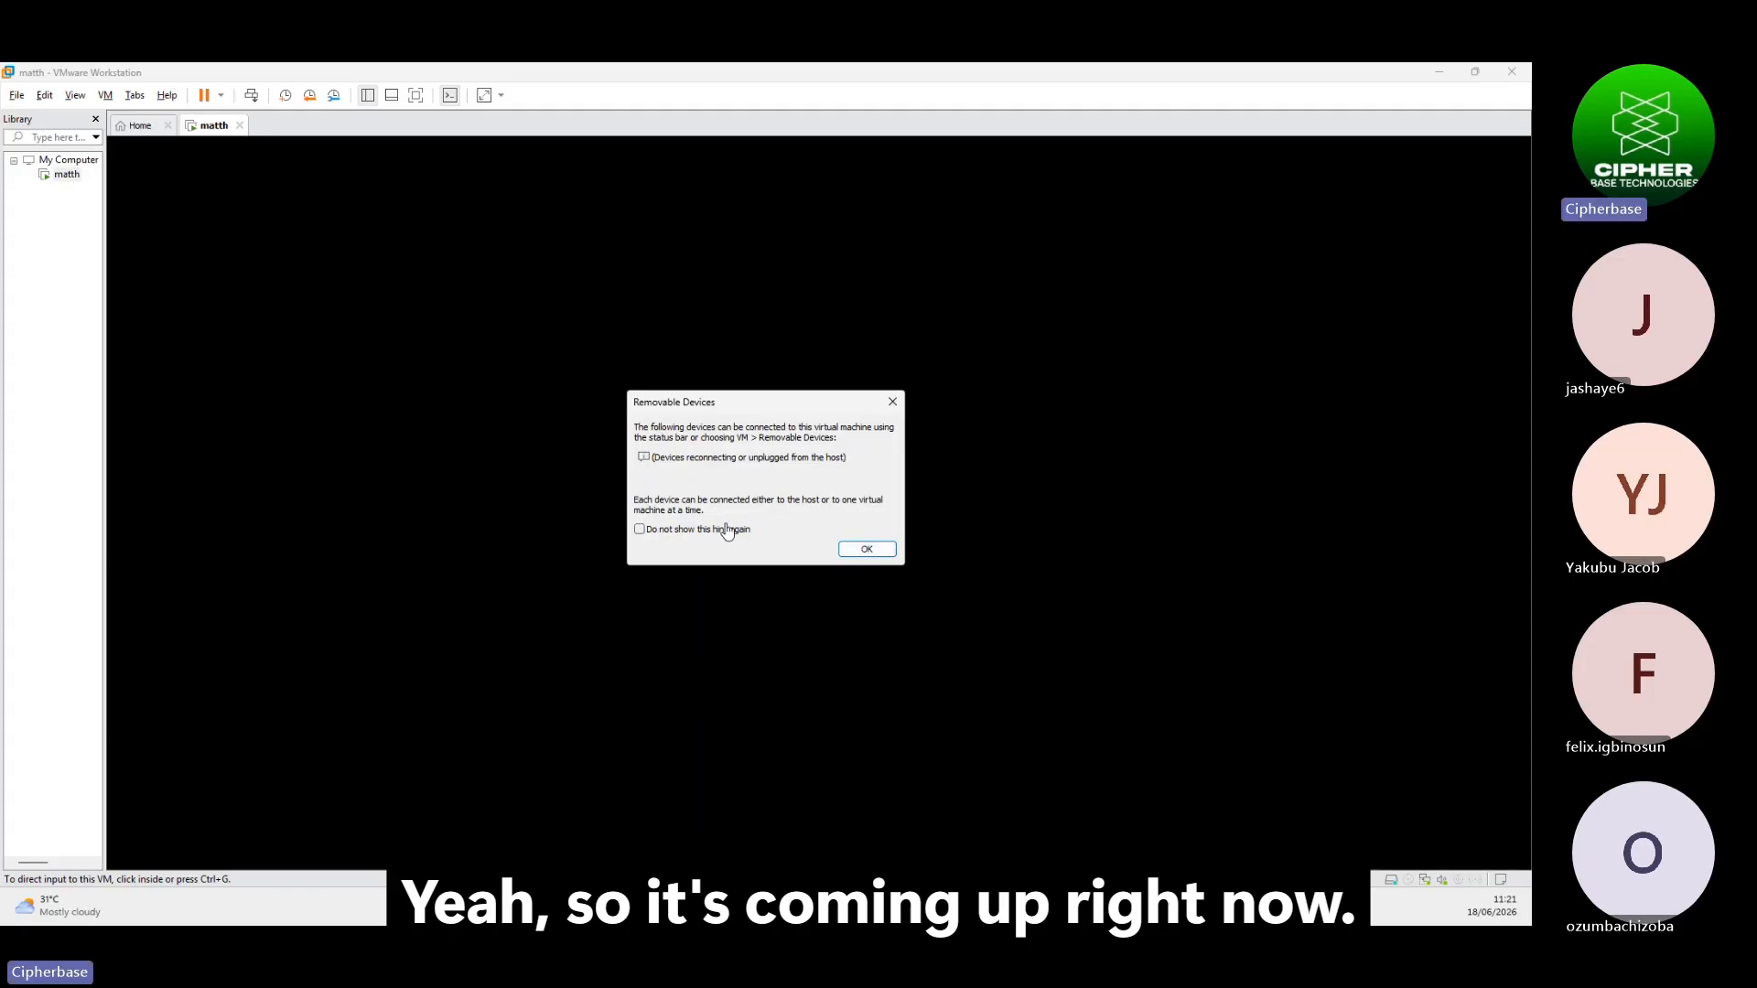
Dismiss the Removable Devices hint and log into Kali as root with the account password
{"action": "left_click", "coordinate": [867, 549]}
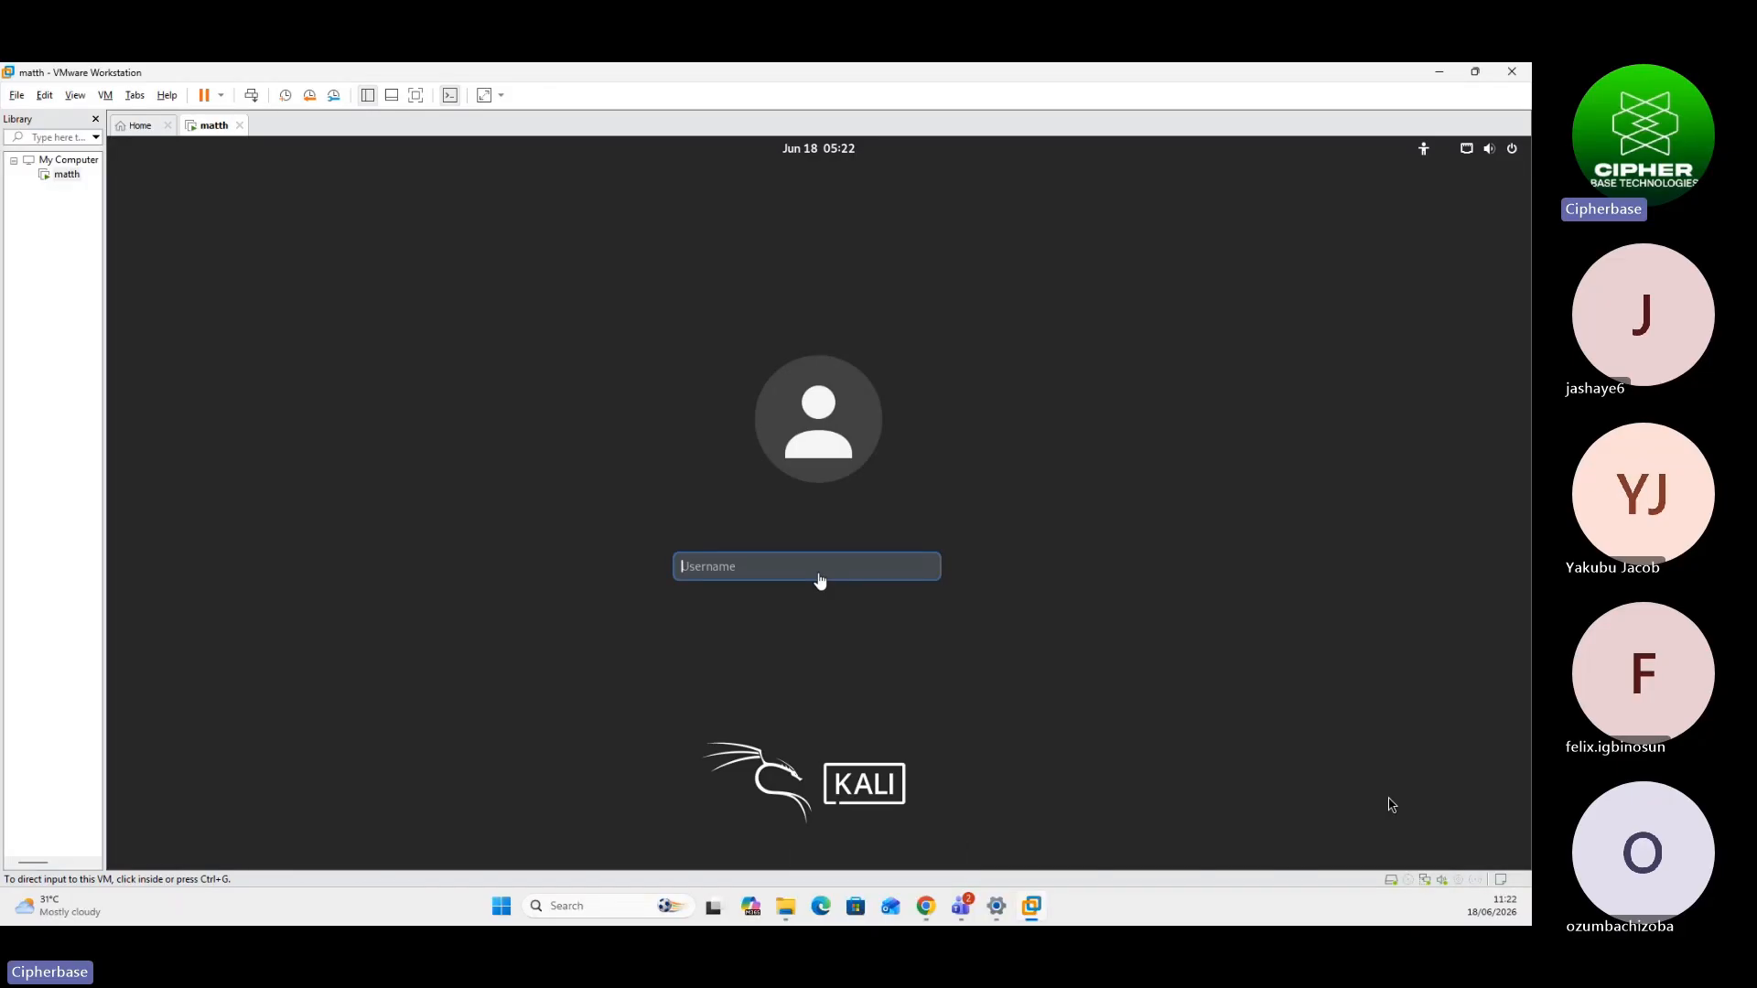
{"action": "left_click", "coordinate": [709, 562]}
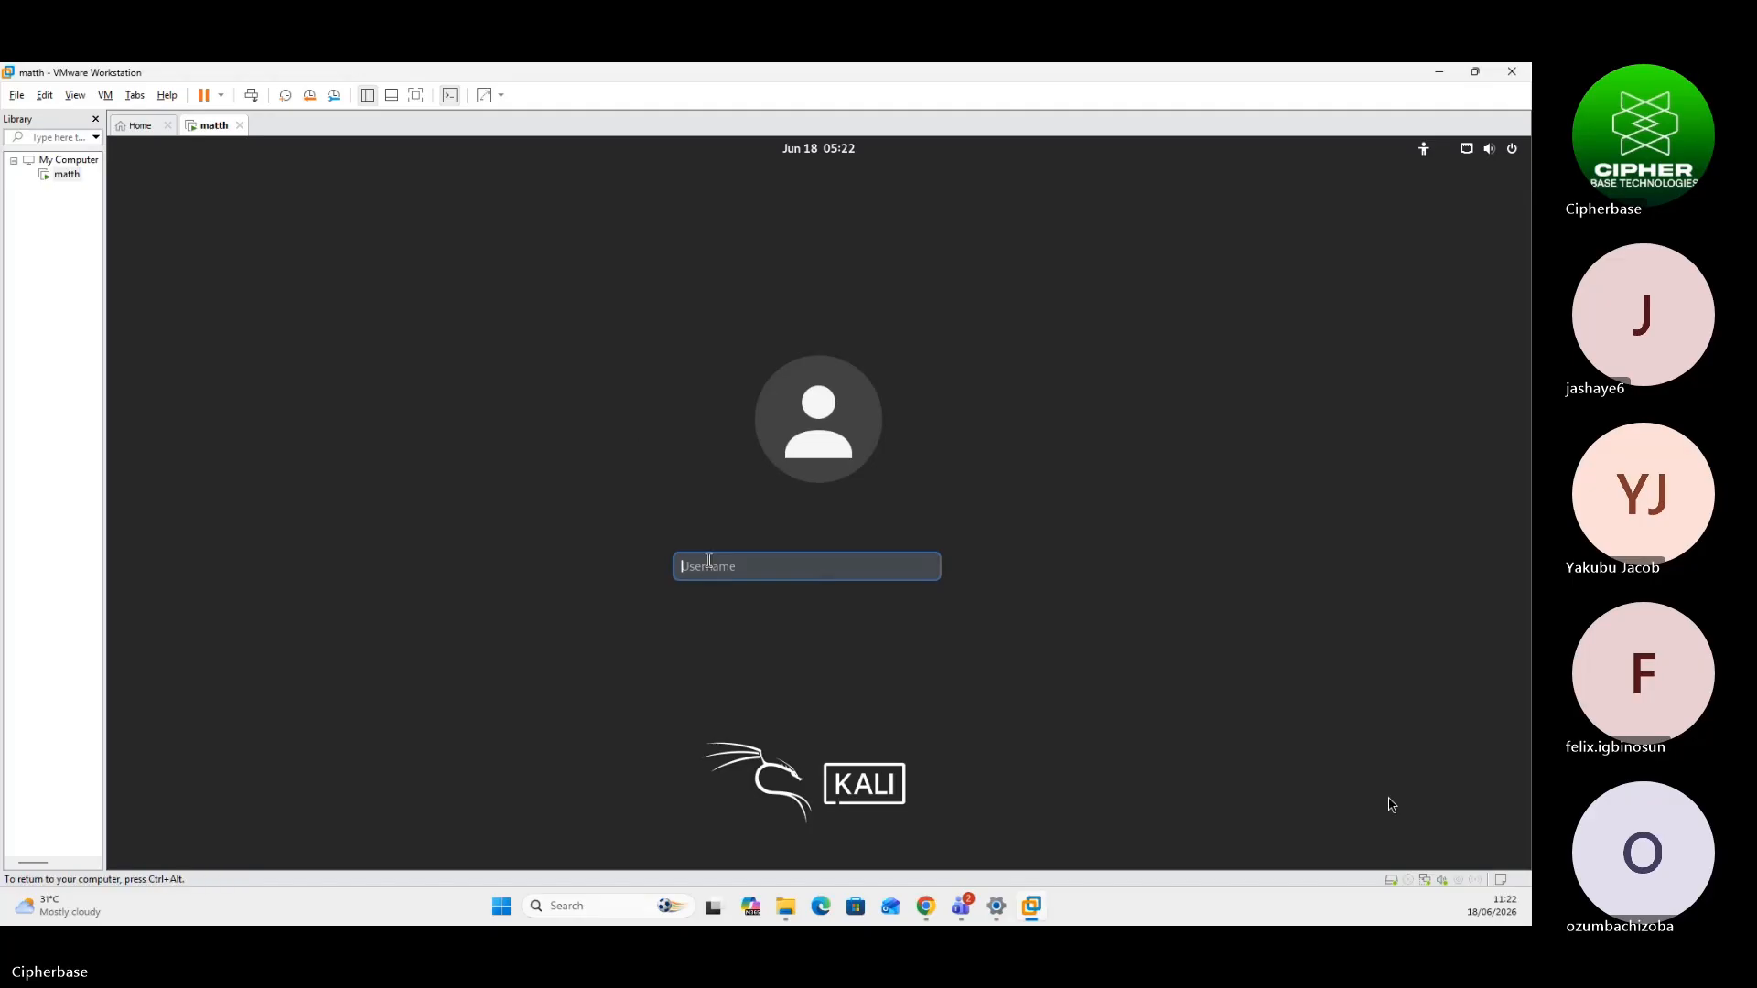
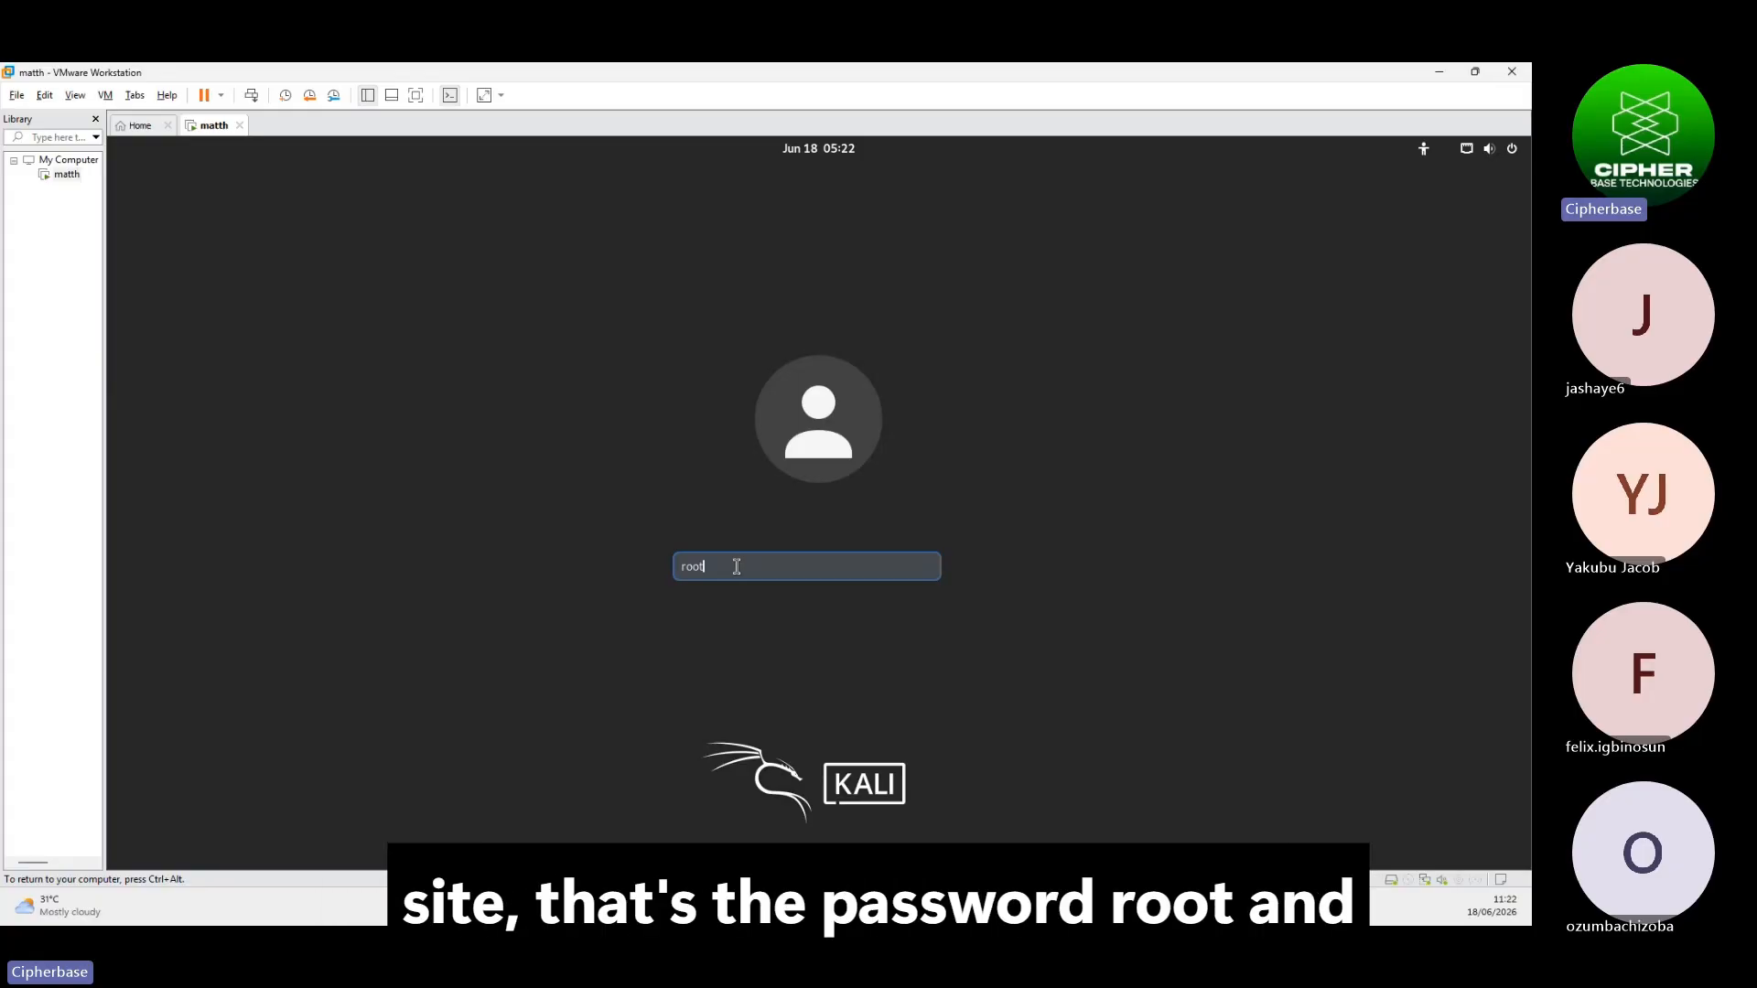
{"action": "key", "text": "Return"}
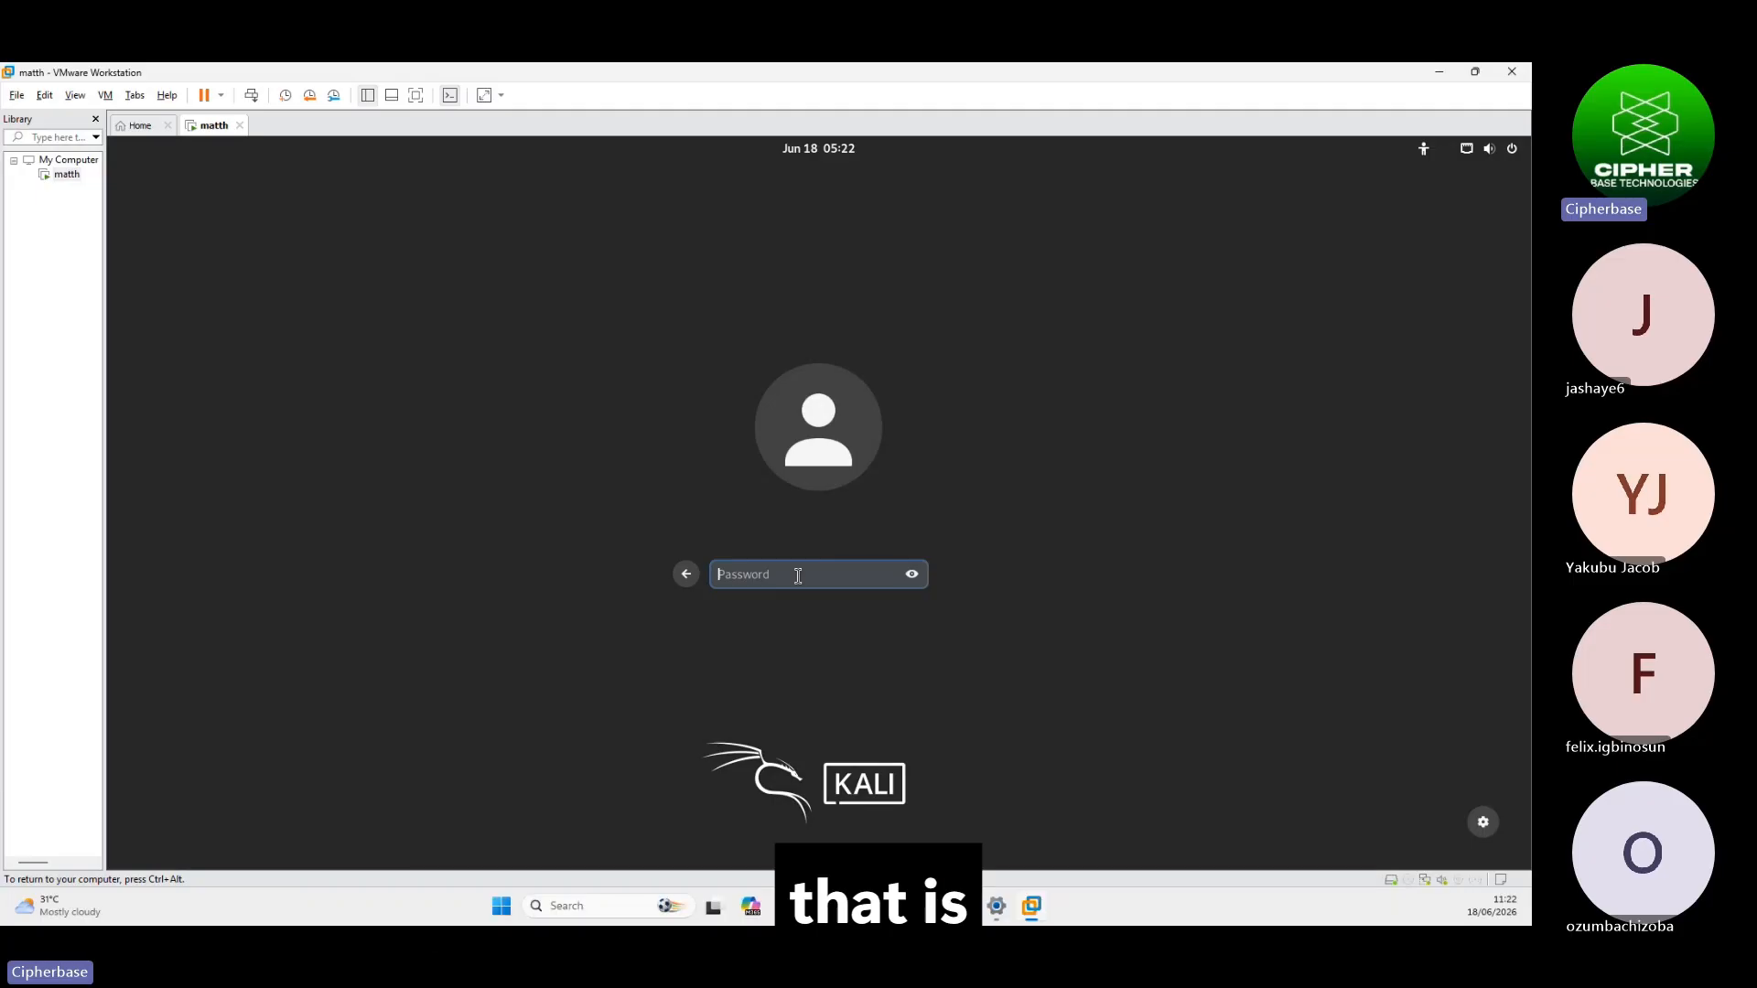
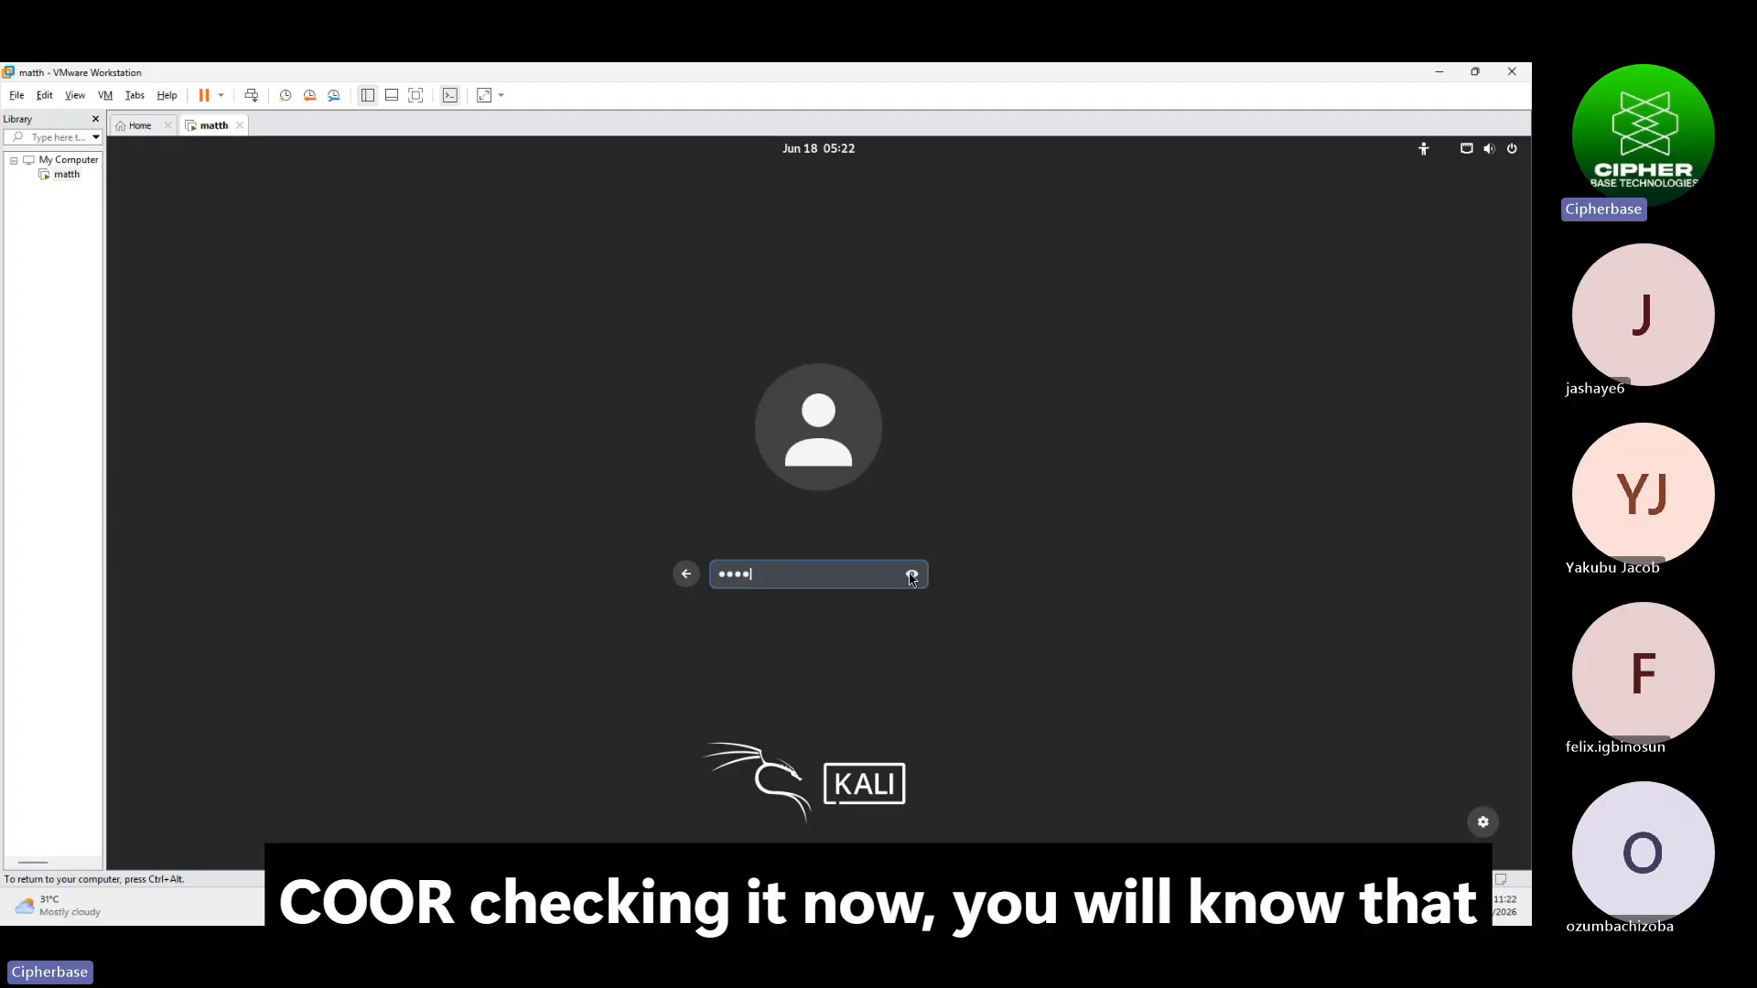
{"action": "left_click", "coordinate": [911, 575]}
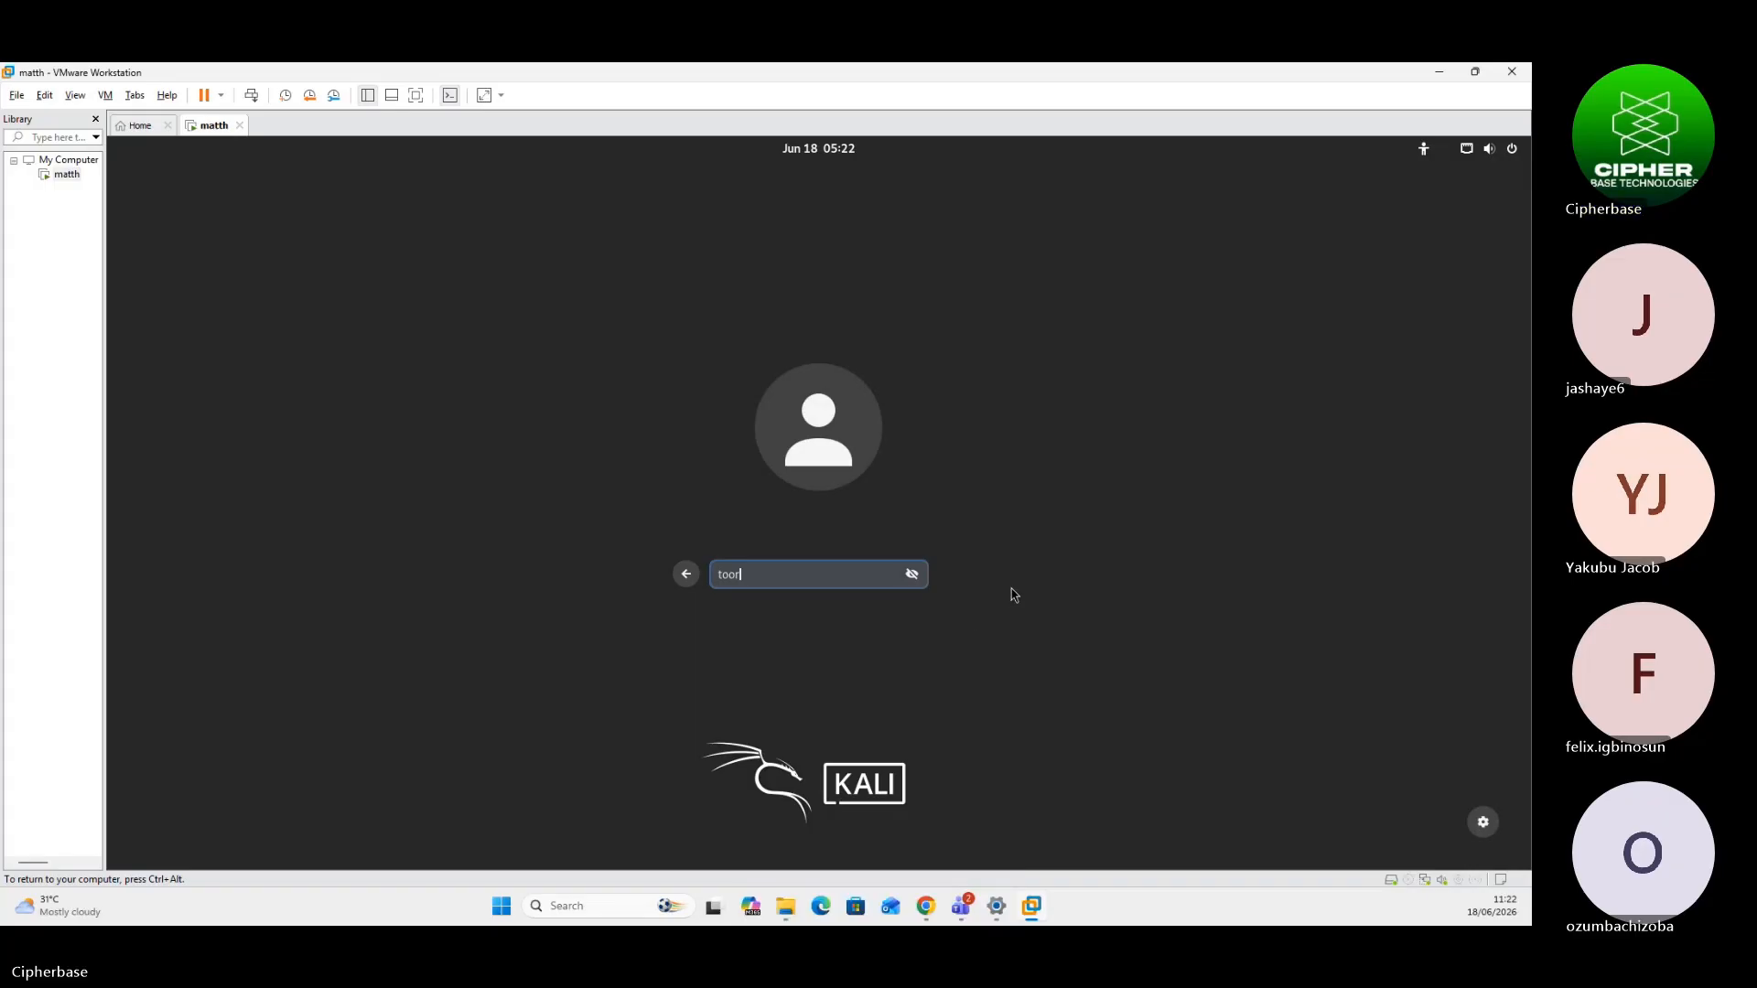
{"action": "key", "text": "Return"}
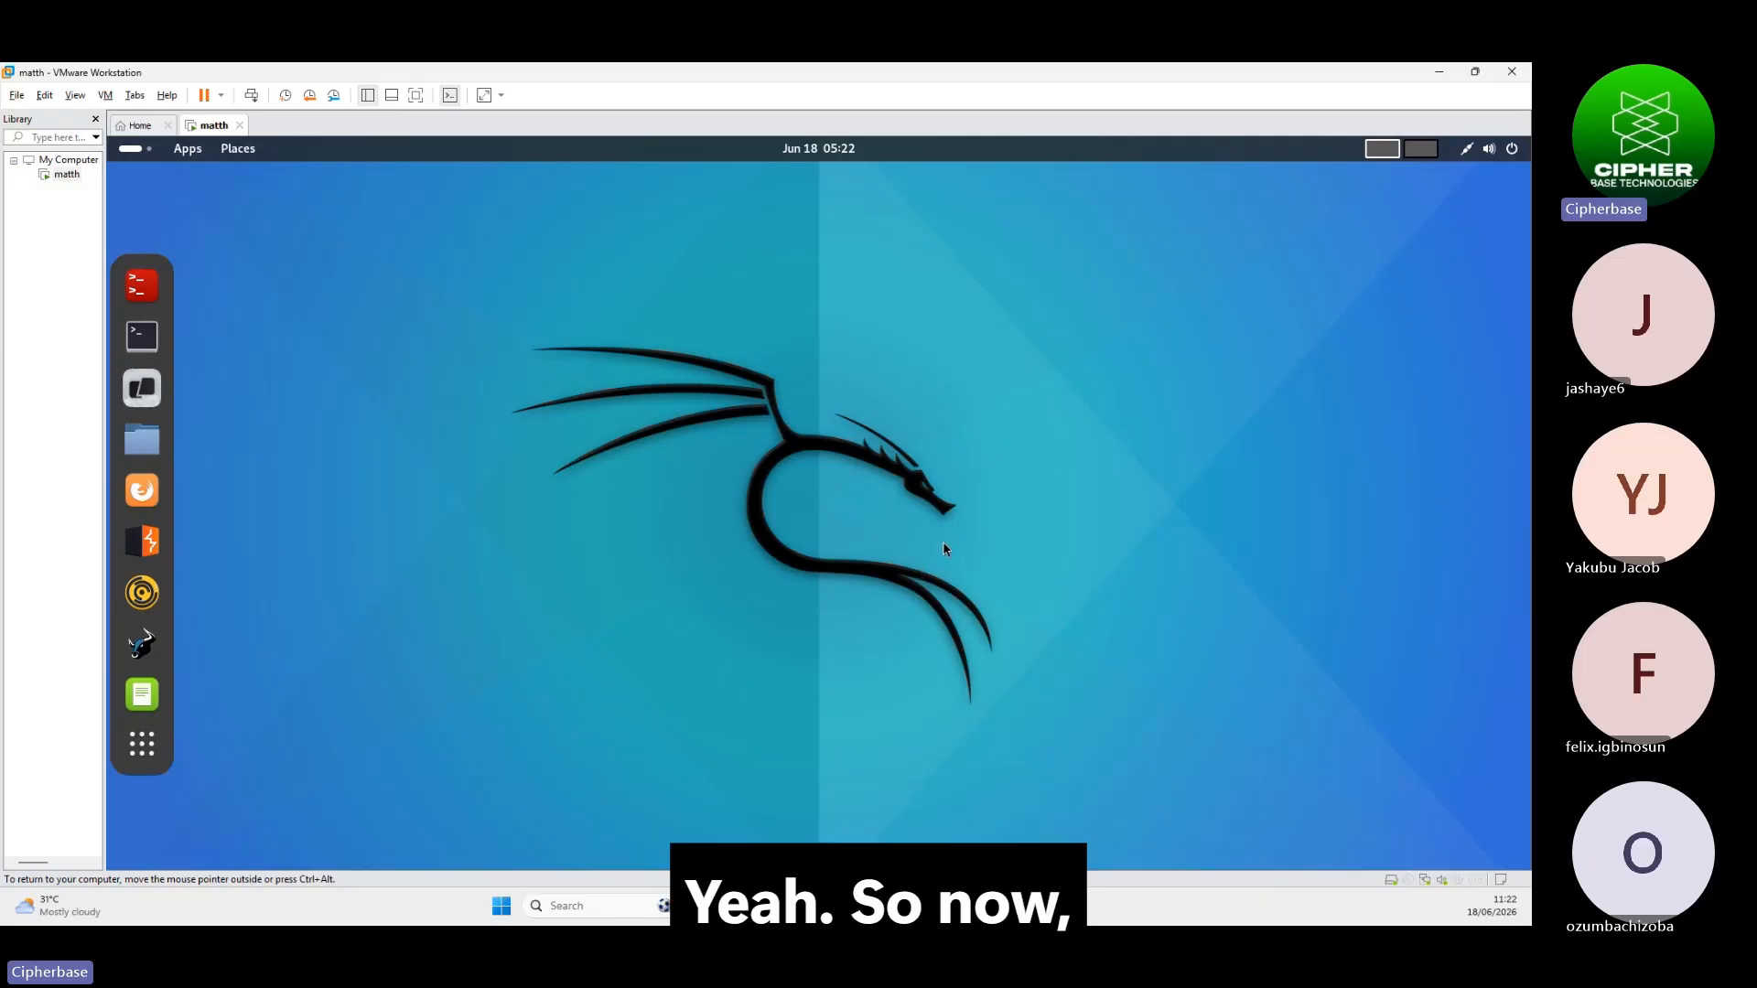
{"action": "left_click", "coordinate": [145, 761]}
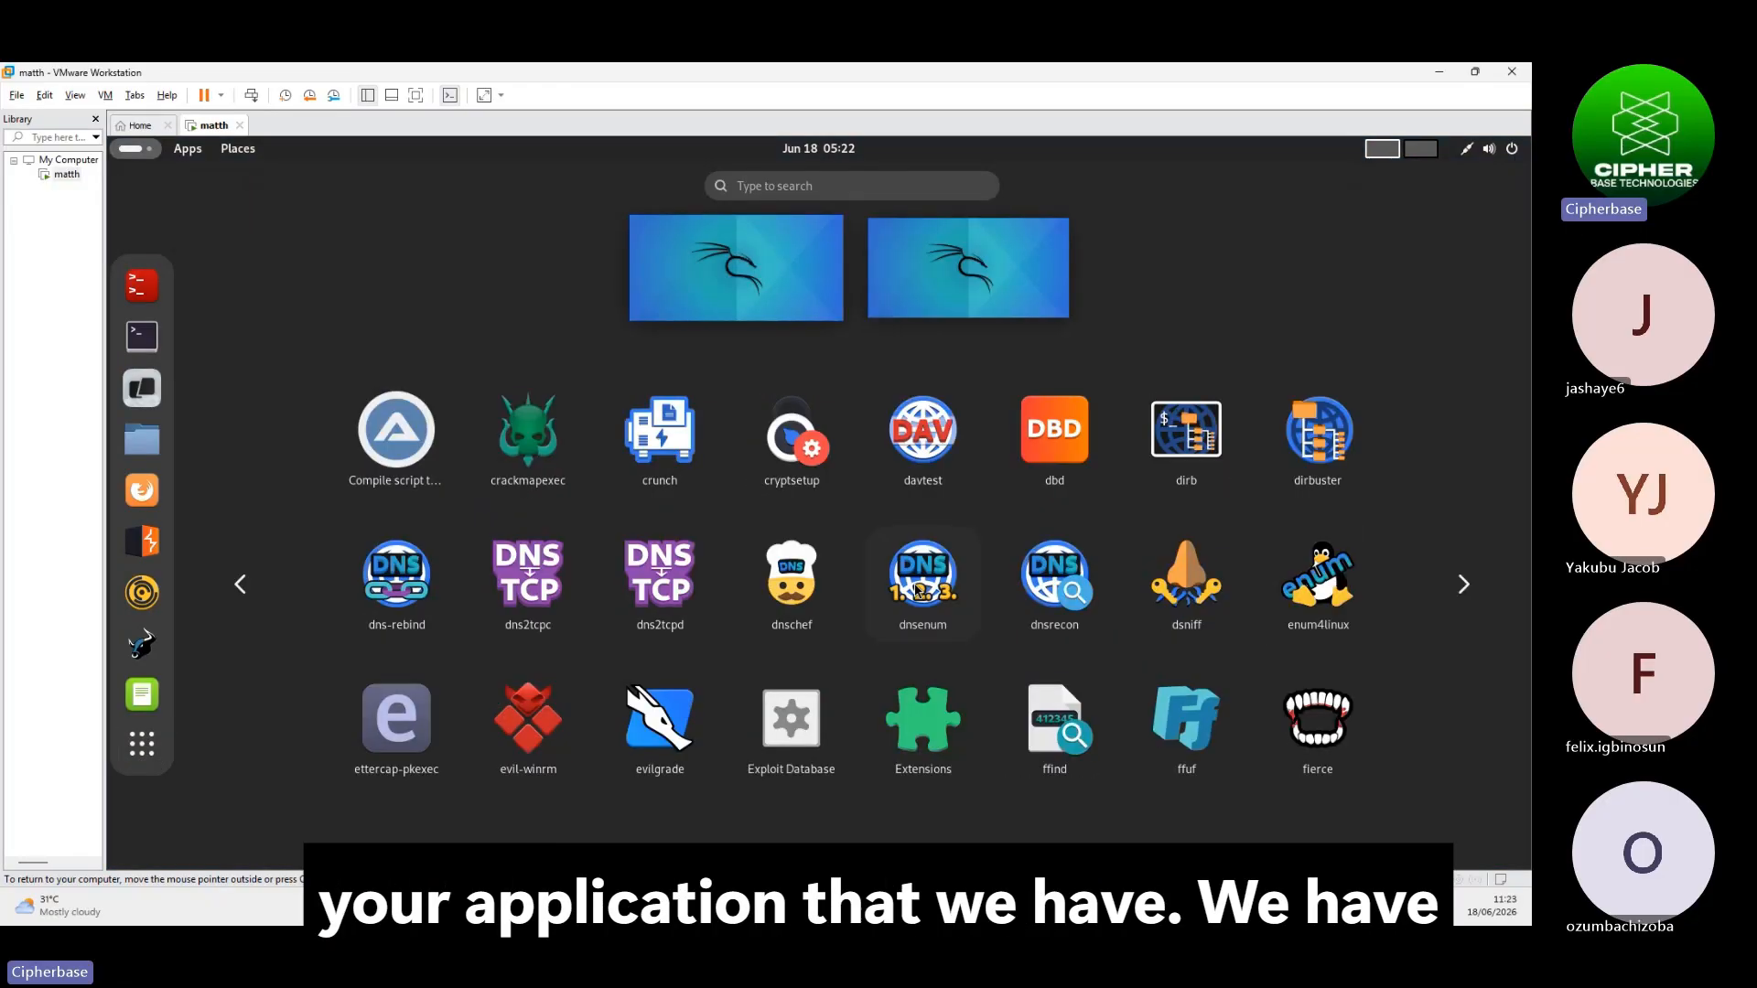
{"action": "scroll", "coordinate": [917, 591], "scroll_direction": "down", "scroll_amount": 2}
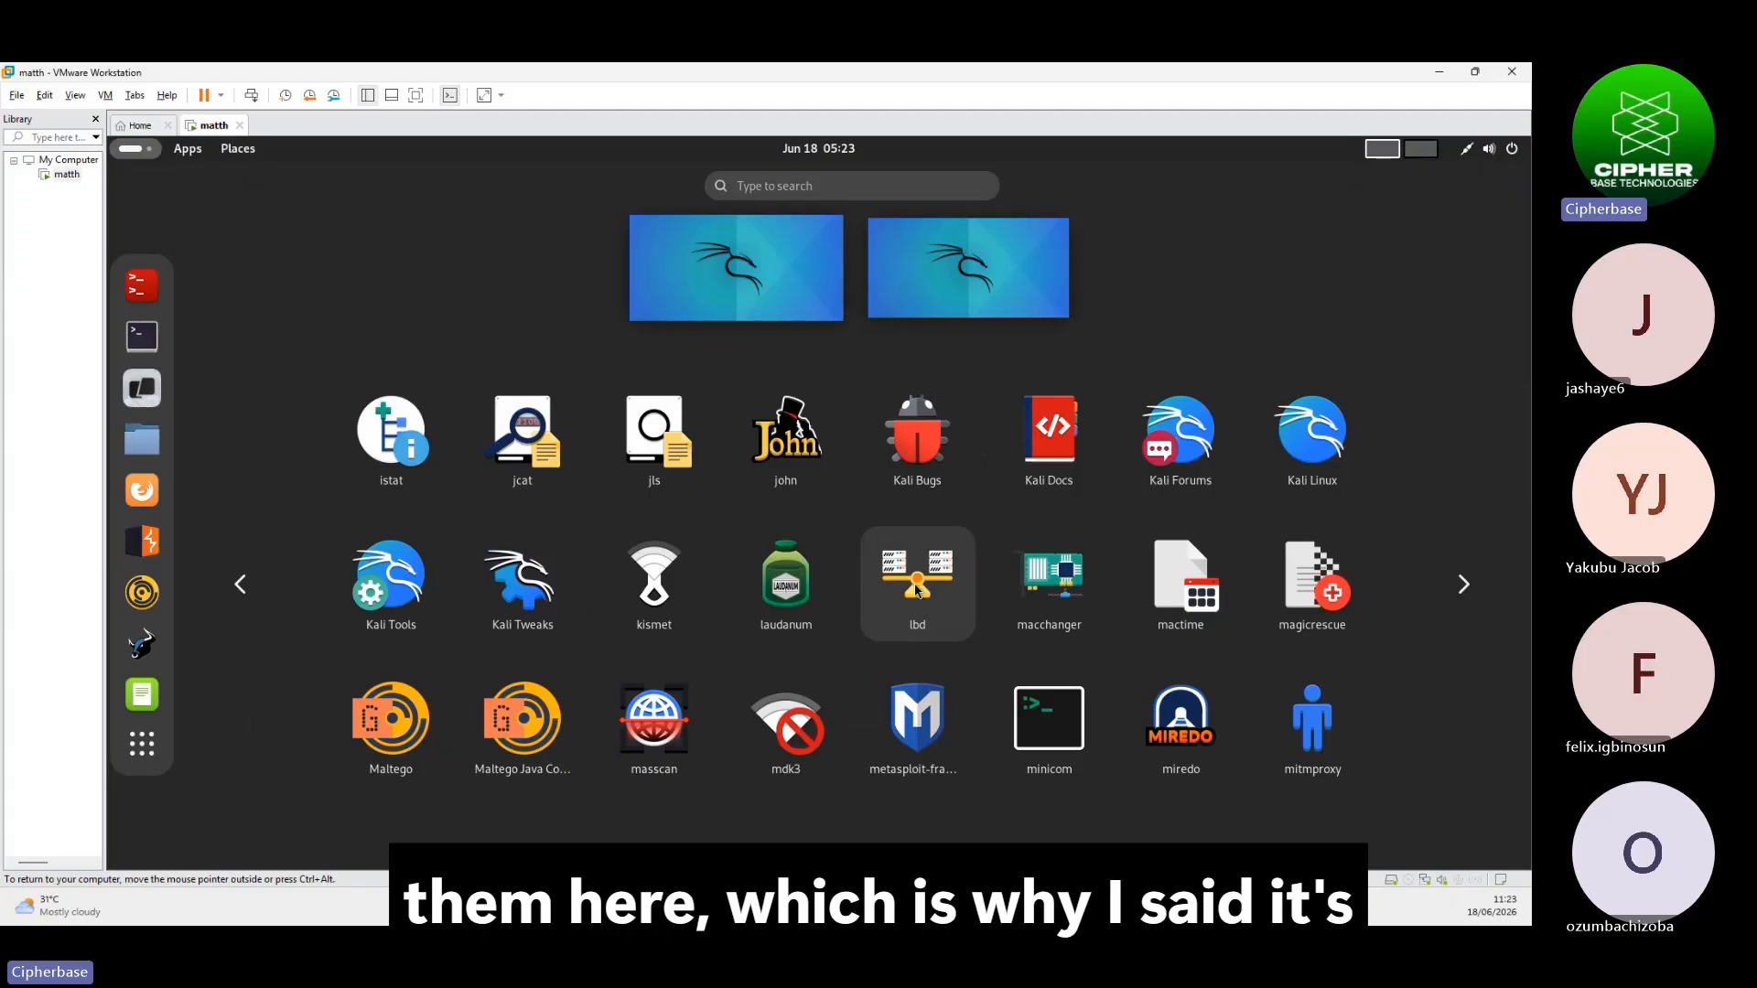
{"action": "scroll", "coordinate": [918, 590], "scroll_direction": "down", "scroll_amount": 2}
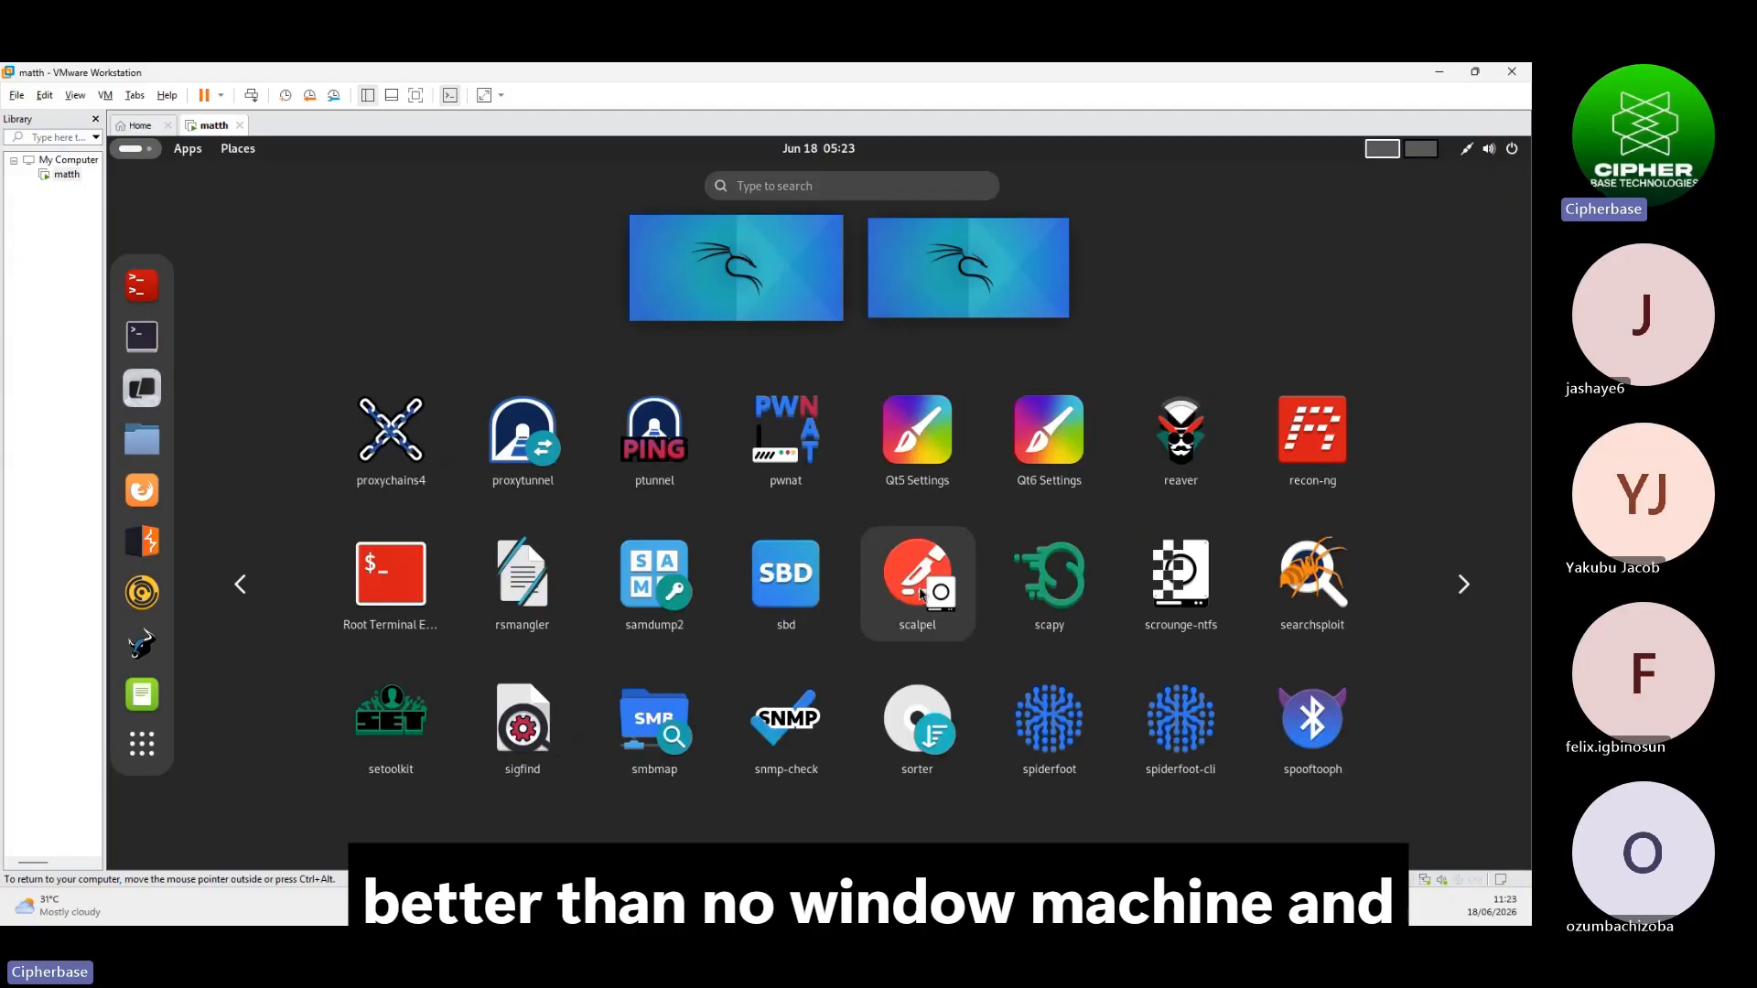
{"action": "scroll", "coordinate": [921, 593], "scroll_direction": "down", "scroll_amount": 1}
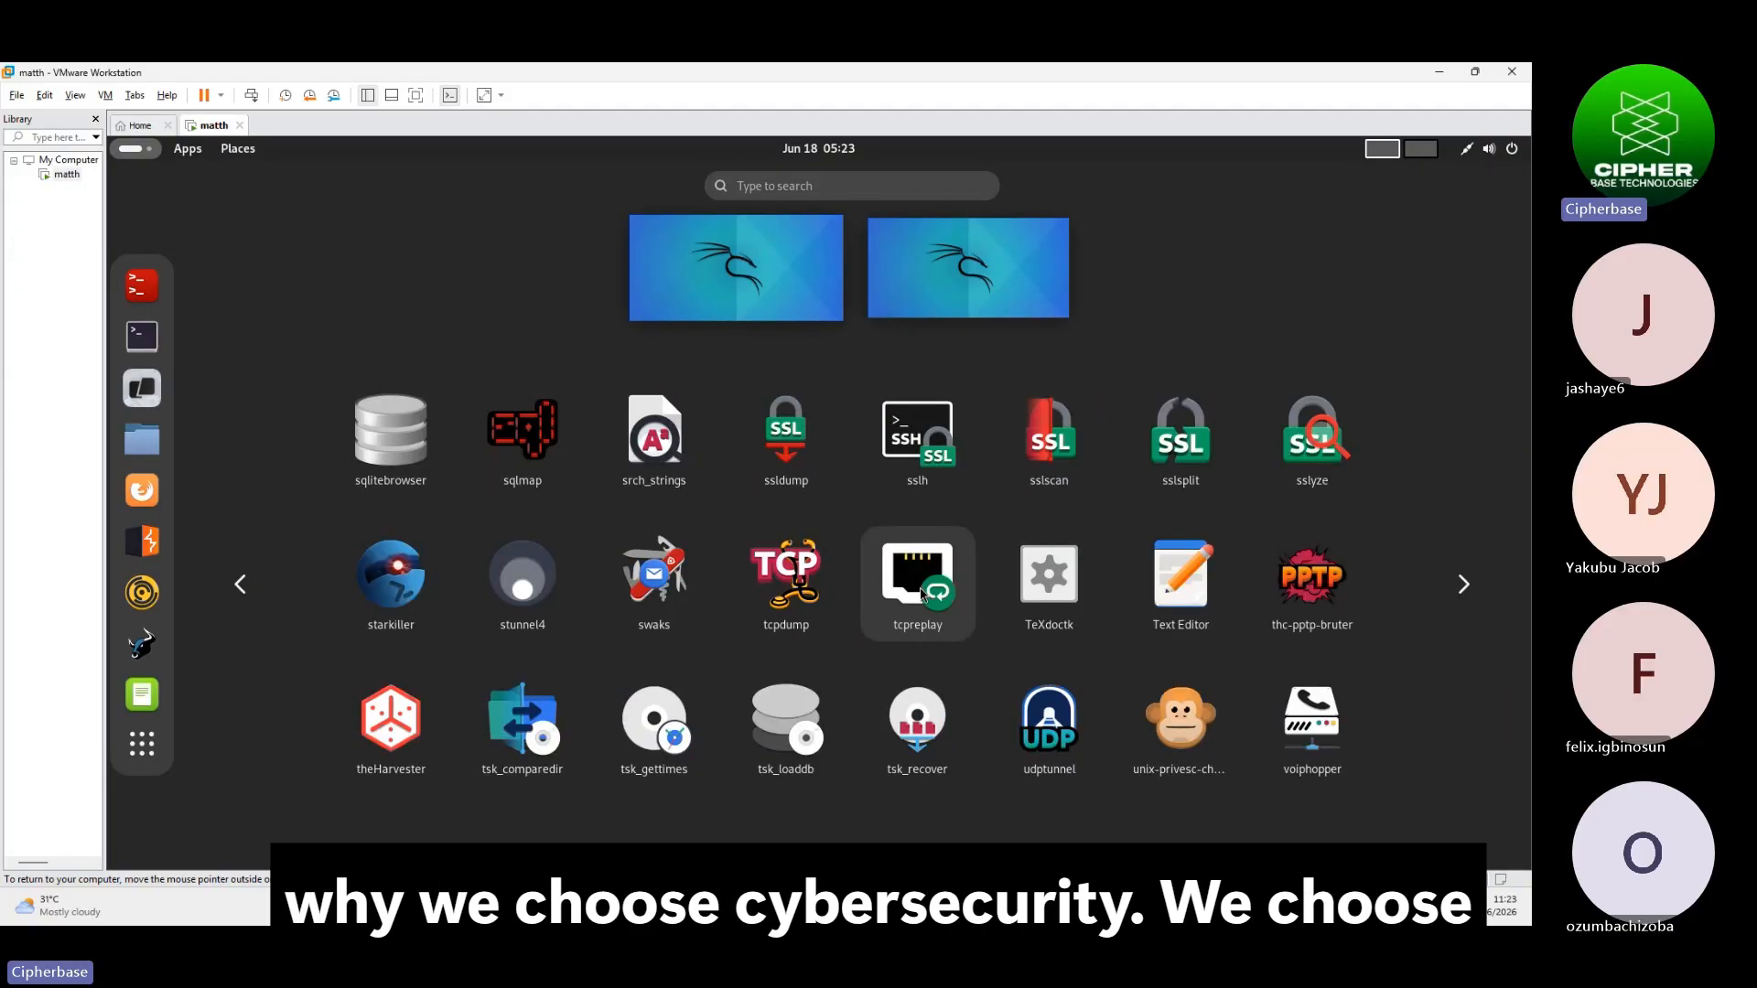
{"action": "scroll", "coordinate": [921, 593], "scroll_direction": "down", "scroll_amount": 1}
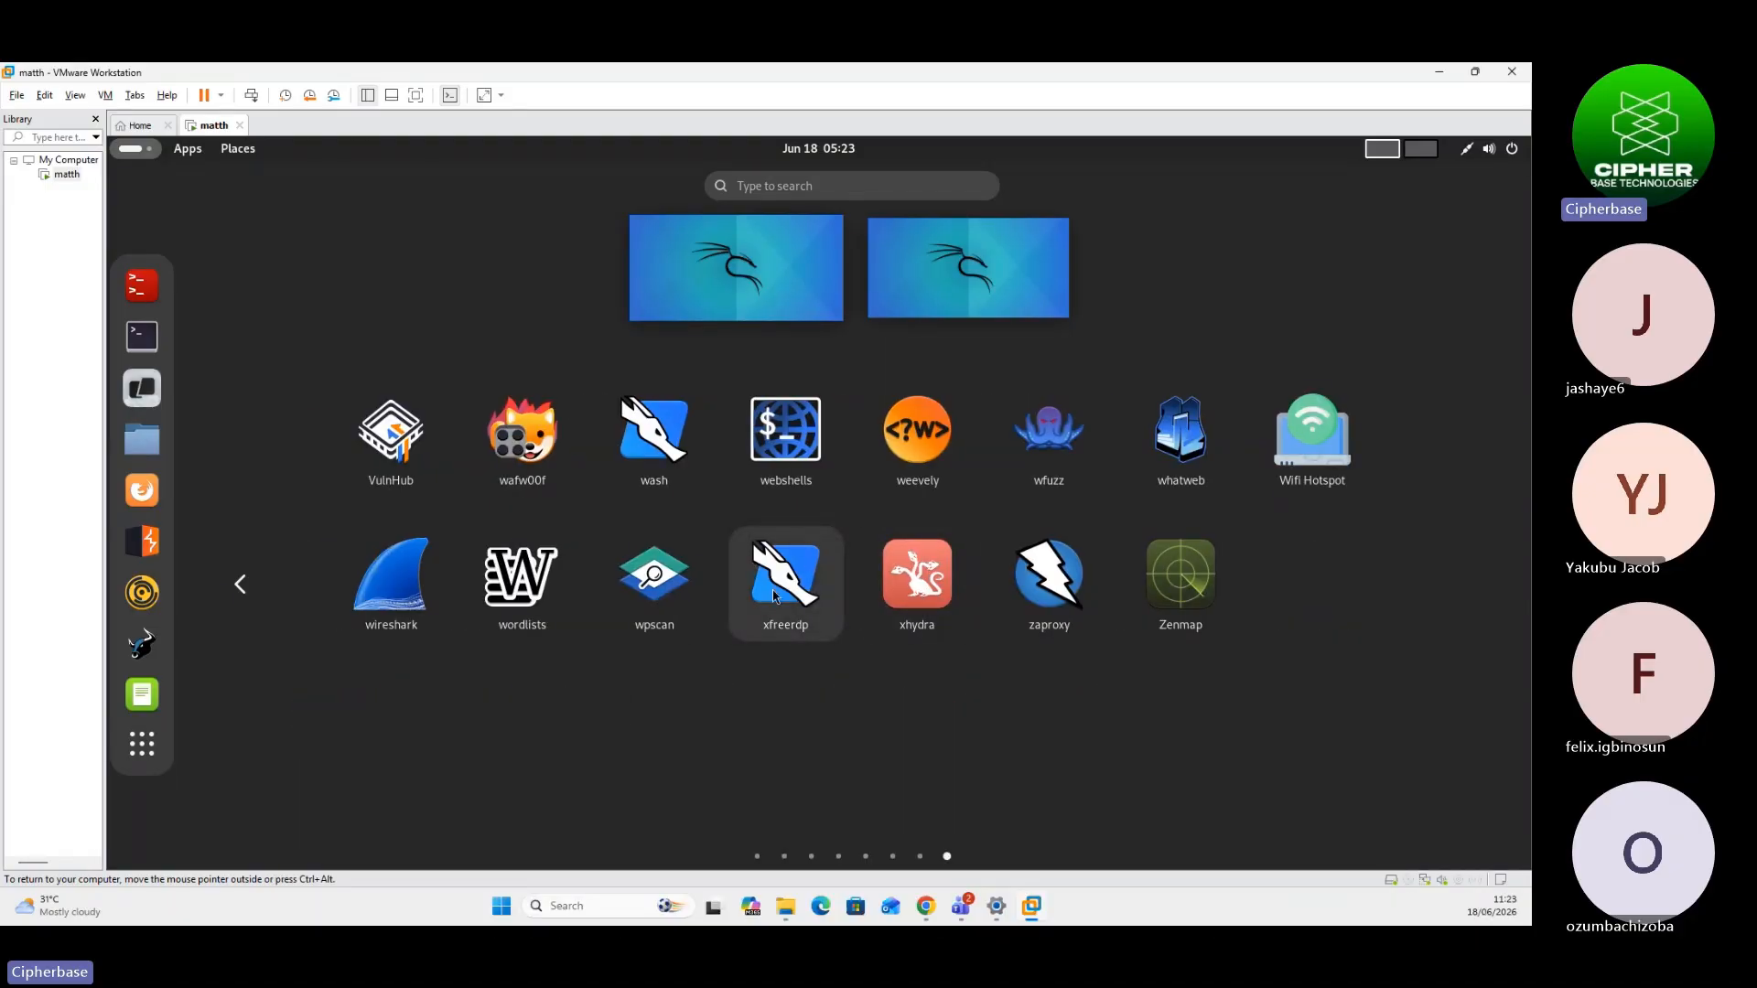
{"action": "scroll", "coordinate": [777, 590], "scroll_direction": "up", "scroll_amount": 3}
{"action": "scroll", "coordinate": [777, 590], "scroll_direction": "up", "scroll_amount": 5}
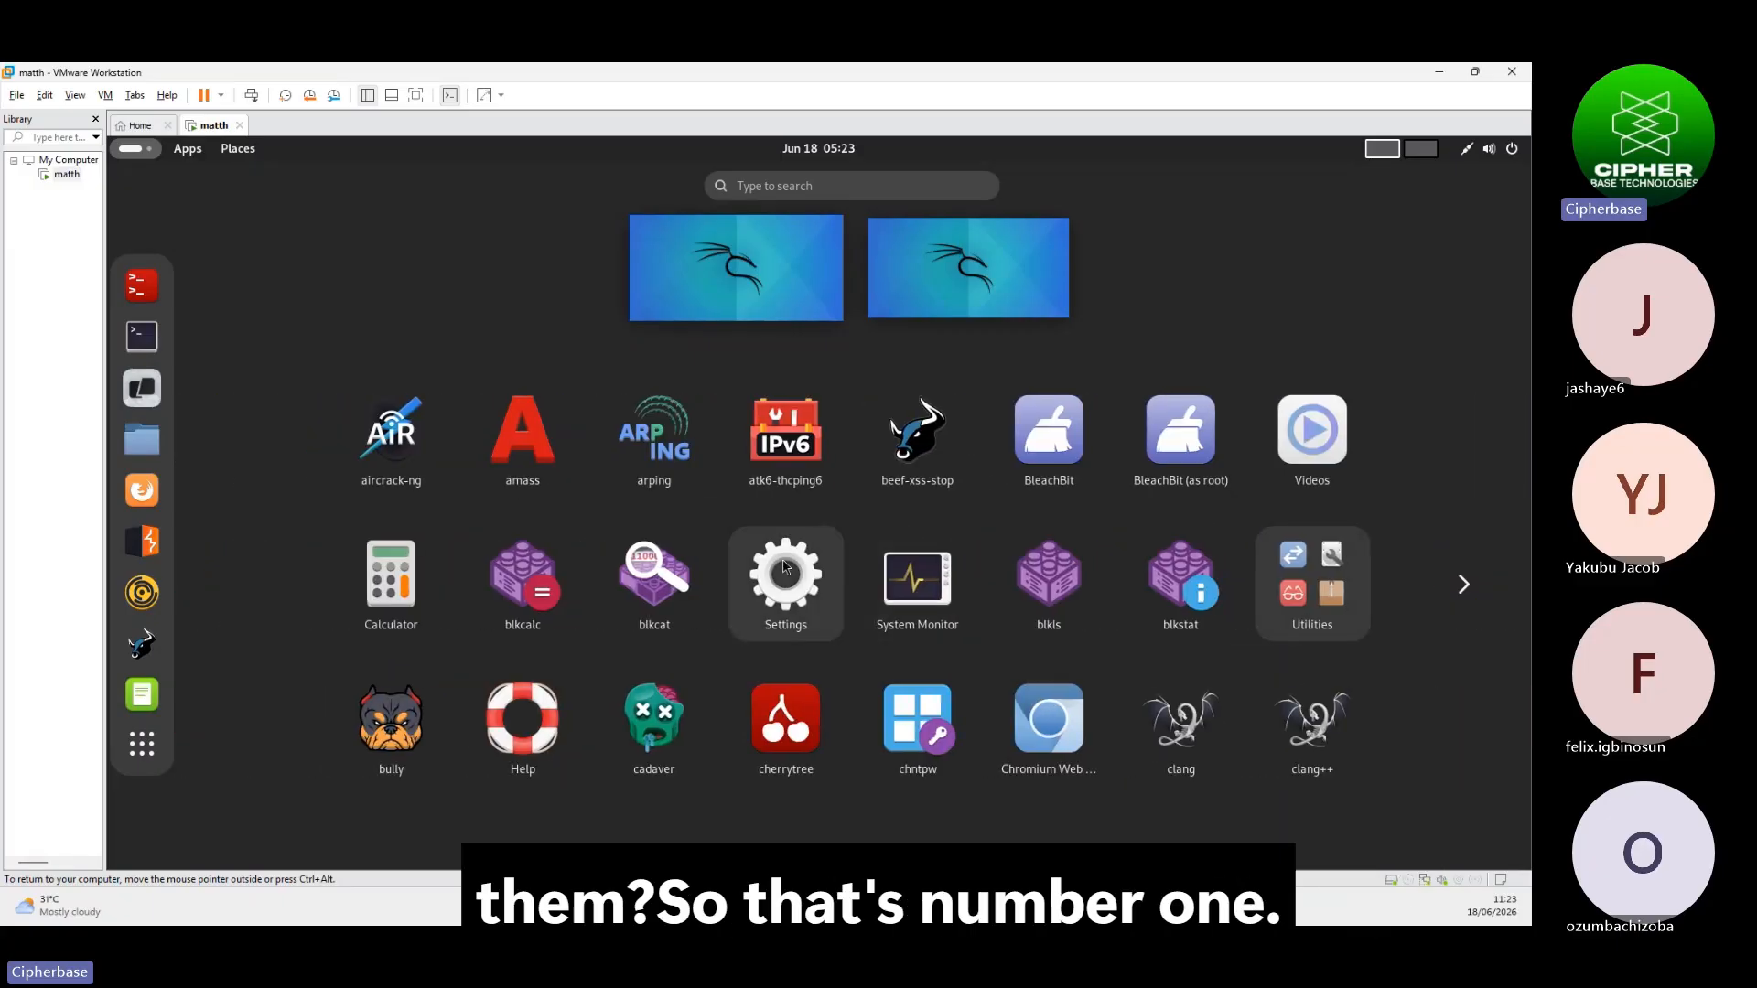
{"action": "left_click", "coordinate": [142, 695]}
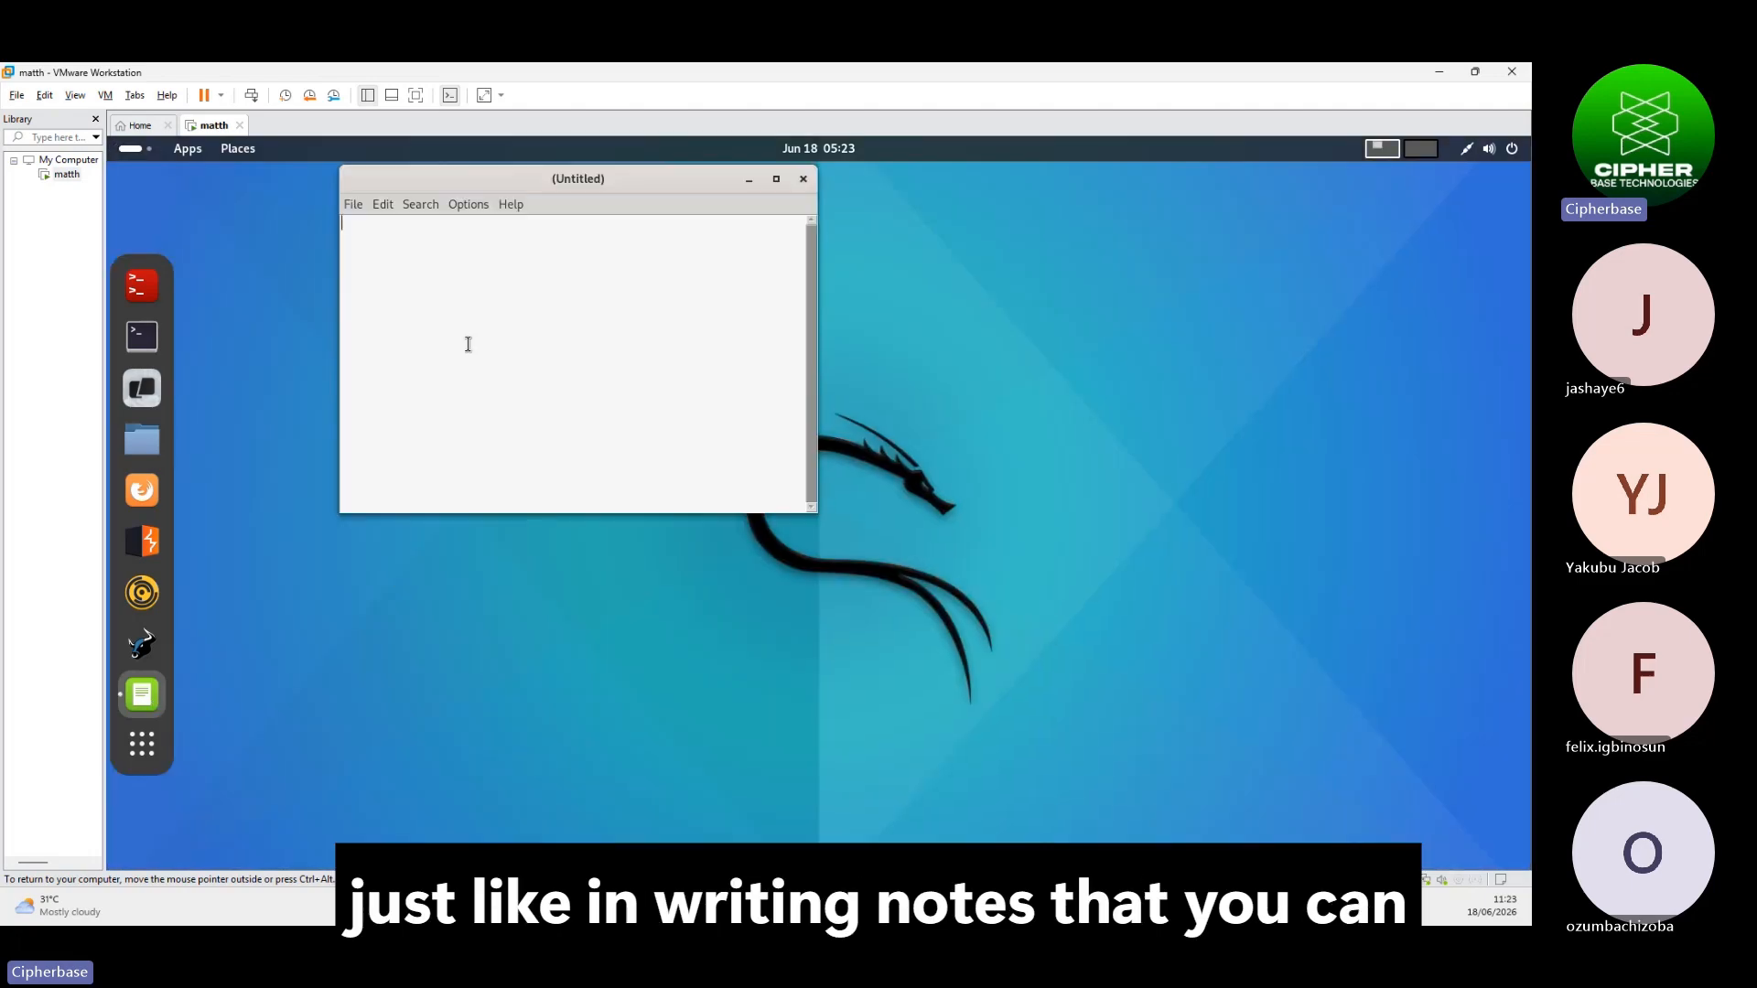
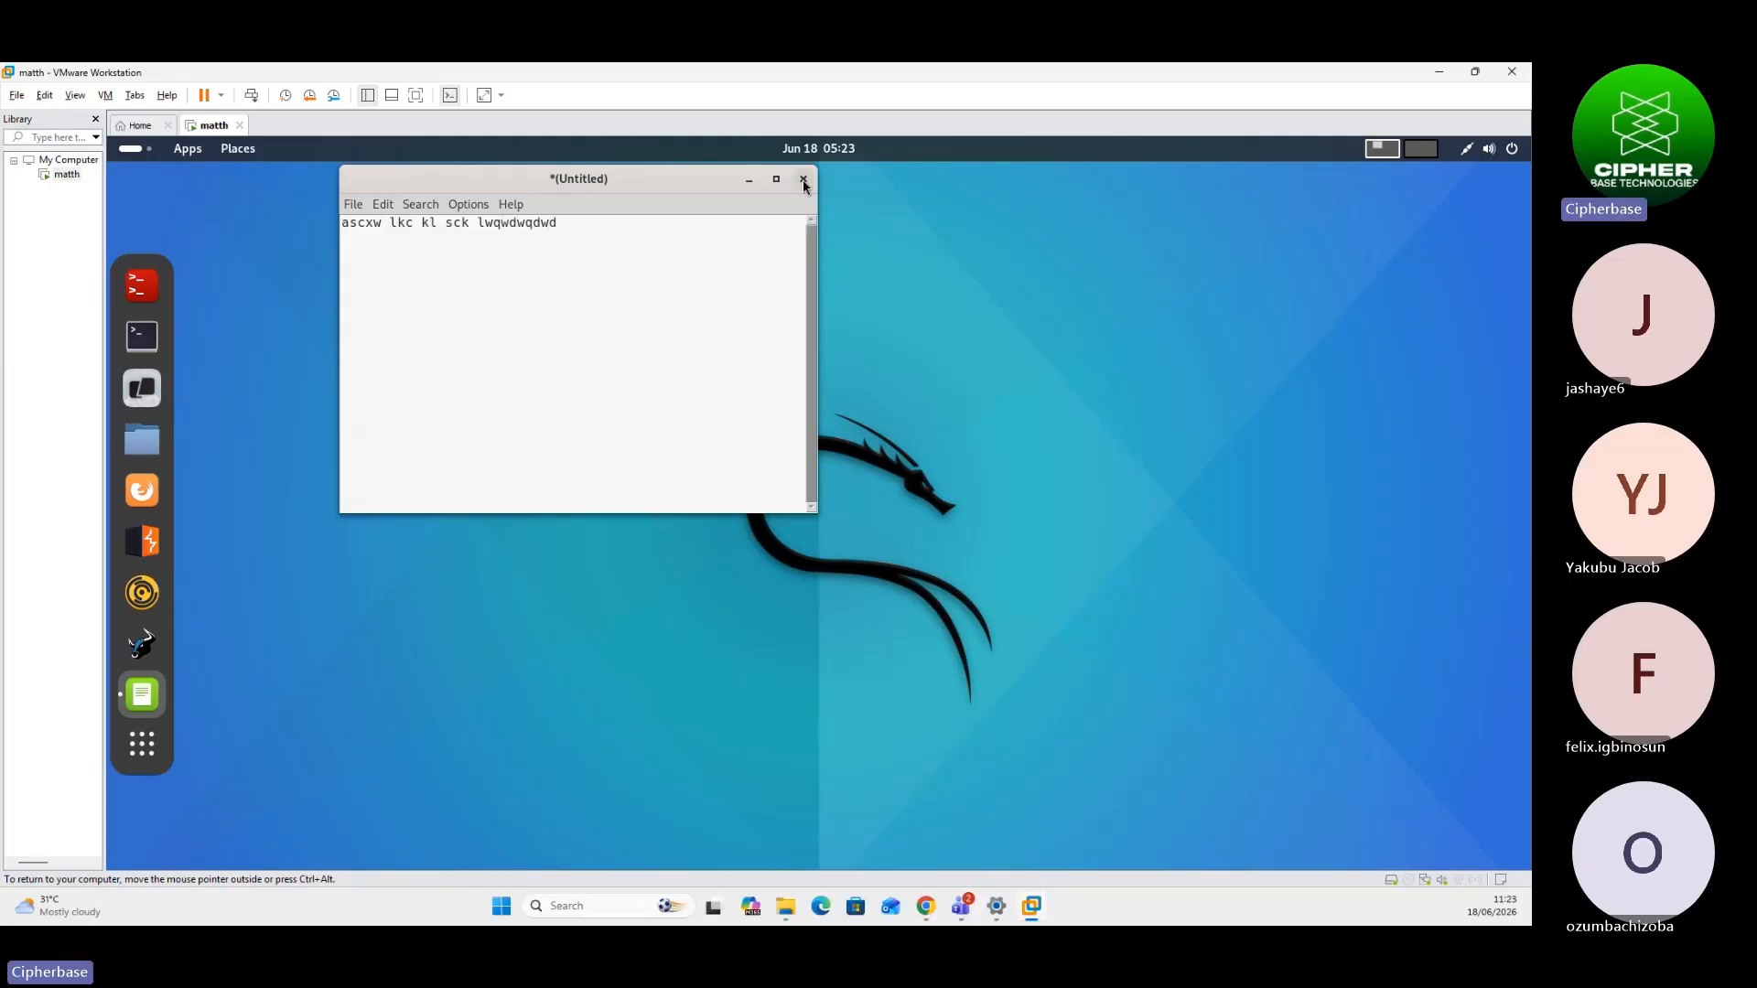
{"action": "left_click", "coordinate": [803, 180]}
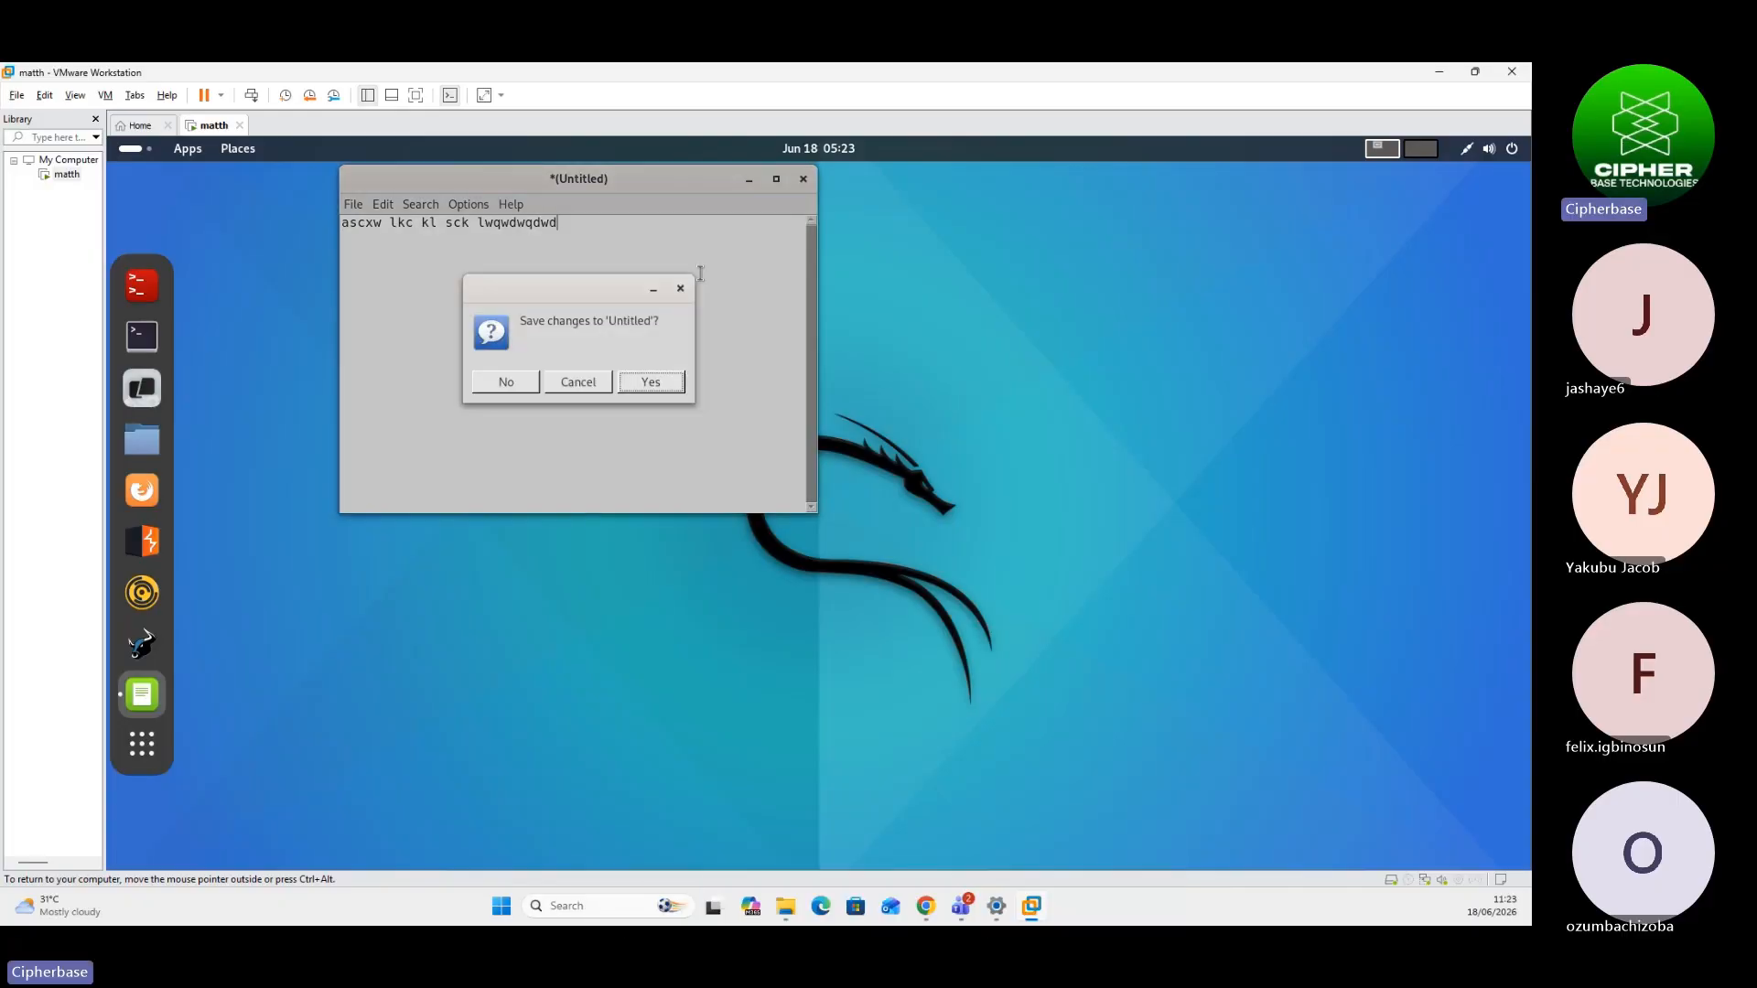
{"action": "left_click", "coordinate": [580, 384]}
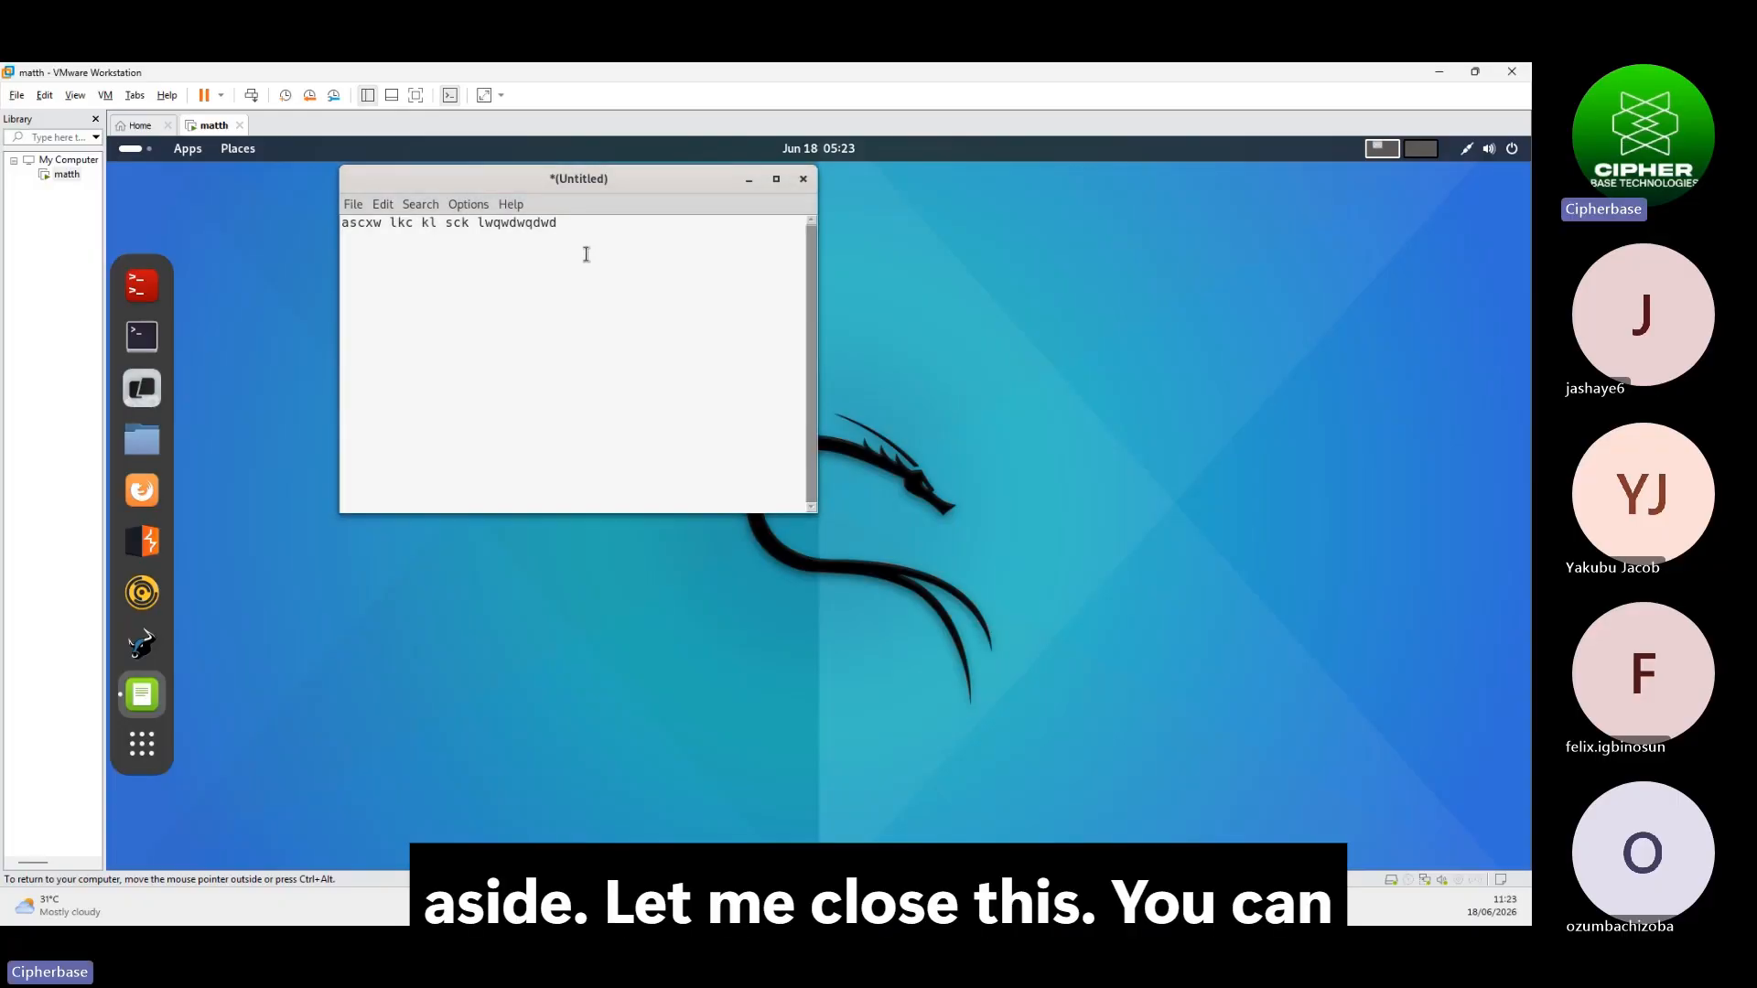
{"action": "left_click", "coordinate": [803, 180]}
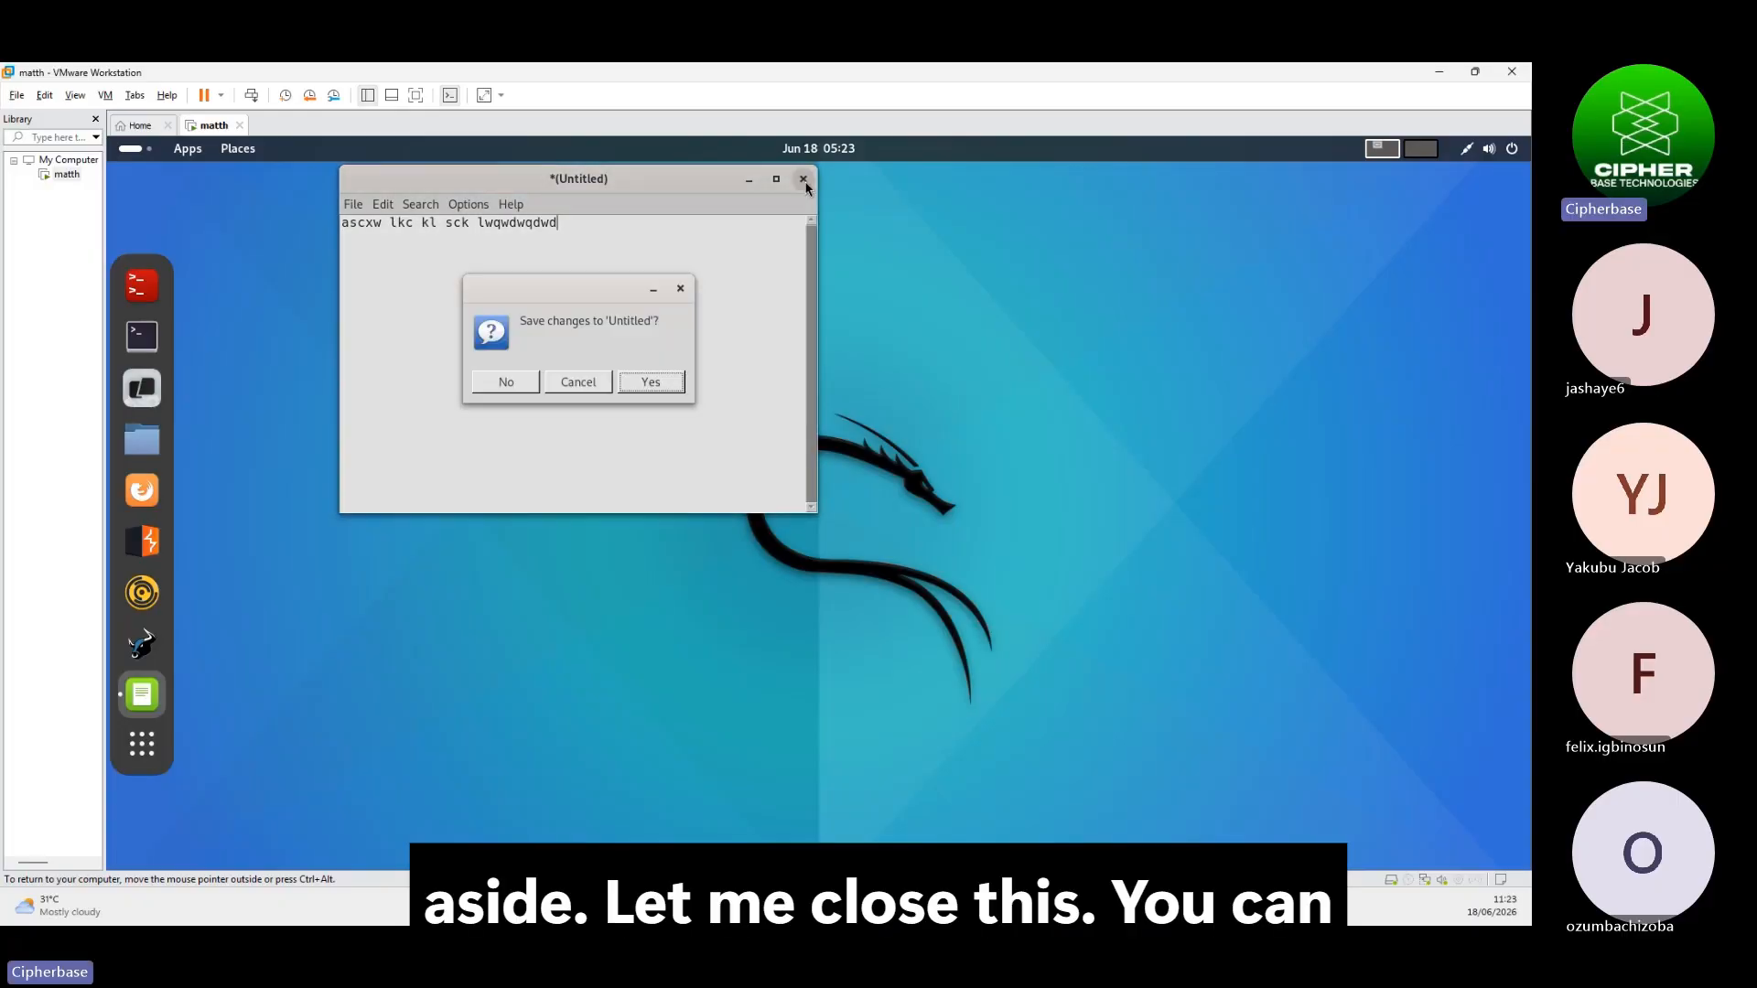
{"action": "left_click", "coordinate": [506, 383]}
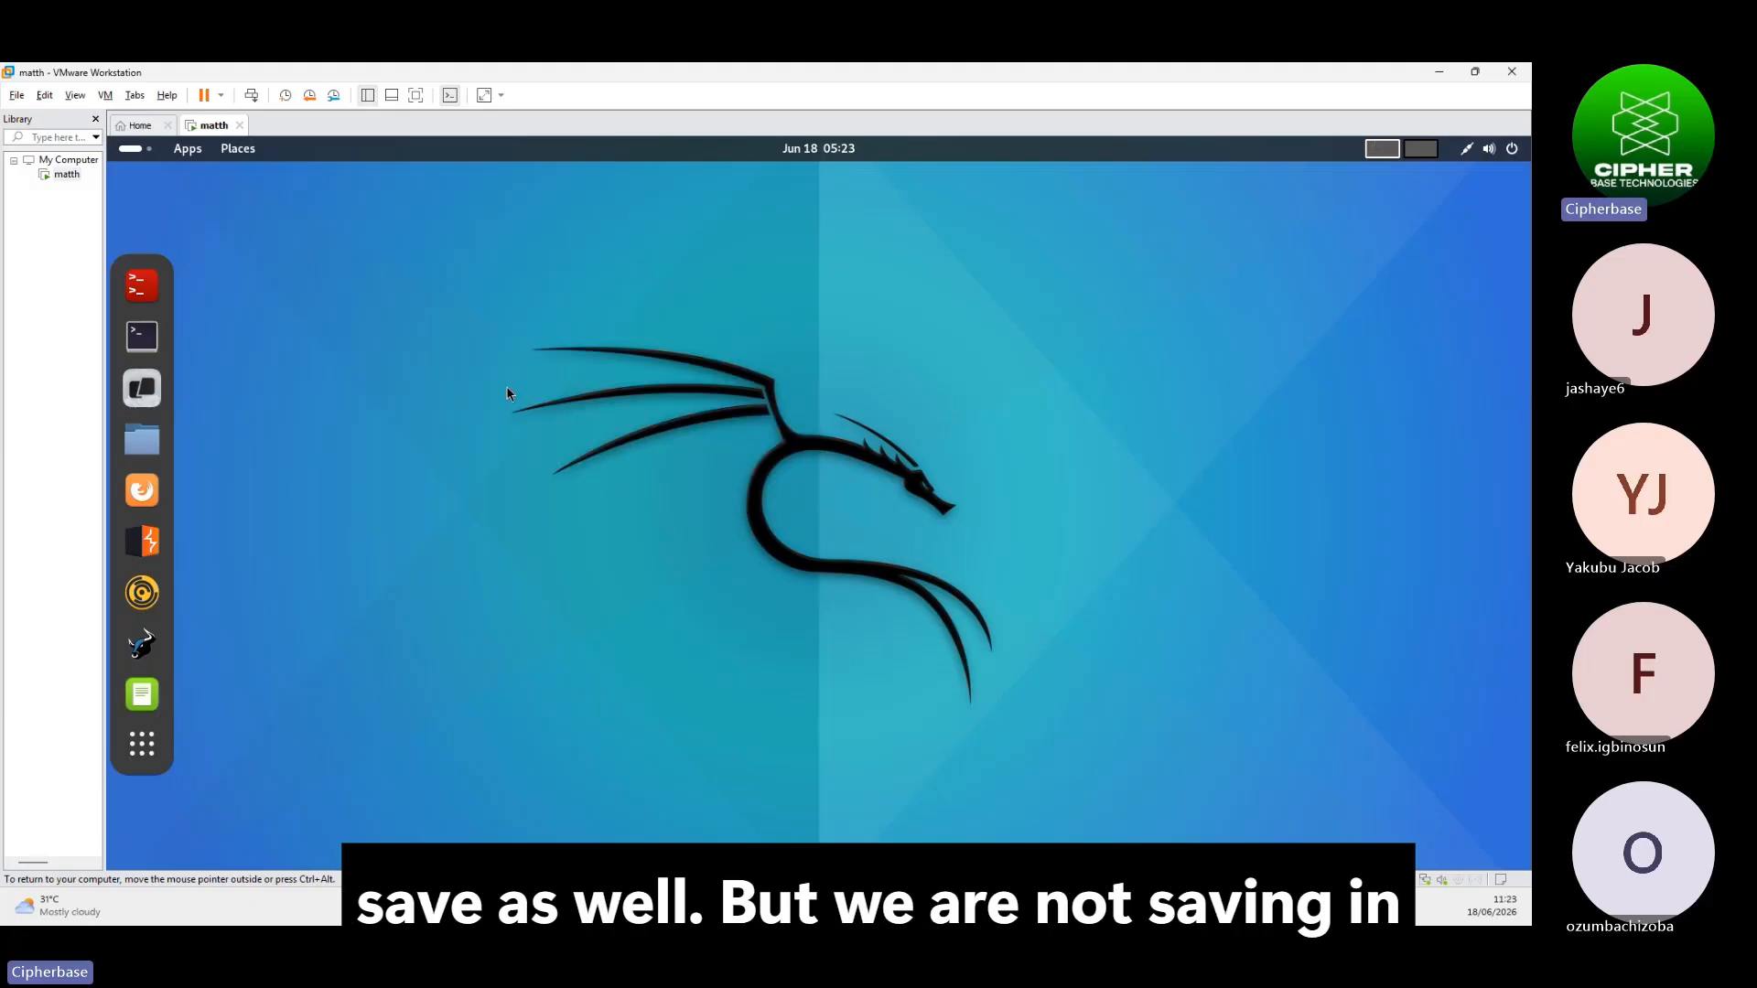
Launch Firefox ESR and check the wired connection details in quick settings
{"action": "left_click", "coordinate": [145, 493]}
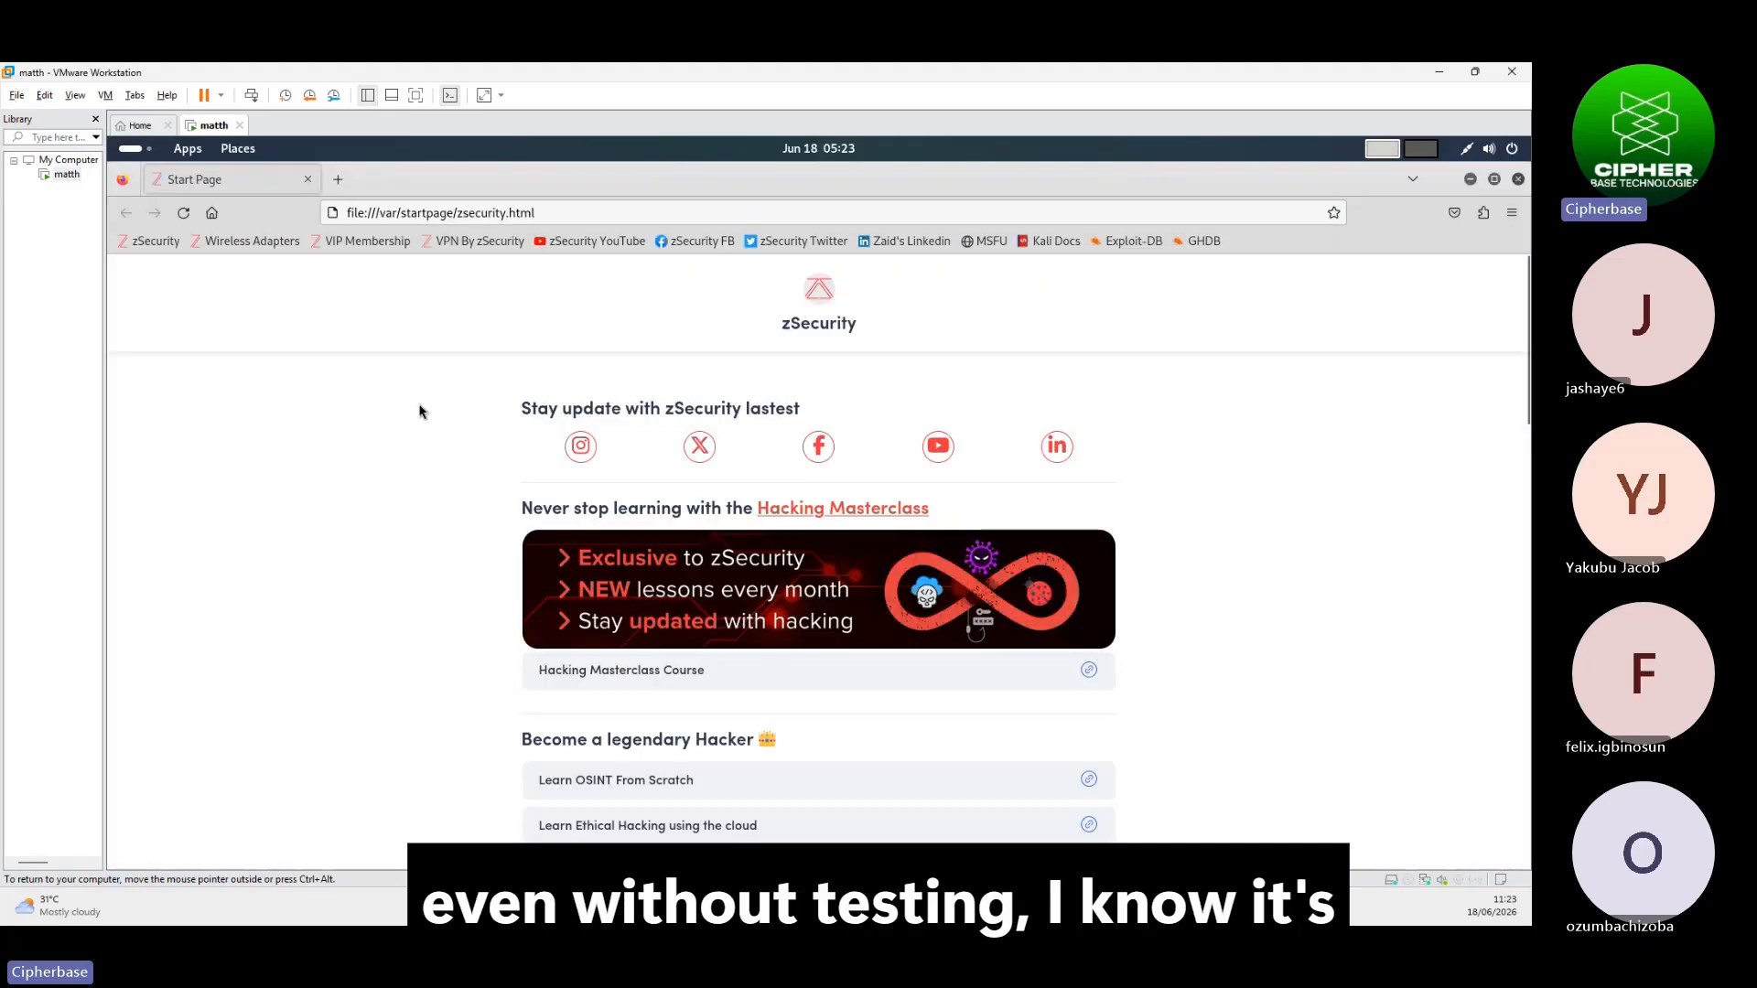
{"action": "left_click", "coordinate": [1474, 154]}
{"action": "left_click", "coordinate": [1343, 273]}
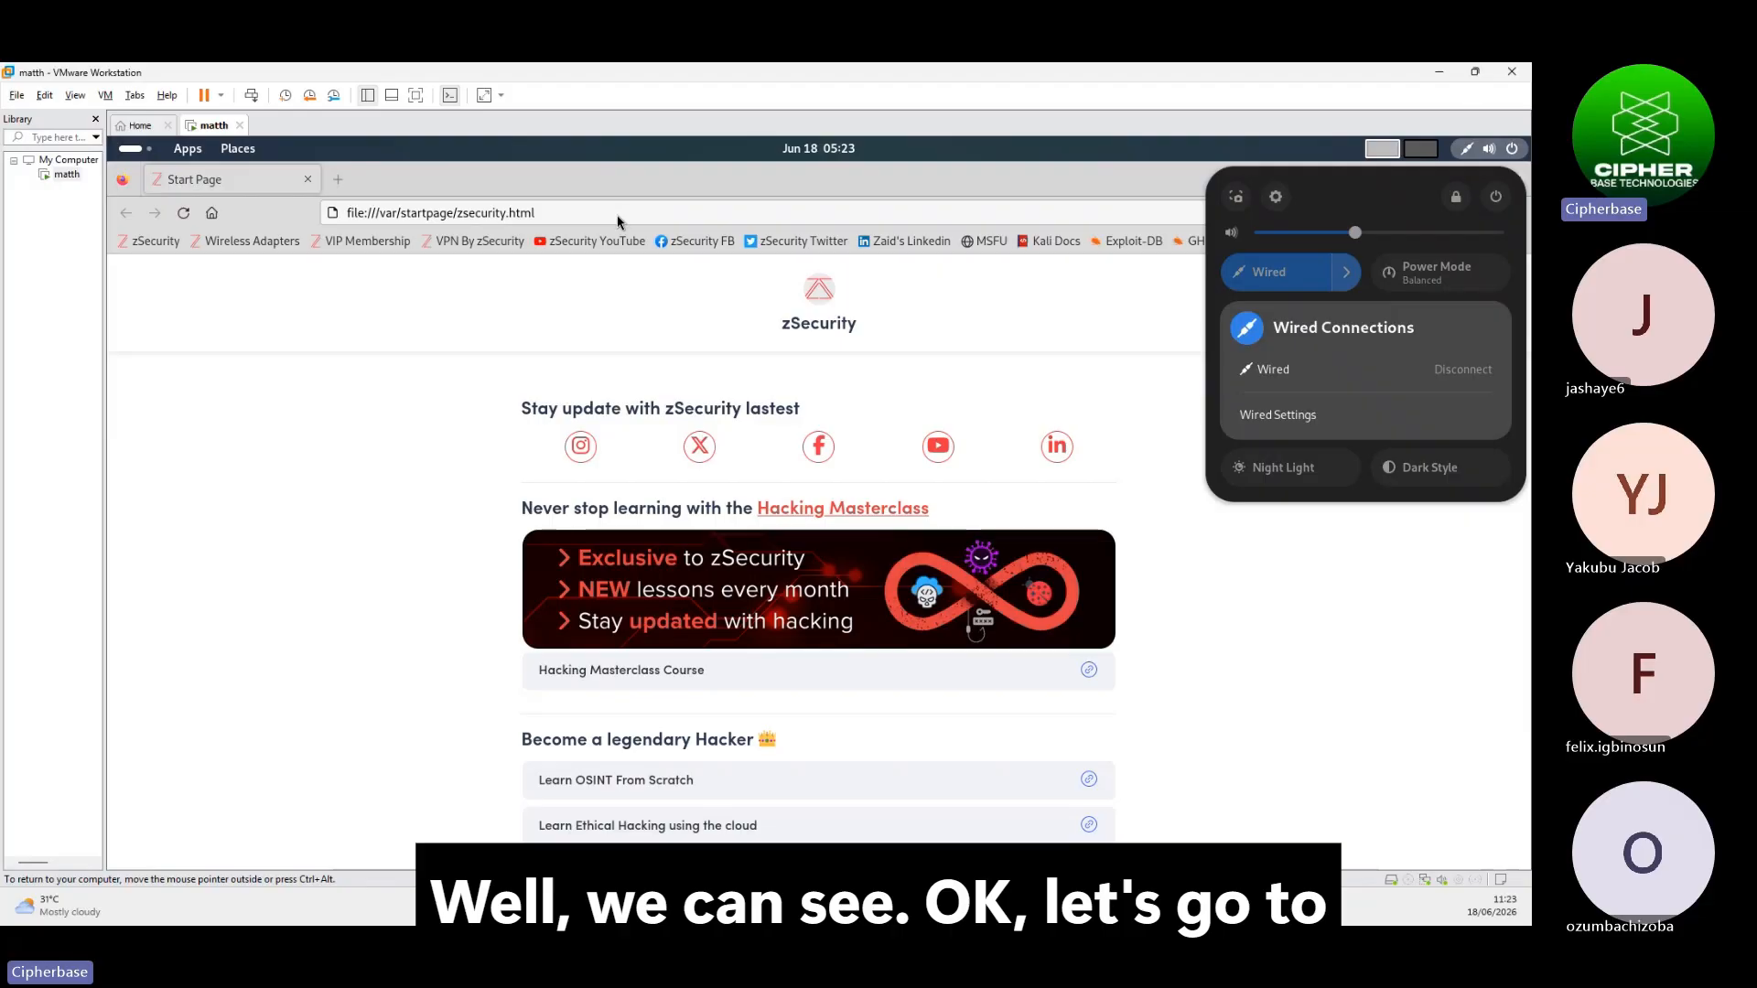
{"action": "left_click", "coordinate": [338, 181]}
{"action": "left_click", "coordinate": [339, 181]}
Load cipherbasetechnologies.com in Firefox, scroll through the page, then close the browser
{"action": "left_click", "coordinate": [338, 181]}
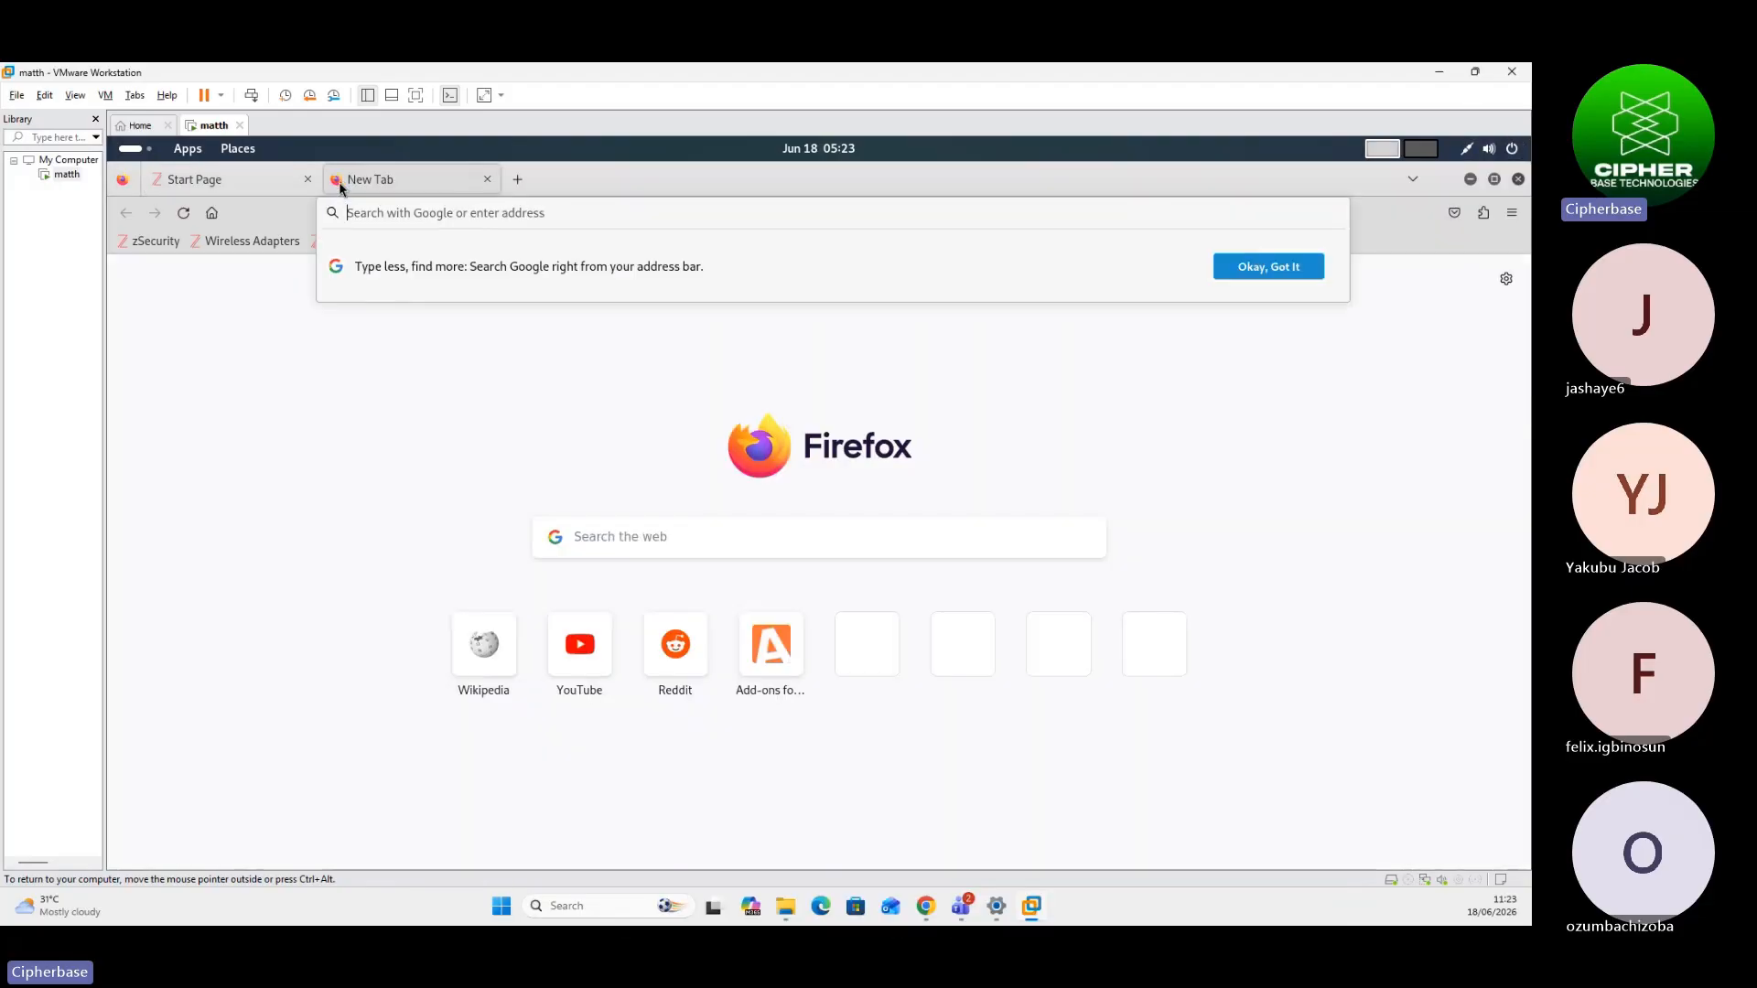
{"action": "type", "text": "goo"}
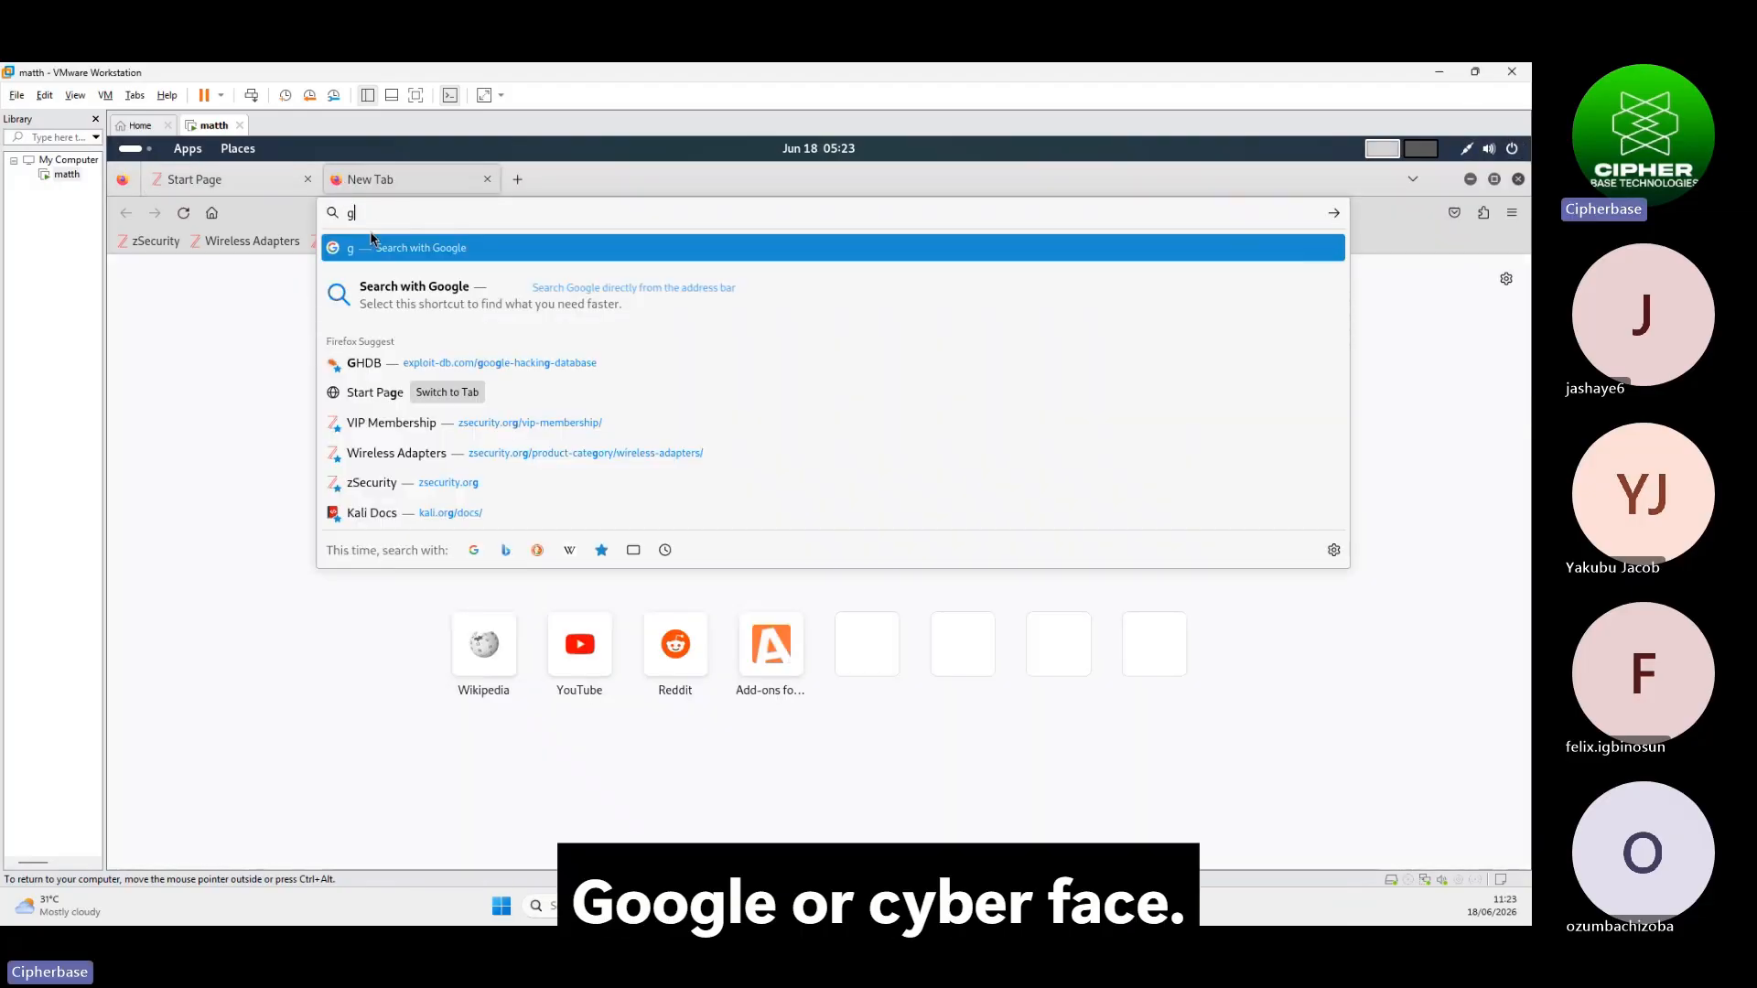
{"action": "key", "text": "BackSpace"}
{"action": "key", "text": "BackSpace"}
{"action": "key", "text": "BackSpace"}
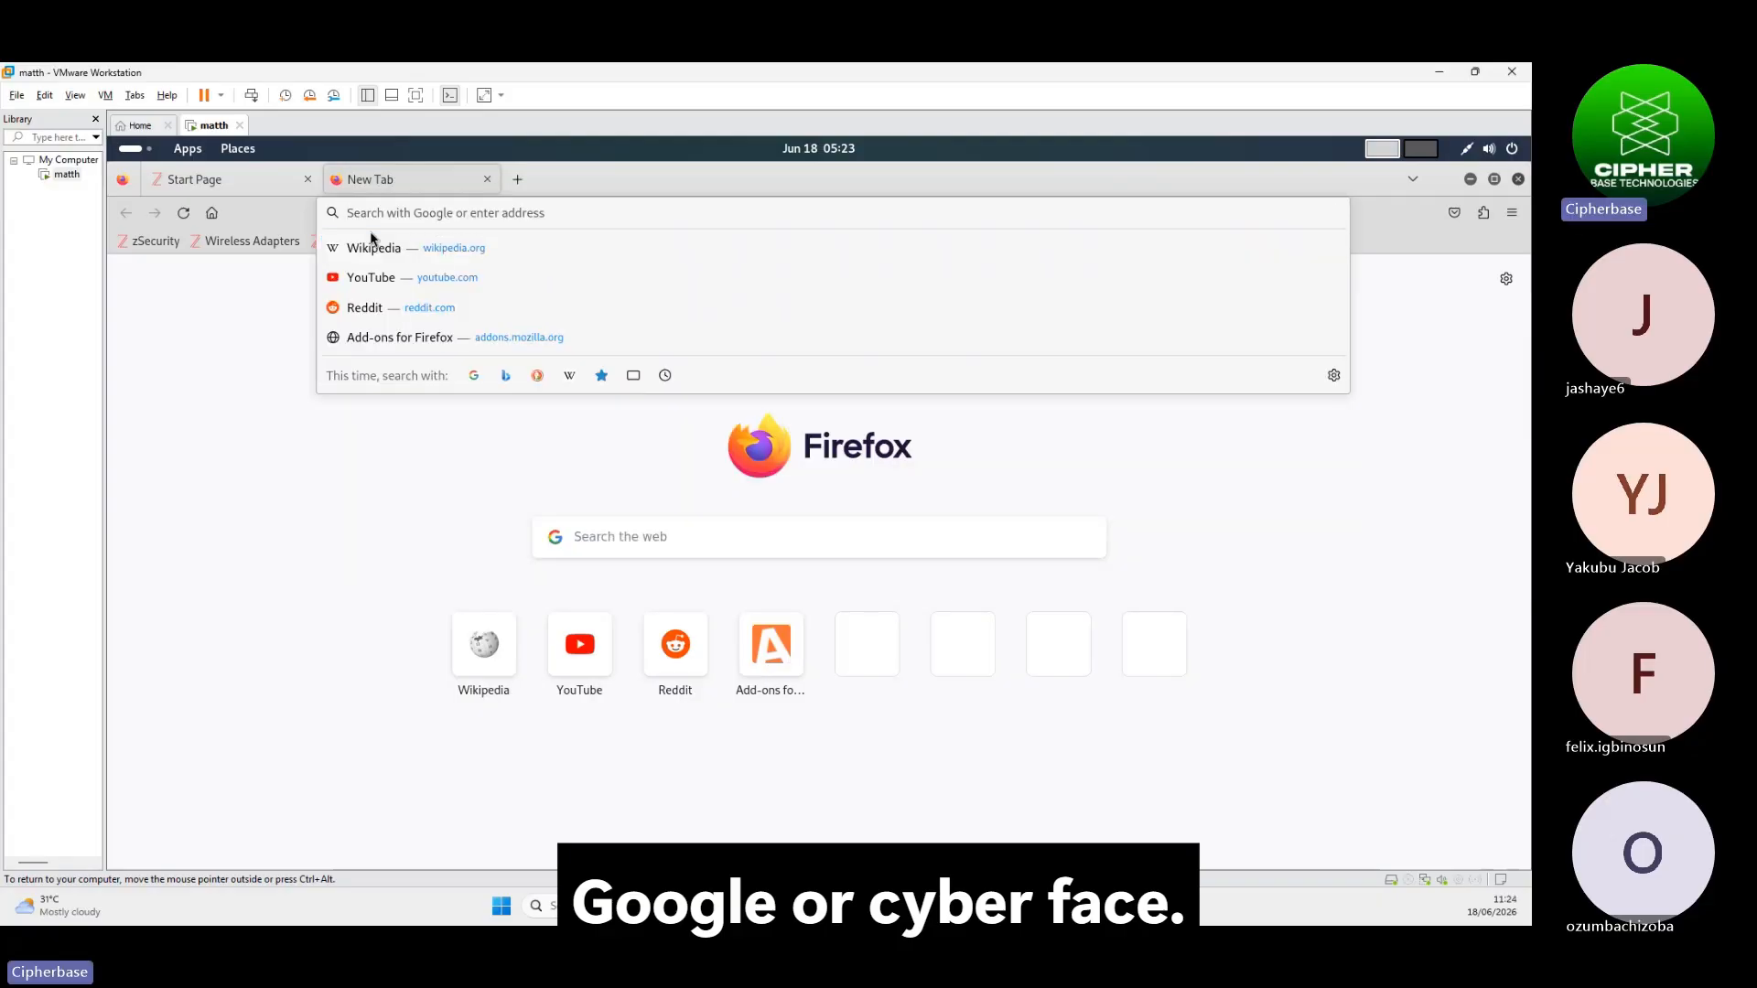
{"action": "type", "text": "ciph"}
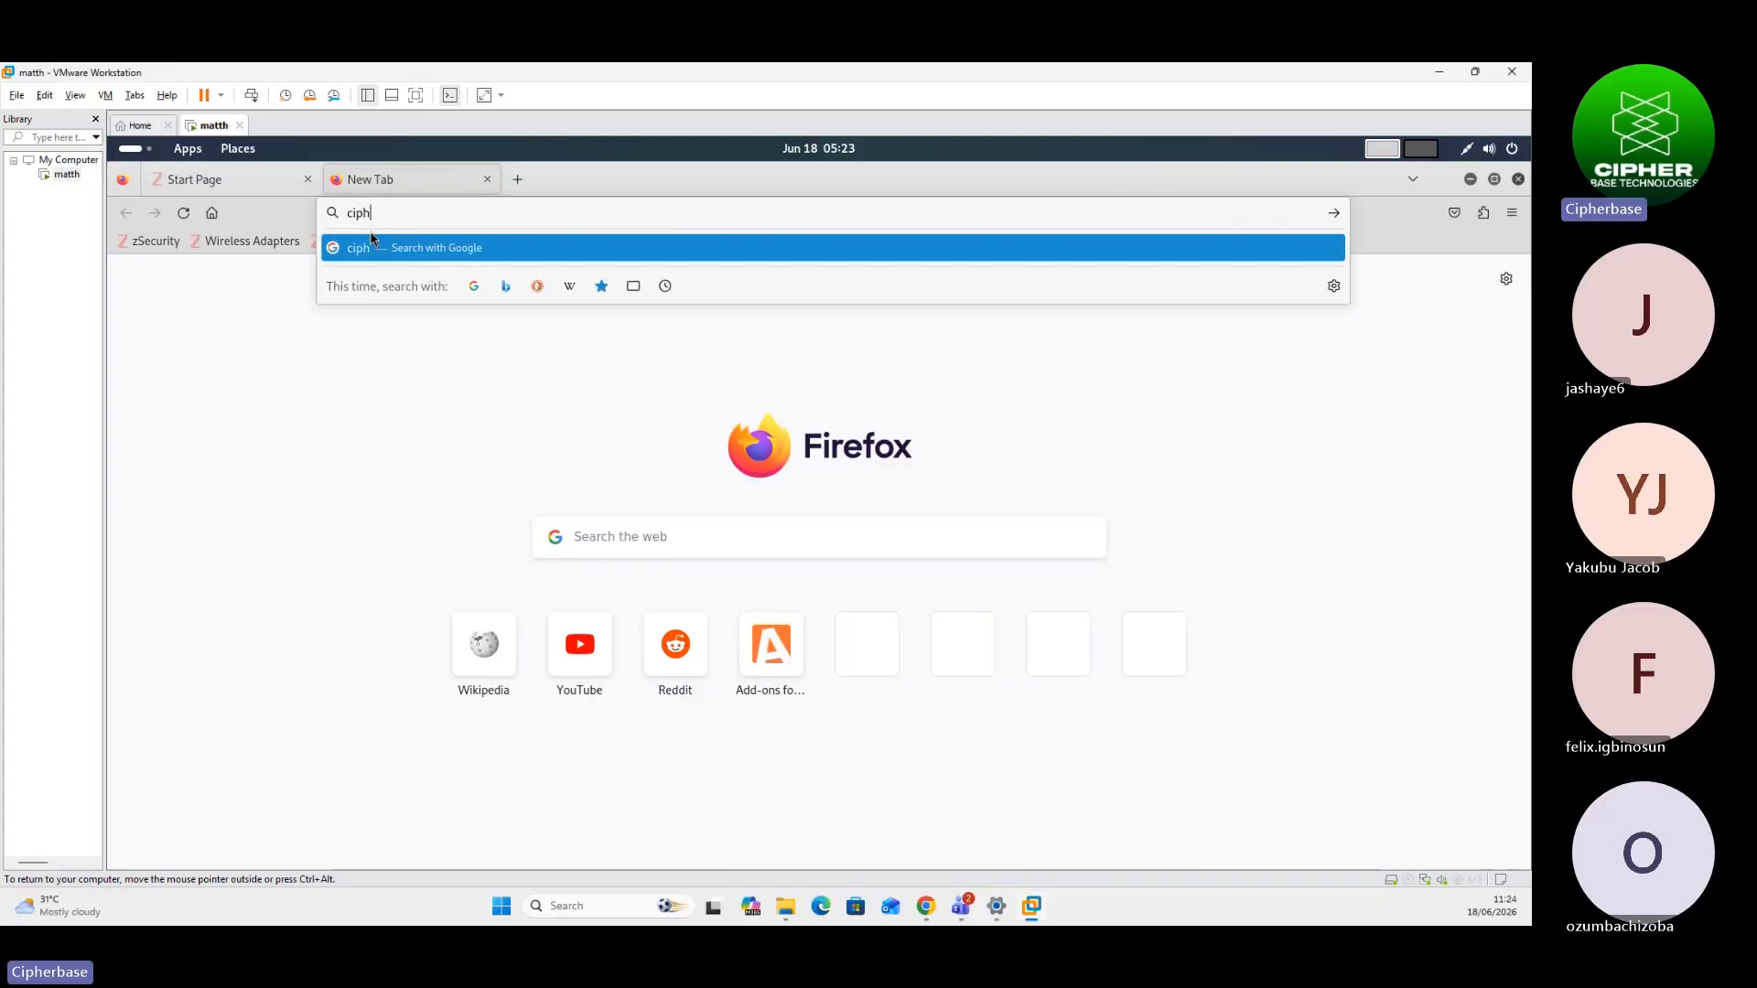
{"action": "type", "text": "erbasetech"}
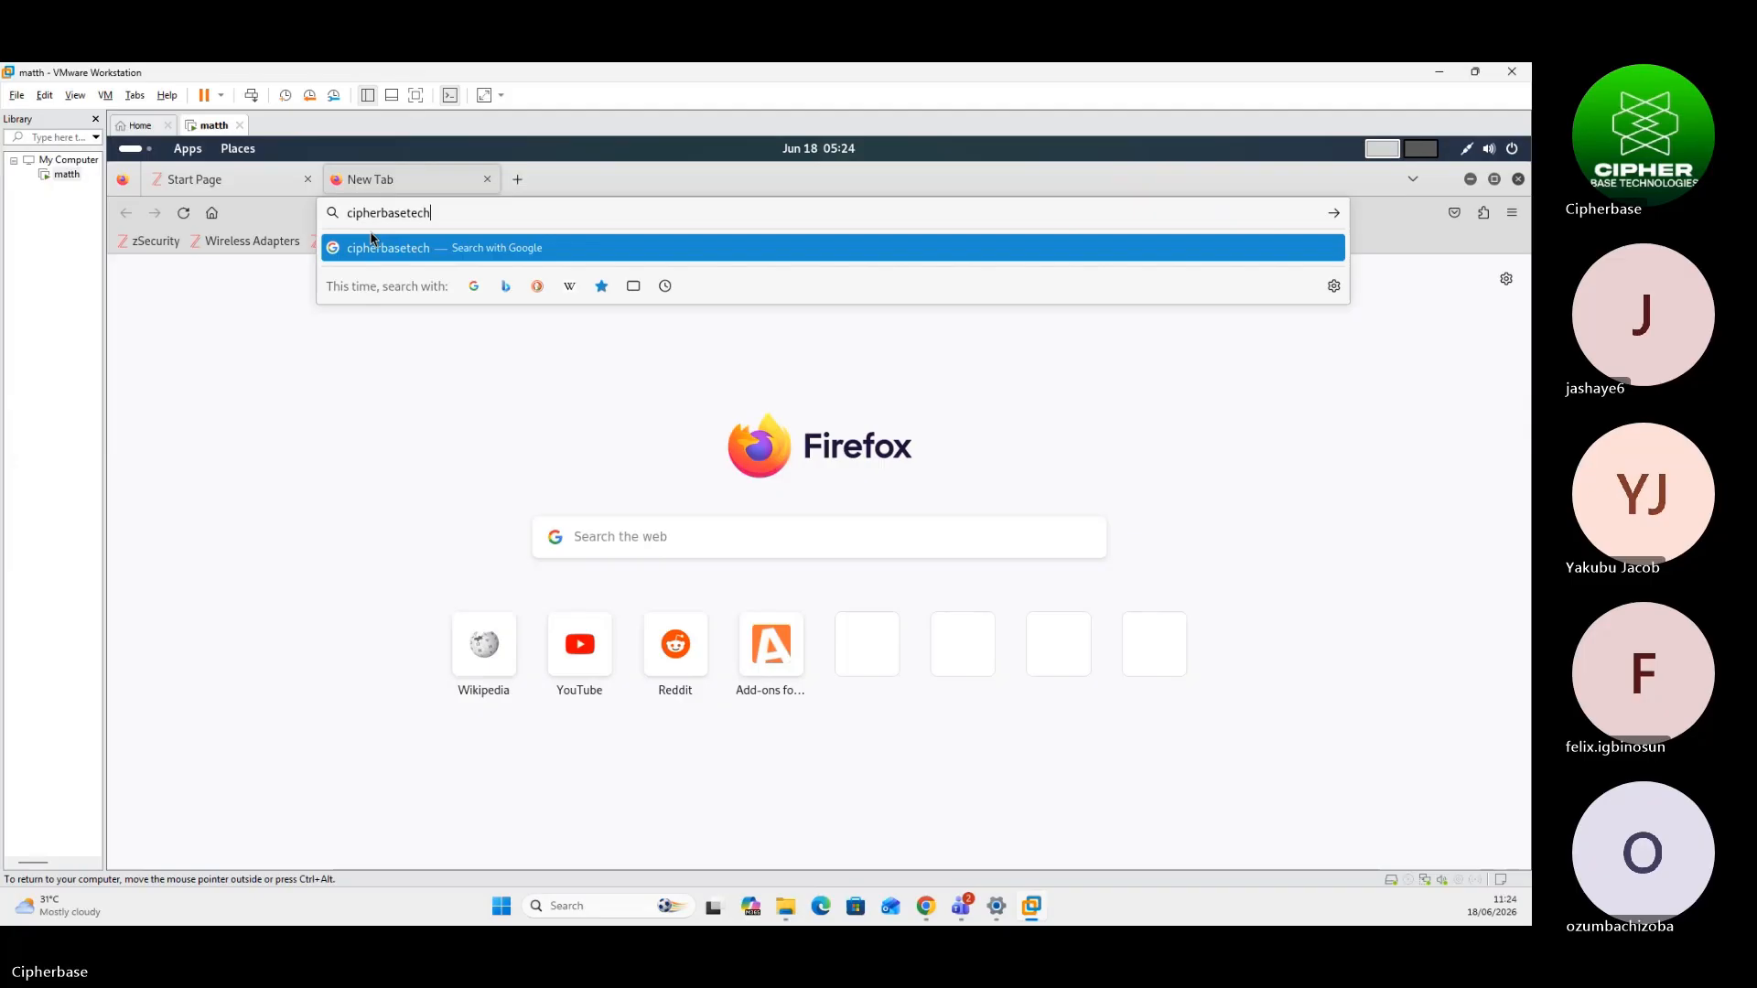
{"action": "type", "text": "nolo"}
{"action": "type", "text": "gies.com"}
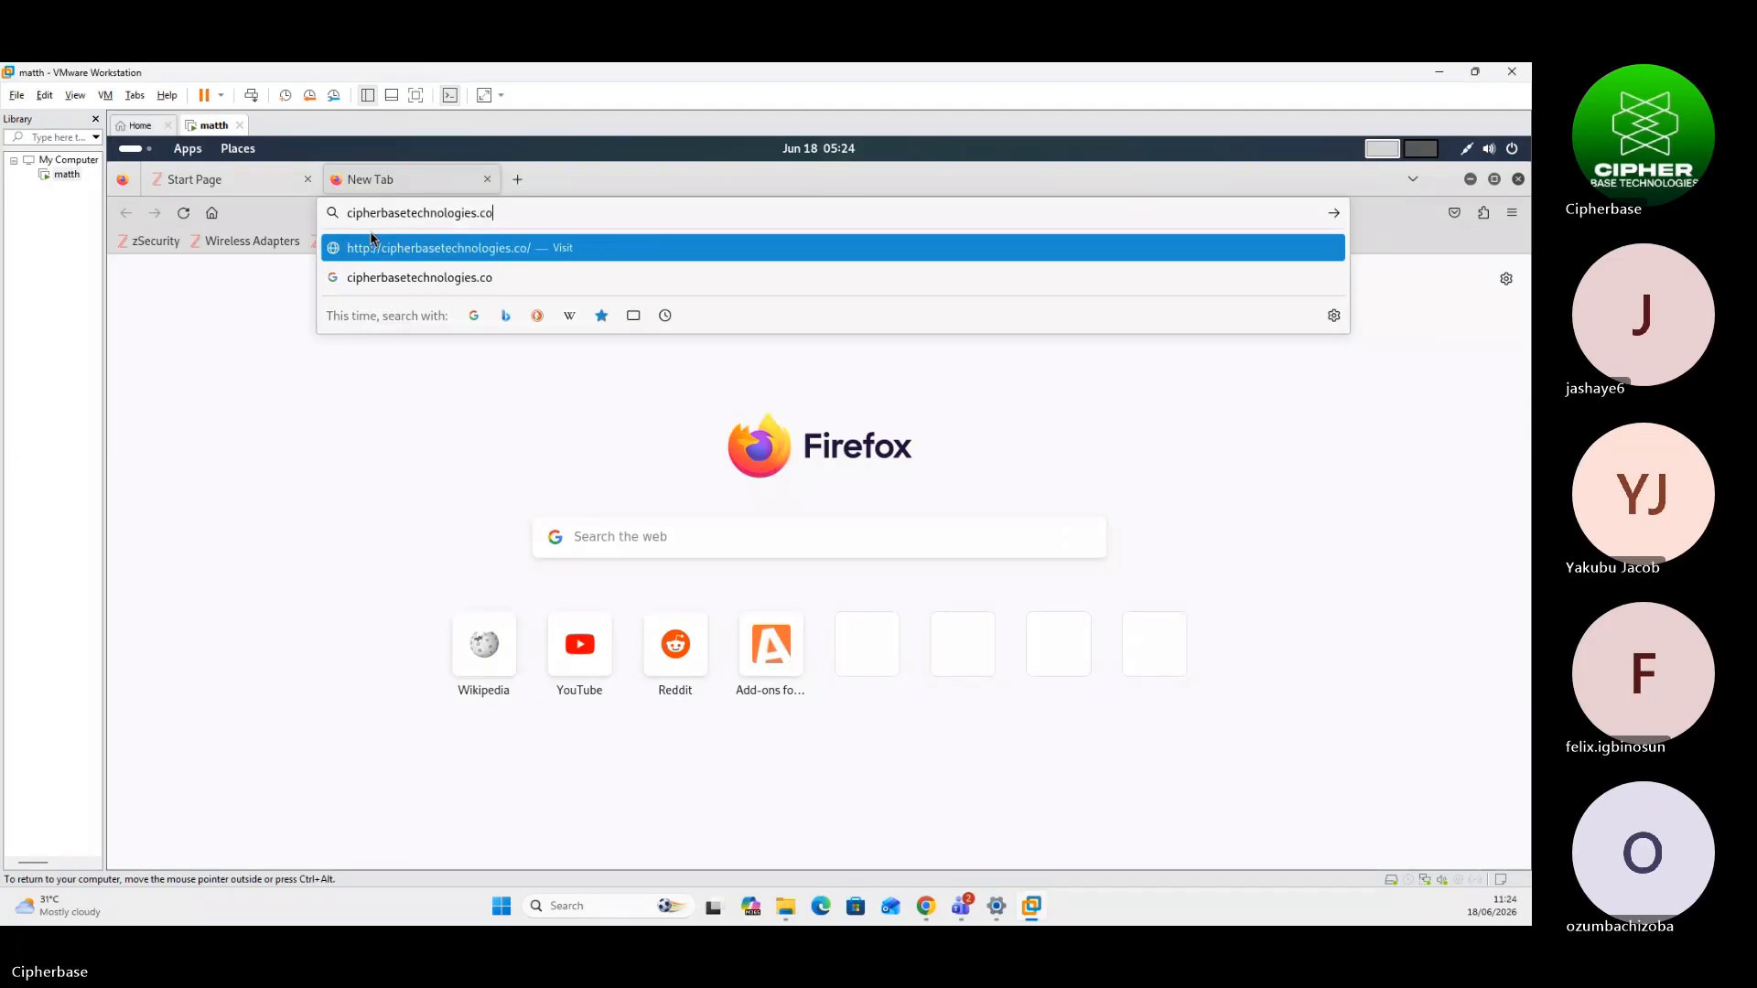
{"action": "key", "text": "Return"}
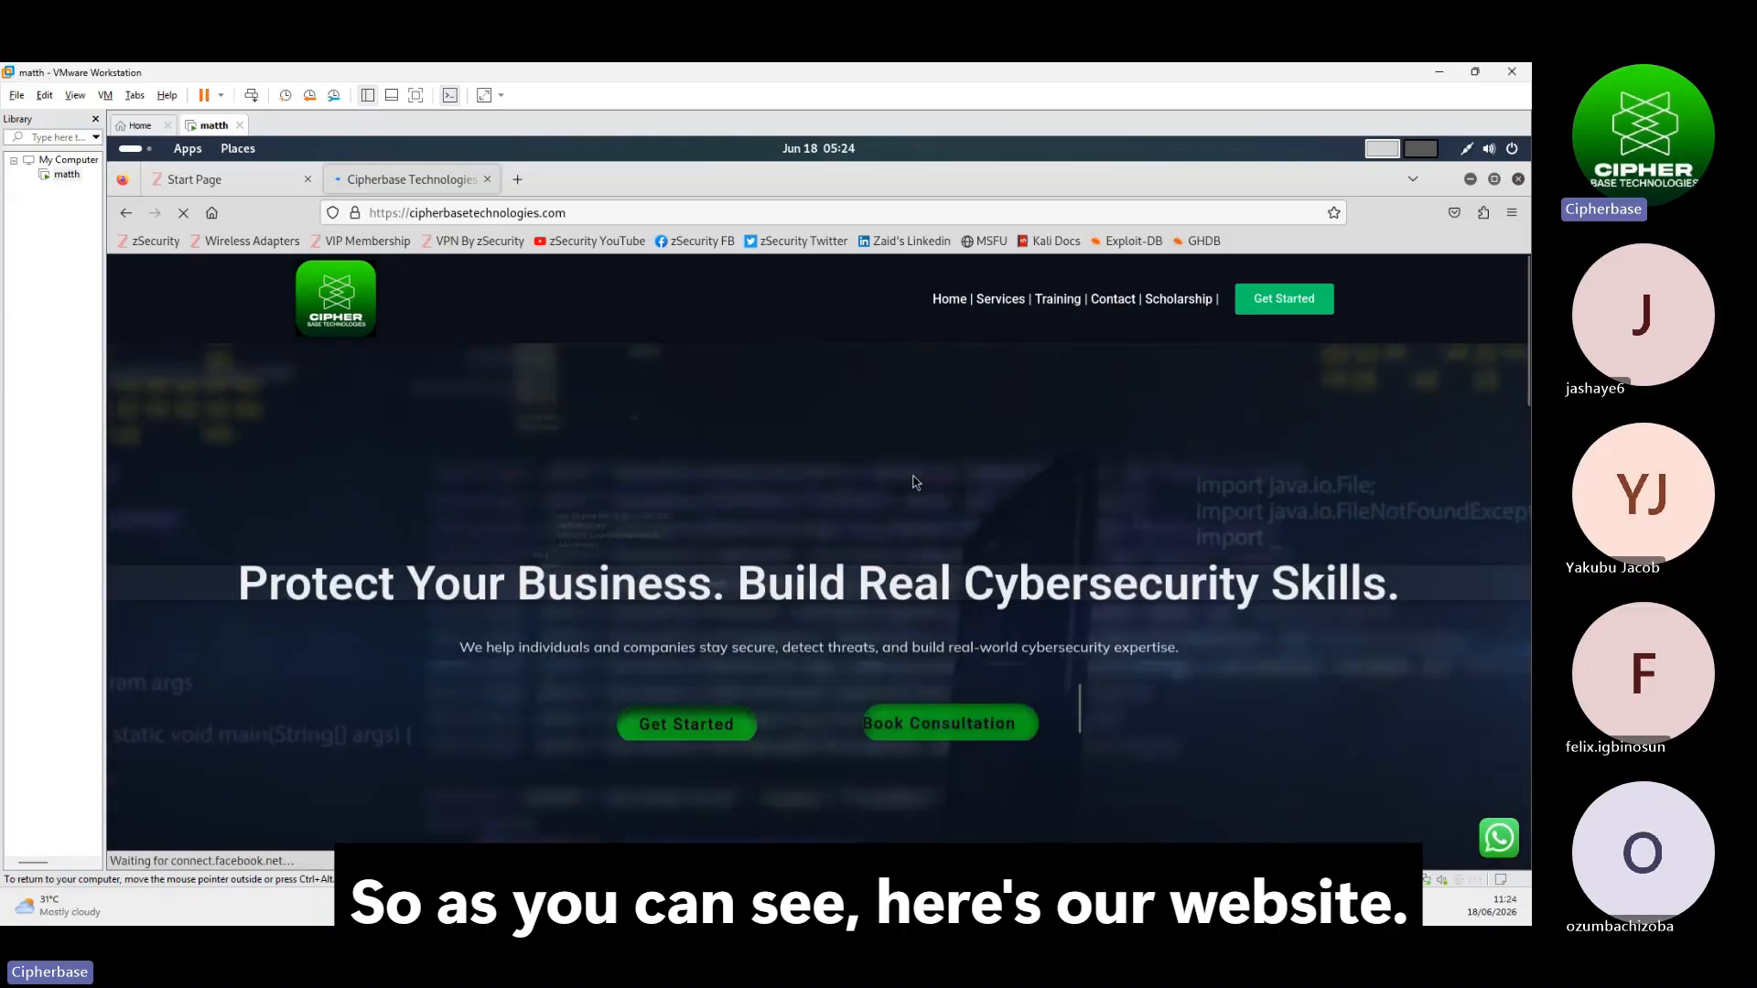
{"action": "scroll", "coordinate": [913, 482], "scroll_direction": "down", "scroll_amount": 5}
{"action": "scroll", "coordinate": [832, 502], "scroll_direction": "up", "scroll_amount": 4}
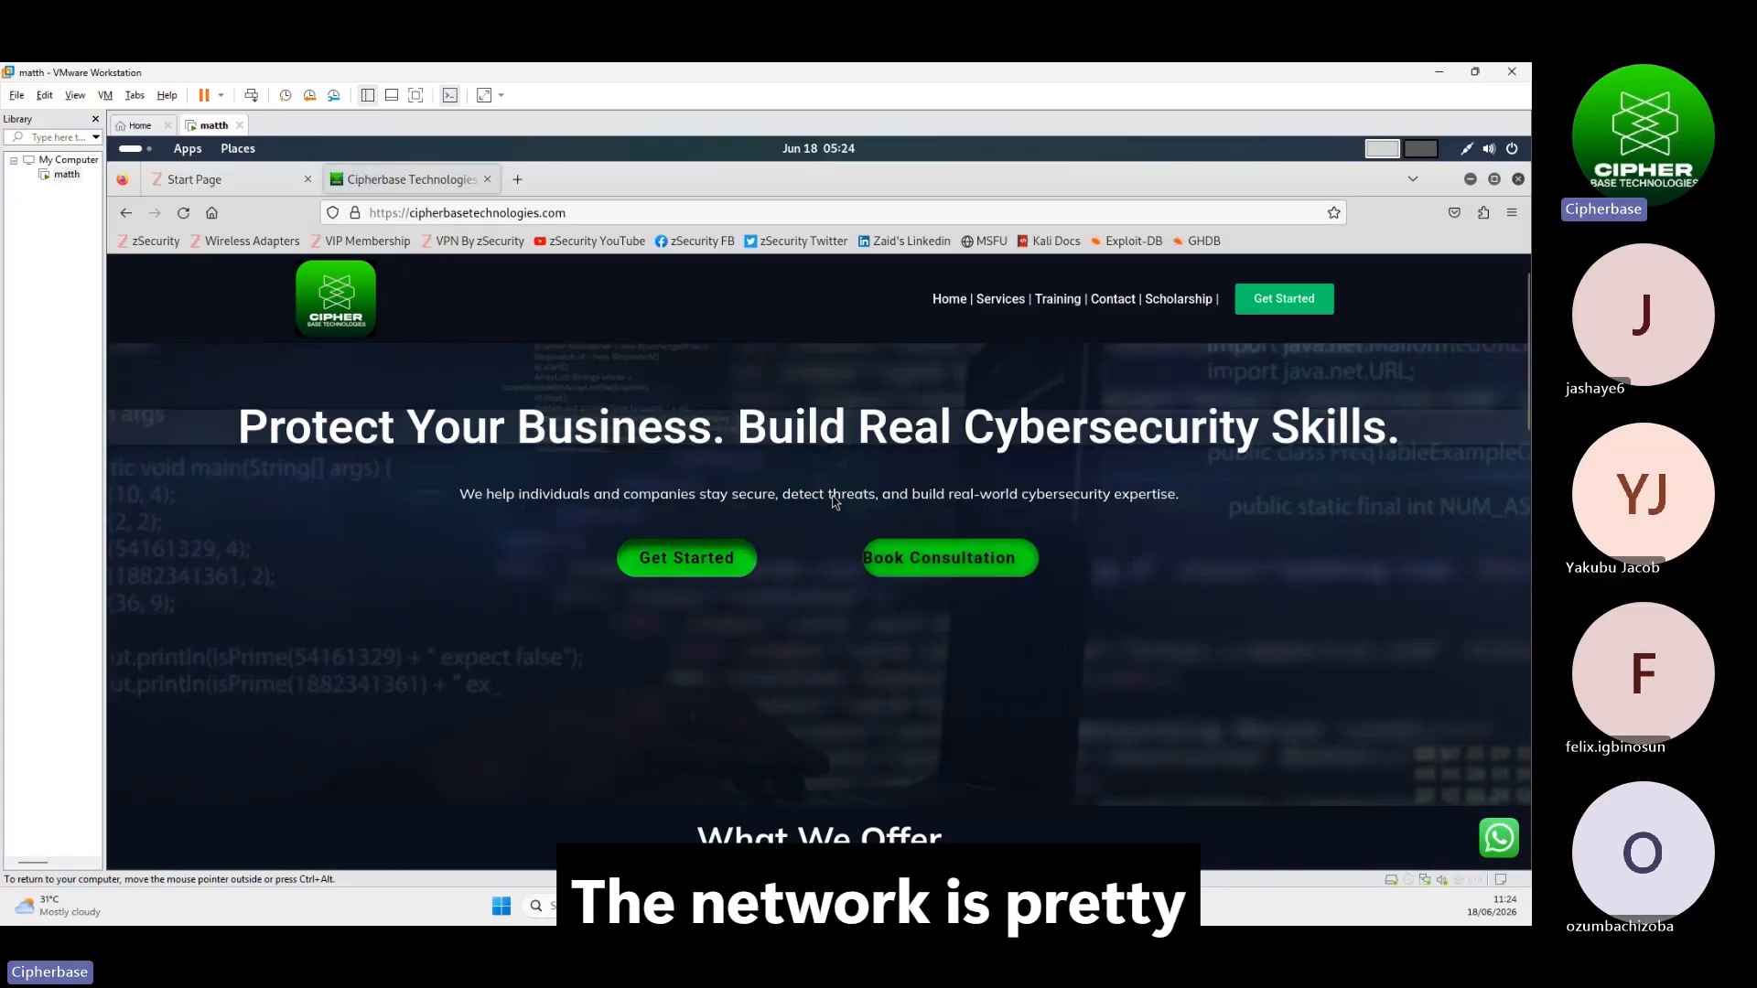
{"action": "scroll", "coordinate": [819, 500], "scroll_direction": "down", "scroll_amount": 3}
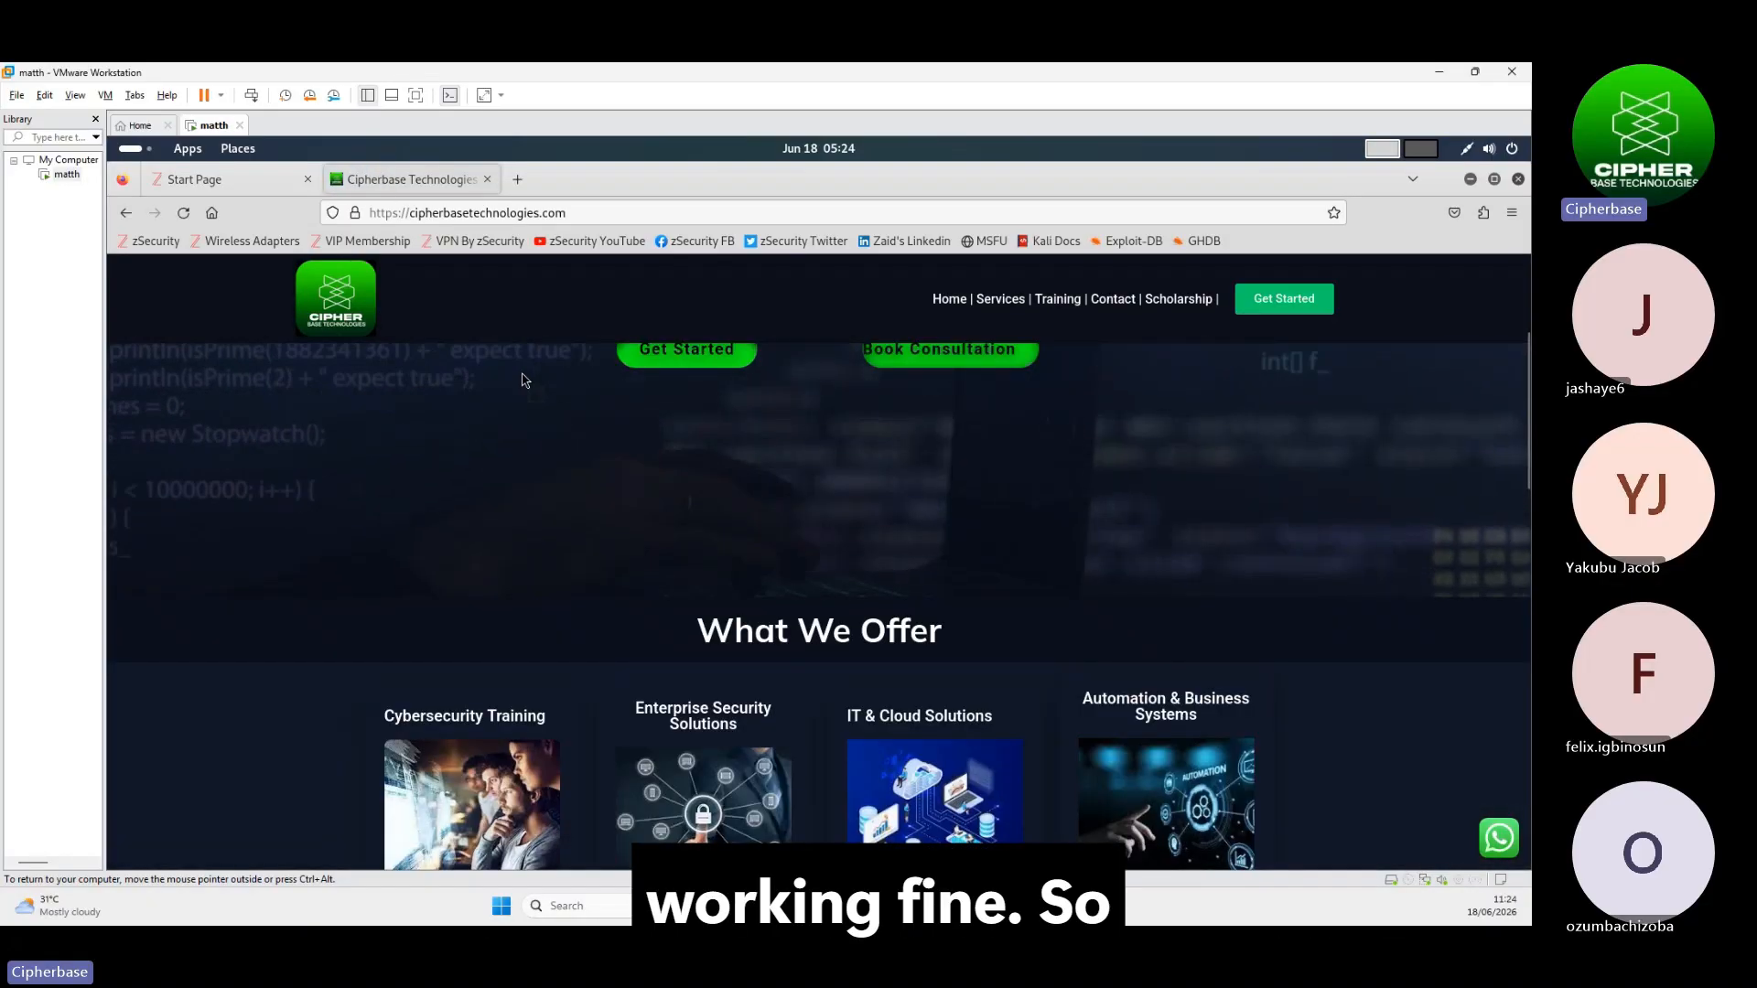
{"action": "left_click", "coordinate": [1518, 180]}
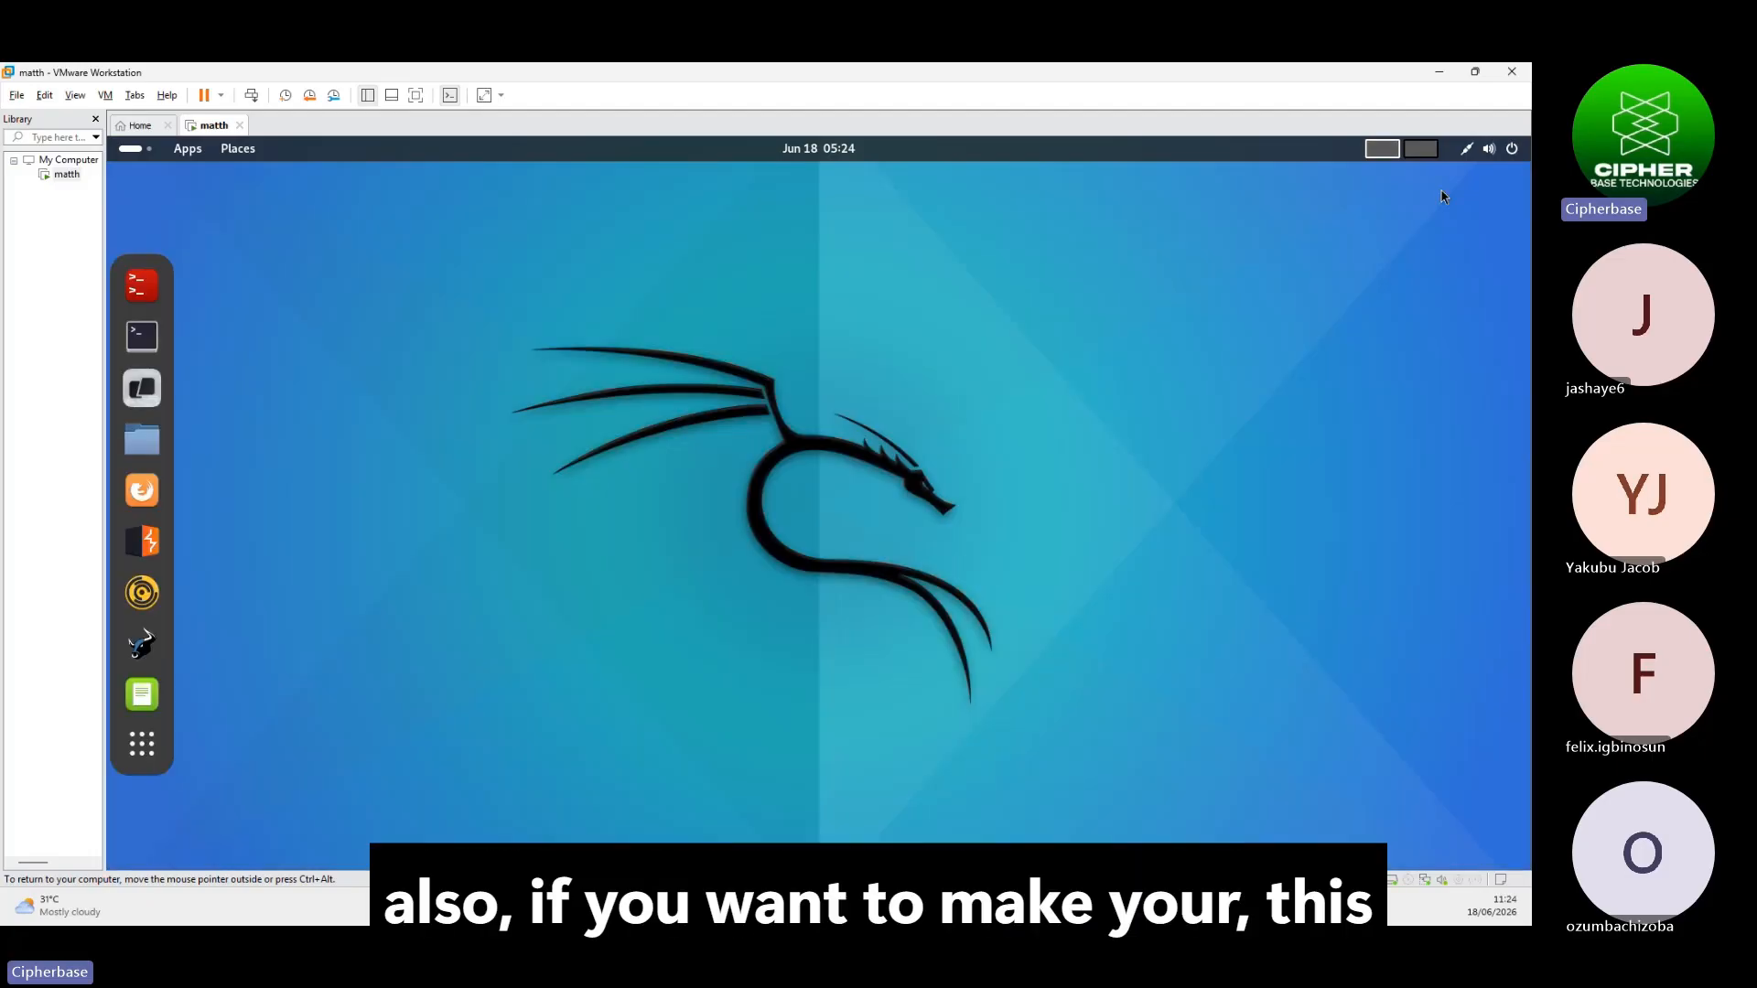
{"action": "left_click", "coordinate": [143, 303]}
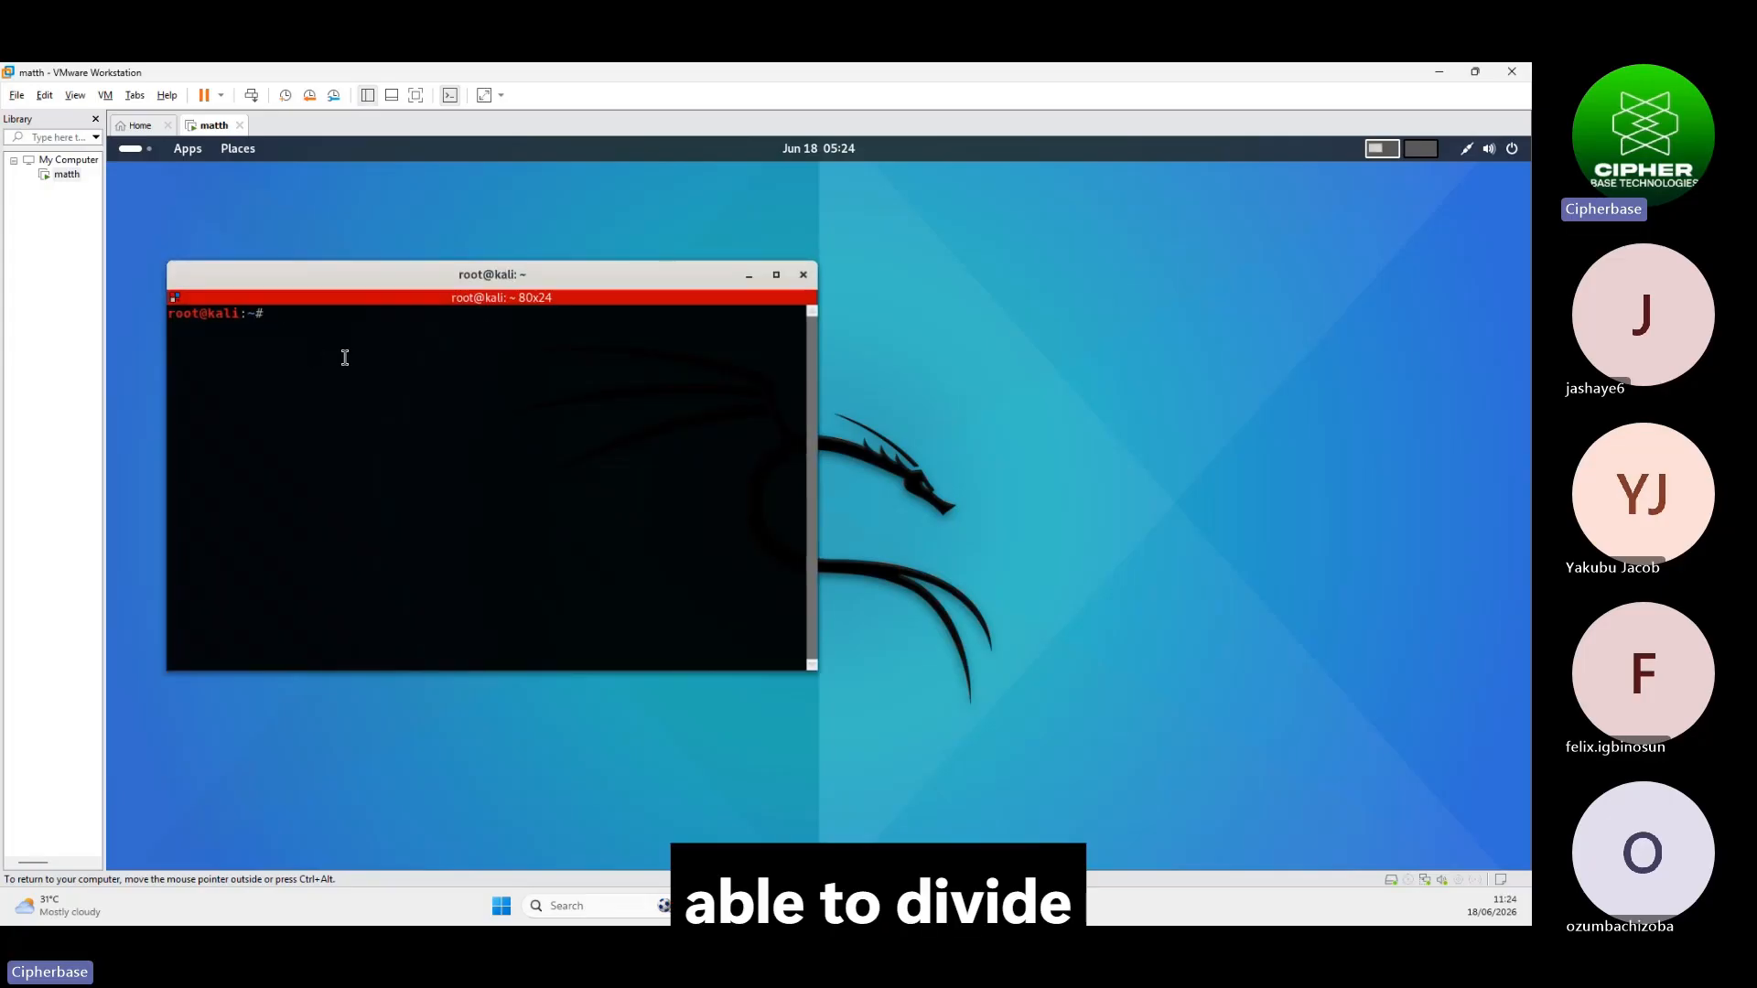
{"action": "left_click", "coordinate": [778, 276]}
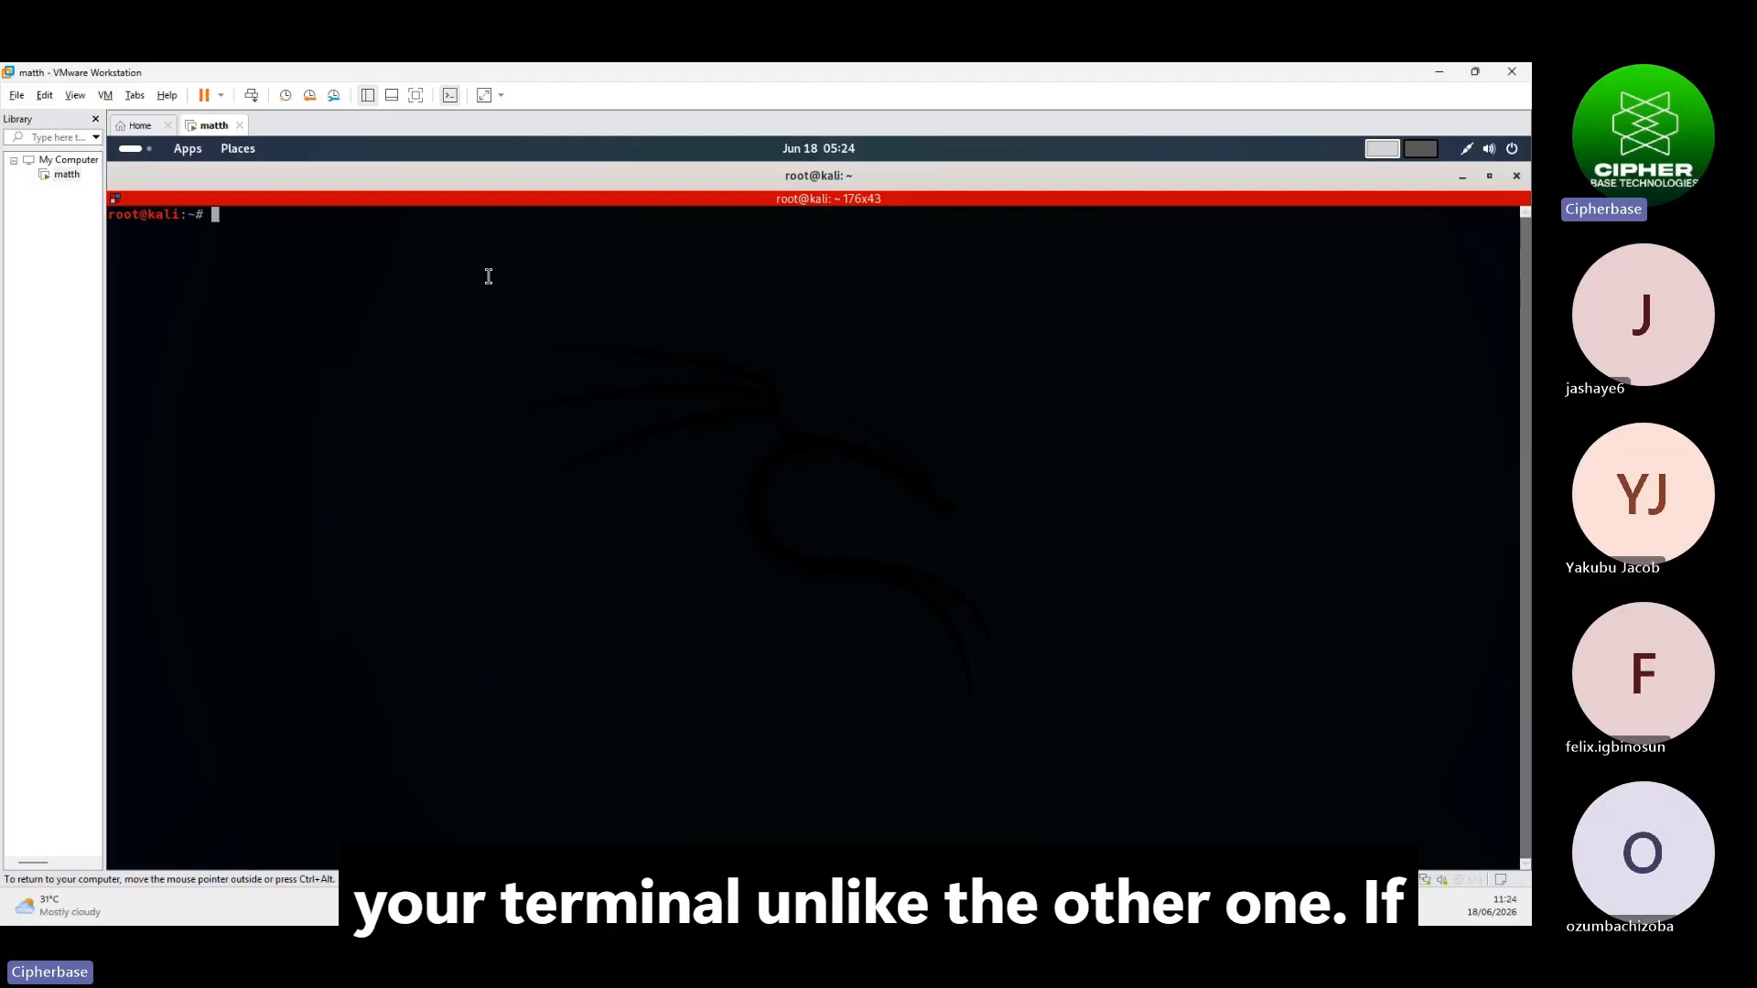
{"action": "right_click", "coordinate": [523, 286]}
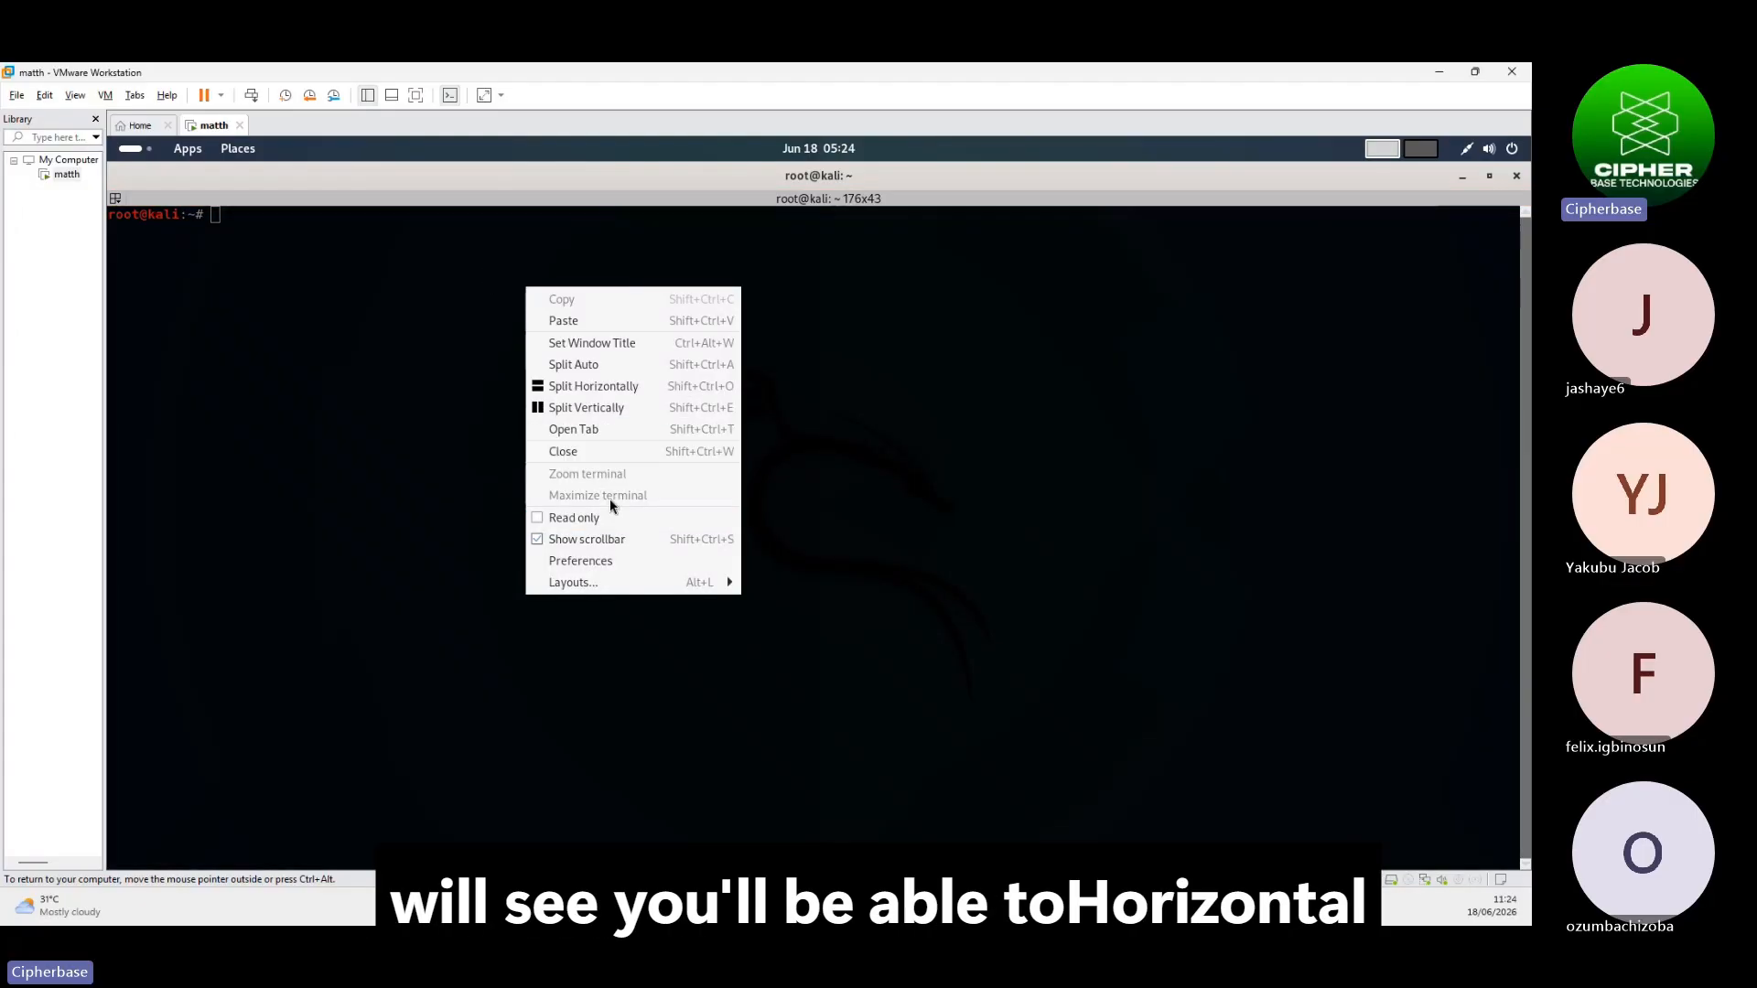
{"action": "left_click", "coordinate": [593, 386]}
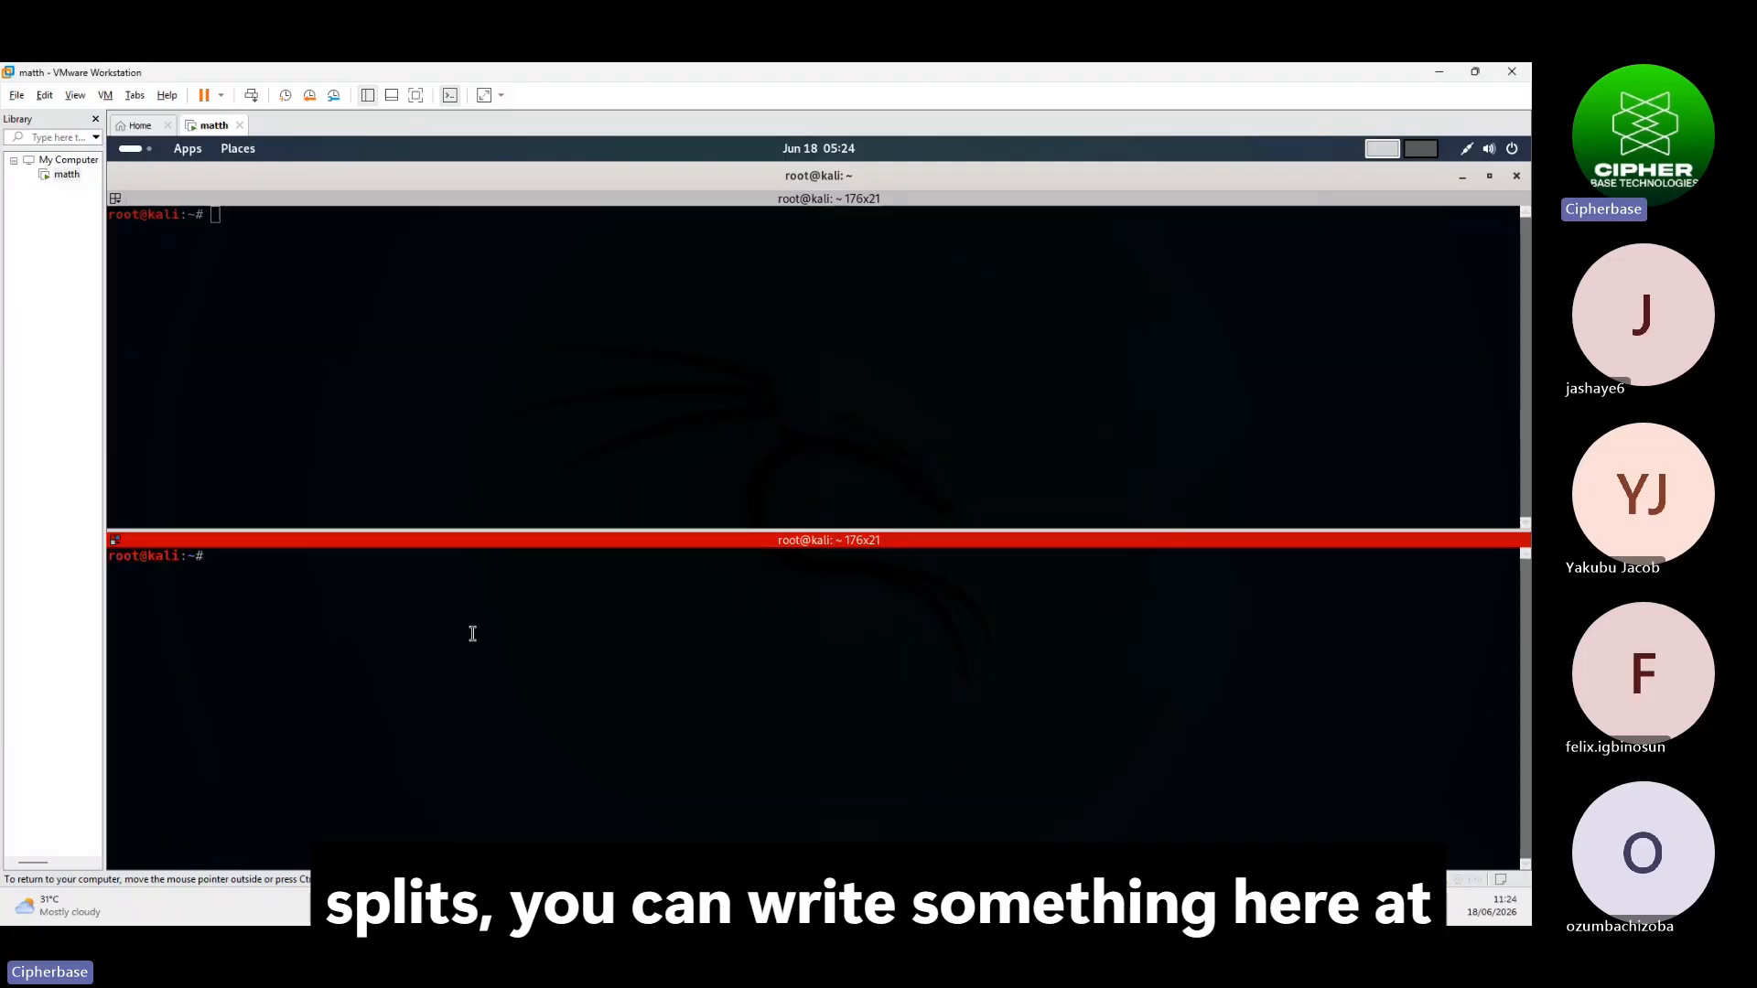
{"action": "type", "text": "fdvdfav"}
{"action": "left_click", "coordinate": [255, 353]}
{"action": "type", "text": "sdcsdc"}
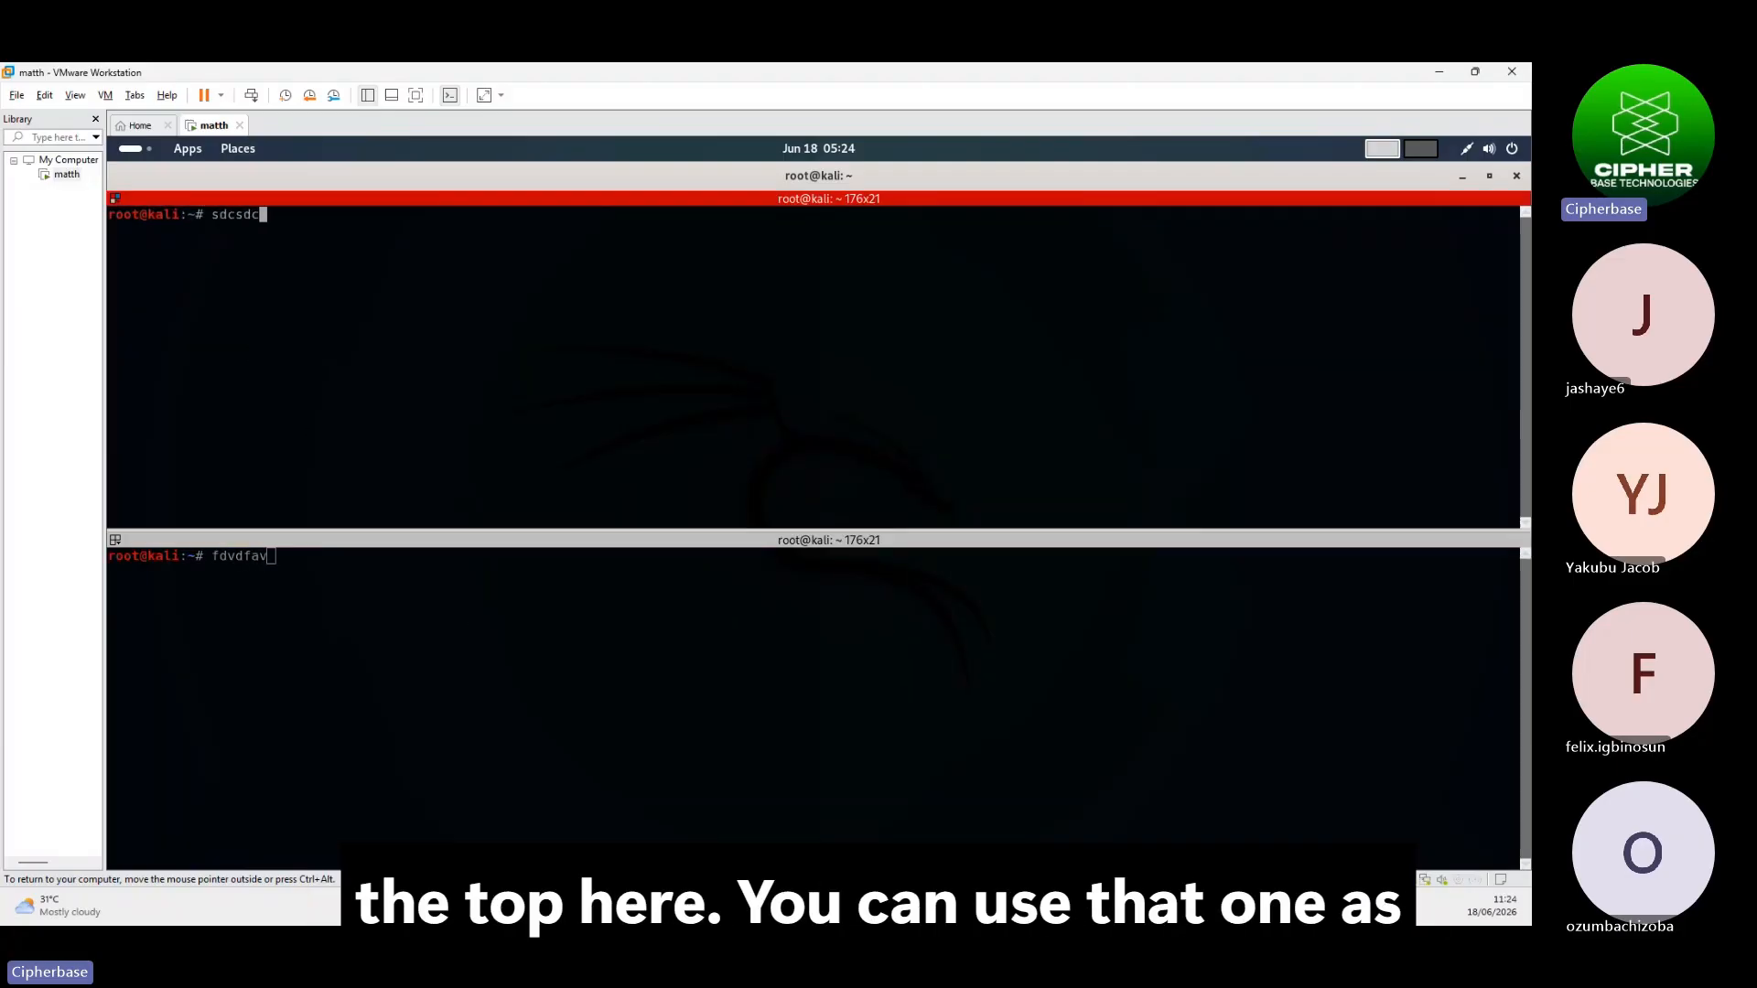
{"action": "type", "text": "sadcds"}
{"action": "right_click", "coordinate": [769, 378]}
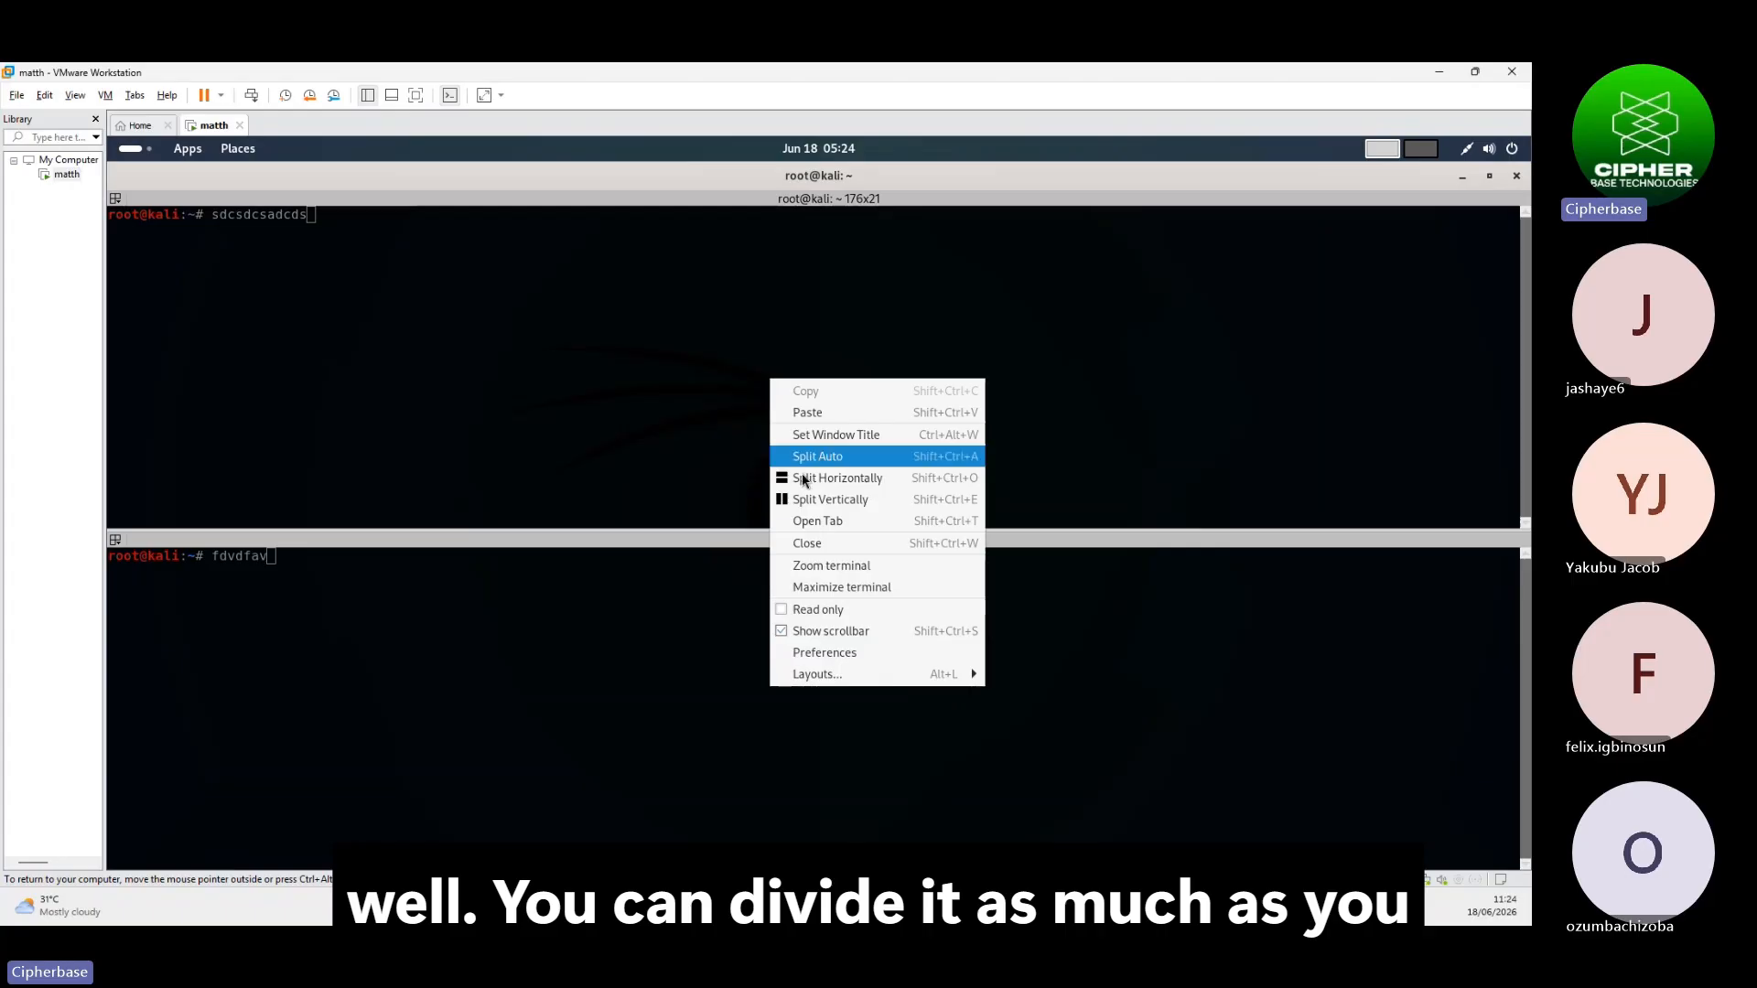
{"action": "left_click", "coordinate": [847, 504]}
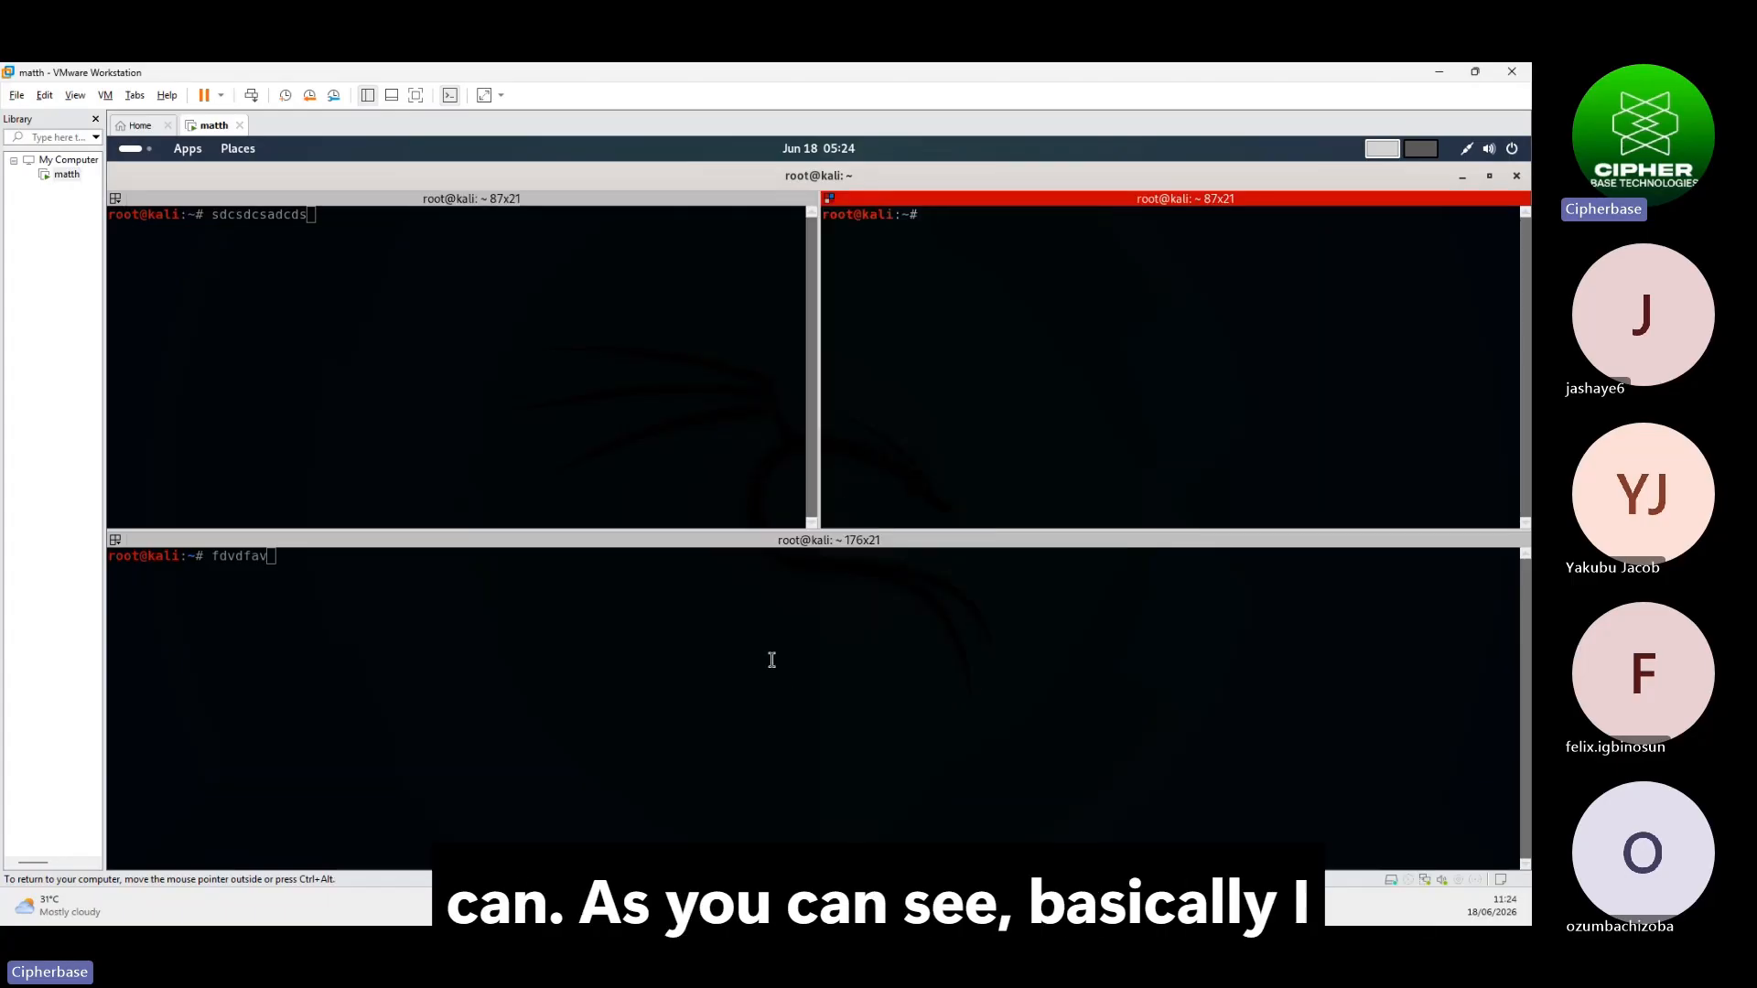
{"action": "right_click", "coordinate": [772, 659]}
{"action": "left_click", "coordinate": [837, 479]}
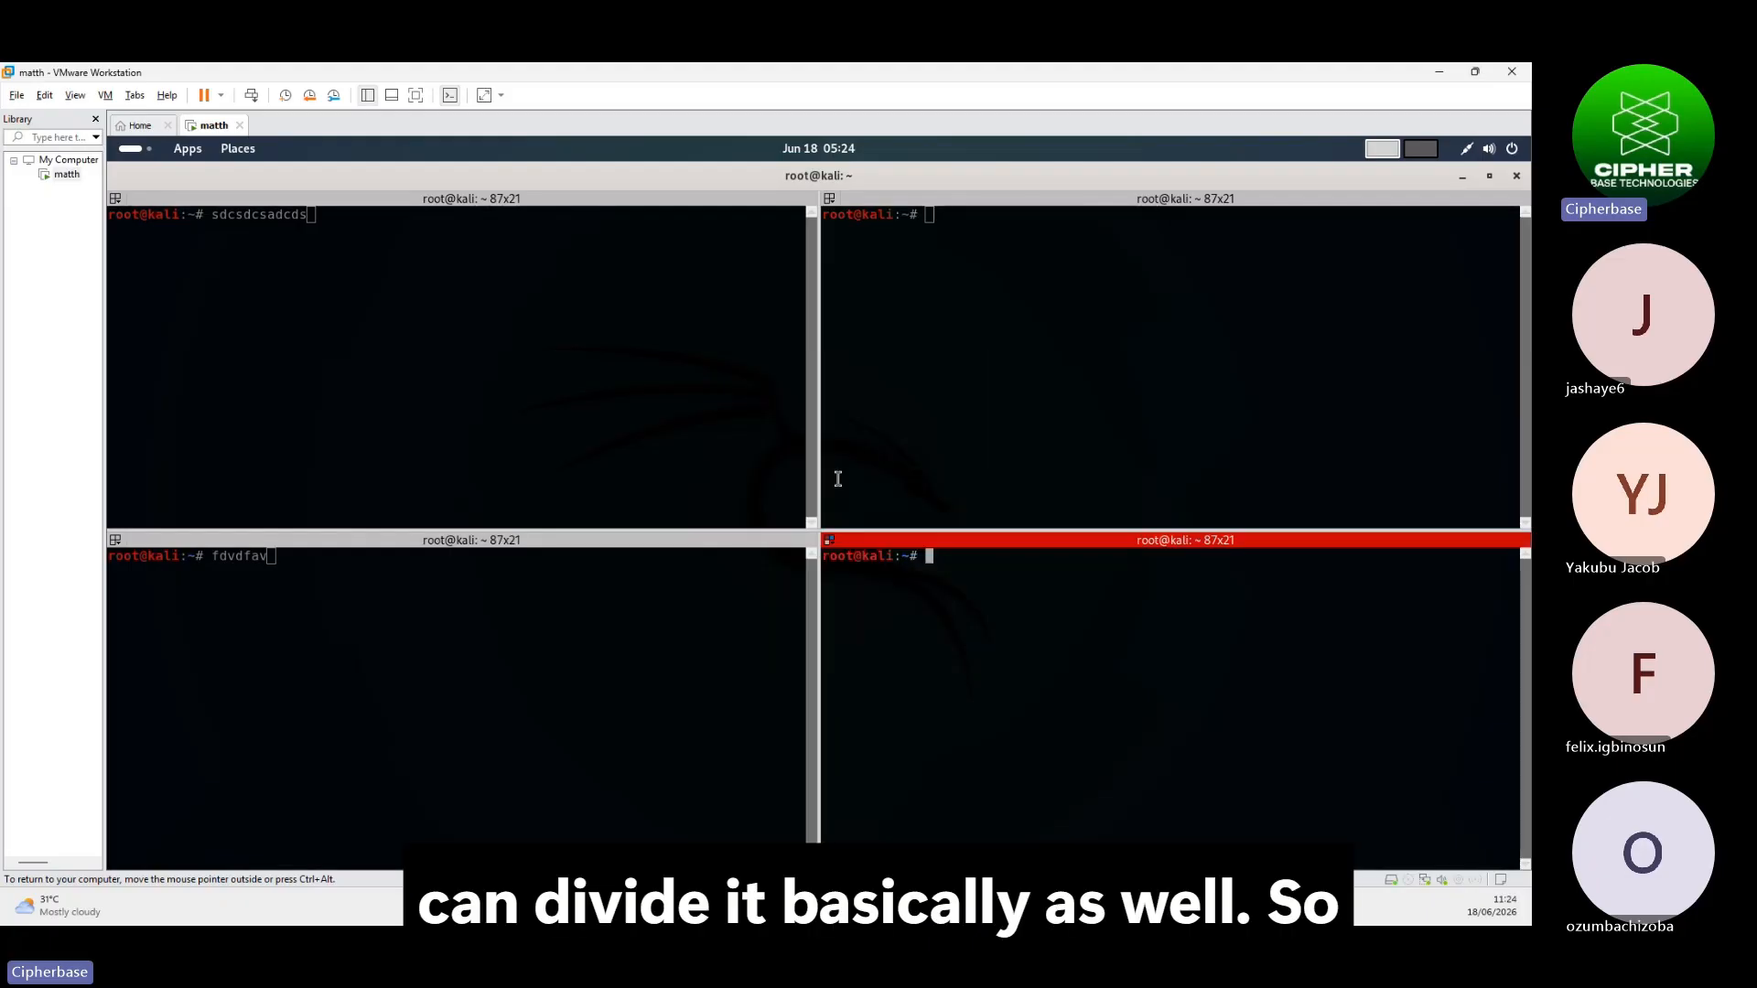
{"action": "left_click", "coordinate": [1516, 178]}
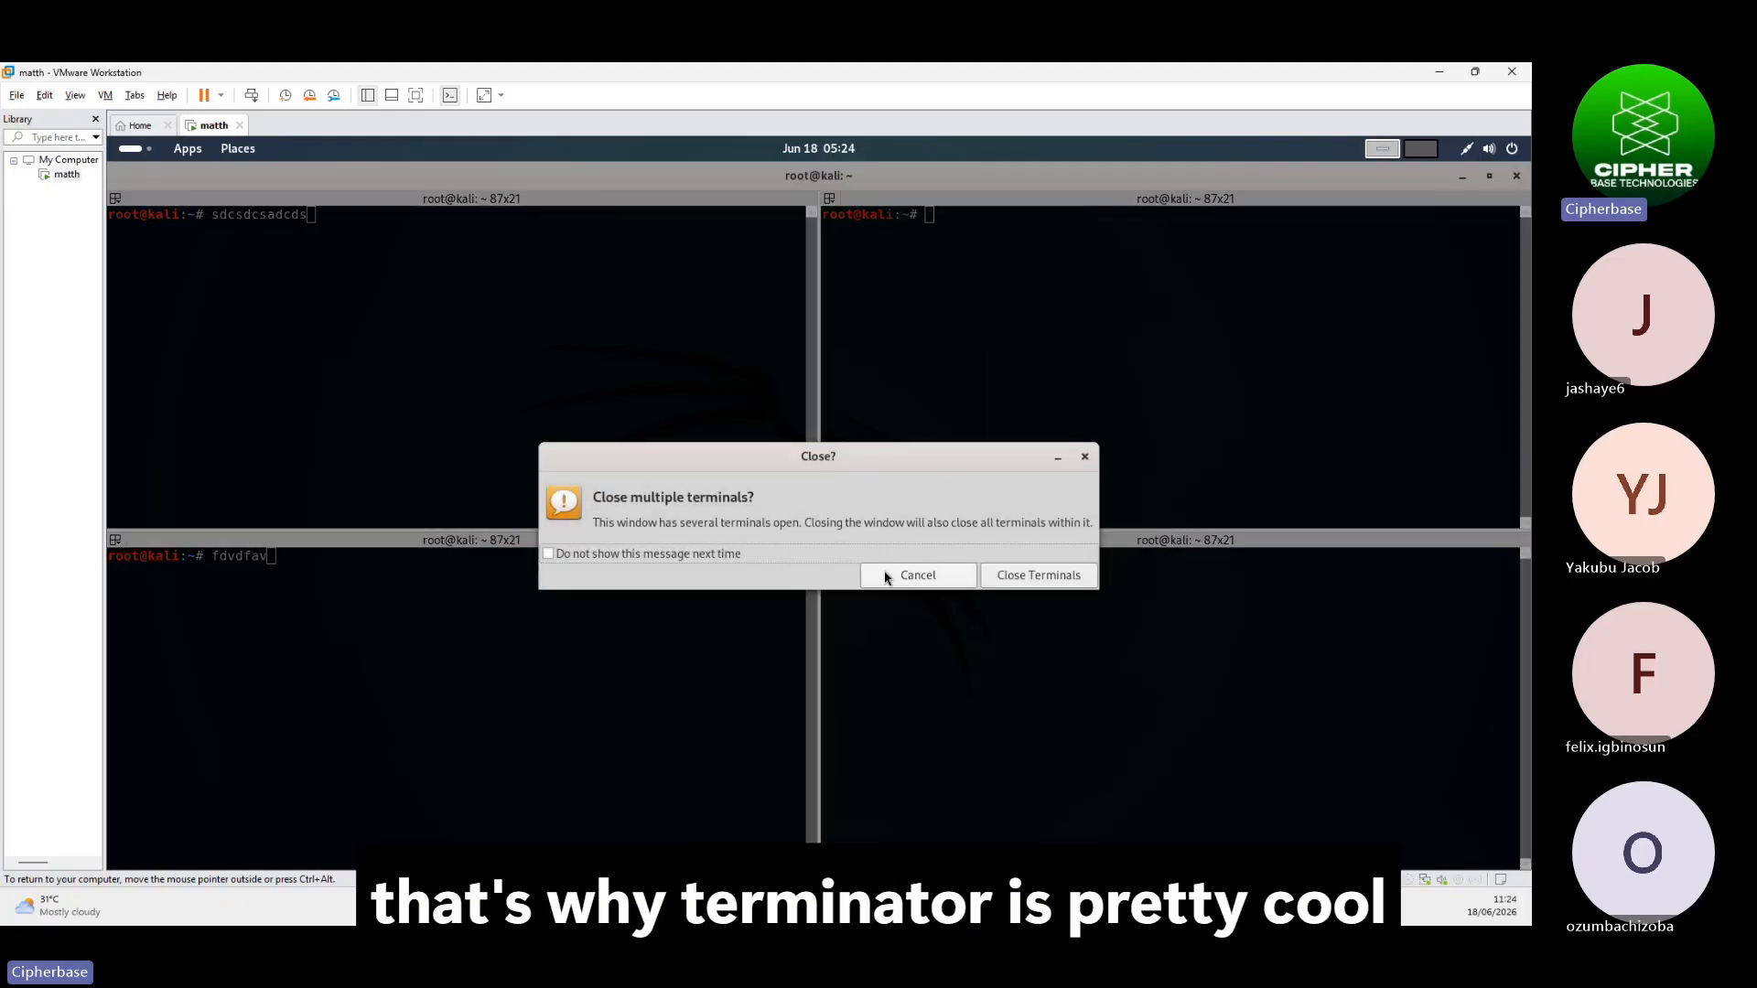
{"action": "left_click", "coordinate": [1034, 573]}
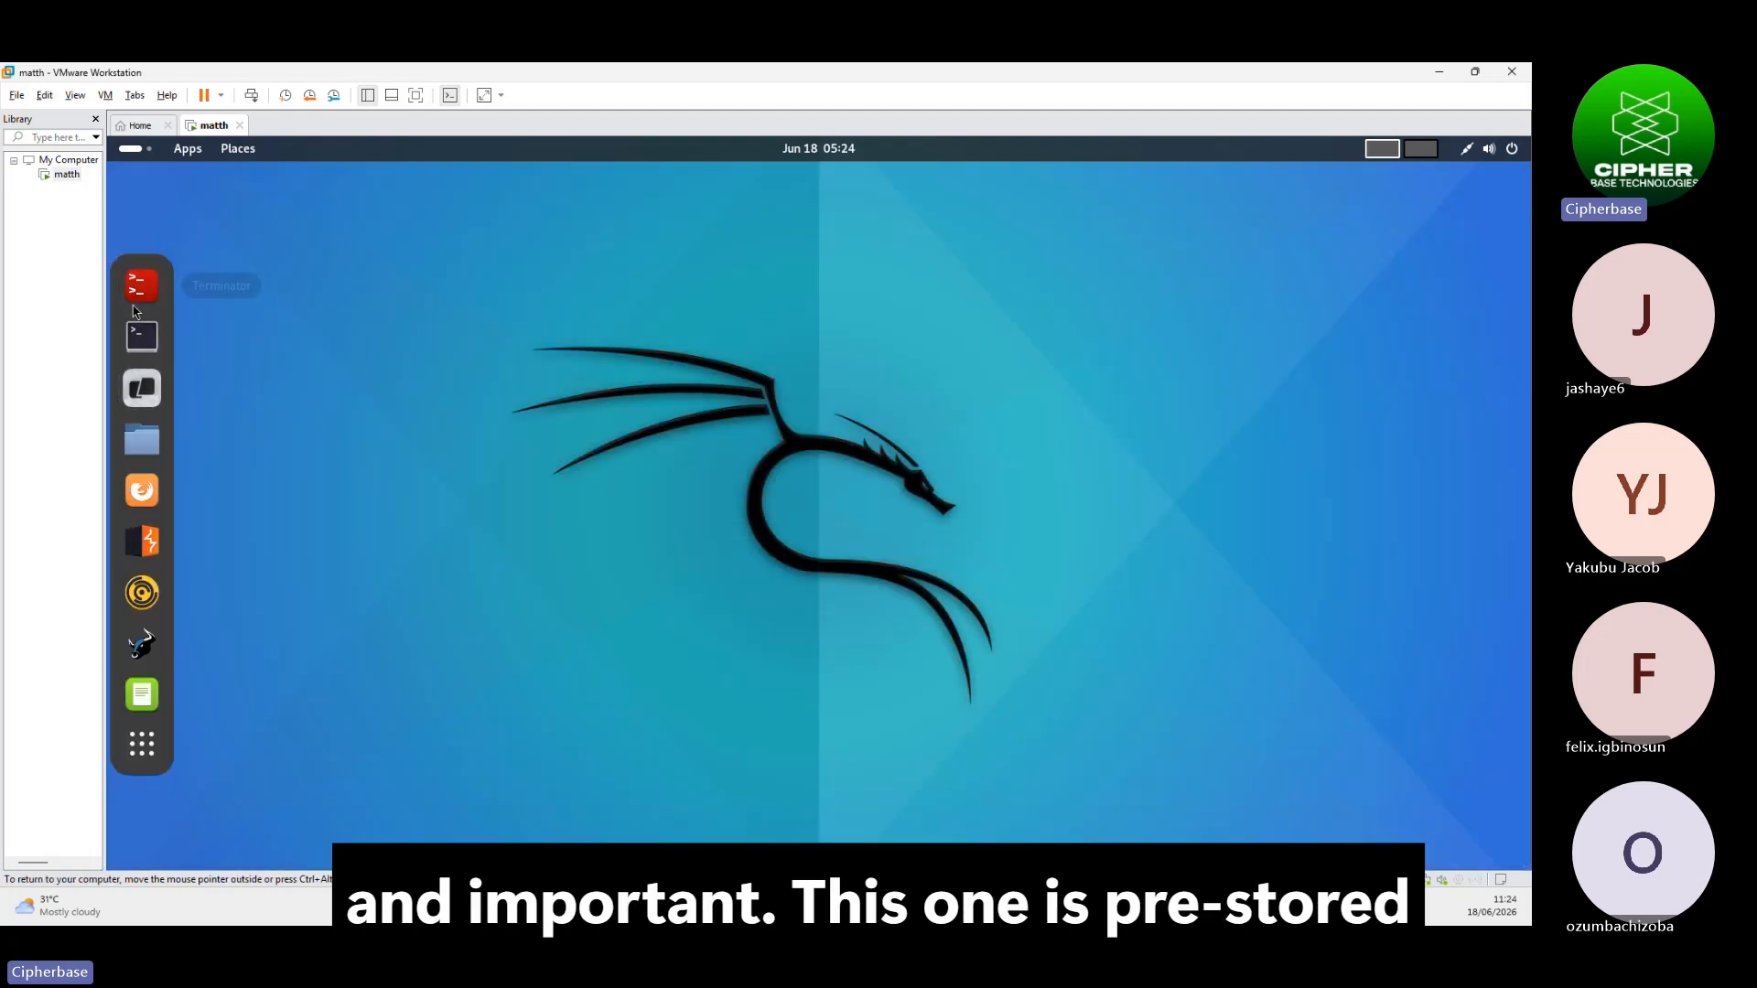
{"action": "left_click", "coordinate": [150, 354]}
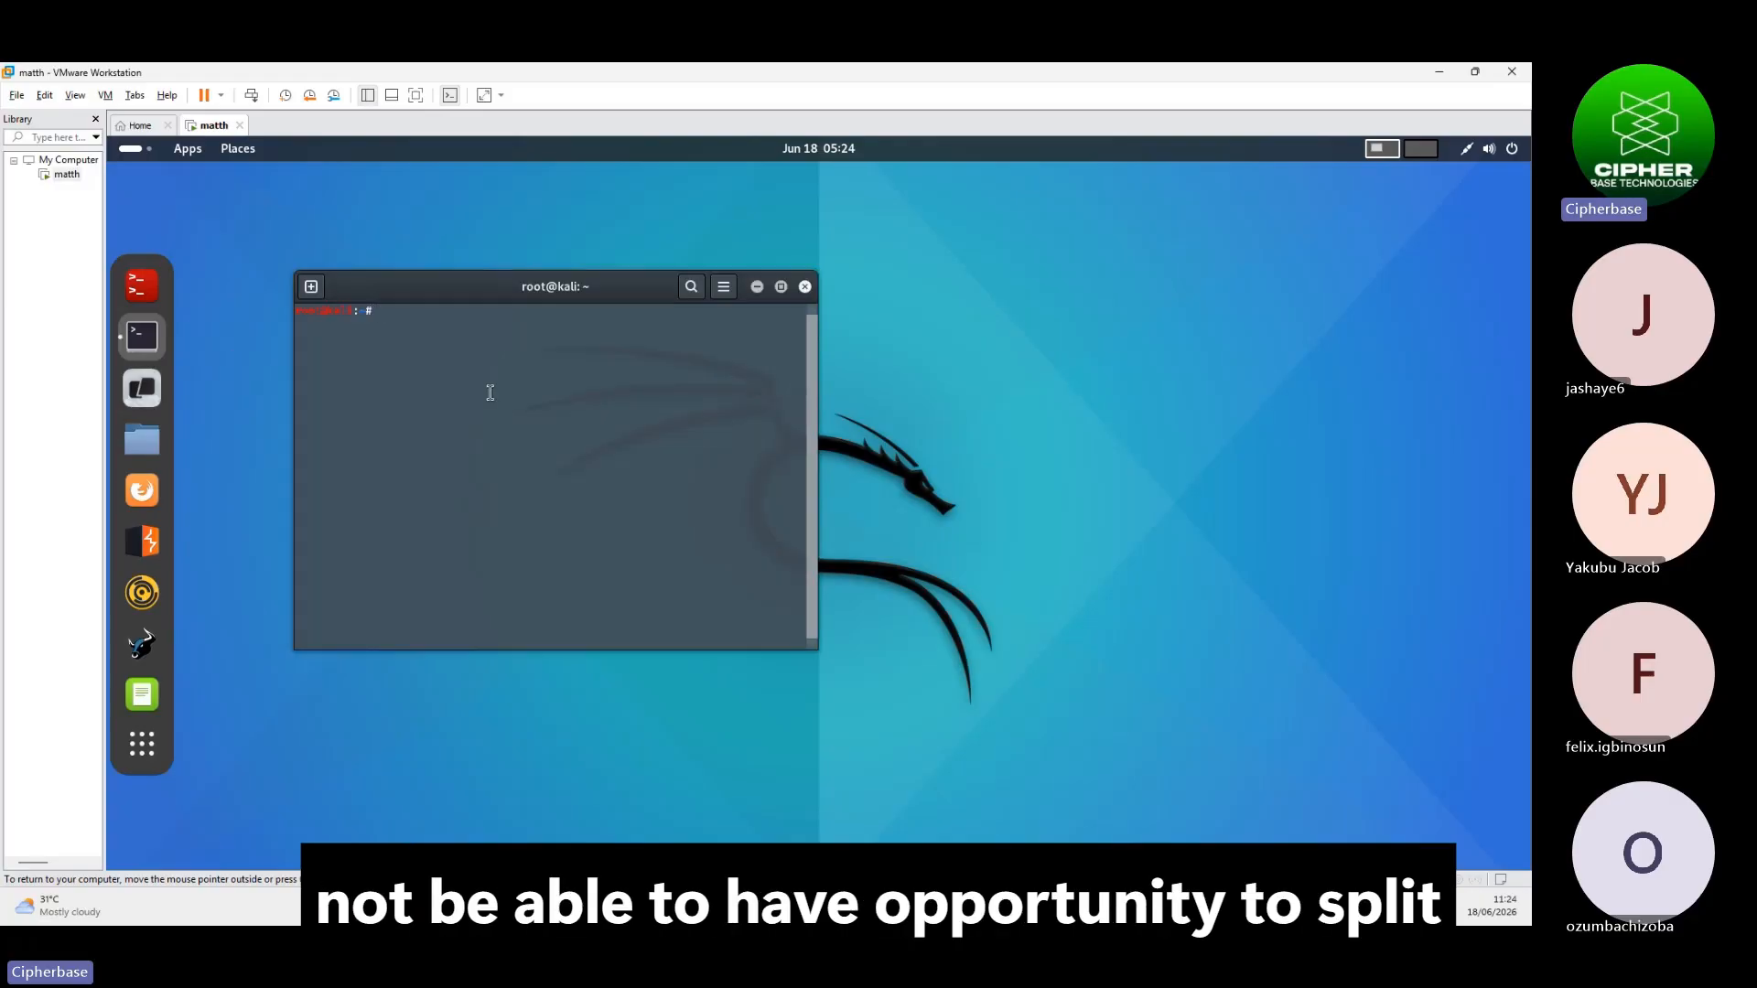
{"action": "type", "text": "asxsa"}
{"action": "right_click", "coordinate": [510, 388]}
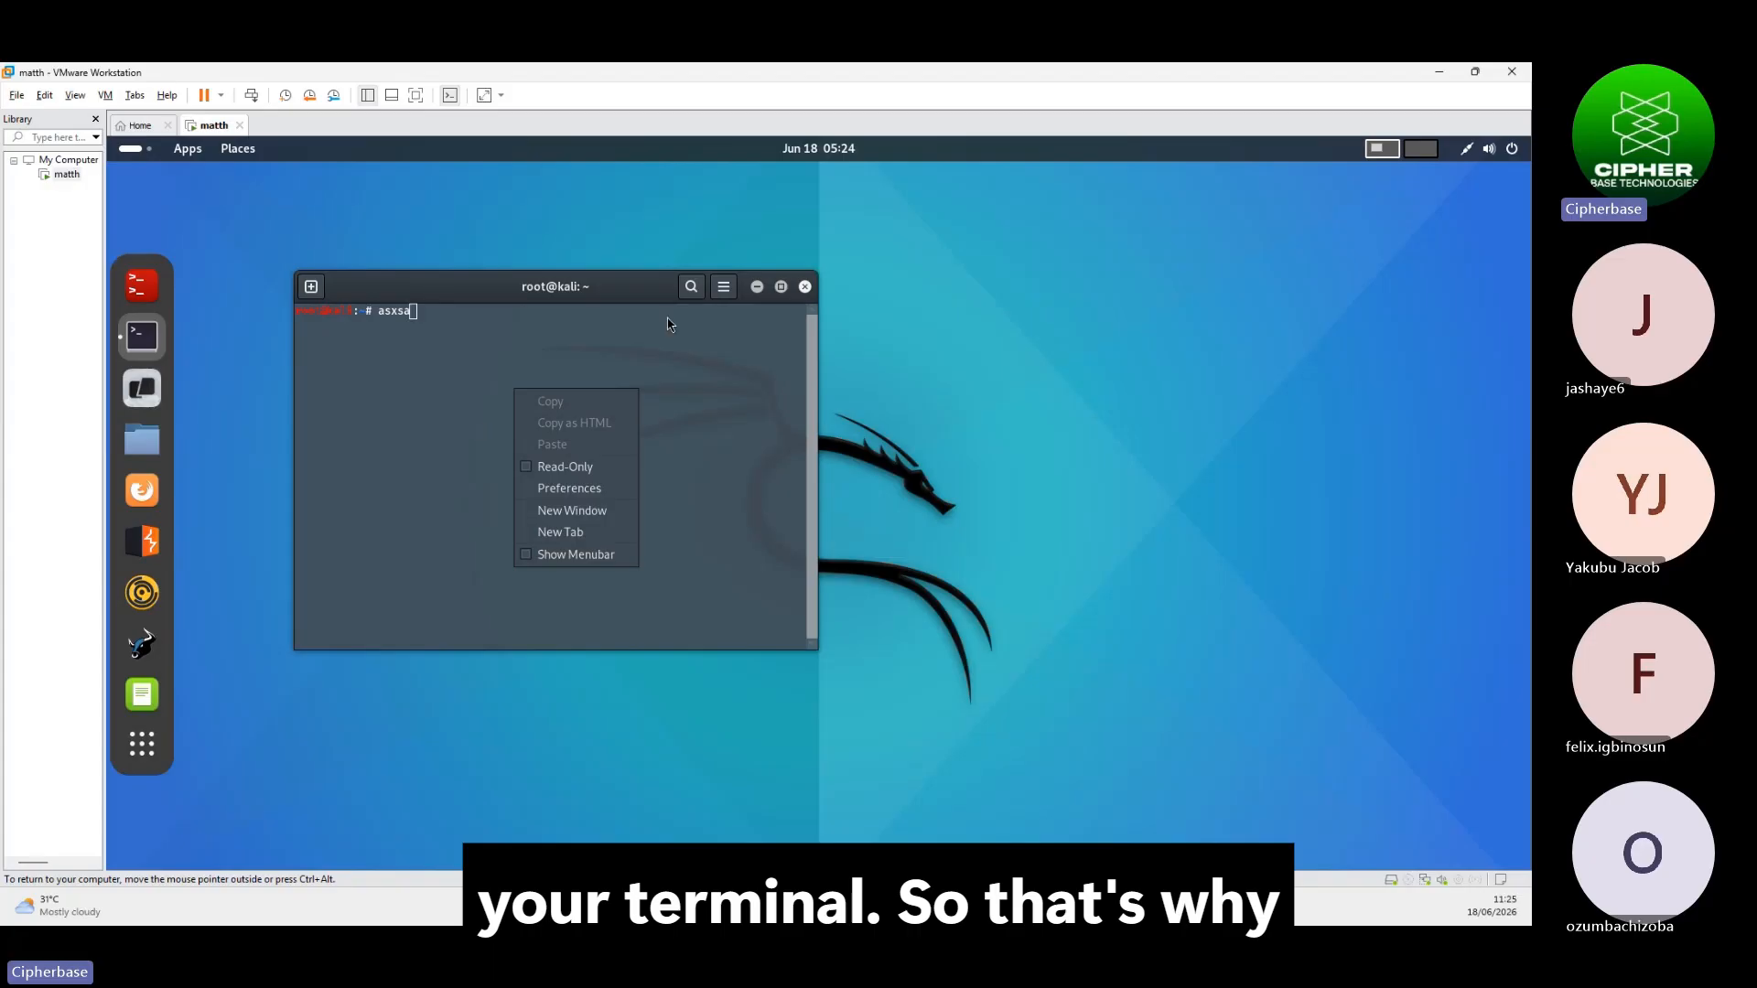
{"action": "left_click", "coordinate": [806, 285]}
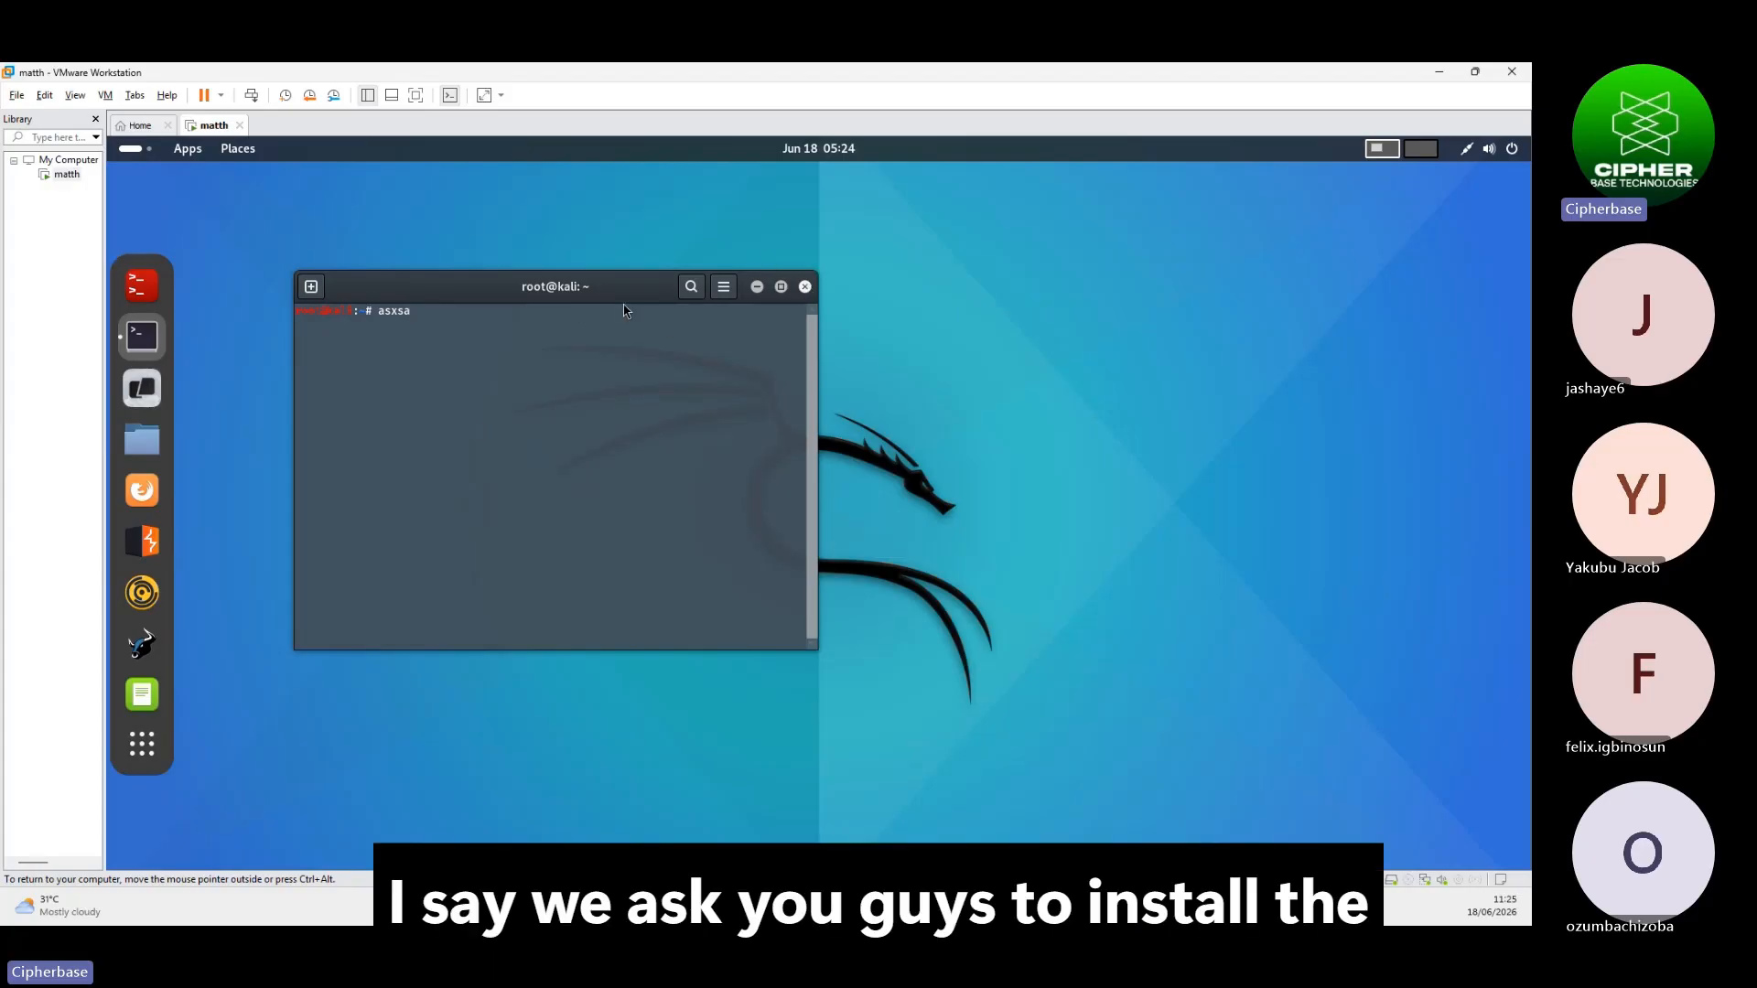
{"action": "left_click", "coordinate": [806, 287]}
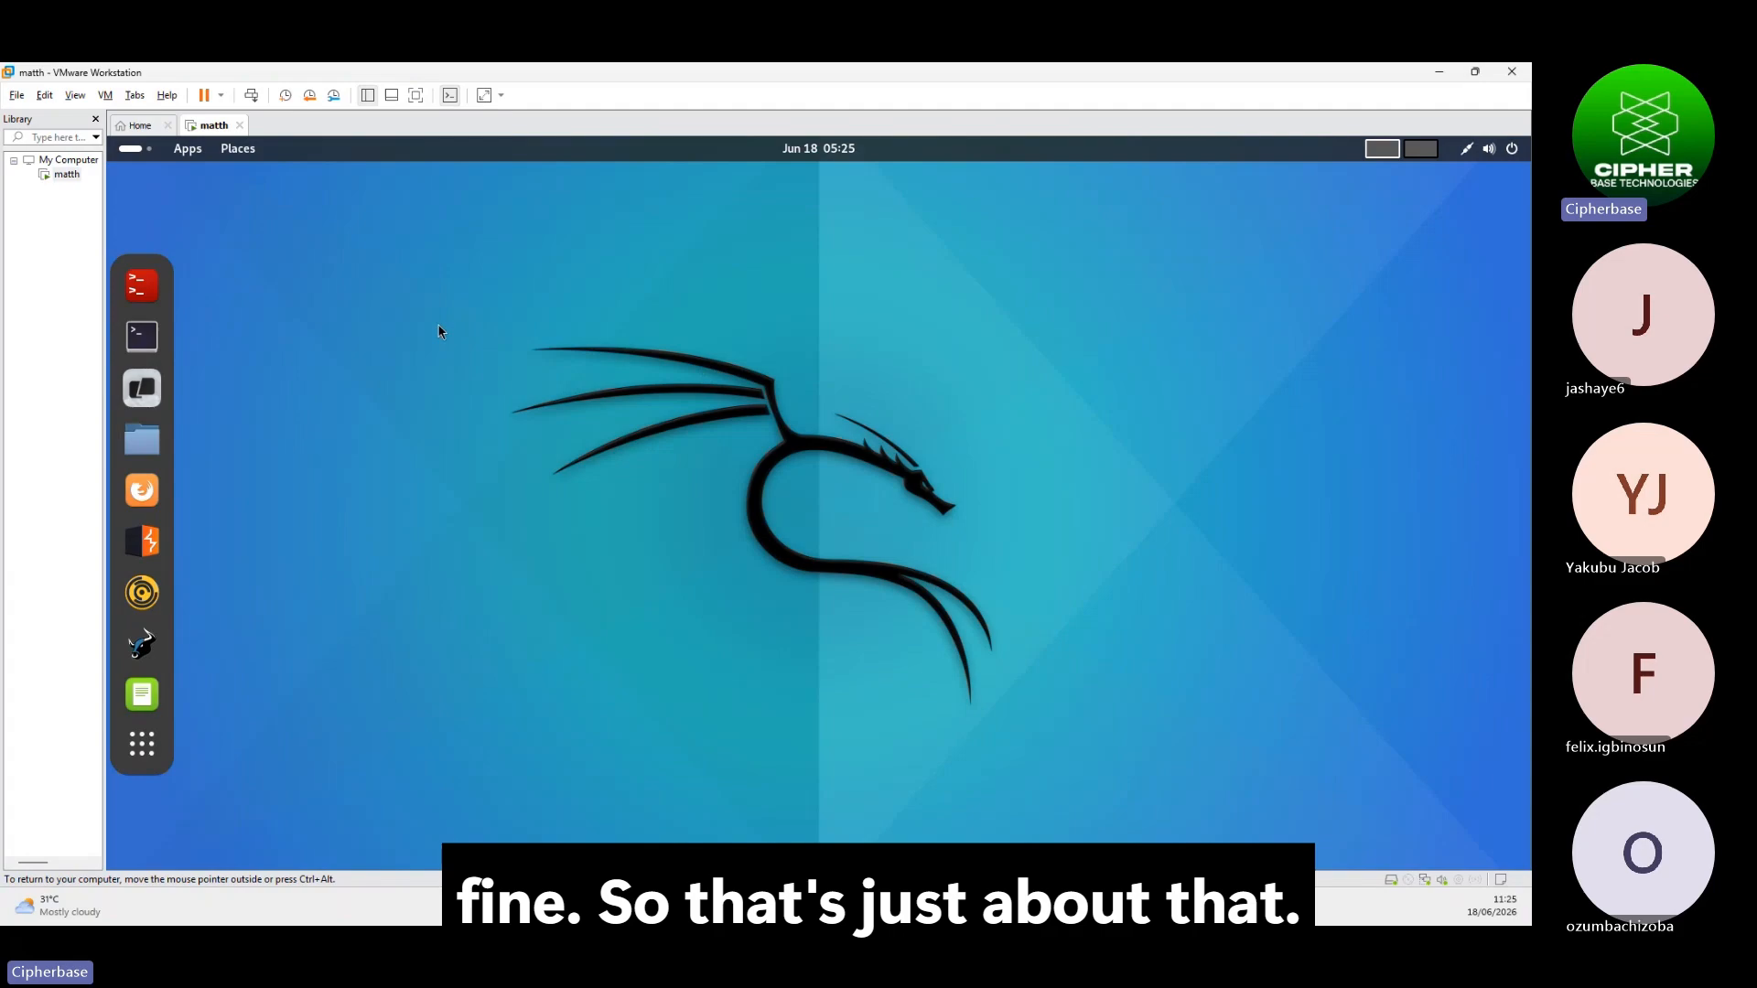
Open Kali Settings from quick settings and browse the Bluetooth, Network, Sound and Power pages
{"action": "left_click", "coordinate": [1513, 151]}
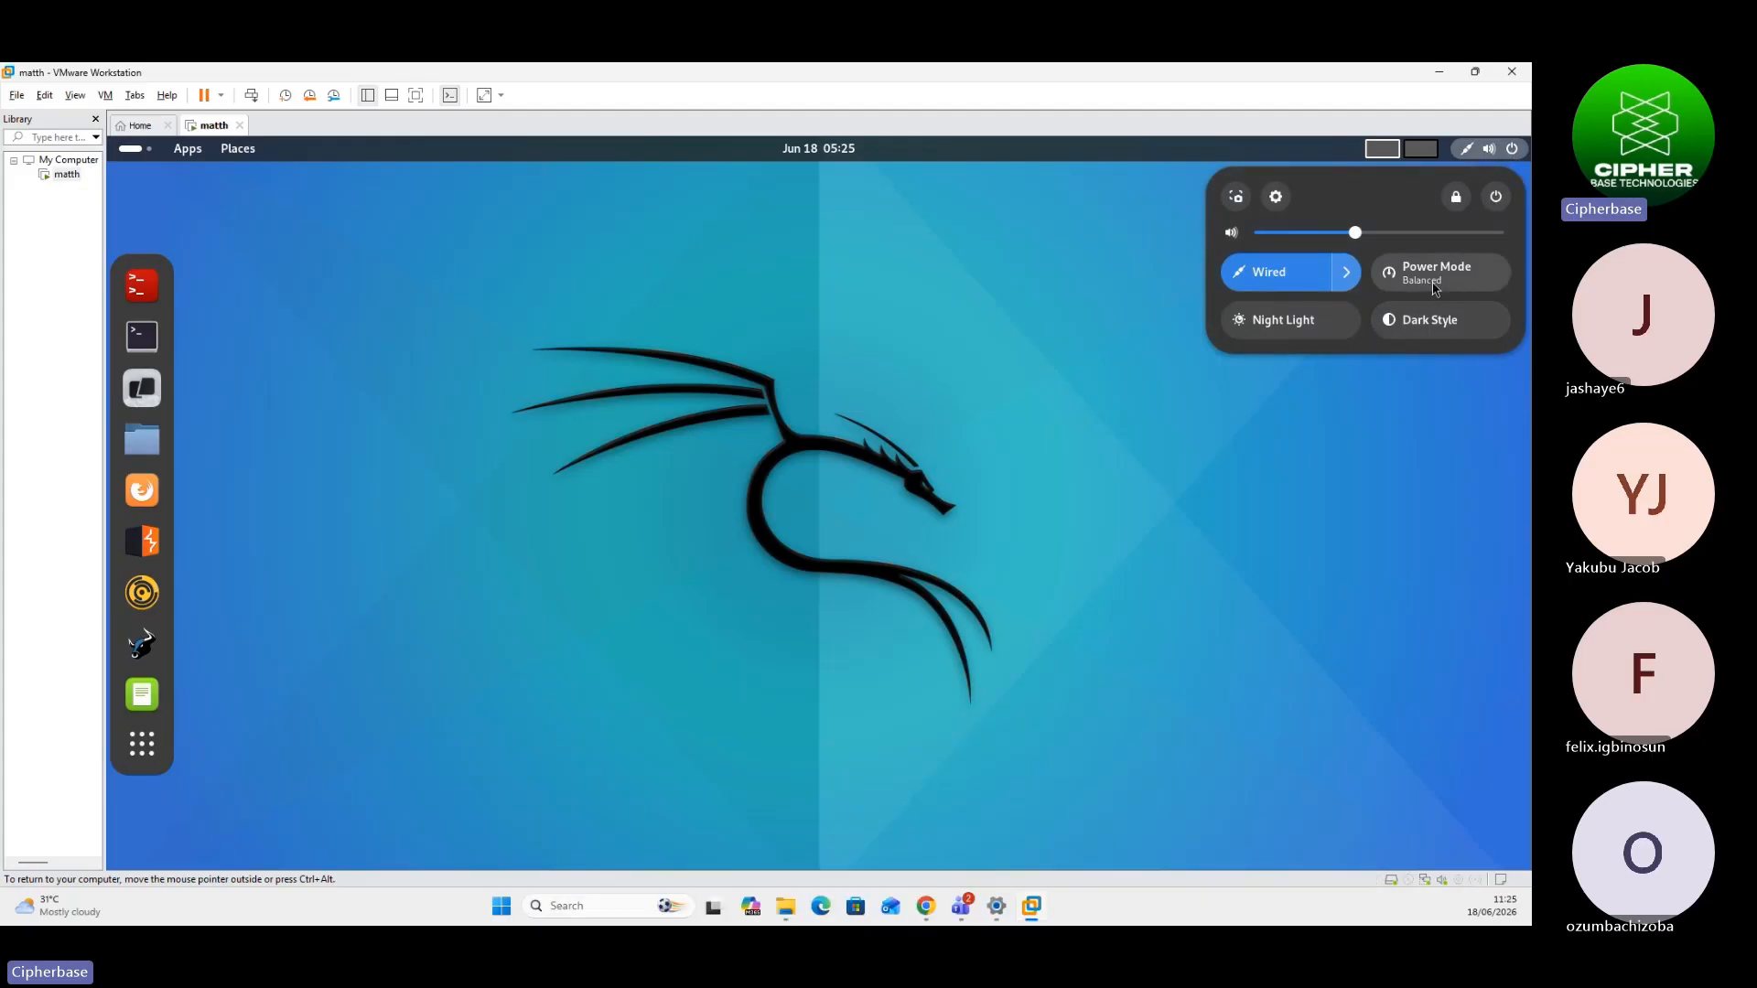
{"action": "left_click", "coordinate": [1277, 198]}
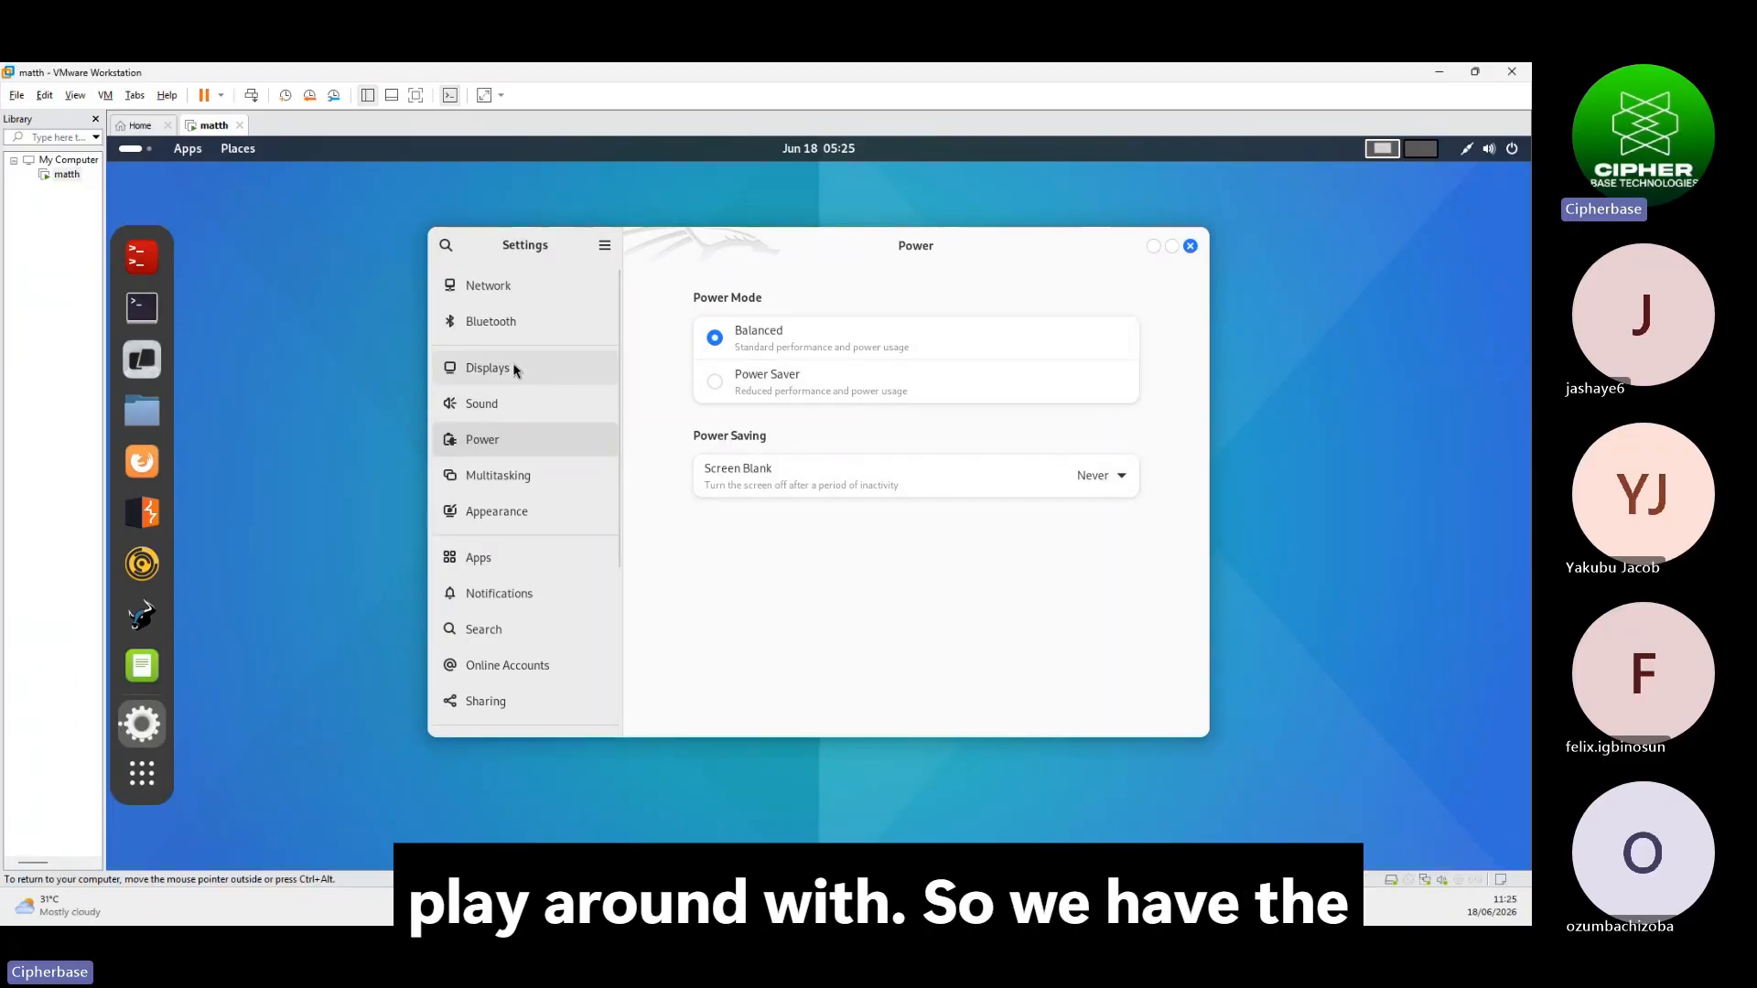
{"action": "left_click", "coordinate": [502, 329]}
{"action": "left_click", "coordinate": [503, 284]}
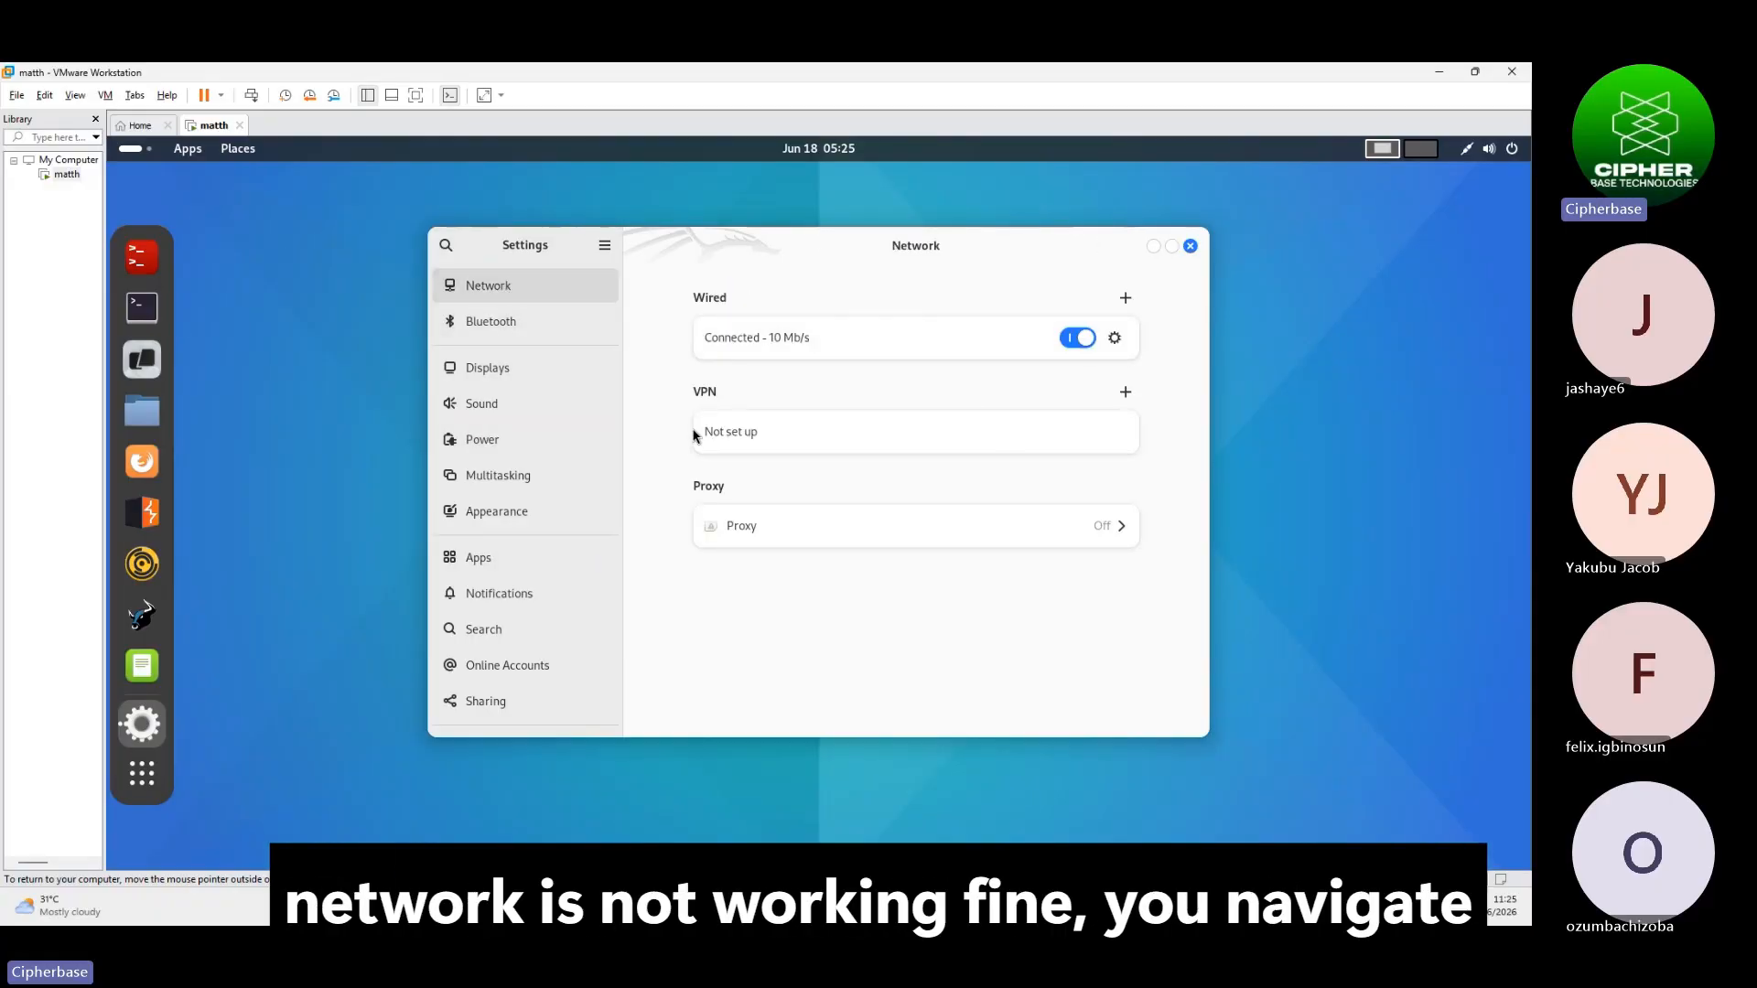
{"action": "left_click", "coordinate": [482, 405]}
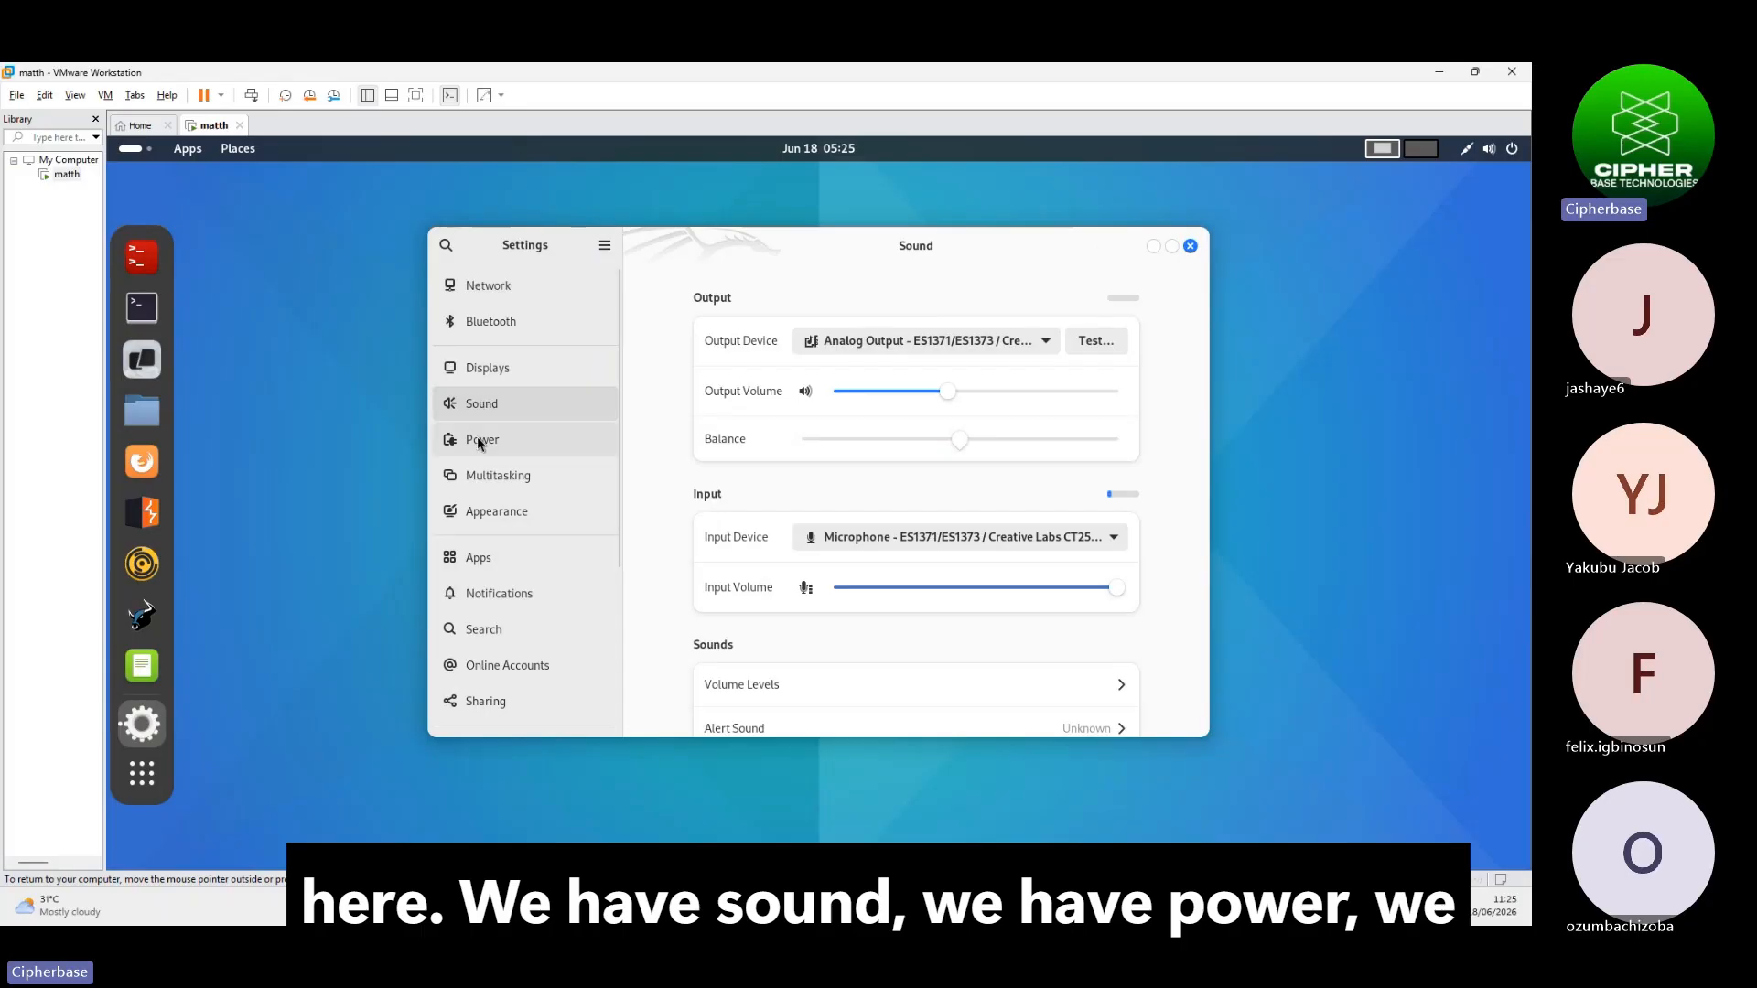
{"action": "left_click", "coordinate": [482, 443]}
{"action": "scroll", "coordinate": [532, 554], "scroll_direction": "down", "scroll_amount": 3}
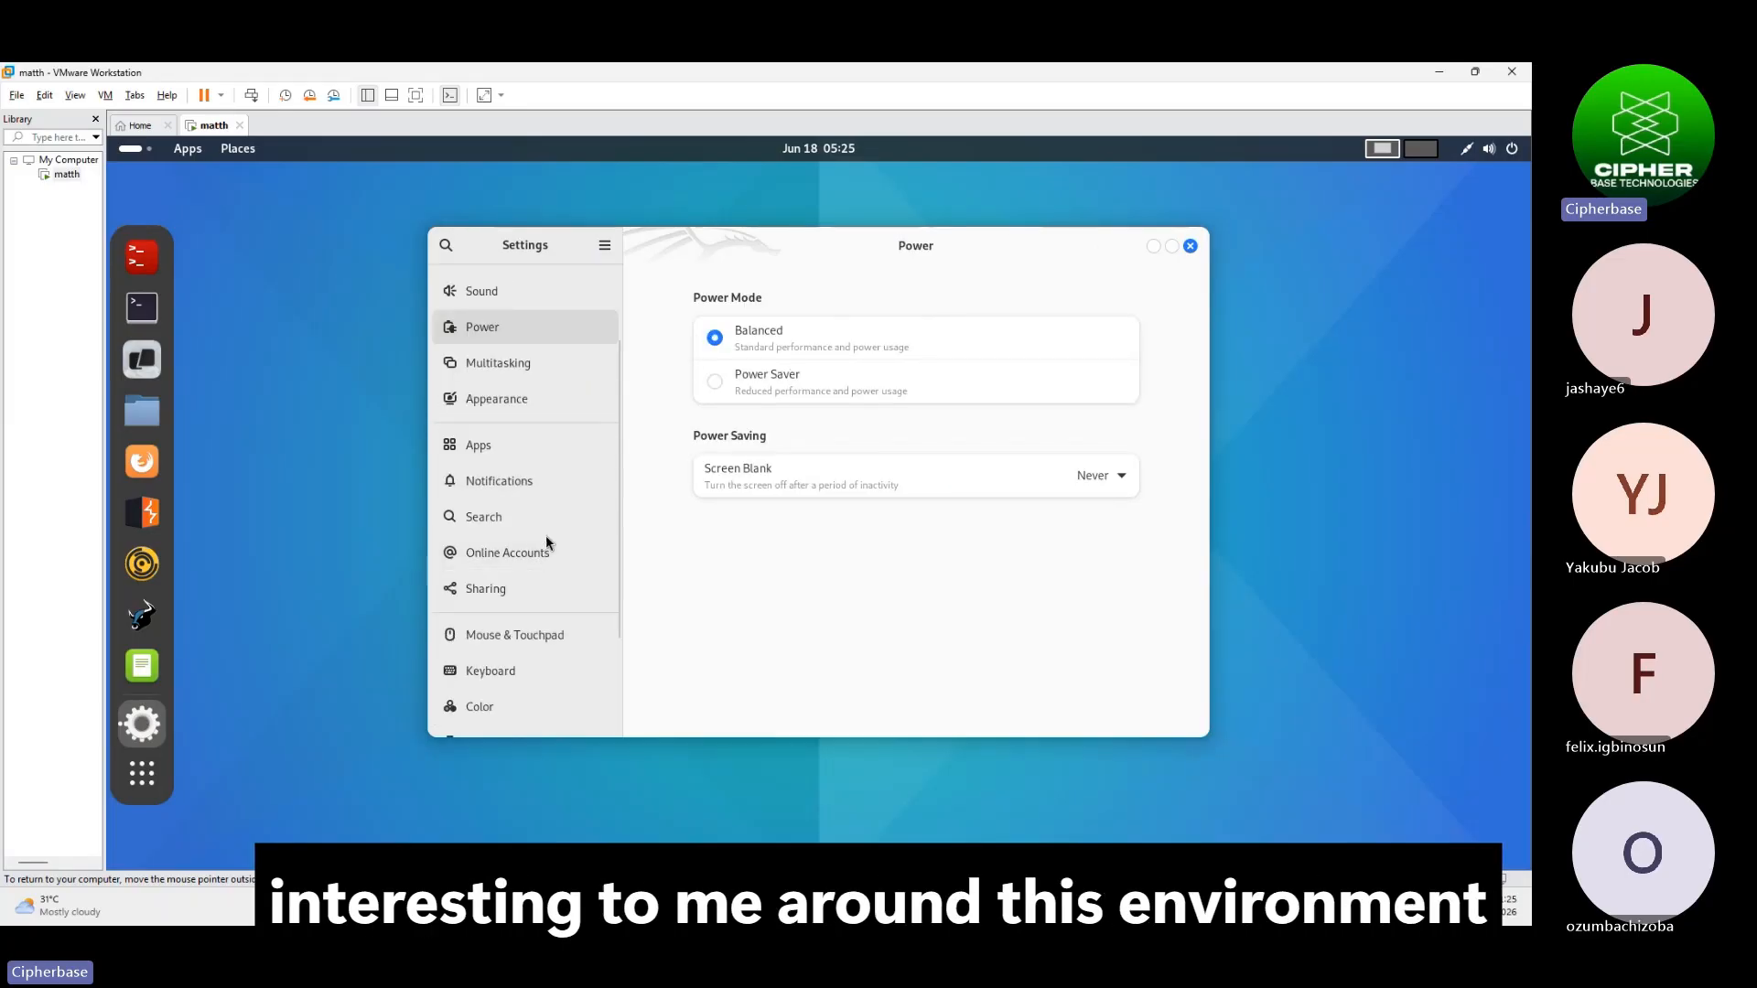
{"action": "scroll", "coordinate": [531, 602], "scroll_direction": "down", "scroll_amount": 3}
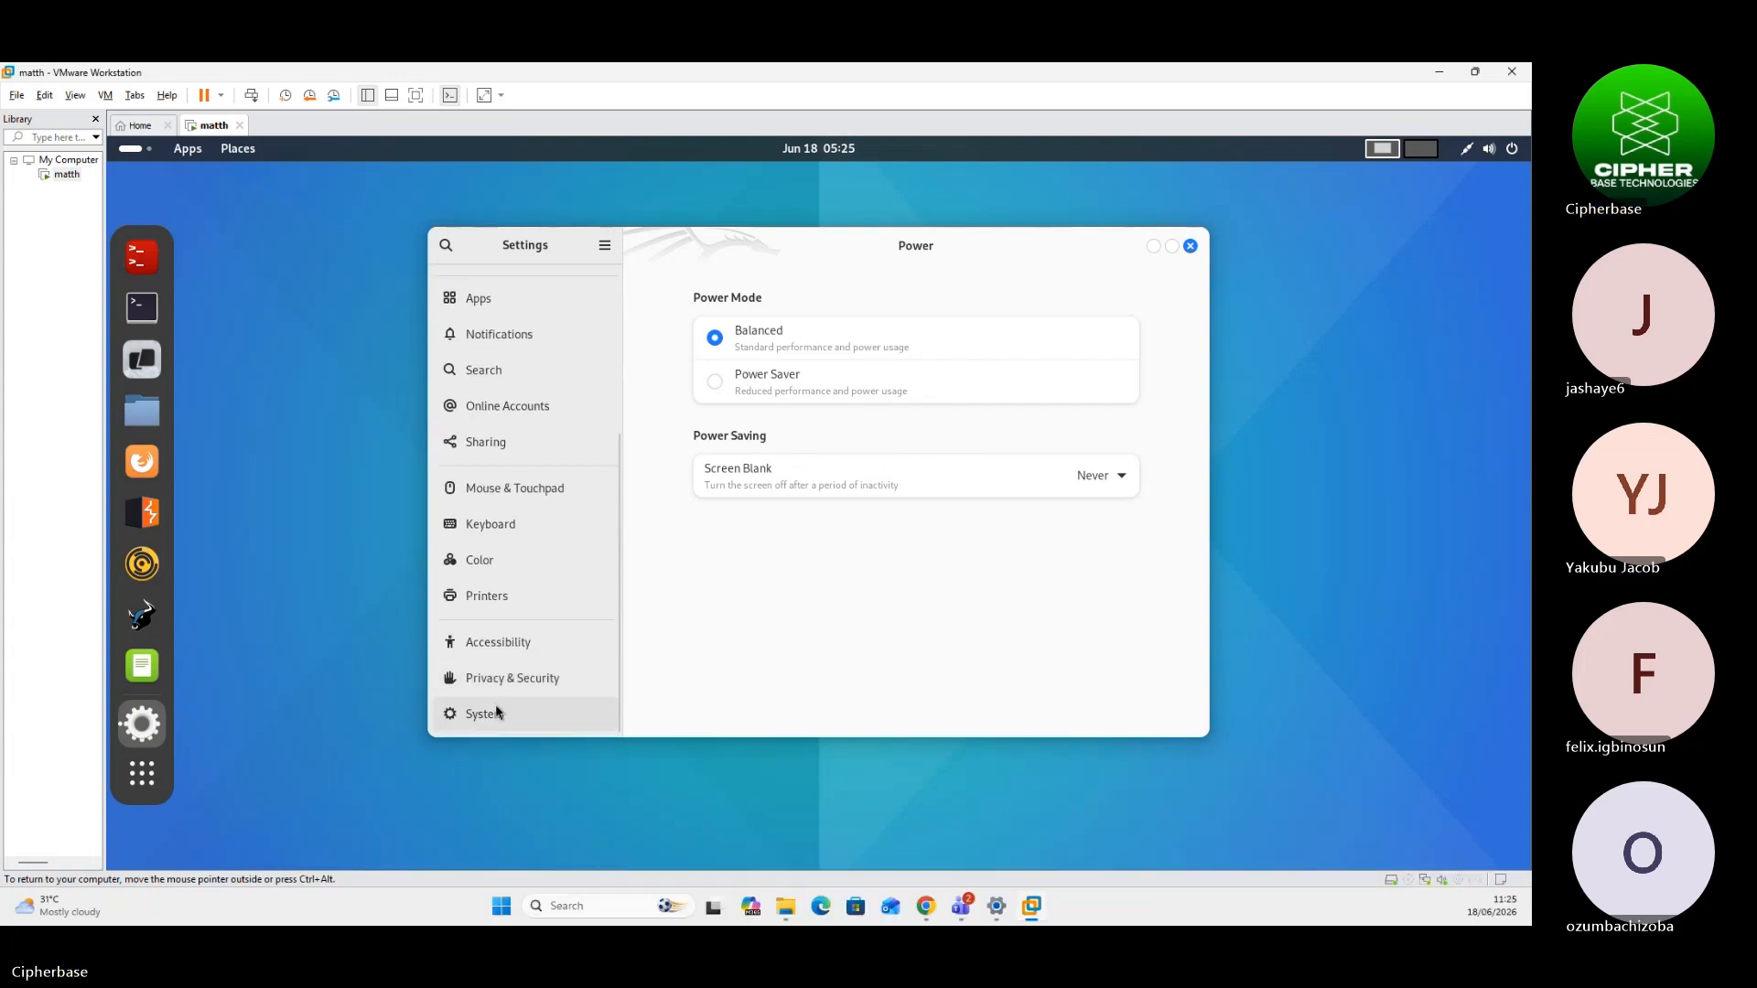
Under System > Users, erase the root account's name and retype it as 'matjh'
{"action": "left_click", "coordinate": [490, 714]}
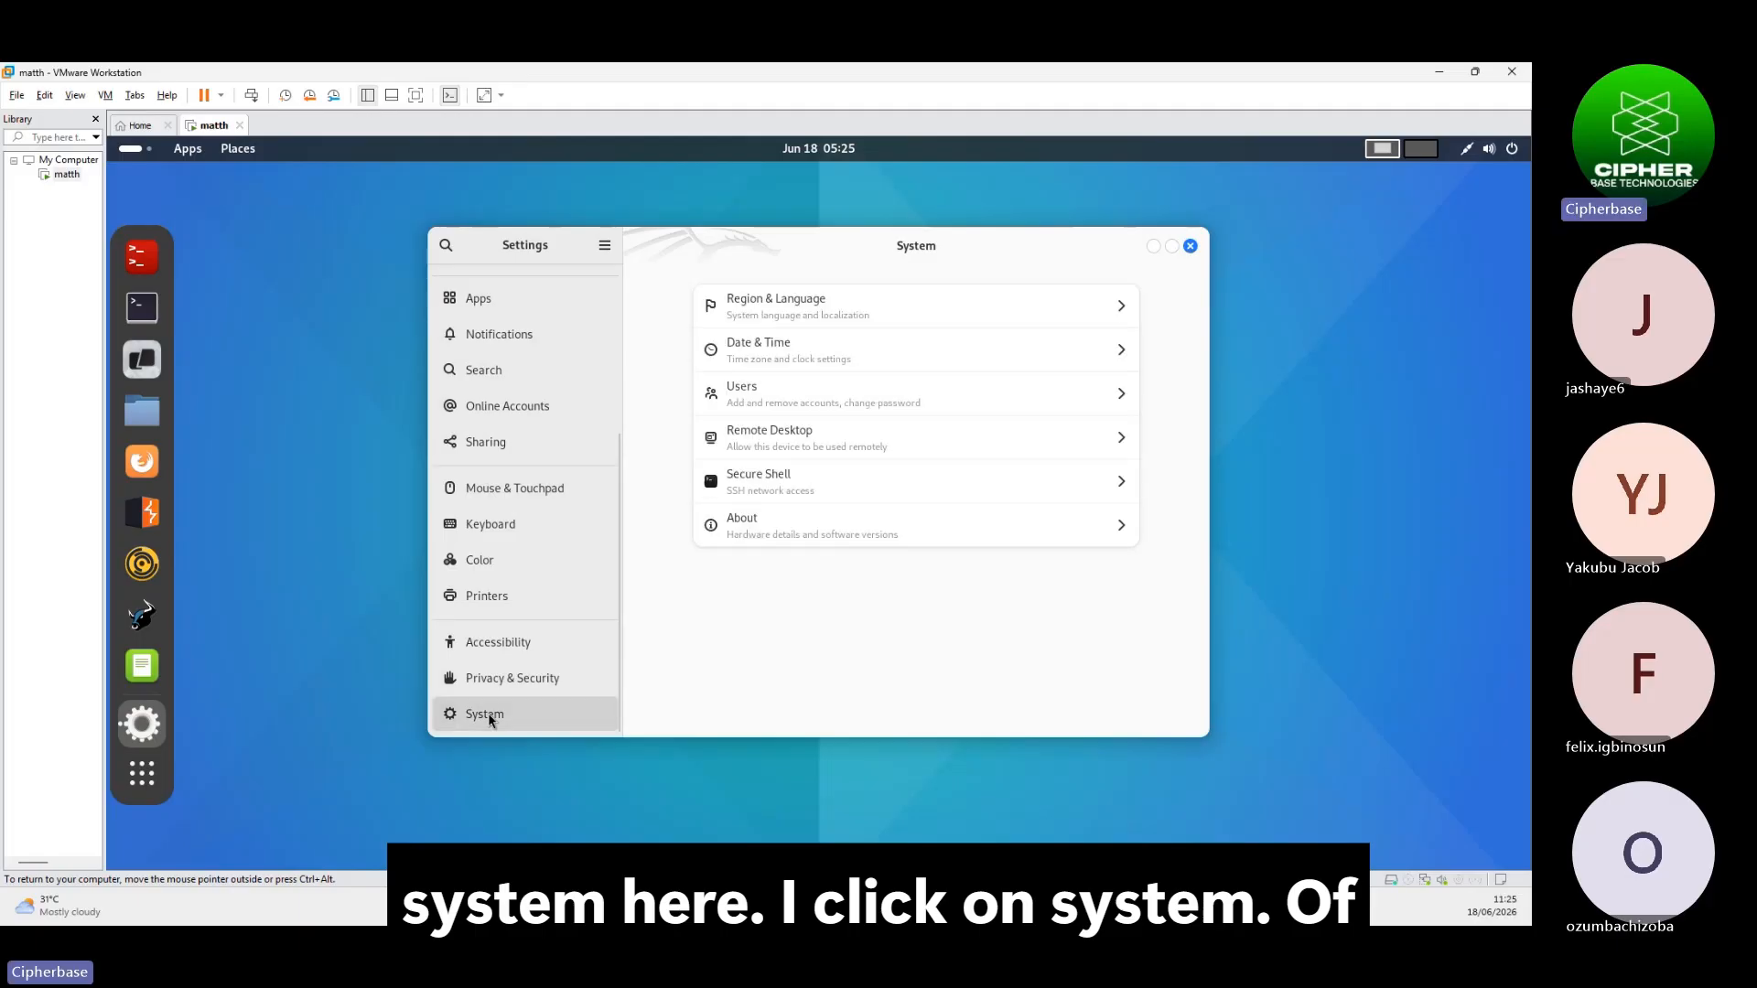
{"action": "left_click", "coordinate": [811, 399]}
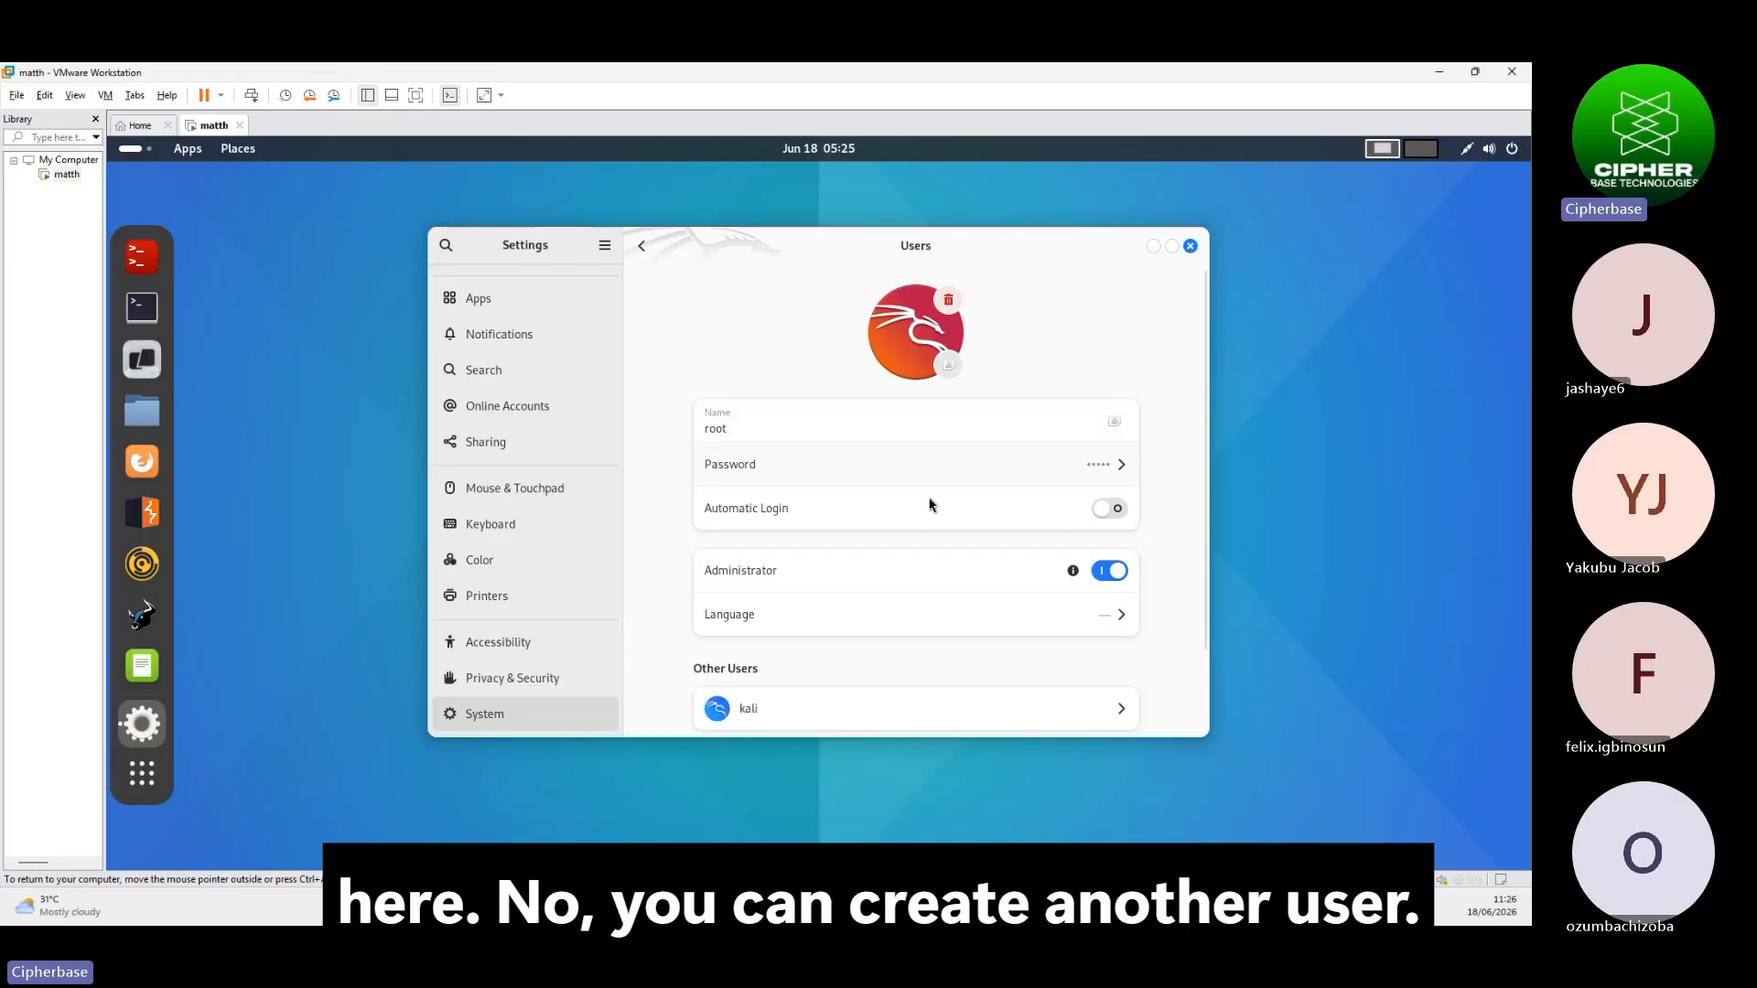
{"action": "scroll", "coordinate": [906, 547], "scroll_direction": "down", "scroll_amount": 1}
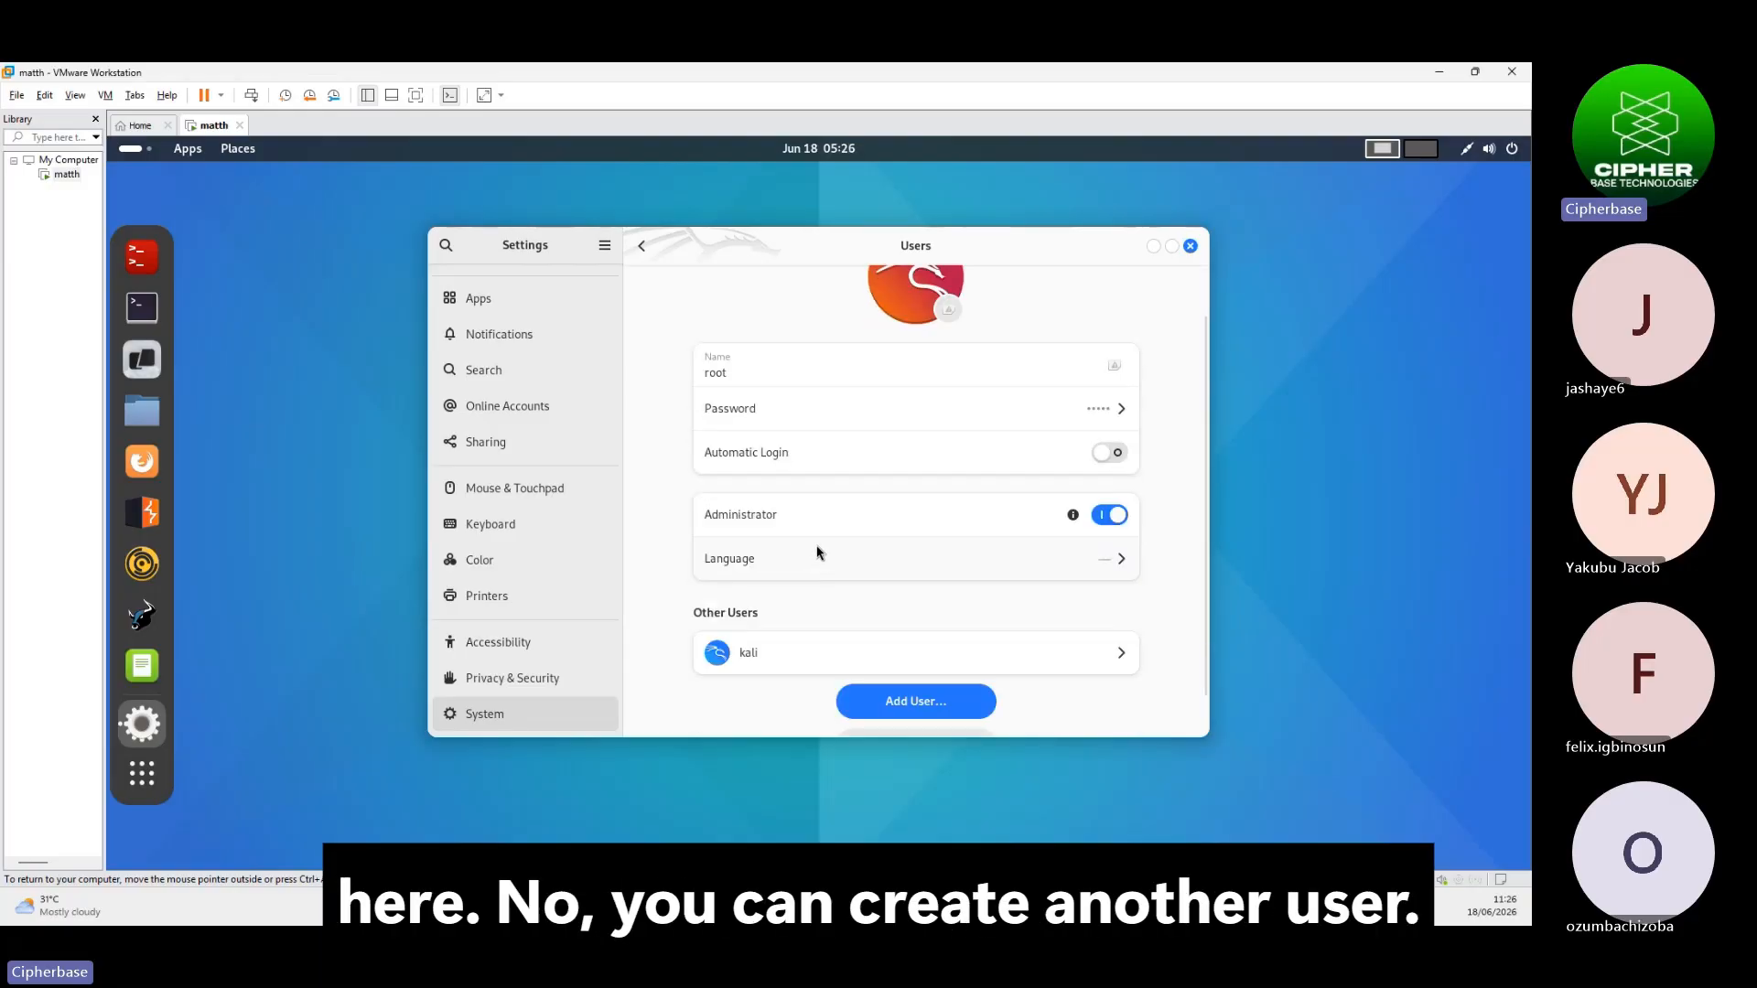
{"action": "left_click", "coordinate": [786, 375]}
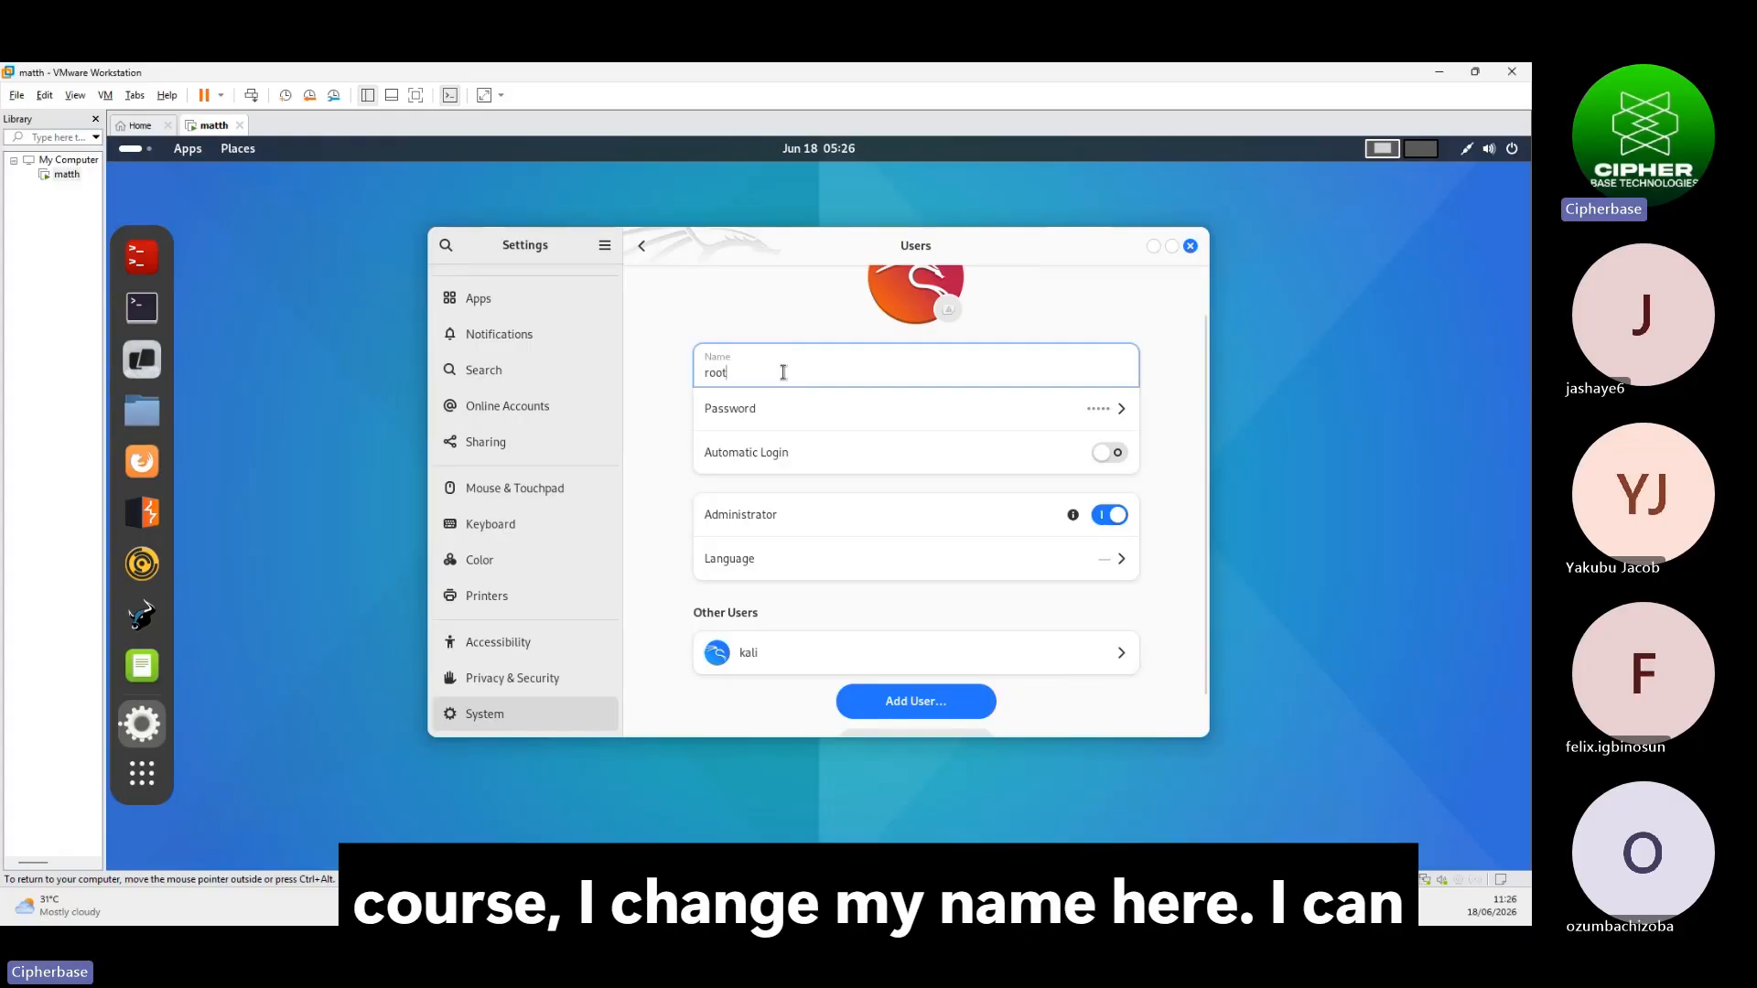
{"action": "key", "text": "BackSpace"}
{"action": "key", "text": "BackSpace"}
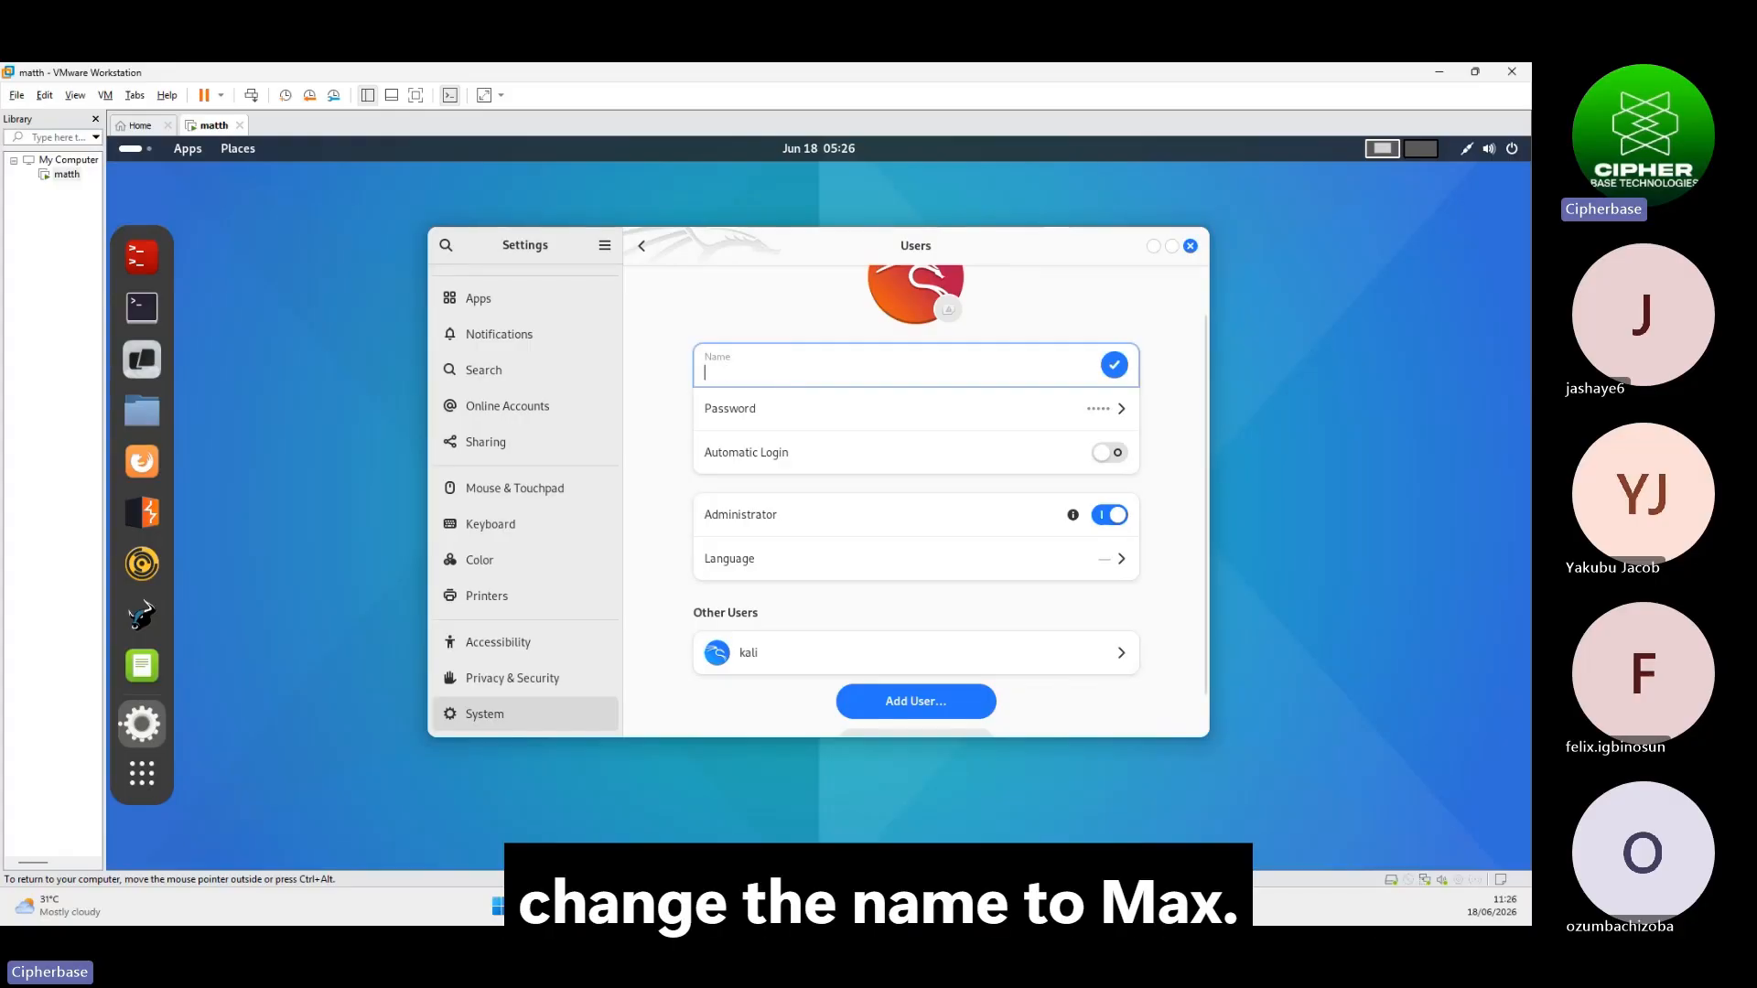
{"action": "type", "text": "matj"}
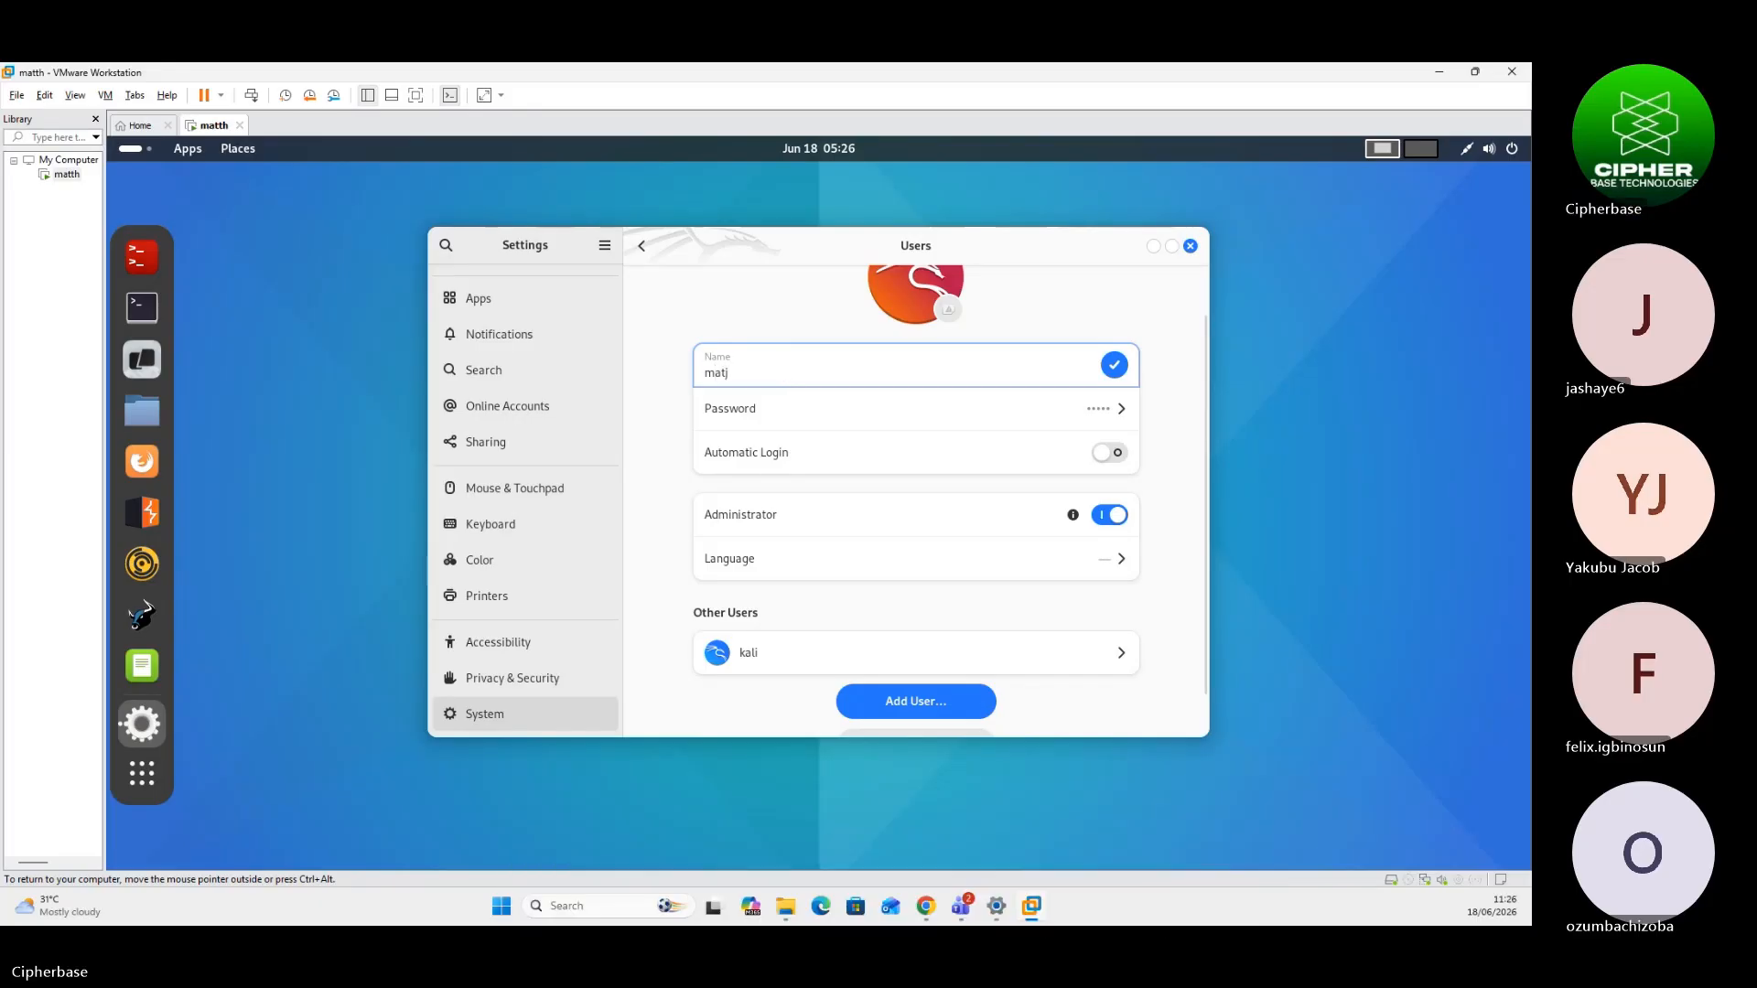
{"action": "key", "text": "BackSpace"}
{"action": "type", "text": "h"}
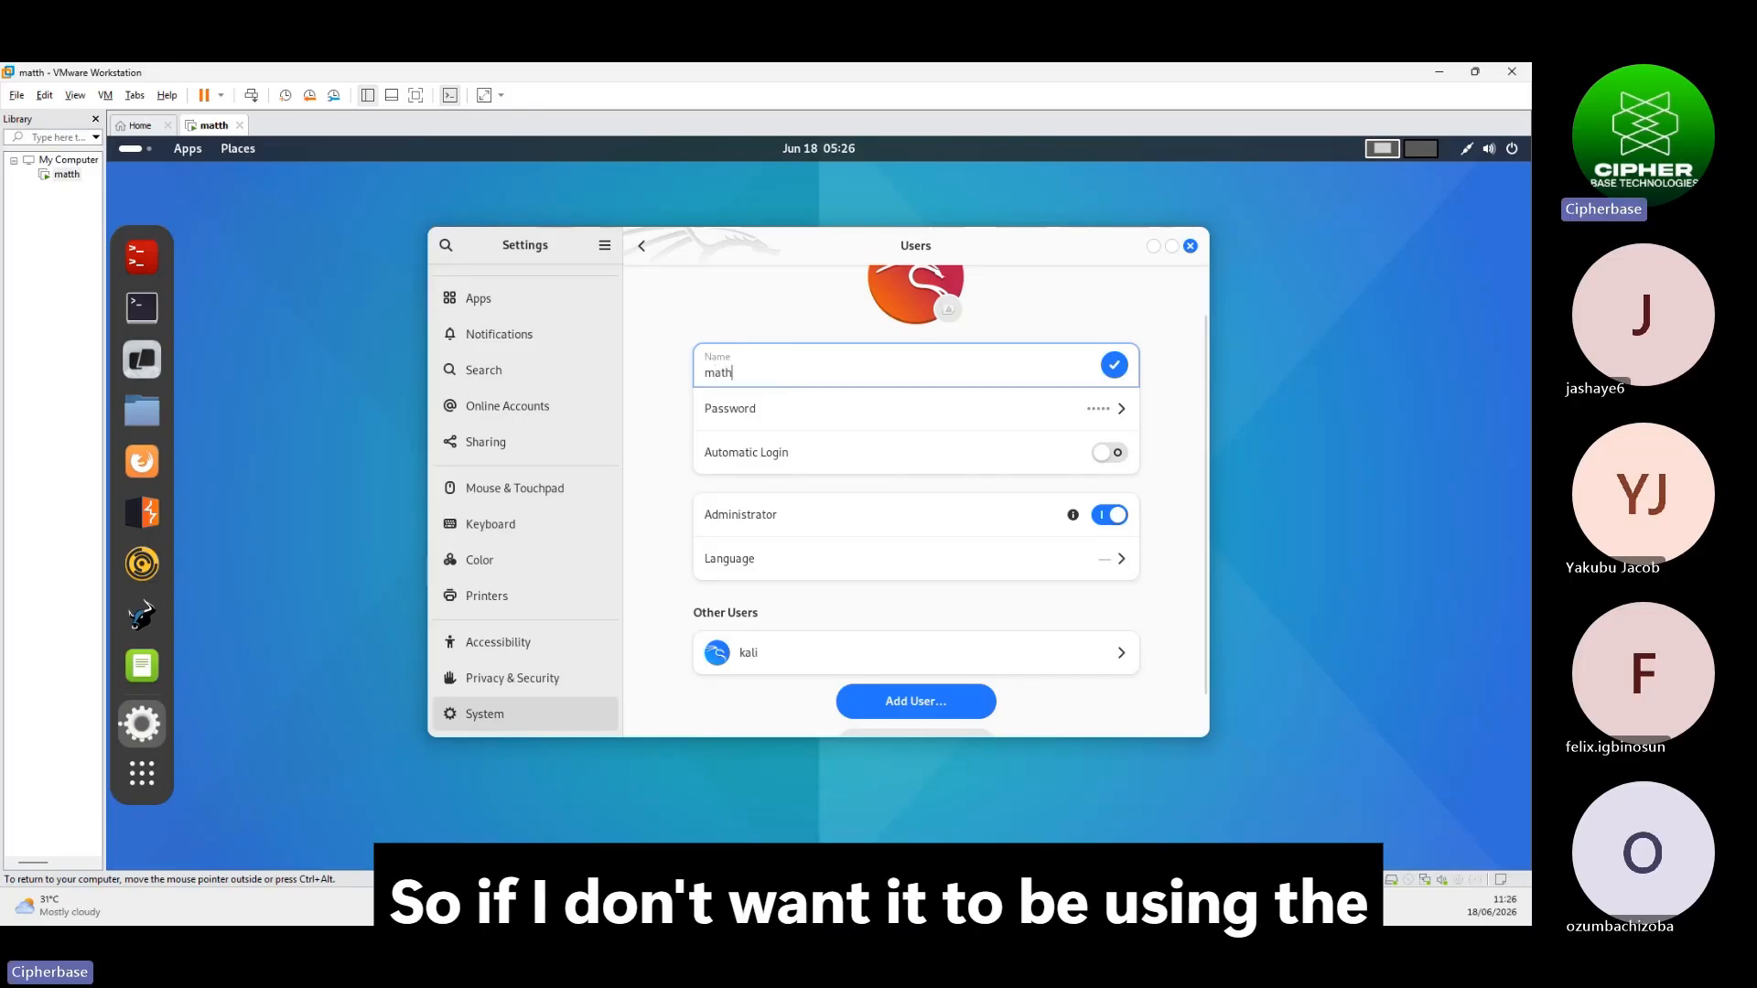
{"action": "left_click", "coordinate": [796, 412]}
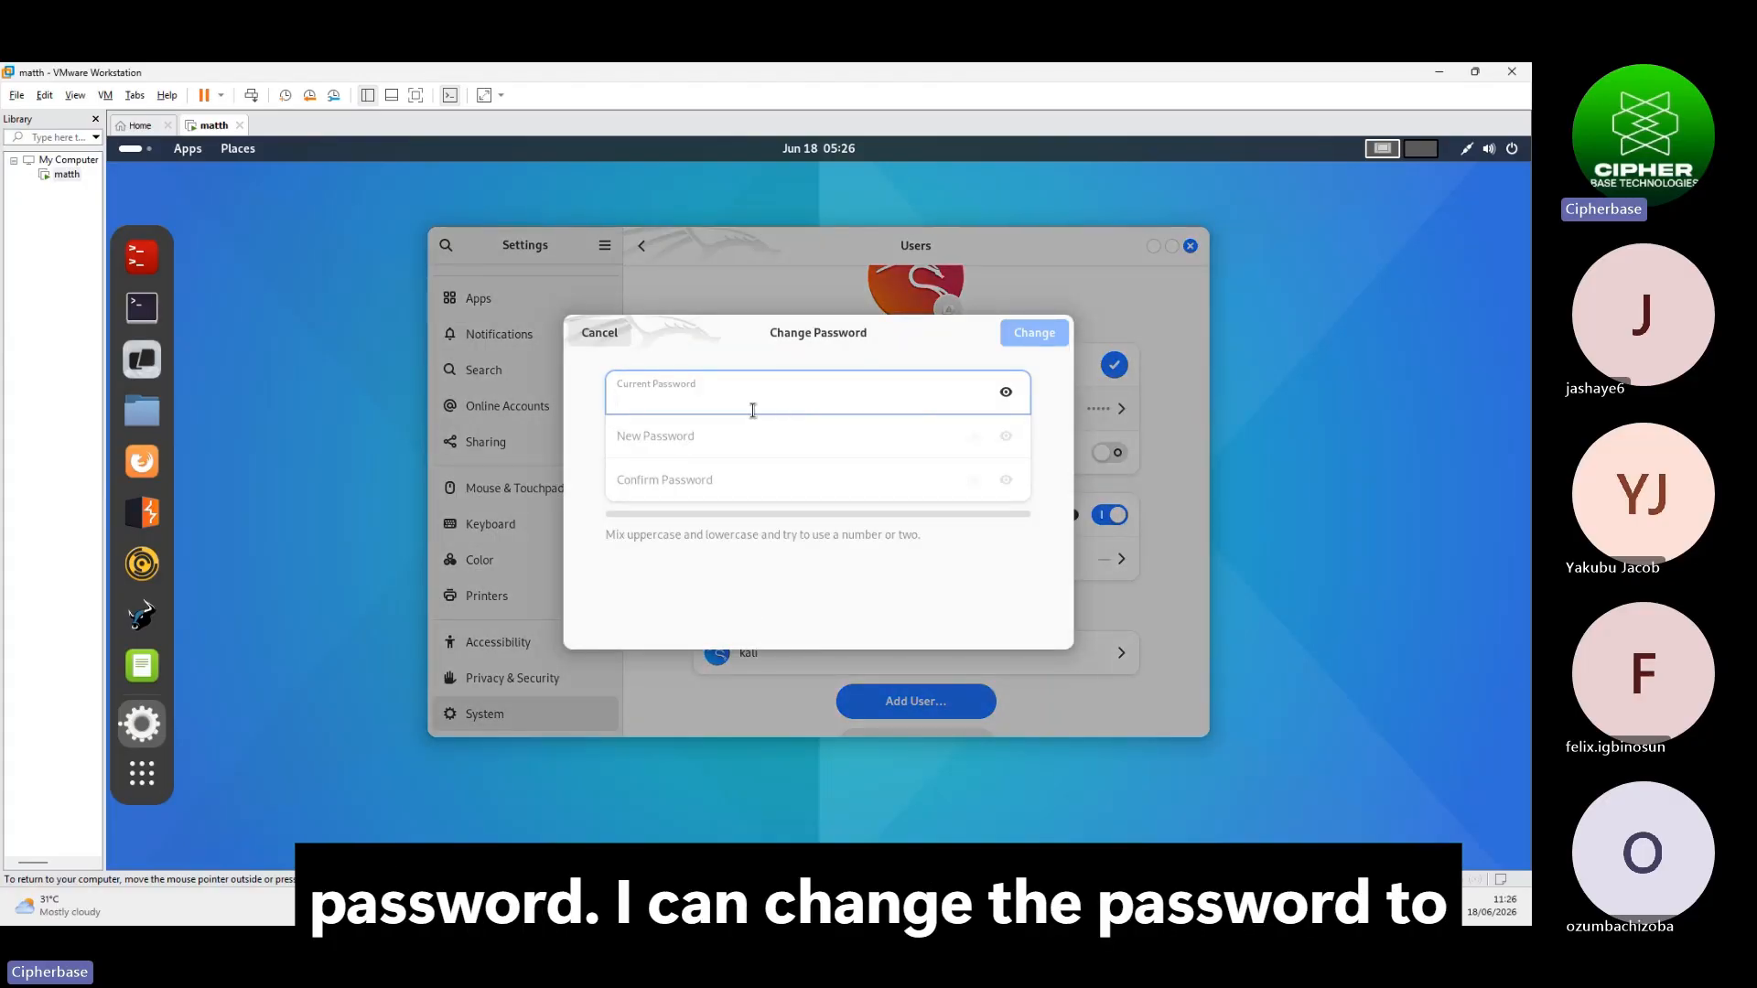
{"action": "type", "text": "ma"}
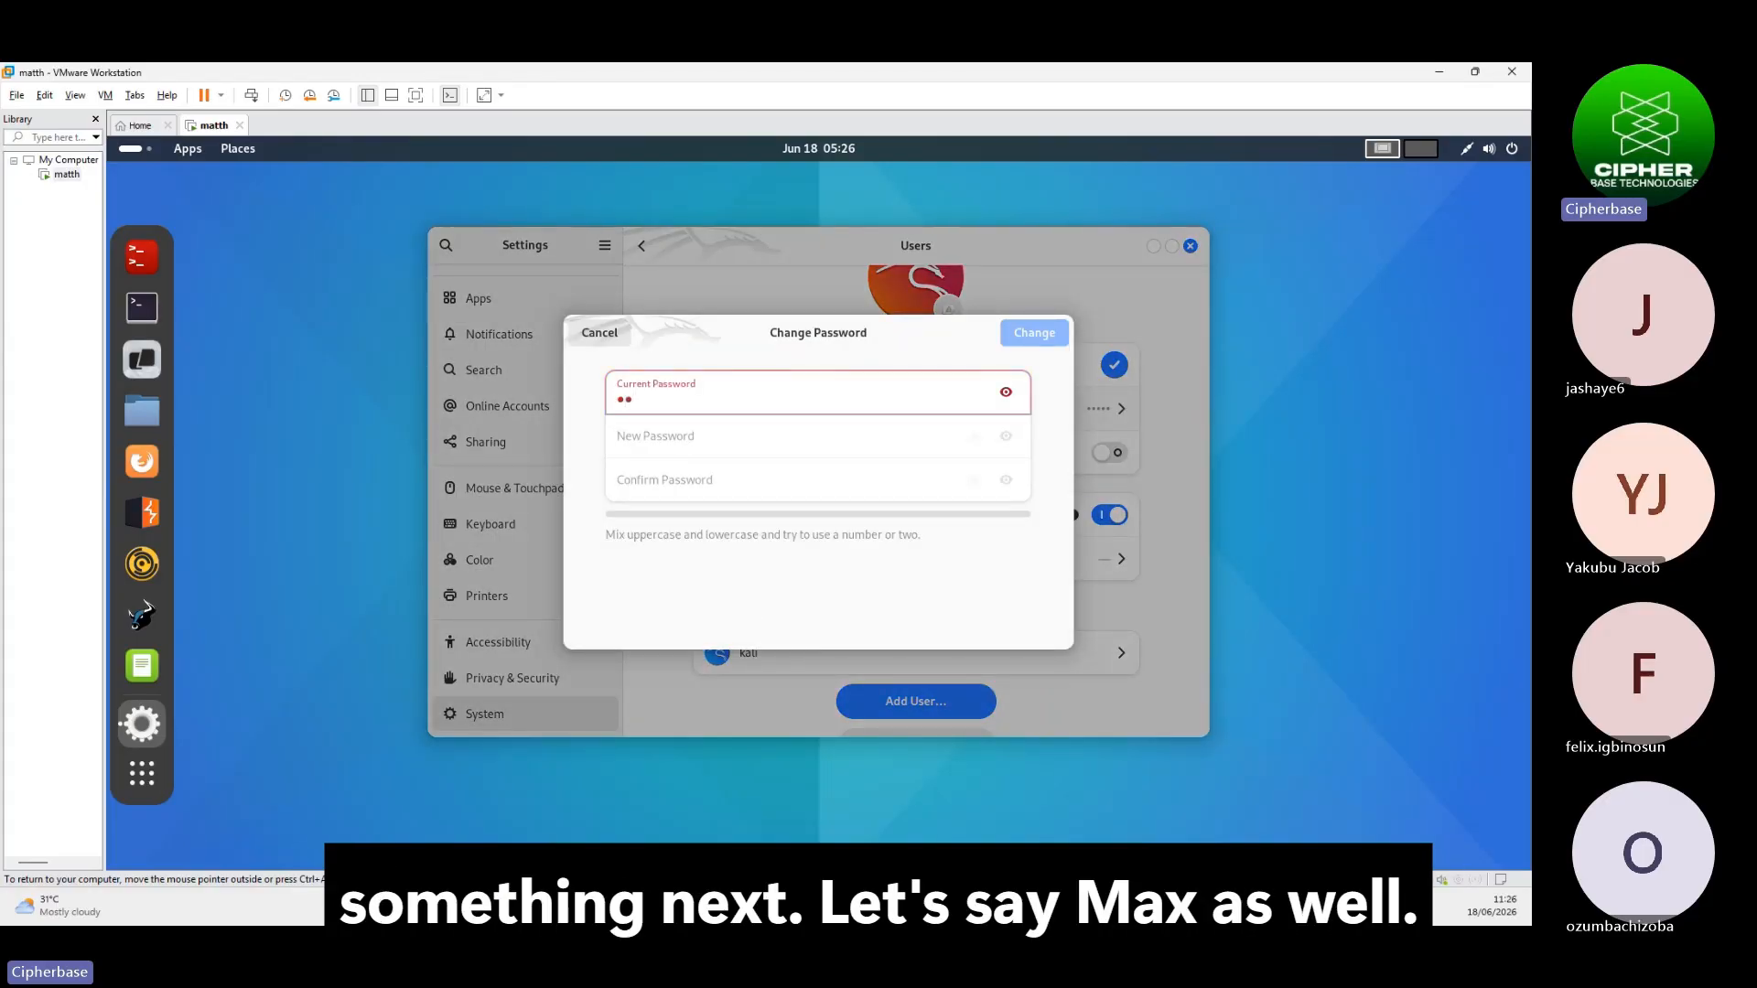
{"action": "type", "text": "tthe"}
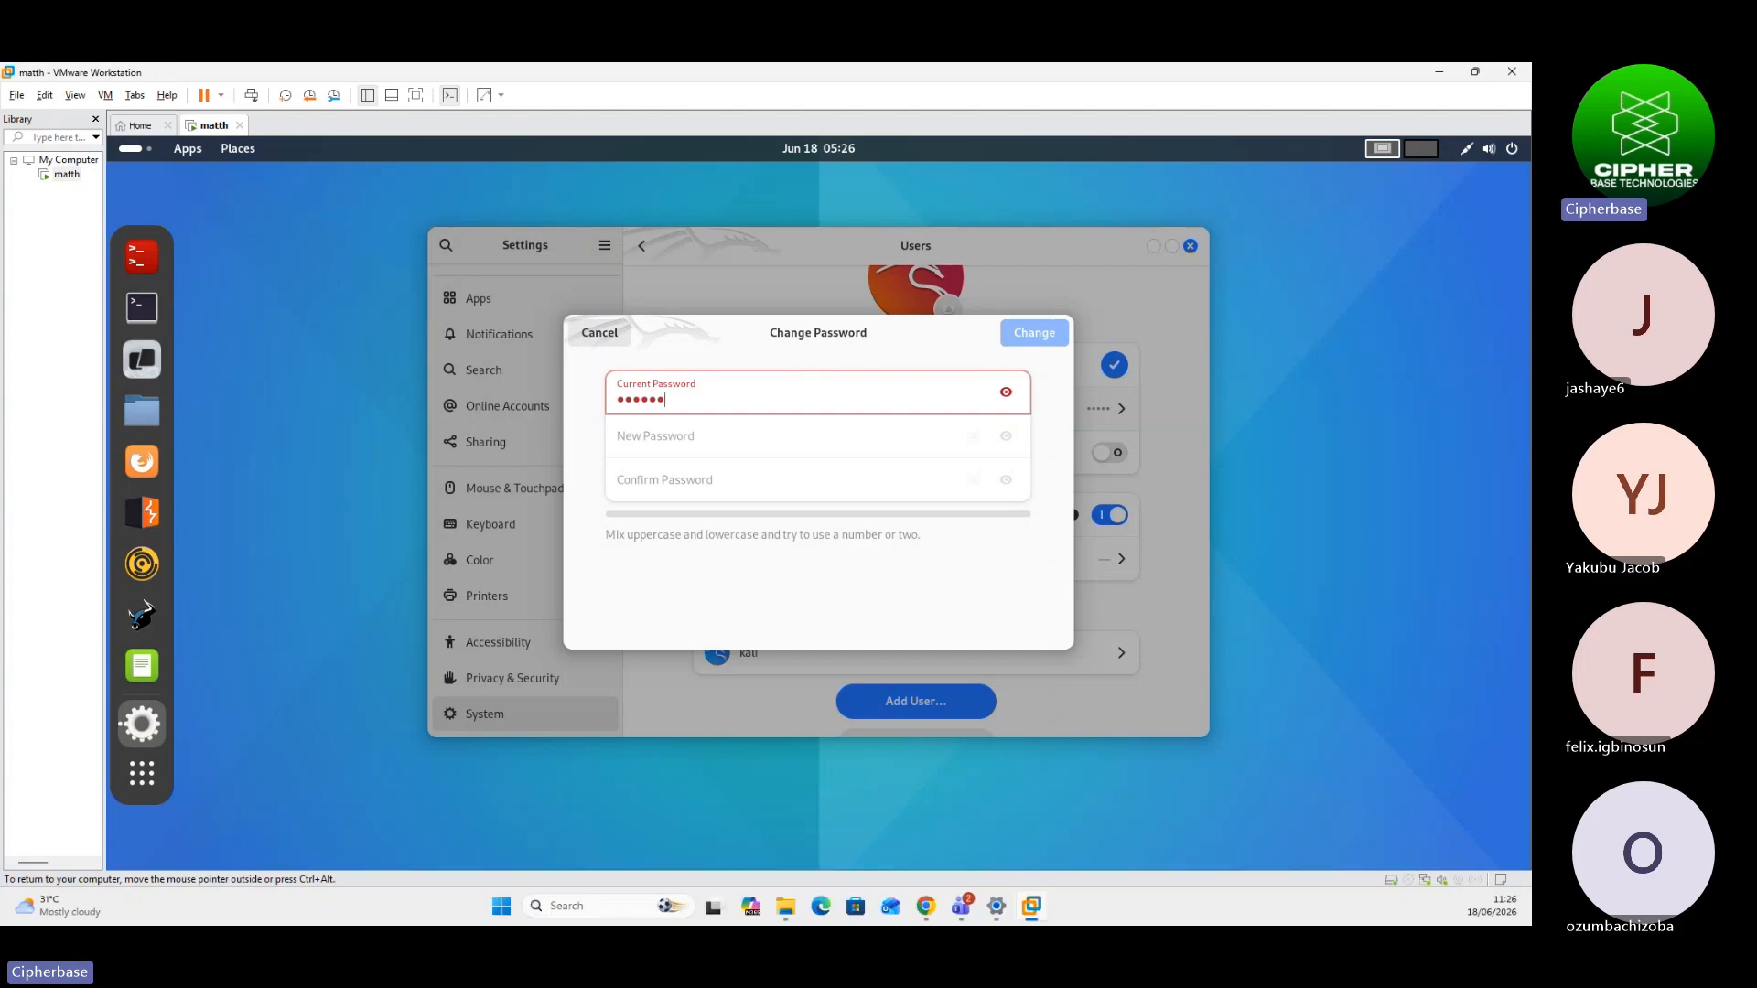
{"action": "key", "text": "BackSpace"}
{"action": "key", "text": "BackSpace"}
{"action": "key", "text": "BackSpace"}
{"action": "type", "text": "matthew"}
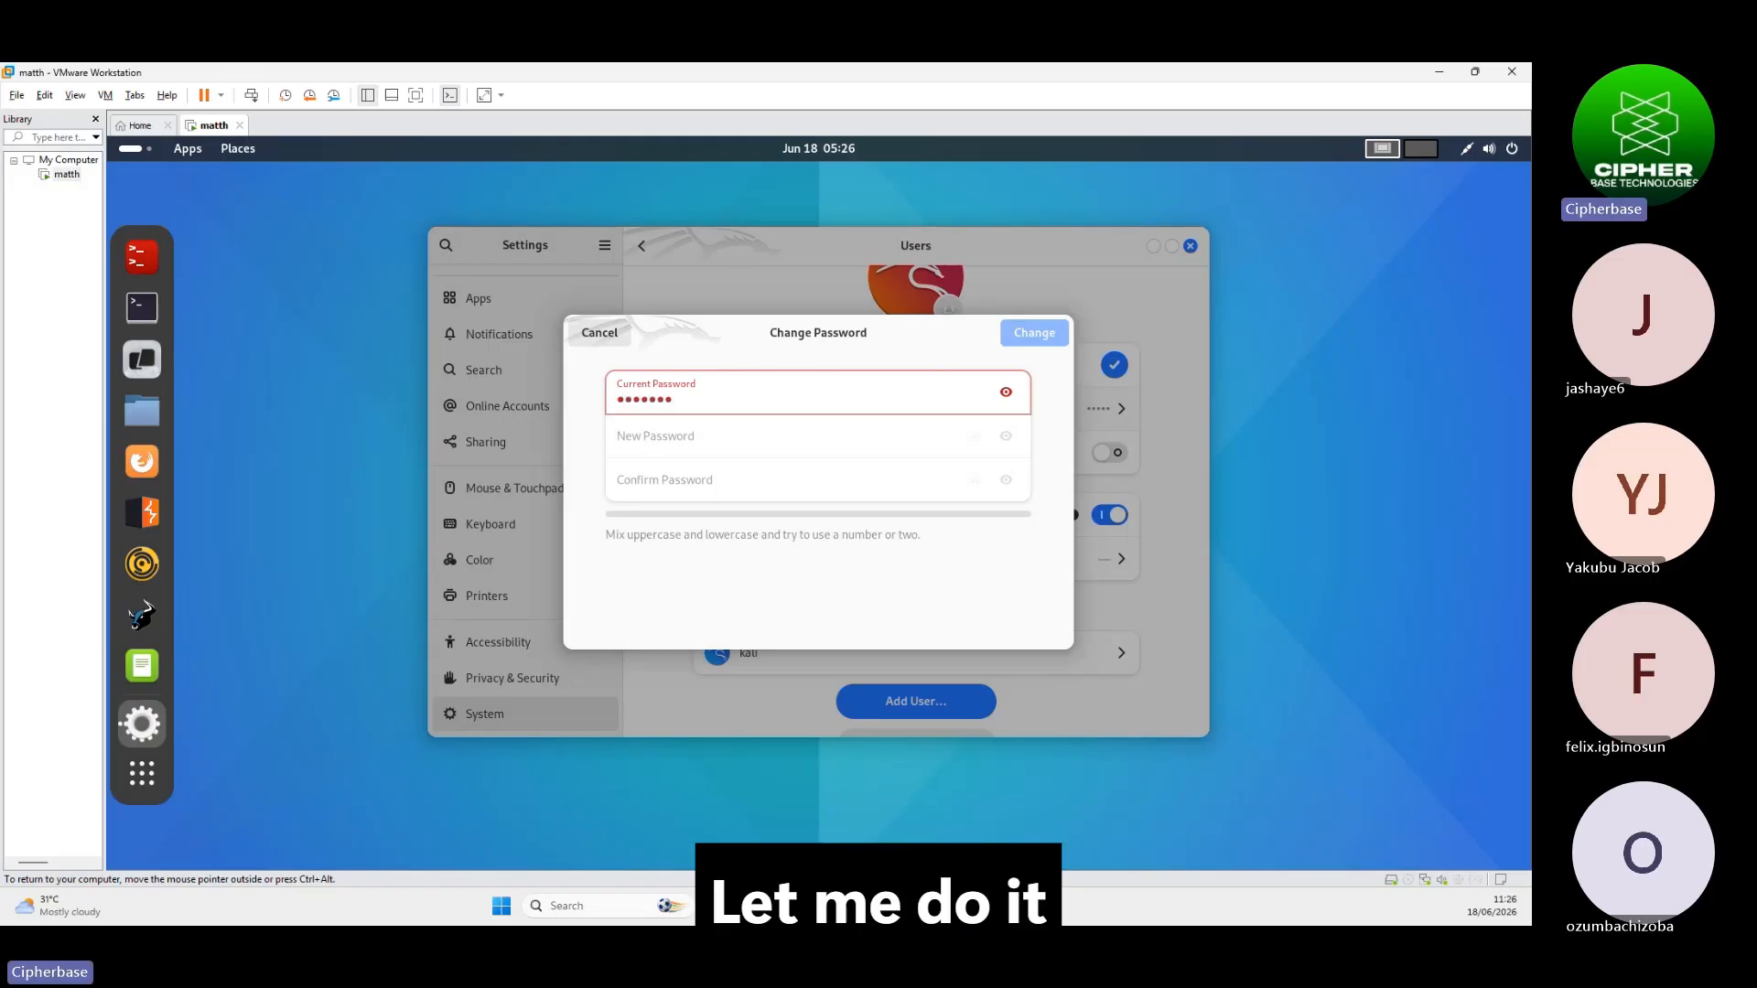
{"action": "type", "text": "gd"}
{"action": "left_click", "coordinate": [1012, 394]}
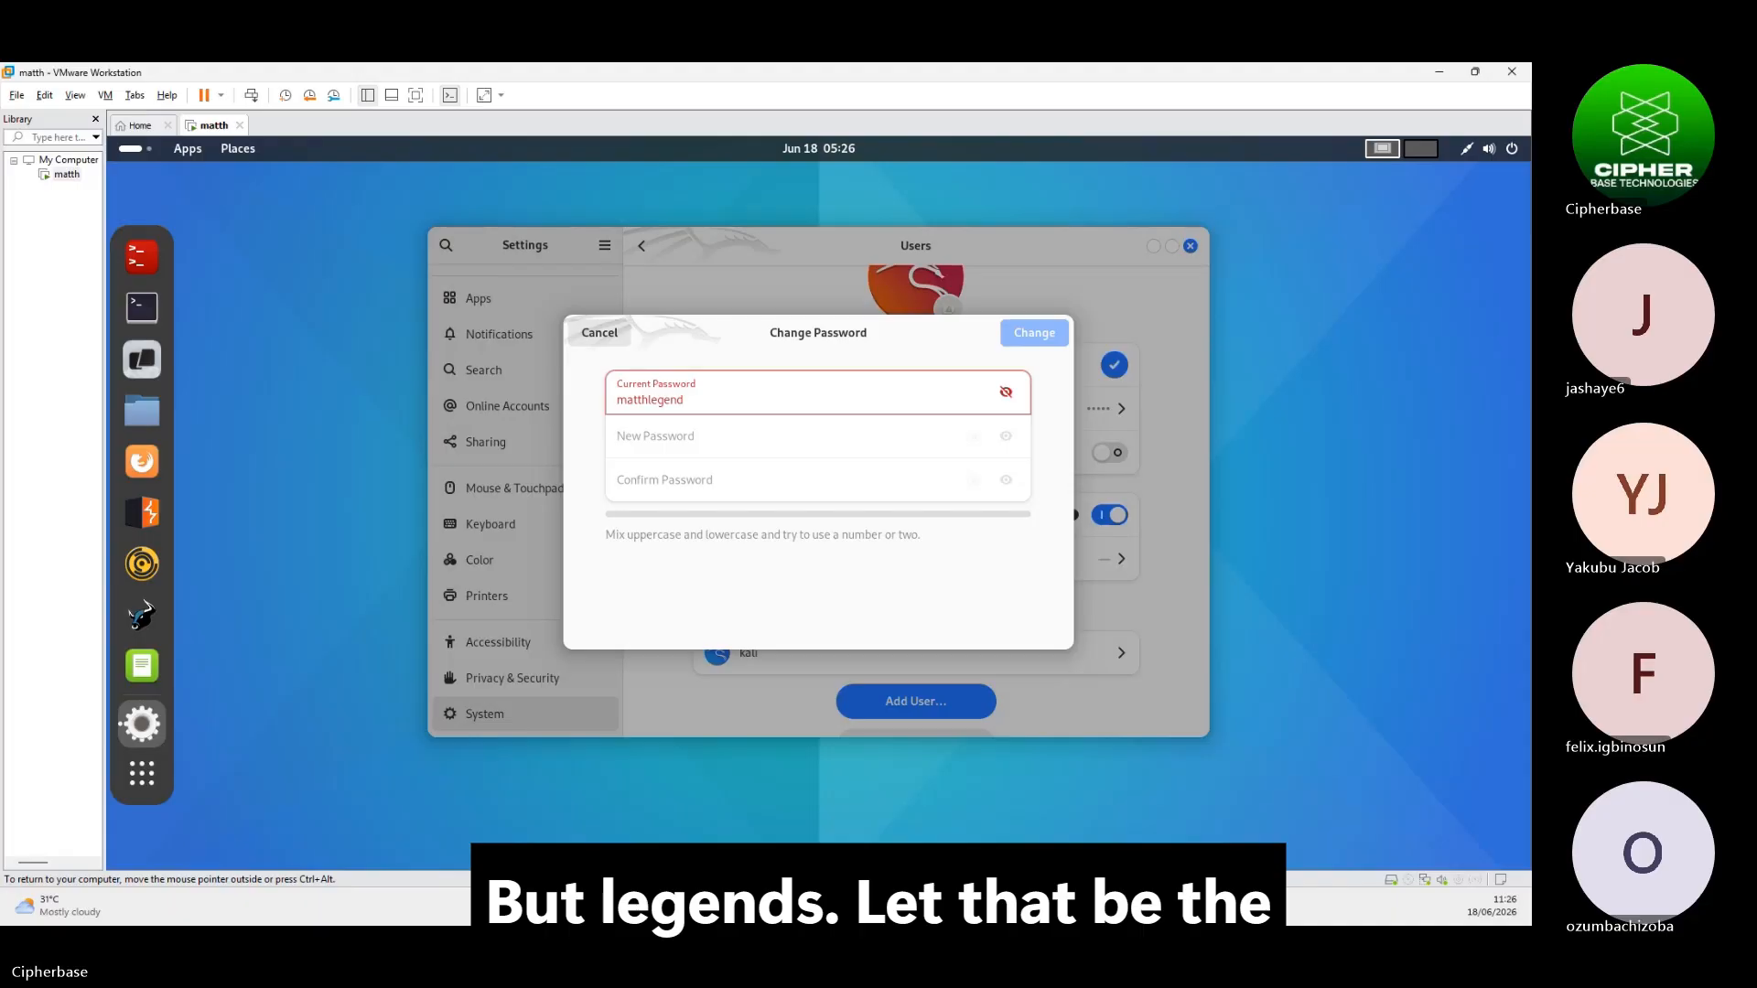
{"action": "double_click", "coordinate": [698, 399]}
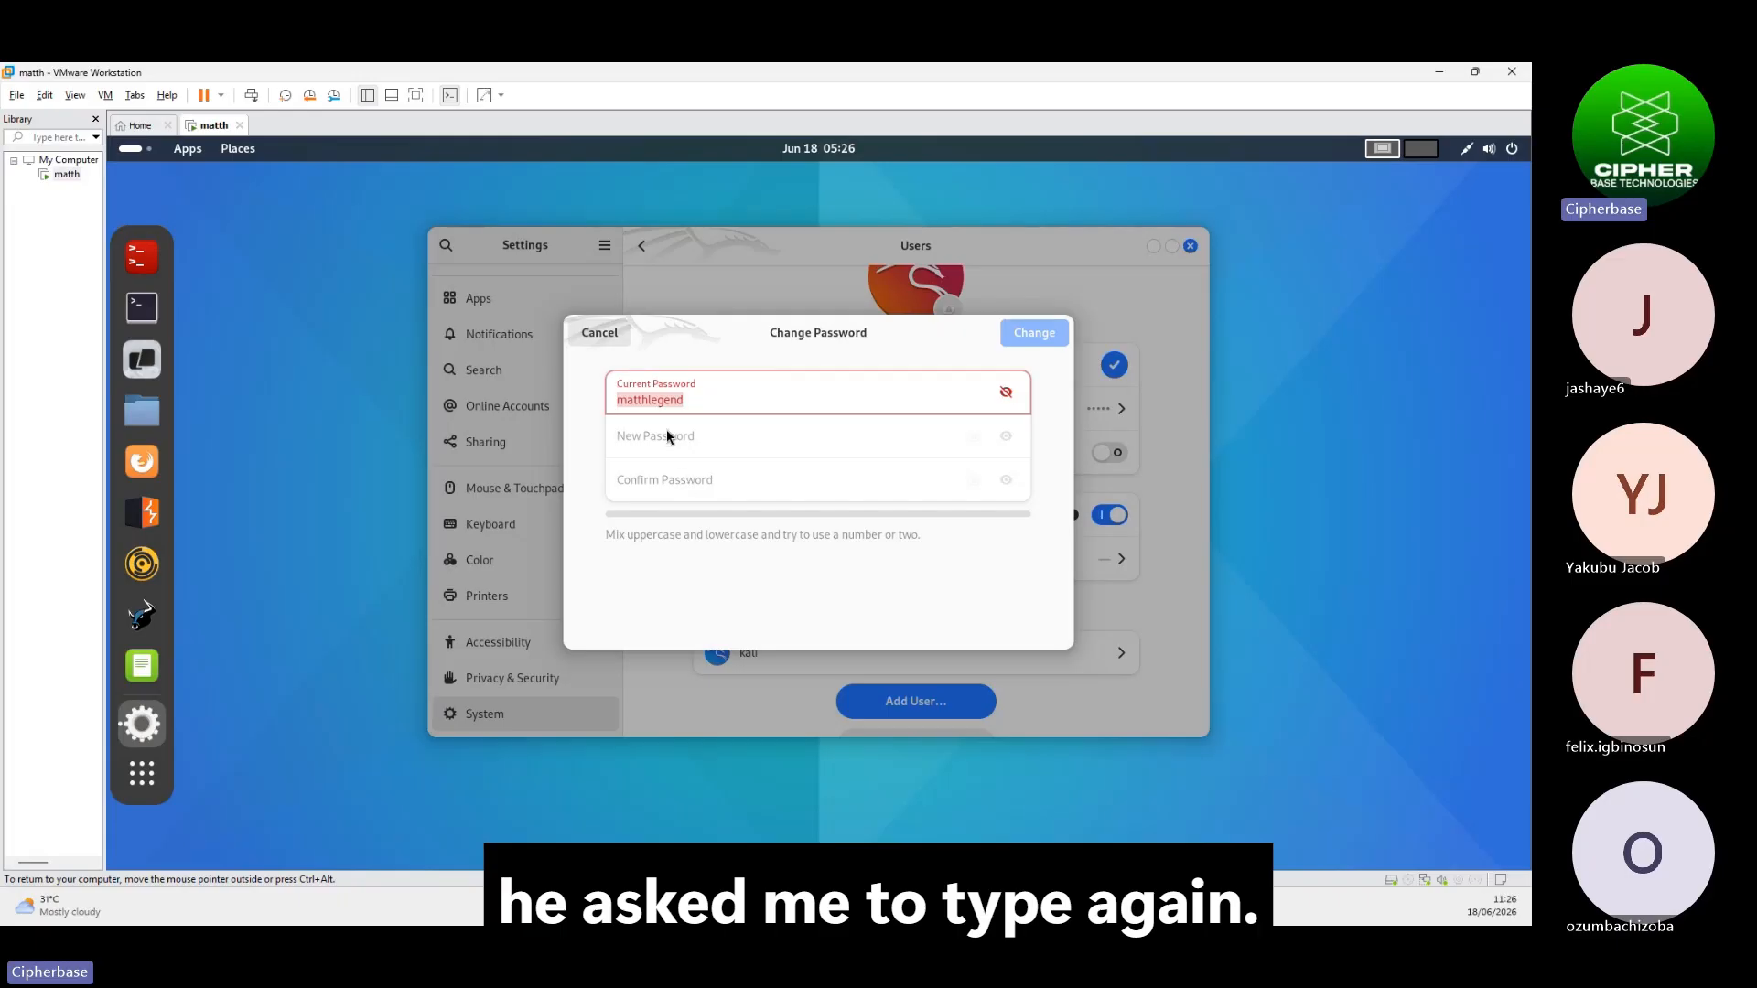
{"action": "left_click", "coordinate": [730, 408]}
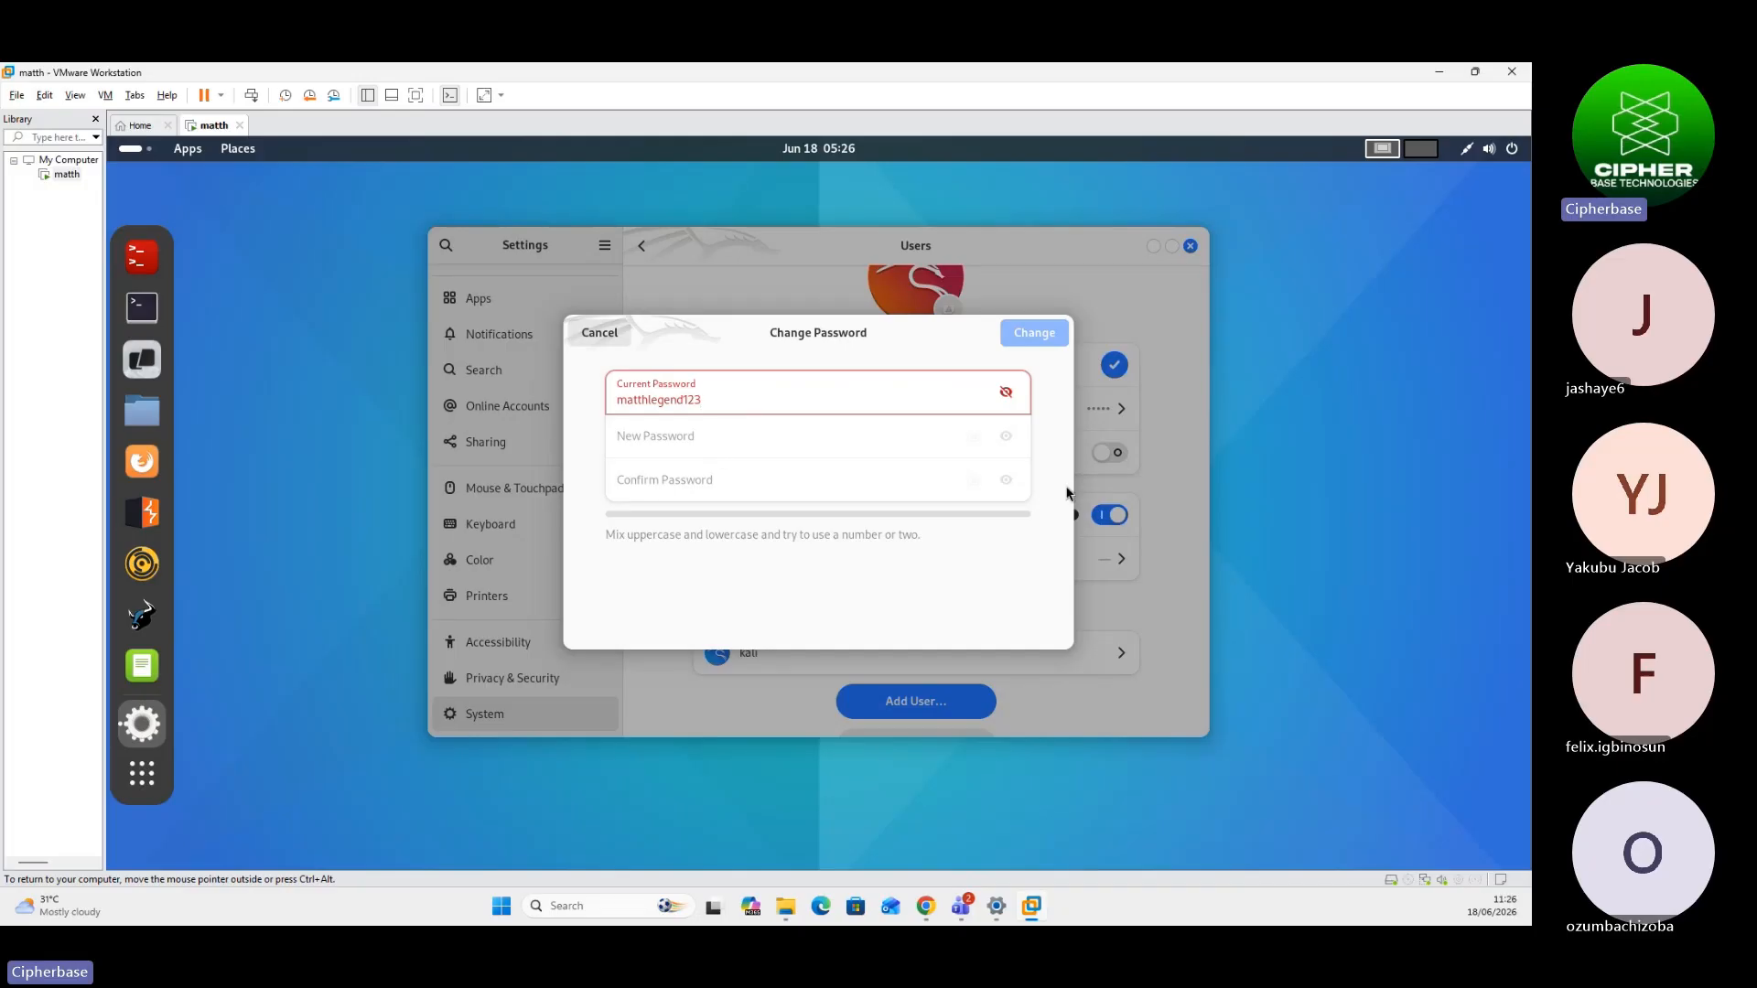
{"action": "key", "text": "Escape"}
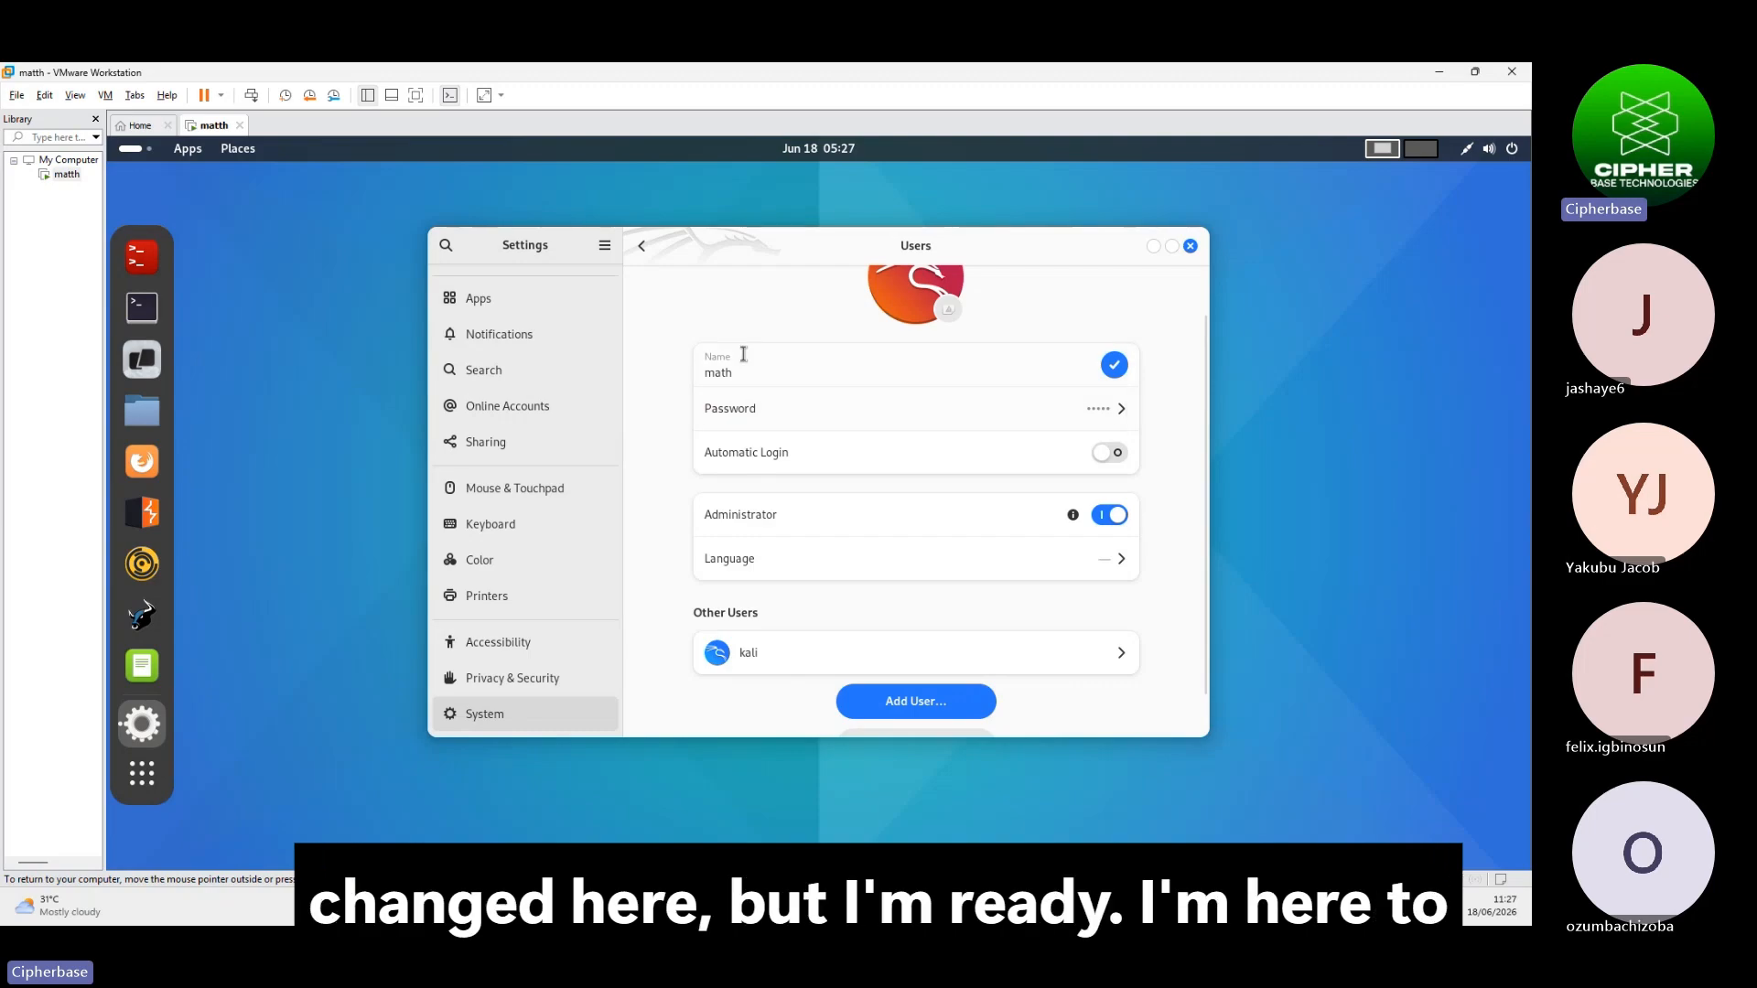
Save the account name math and bring up the empty Add User form
{"action": "left_click", "coordinate": [1114, 366]}
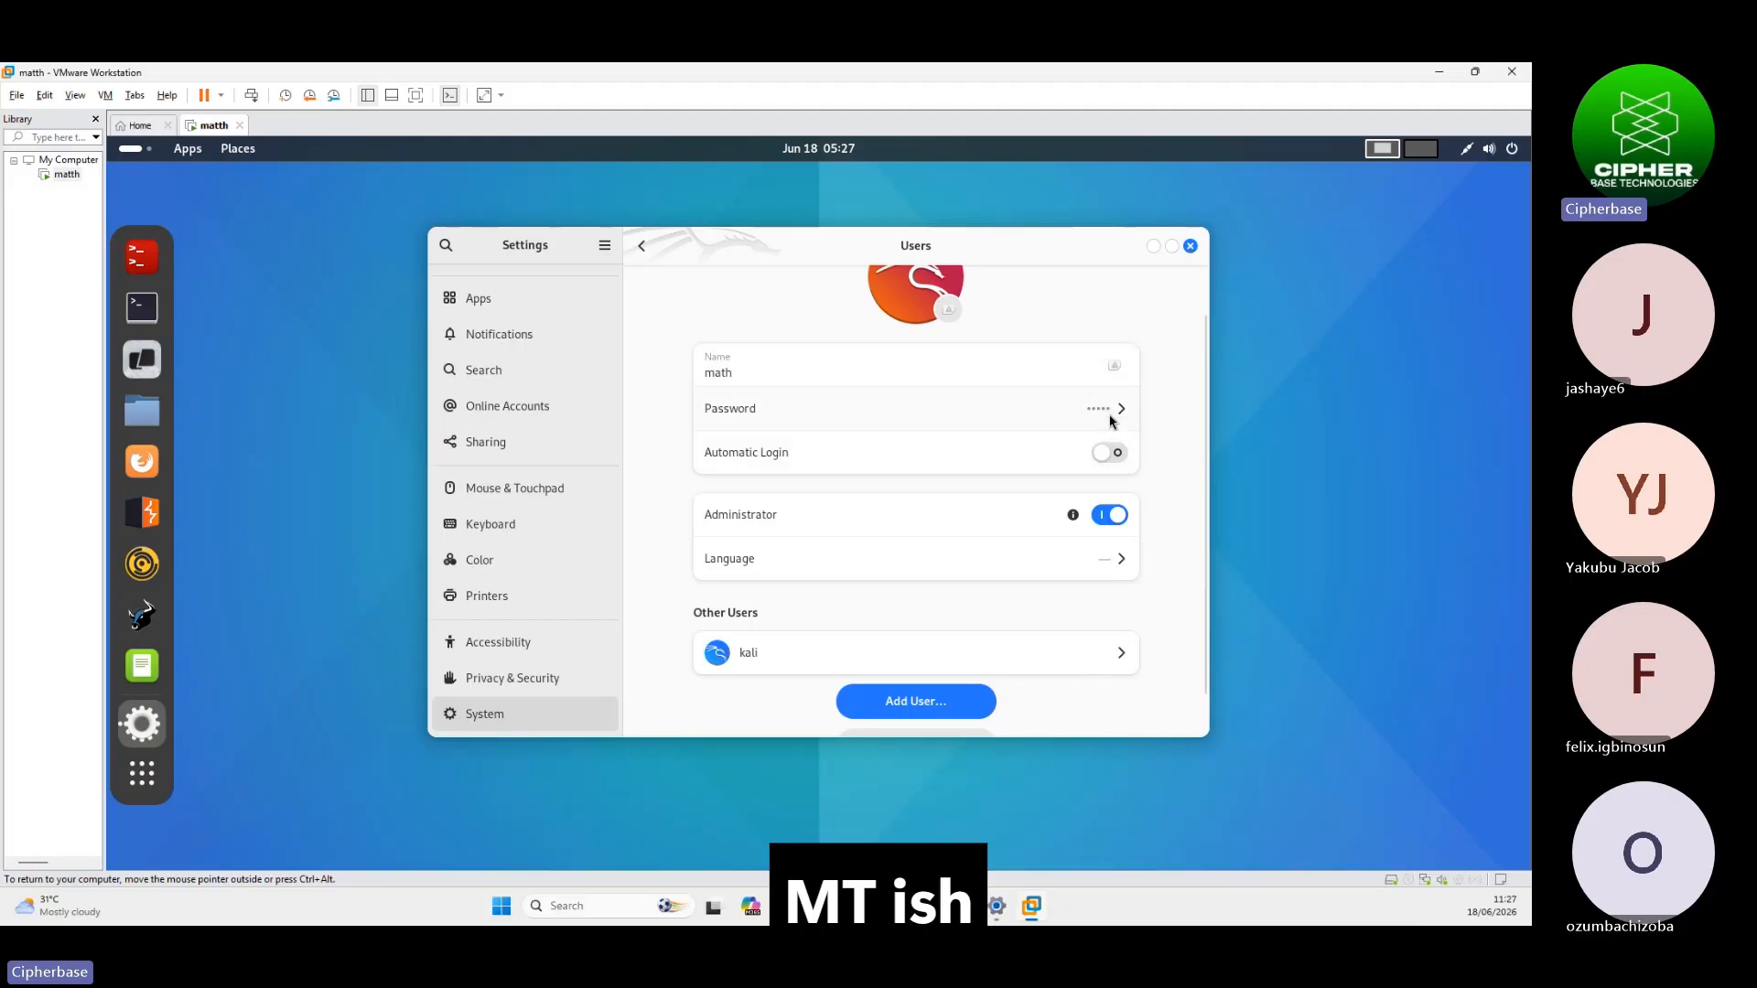
{"action": "scroll", "coordinate": [793, 575], "scroll_direction": "down", "scroll_amount": 2}
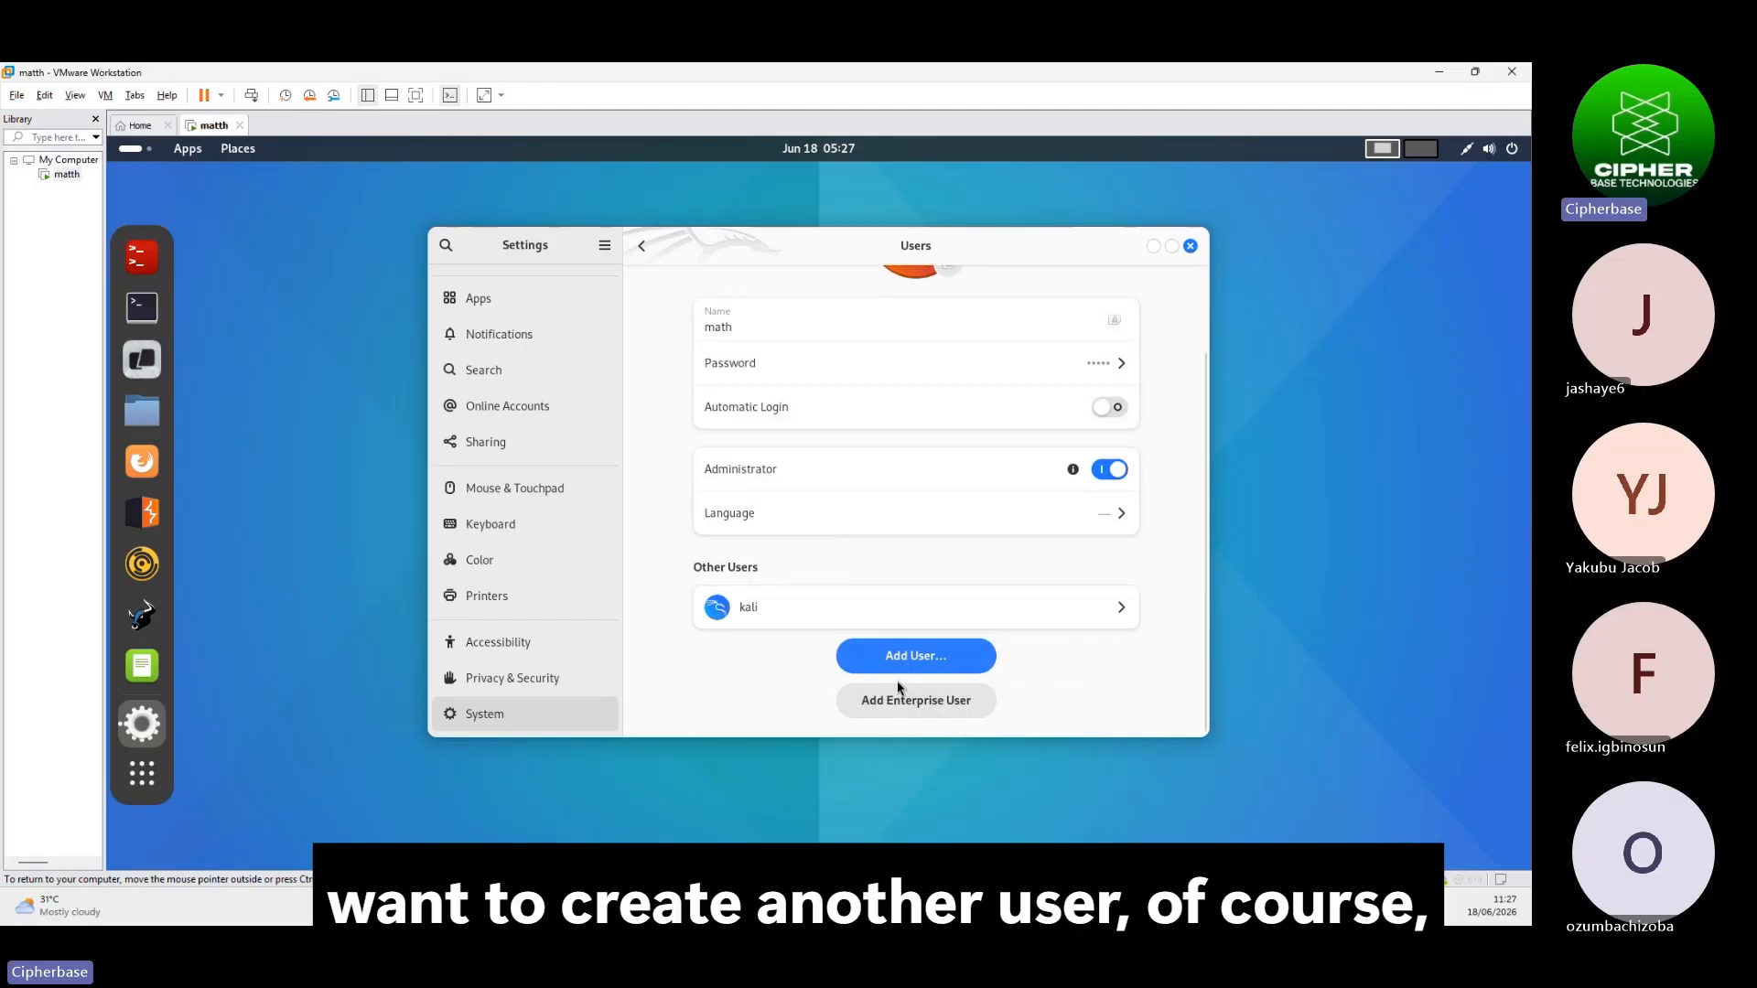
{"action": "left_click", "coordinate": [918, 660]}
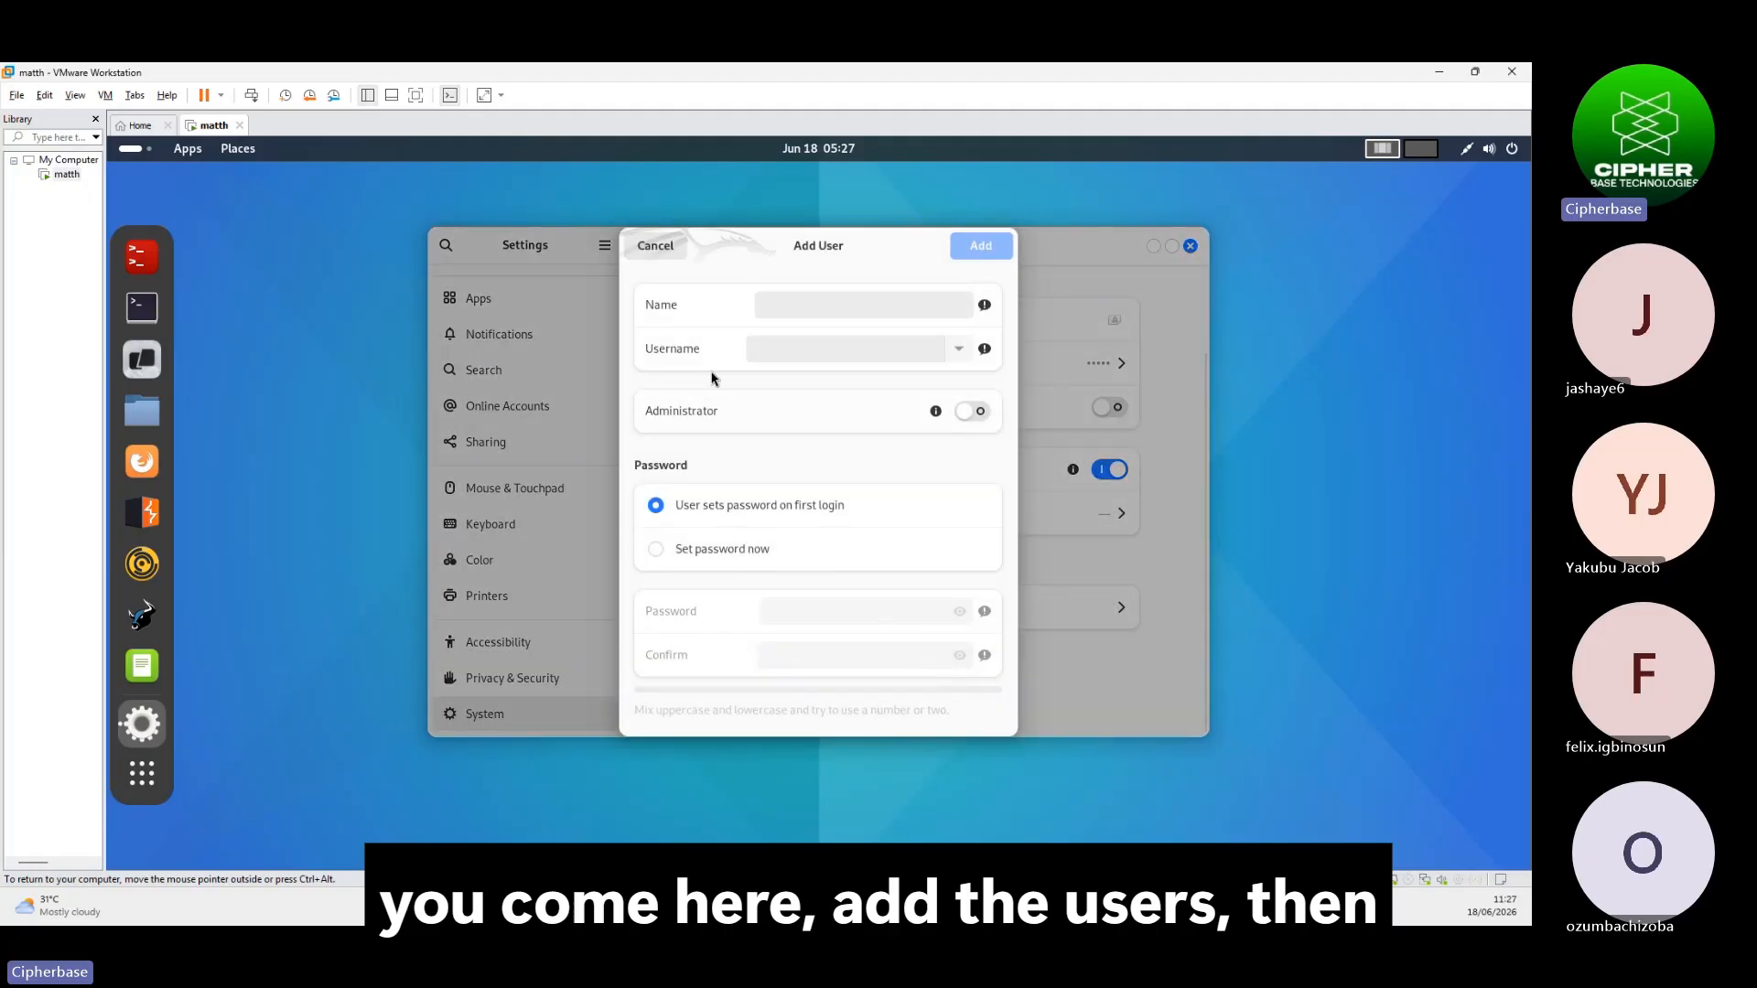
Enter the name legend, switch Administrator on, and choose Set password now
{"action": "left_click", "coordinate": [784, 307]}
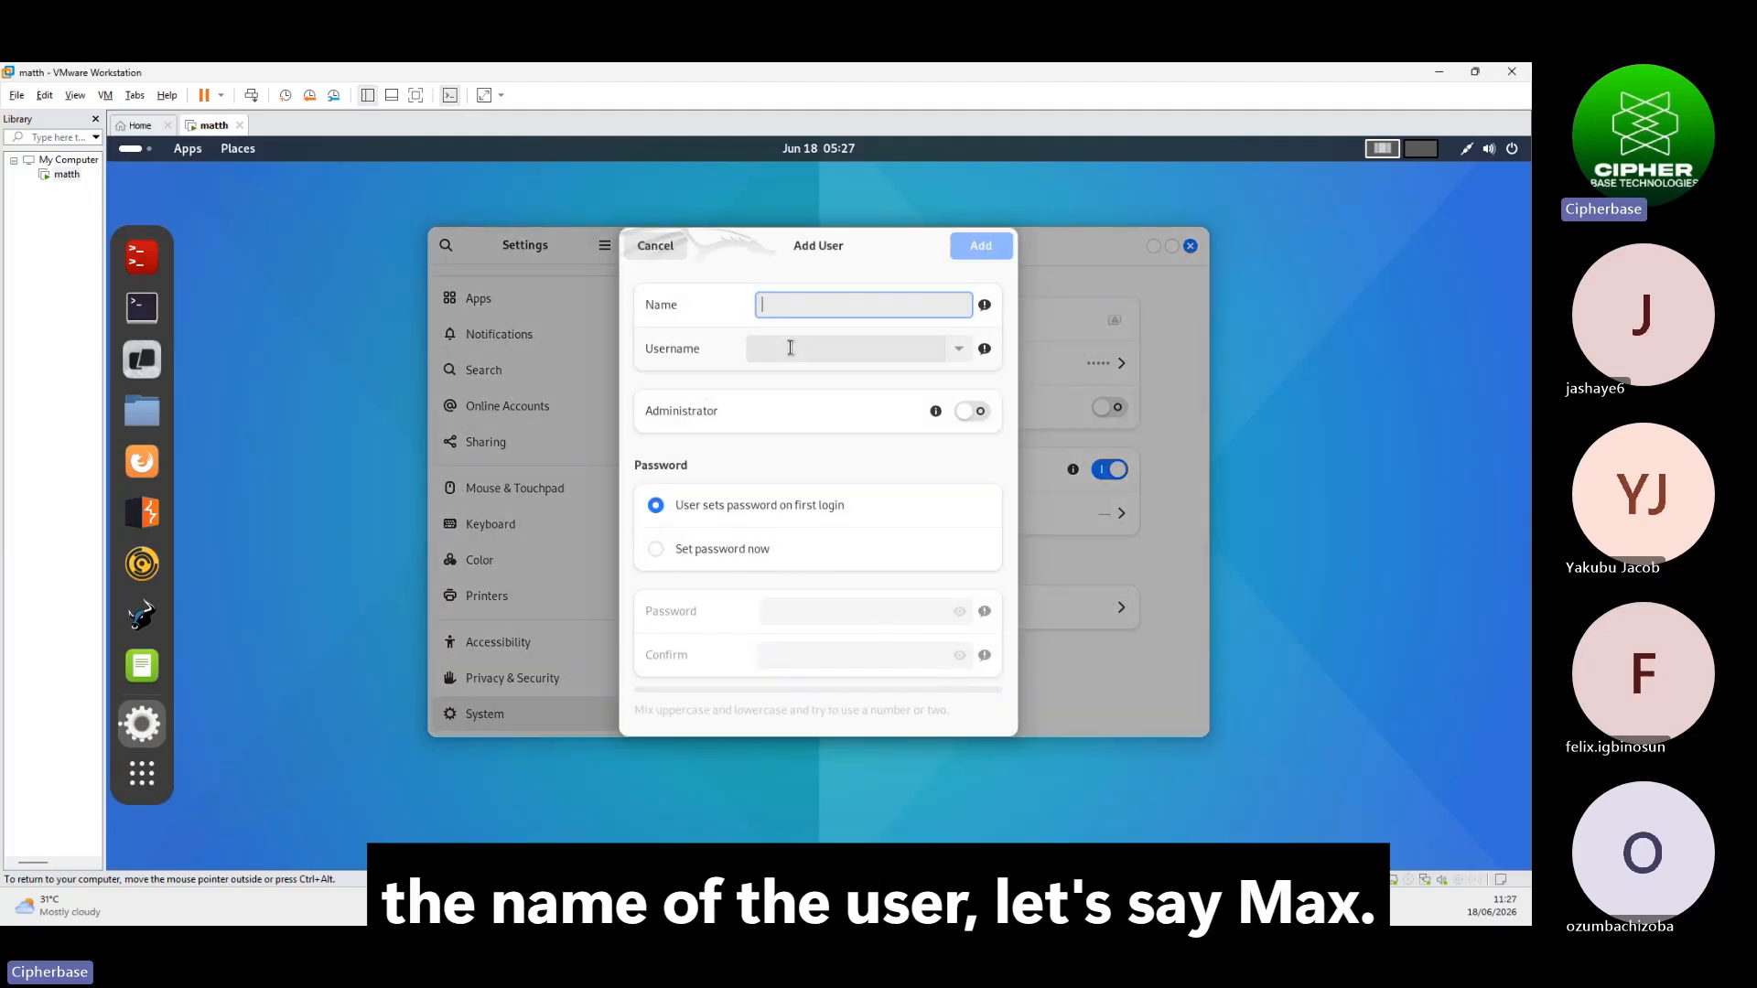
{"action": "type", "text": "ma"}
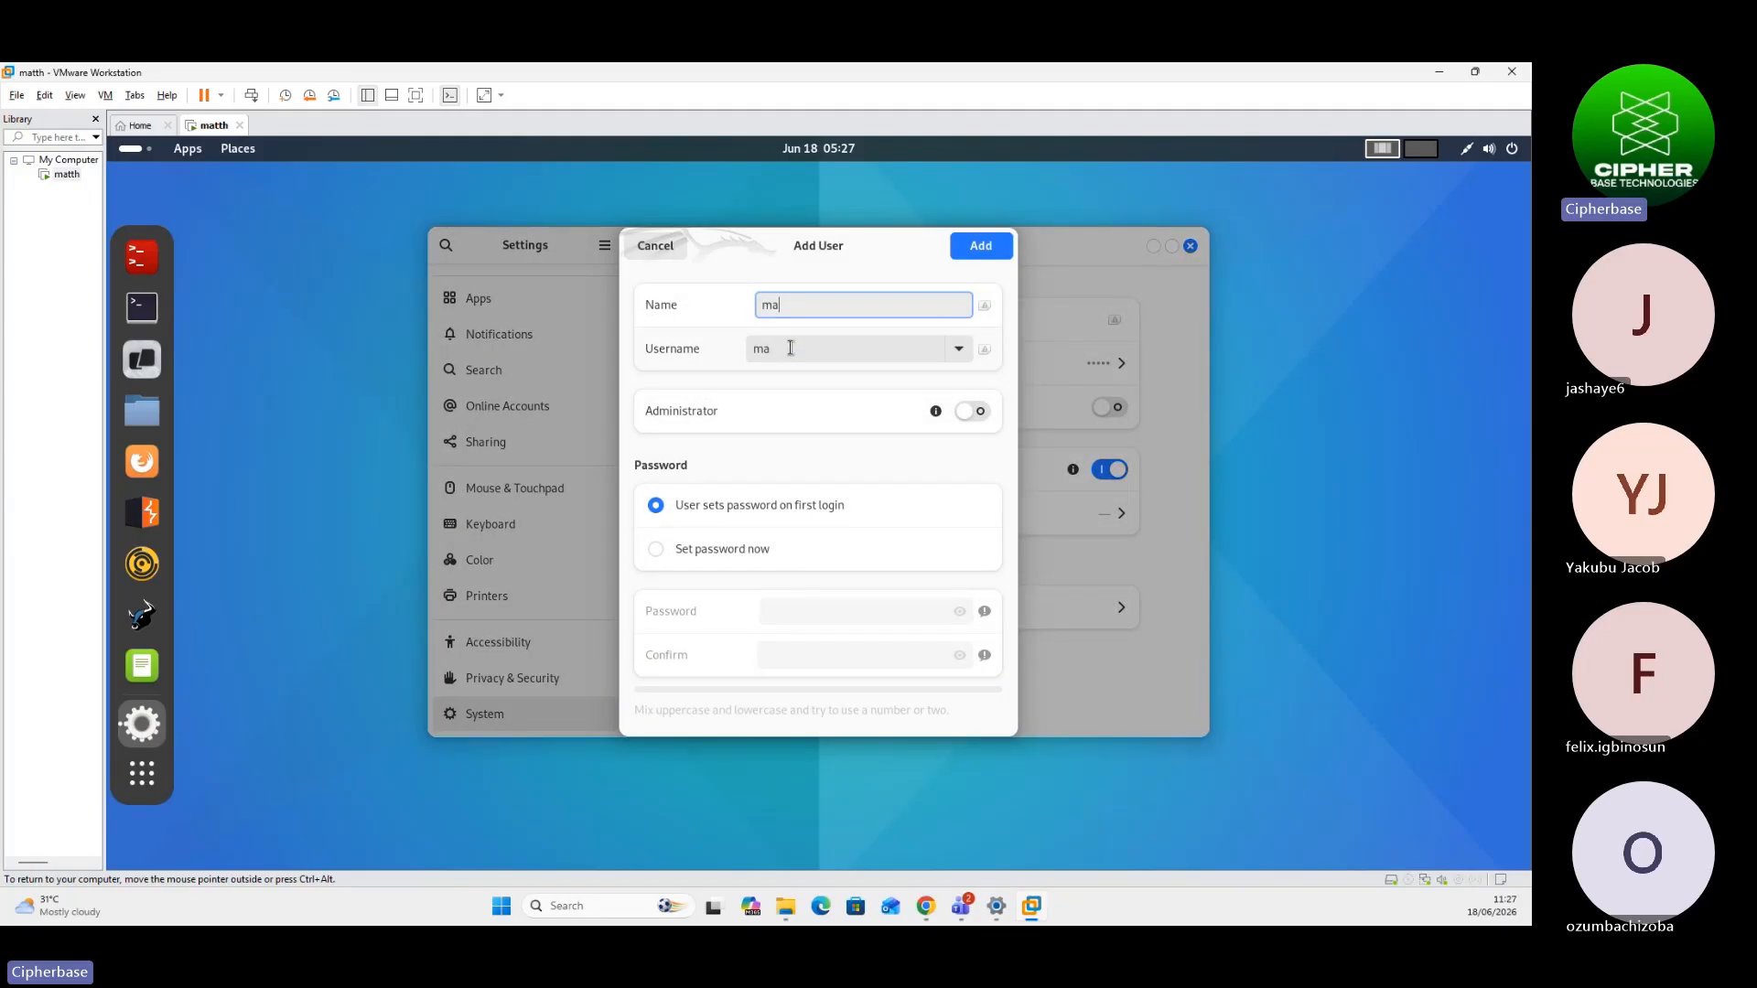
{"action": "key", "text": "BackSpace"}
{"action": "key", "text": "BackSpace"}
{"action": "type", "text": "legend"}
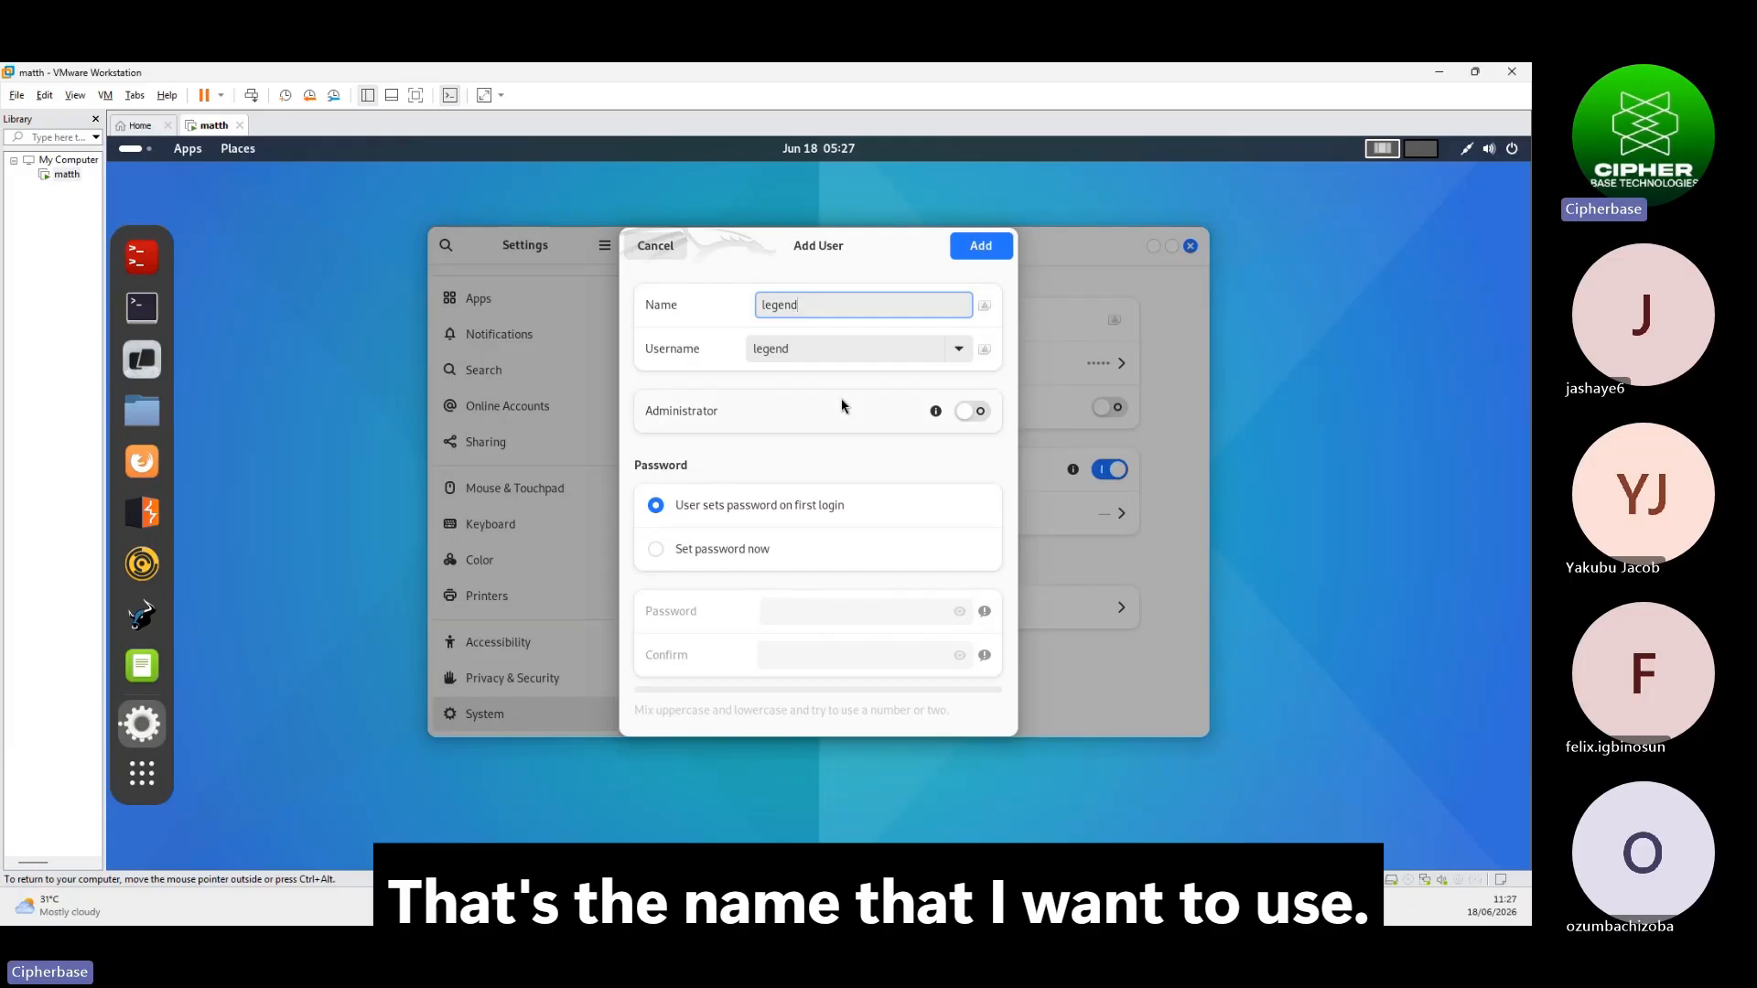
{"action": "left_click", "coordinate": [973, 411]}
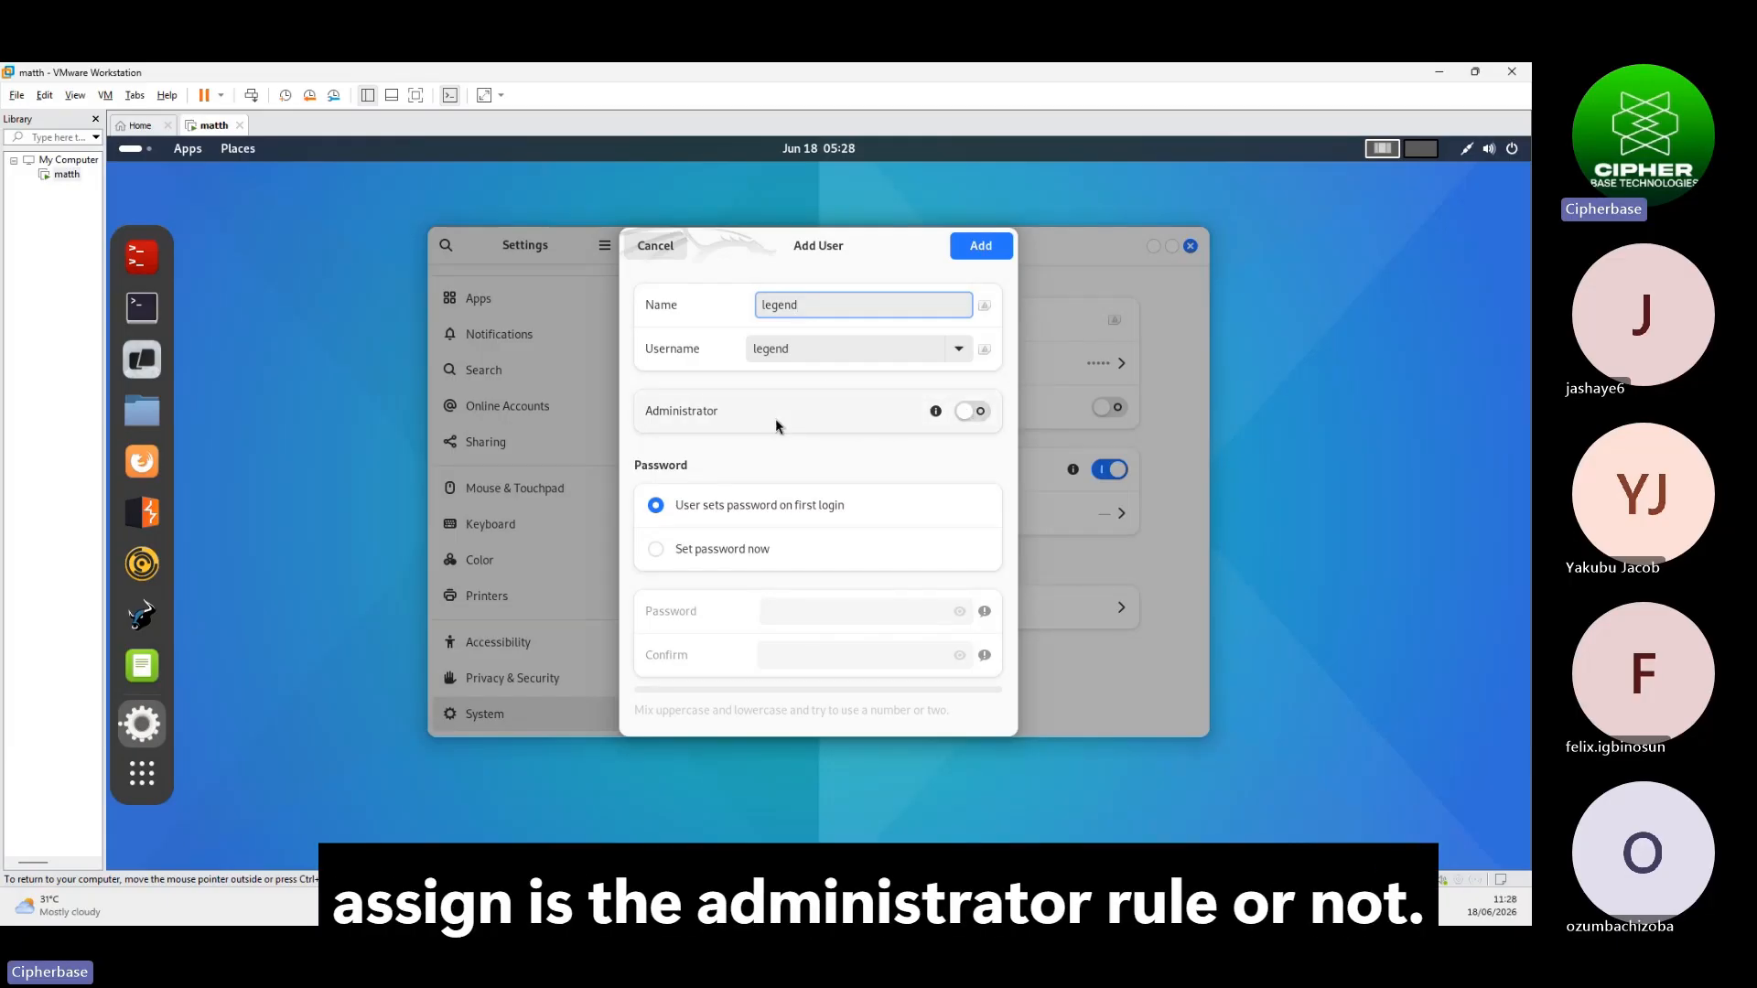
{"action": "left_click", "coordinate": [971, 412]}
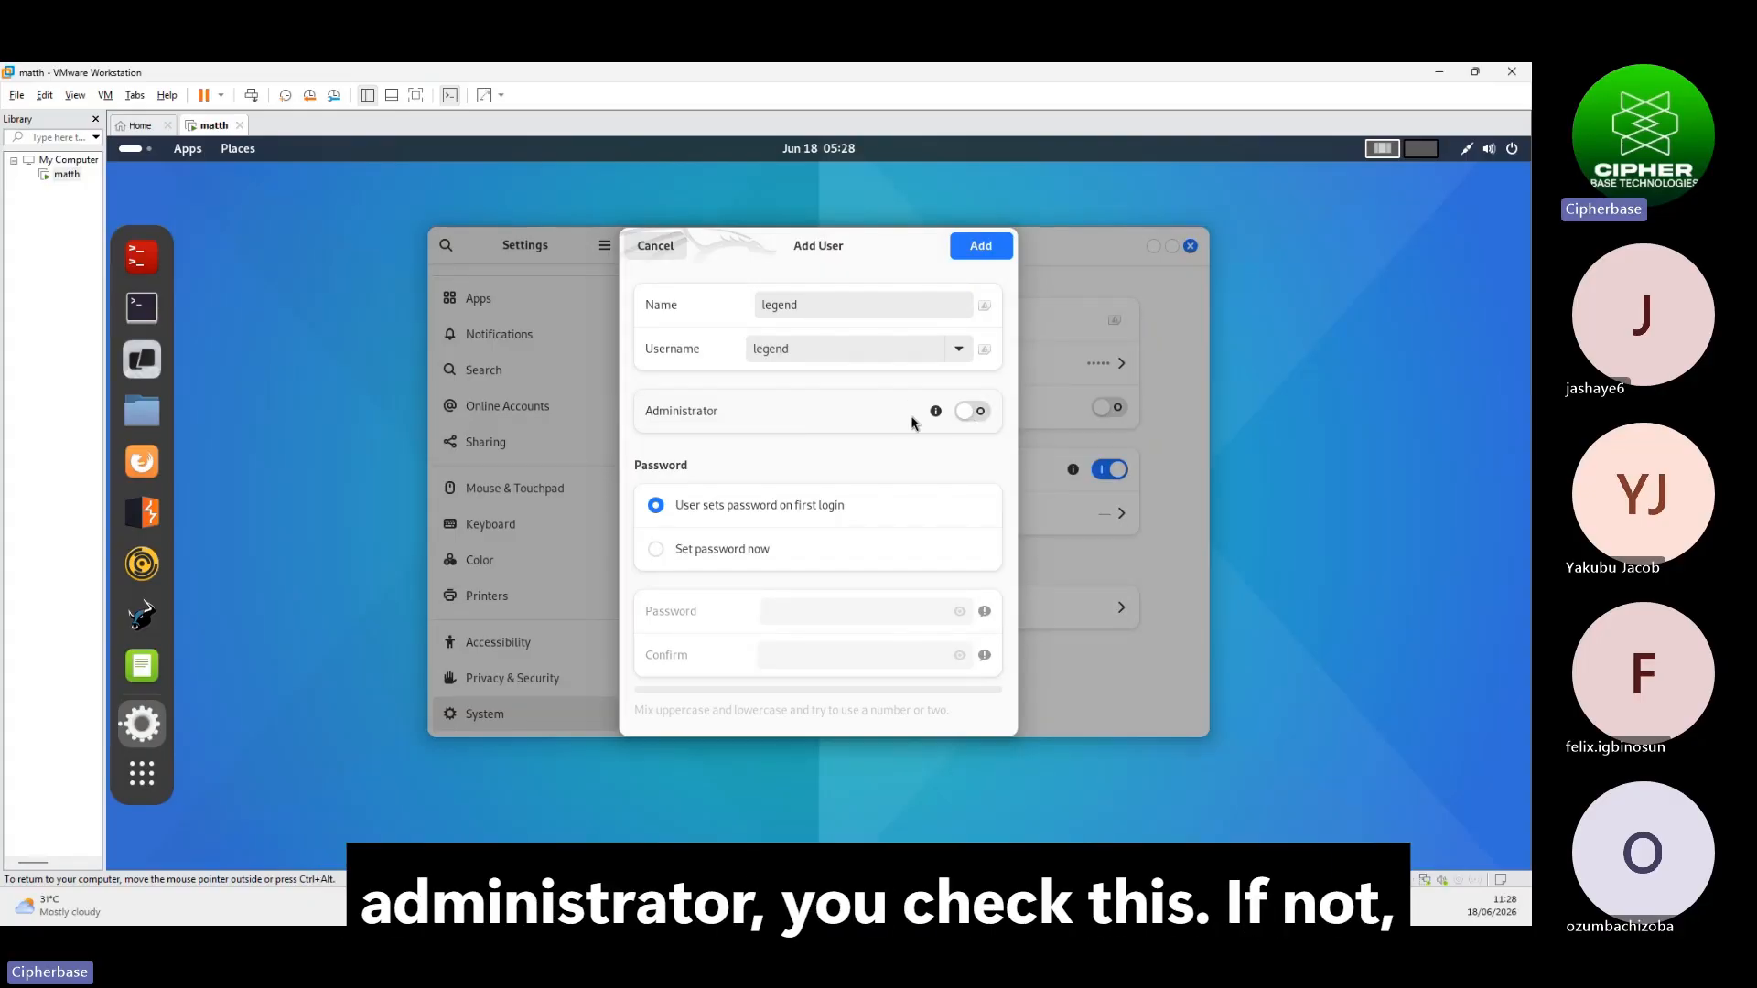
{"action": "left_click", "coordinate": [972, 413]}
{"action": "left_click", "coordinate": [973, 414]}
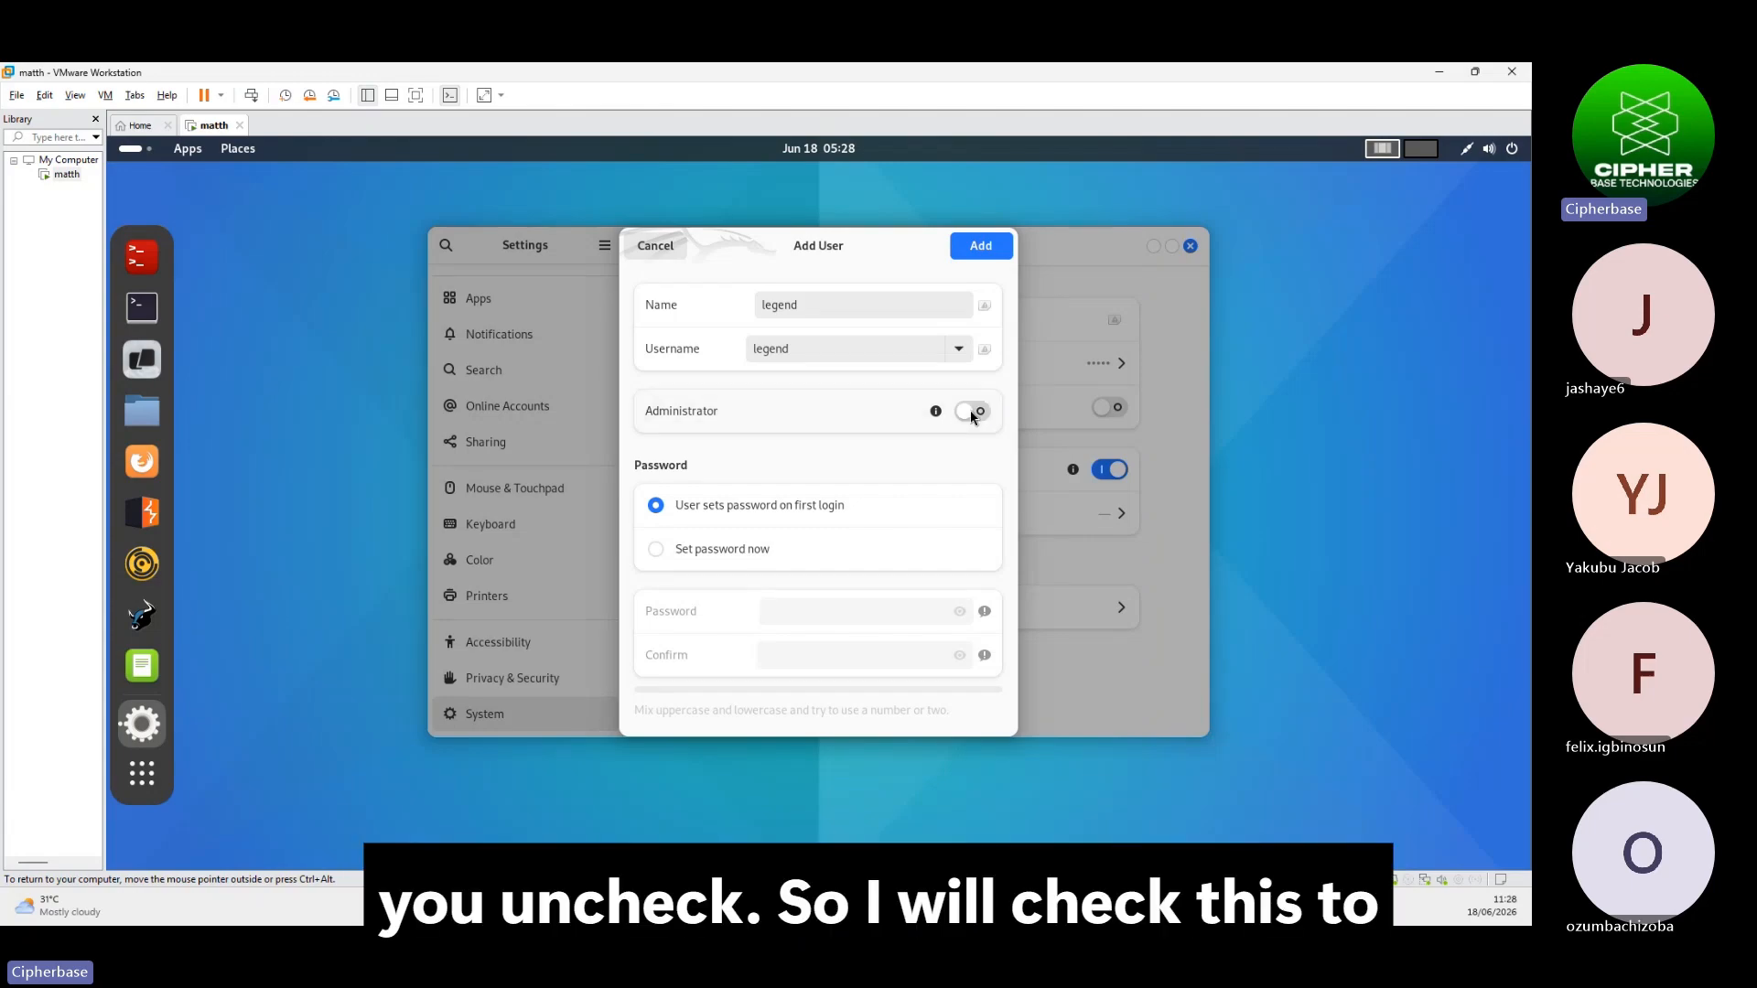
{"action": "left_click", "coordinate": [968, 414]}
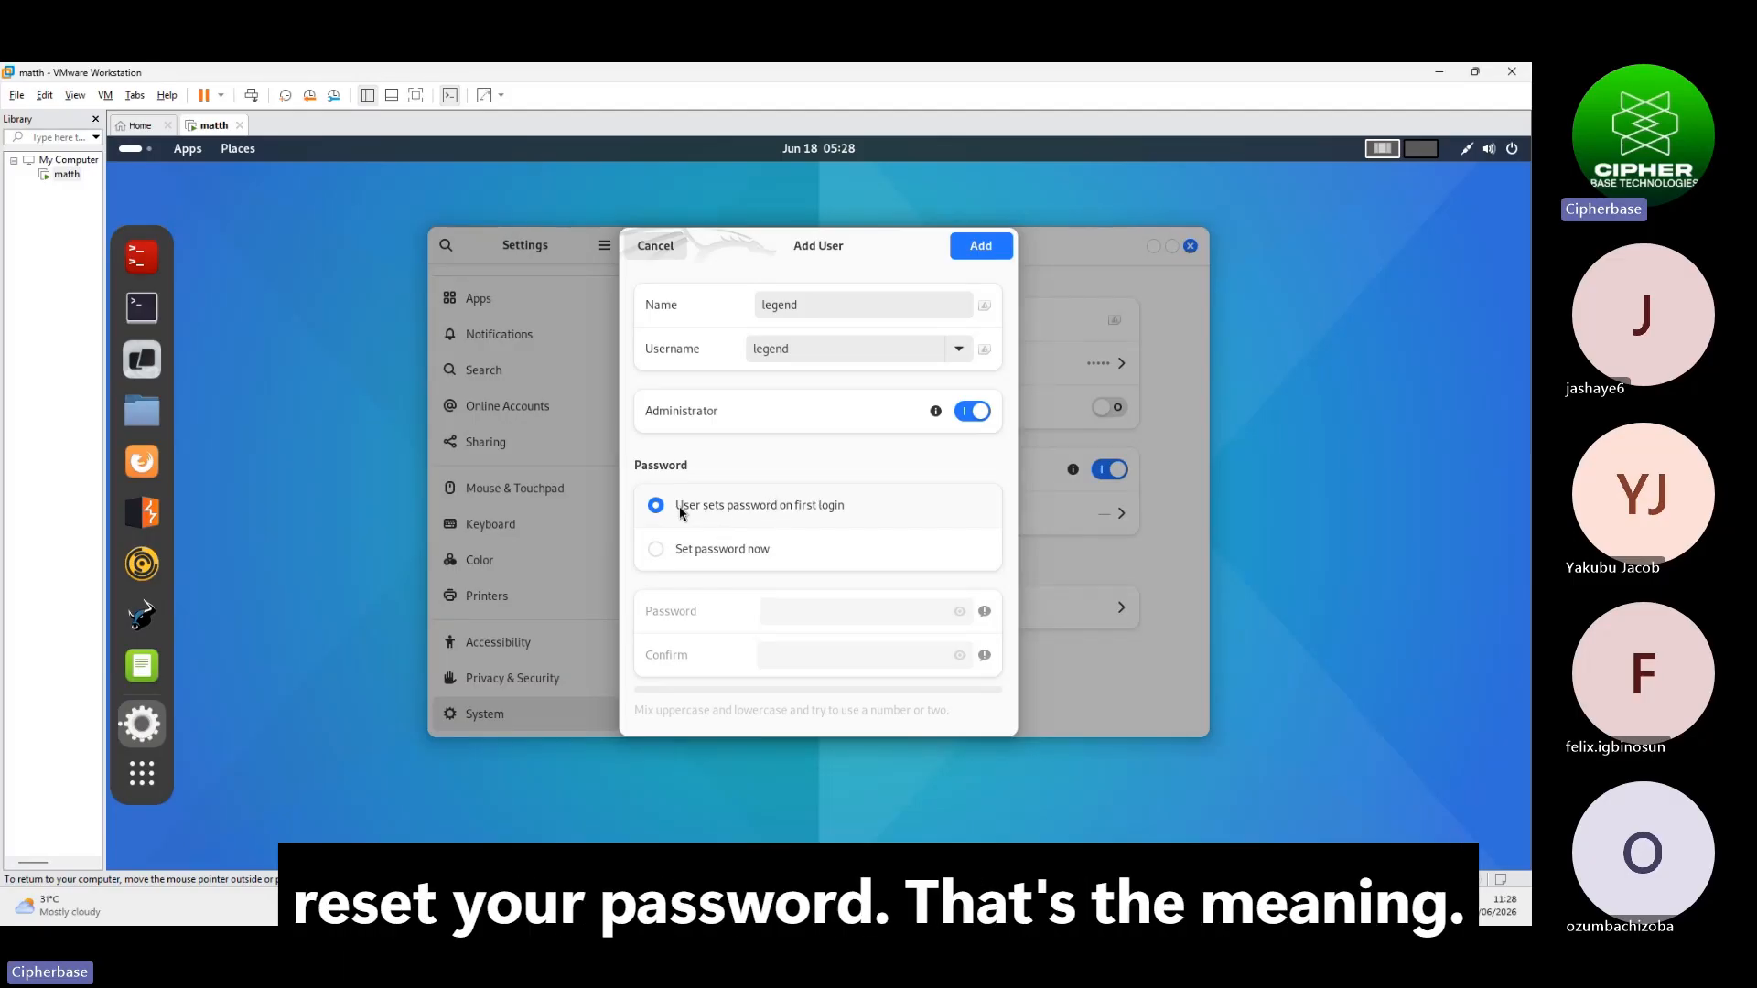
{"action": "left_click", "coordinate": [672, 548]}
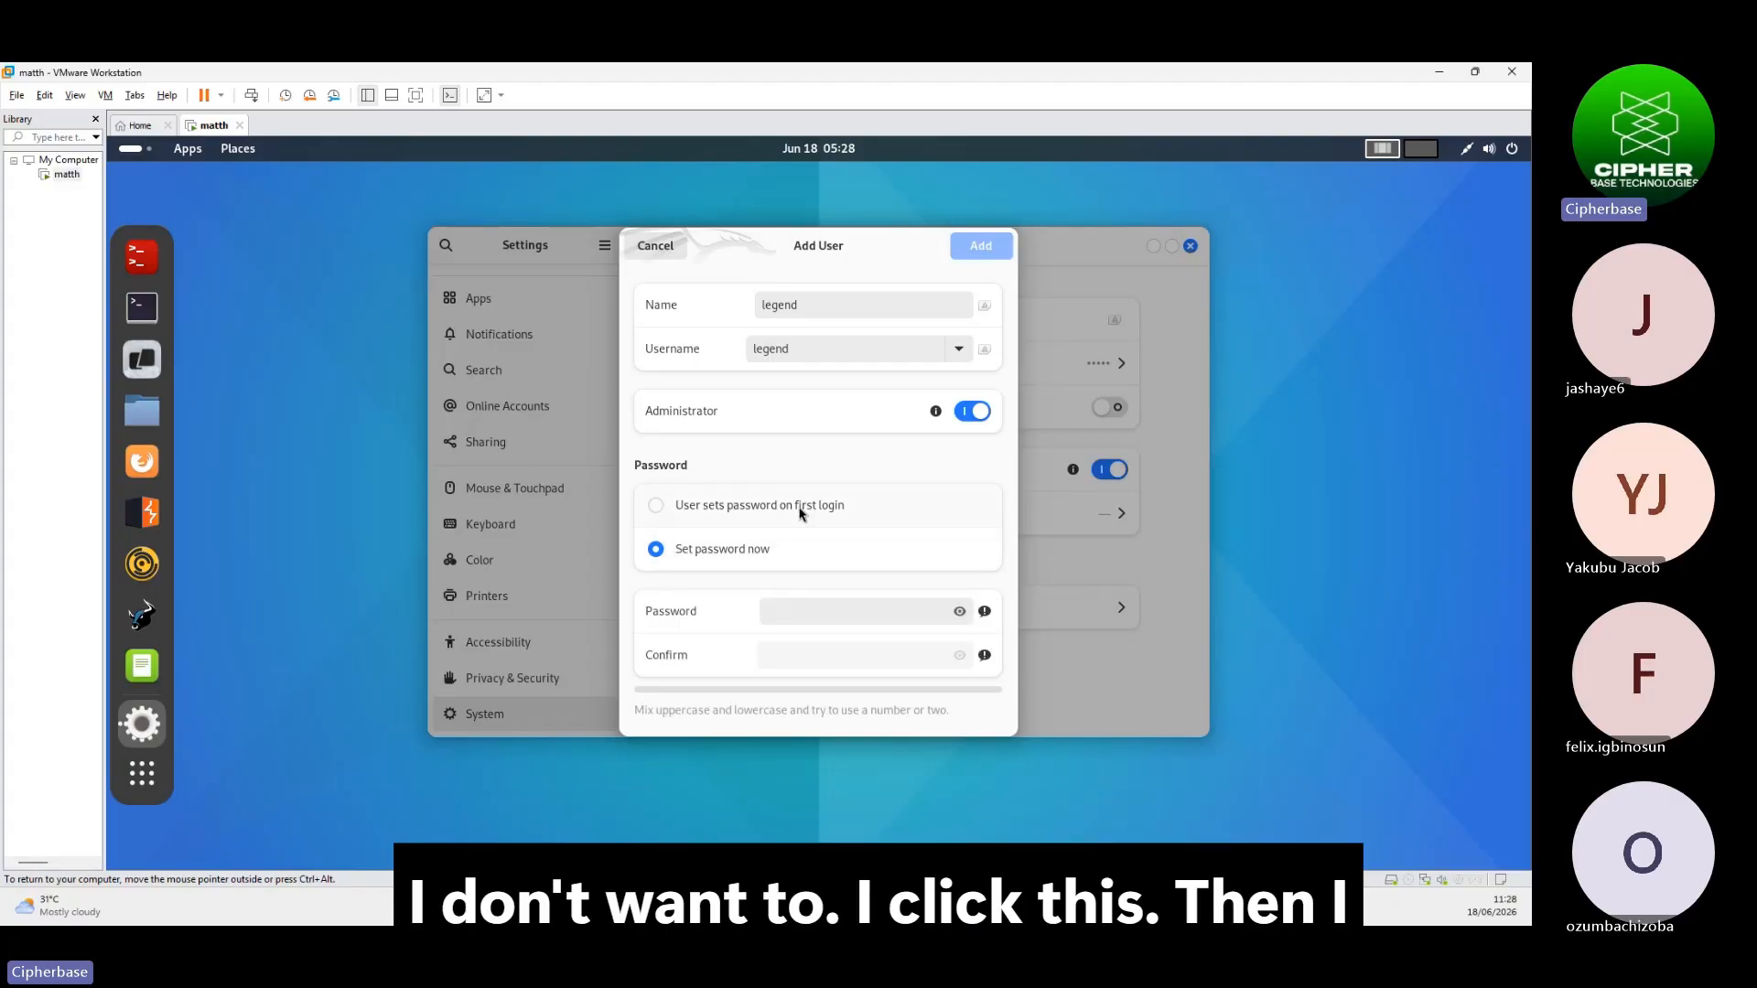
Type a first password, correct its ending, then clear the field to start over
{"action": "left_click", "coordinate": [818, 606]}
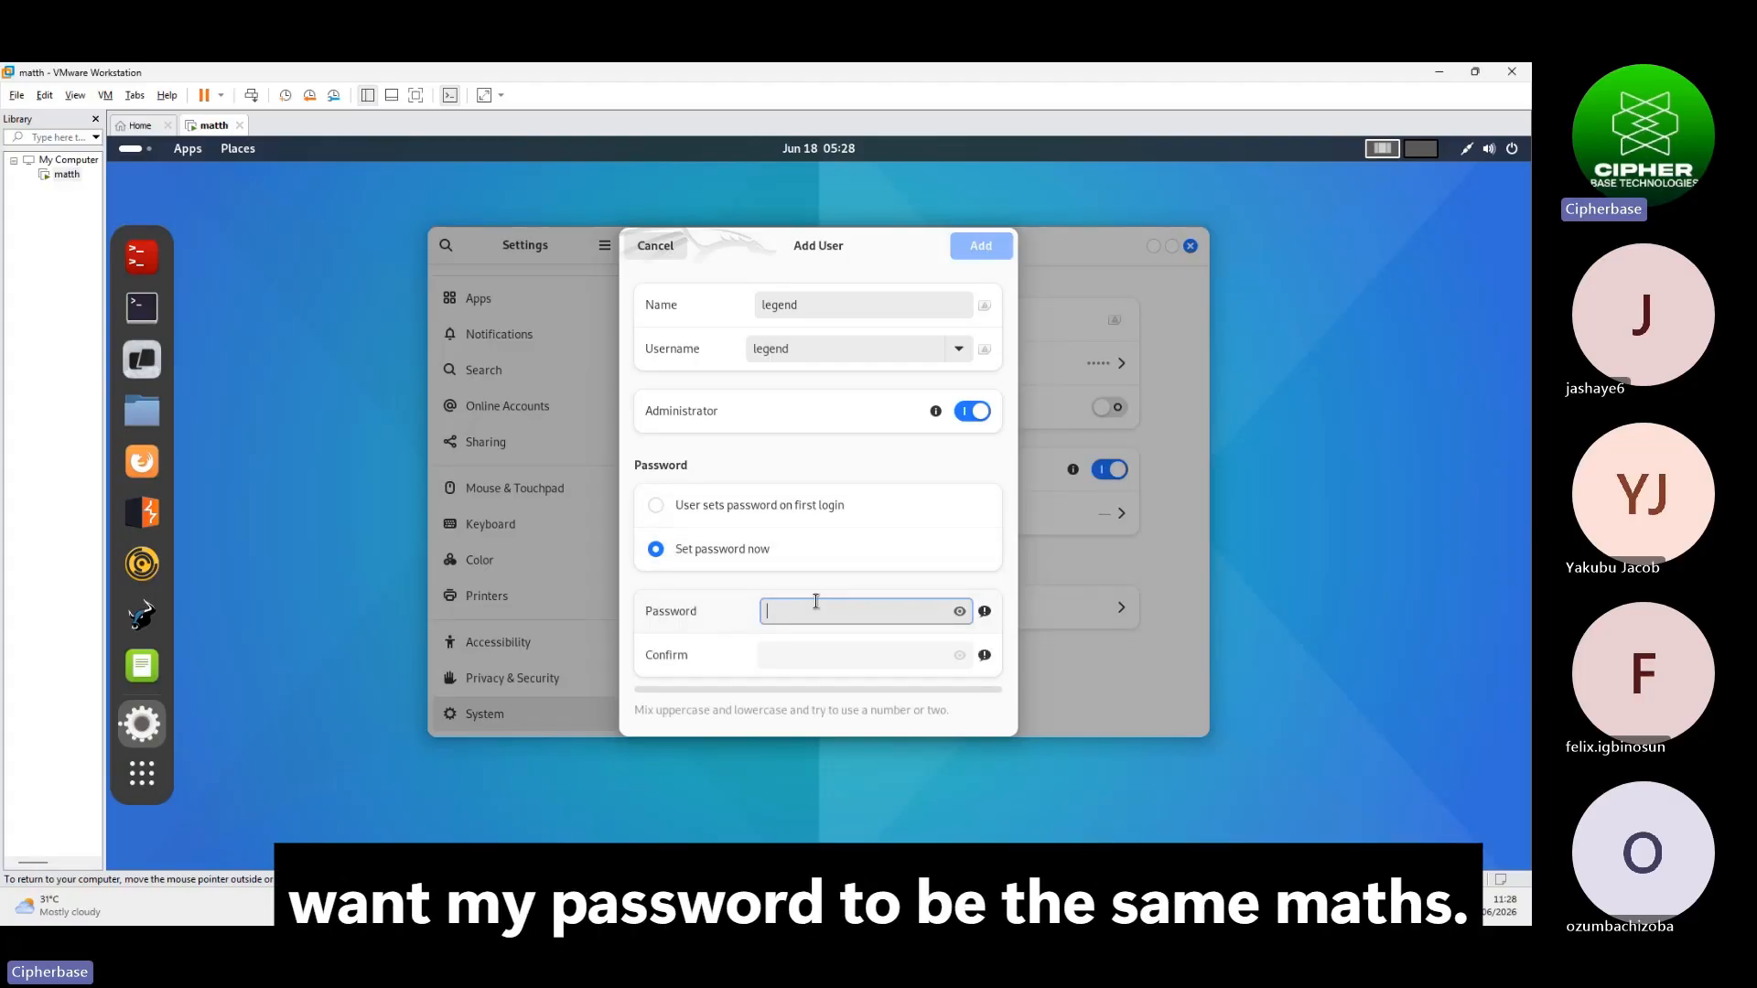
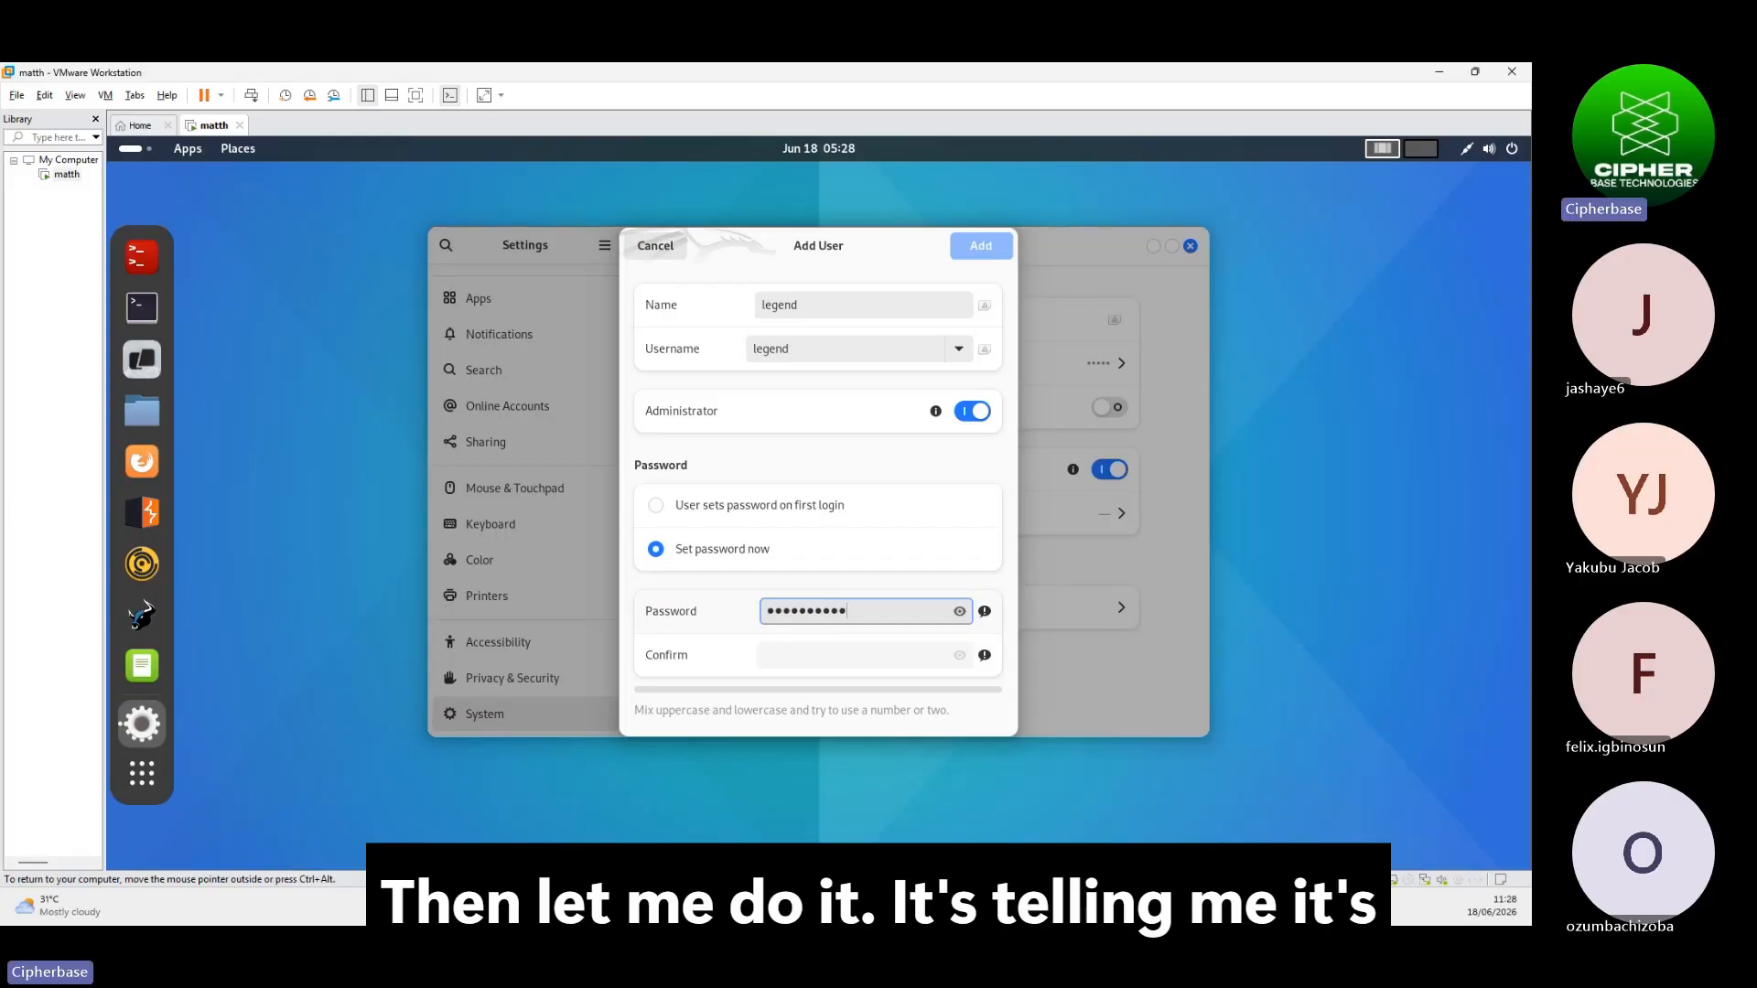
{"action": "left_click", "coordinate": [960, 613]}
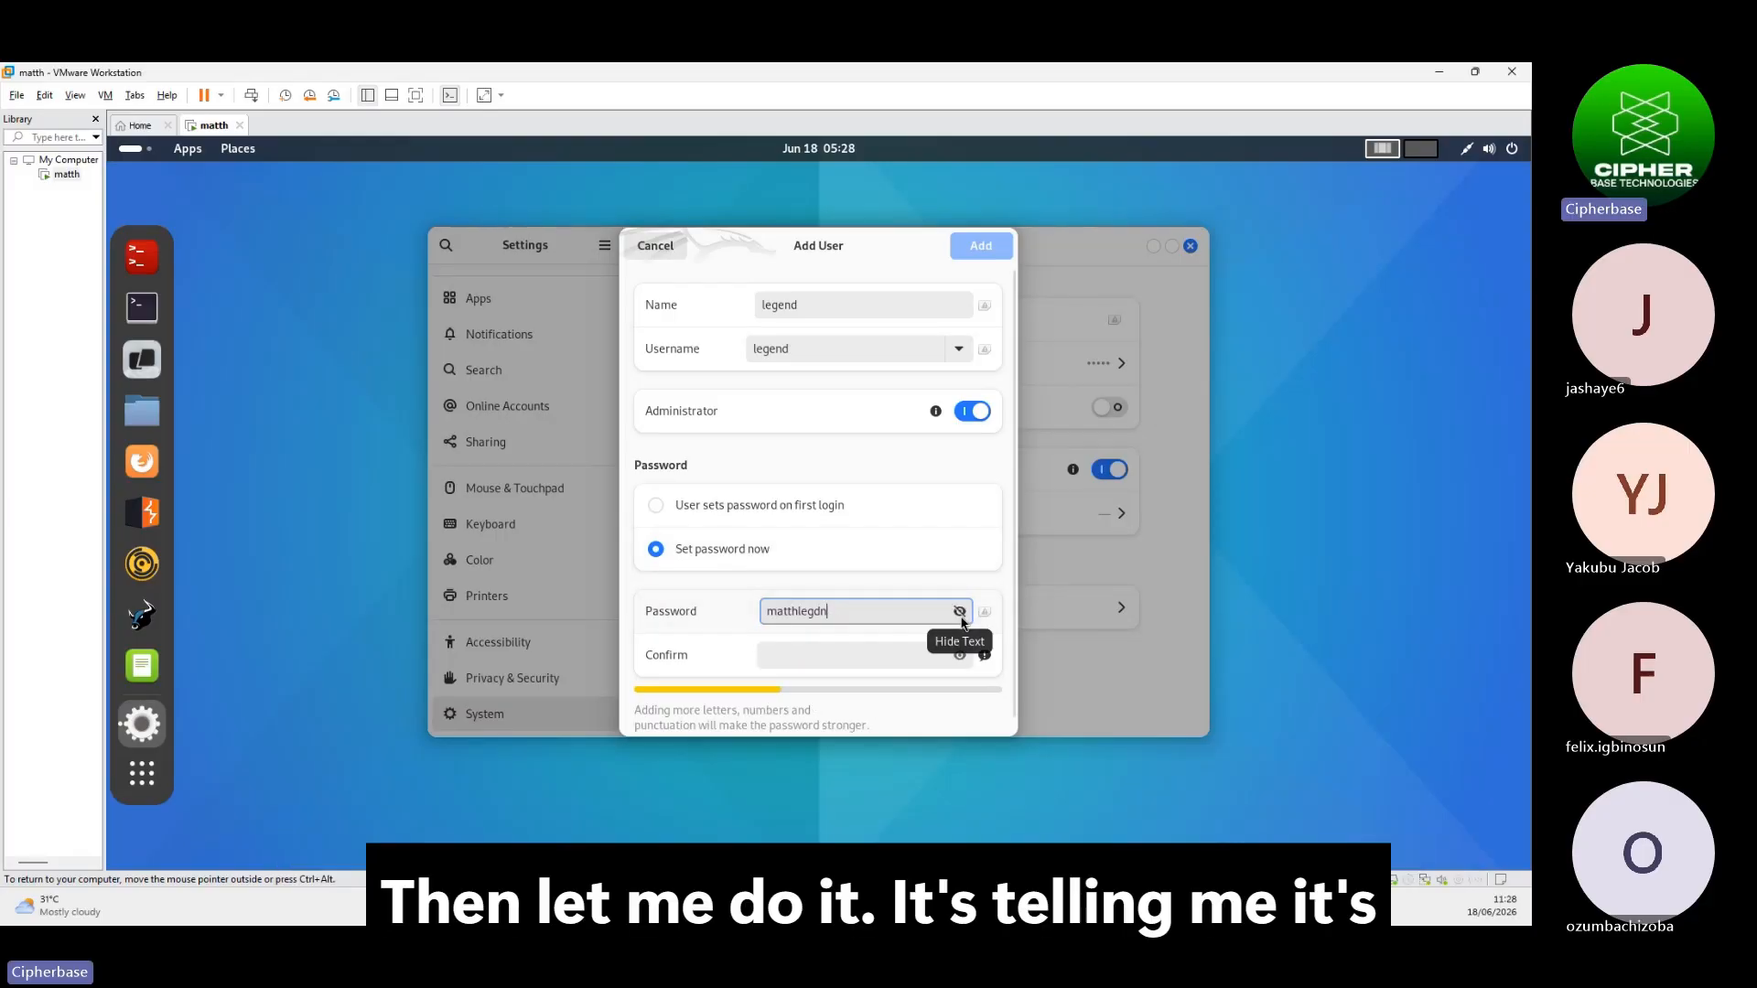
{"action": "key", "text": "BackSpace"}
{"action": "key", "text": "BackSpace"}
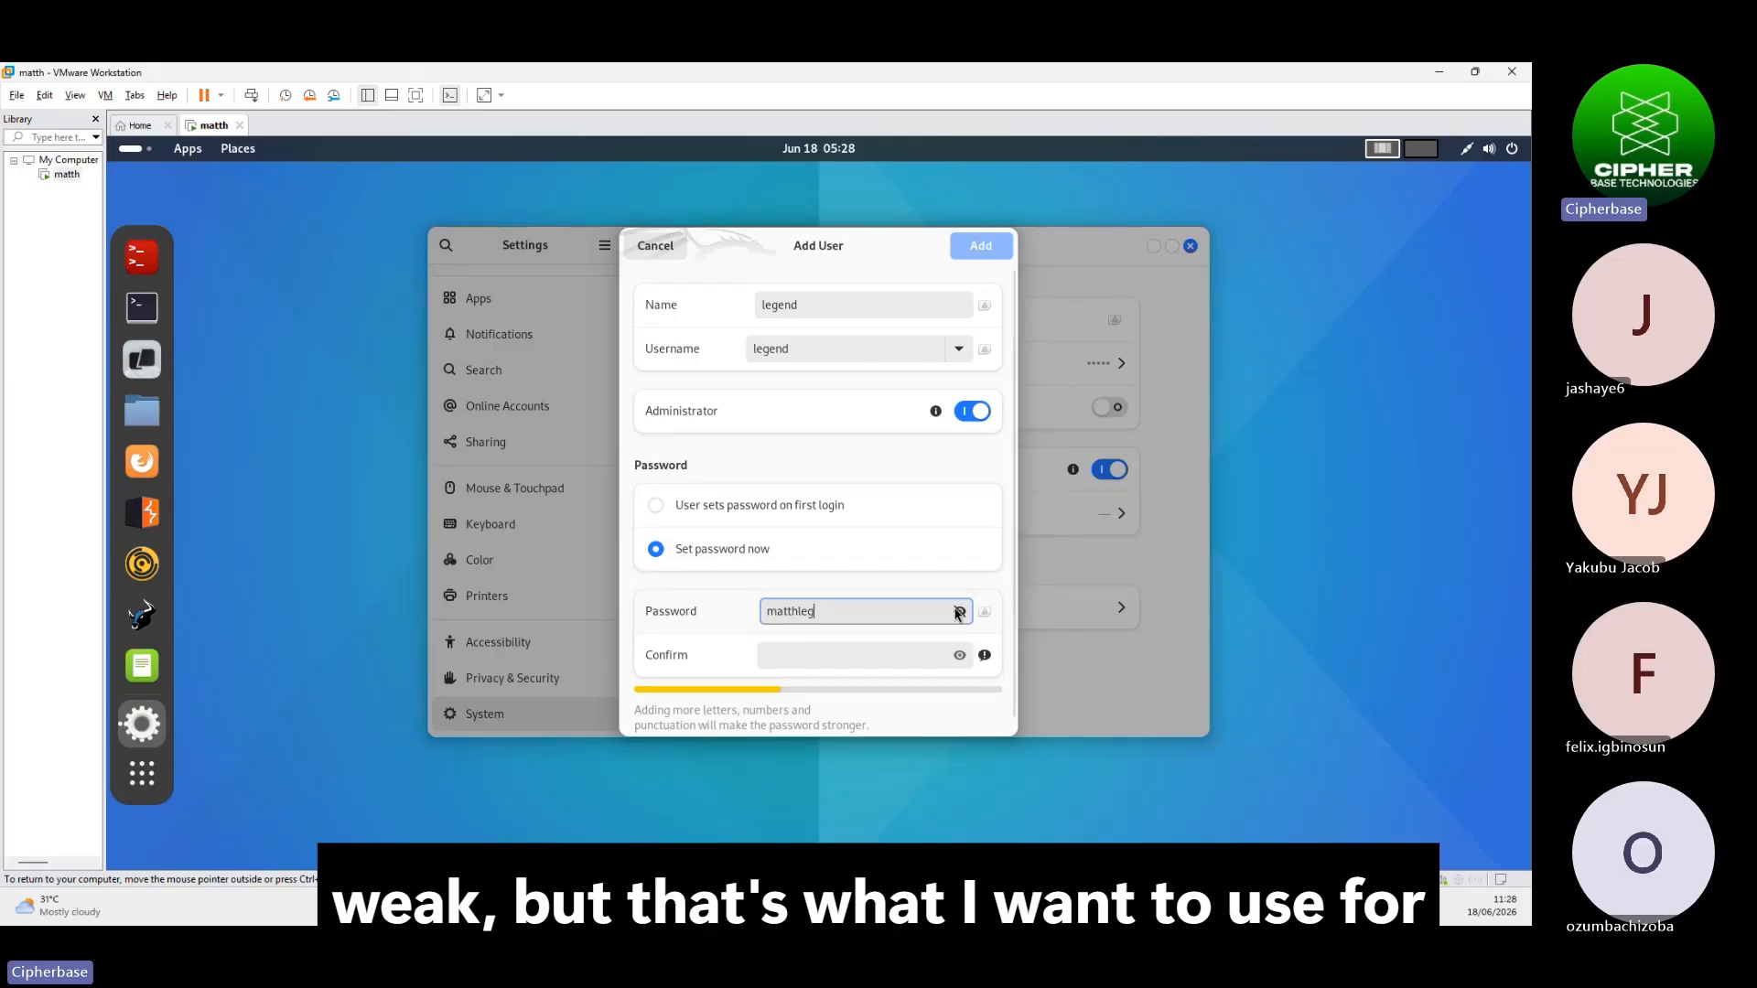
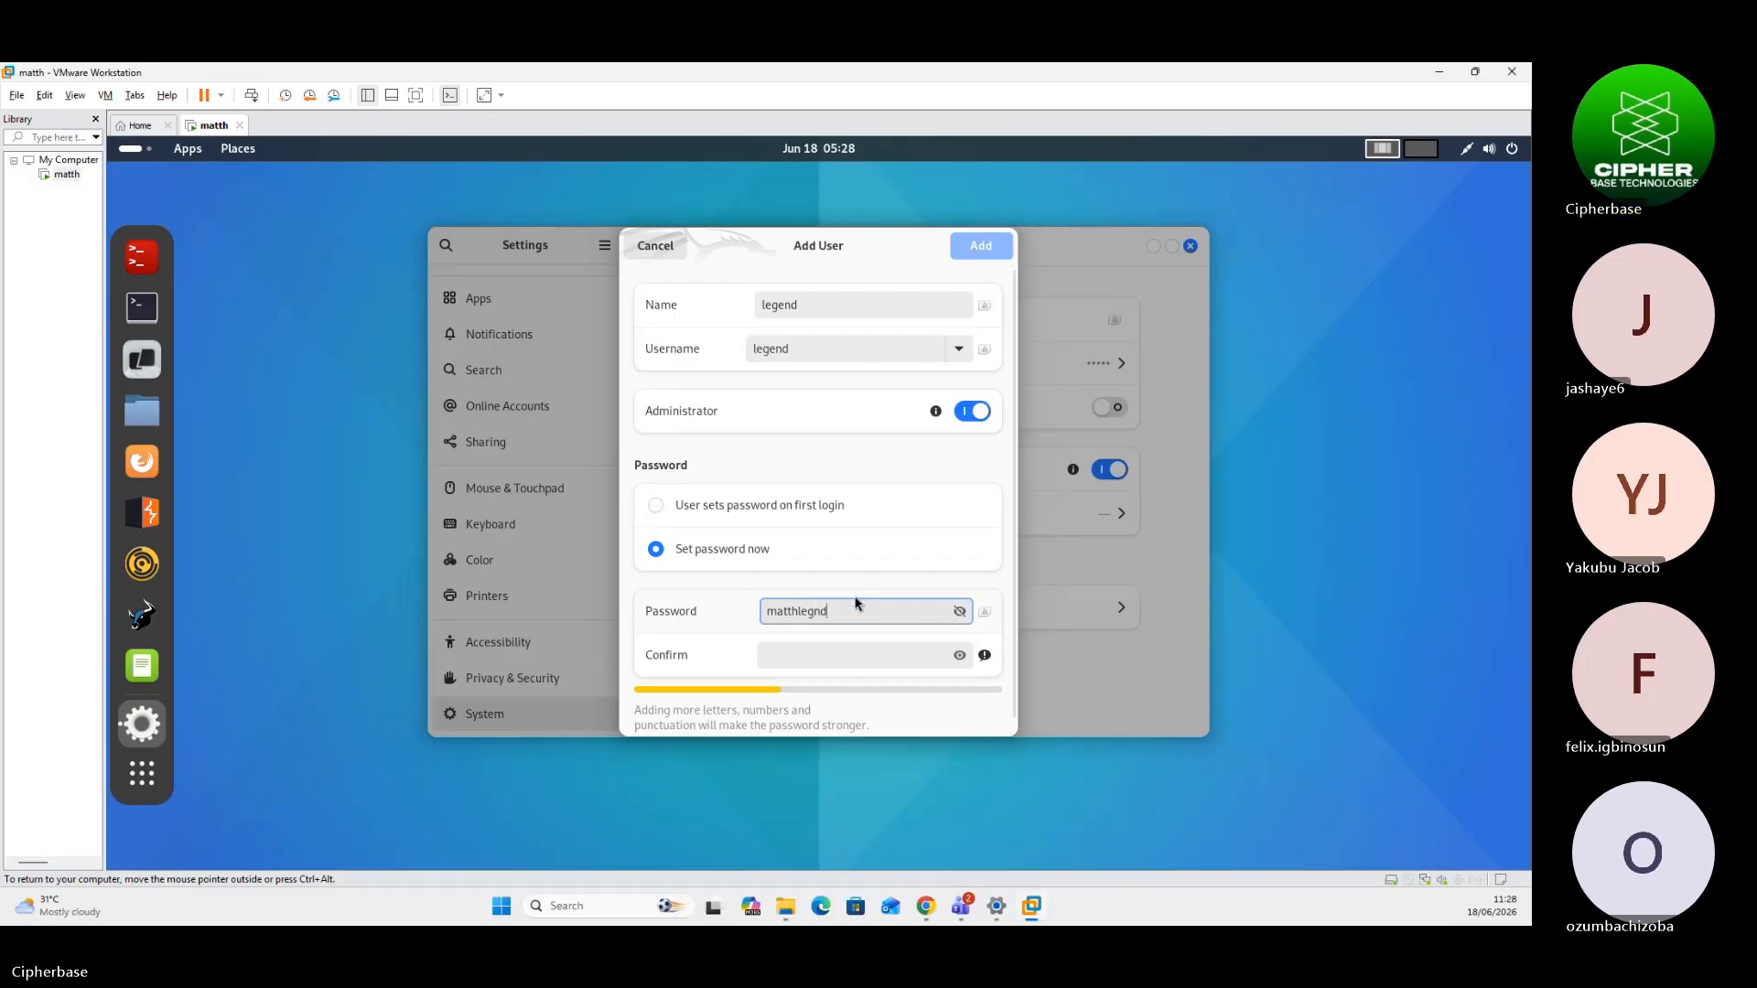
{"action": "key", "text": "BackSpace"}
{"action": "key", "text": "BackSpace"}
{"action": "left_click_drag", "start_coordinate": [850, 608], "coordinate": [596, 611]}
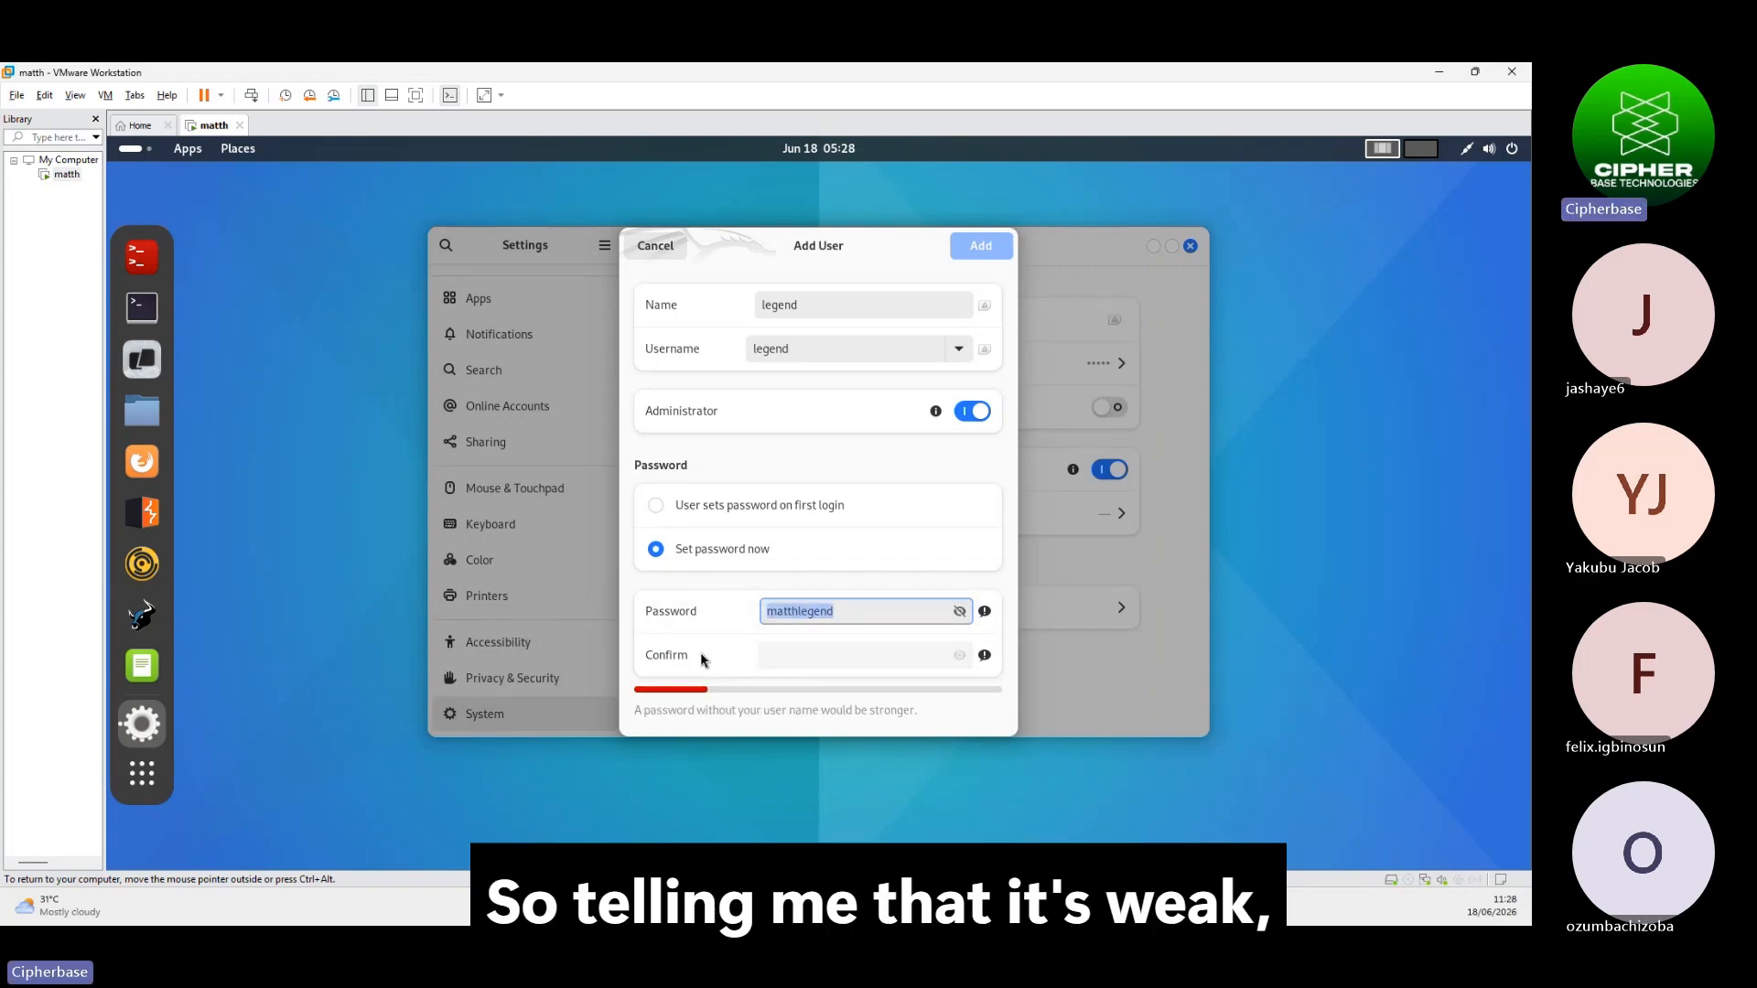
{"action": "left_click", "coordinate": [809, 657]}
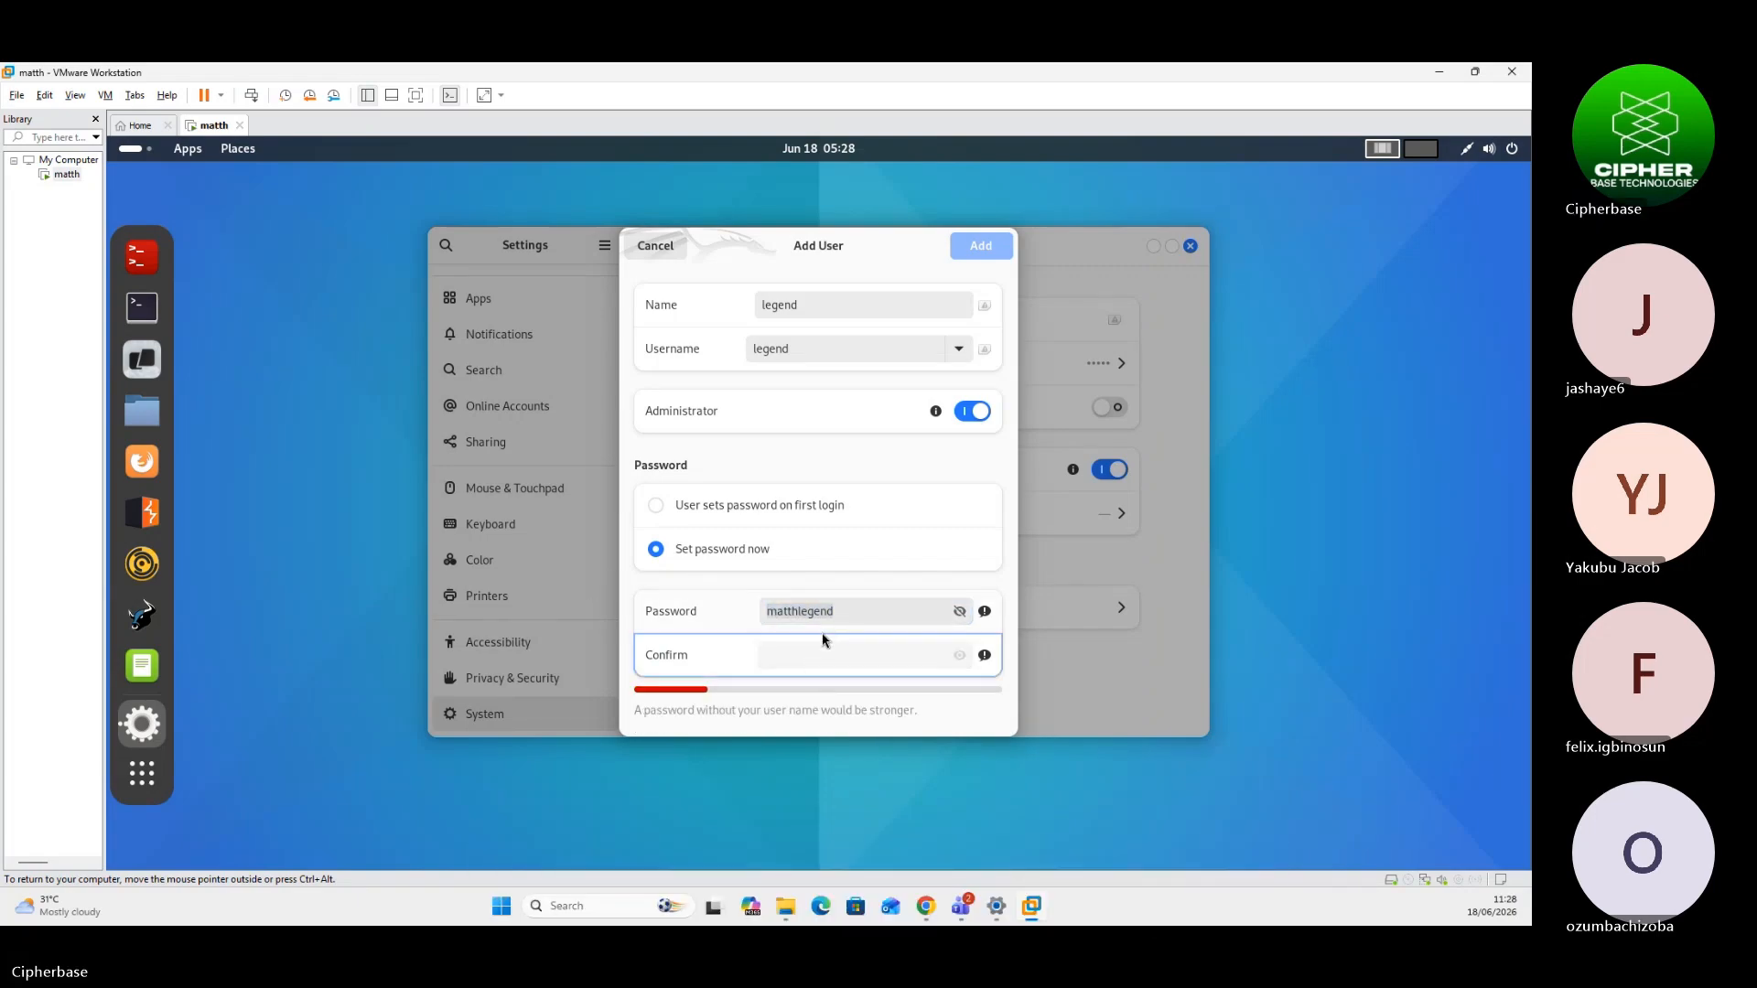
{"action": "left_click", "coordinate": [860, 609]}
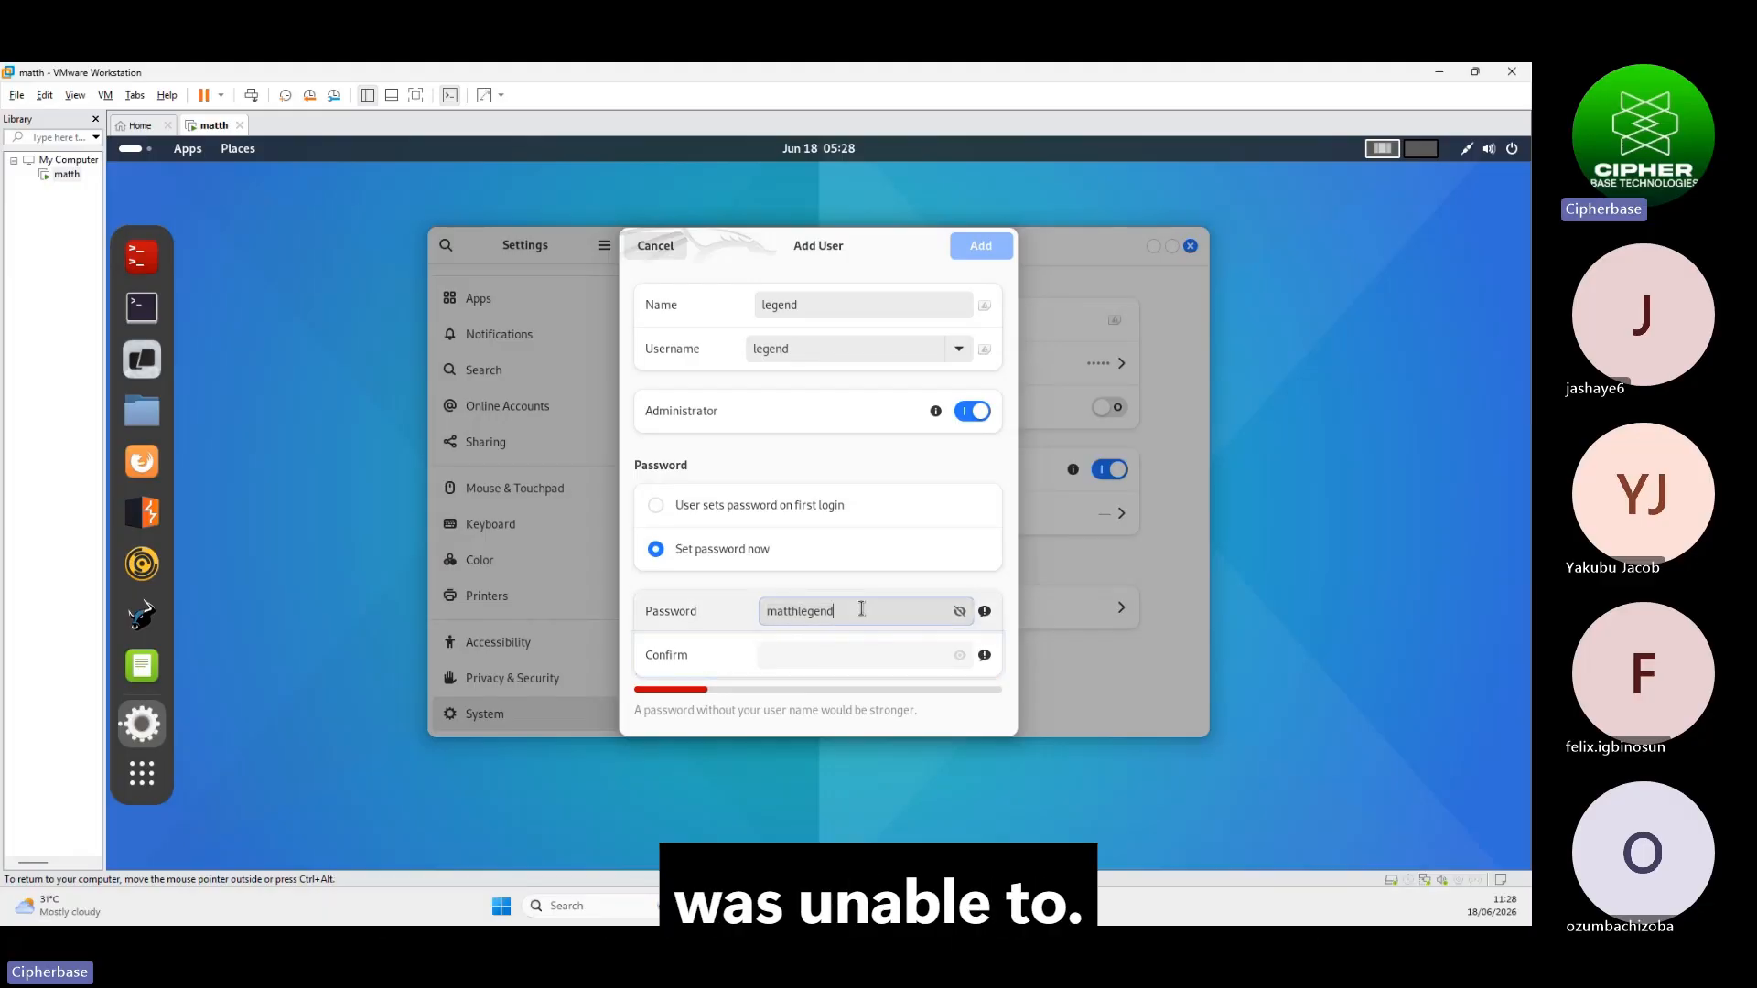
{"action": "key", "text": "BackSpace"}
{"action": "key", "text": "BackSpace"}
{"action": "key", "text": "BackSpace"}
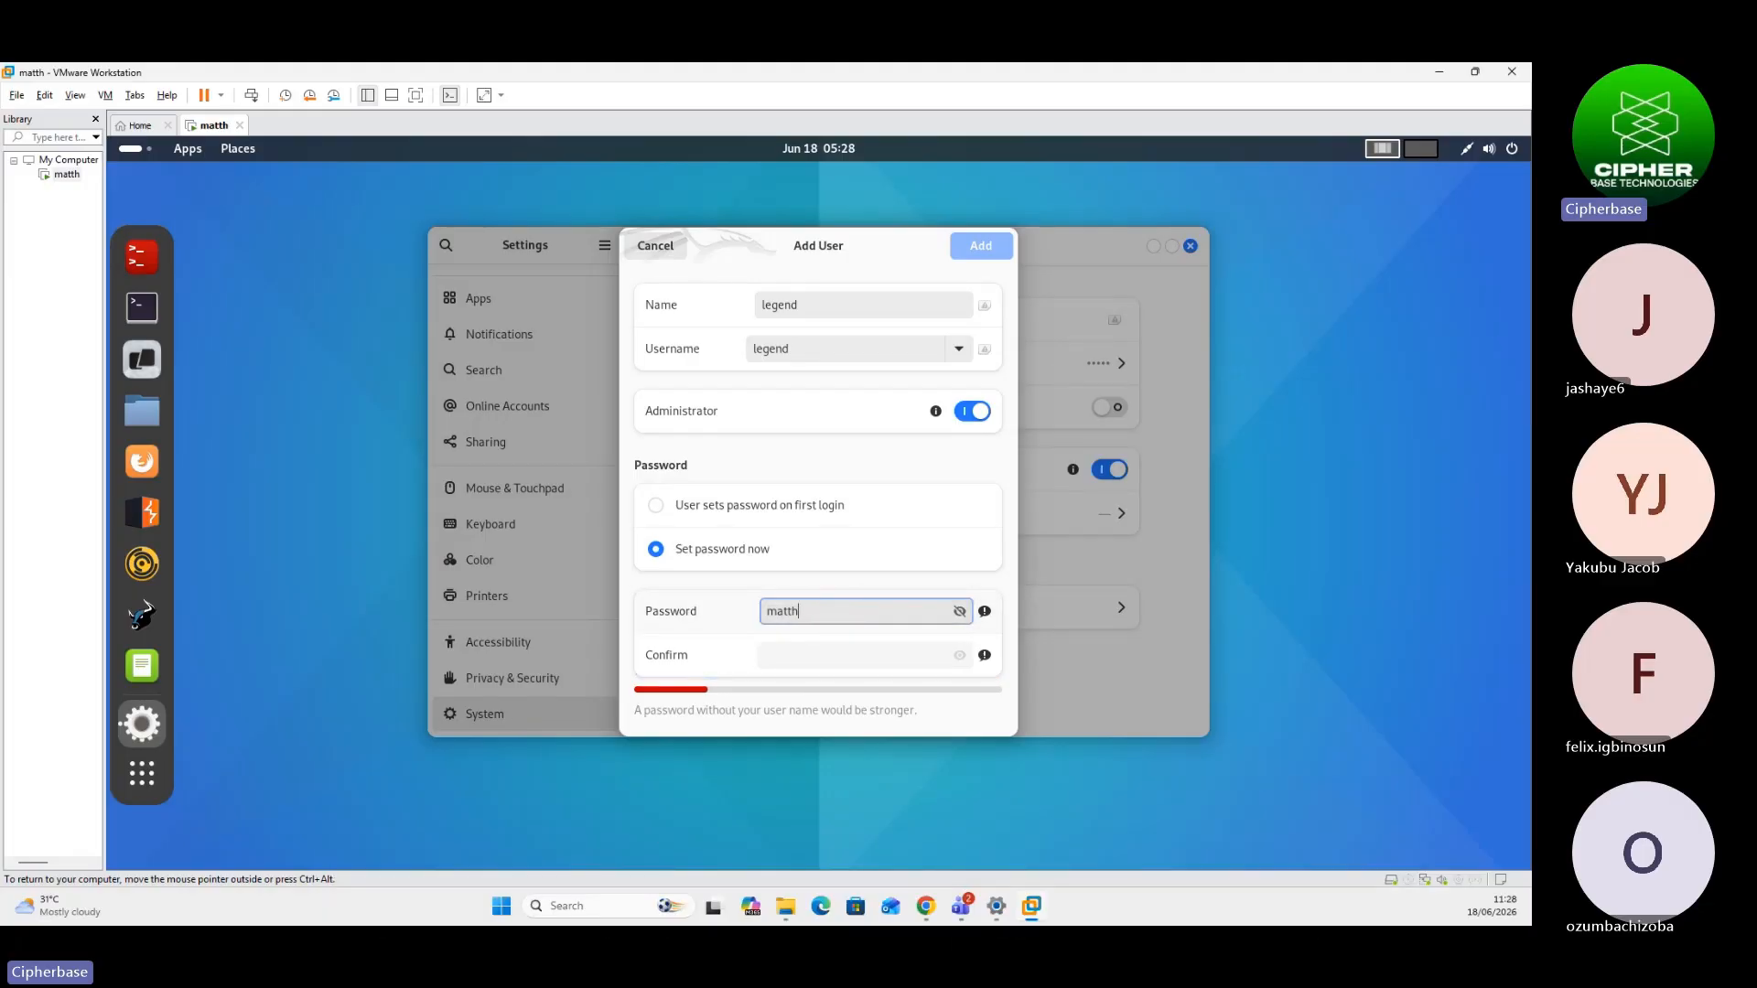
{"action": "key", "text": "BackSpace"}
{"action": "key", "text": "BackSpace"}
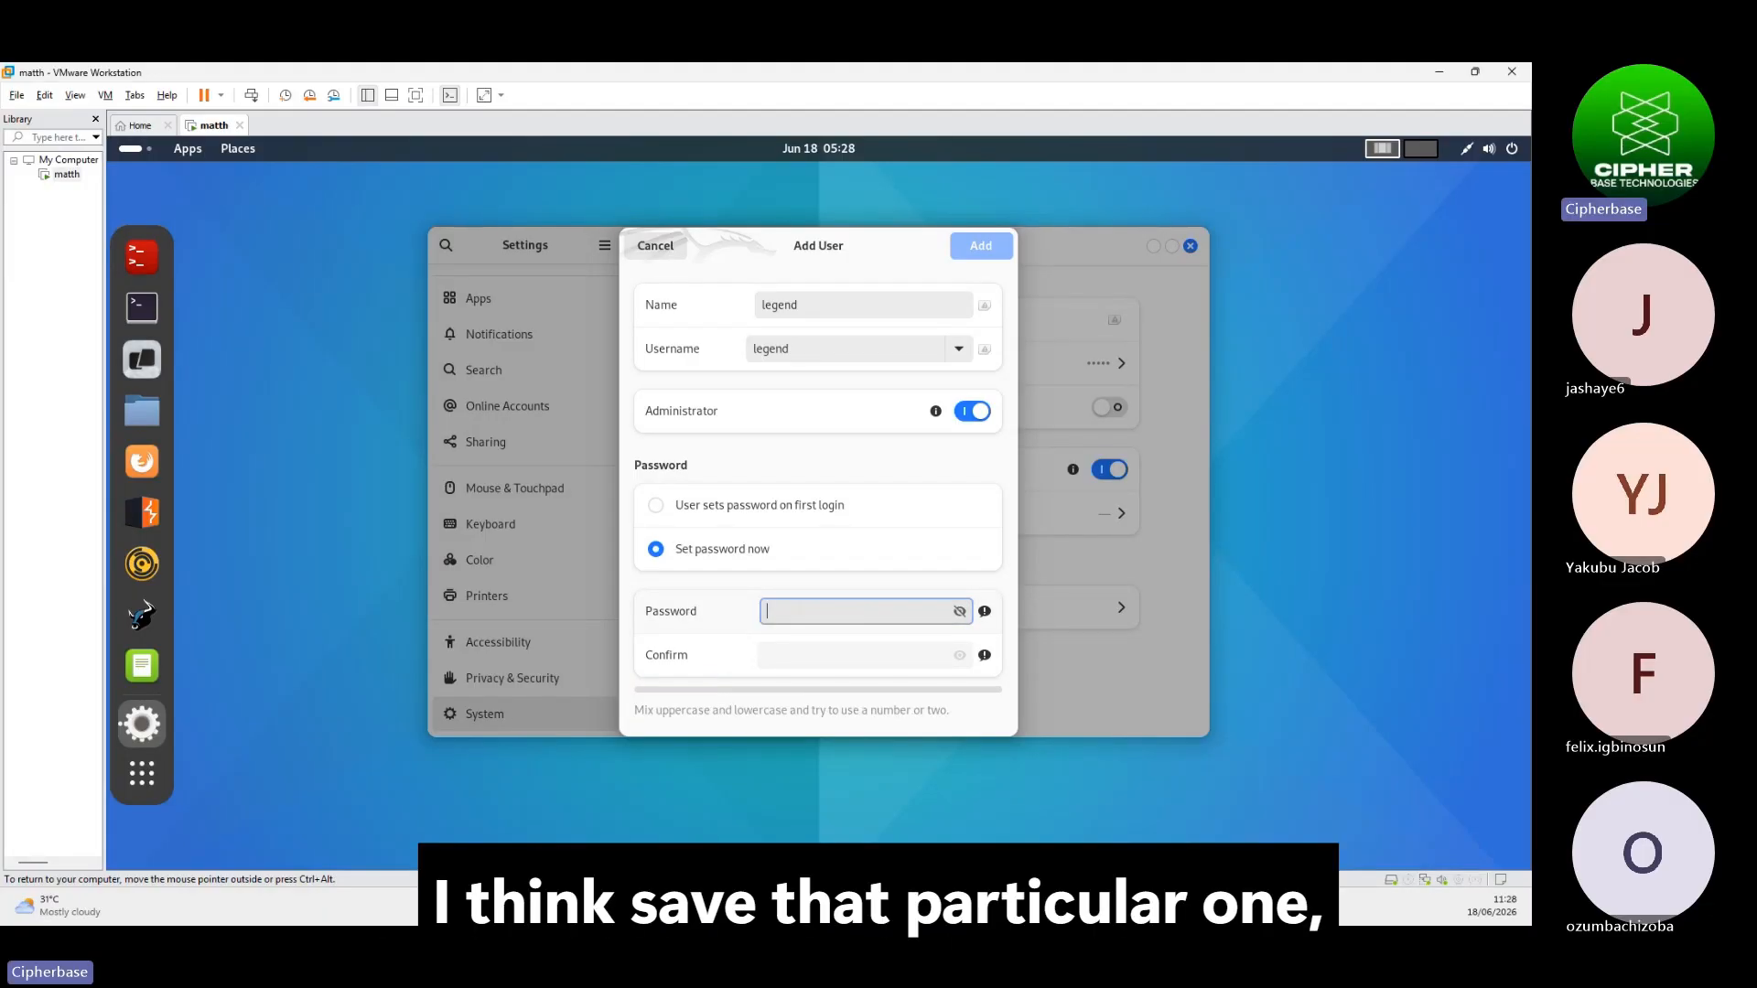
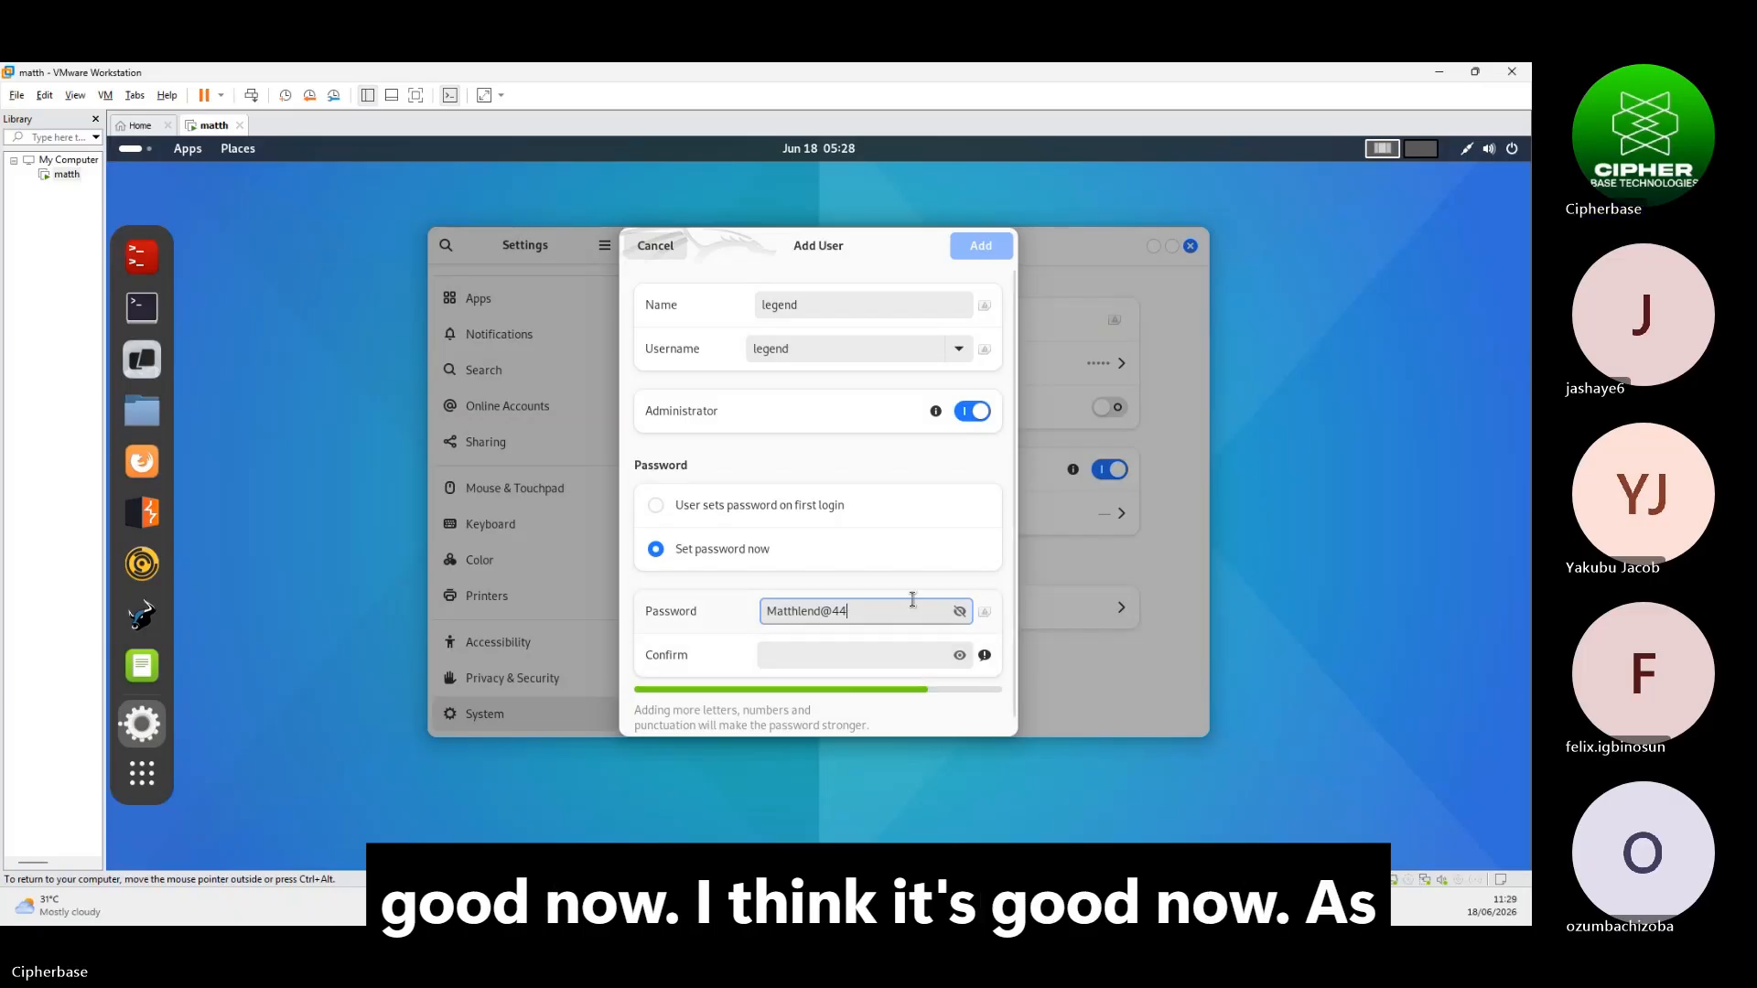
Enter a new strong password and paste the same password into the Confirm field
{"action": "left_click", "coordinate": [815, 667]}
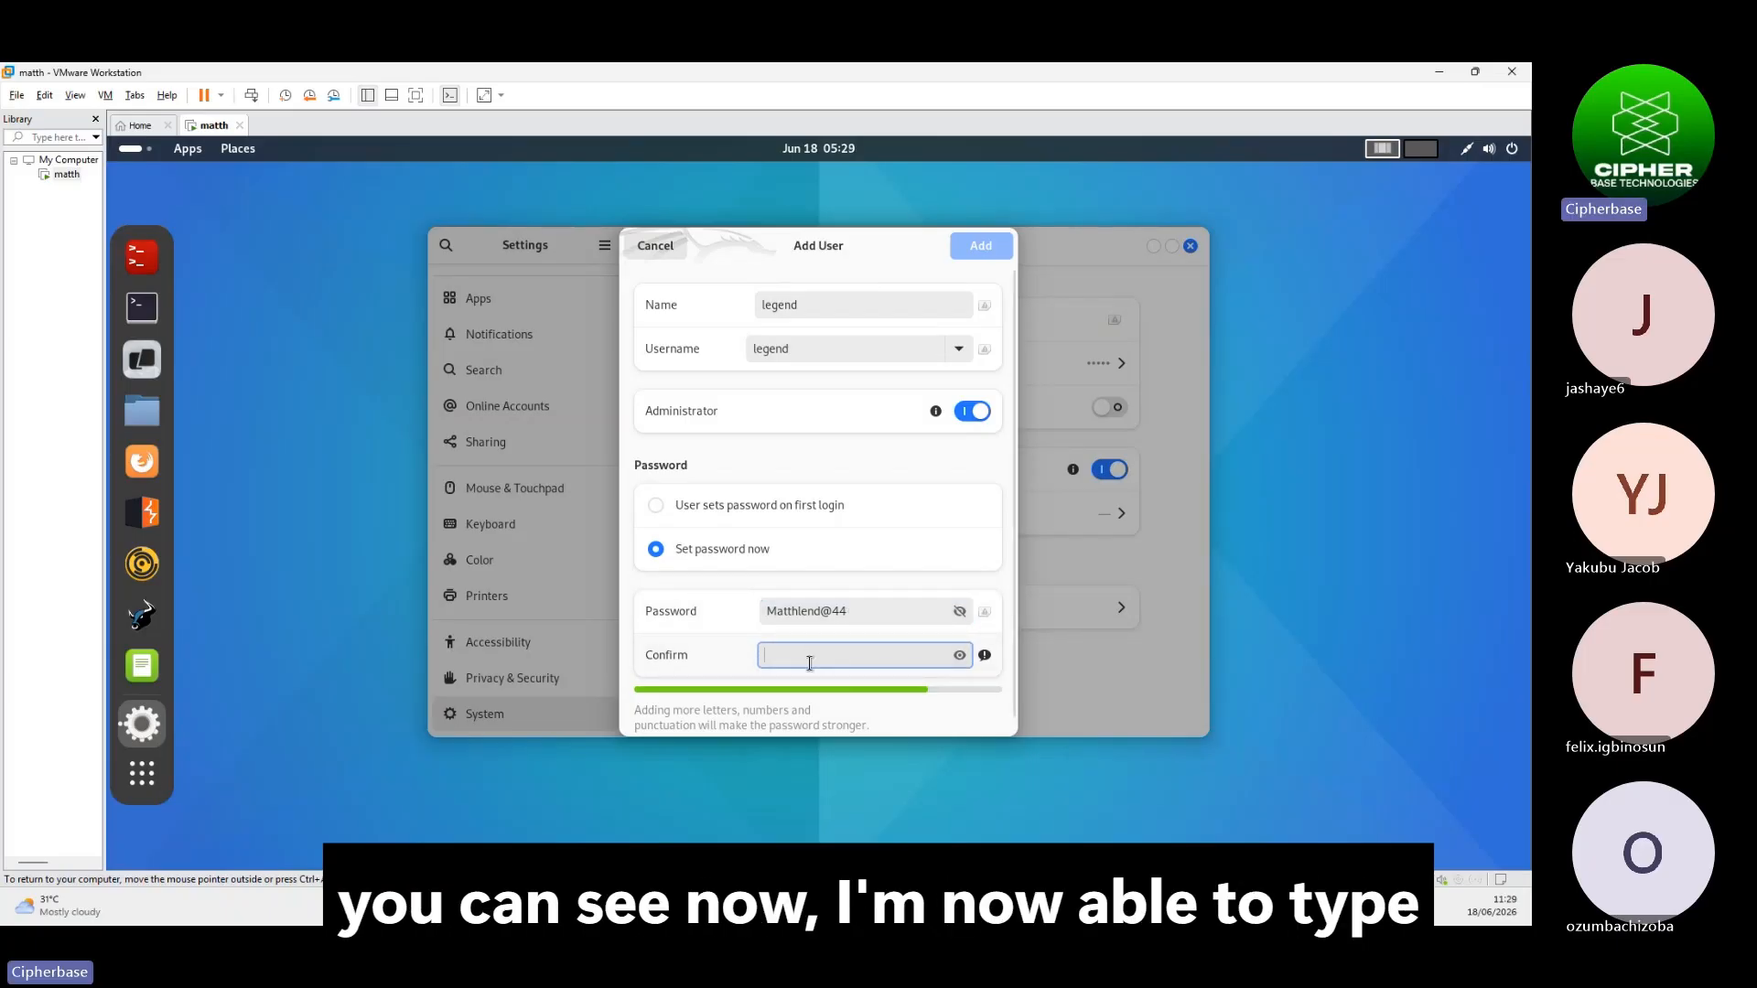
{"action": "left_click", "coordinate": [881, 615]}
{"action": "key", "text": "ctrl+a"}
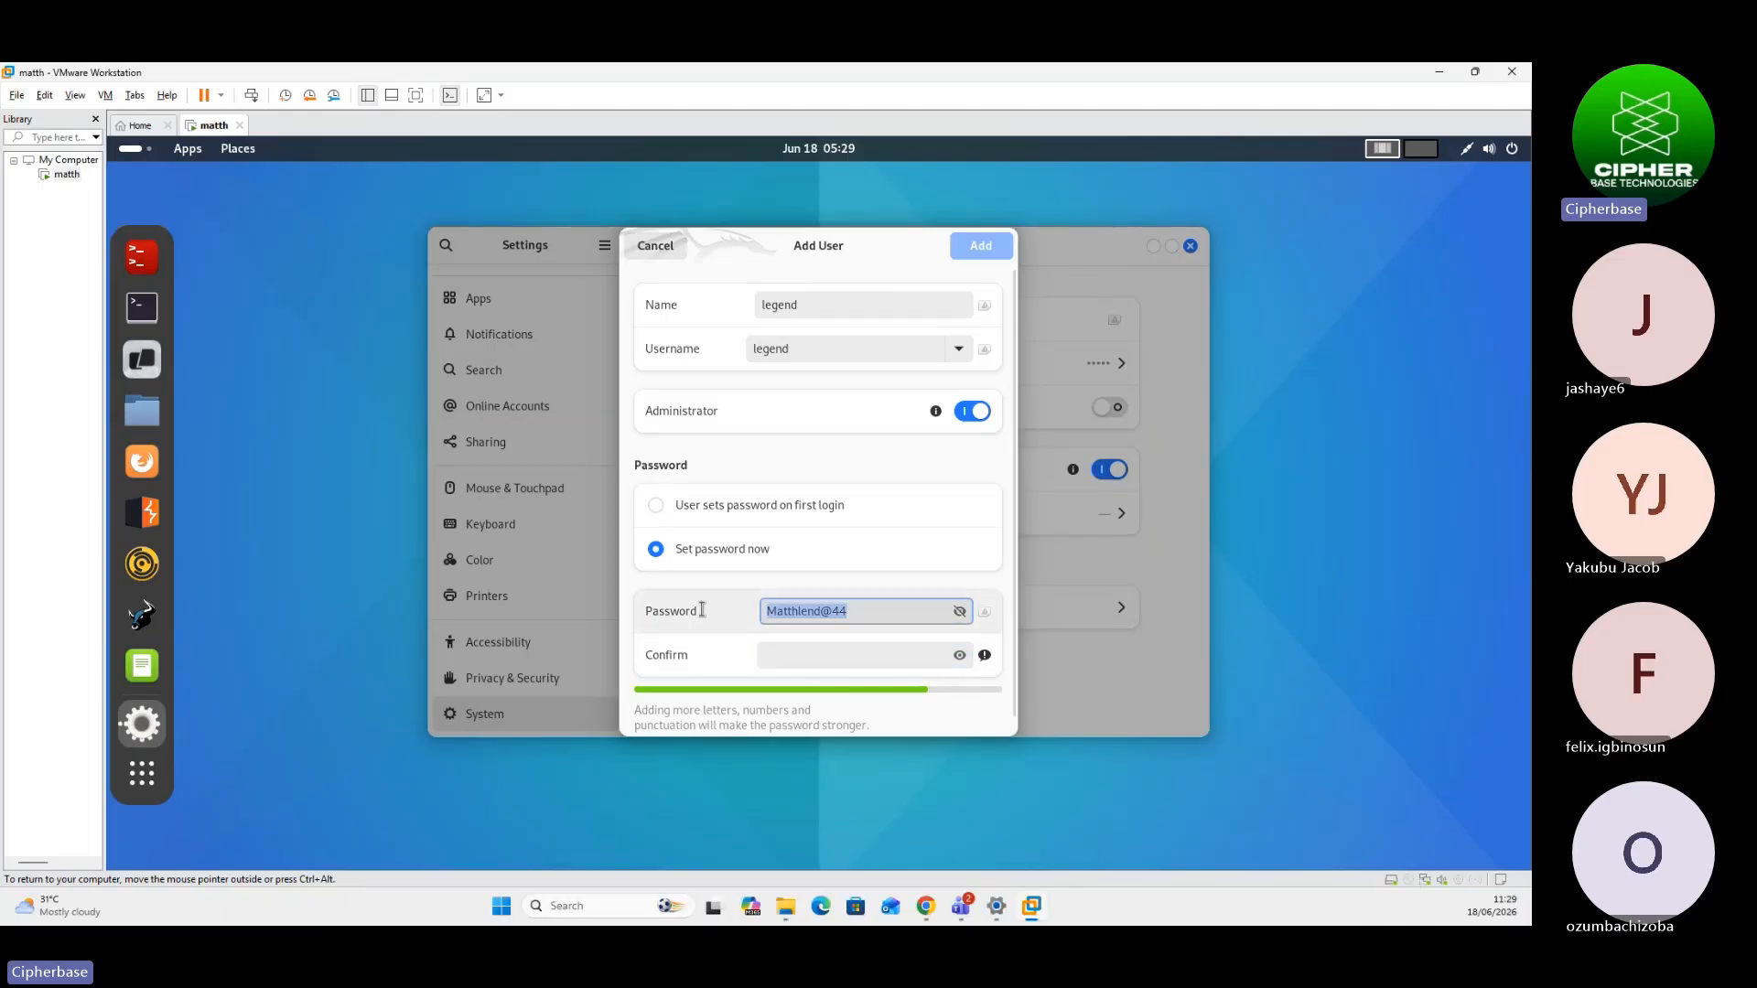
{"action": "left_click", "coordinate": [792, 655]}
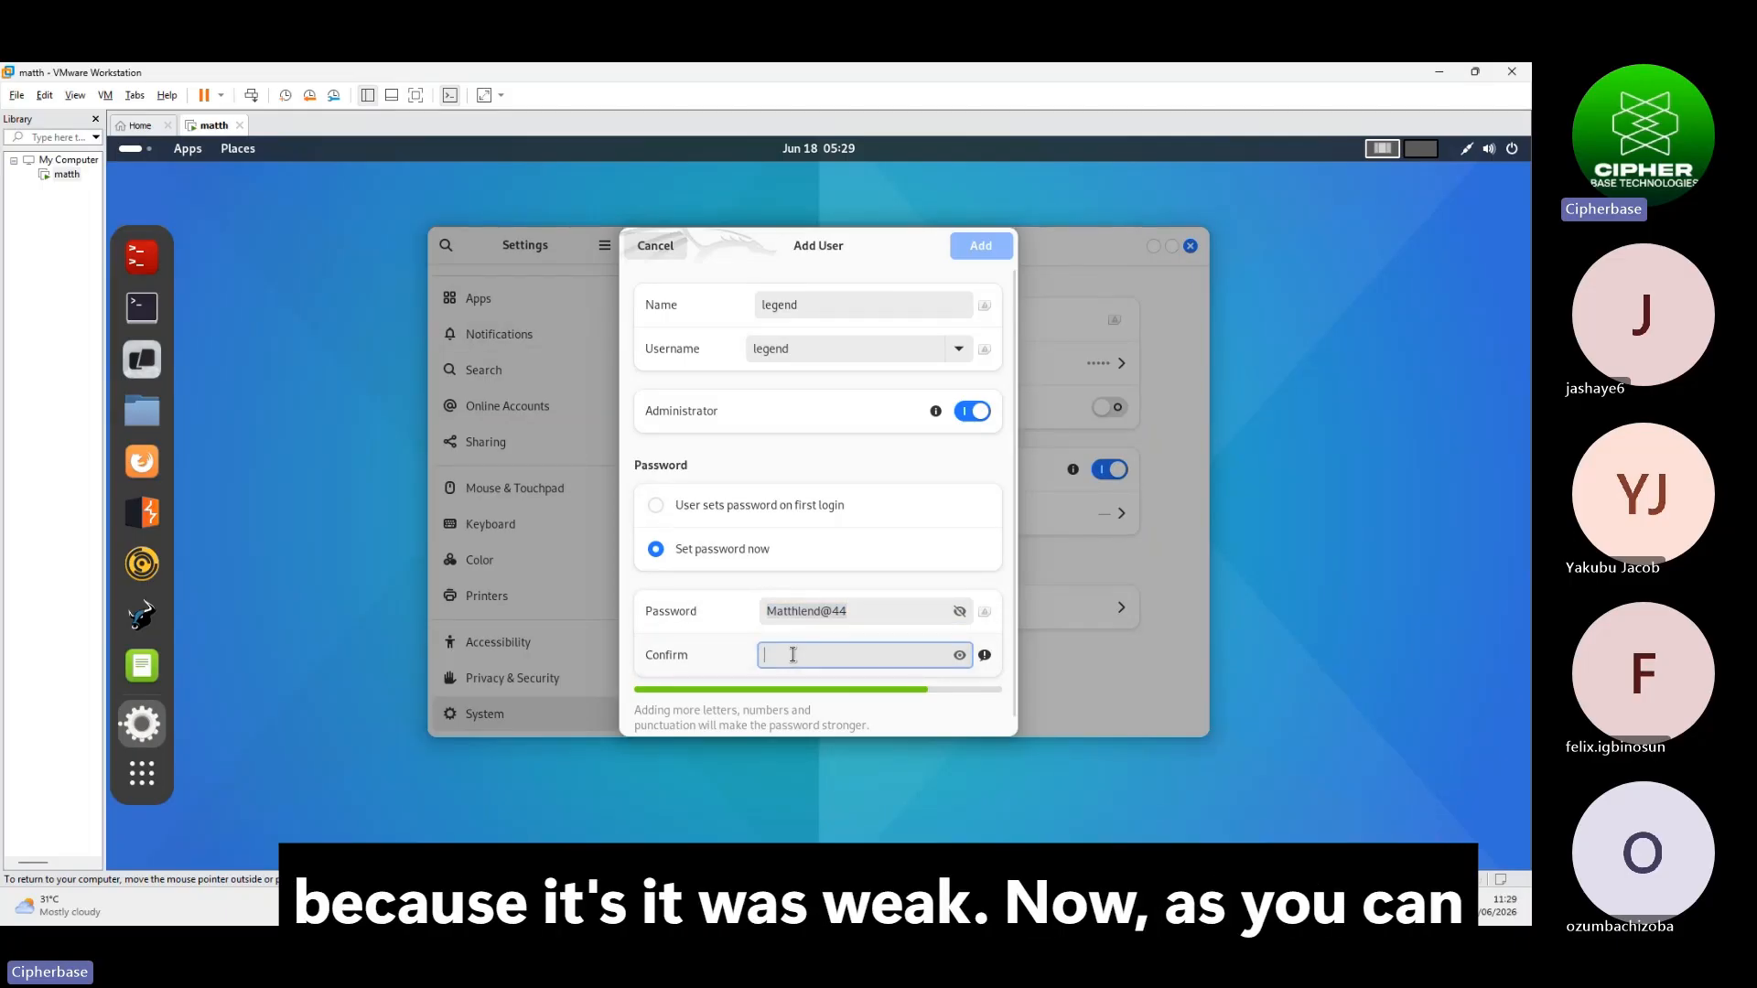
{"action": "key", "text": "ctrl+v"}
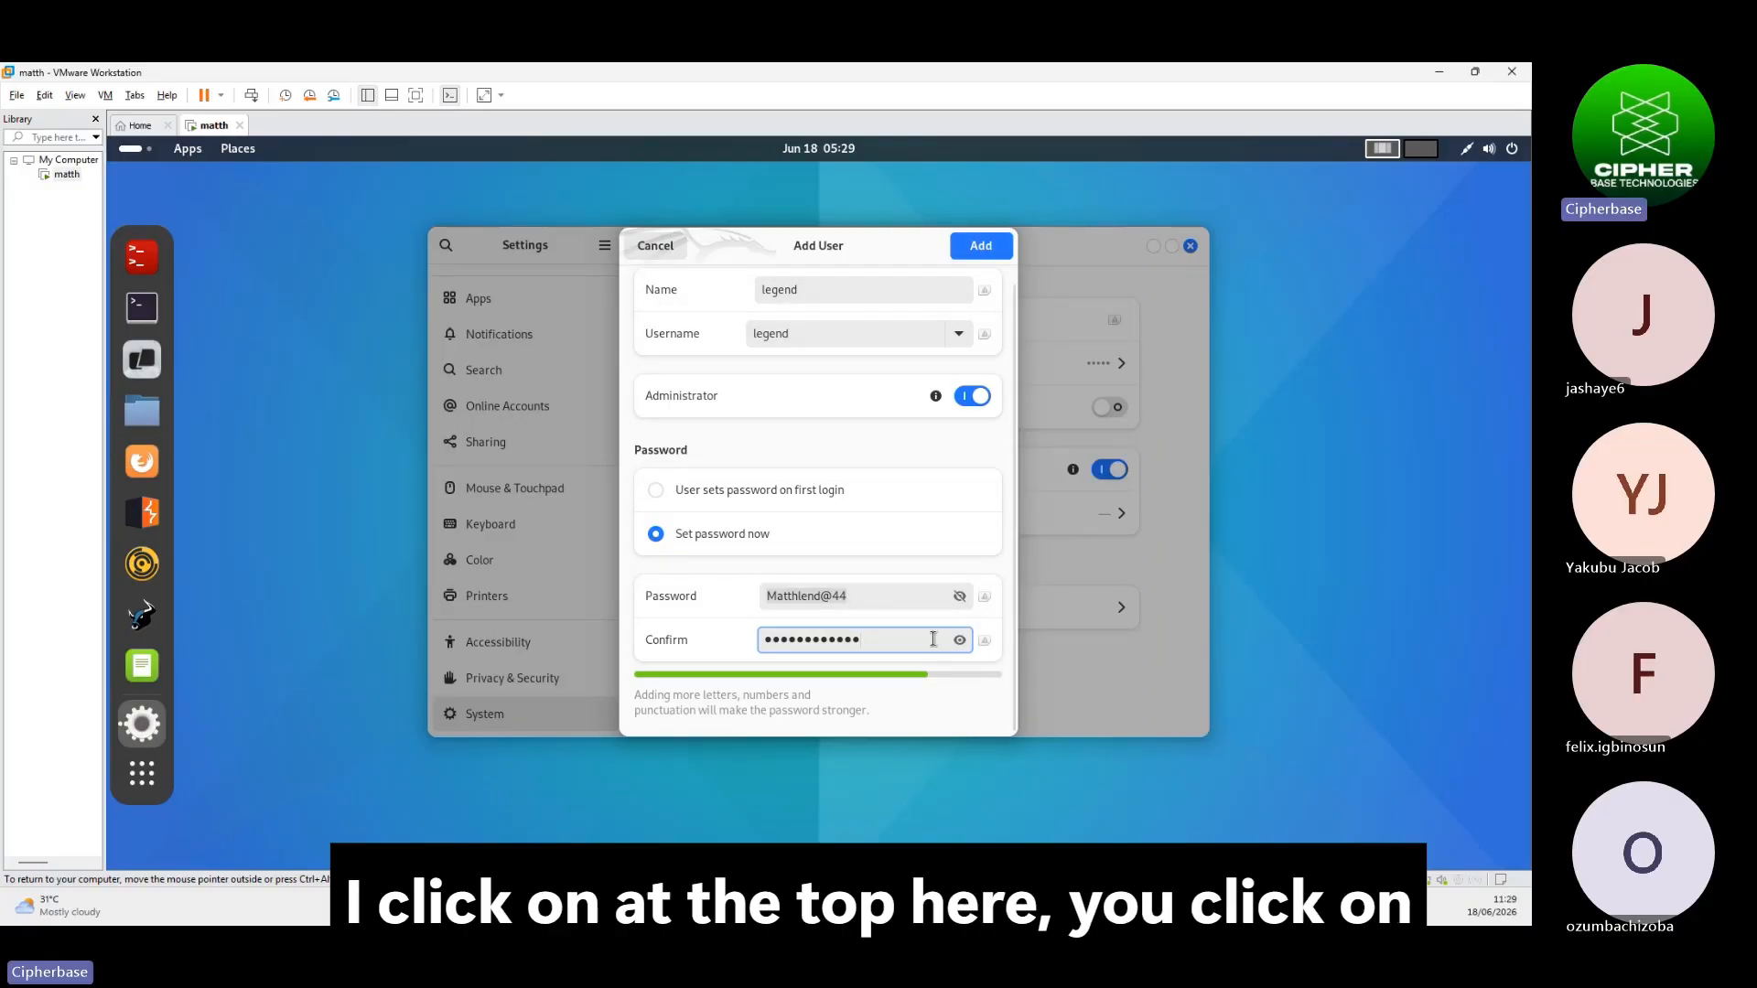
Add the new administrator user legend and scroll the Settings sidebar back up
{"action": "left_click", "coordinate": [977, 247]}
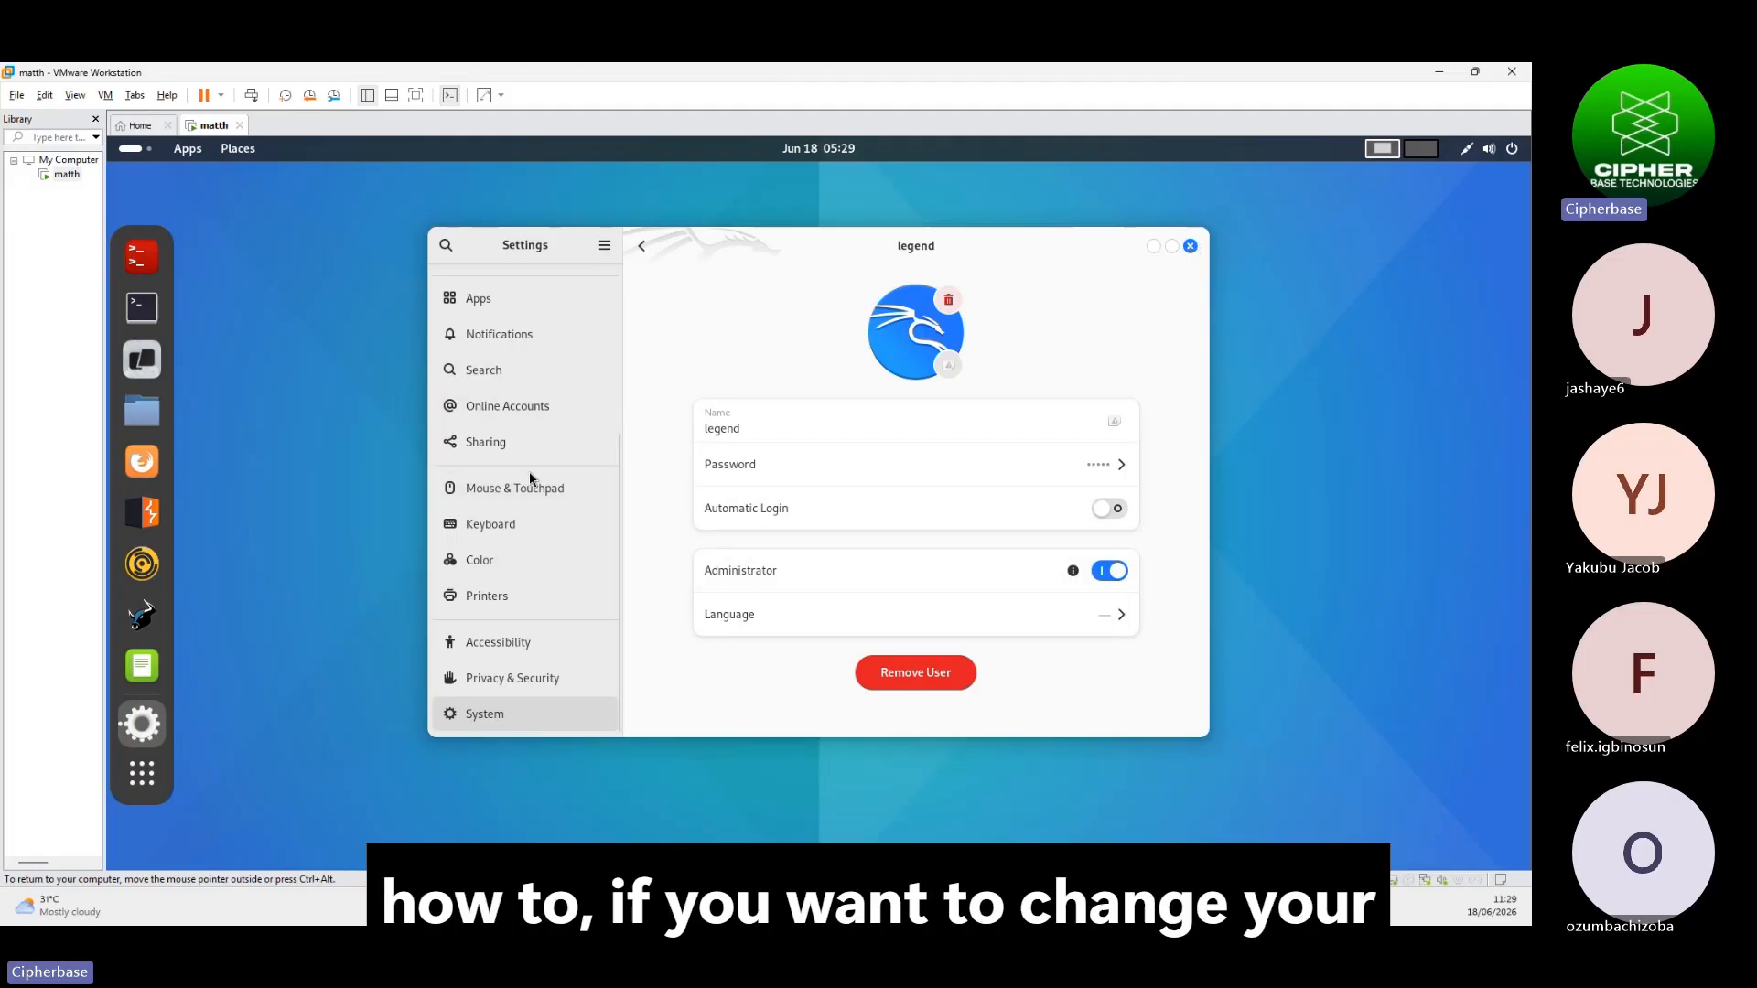
{"action": "scroll", "coordinate": [523, 495], "scroll_direction": "up", "scroll_amount": 5}
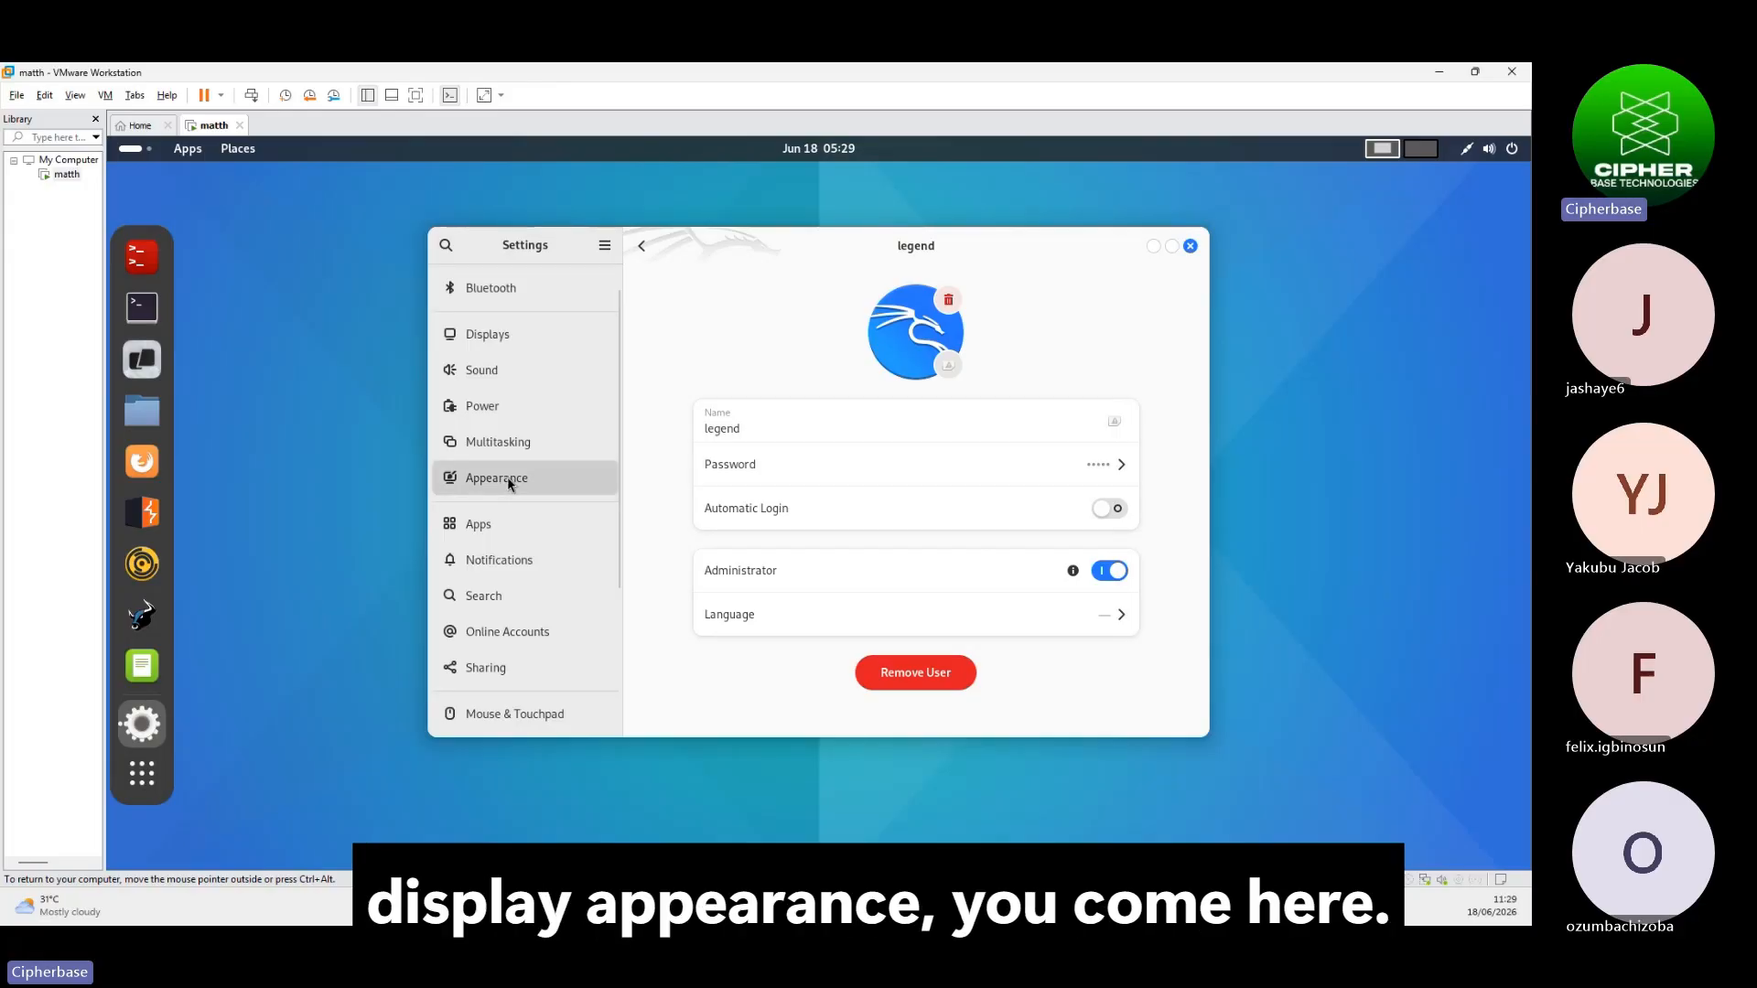
In Appearance, try the blue triangle background, then apply the dark Kali dragon wallpaper and close Settings
{"action": "left_click", "coordinate": [510, 482]}
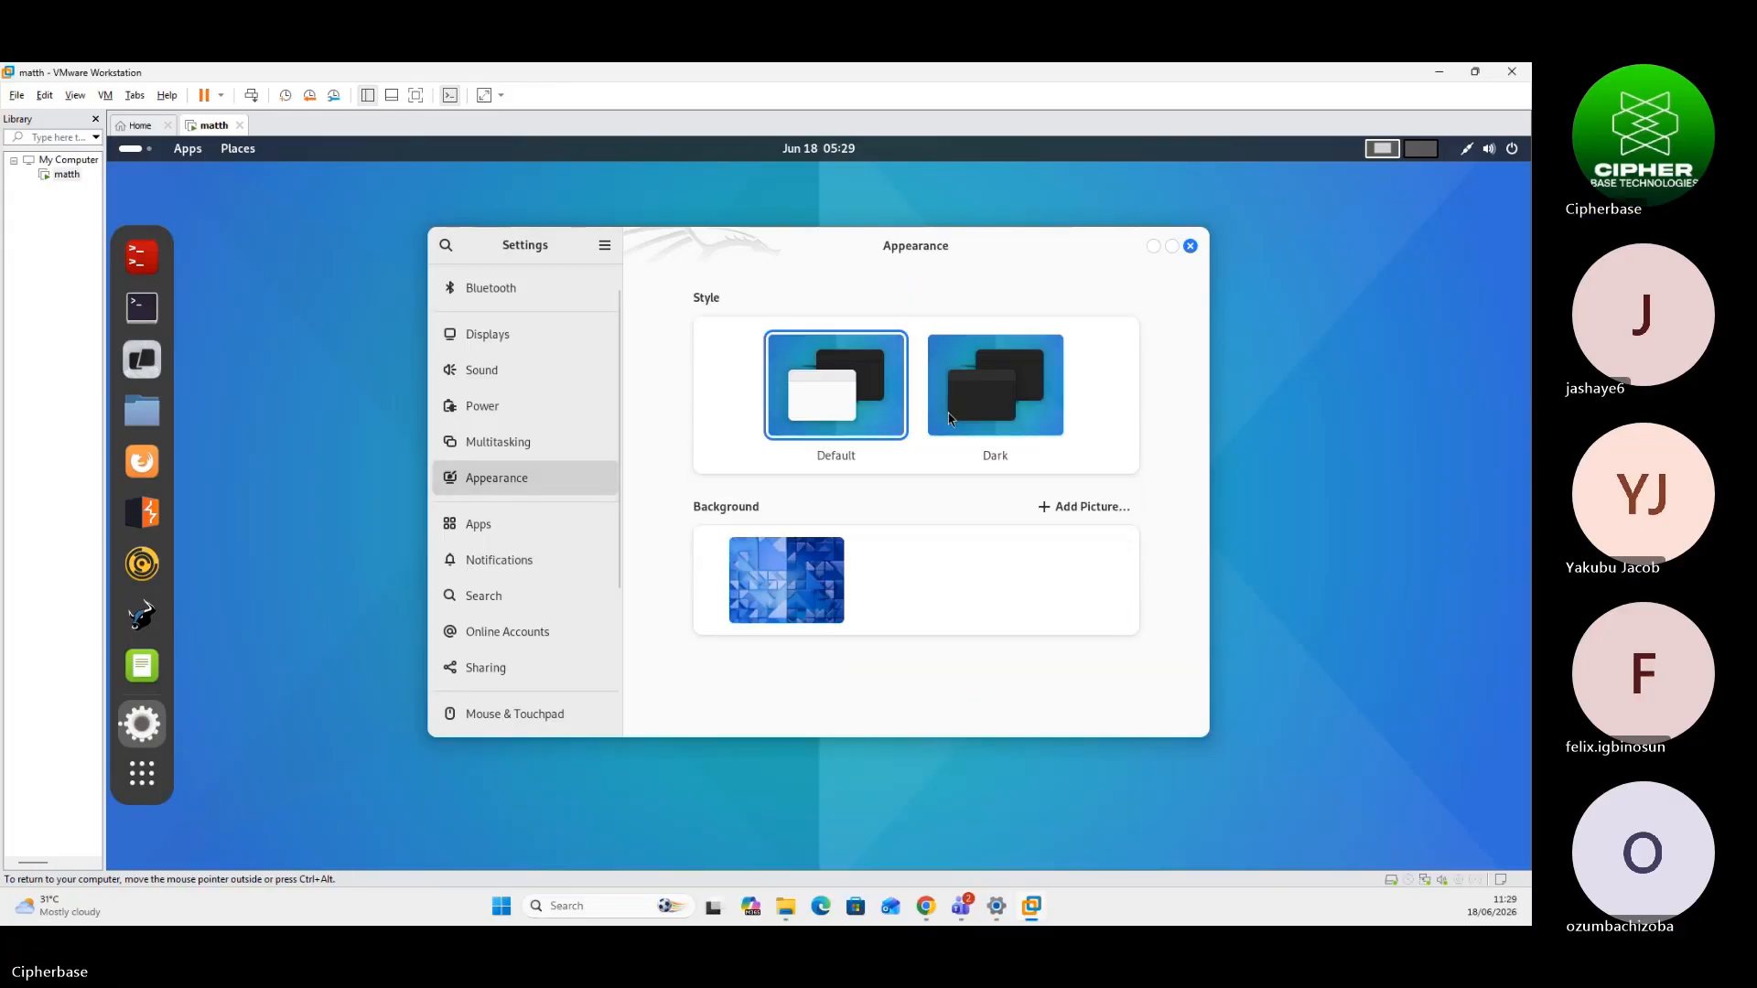
{"action": "left_click", "coordinate": [801, 578]}
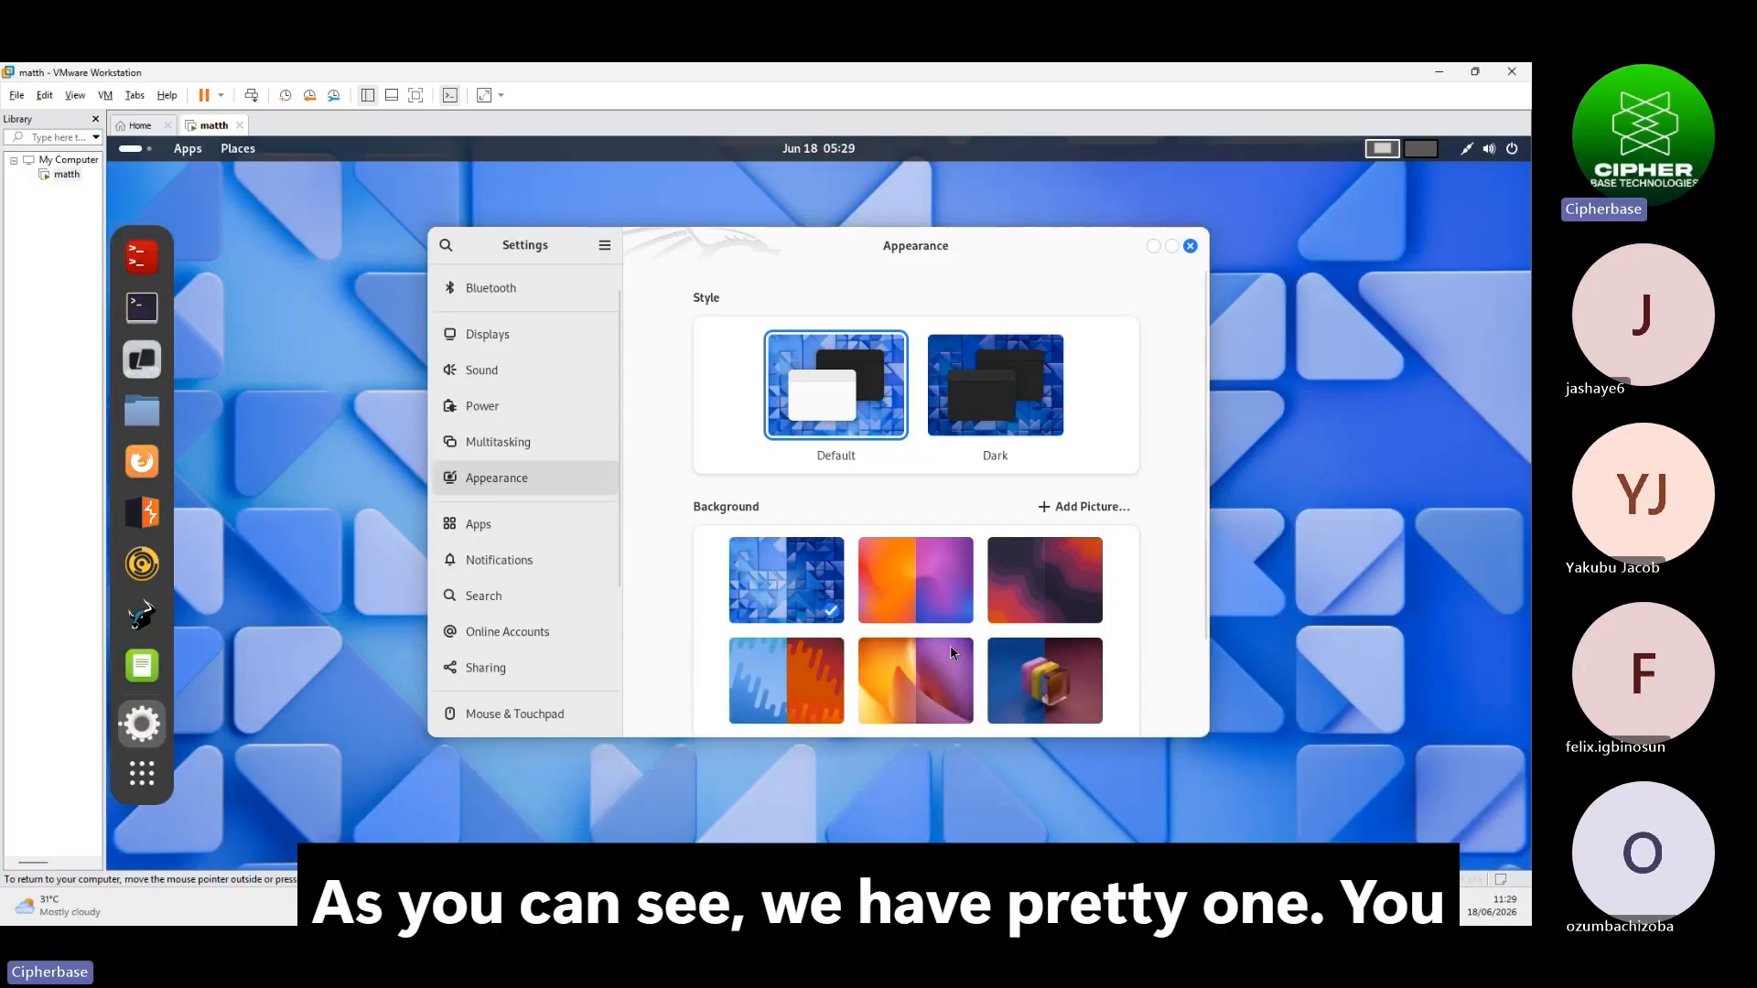
{"action": "scroll", "coordinate": [1005, 641], "scroll_direction": "down", "scroll_amount": 1}
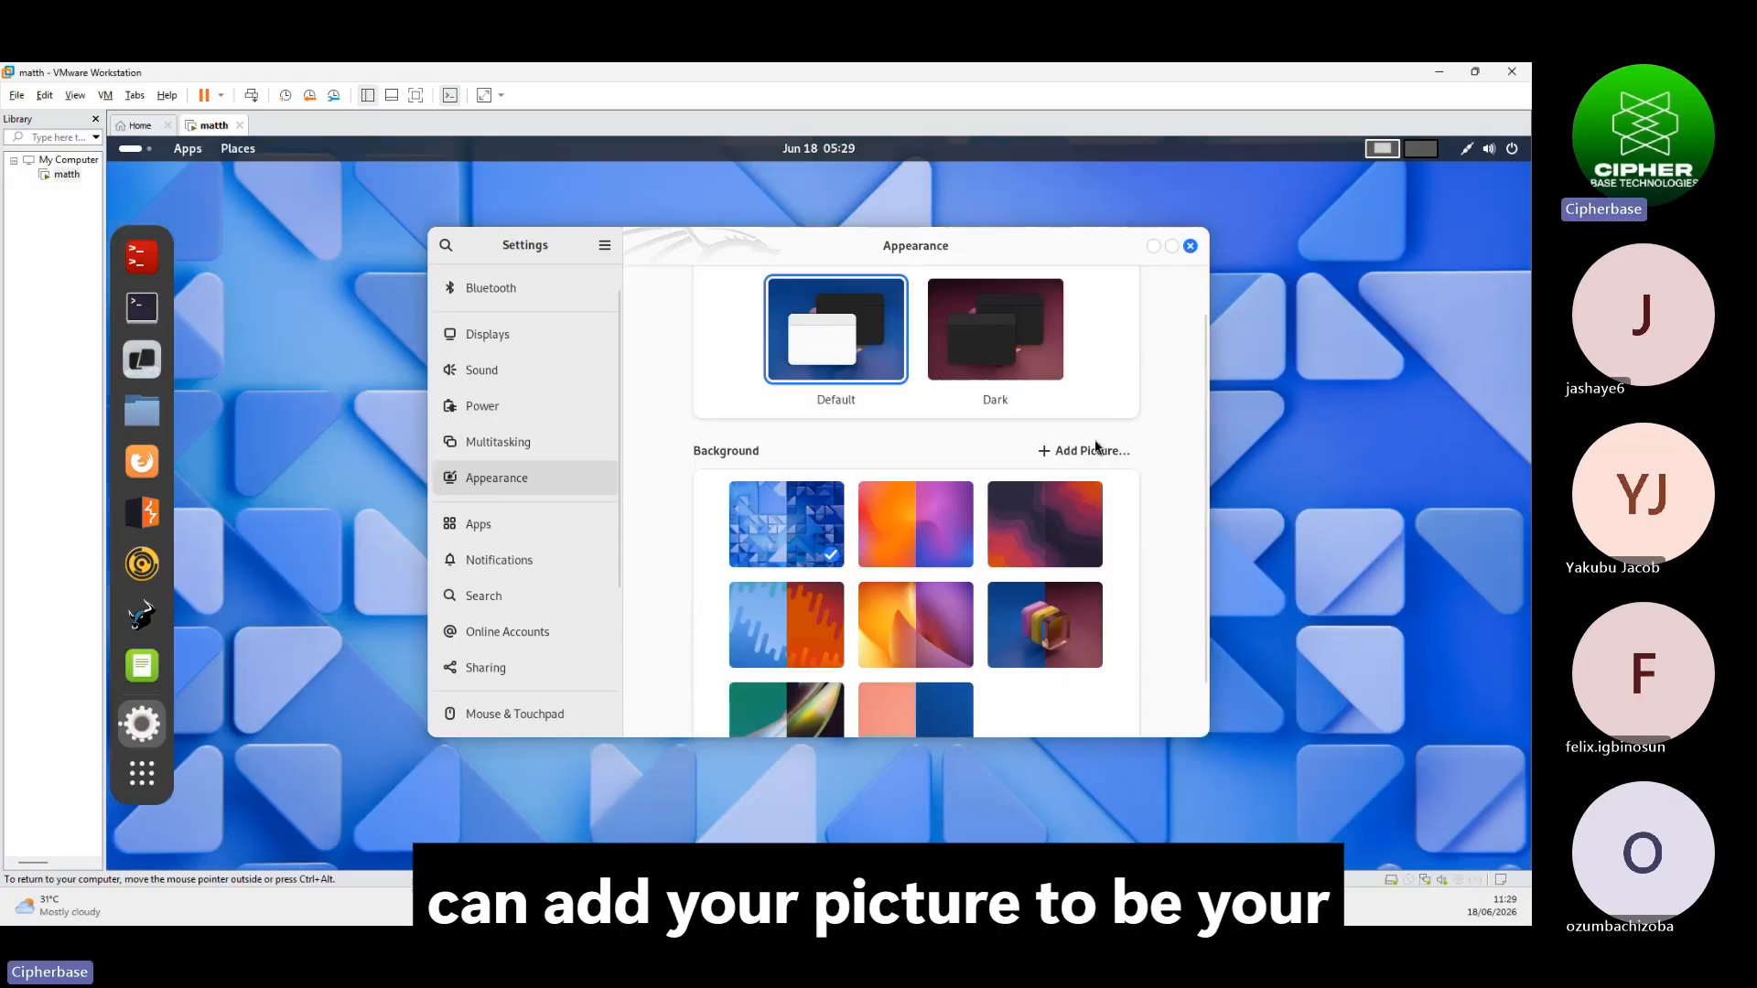
{"action": "scroll", "coordinate": [915, 641], "scroll_direction": "down", "scroll_amount": 3}
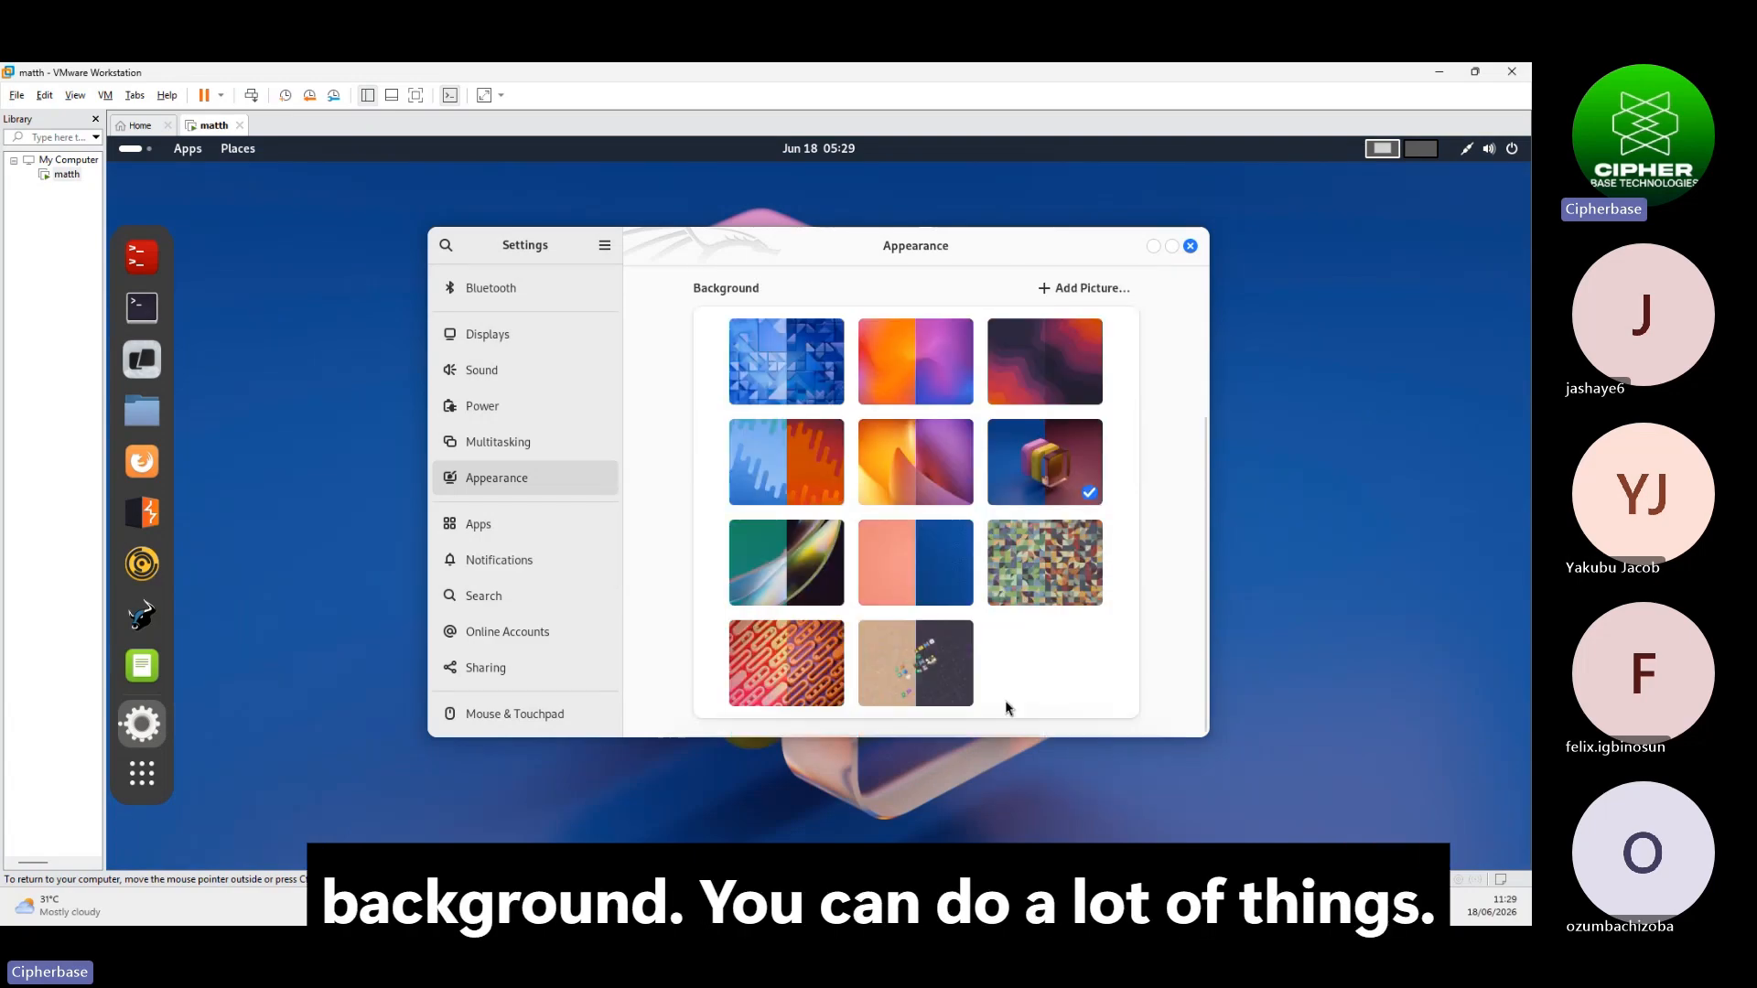
{"action": "scroll", "coordinate": [904, 618], "scroll_direction": "down", "scroll_amount": 2}
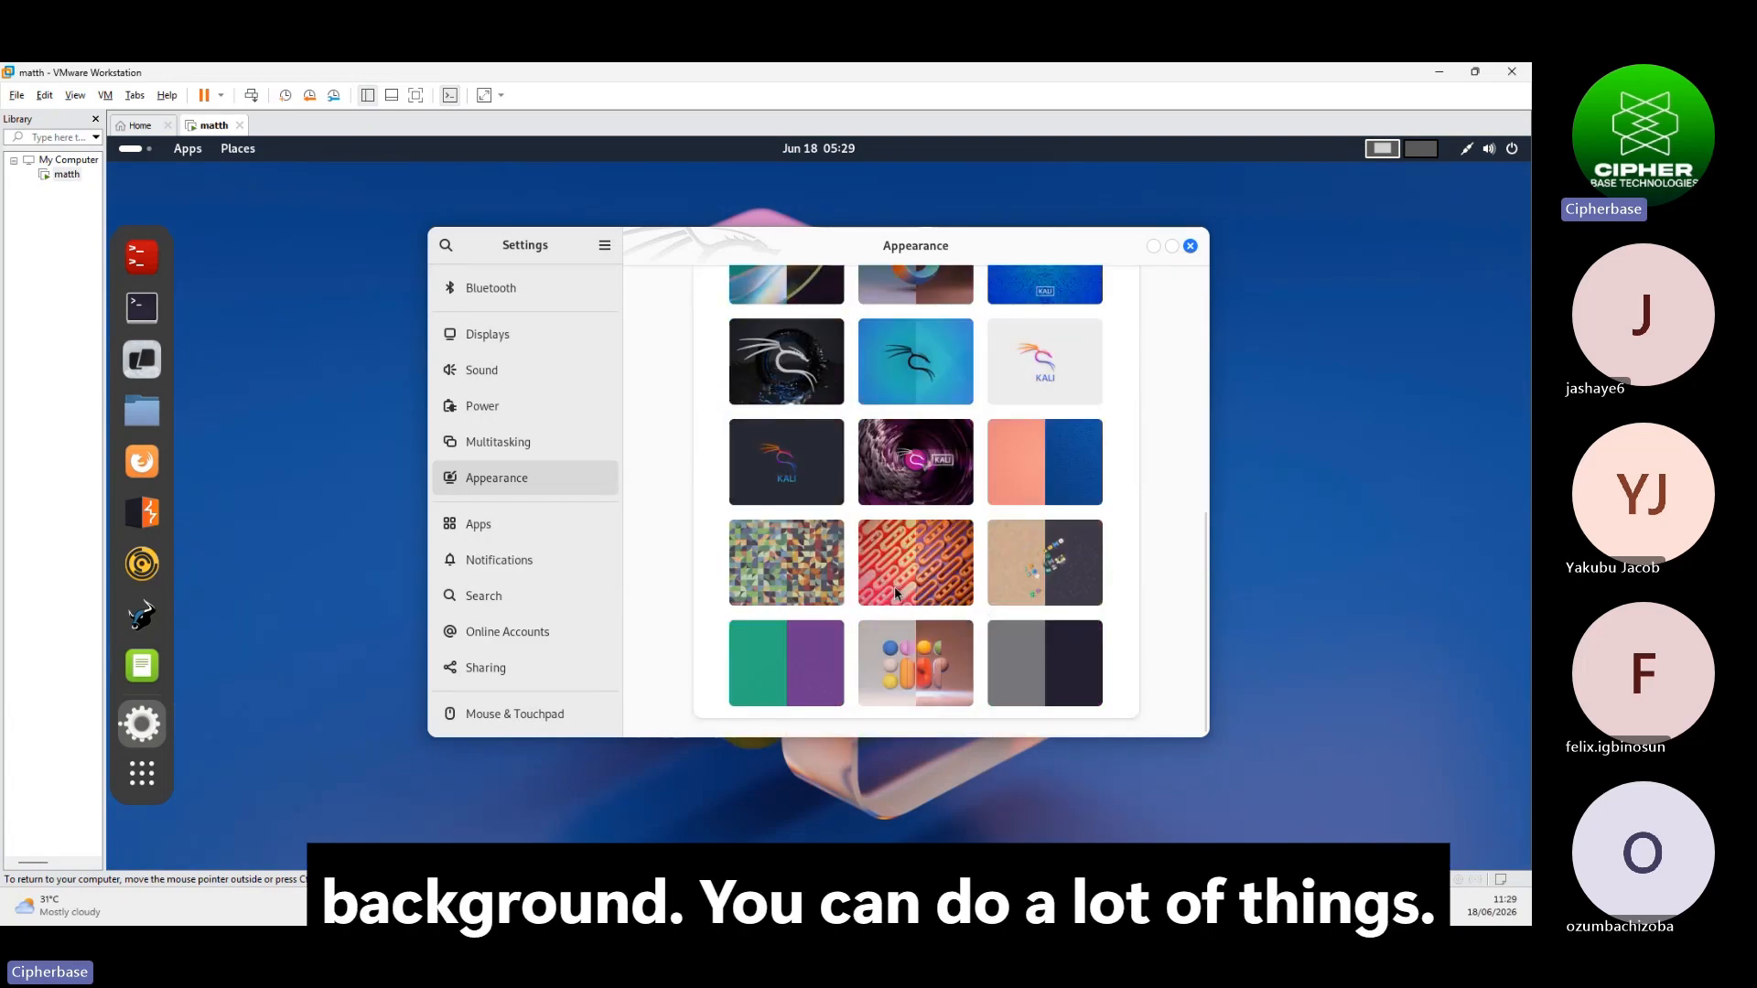
{"action": "left_click", "coordinate": [806, 359]}
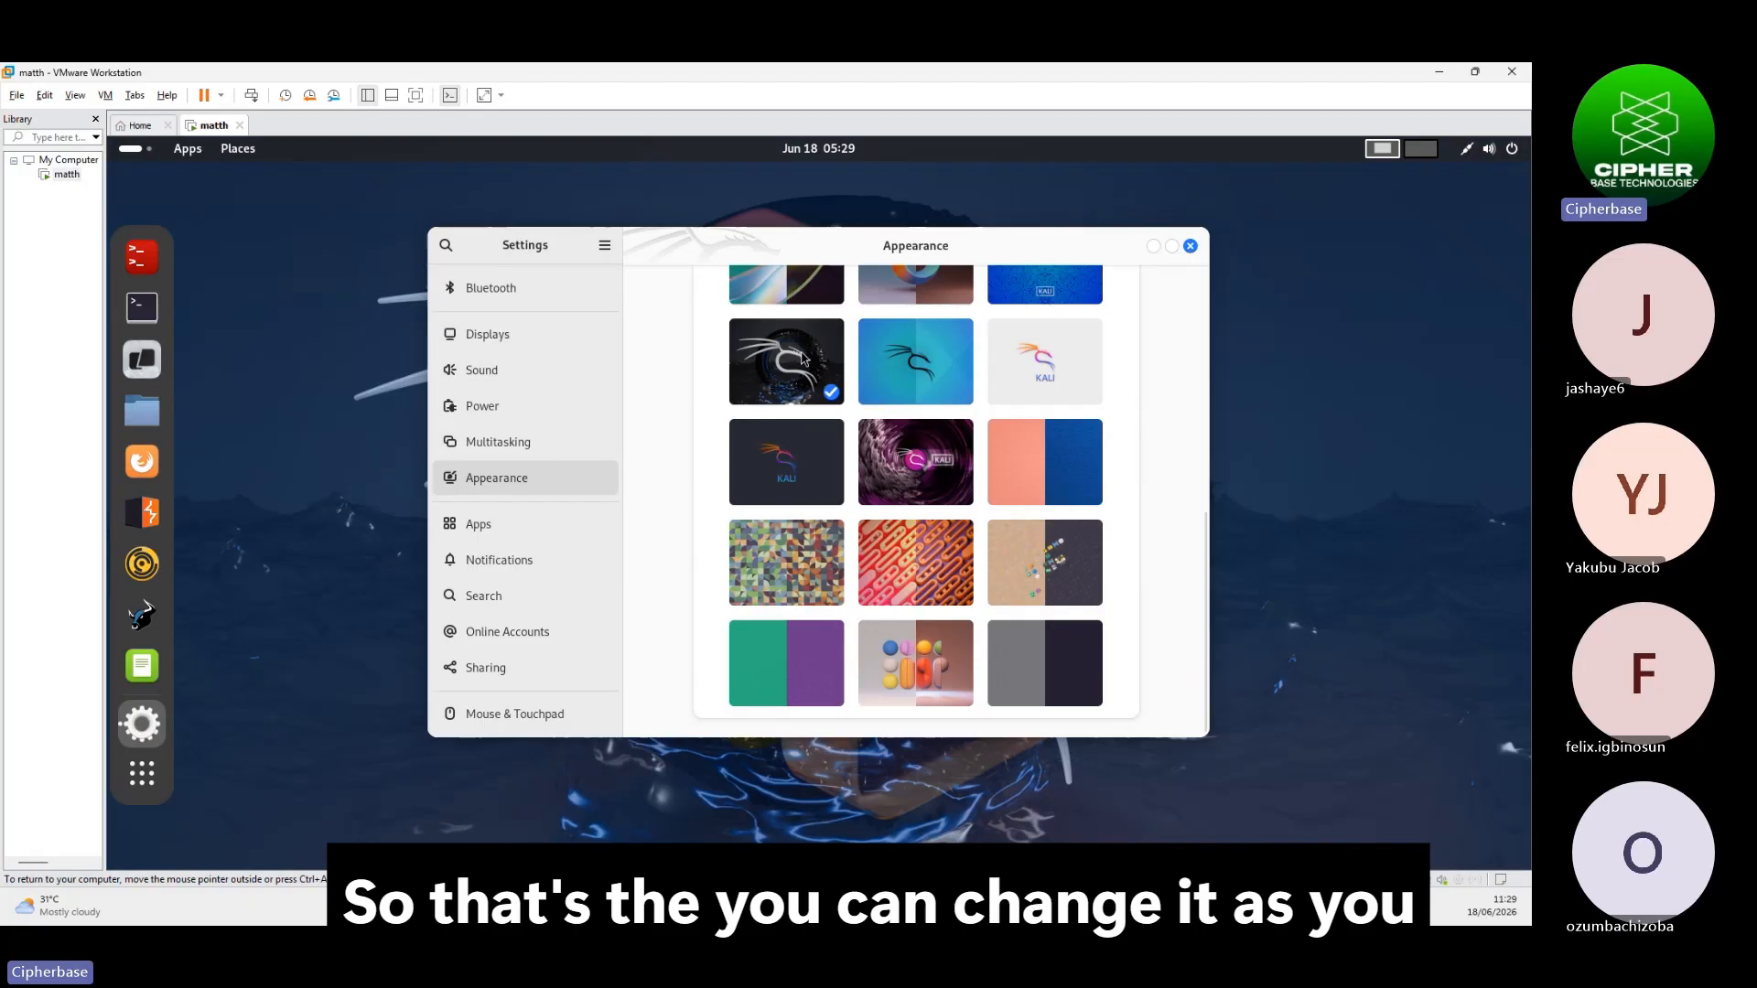
{"action": "scroll", "coordinate": [521, 600], "scroll_direction": "down", "scroll_amount": 5}
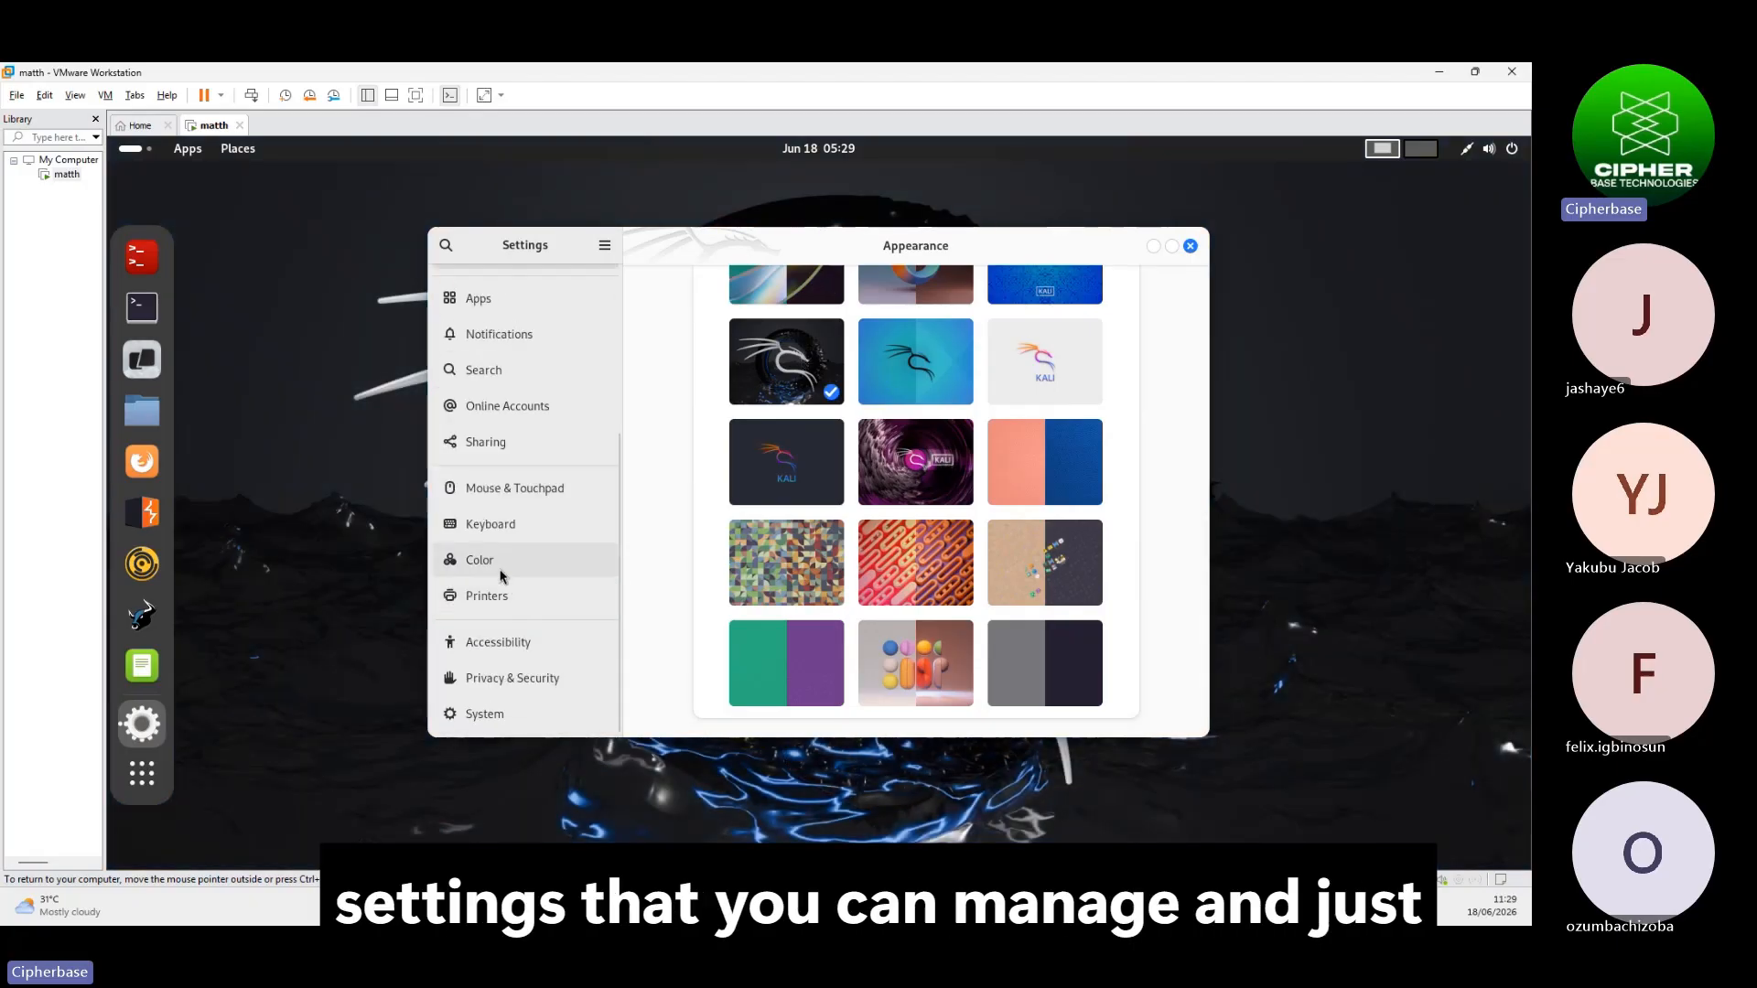
{"action": "left_click", "coordinate": [1190, 246]}
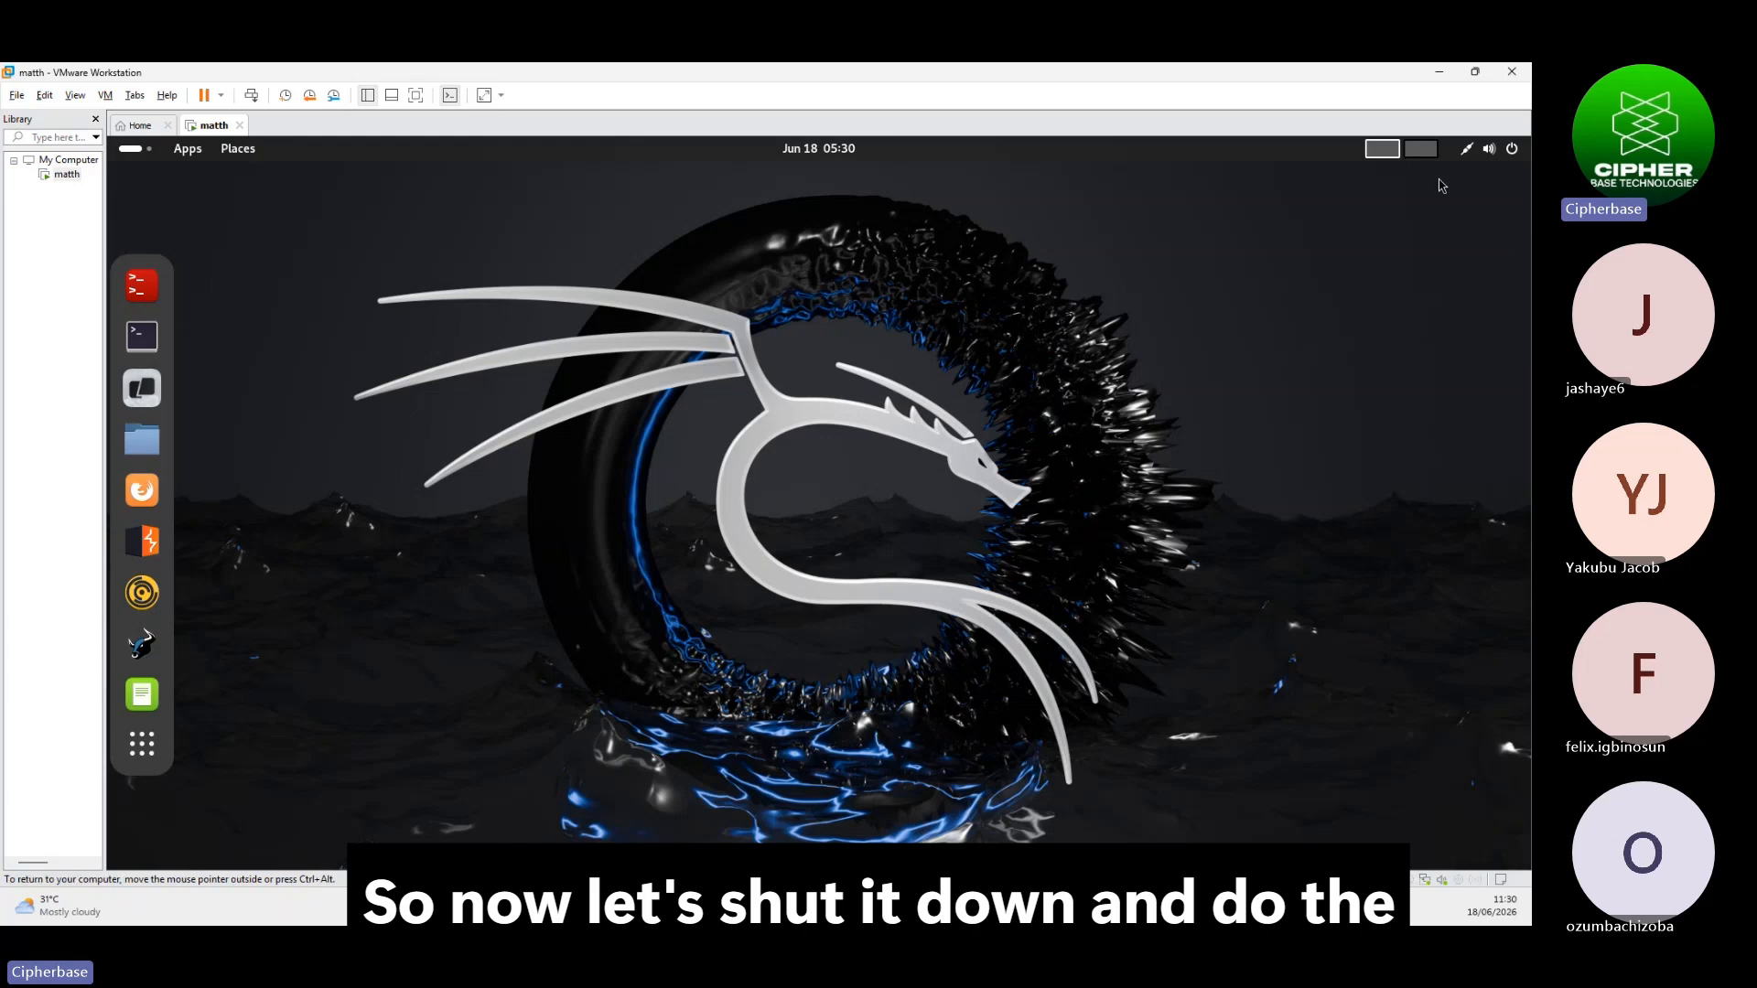
Power off the Kali guest, dismiss the removable devices notice, and minimise Workstation
{"action": "left_click", "coordinate": [1488, 149]}
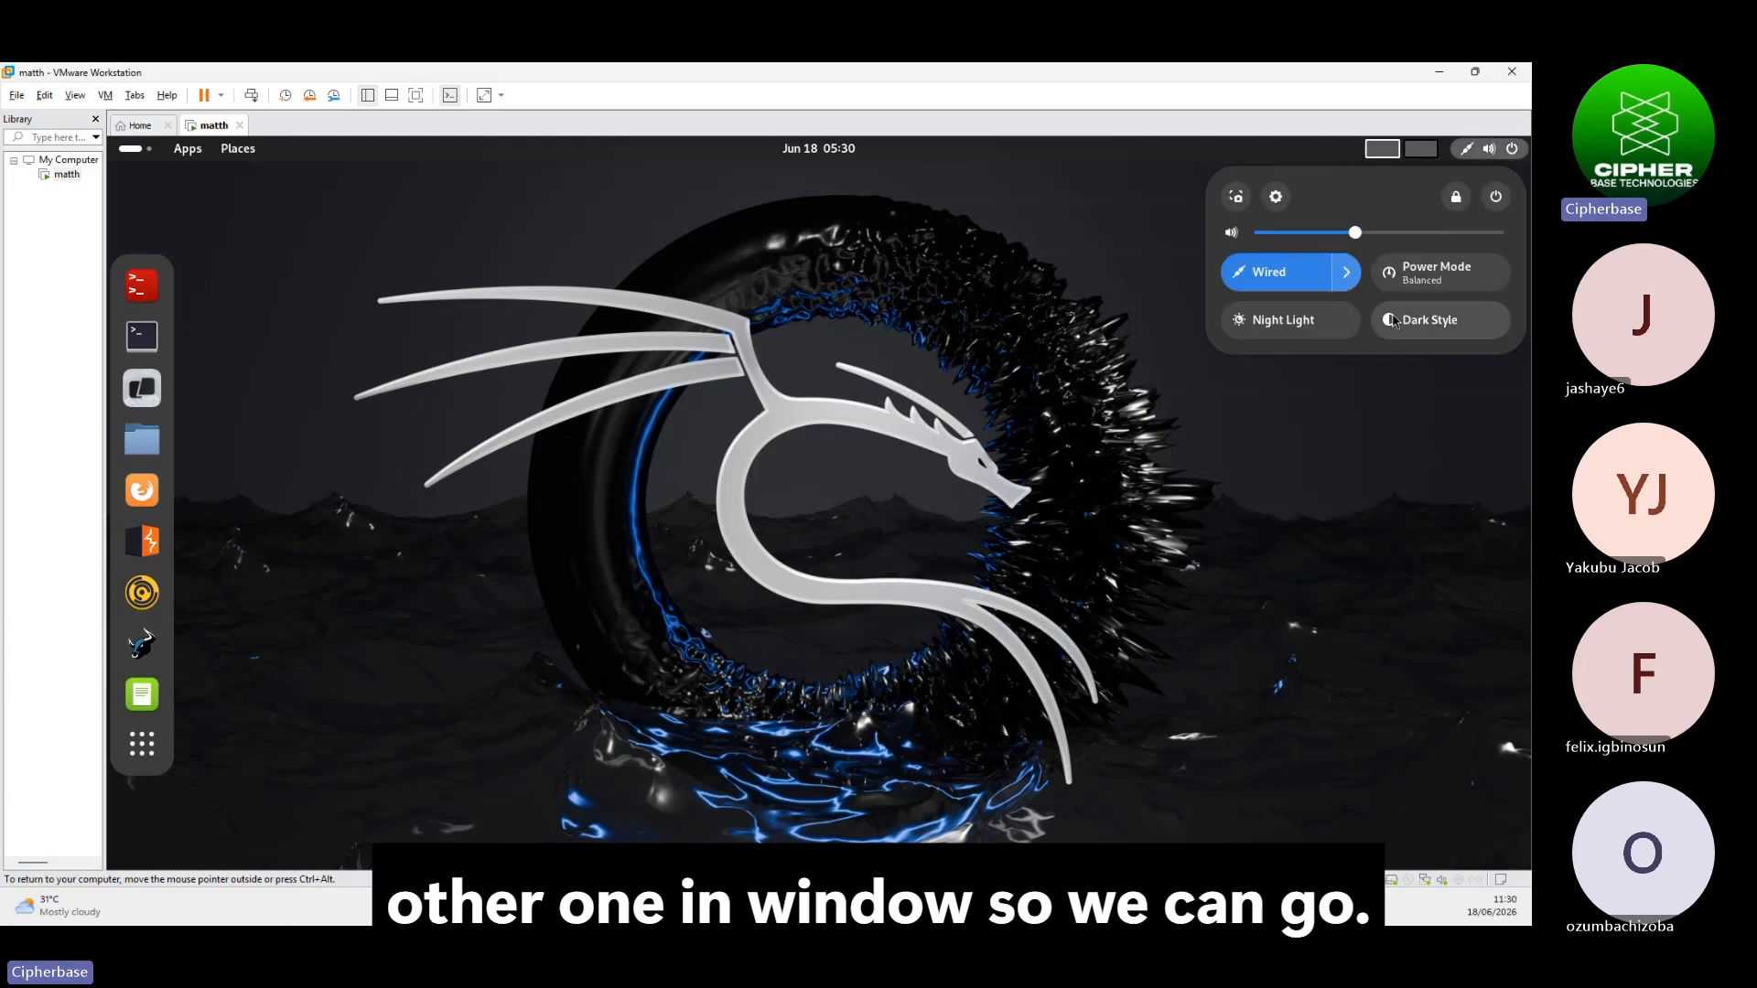
{"action": "left_click", "coordinate": [1501, 198]}
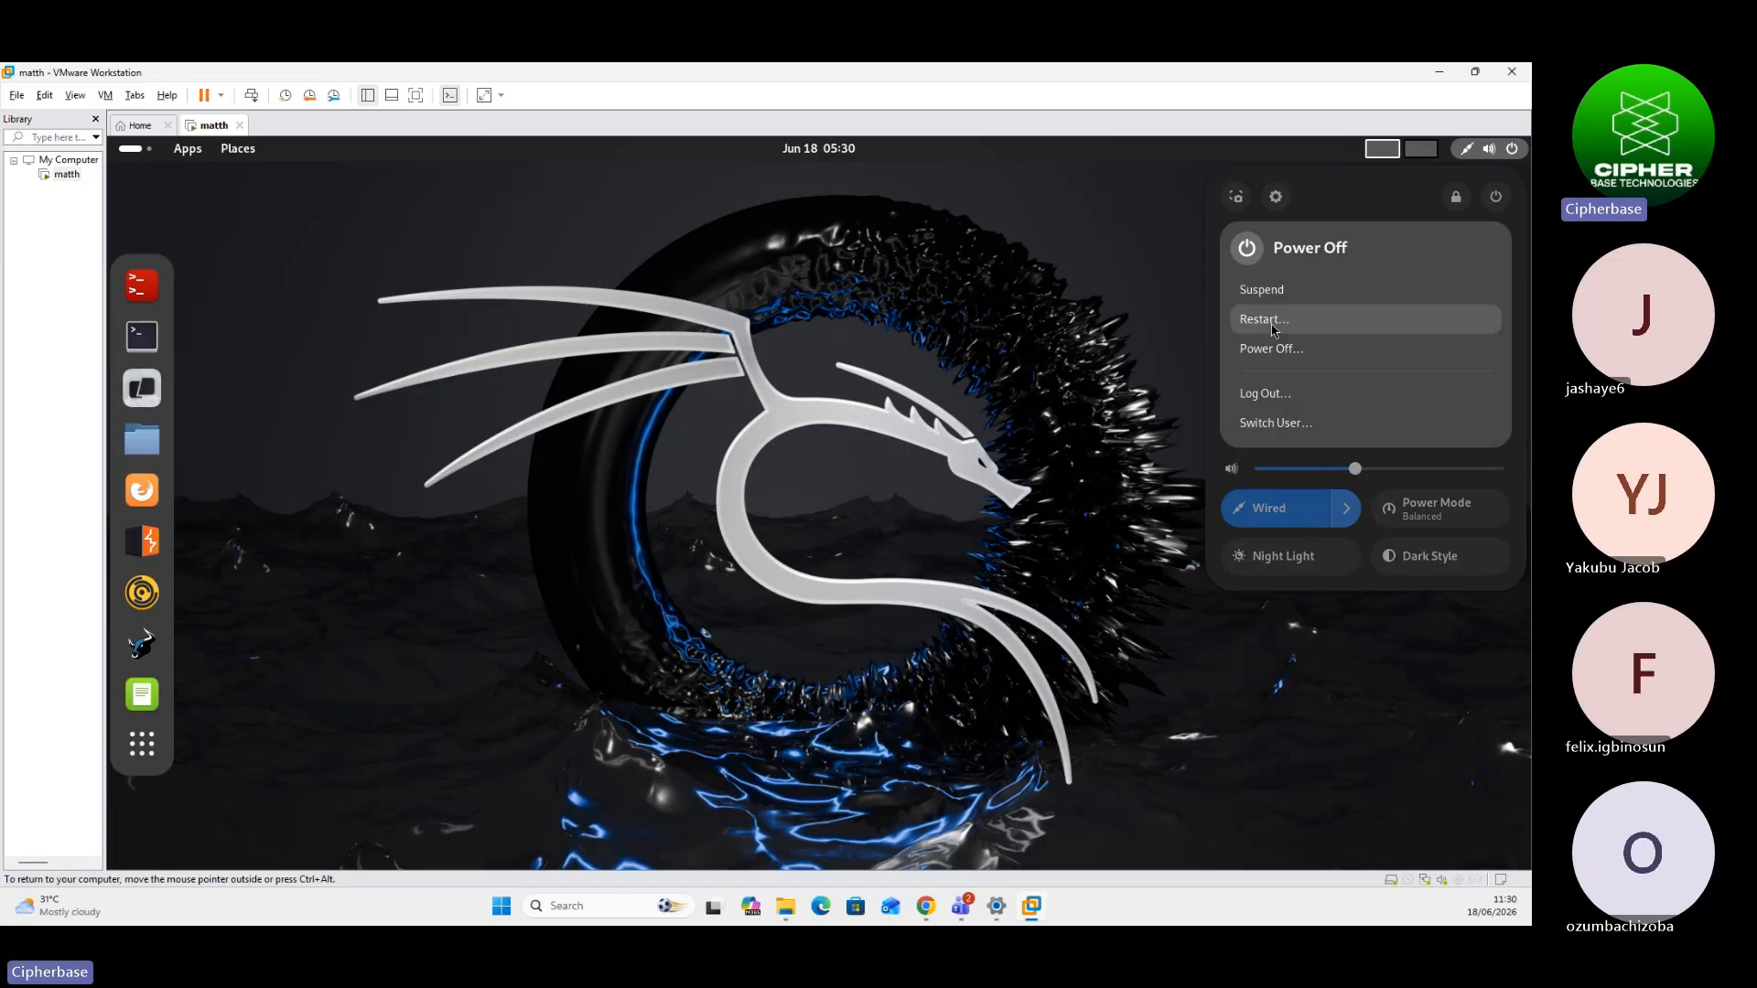
{"action": "left_click", "coordinate": [1295, 353]}
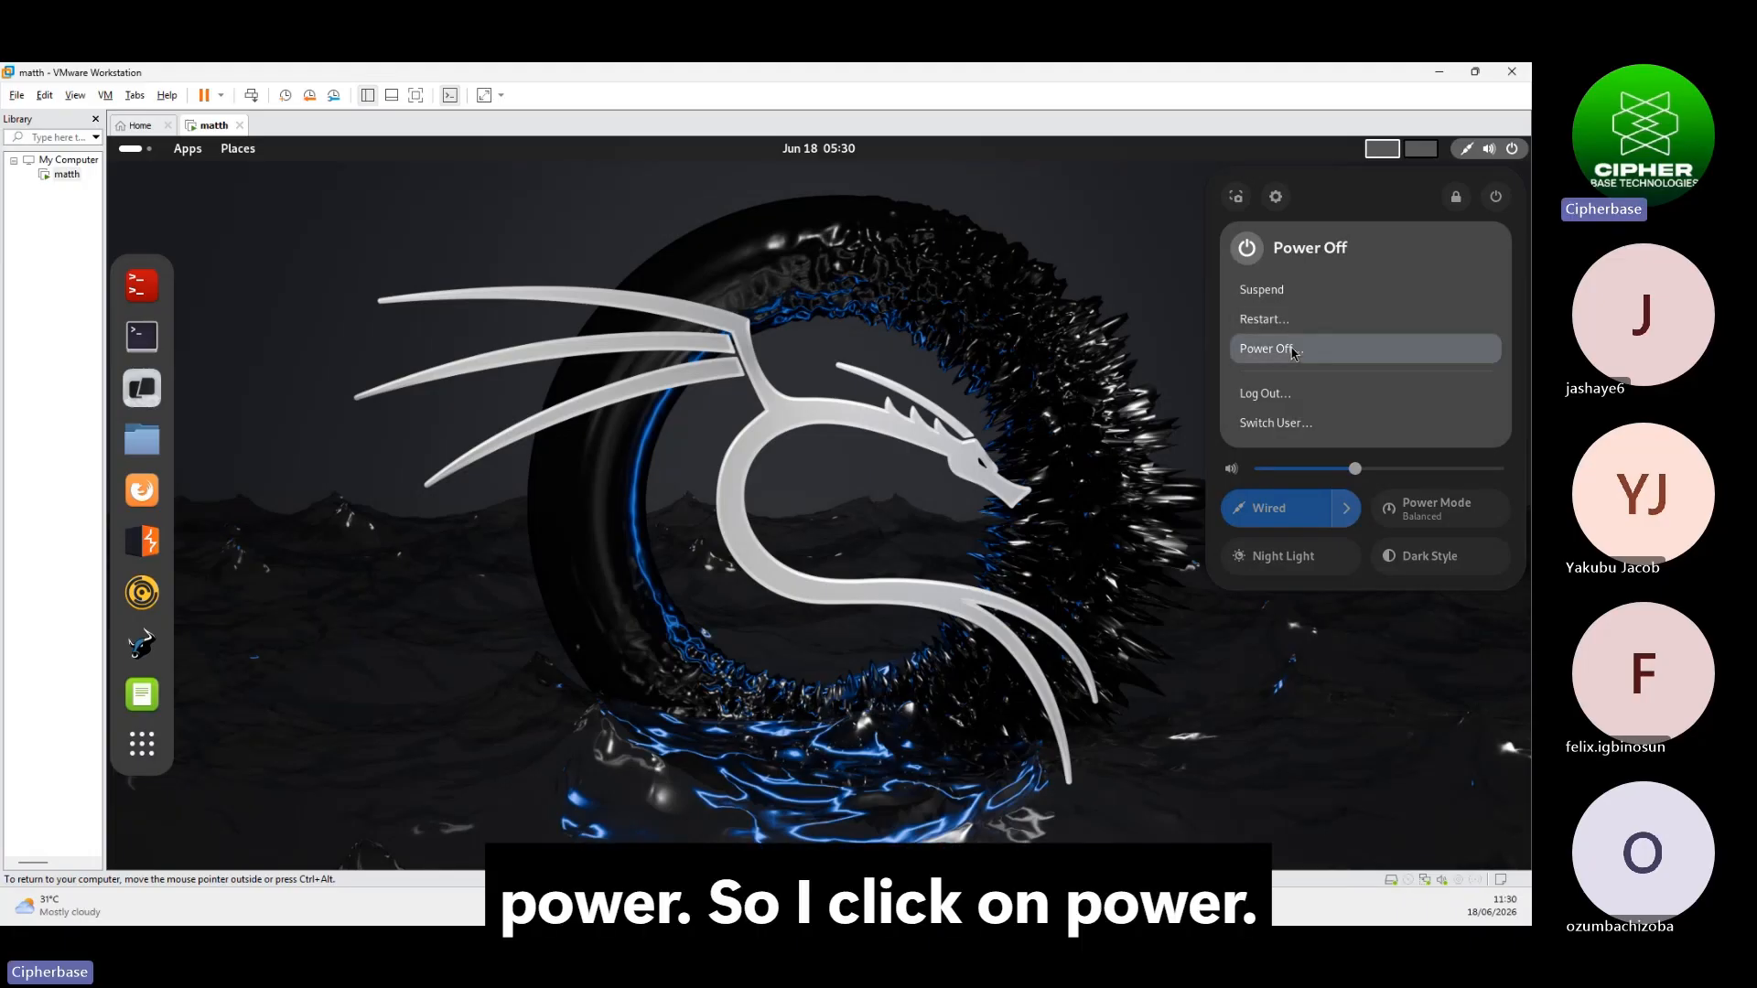
{"action": "left_click", "coordinate": [898, 554]}
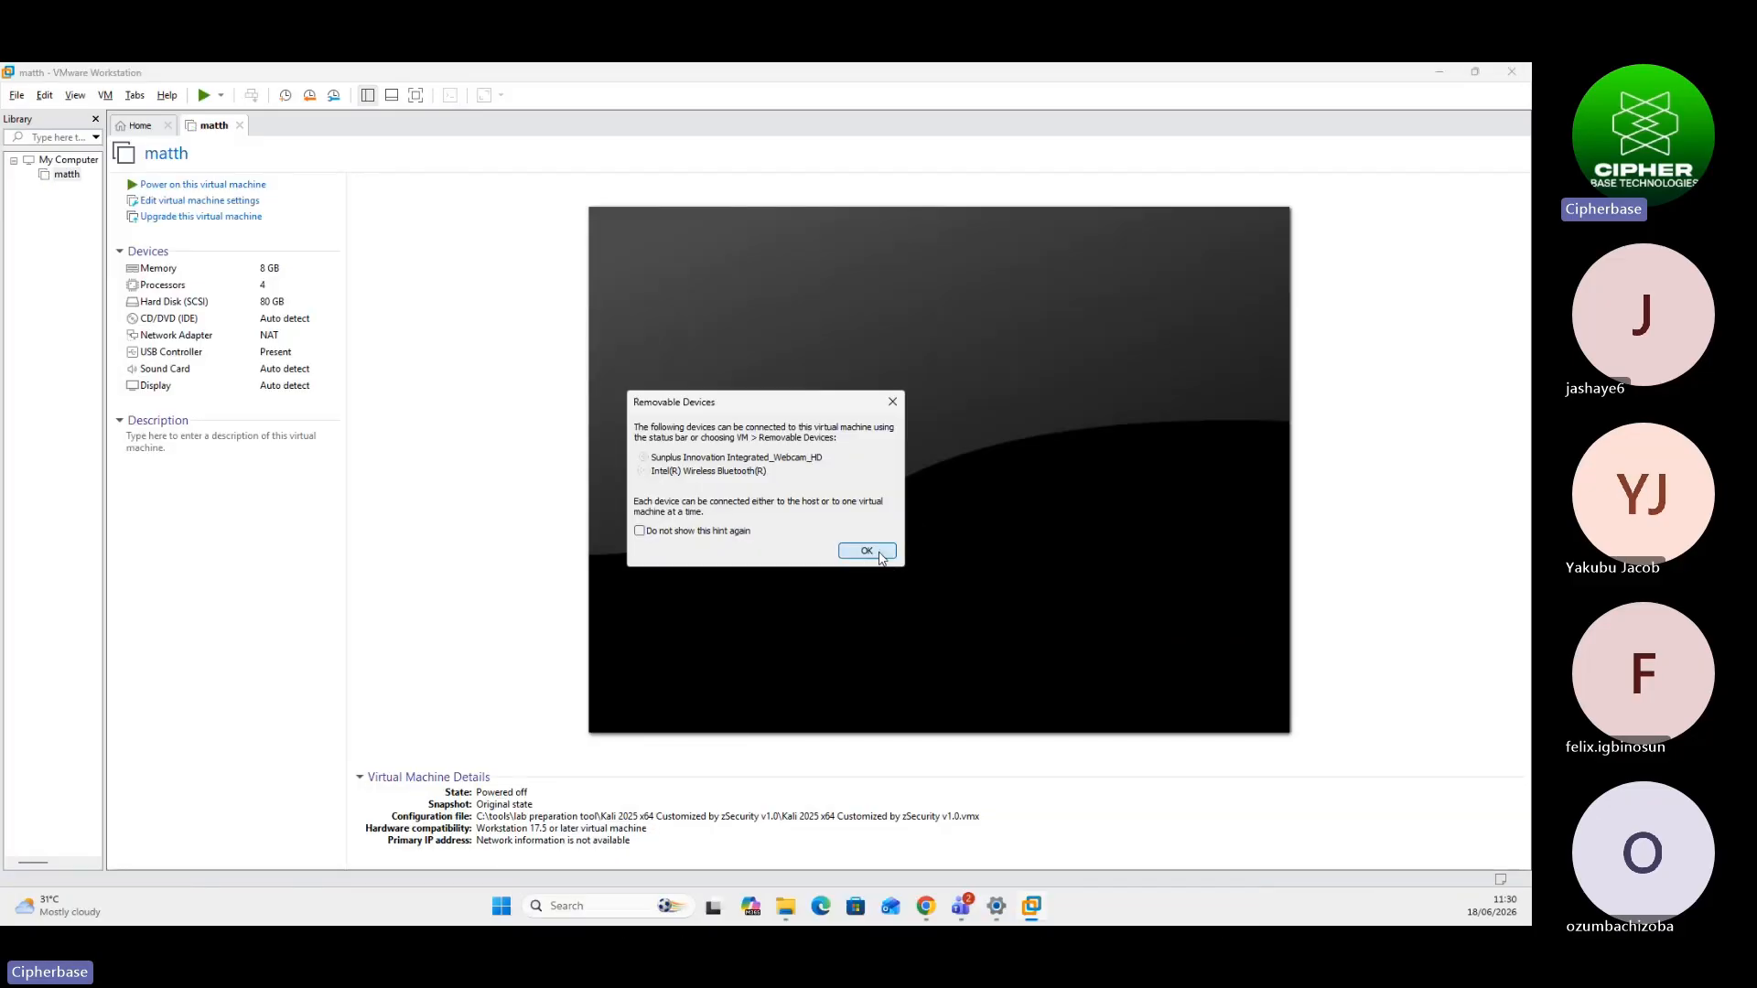
{"action": "left_click", "coordinate": [866, 551]}
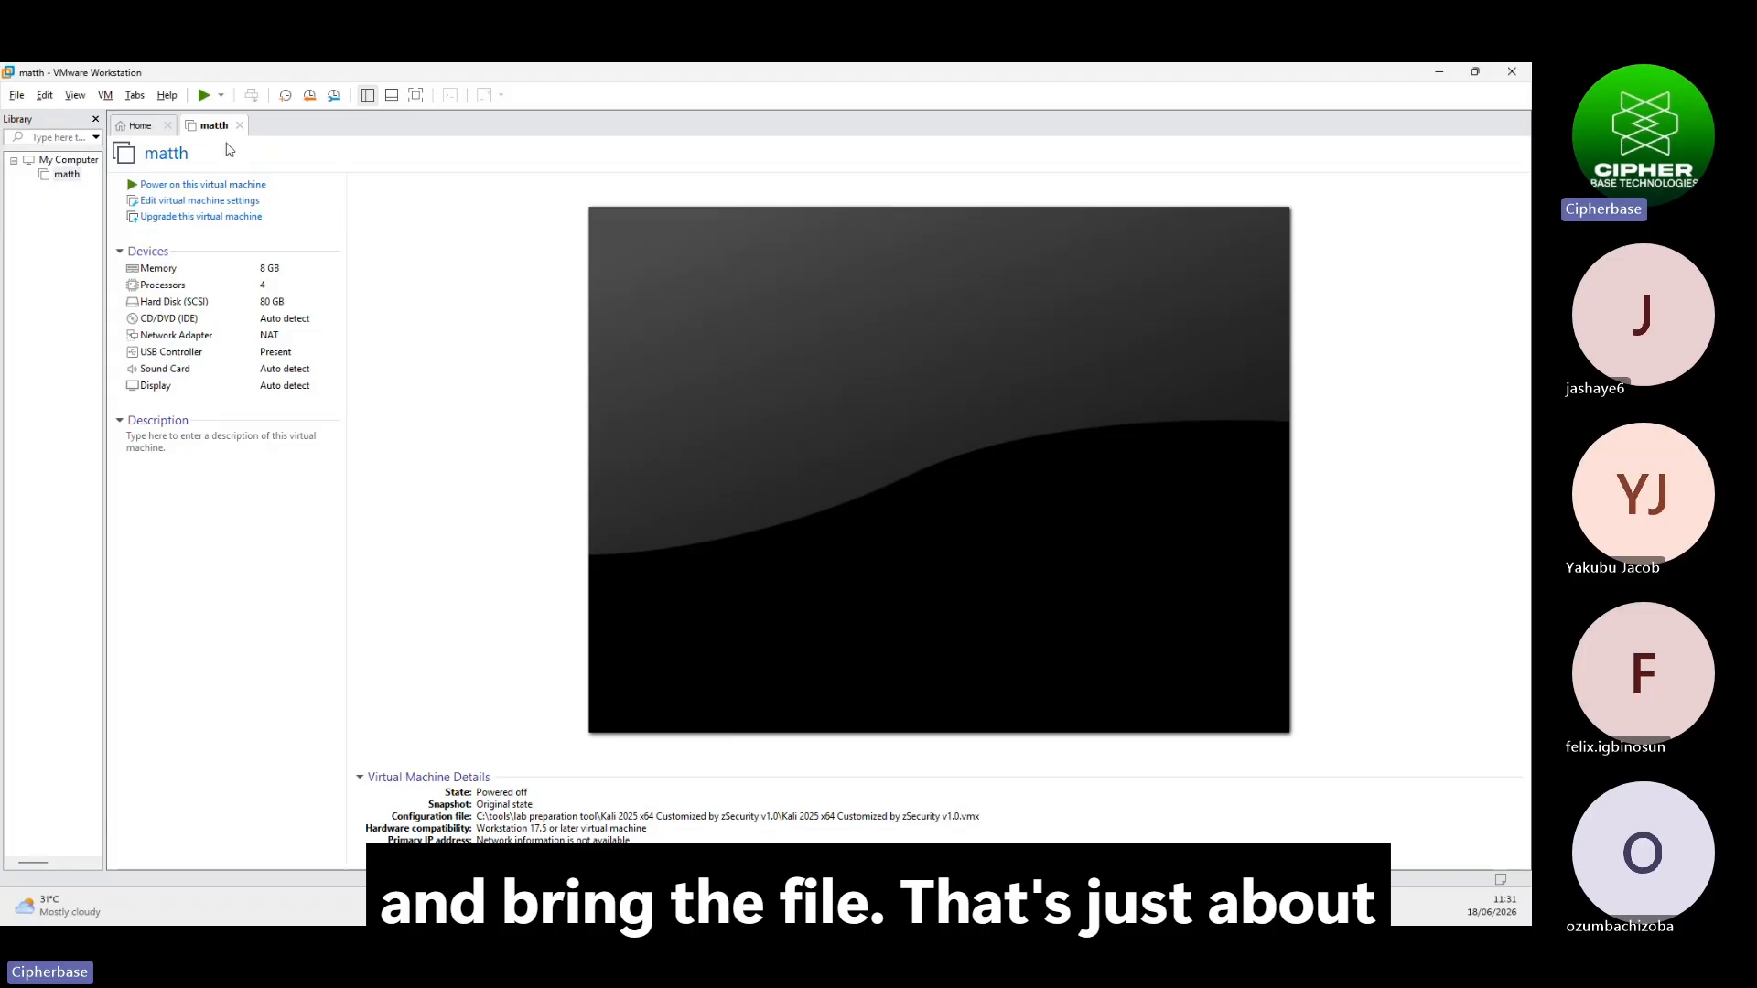
{"action": "left_click", "coordinate": [1446, 74]}
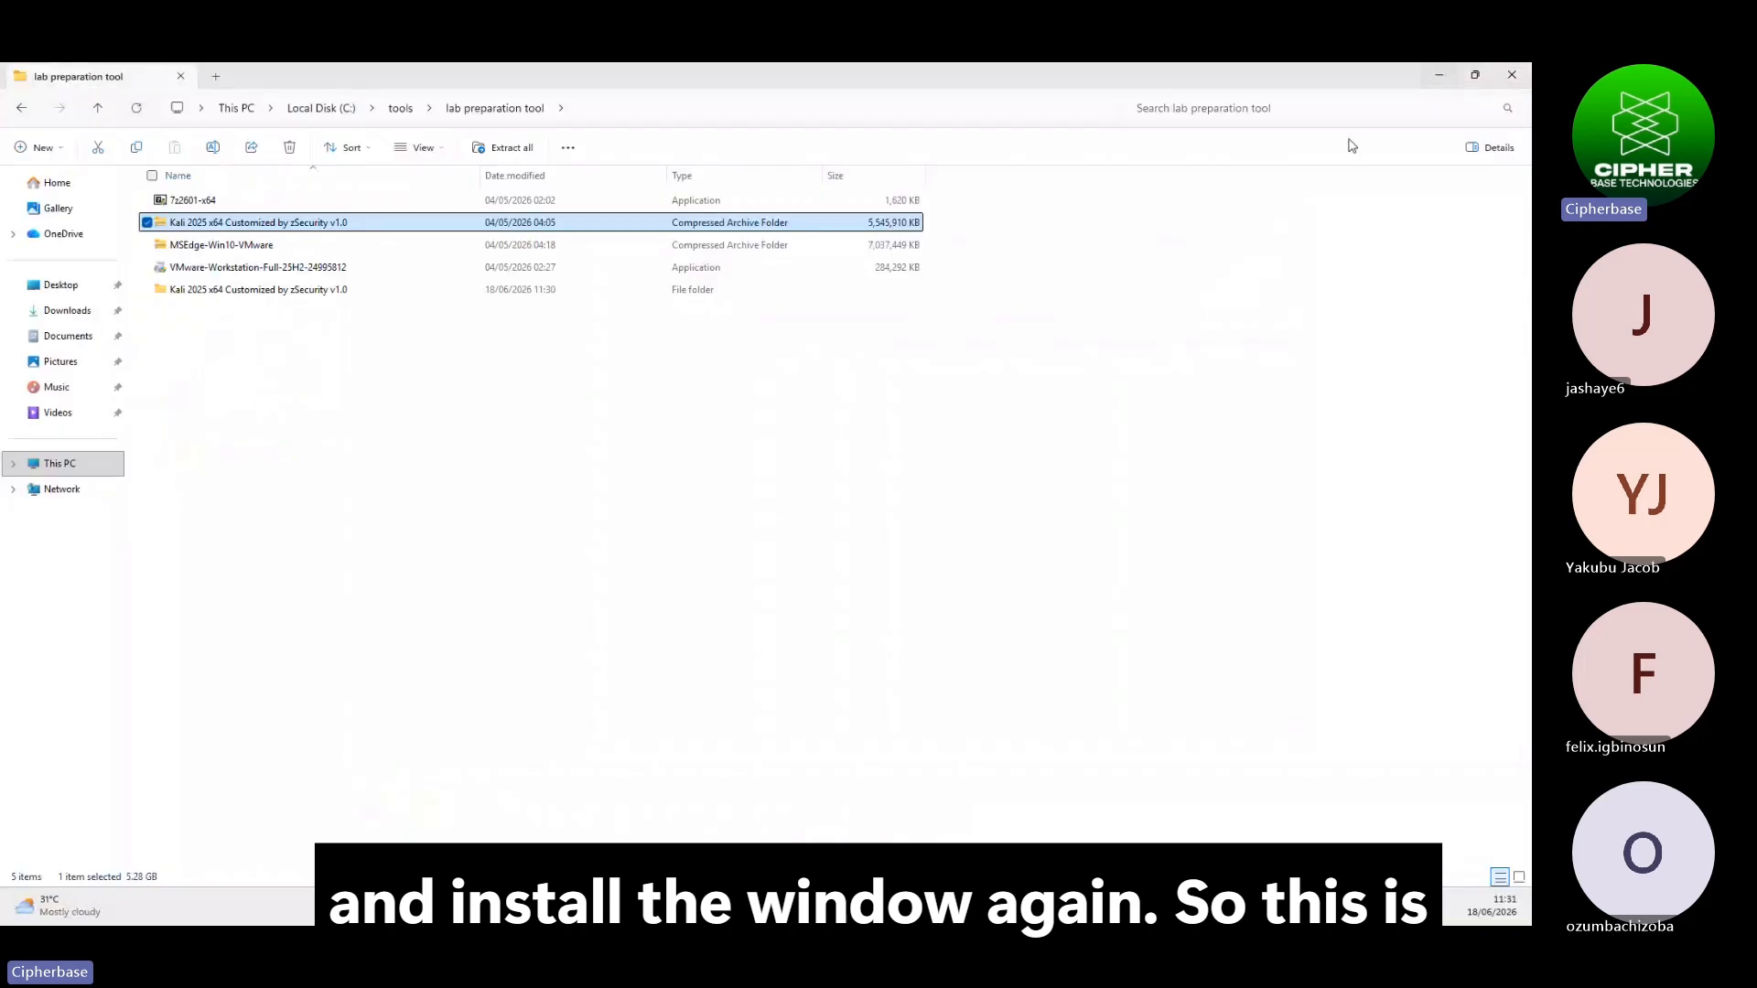
Extract the MSEdge-Win10-VMware archive in place with 7-Zip, then return to VMware Workstation's Home page
{"action": "left_click", "coordinate": [199, 248]}
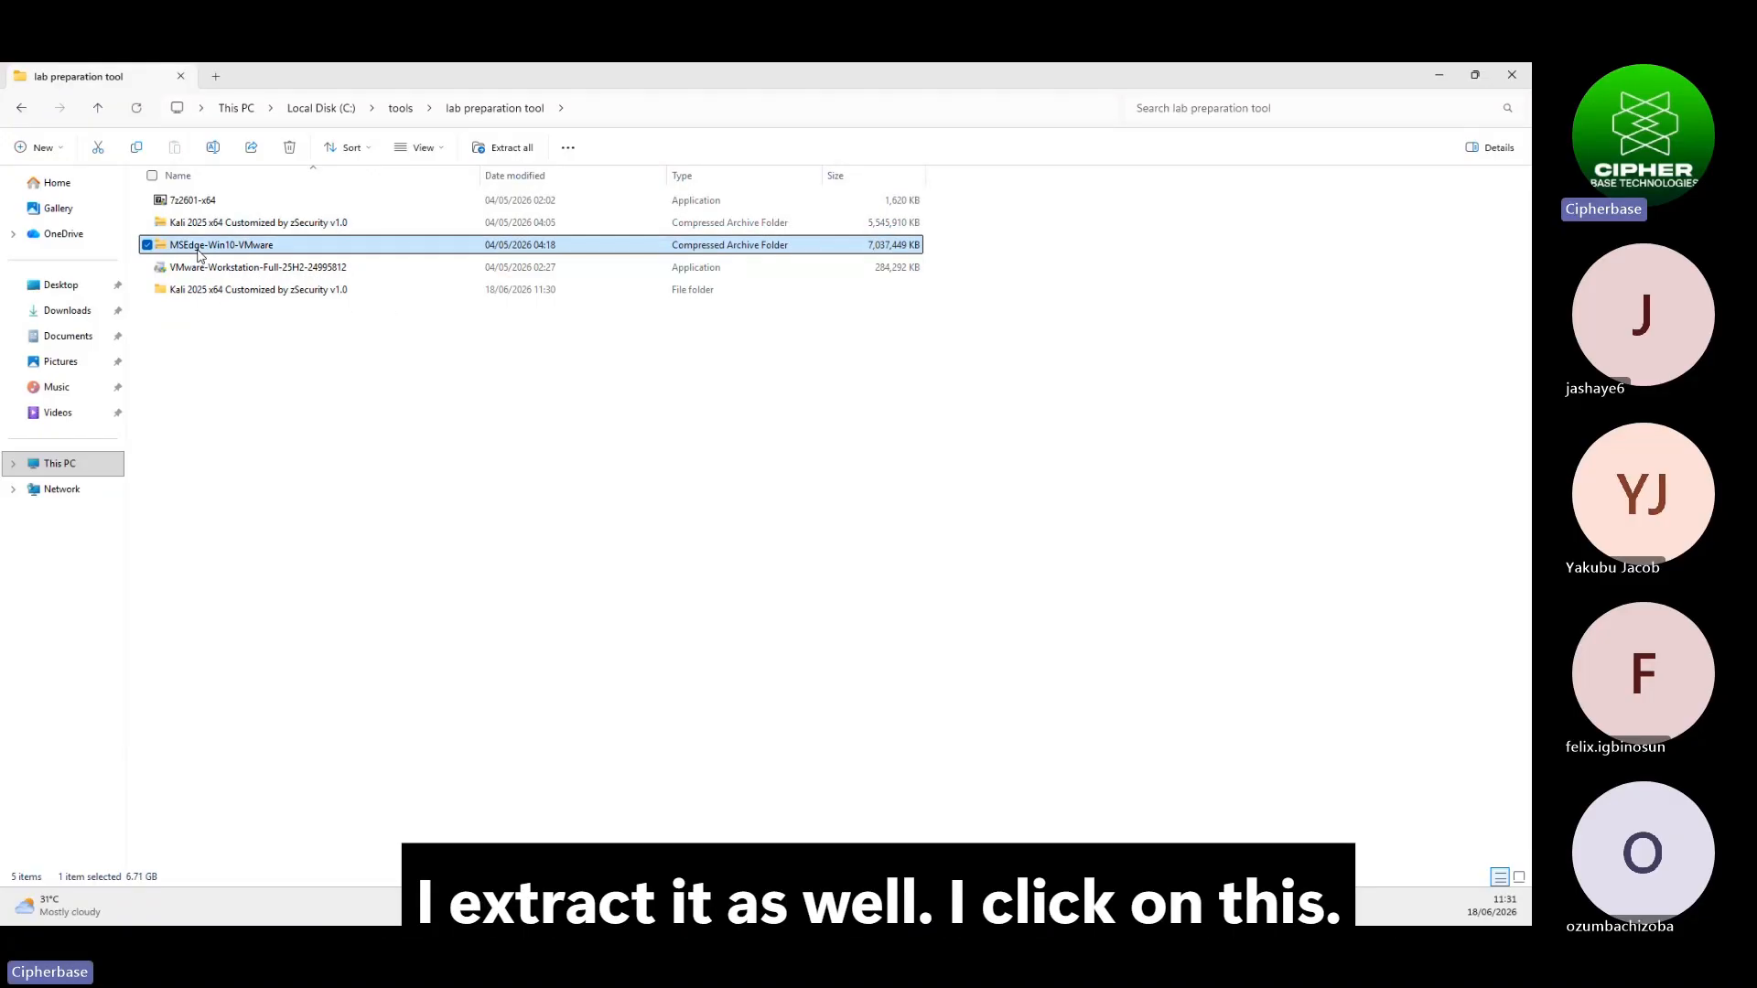
{"action": "right_click", "coordinate": [198, 254]}
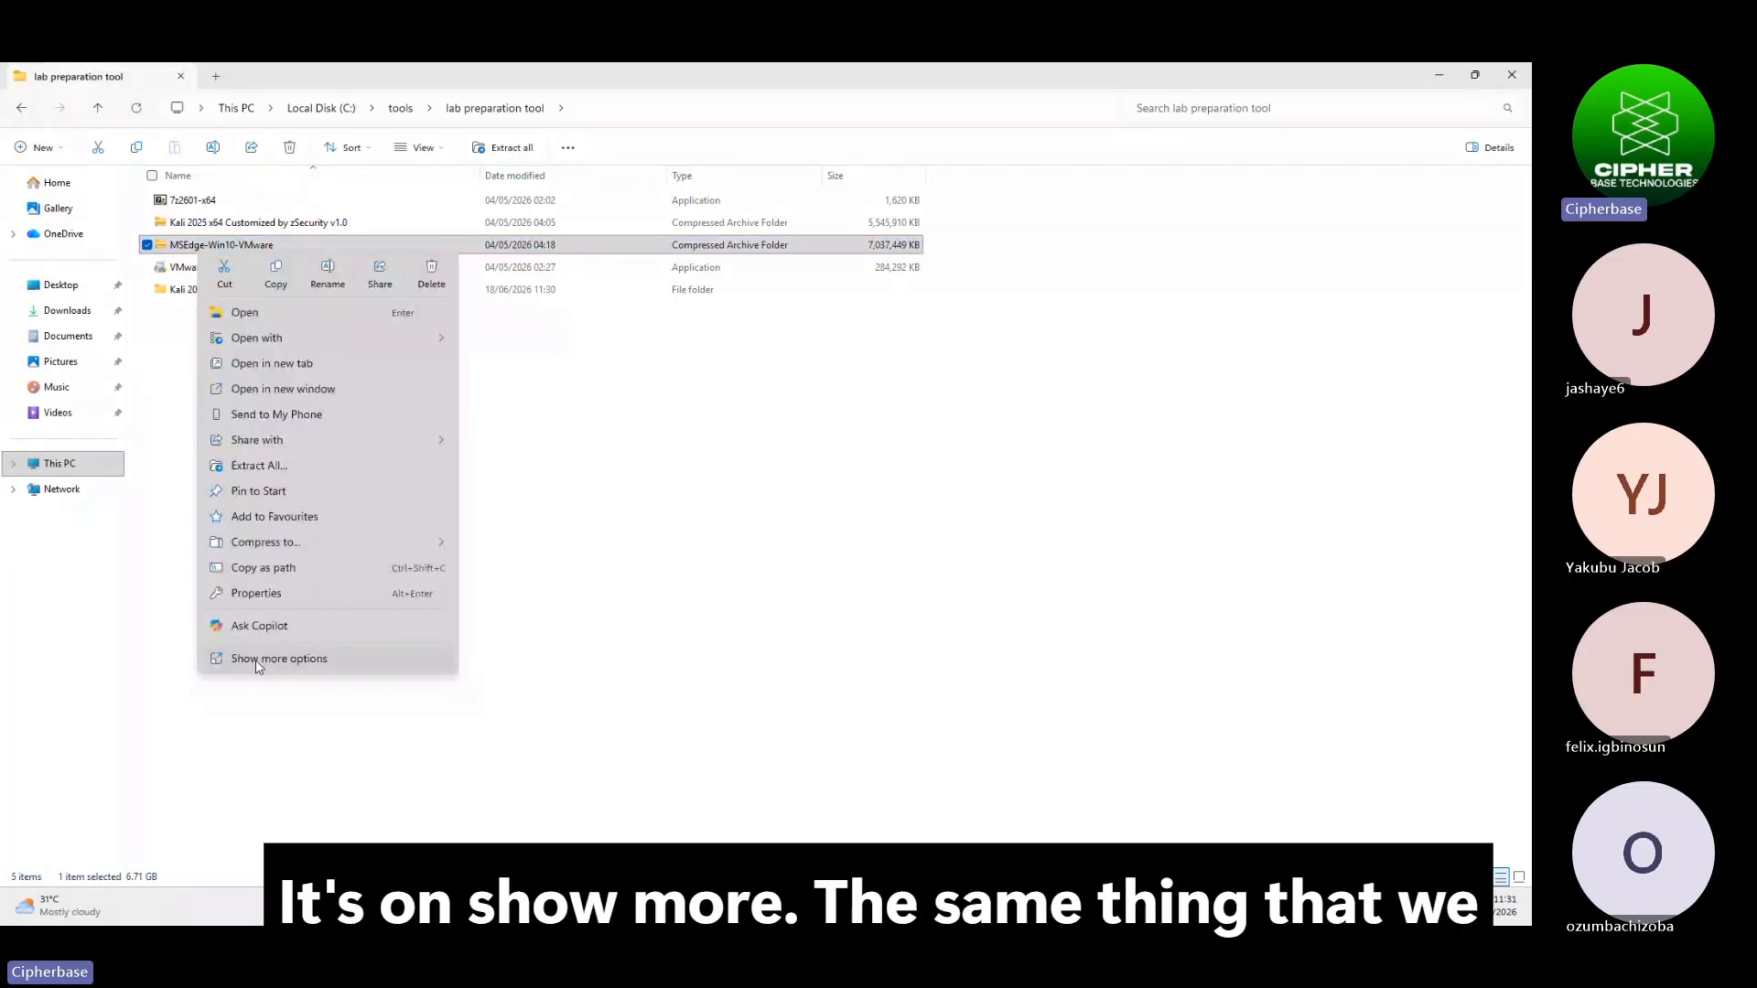
{"action": "left_click", "coordinate": [258, 656]}
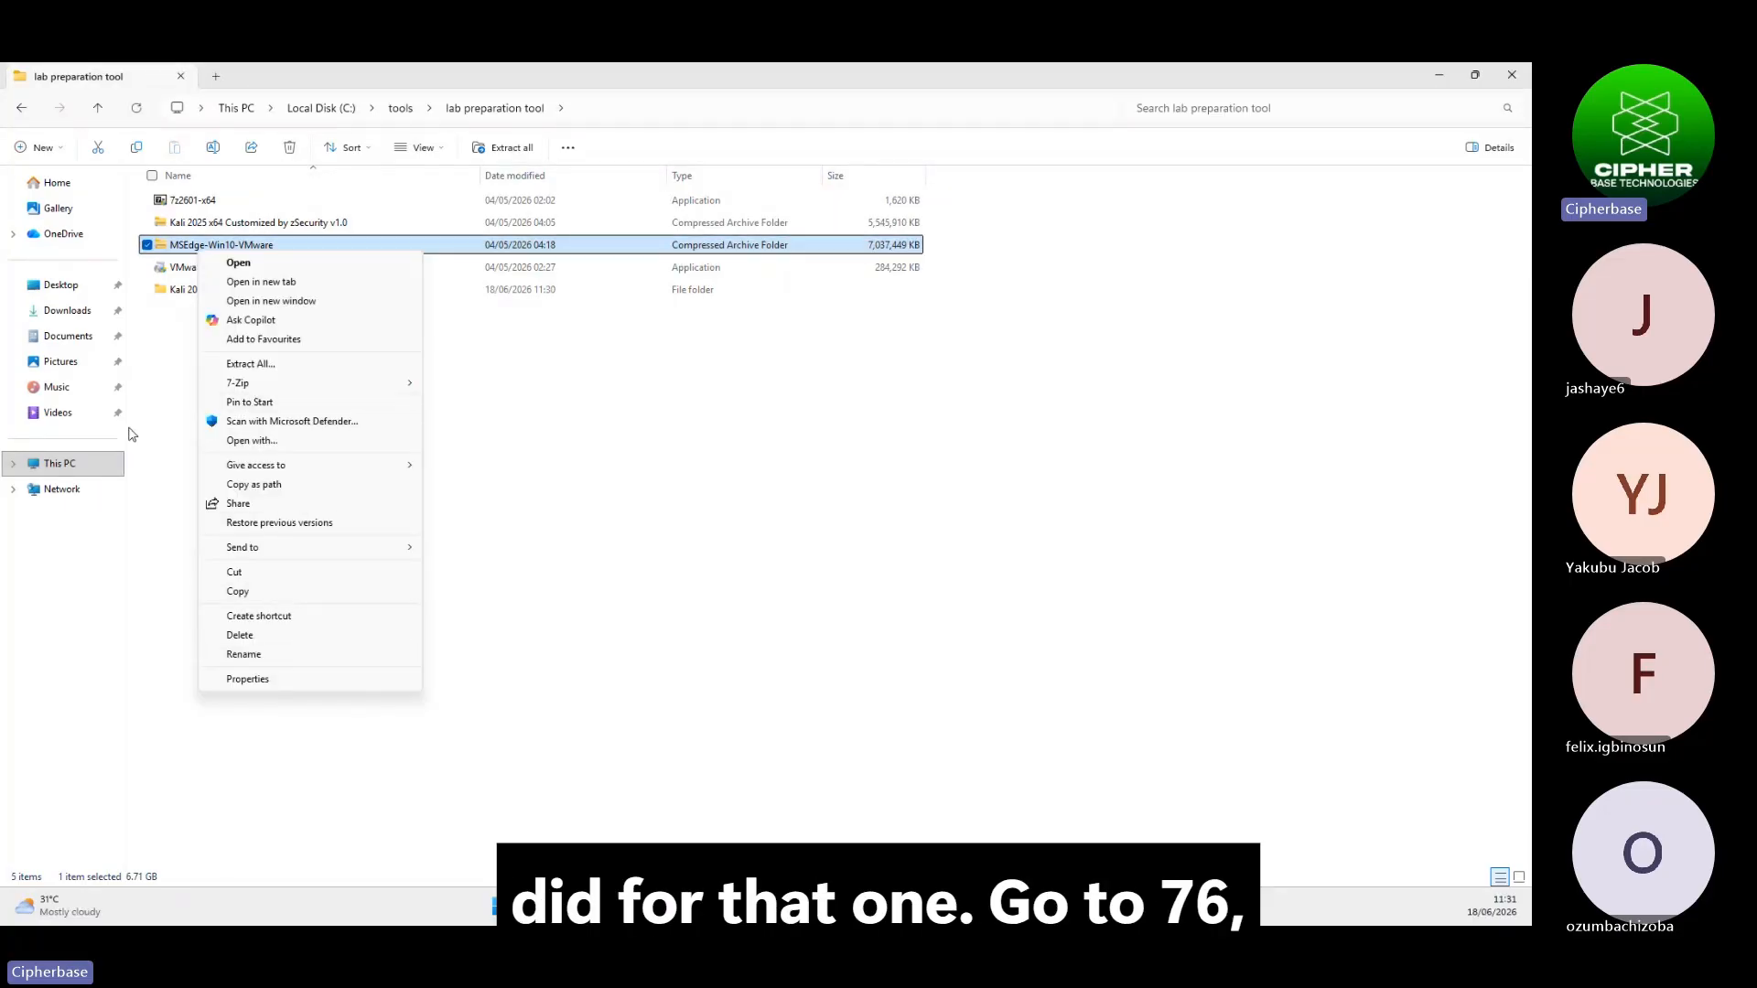
{"action": "mouse_move", "coordinate": [260, 387]}
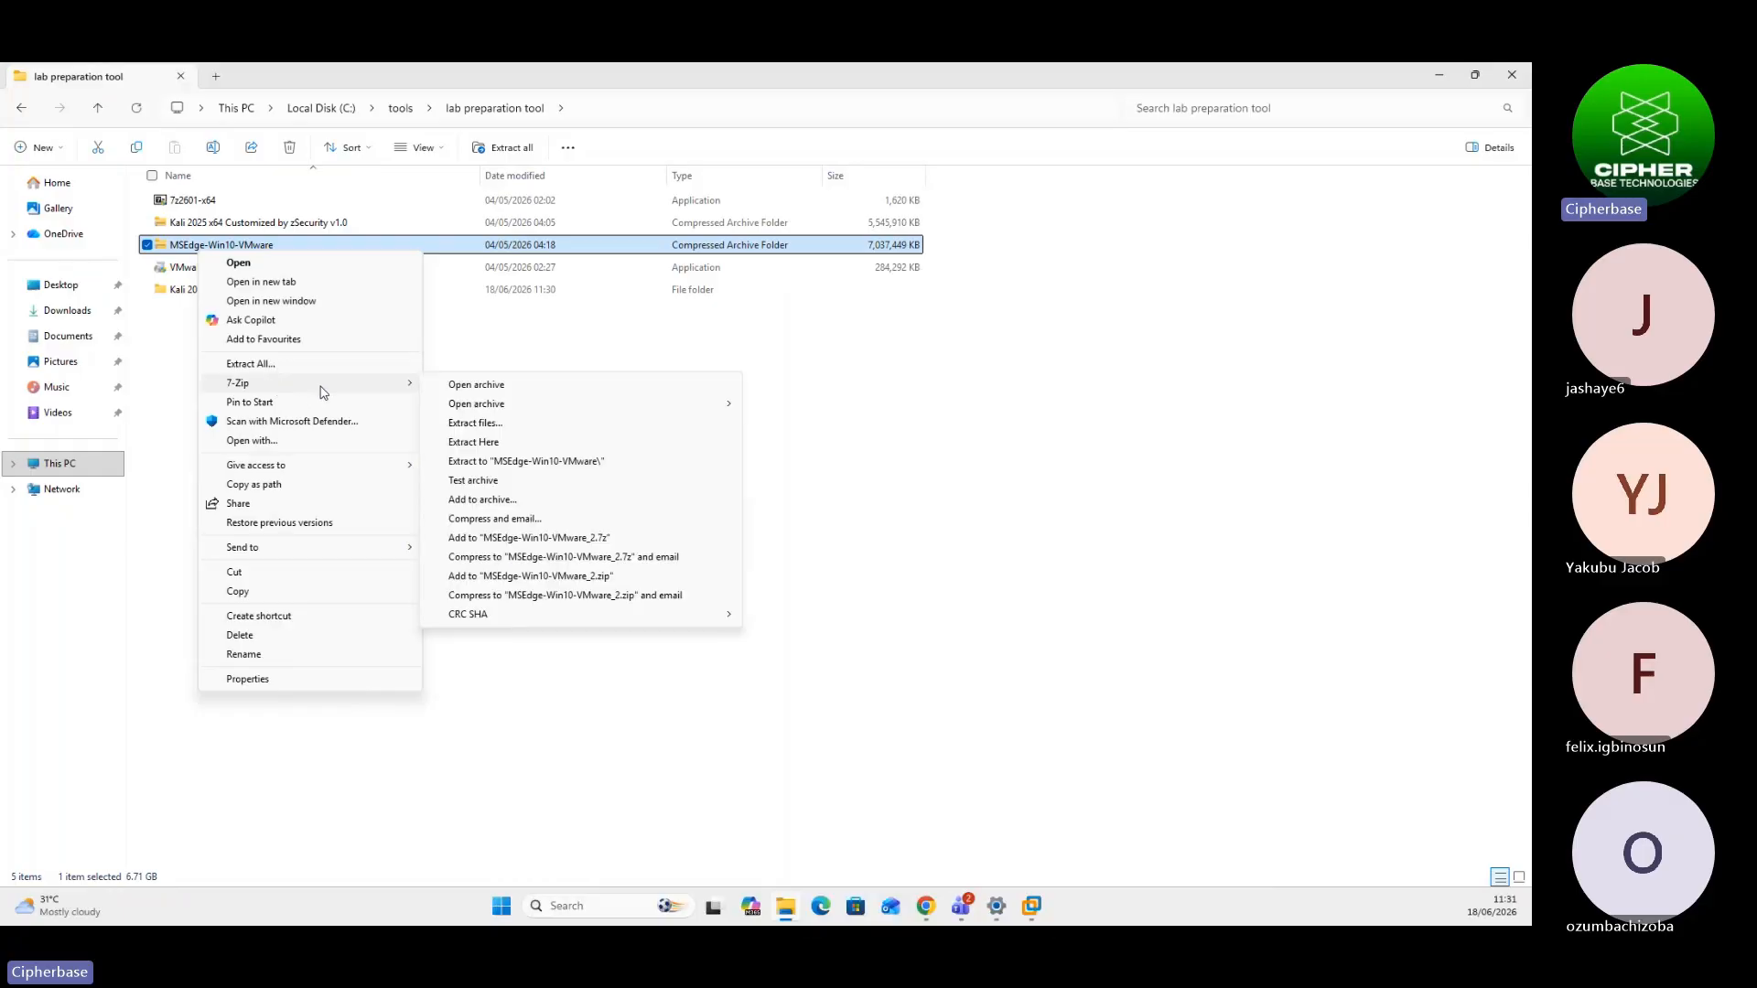
{"action": "left_click", "coordinate": [474, 442]}
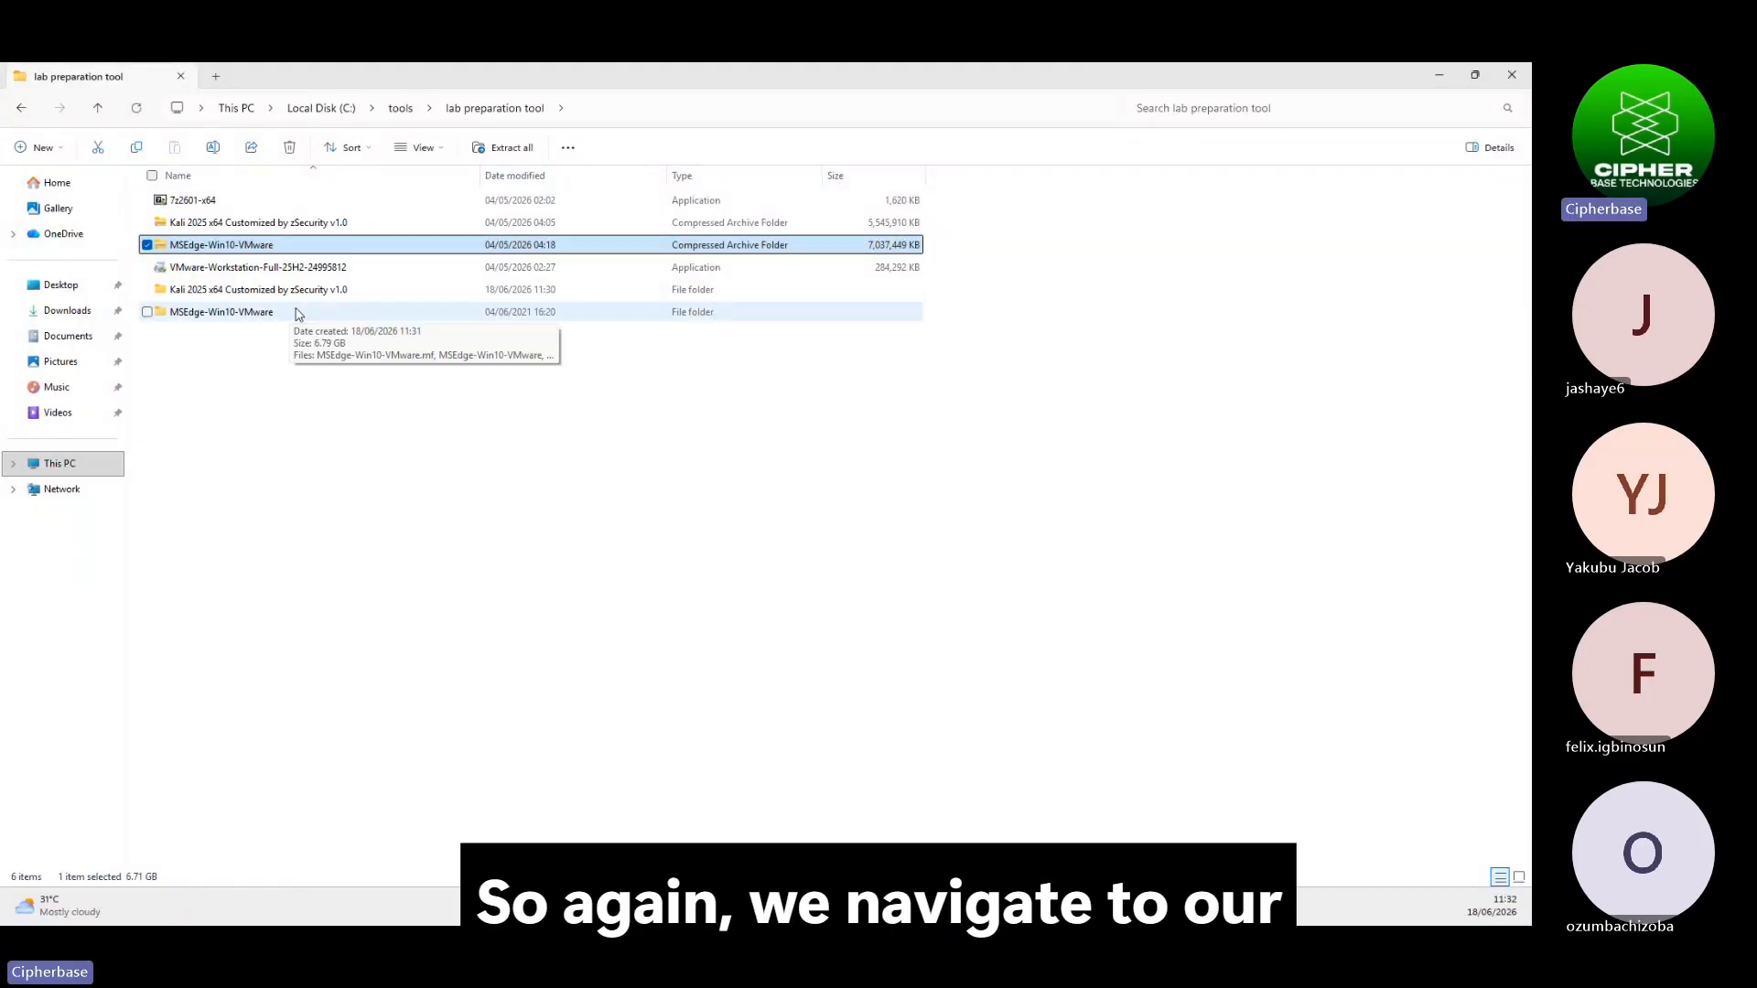
{"action": "mouse_move", "coordinate": [1037, 912]}
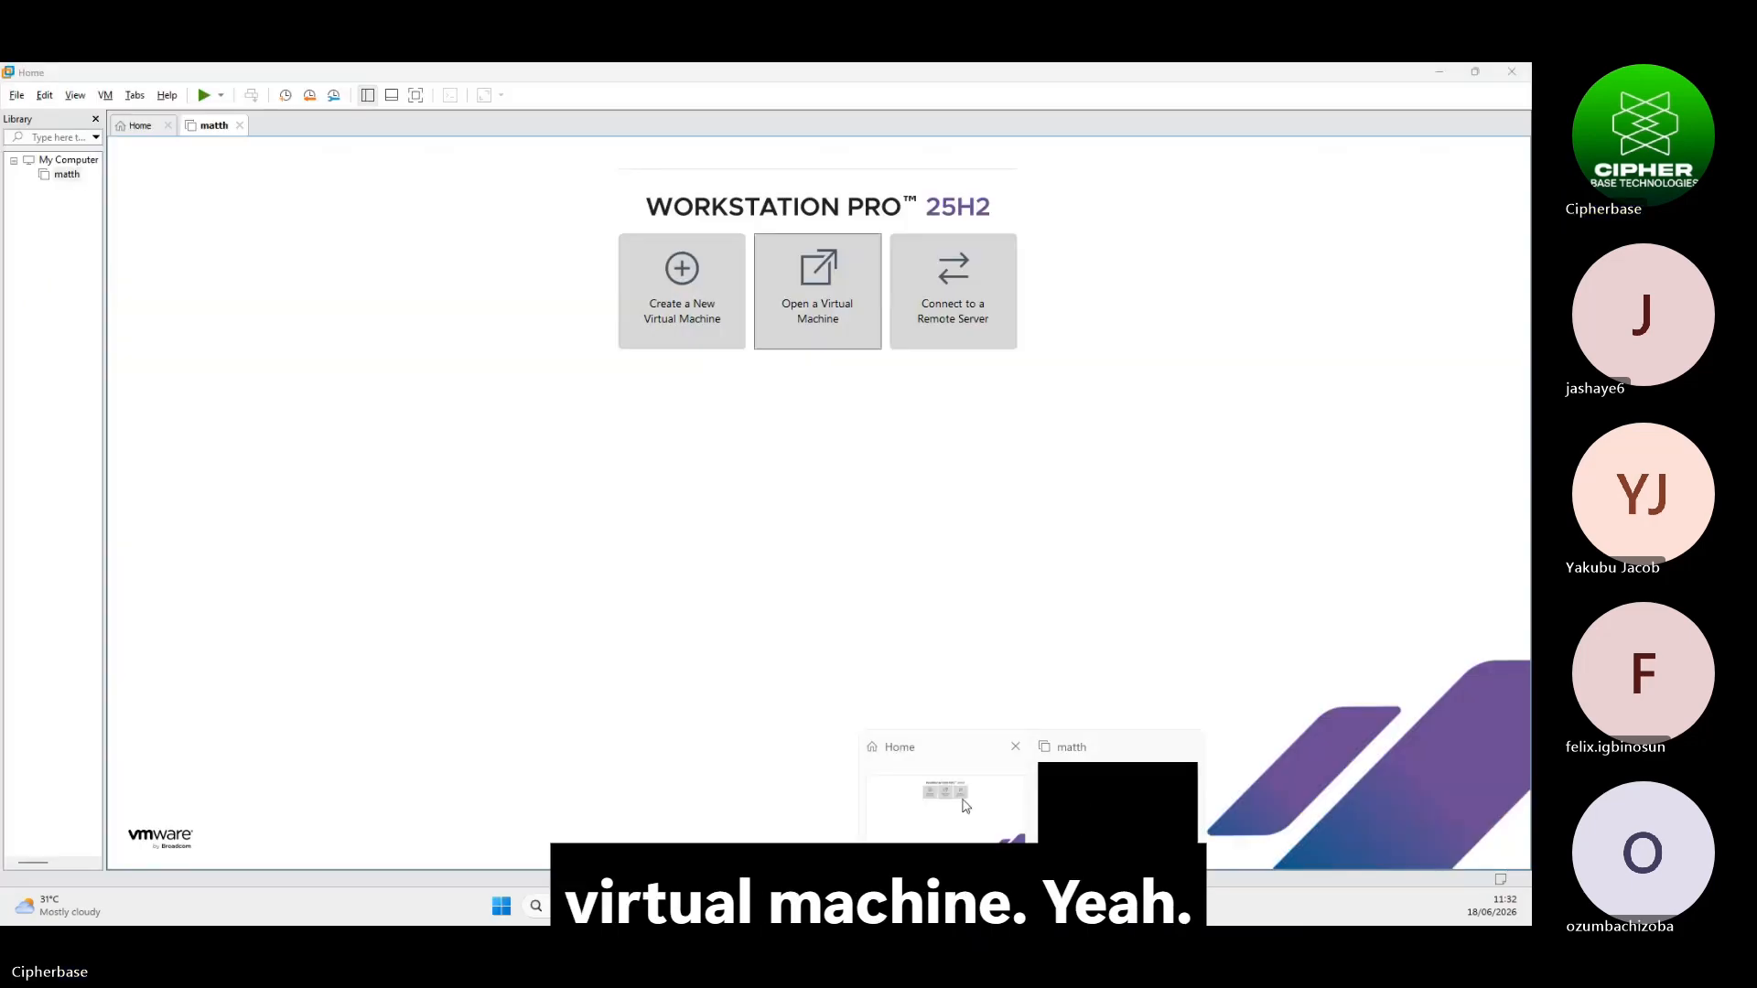
{"action": "left_click", "coordinate": [967, 802]}
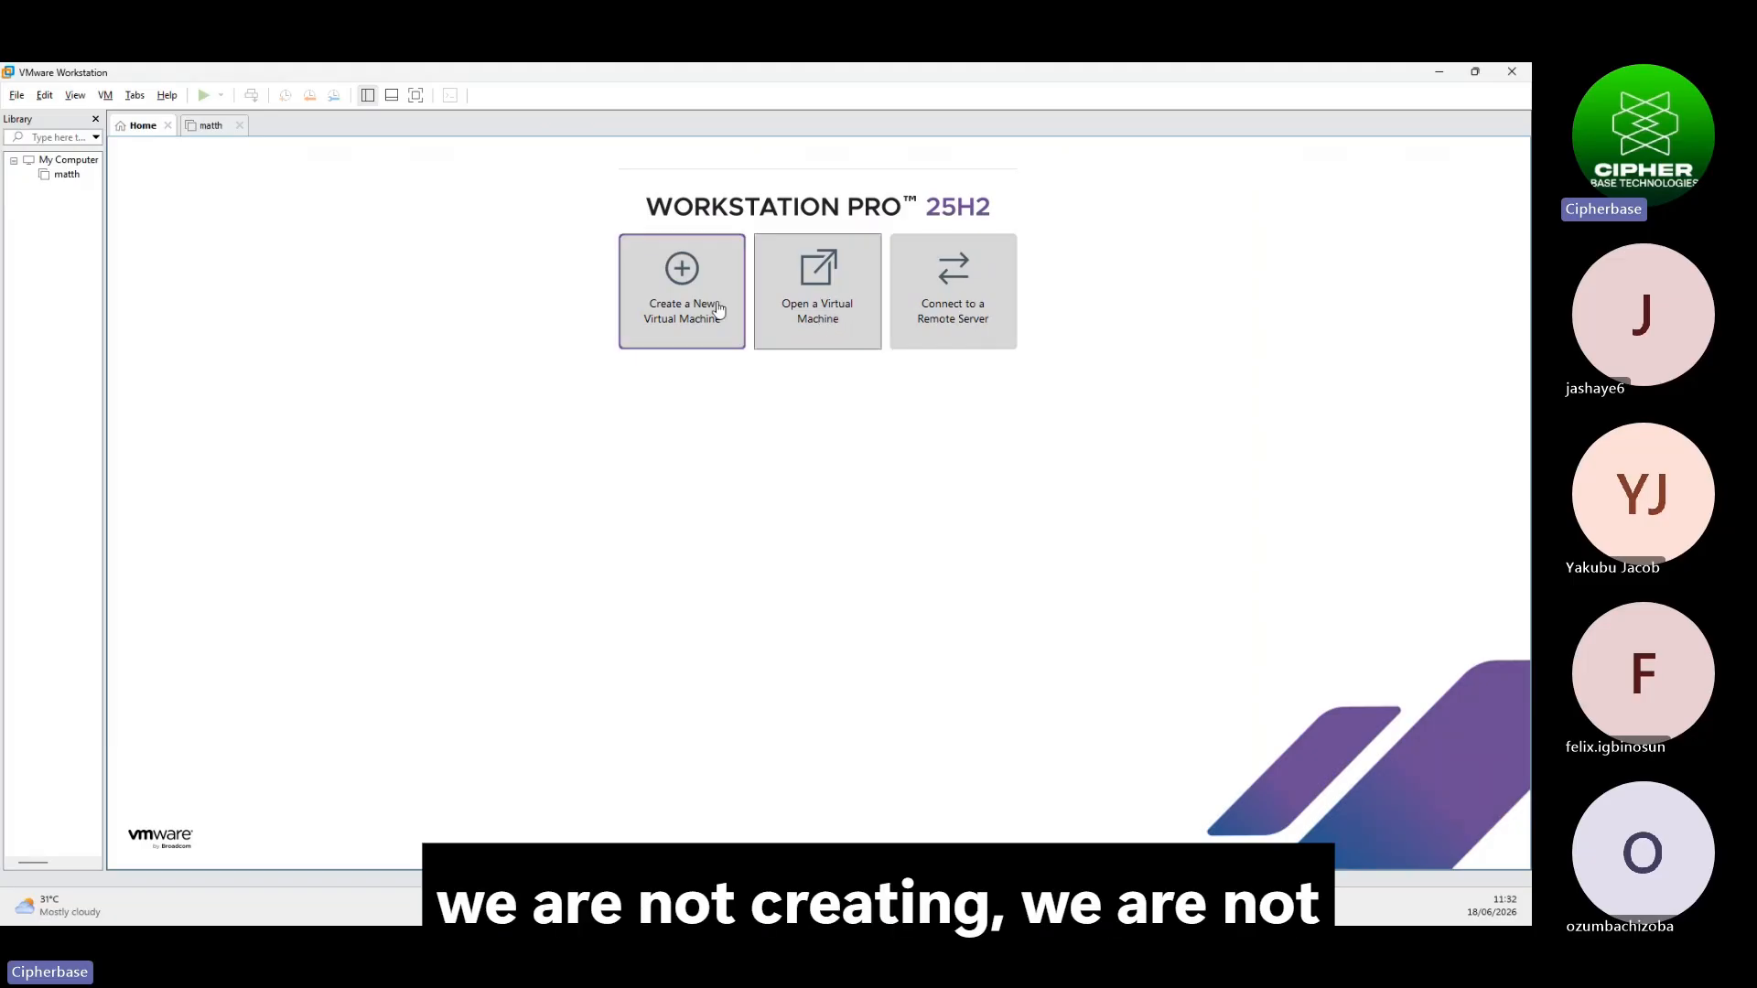
Open the OVF package from the MSEdge-Win10-VMware folder as an existing virtual machine
{"action": "left_click", "coordinate": [827, 276]}
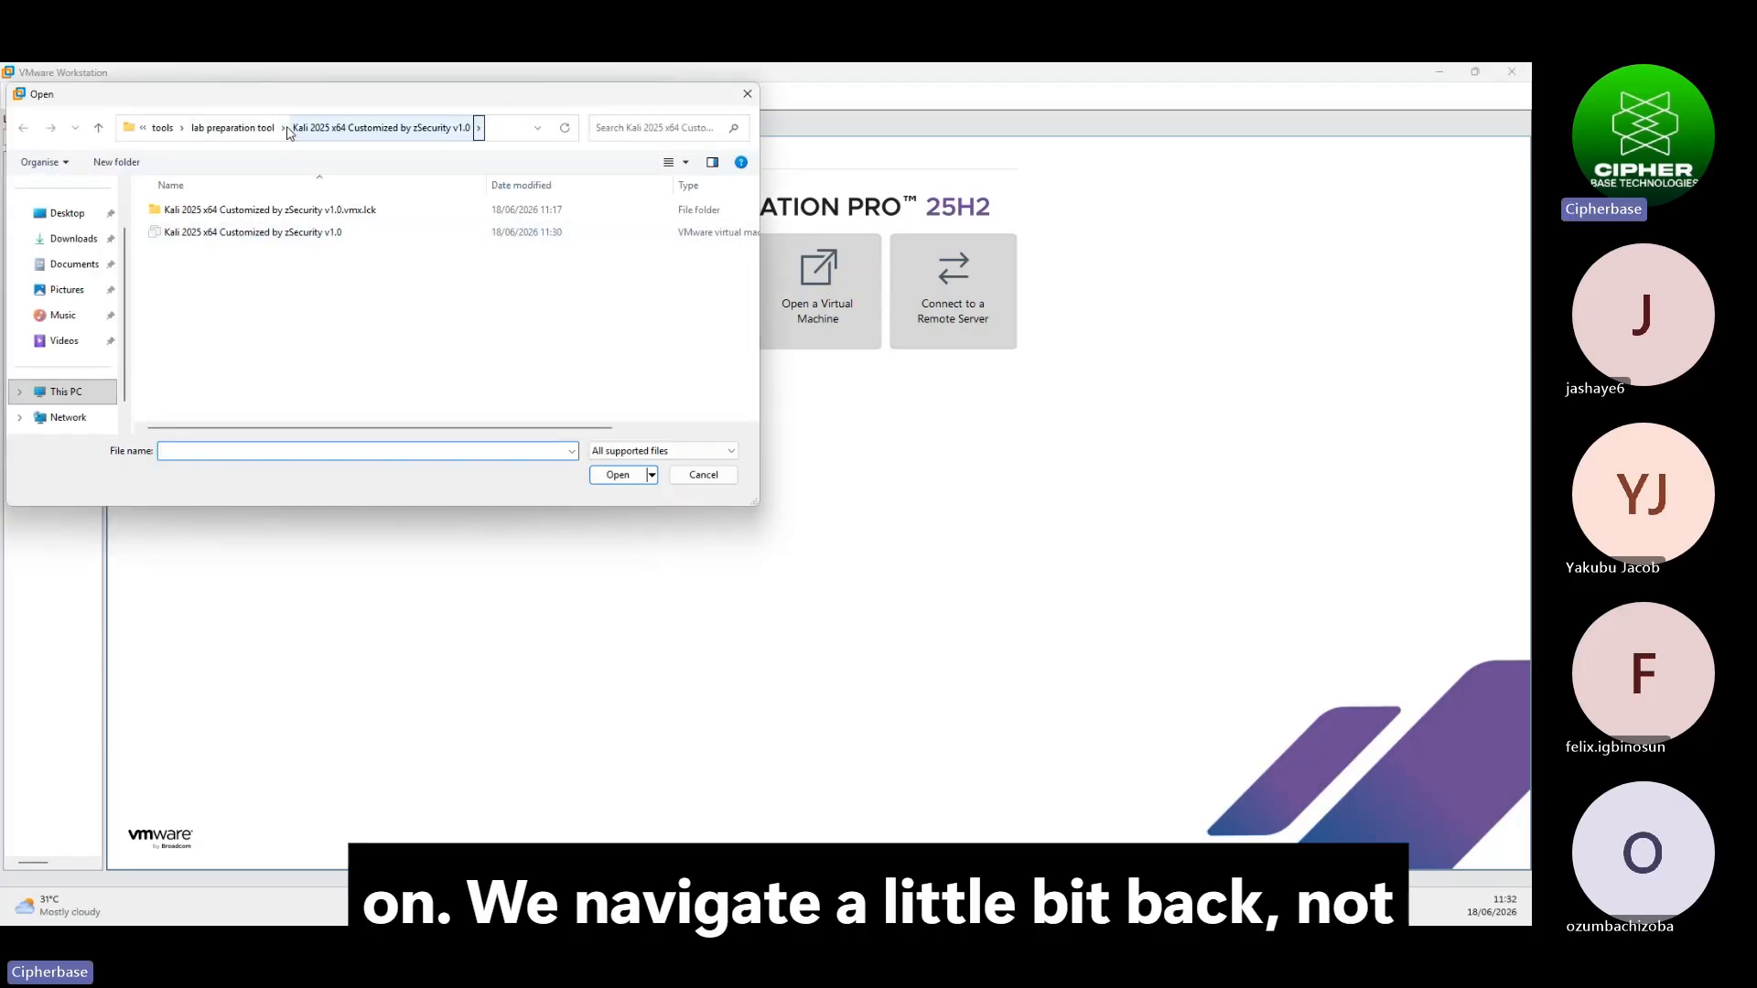
{"action": "left_click", "coordinate": [243, 129]}
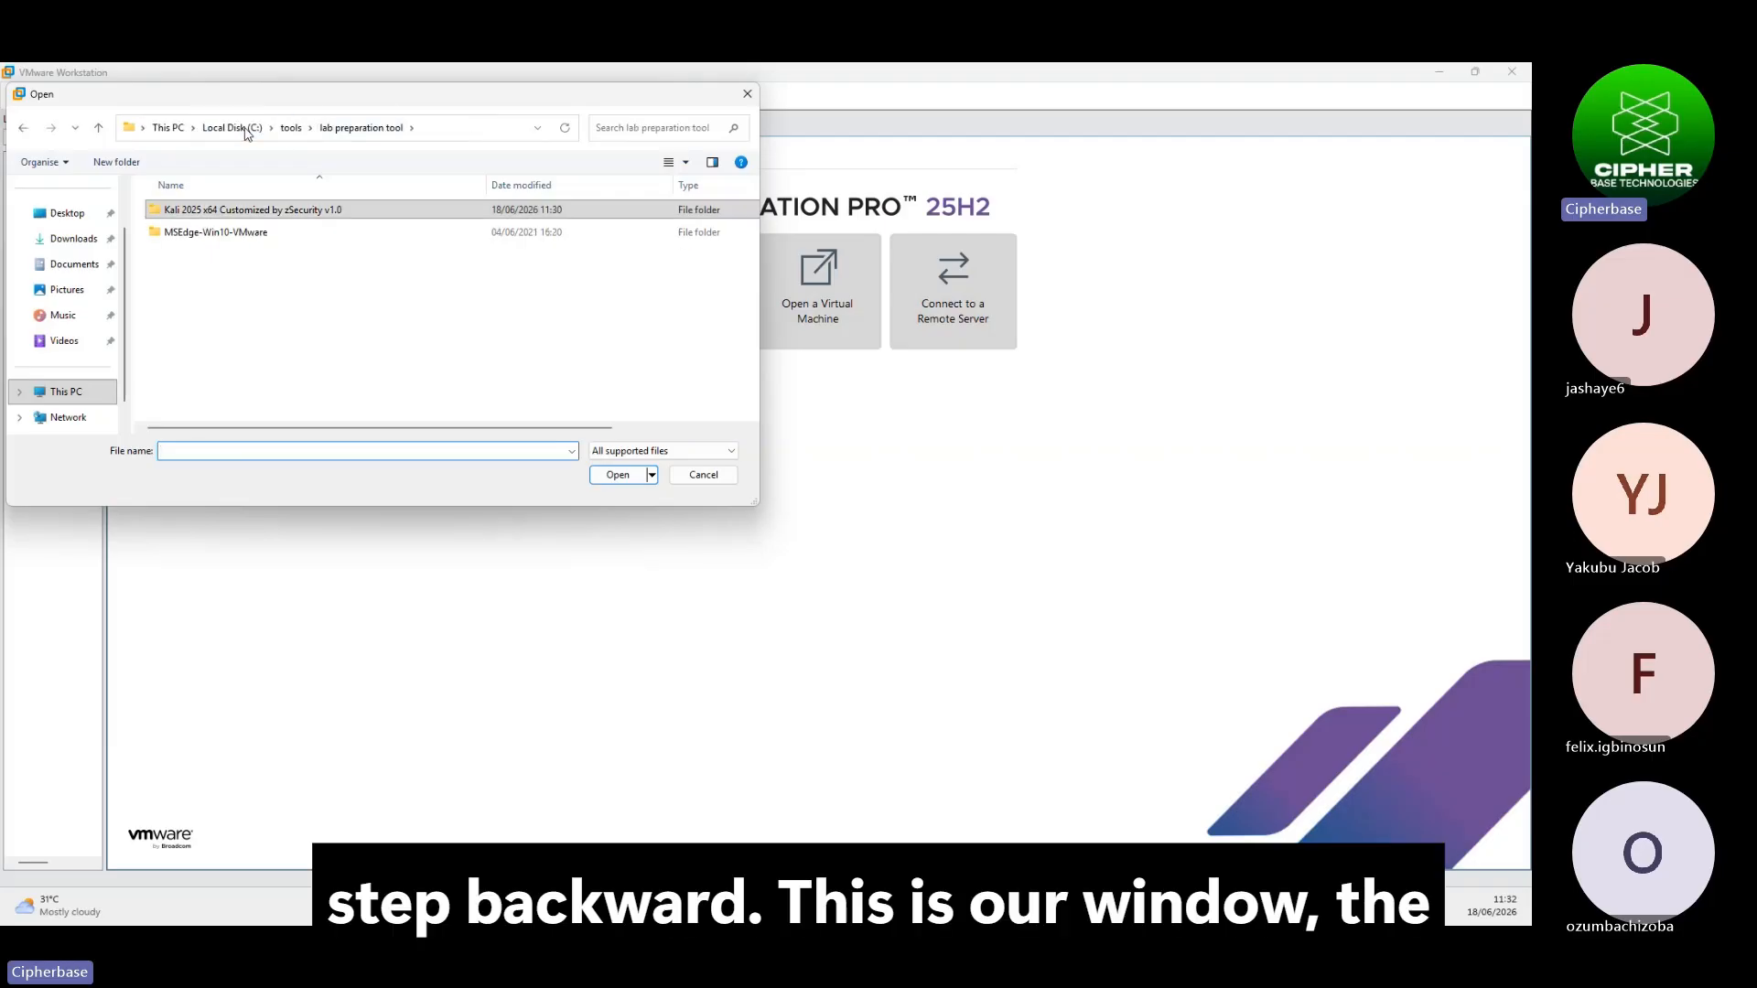
{"action": "double_click", "coordinate": [247, 238]}
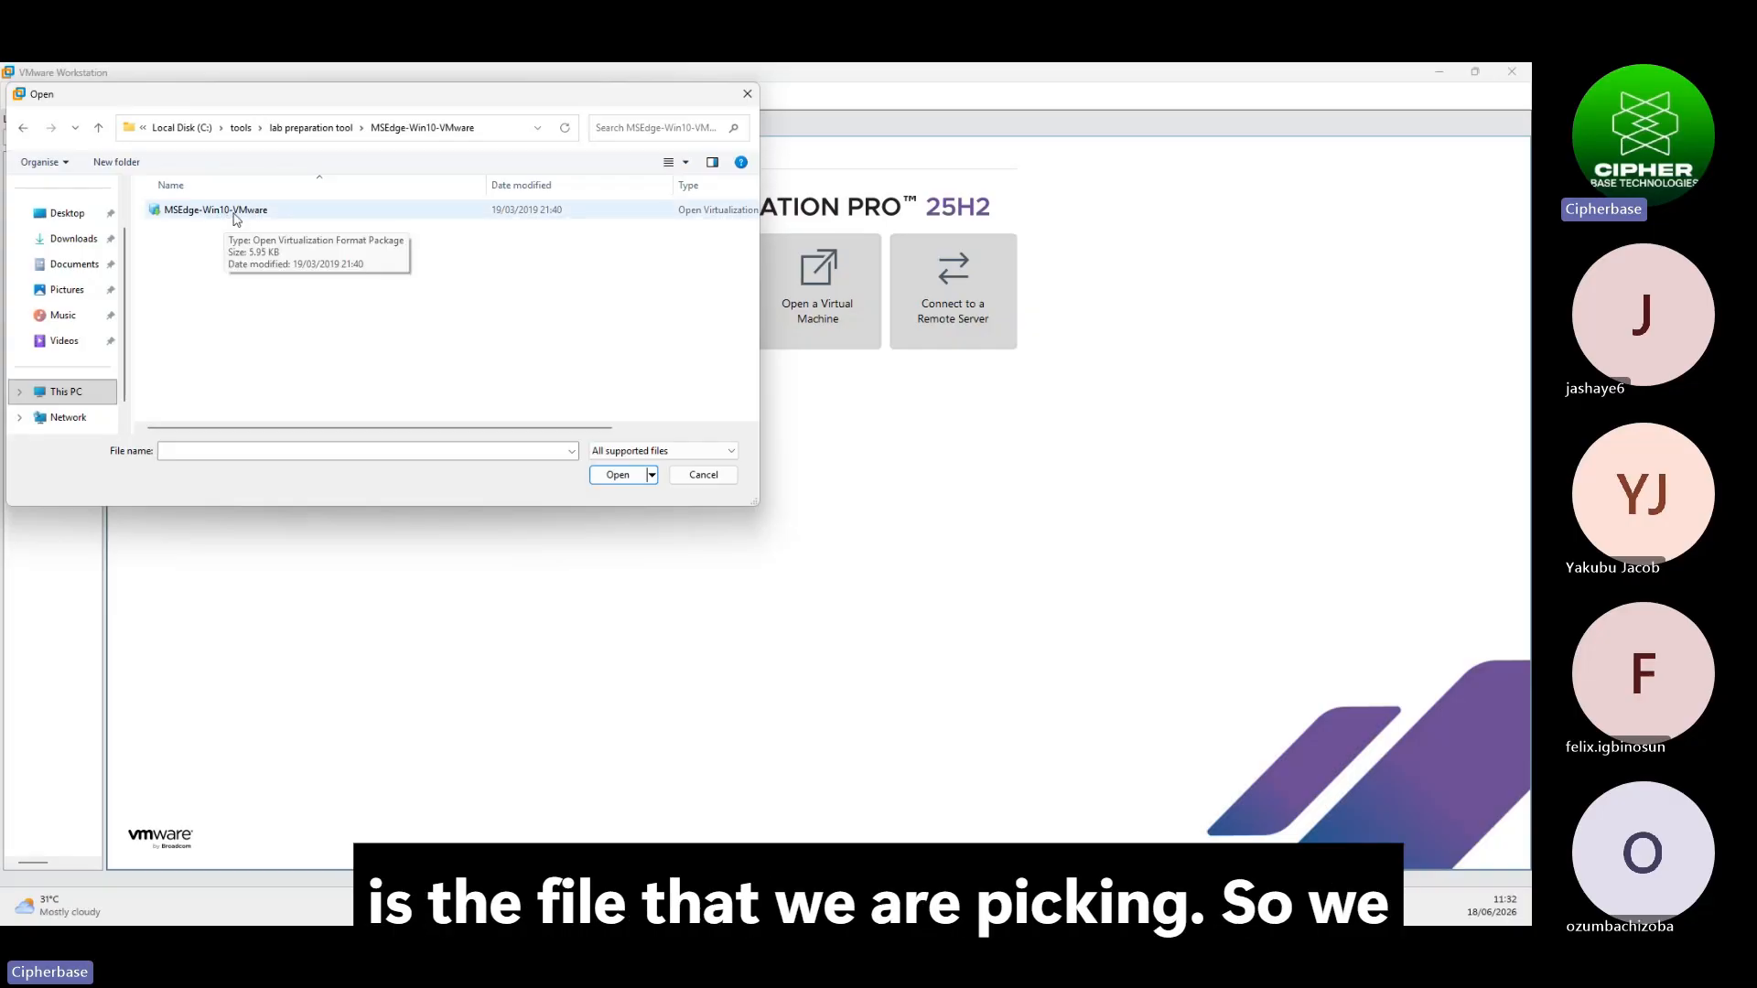
{"action": "left_click", "coordinate": [224, 211]}
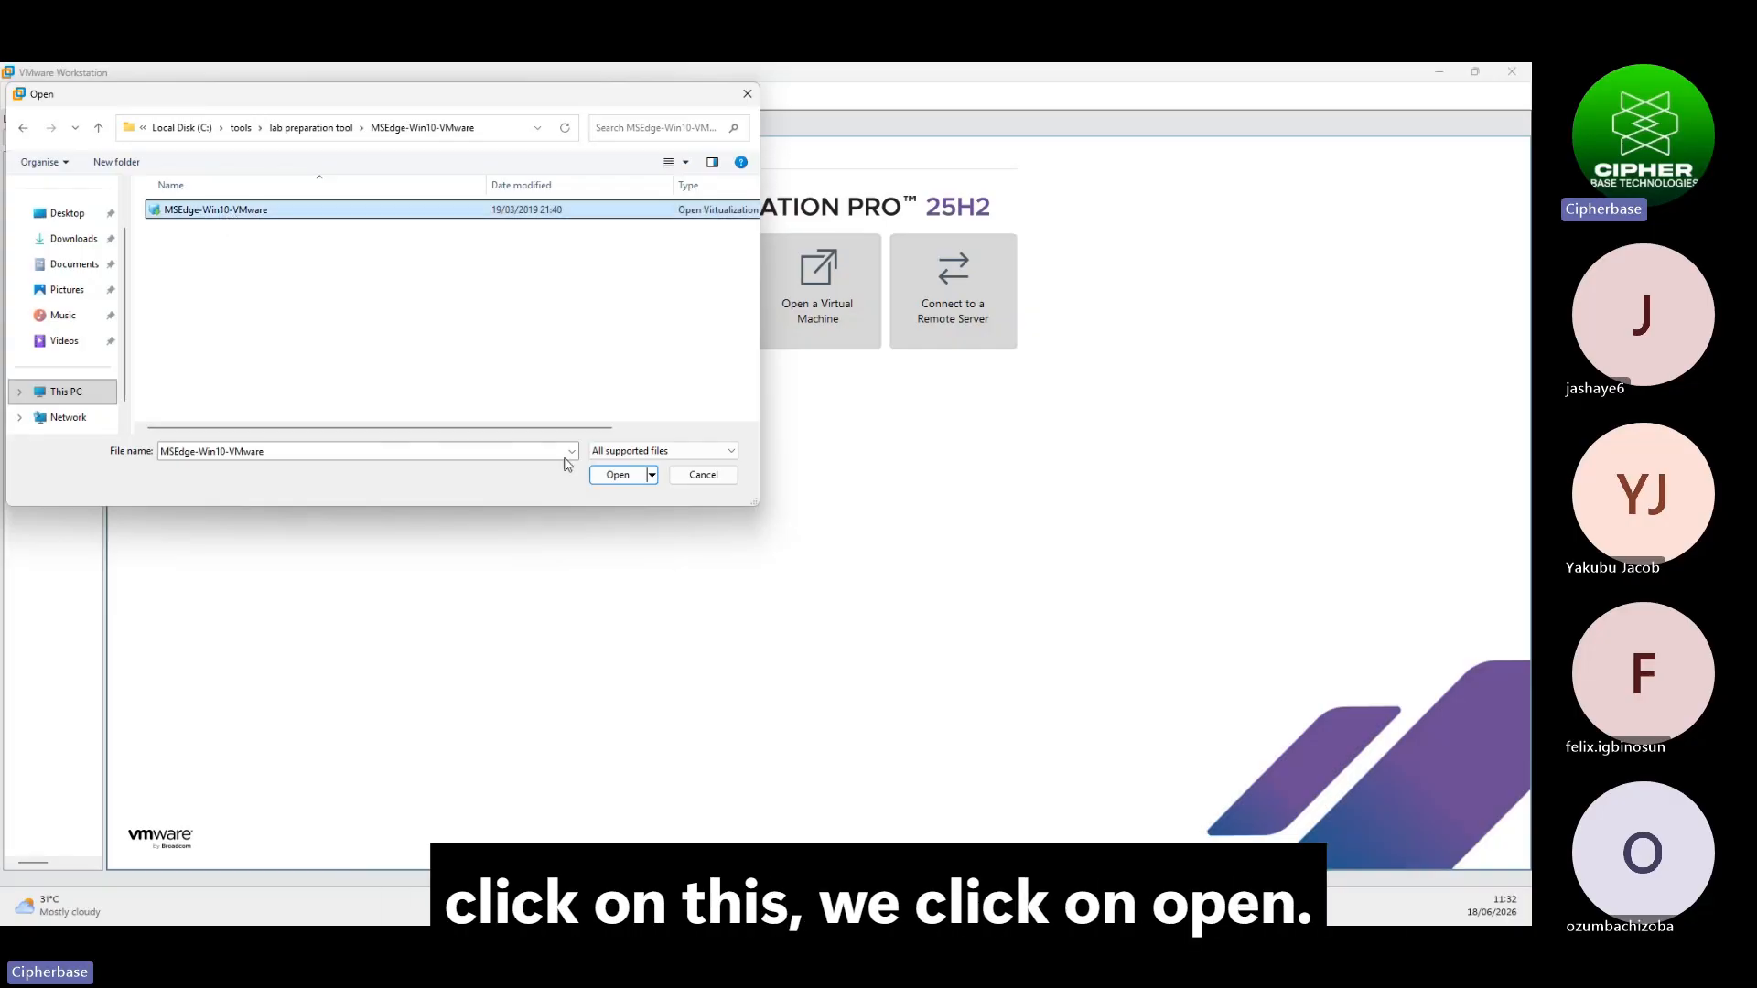
{"action": "left_click", "coordinate": [618, 474]}
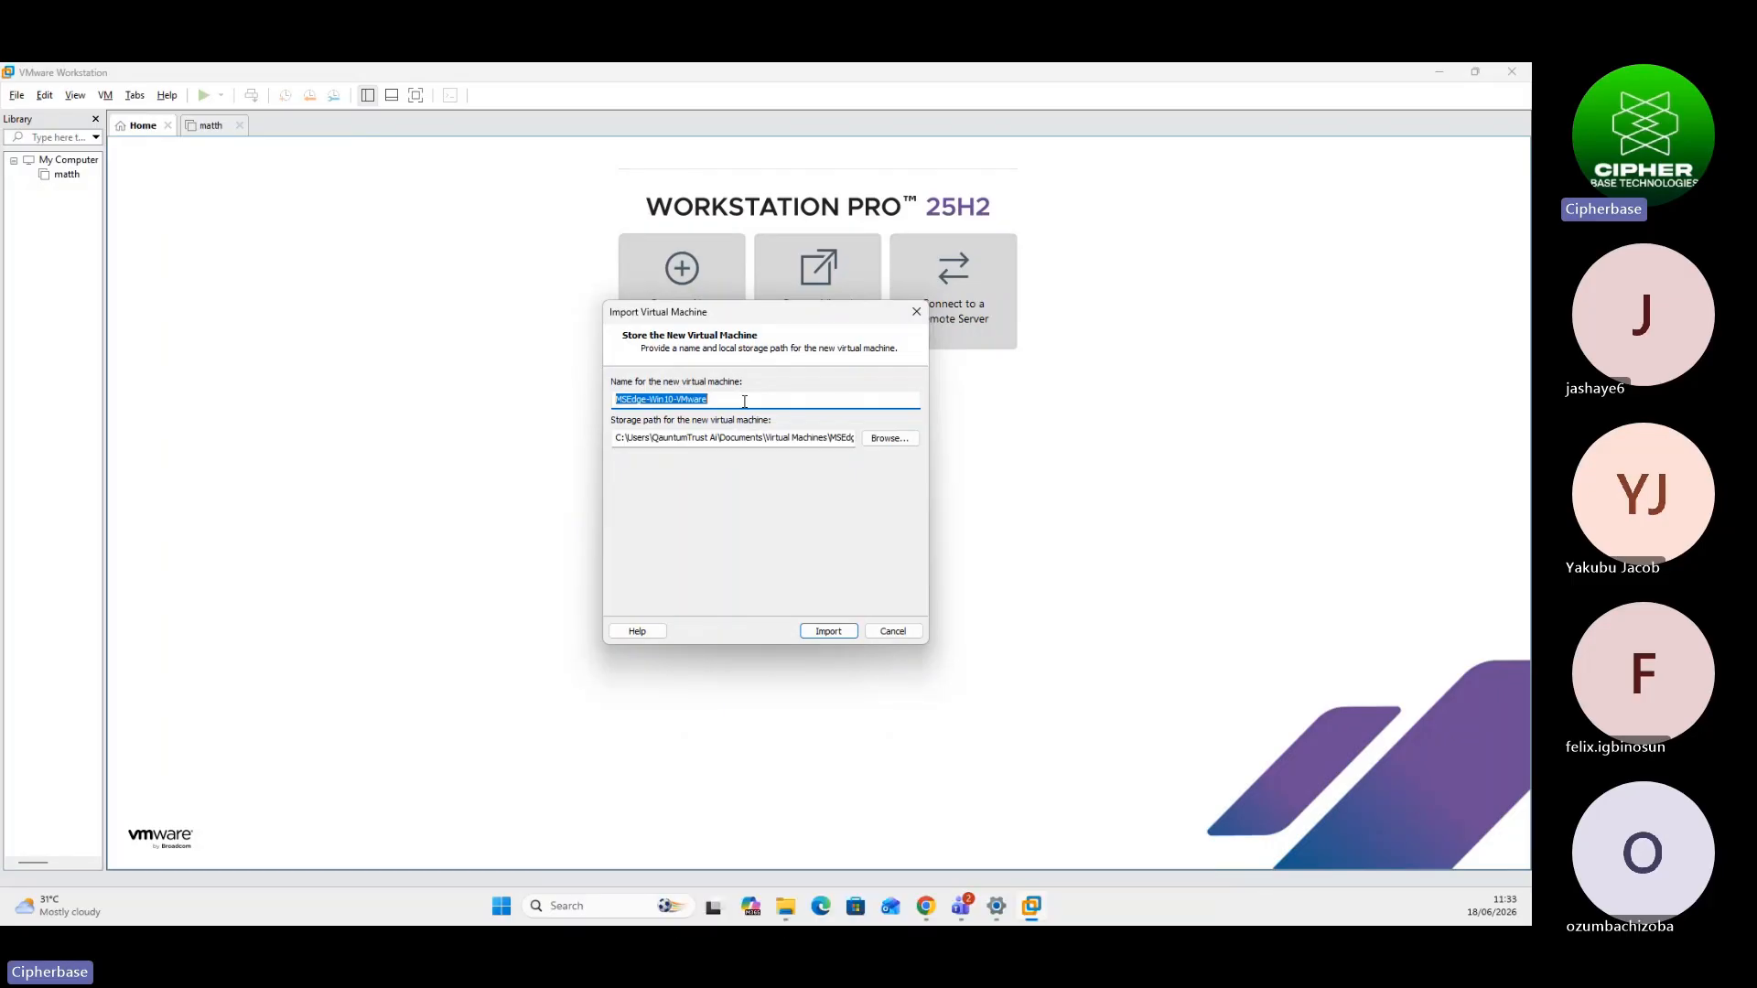
Name the imported virtual machine 'win vm' and run the import
{"action": "type", "text": "wind"}
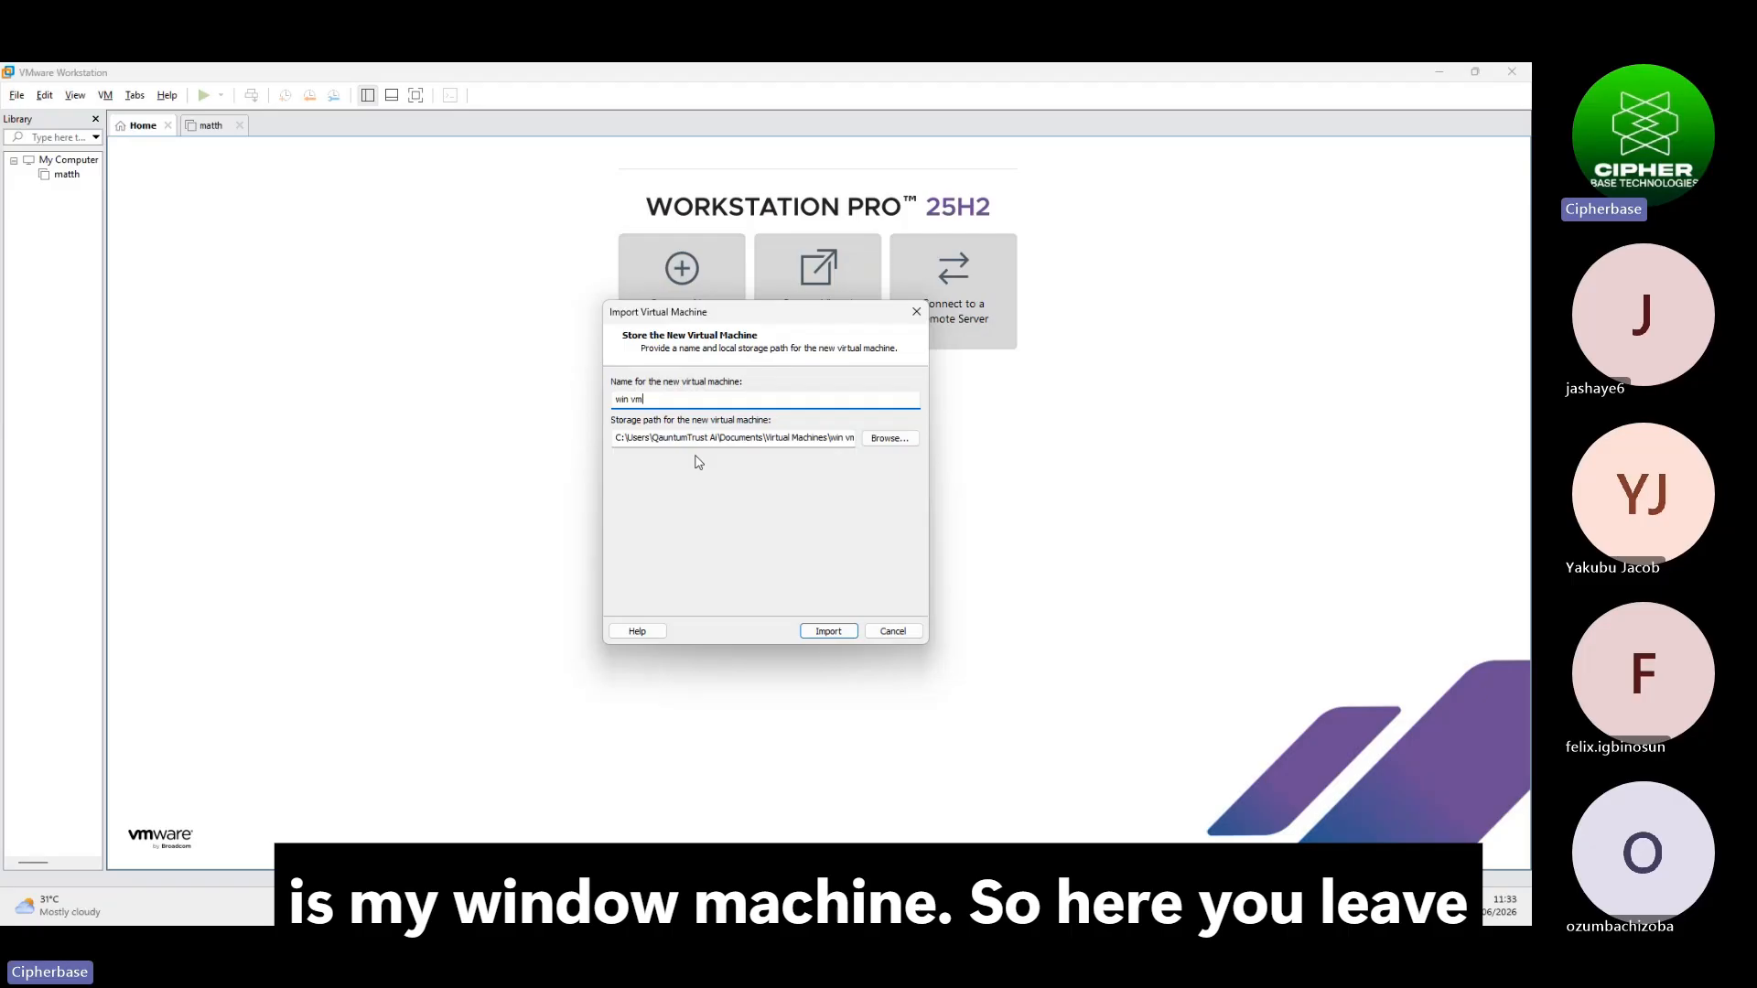
{"action": "left_click", "coordinate": [826, 632]}
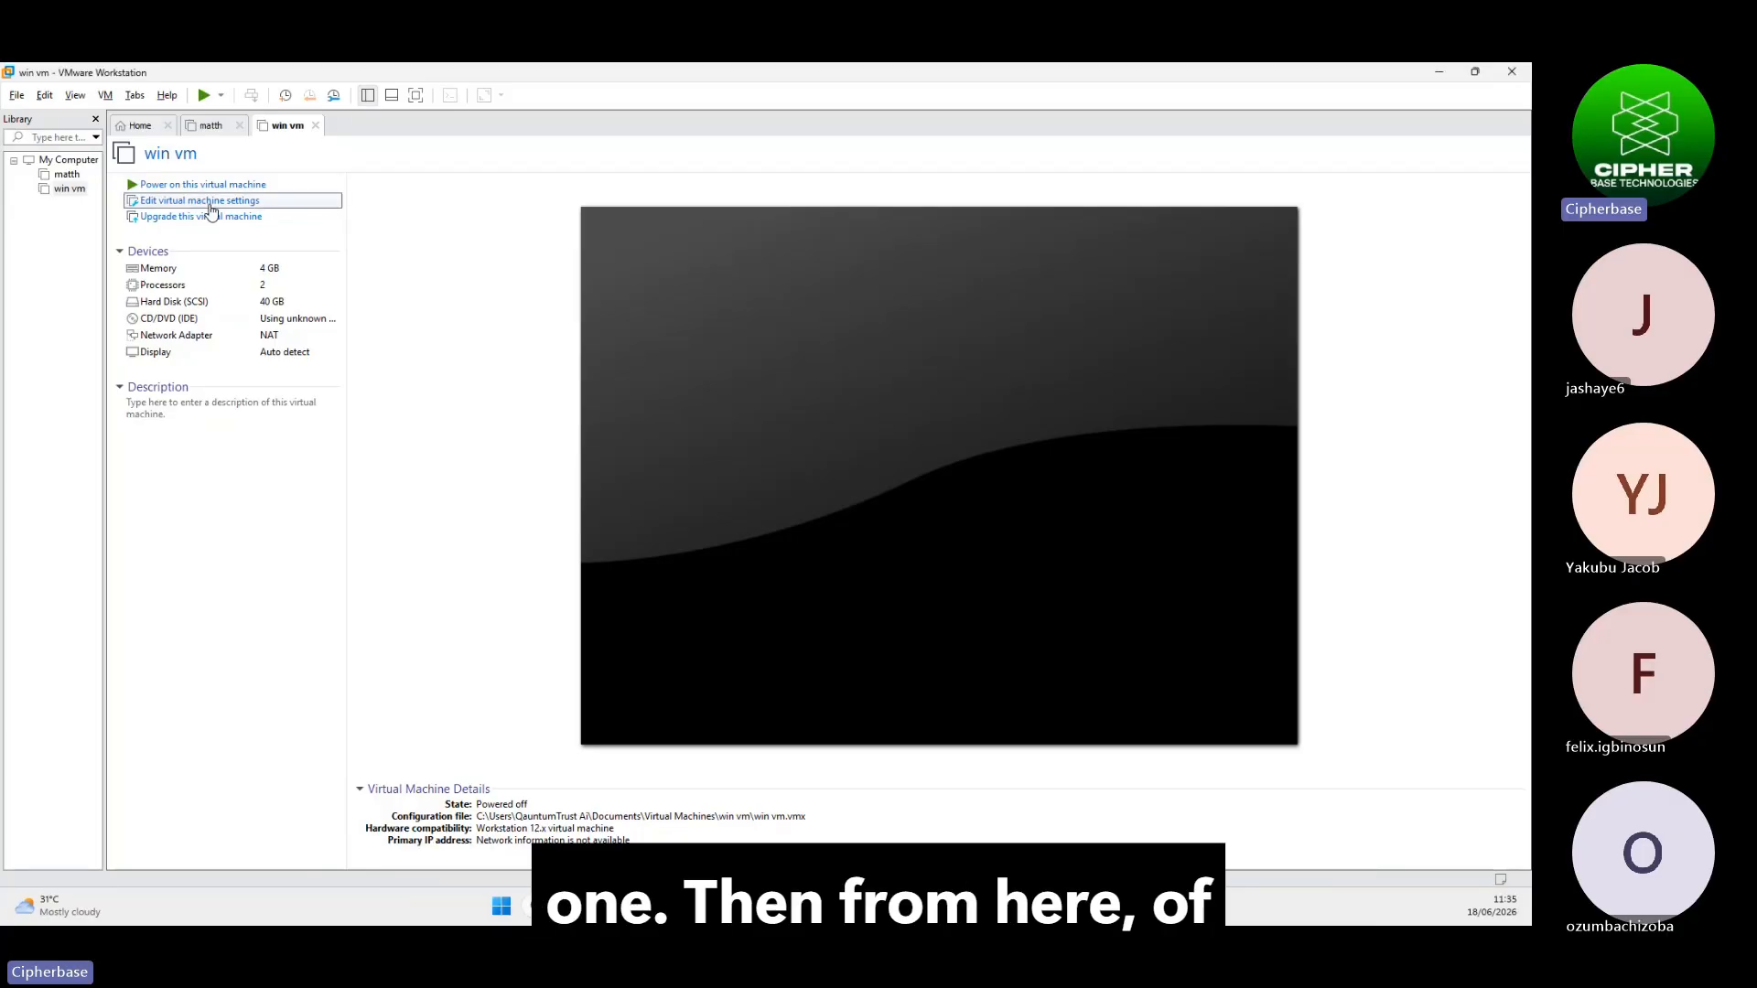
In win vm's Options, set Shared Folders to Always enabled and Snapshots to Ask me on power-off, then save
{"action": "left_click", "coordinate": [207, 206]}
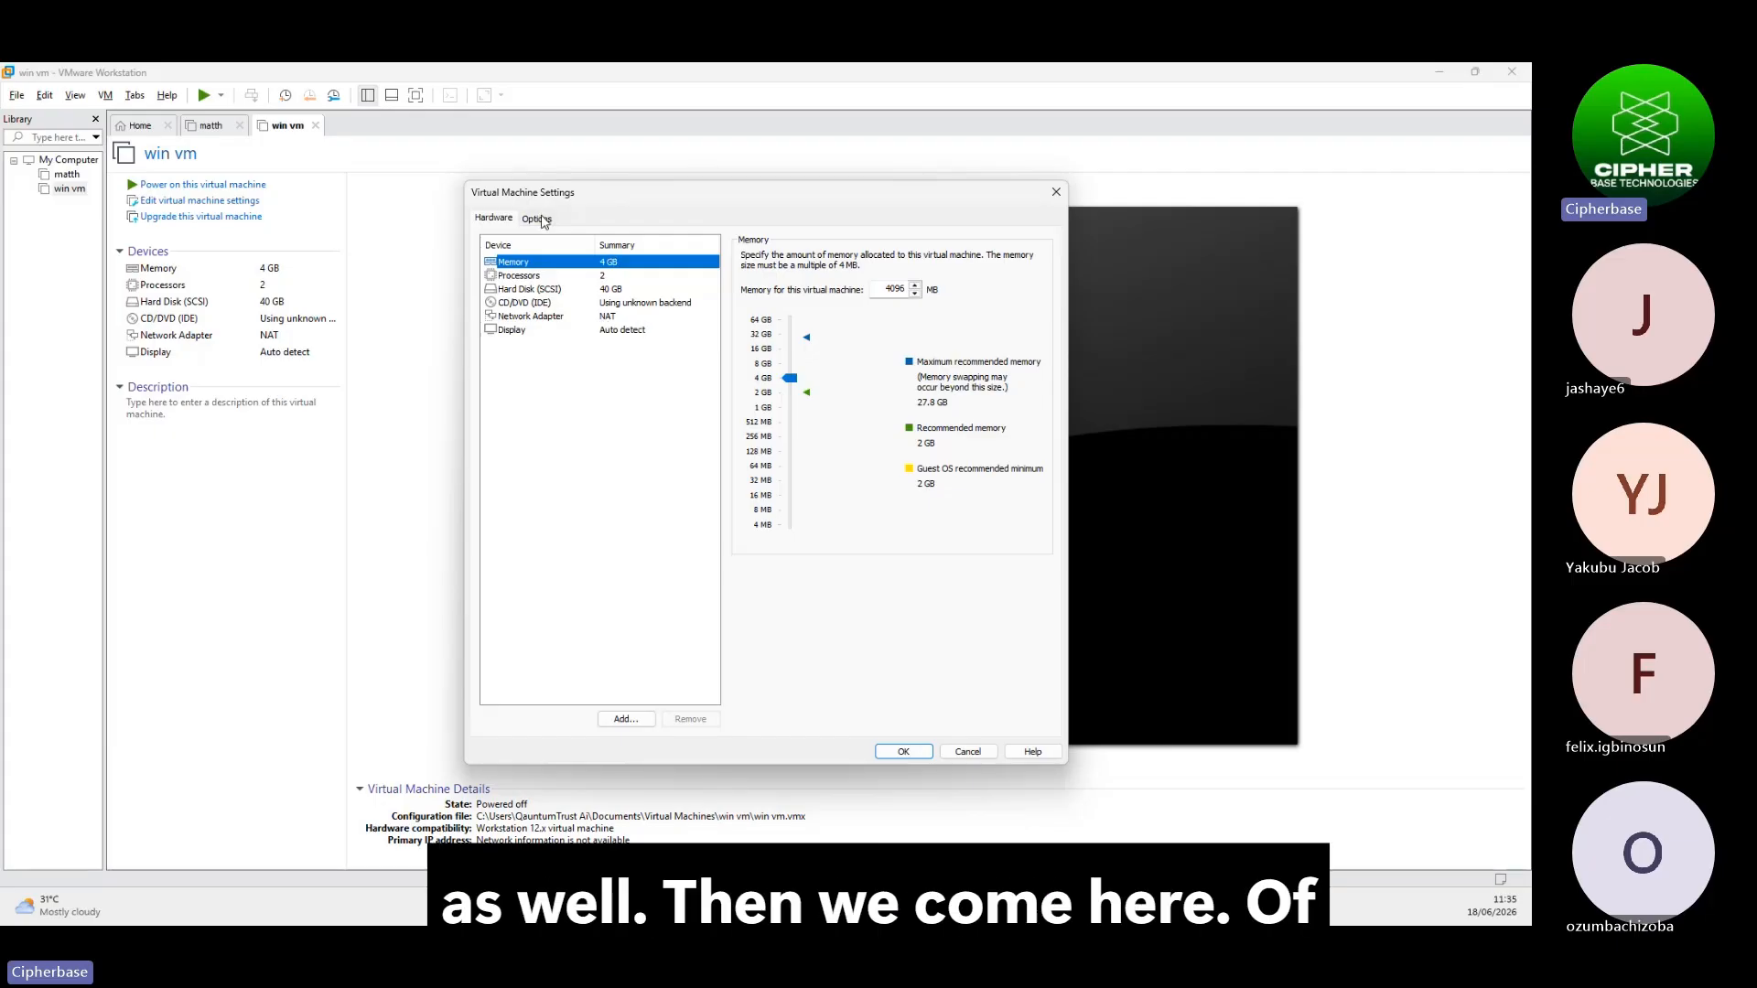
{"action": "left_click", "coordinate": [538, 219]}
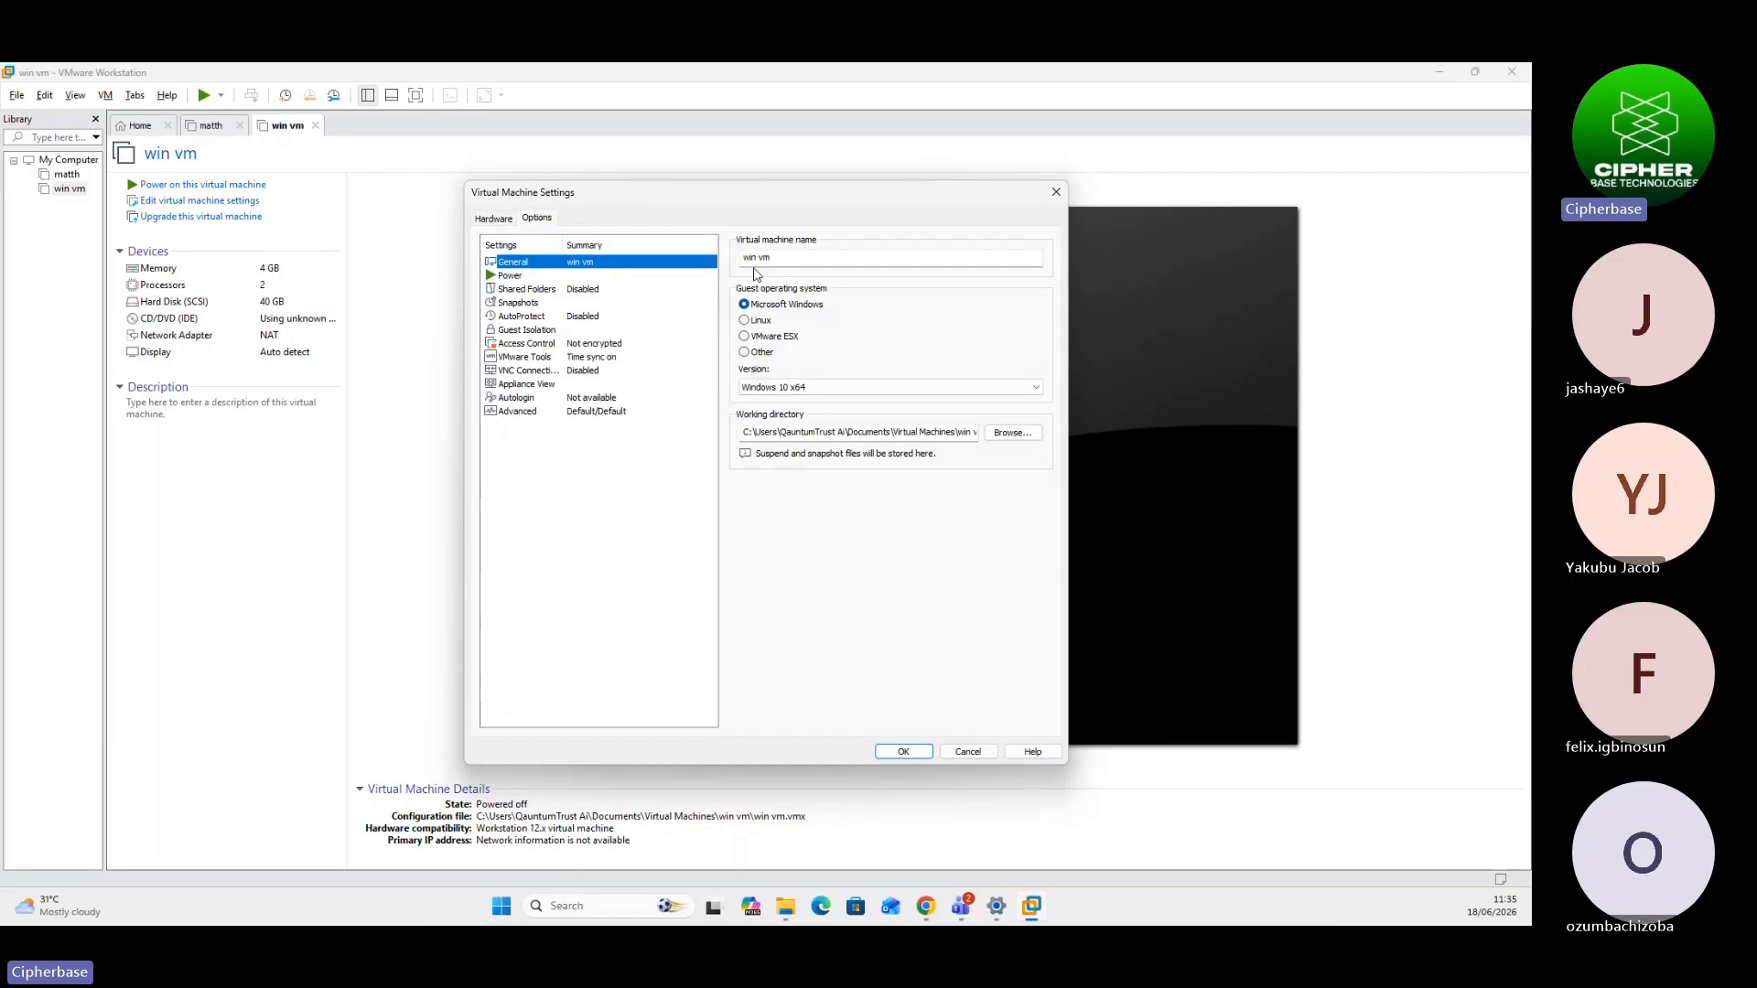
{"action": "left_click", "coordinate": [582, 289]}
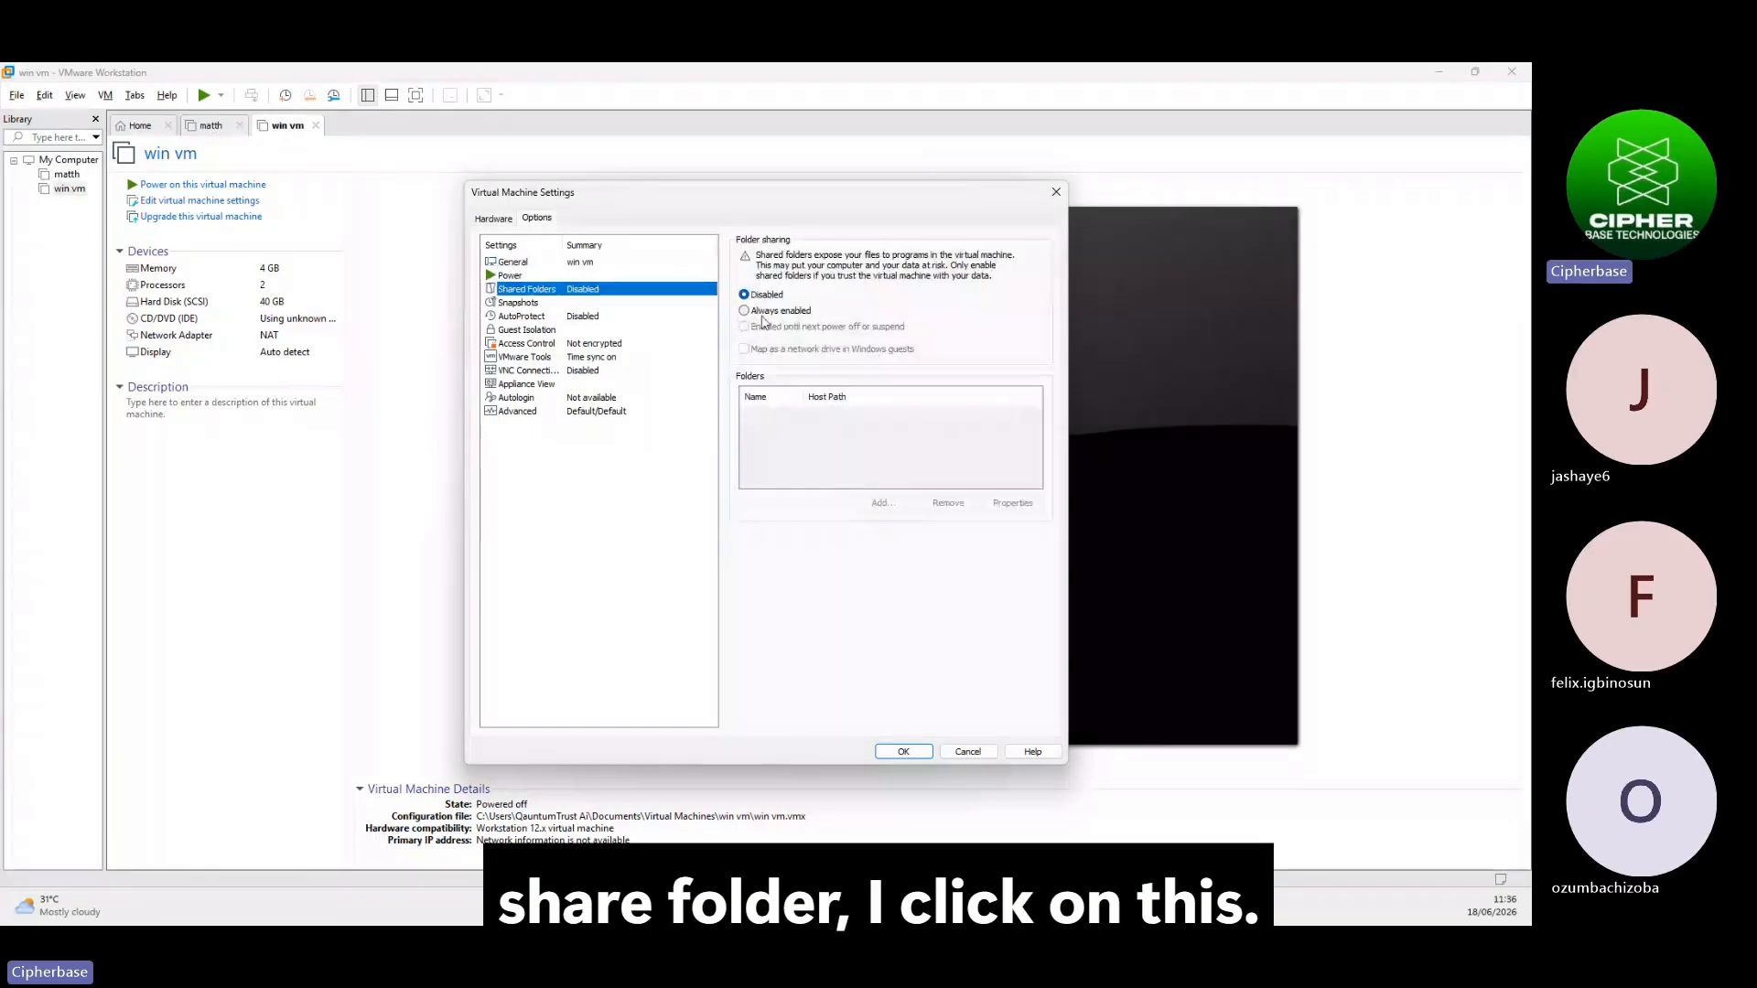
{"action": "left_click", "coordinate": [766, 313]}
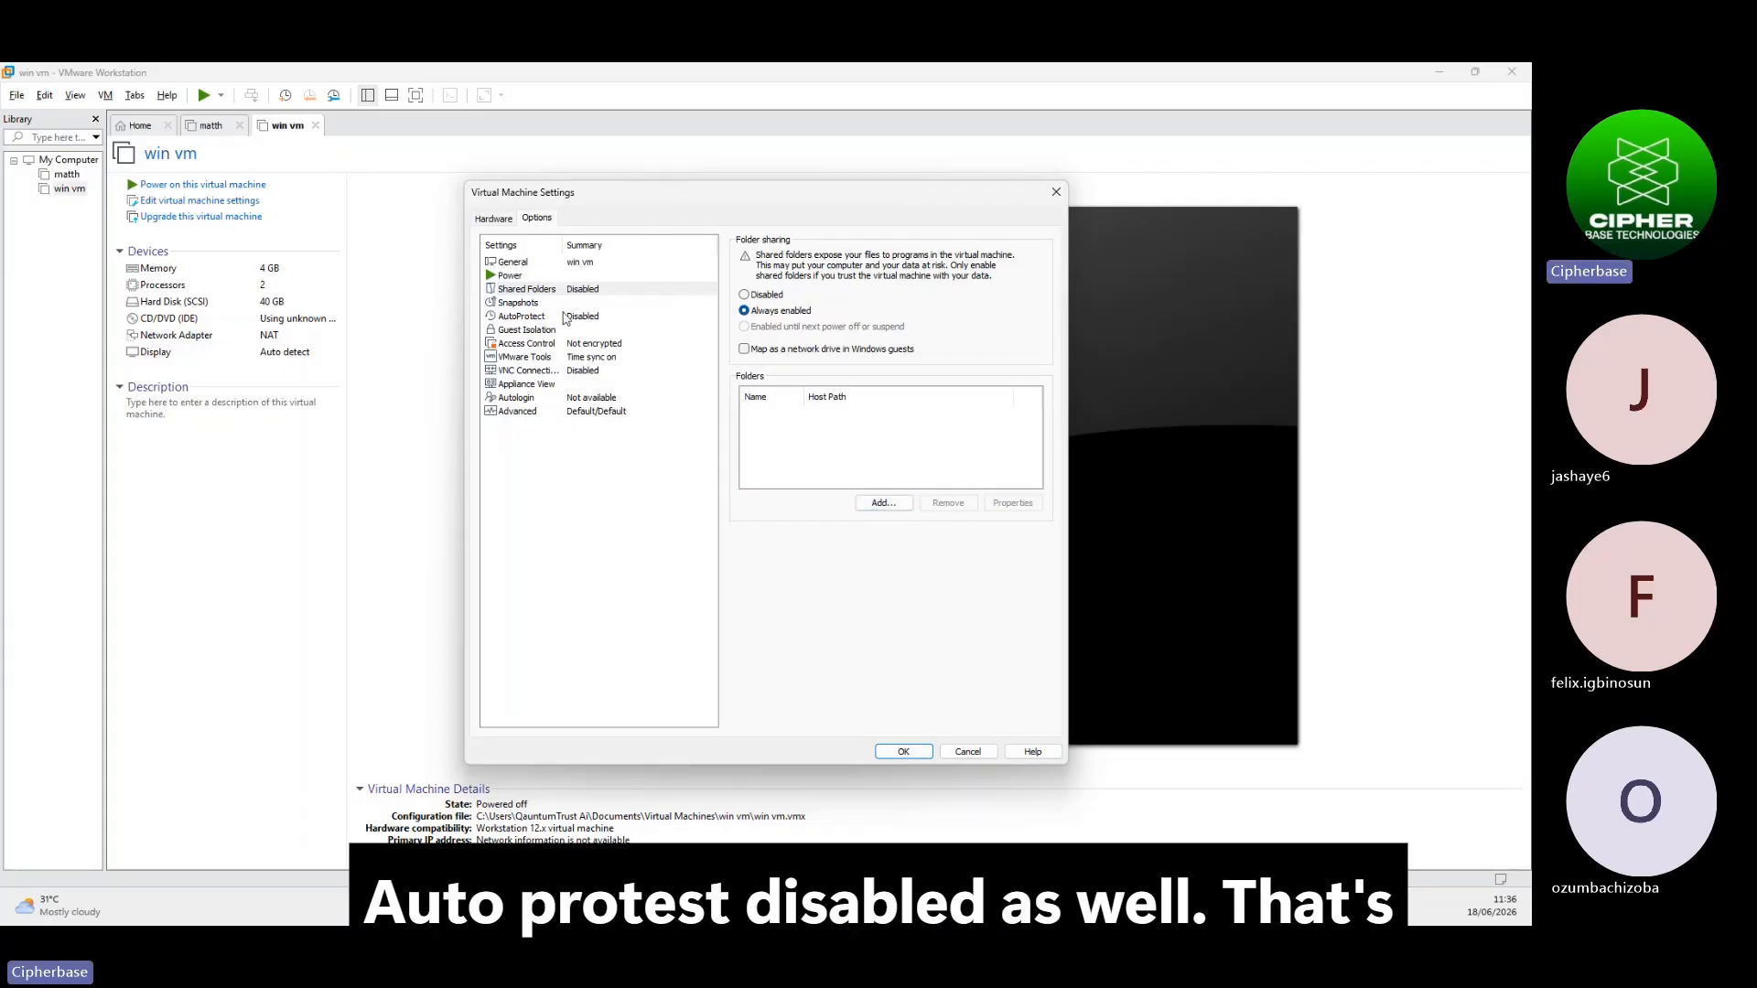
{"action": "left_click", "coordinate": [535, 303]}
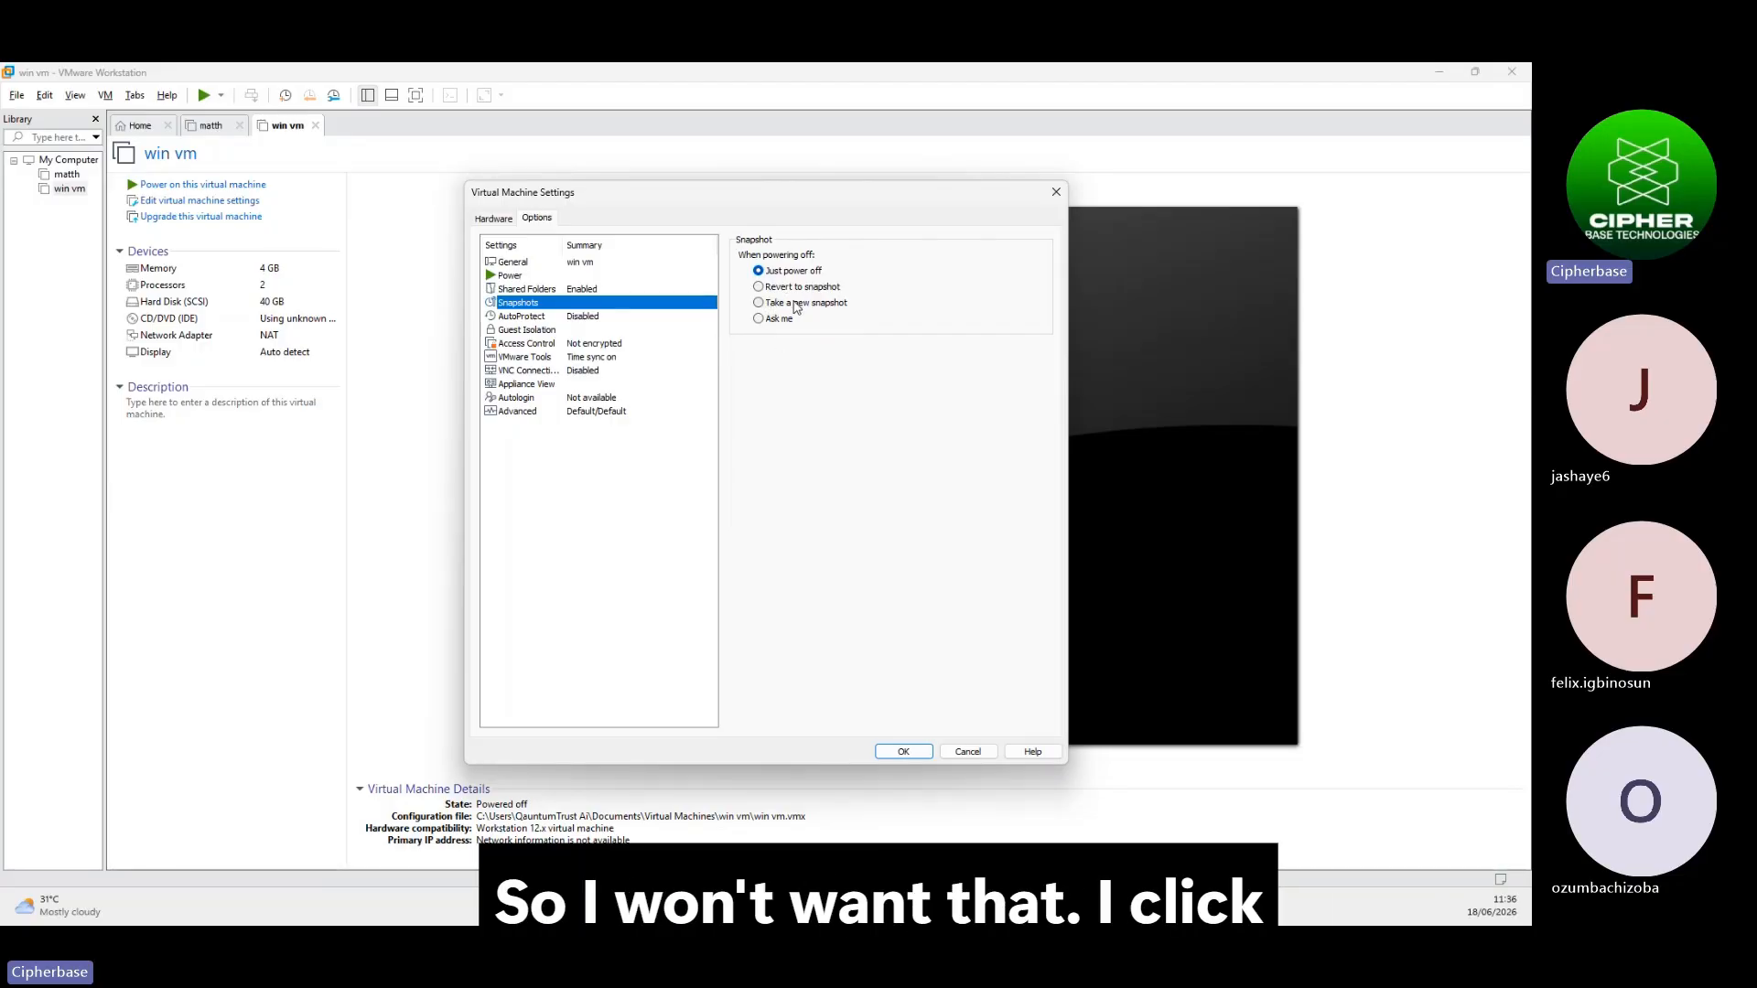
{"action": "left_click", "coordinate": [770, 321]}
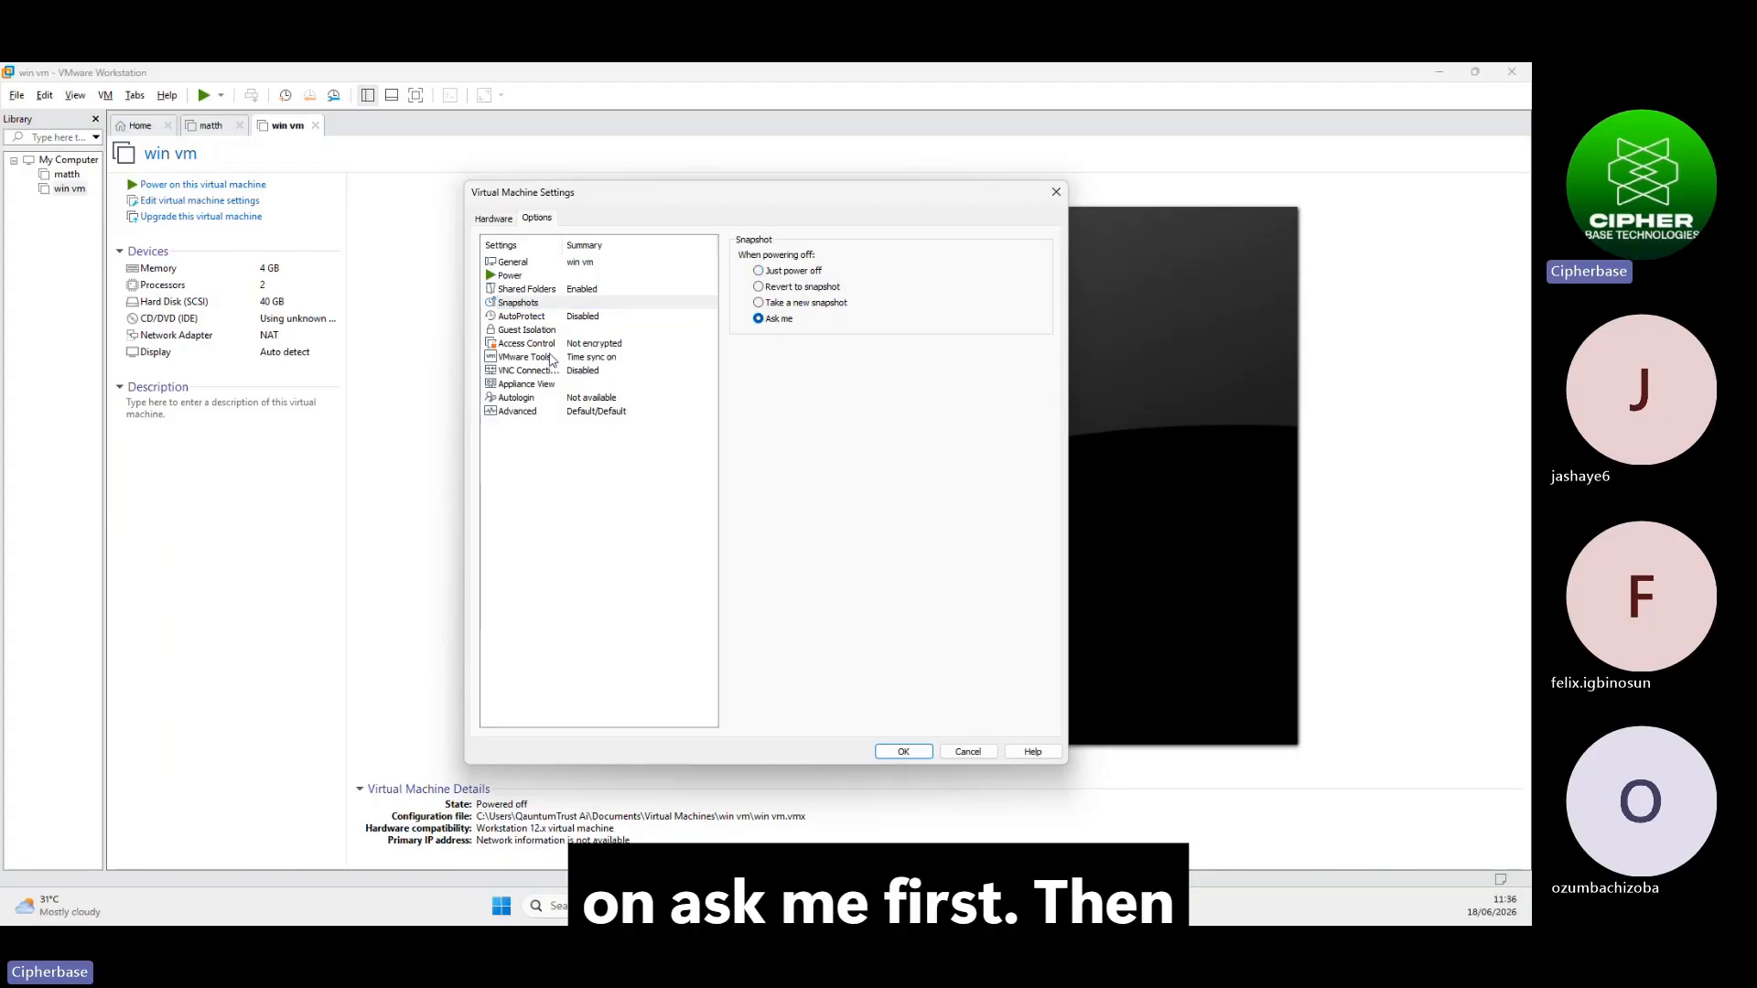
{"action": "left_click", "coordinate": [530, 330]}
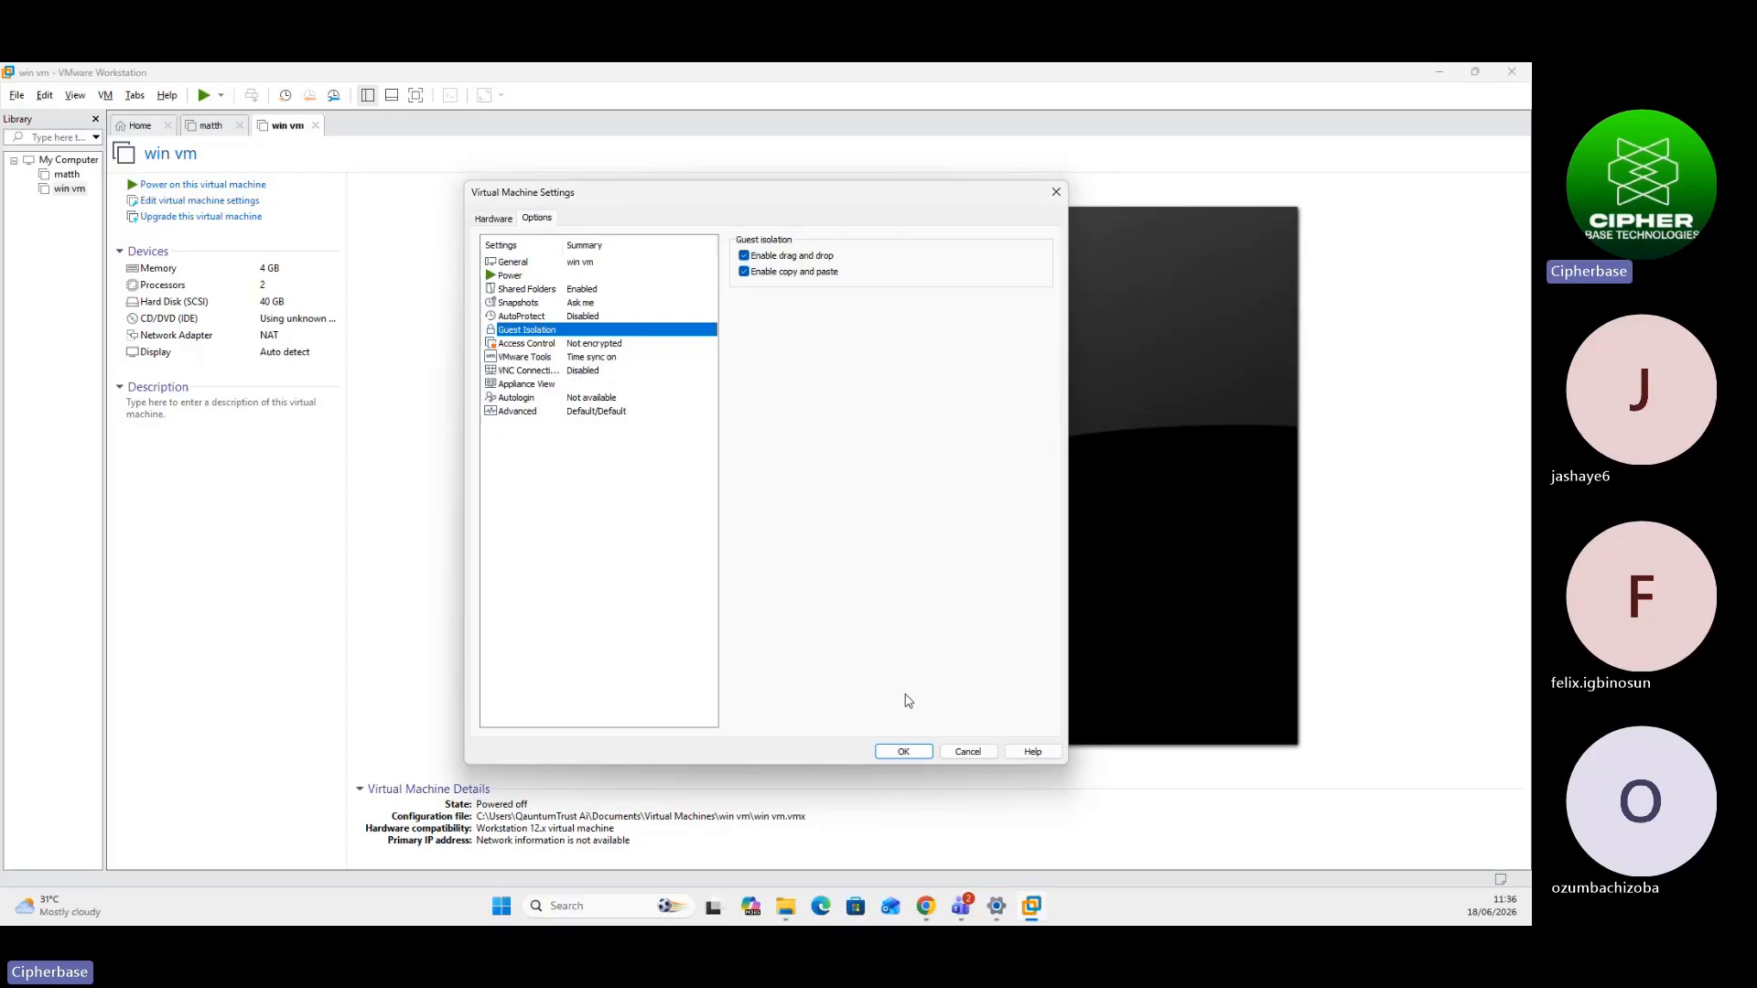
{"action": "left_click", "coordinate": [904, 753]}
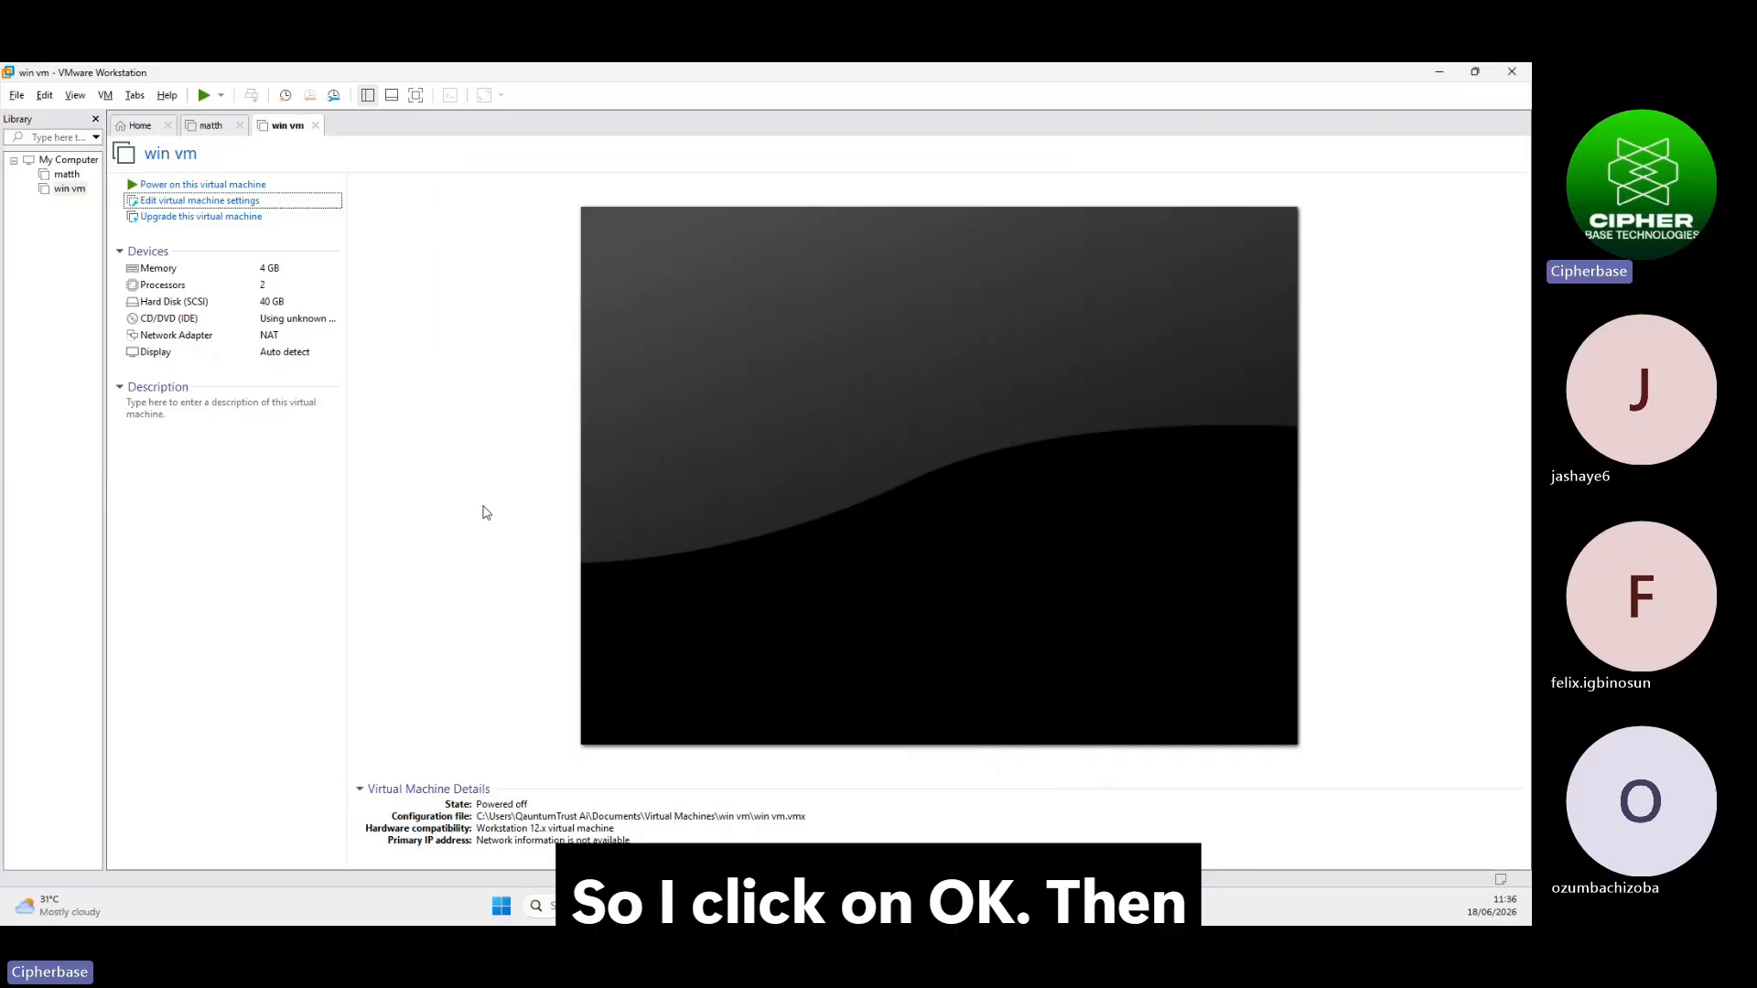
Power on win vm and dismiss the Windows lock screen
{"action": "left_click", "coordinate": [194, 185]}
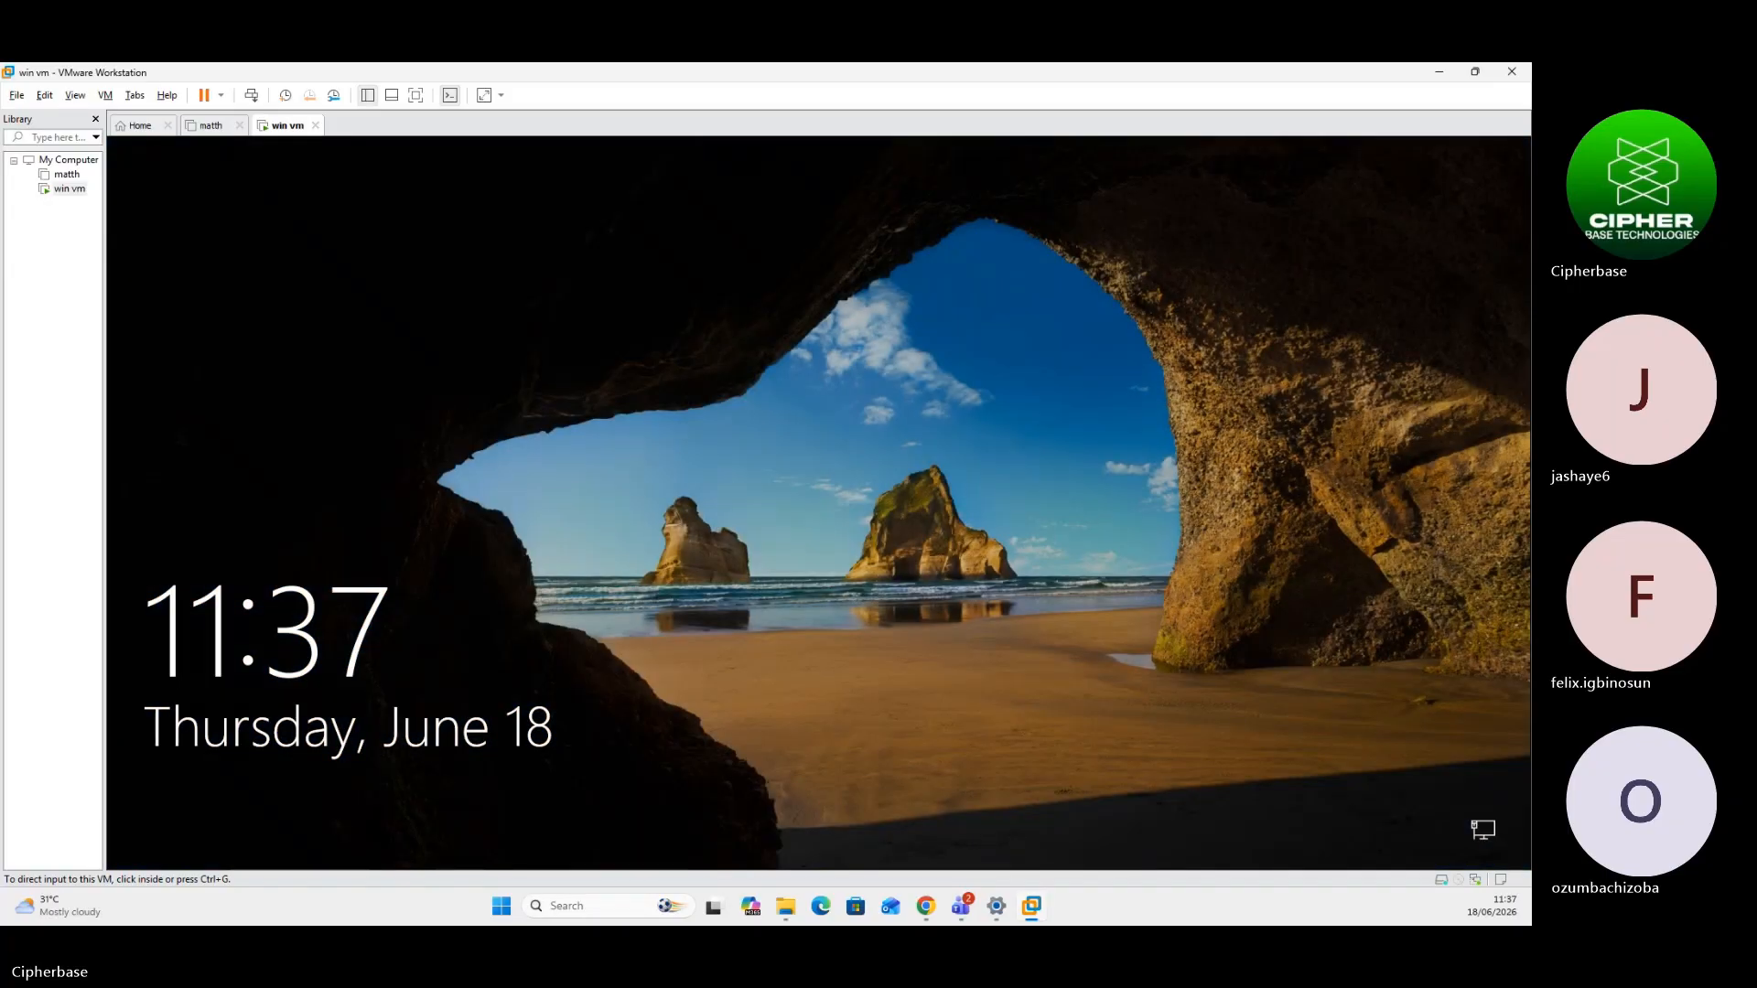
{"action": "left_click", "coordinate": [635, 290]}
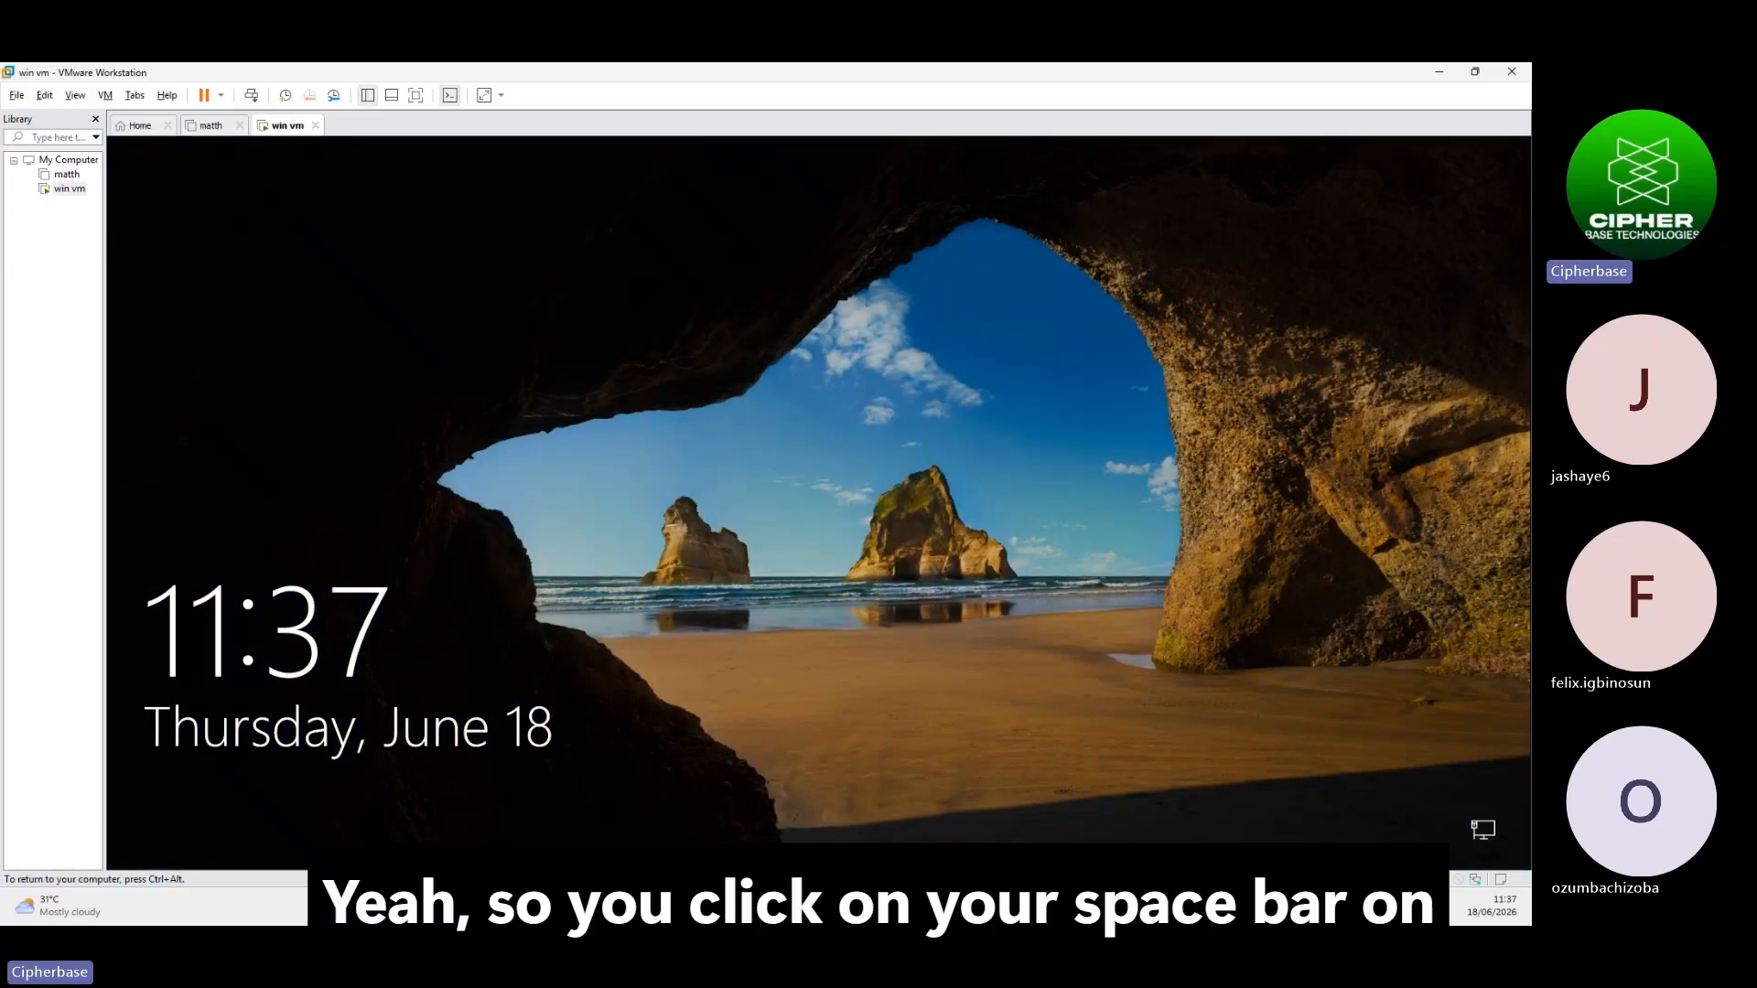
{"action": "key", "text": "space"}
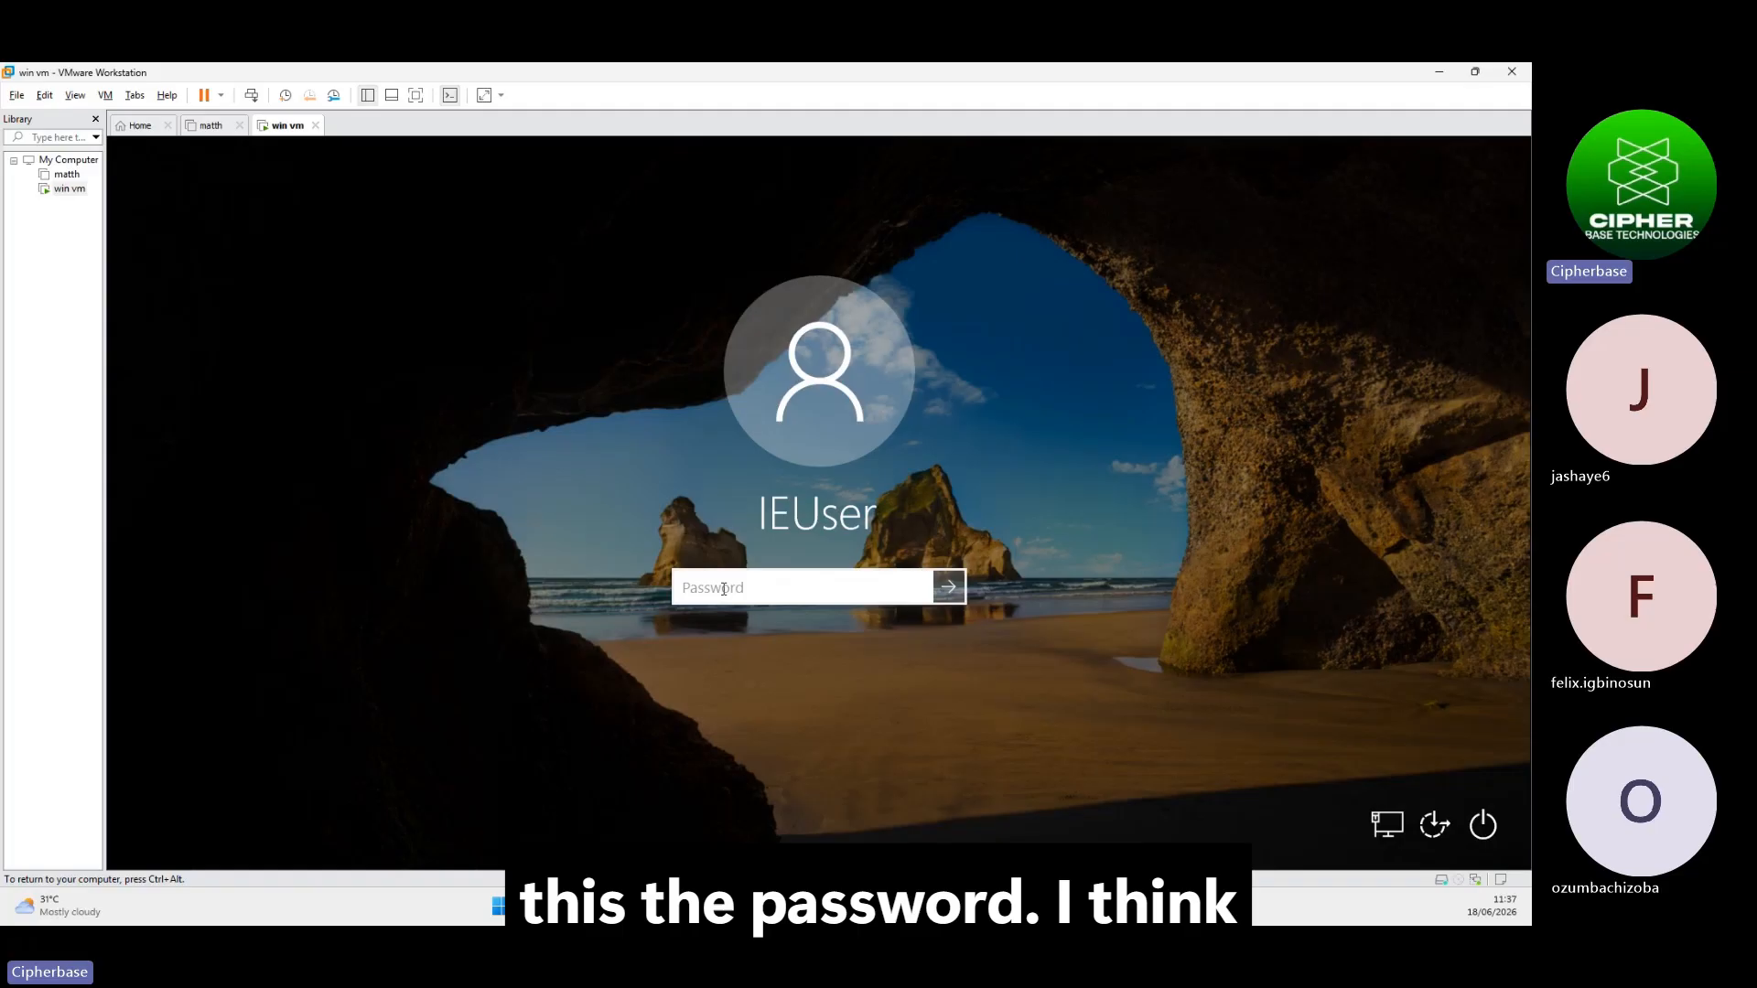
Enter the account password, check it with the reveal button, and sign in
{"action": "key", "text": "Caps_Lock"}
{"action": "type", "text": "•"}
{"action": "key", "text": "Caps_Lock"}
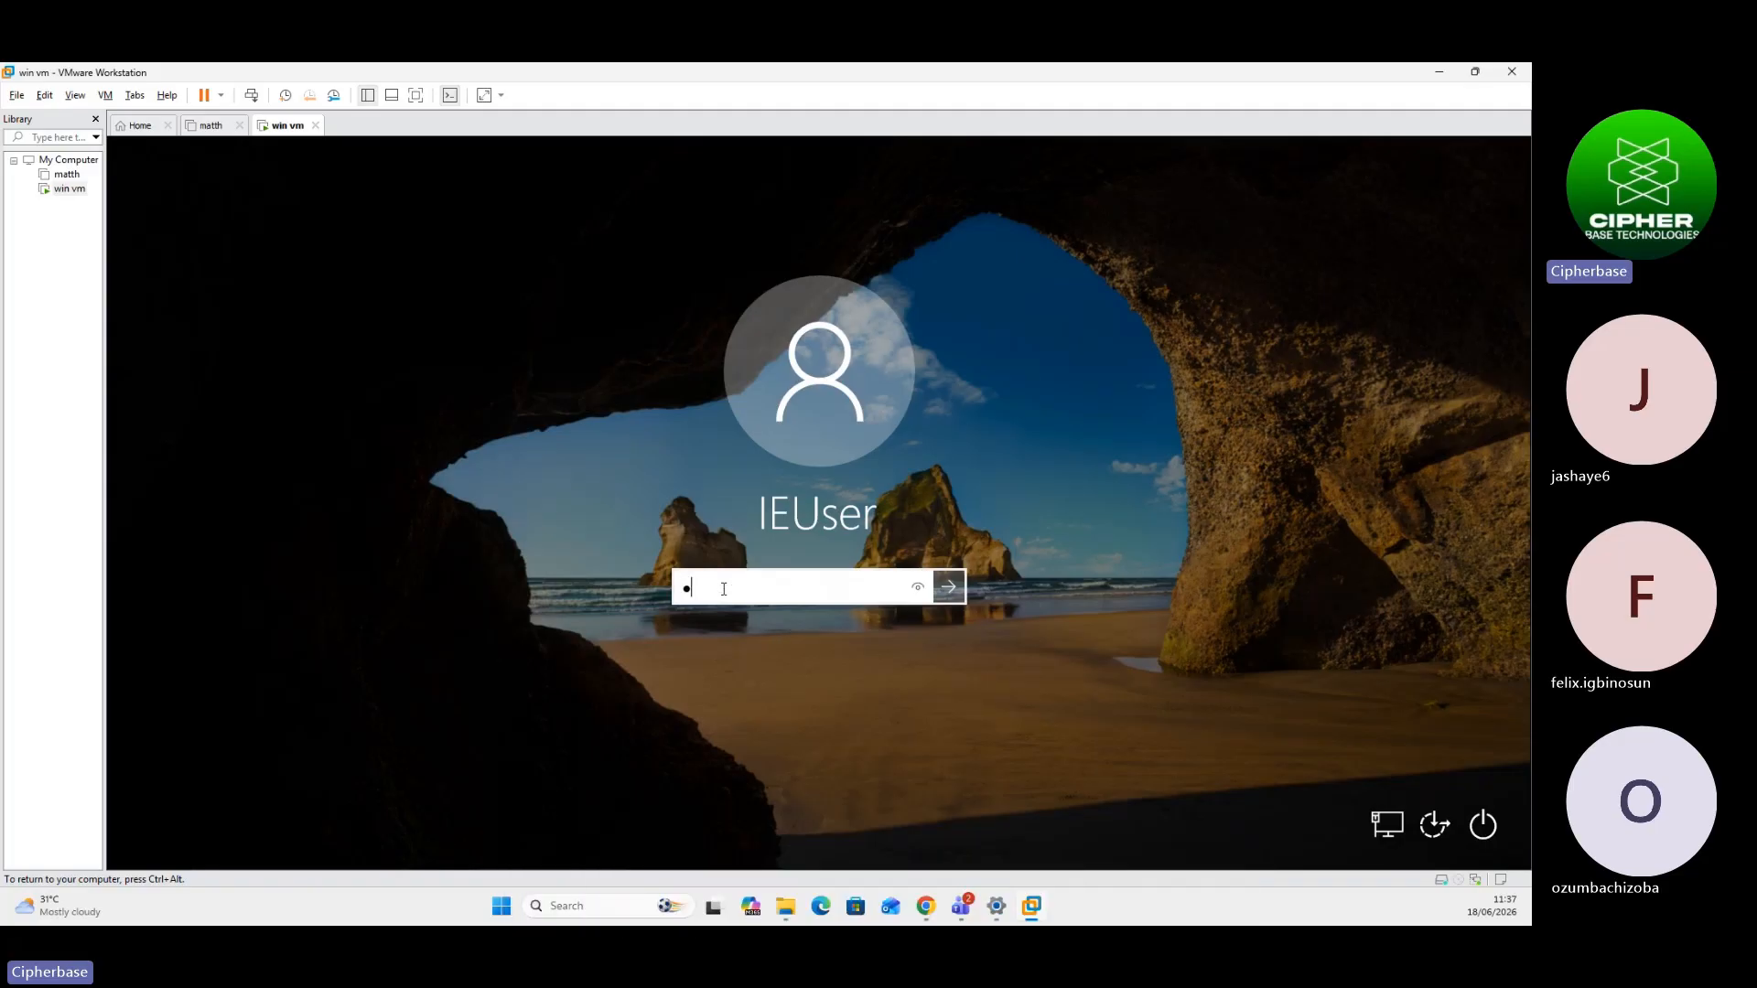
{"action": "type", "text": "•••••"}
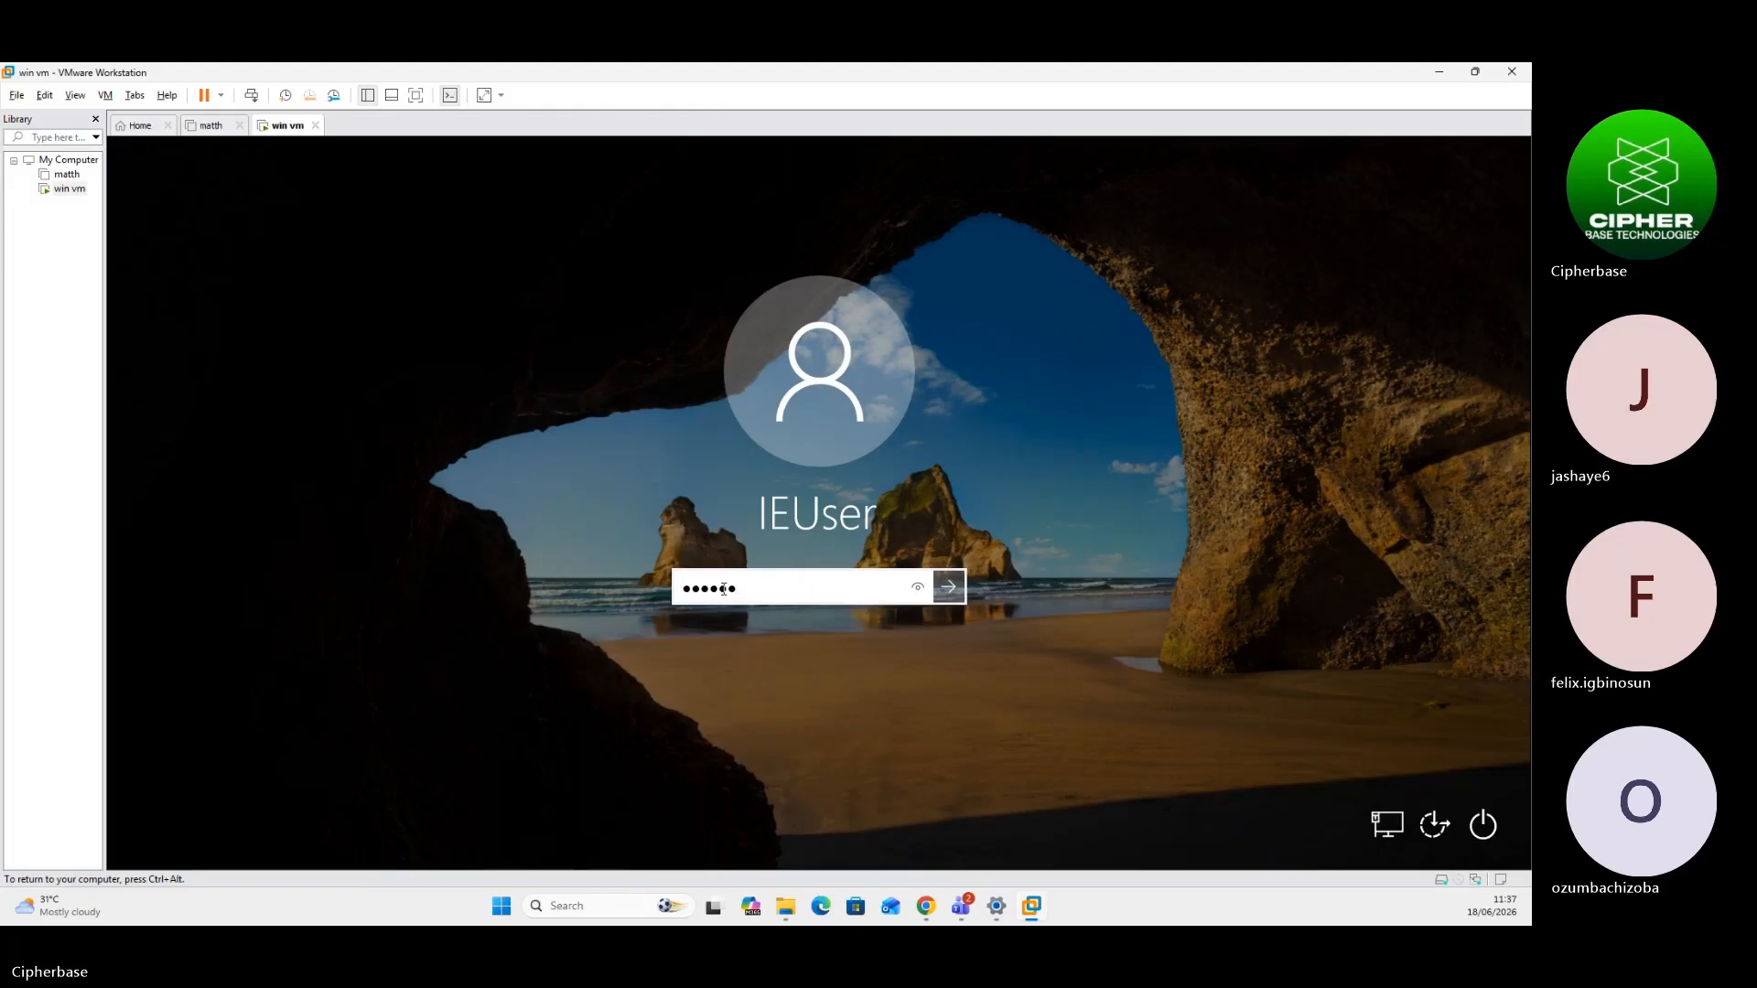
{"action": "type", "text": "•"}
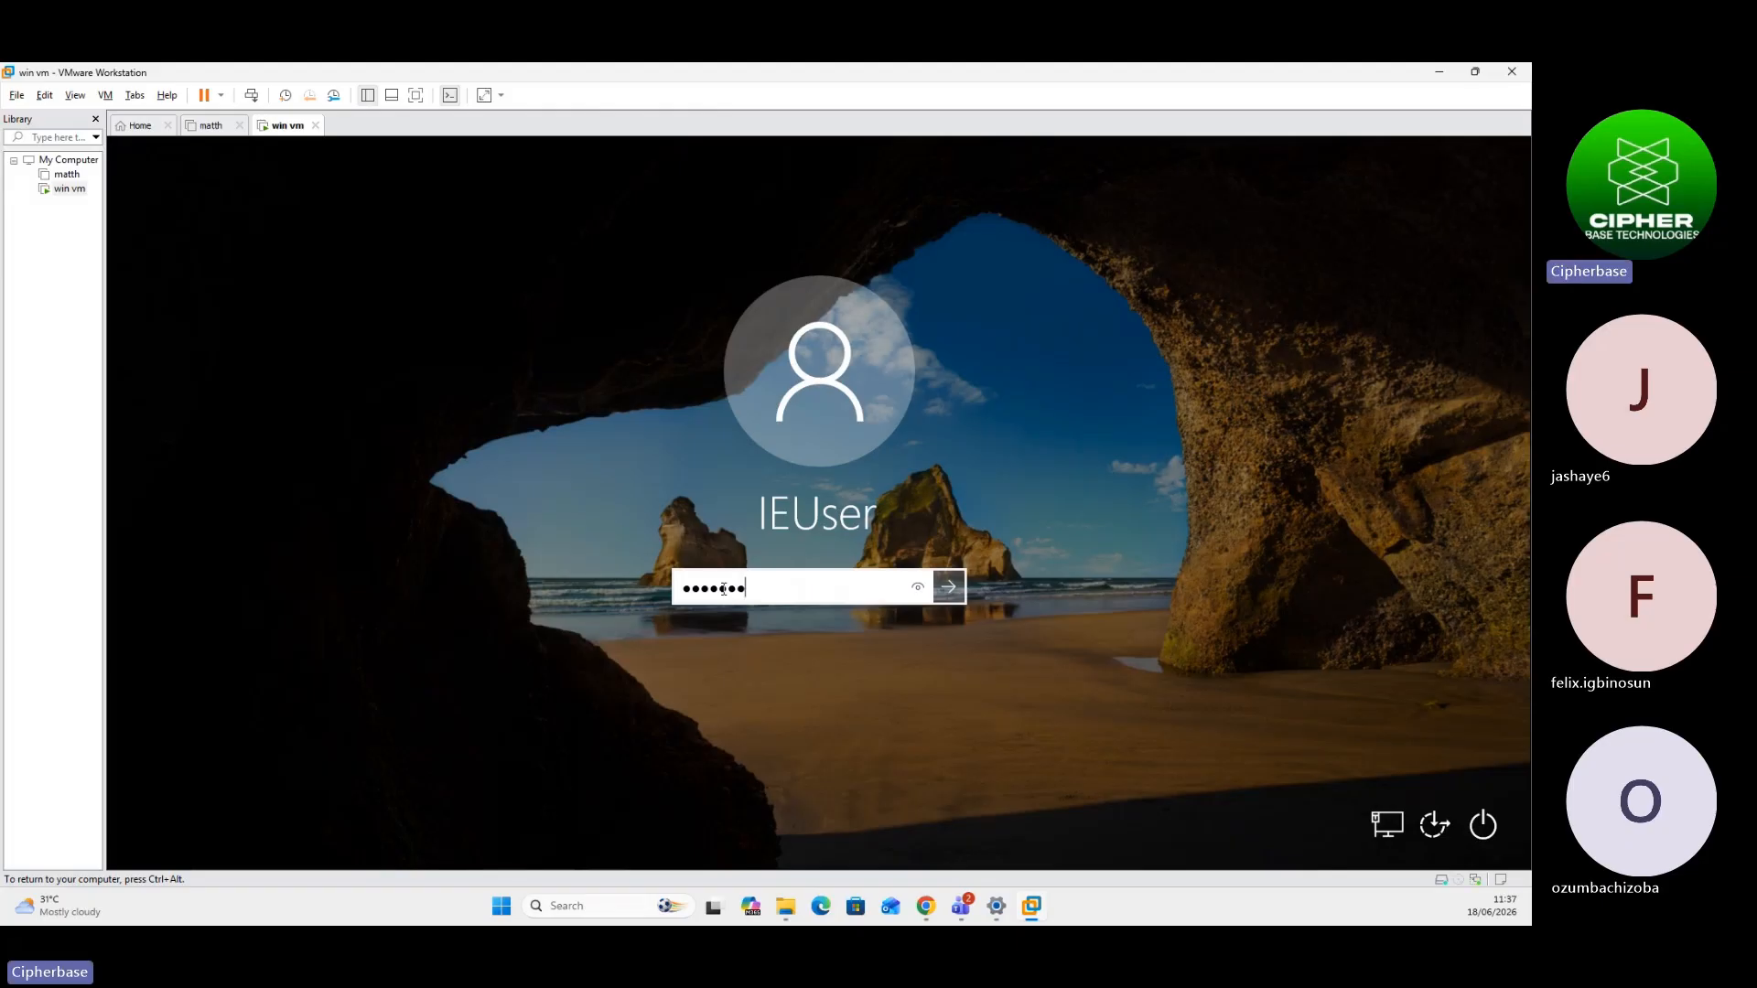
{"action": "type", "text": "!"}
{"action": "type", "text": "•"}
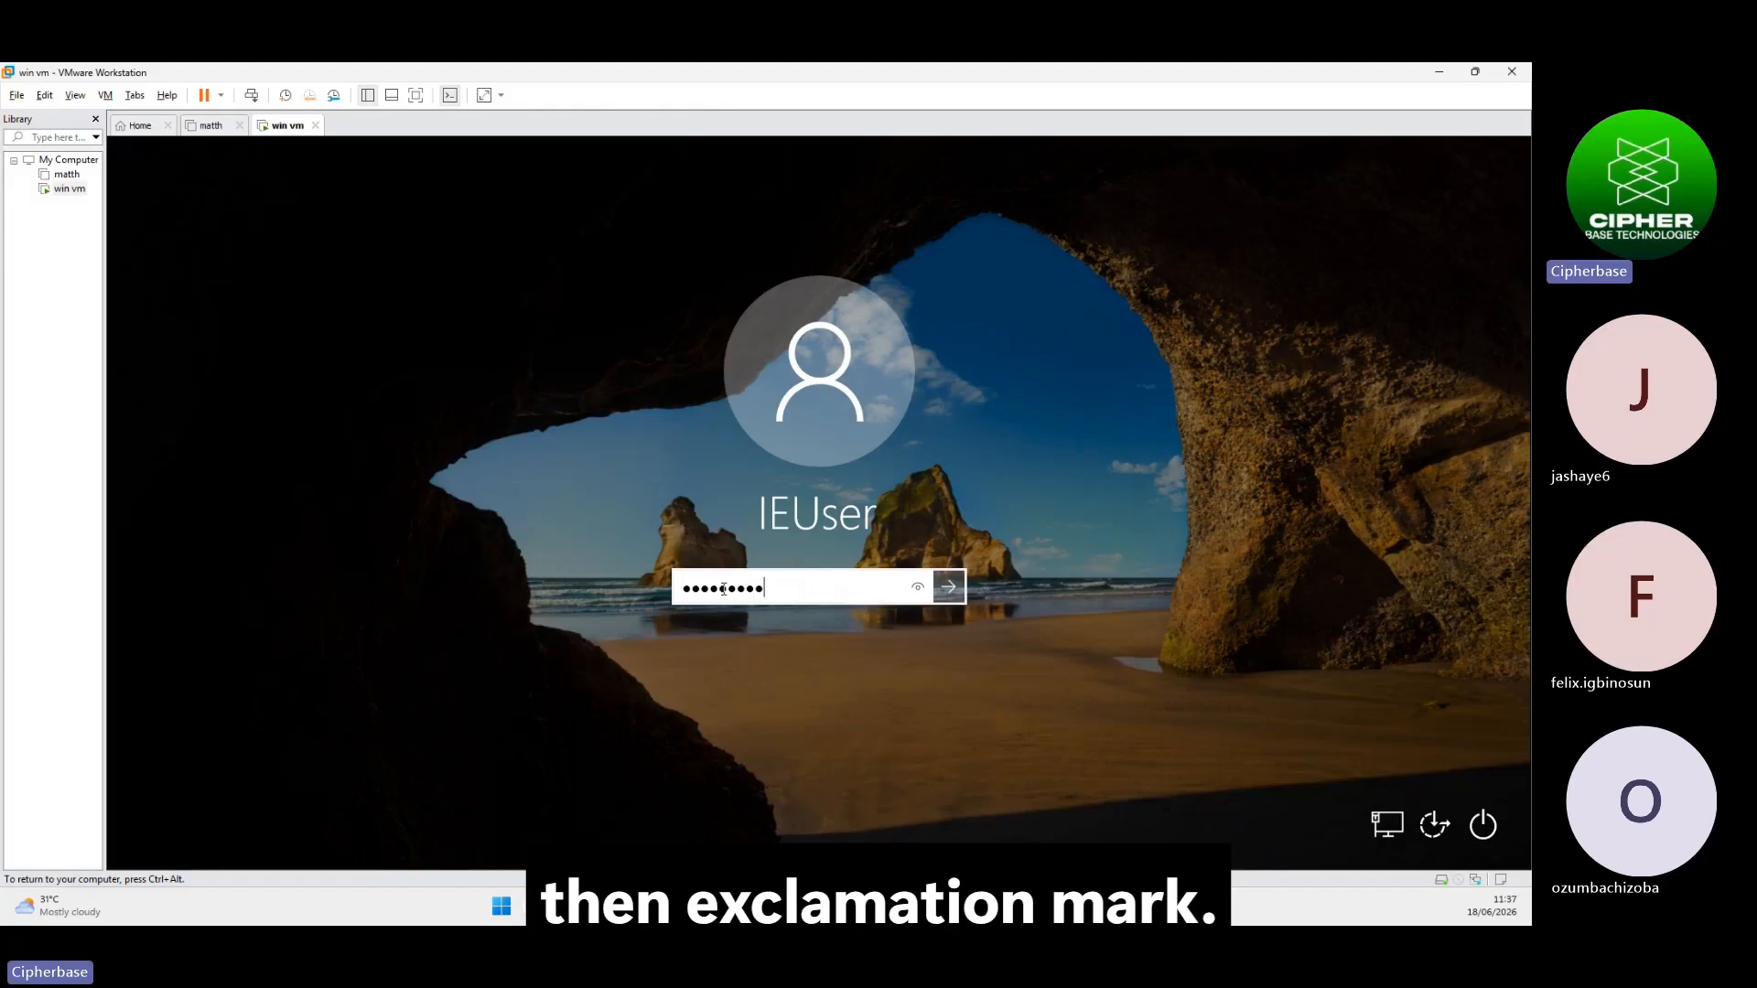
{"action": "left_click", "coordinate": [926, 590]}
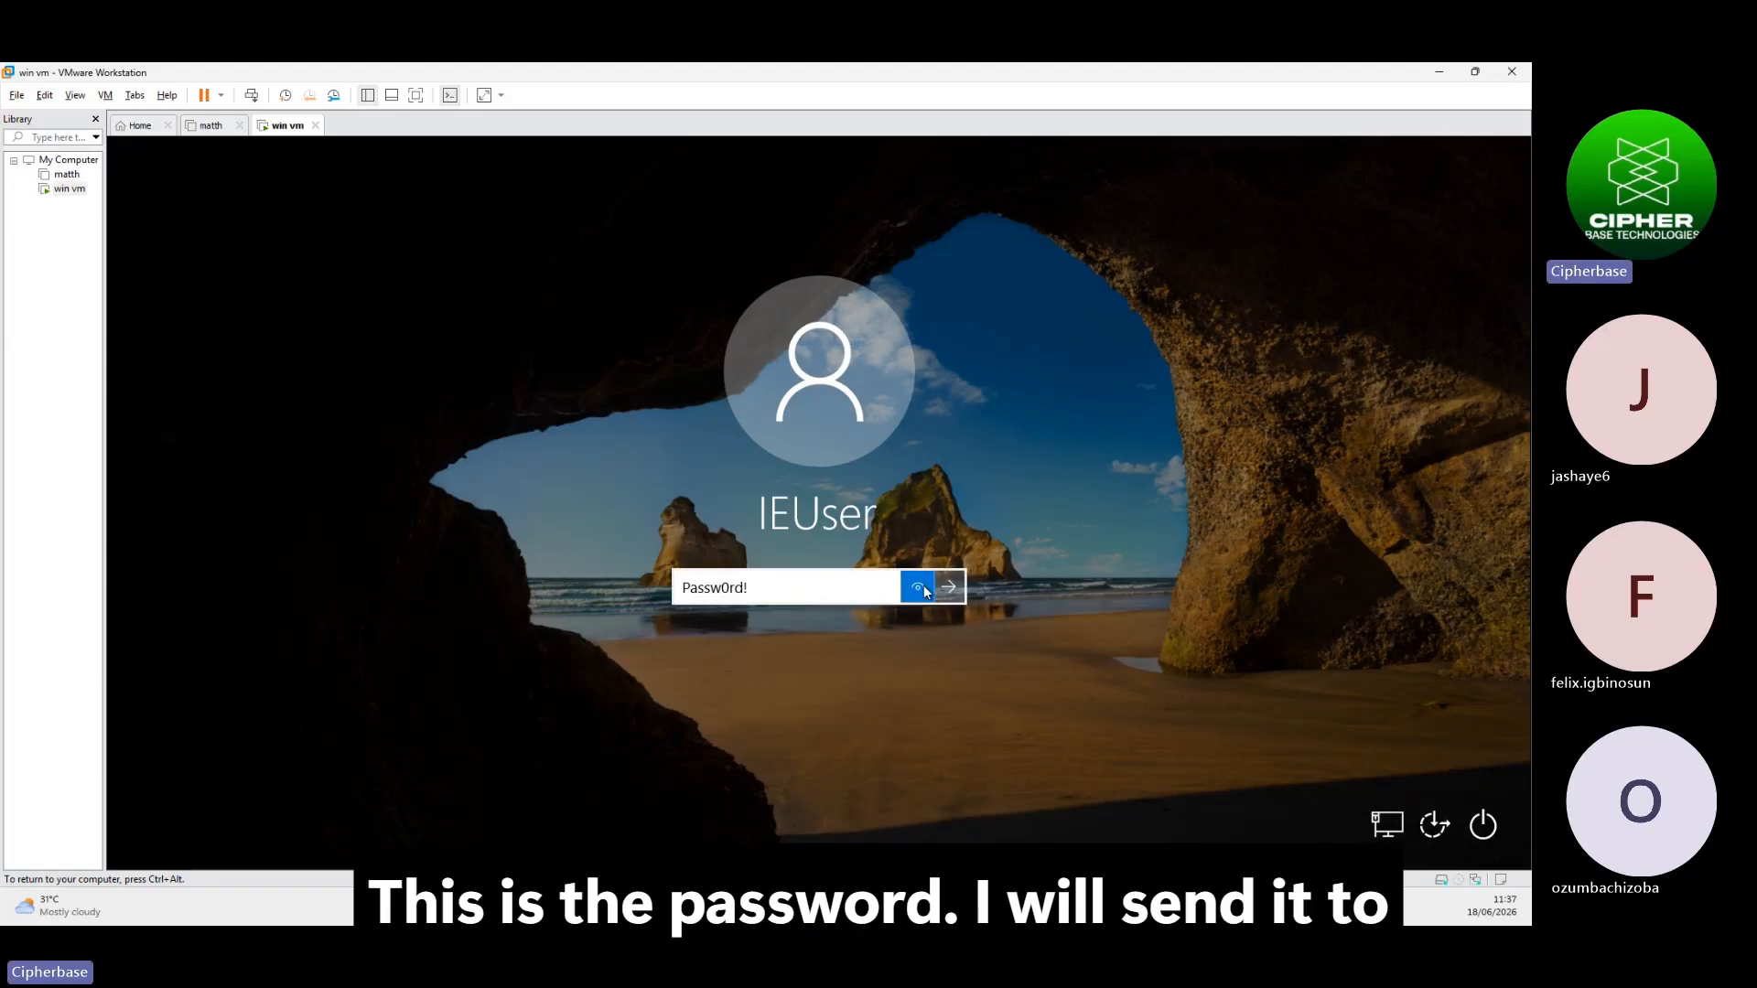
{"action": "left_click_drag", "start_coordinate": [924, 590], "coordinate": [929, 600]}
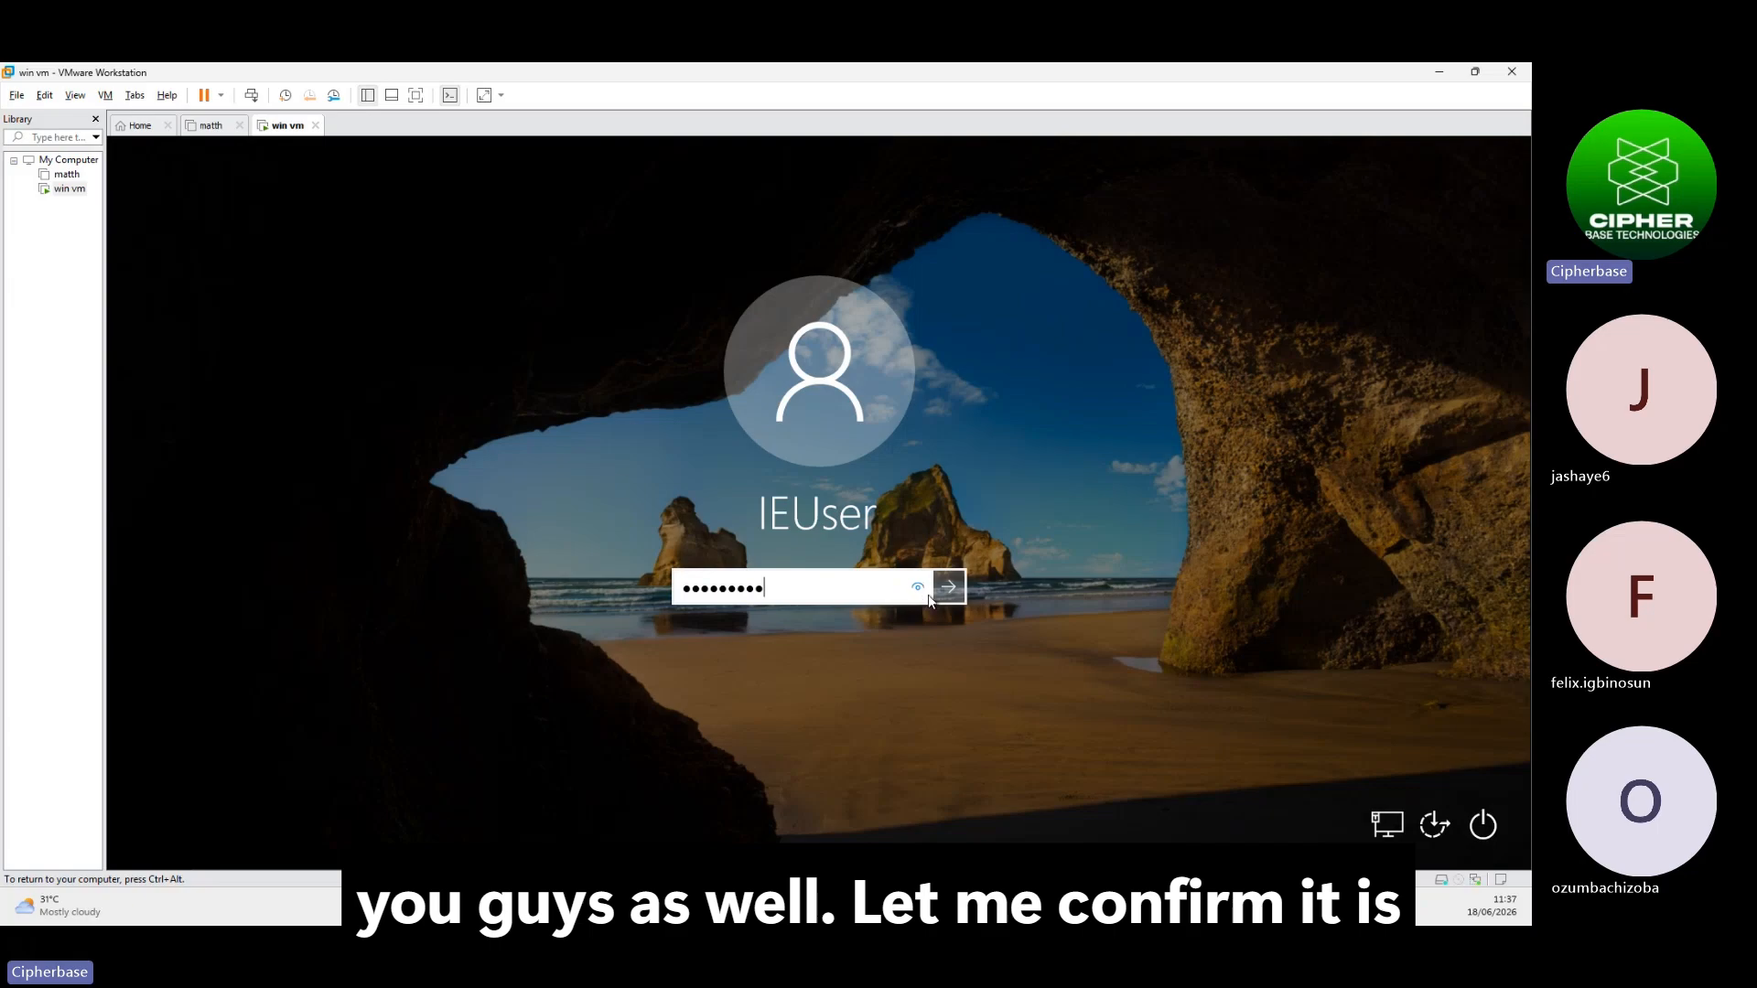
{"action": "left_click", "coordinate": [949, 592]}
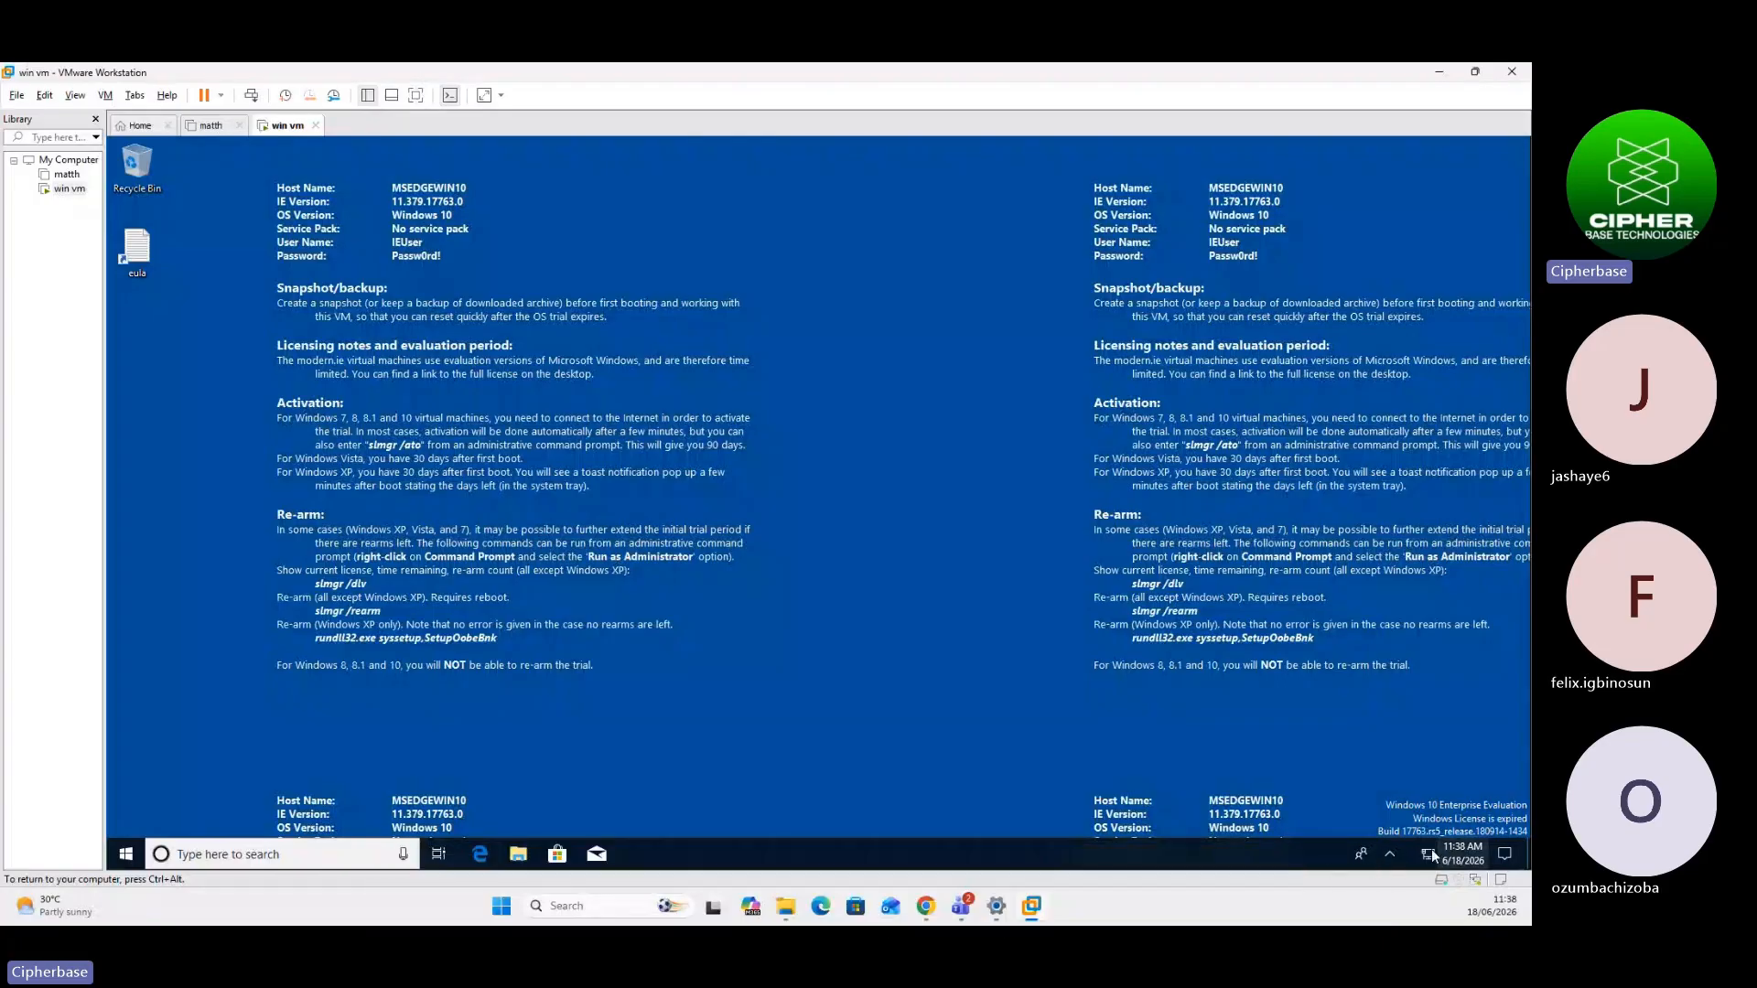
Search for cmd in the guest and launch Command Prompt
{"action": "mouse_move", "coordinate": [1431, 862]}
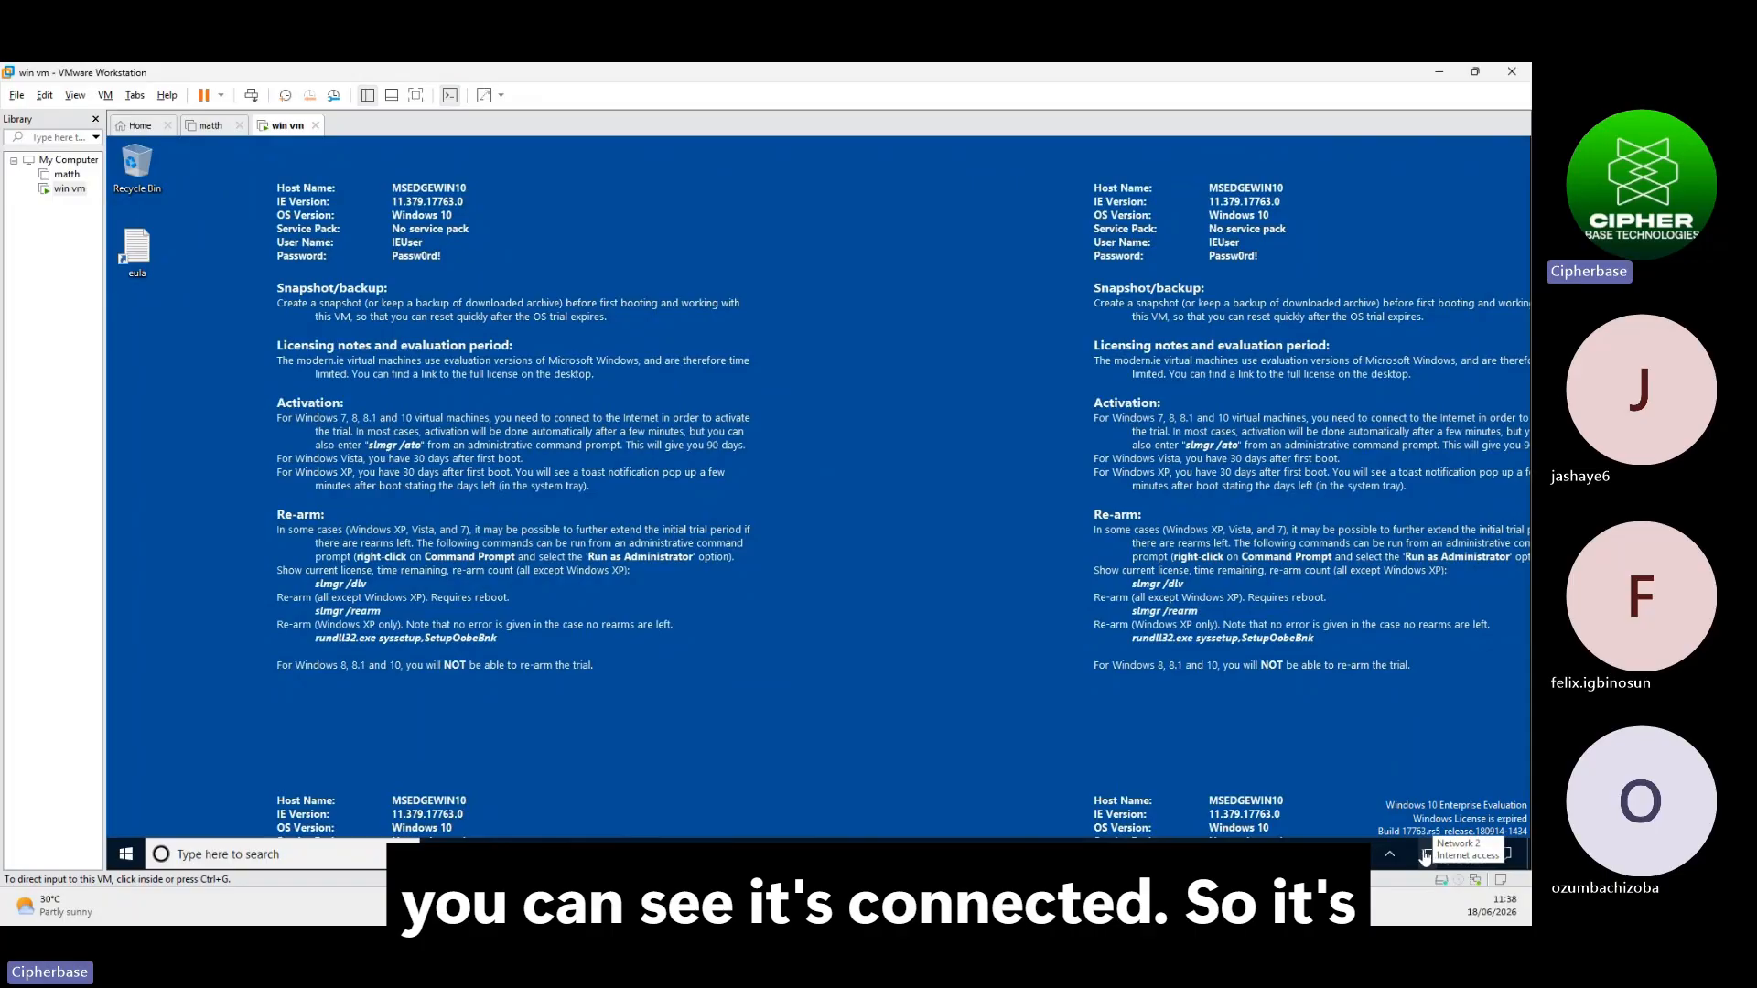
{"action": "left_click", "coordinate": [196, 851]}
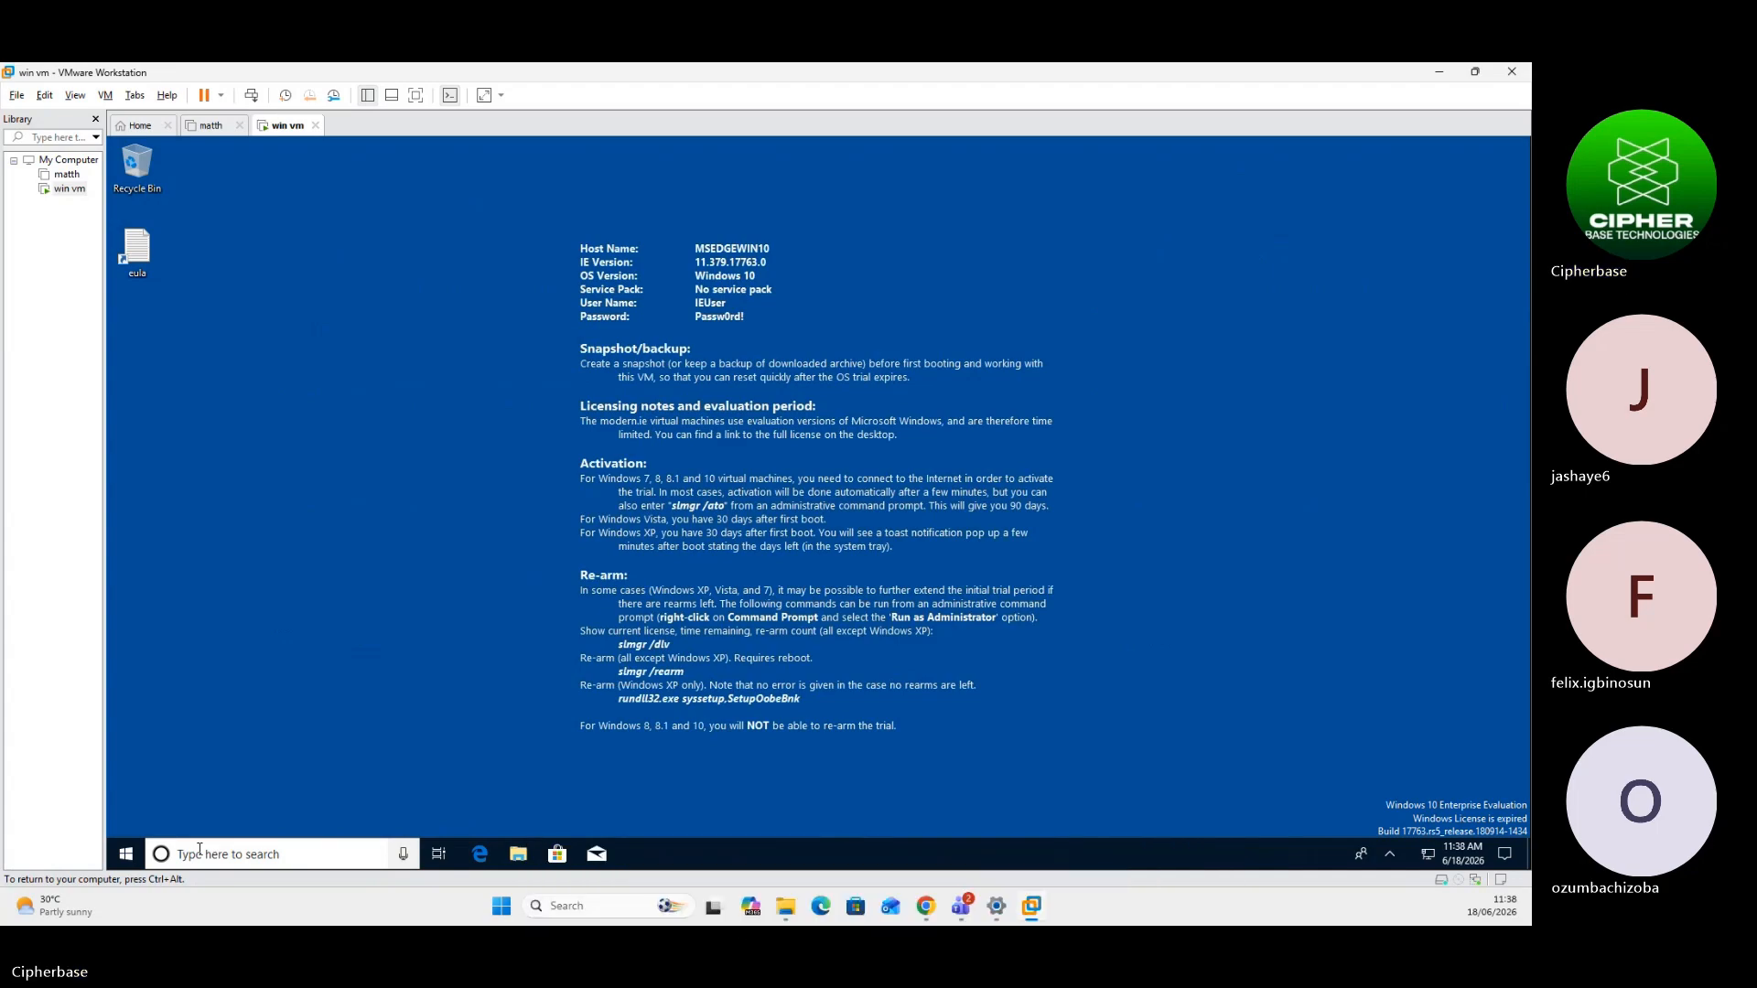
{"action": "left_click", "coordinate": [200, 852]}
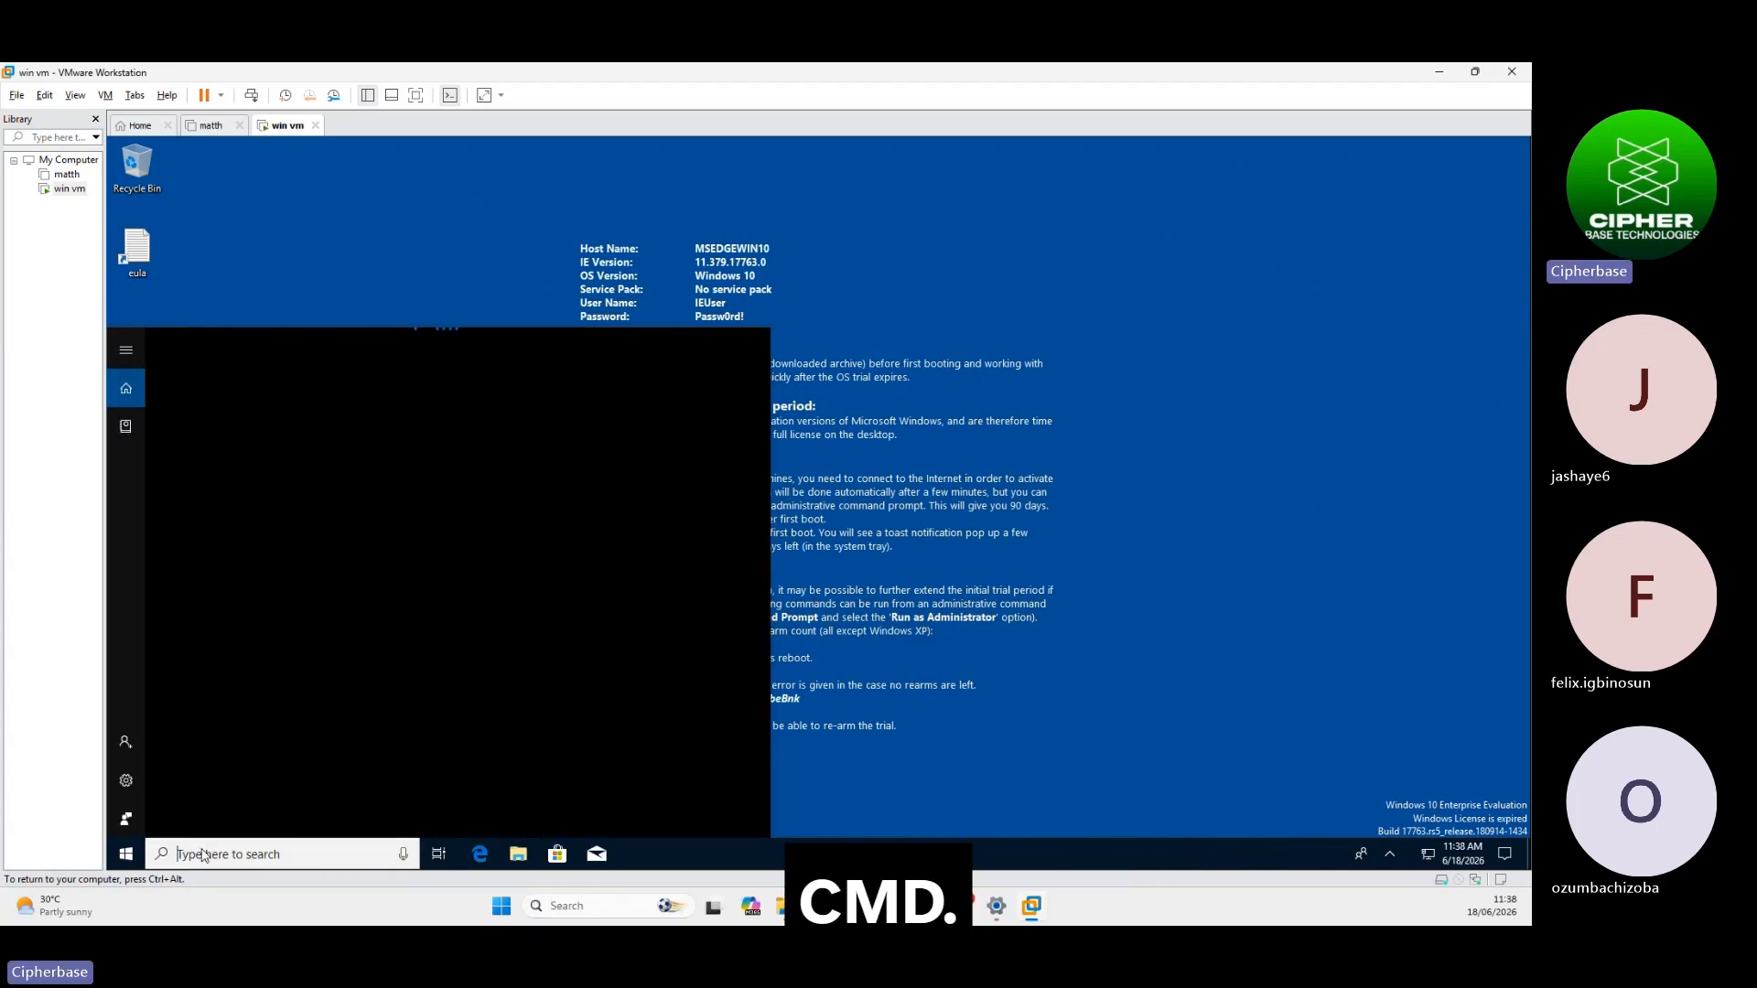
{"action": "type", "text": "cmd"}
{"action": "left_click", "coordinate": [303, 438]}
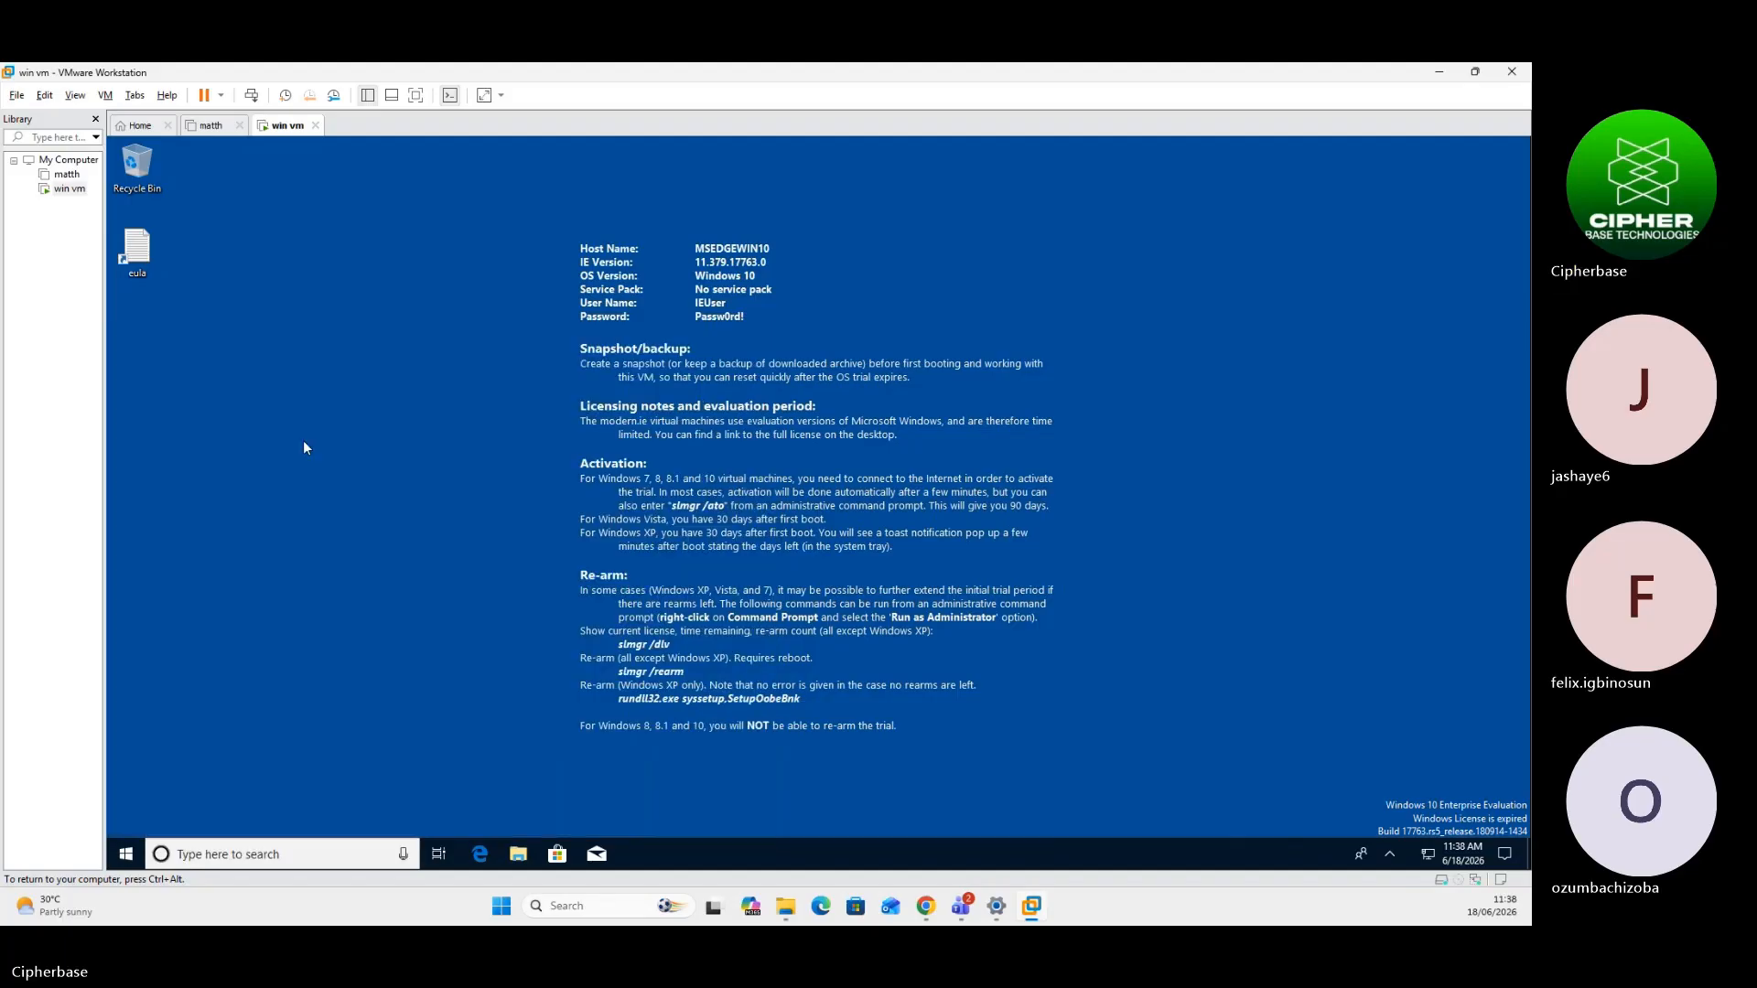
Run 'ping 8.8.8.8', confirm the replies, and close Command Prompt
{"action": "left_click", "coordinate": [573, 430]}
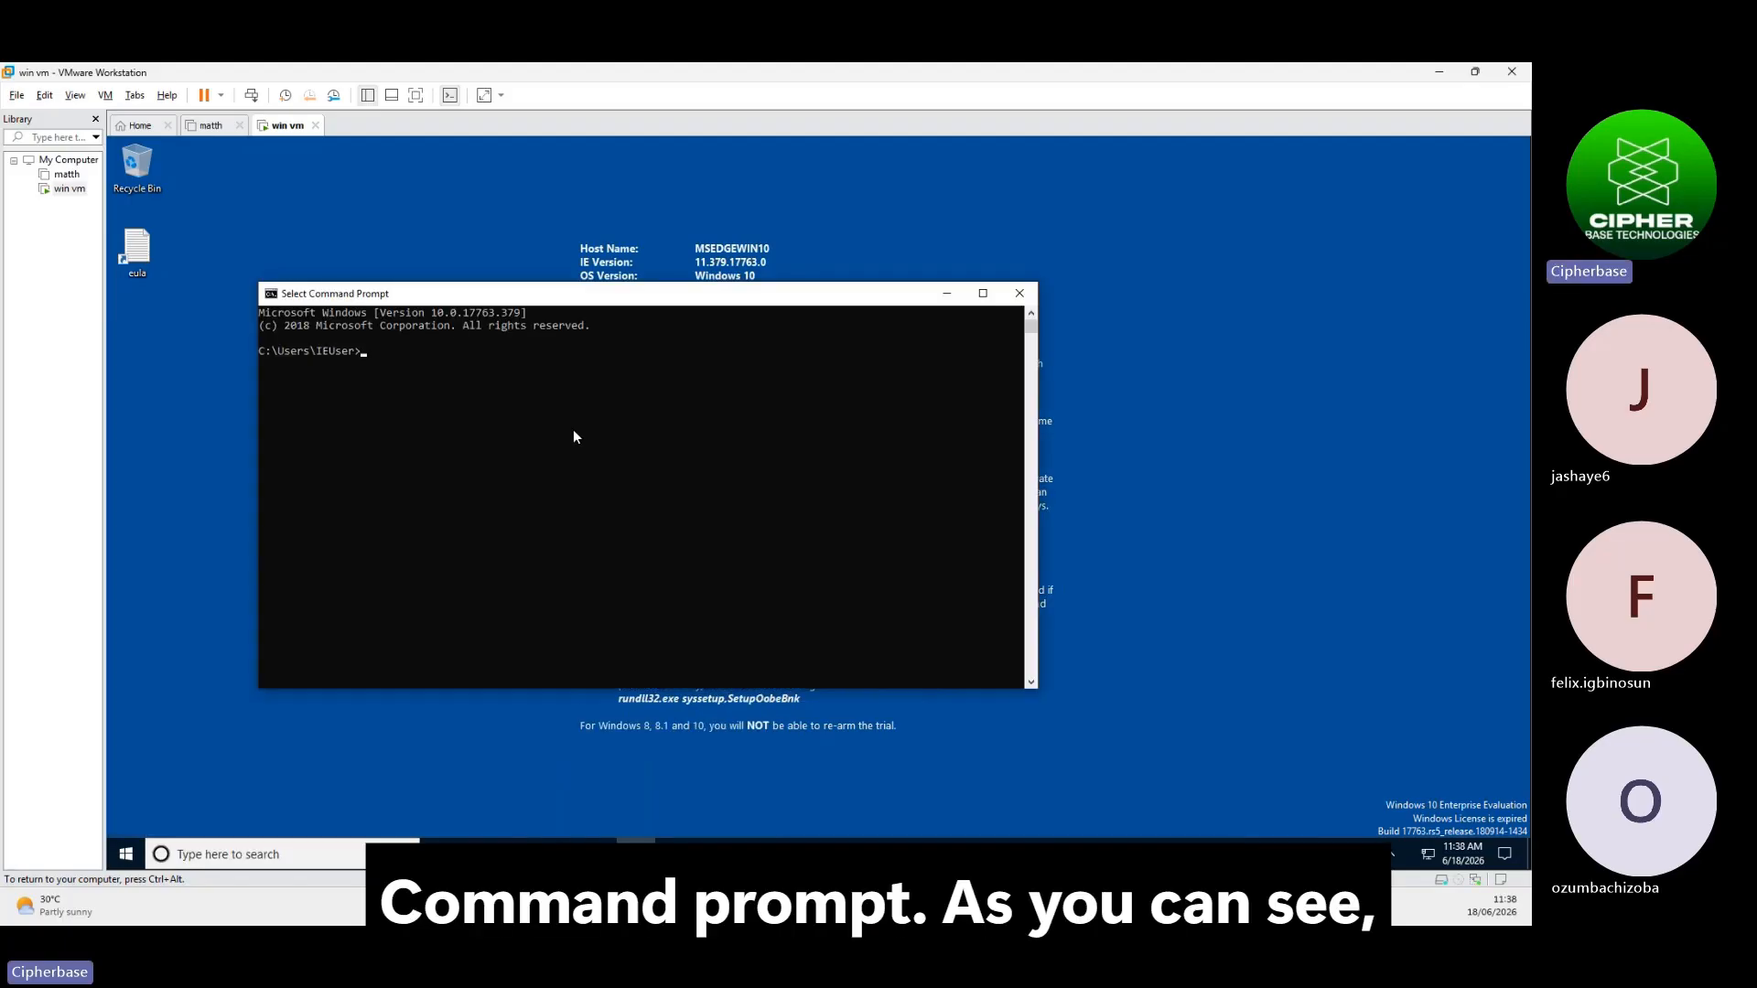
{"action": "type", "text": "ping"}
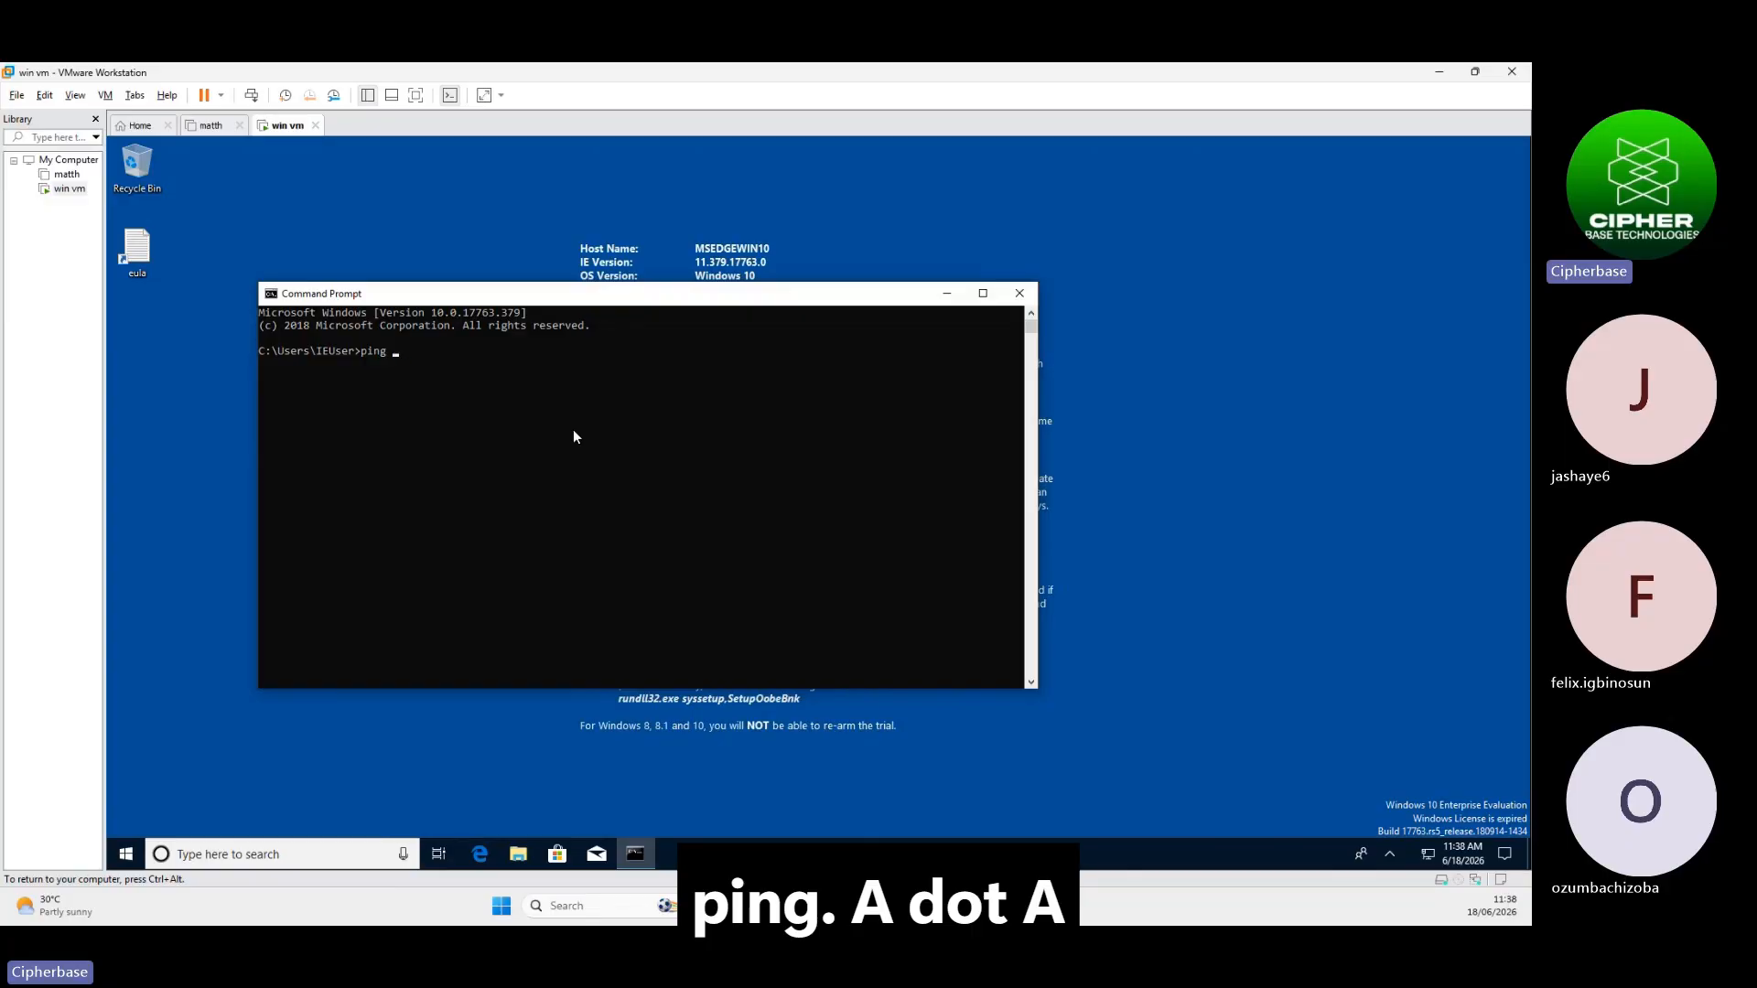
{"action": "type", "text": ".8.8.8"}
{"action": "key", "text": "Return"}
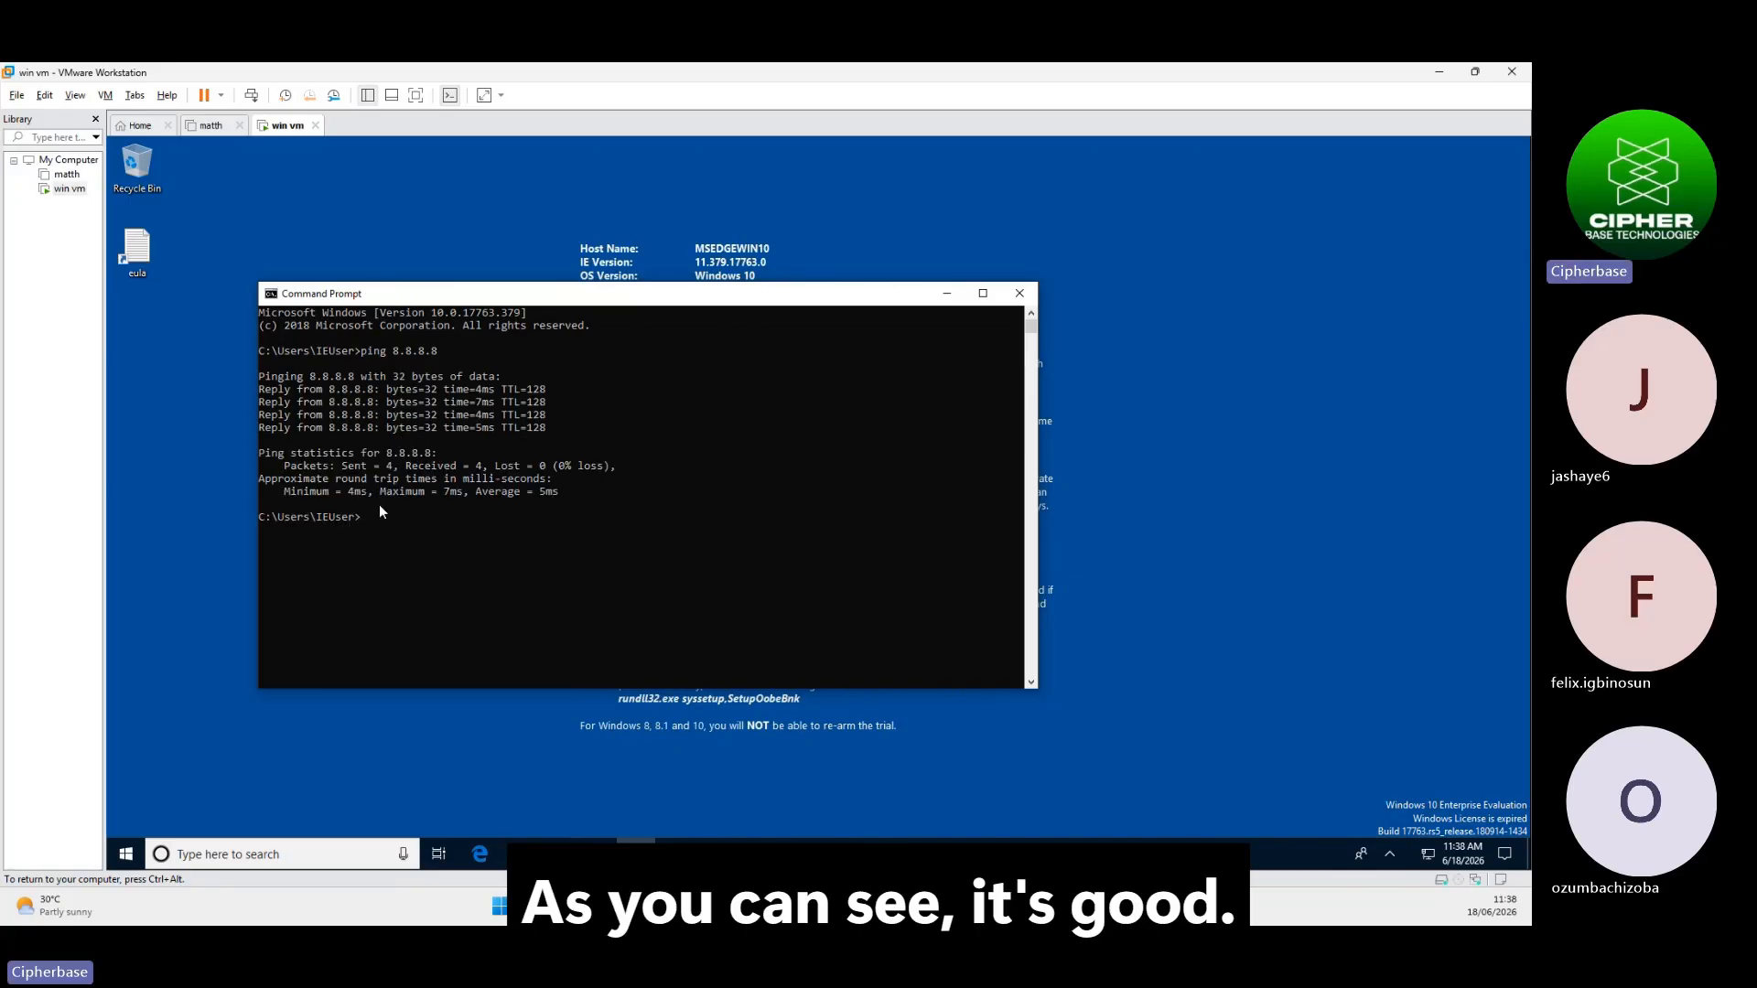
{"action": "left_click", "coordinate": [1018, 295]}
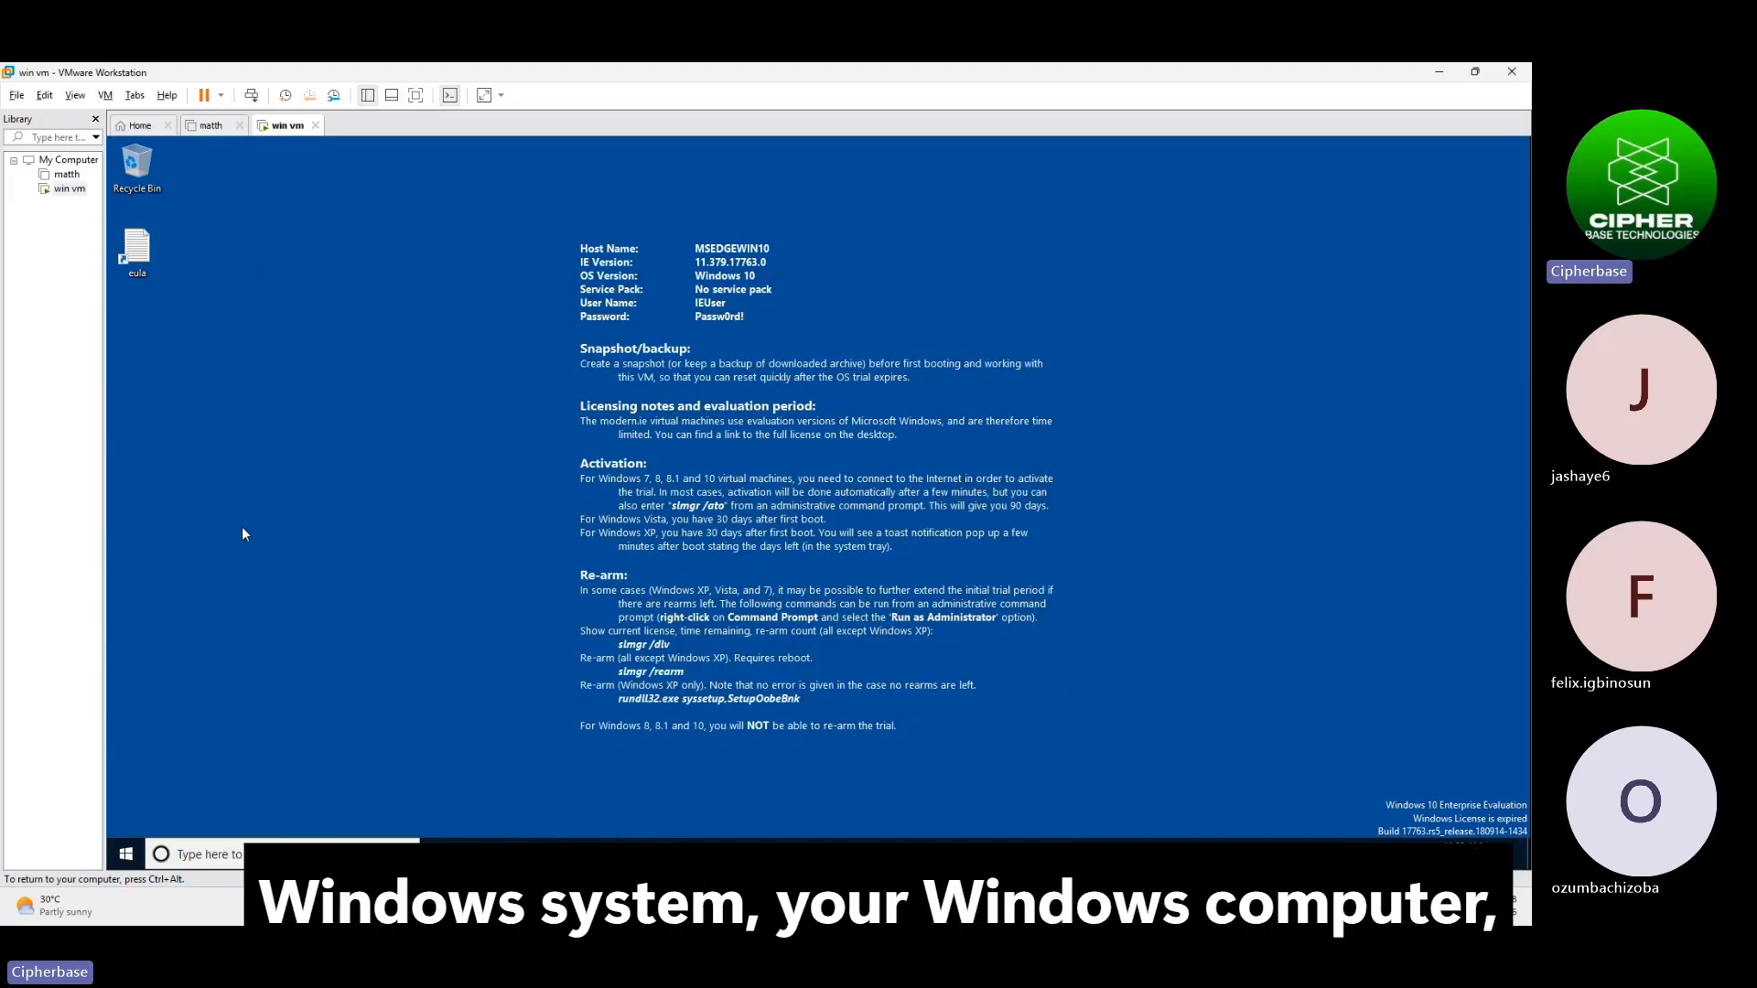
Open the Users list under Local Users and Groups in Computer Management and decline the VMware Tools reboot
{"action": "right_click", "coordinate": [131, 864]}
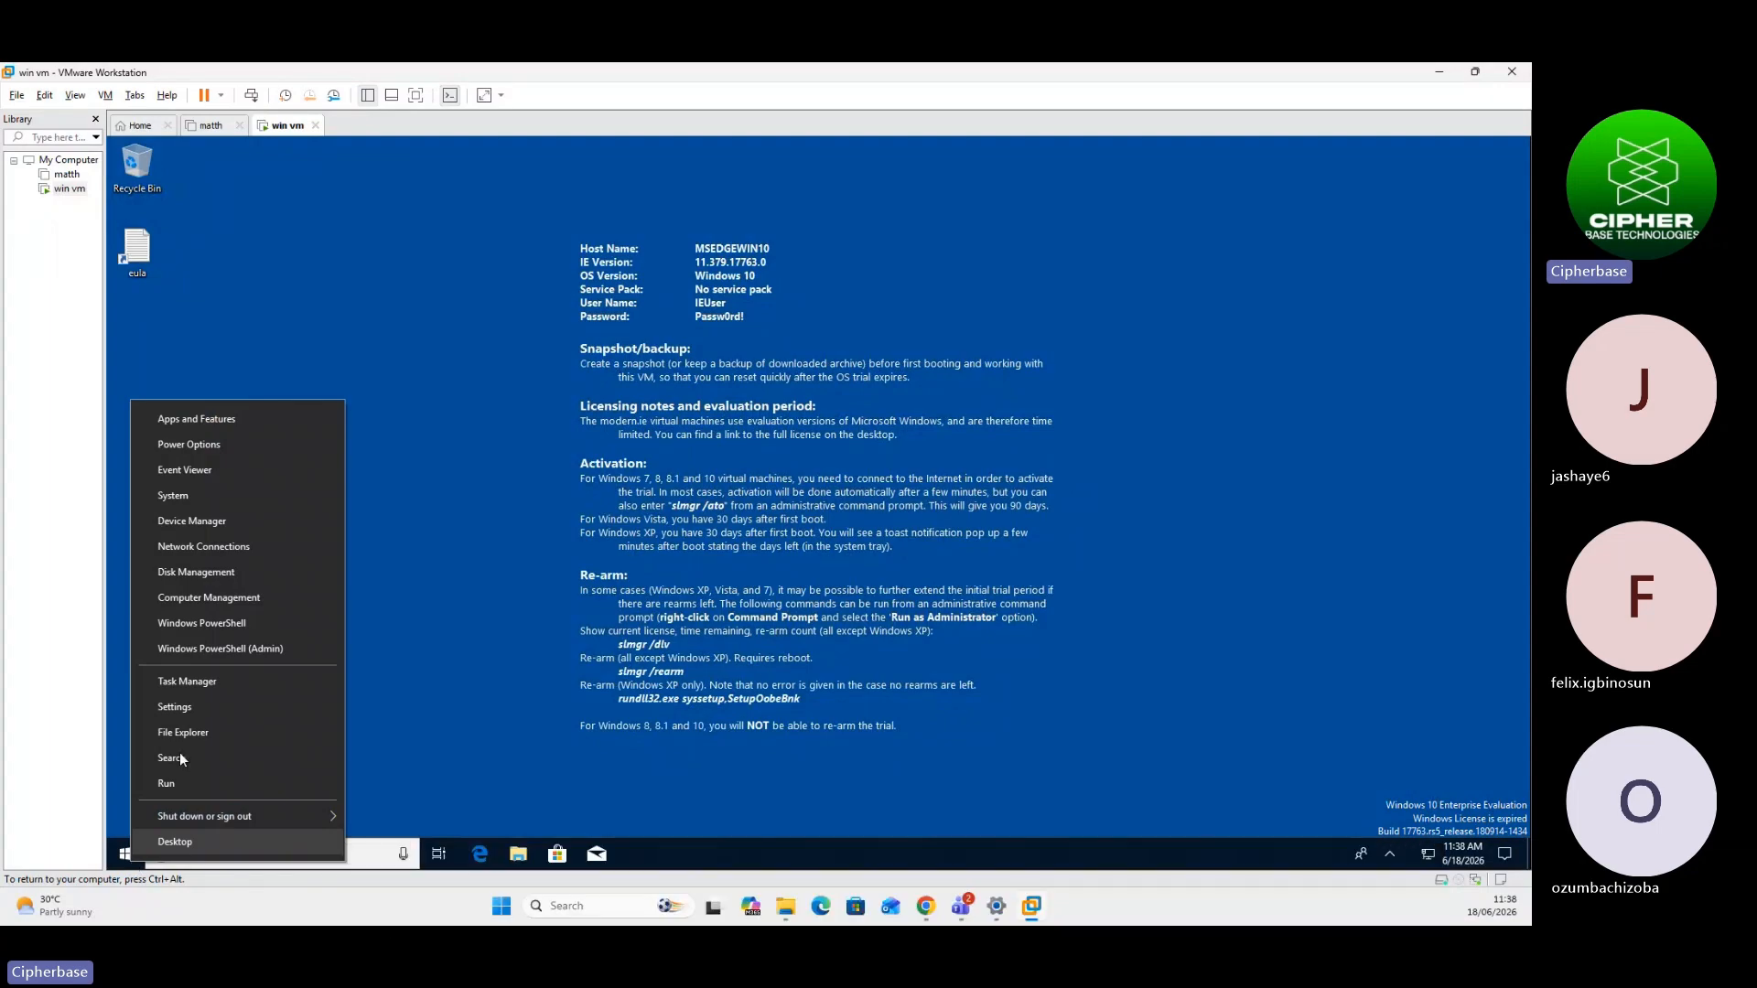
{"action": "left_click", "coordinate": [202, 599]}
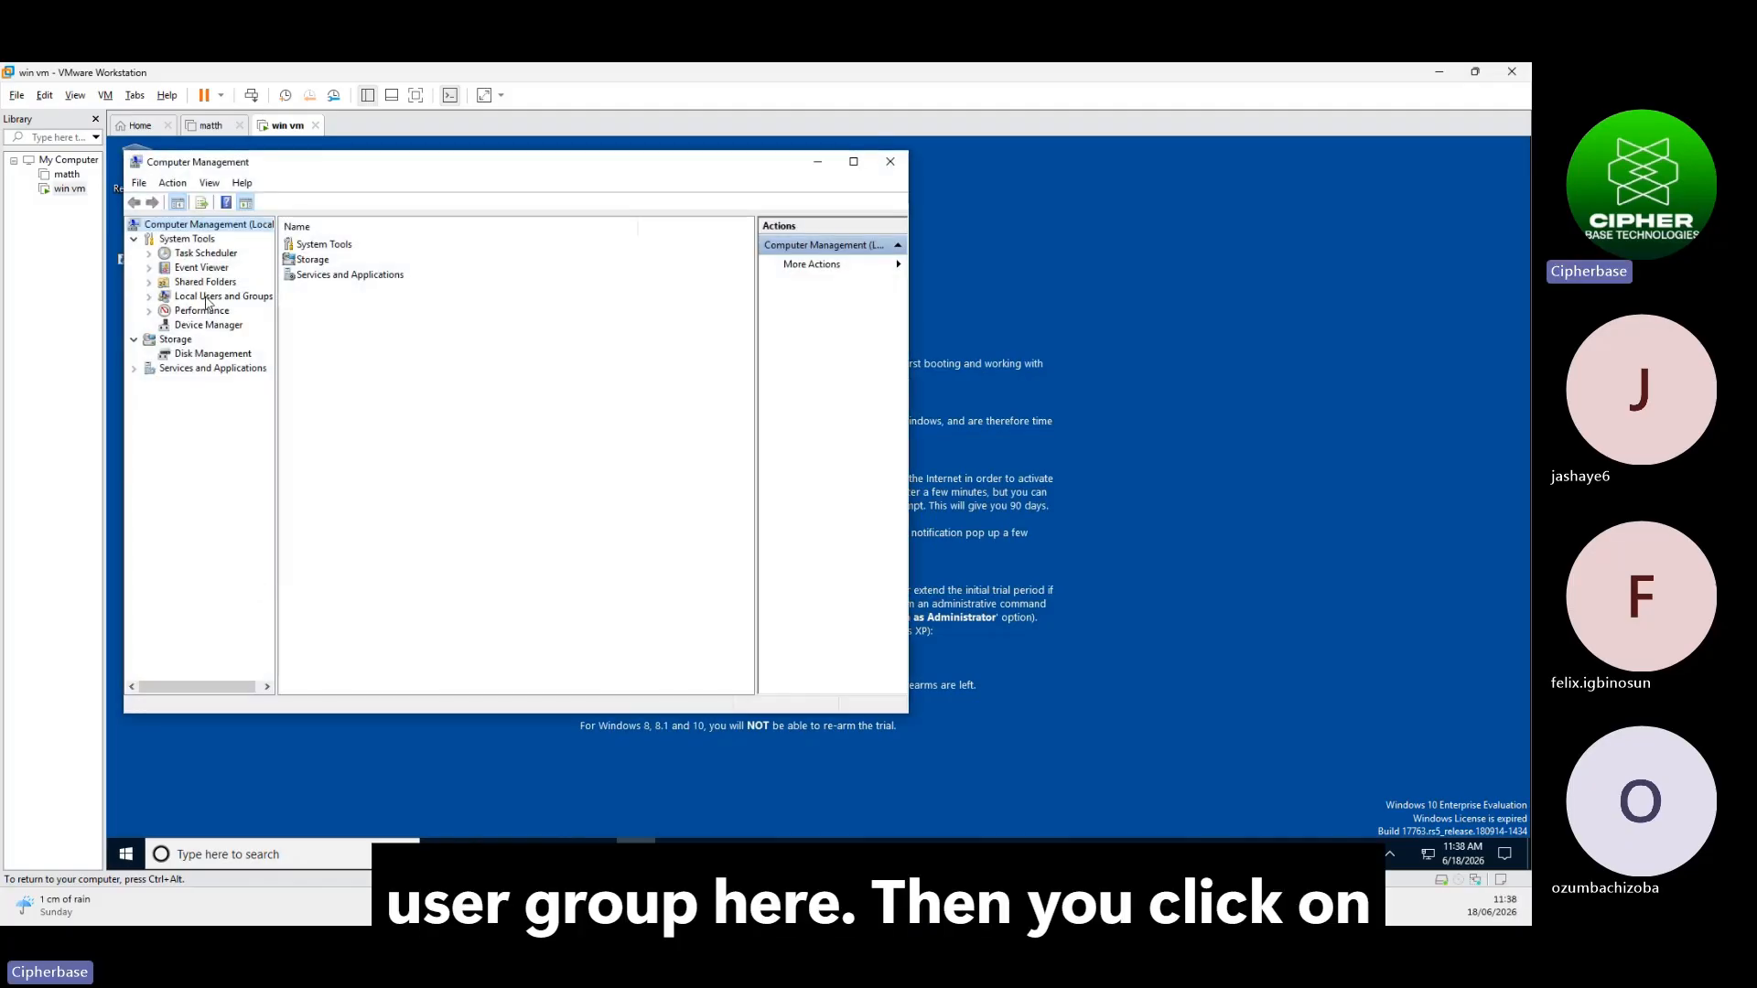
{"action": "left_click", "coordinate": [206, 299]}
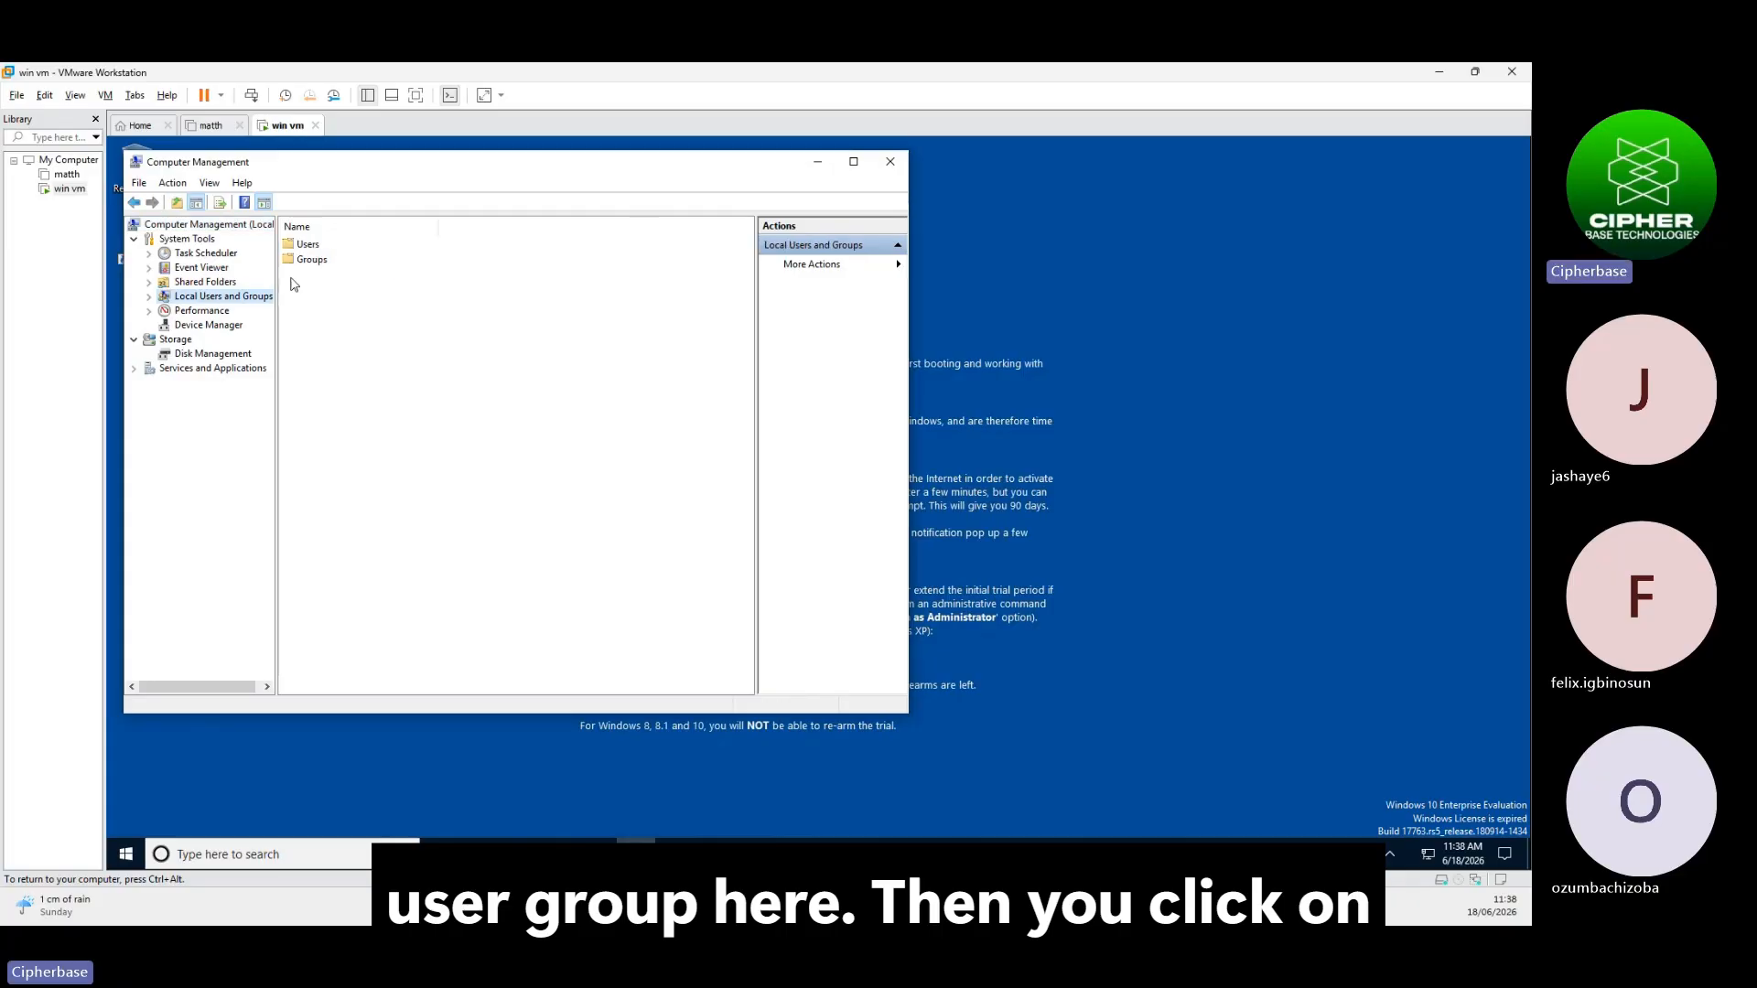
{"action": "left_click", "coordinate": [308, 244]}
{"action": "double_click", "coordinate": [310, 246]}
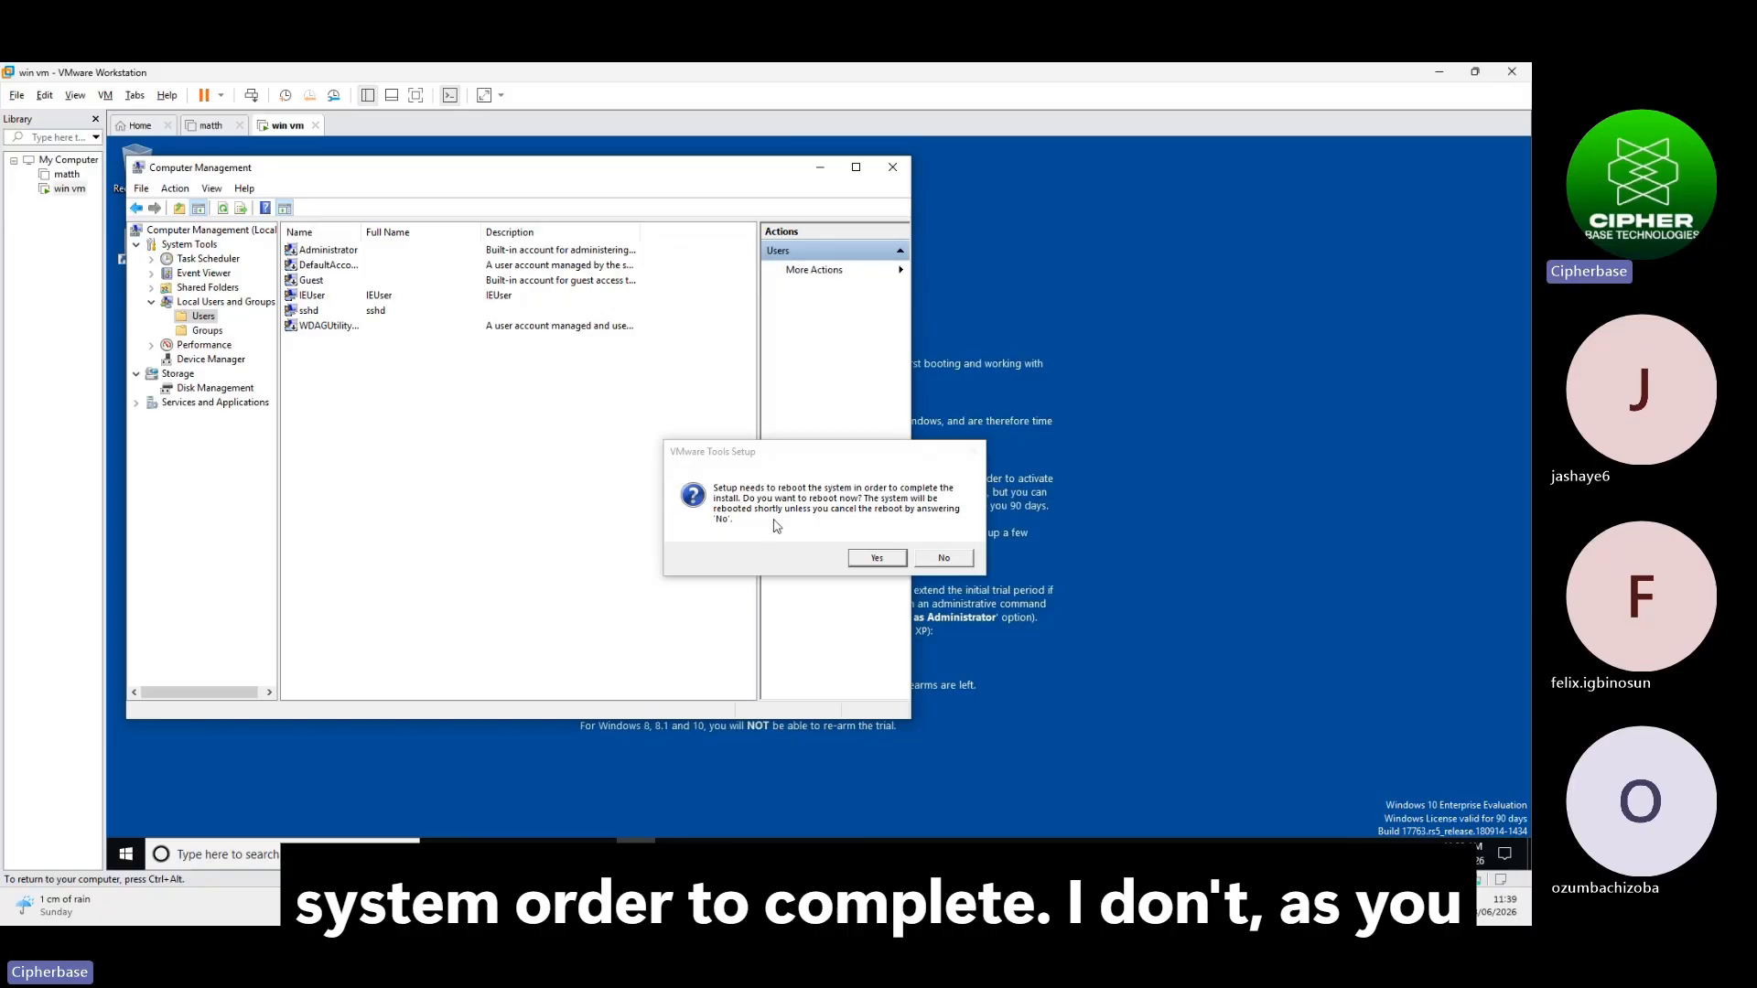
{"action": "left_click", "coordinate": [943, 558]}
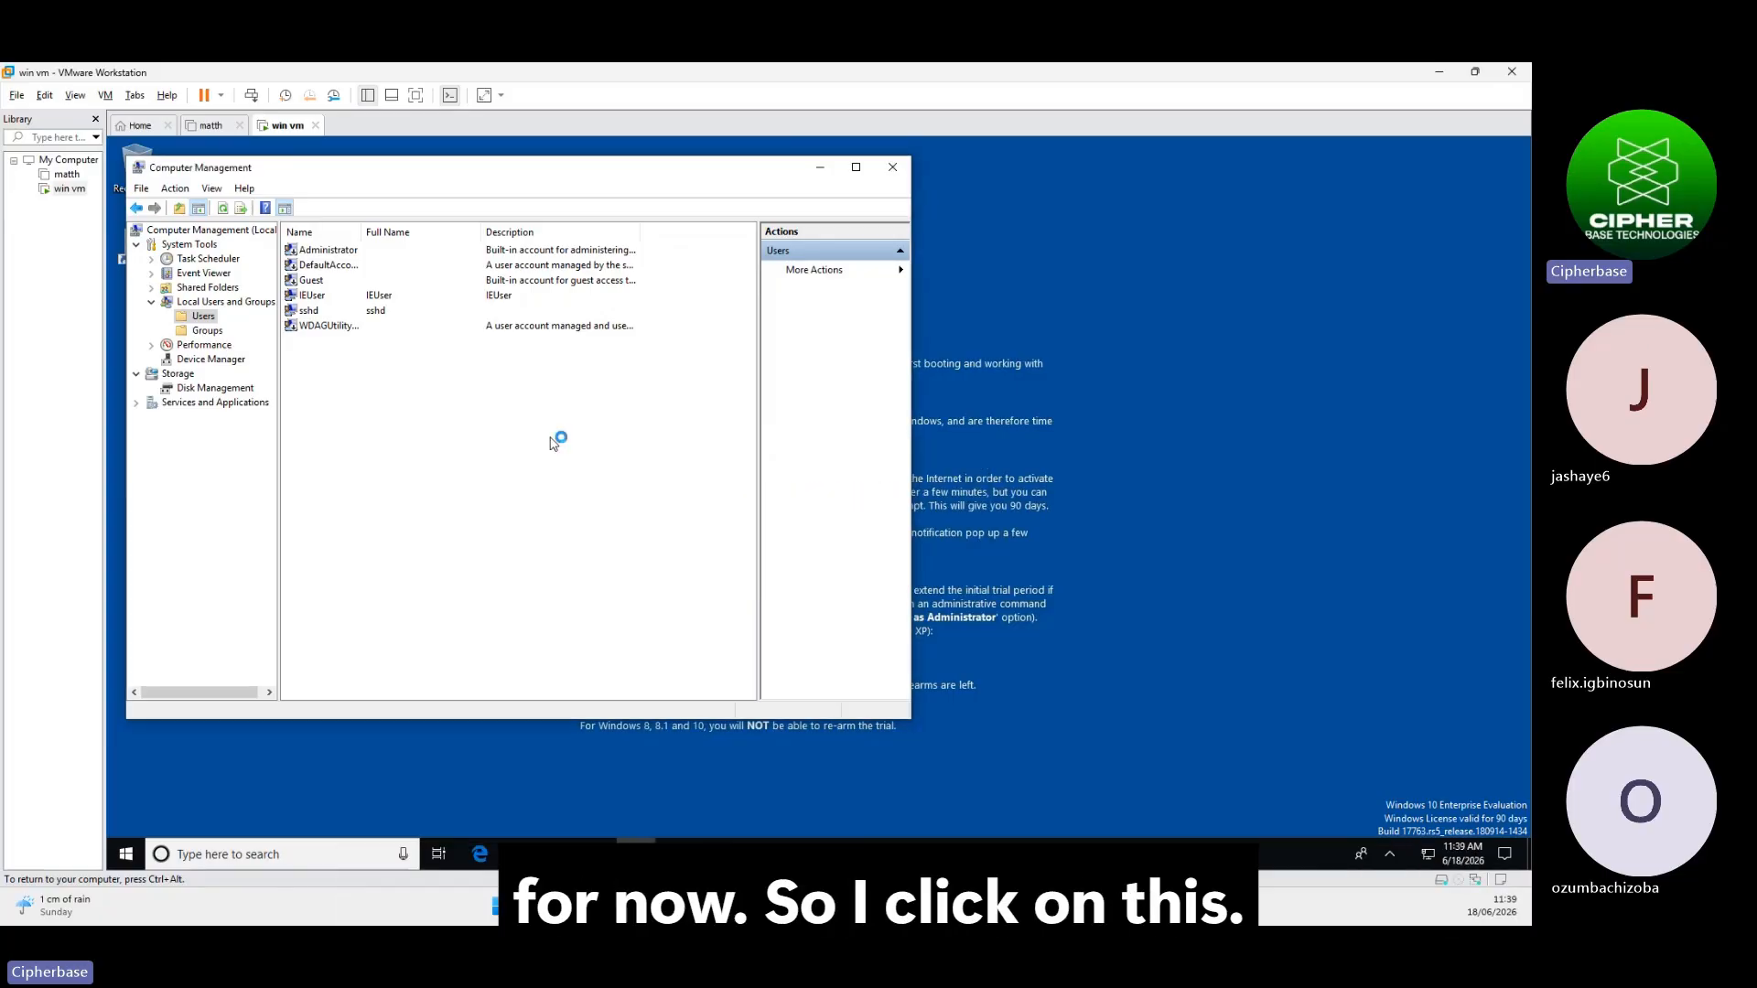
Set IEUser's full name and description to math in its properties
{"action": "left_click", "coordinate": [311, 298]}
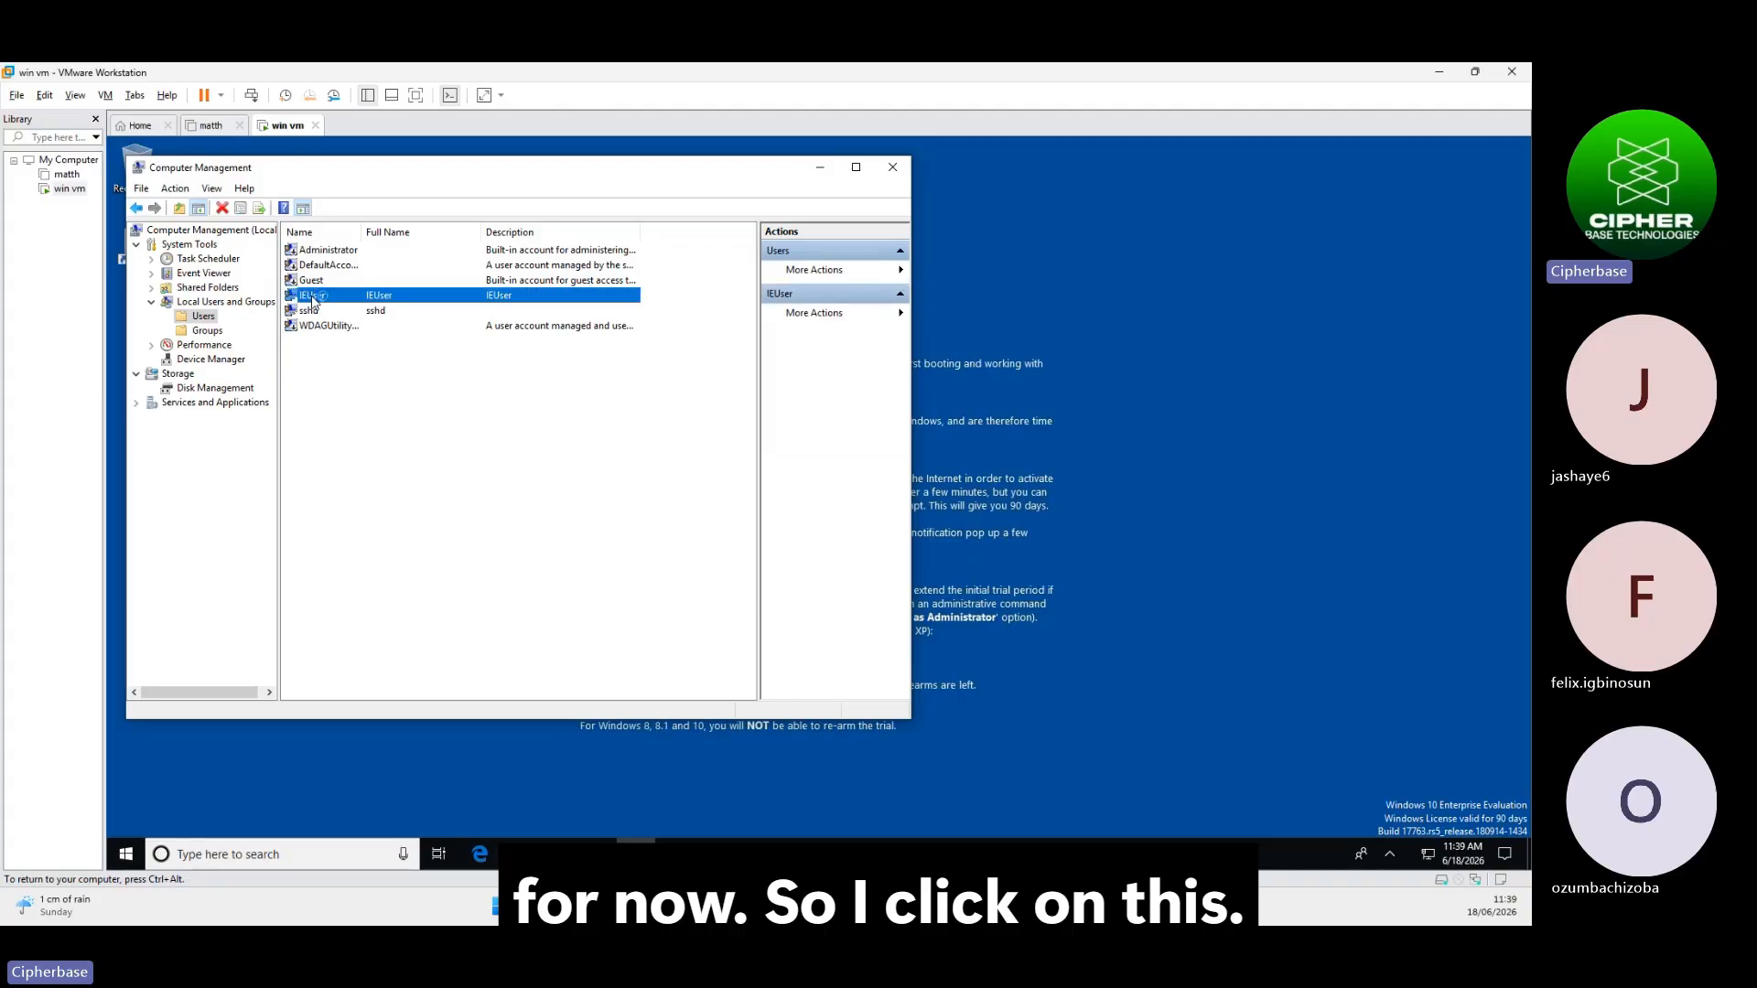
{"action": "double_click", "coordinate": [312, 299]}
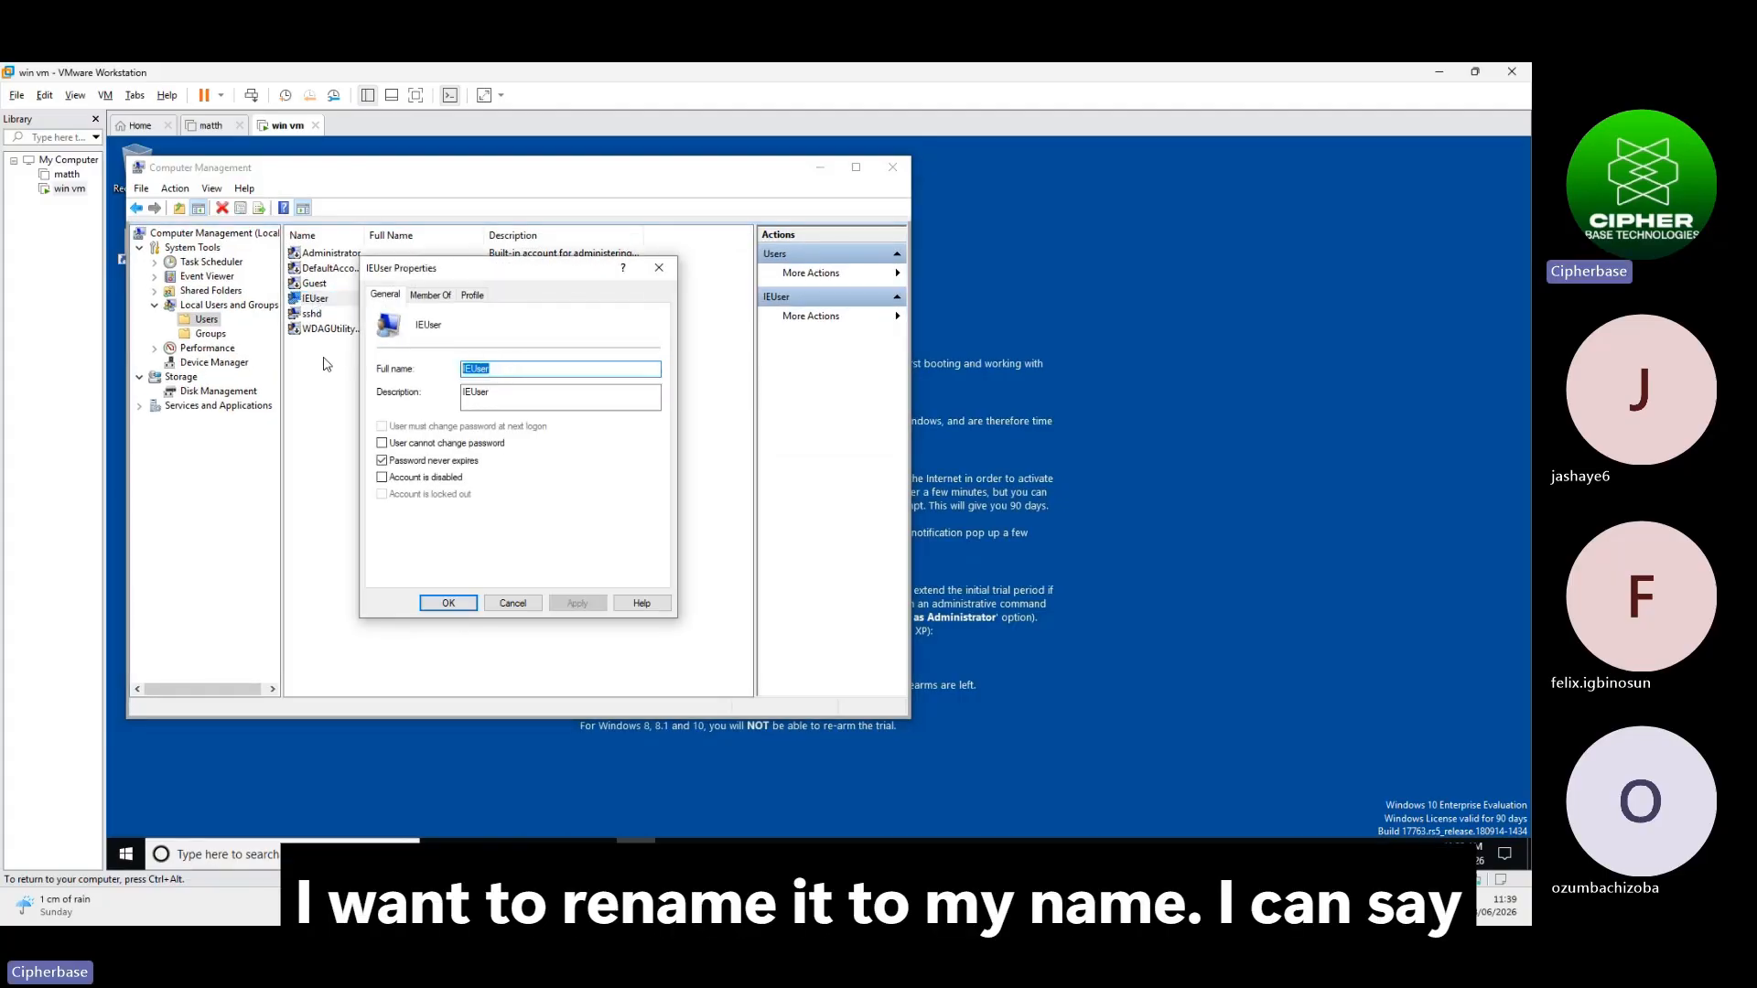
{"action": "type", "text": "math"}
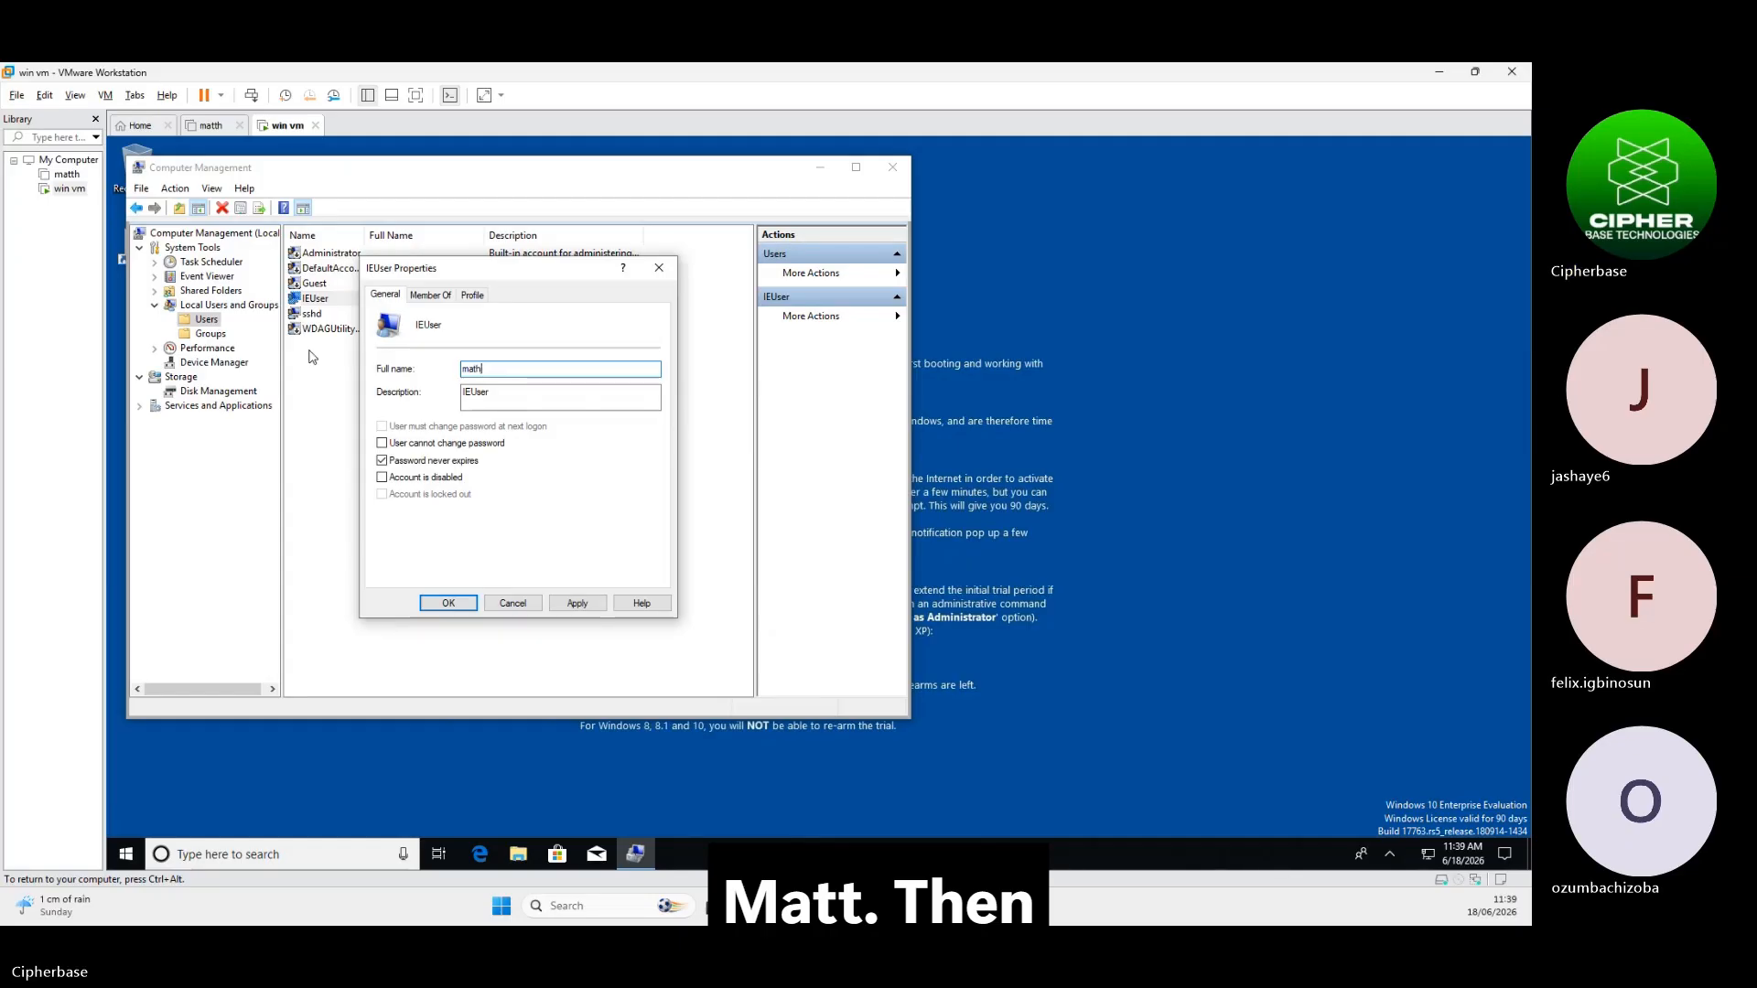
{"action": "key", "text": "Tab"}
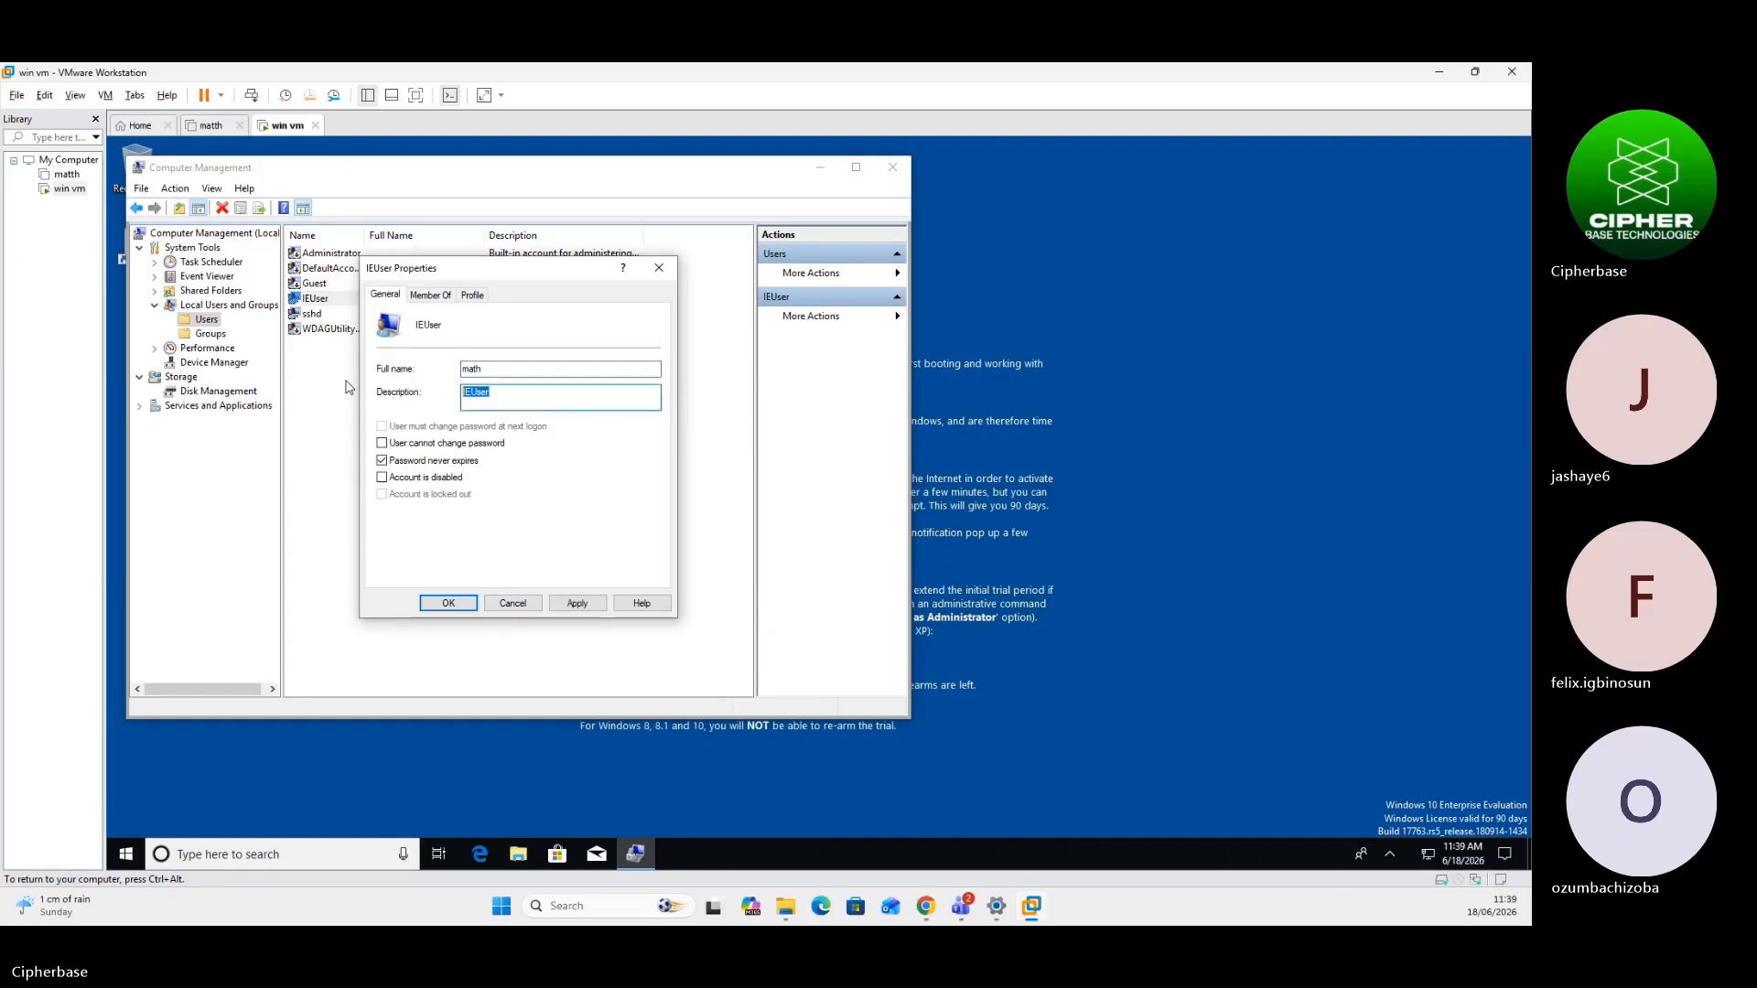
{"action": "type", "text": "math"}
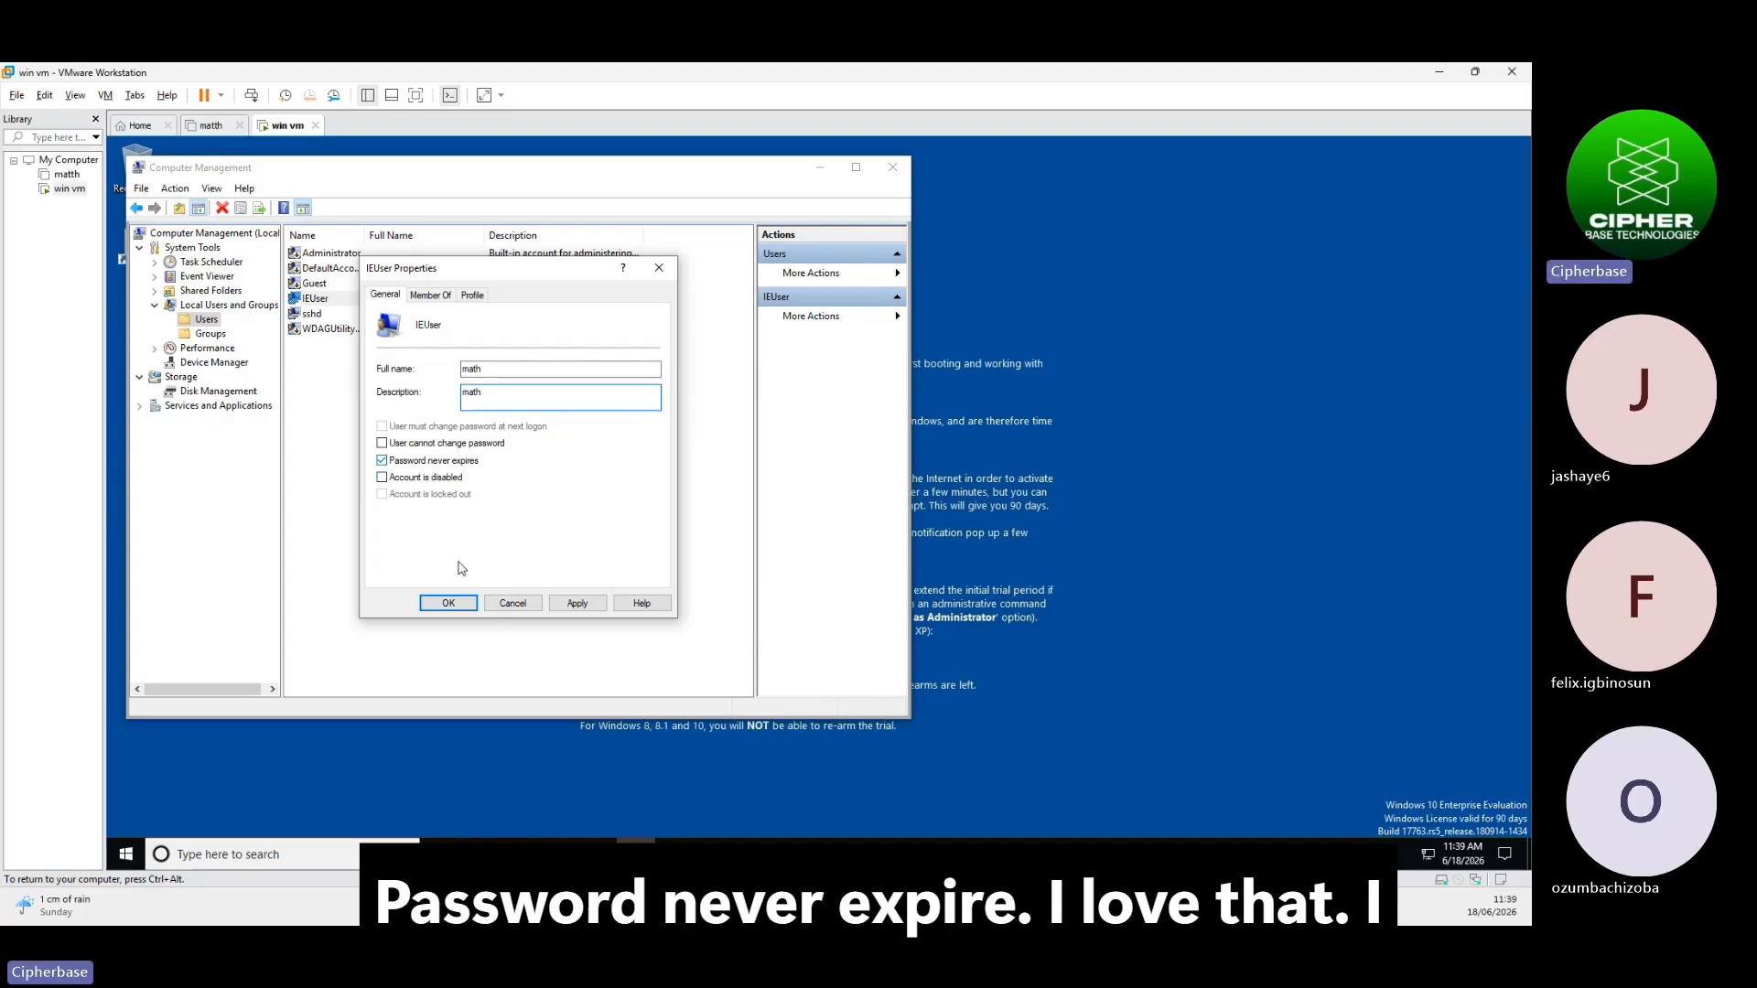
{"action": "left_click", "coordinate": [575, 603]}
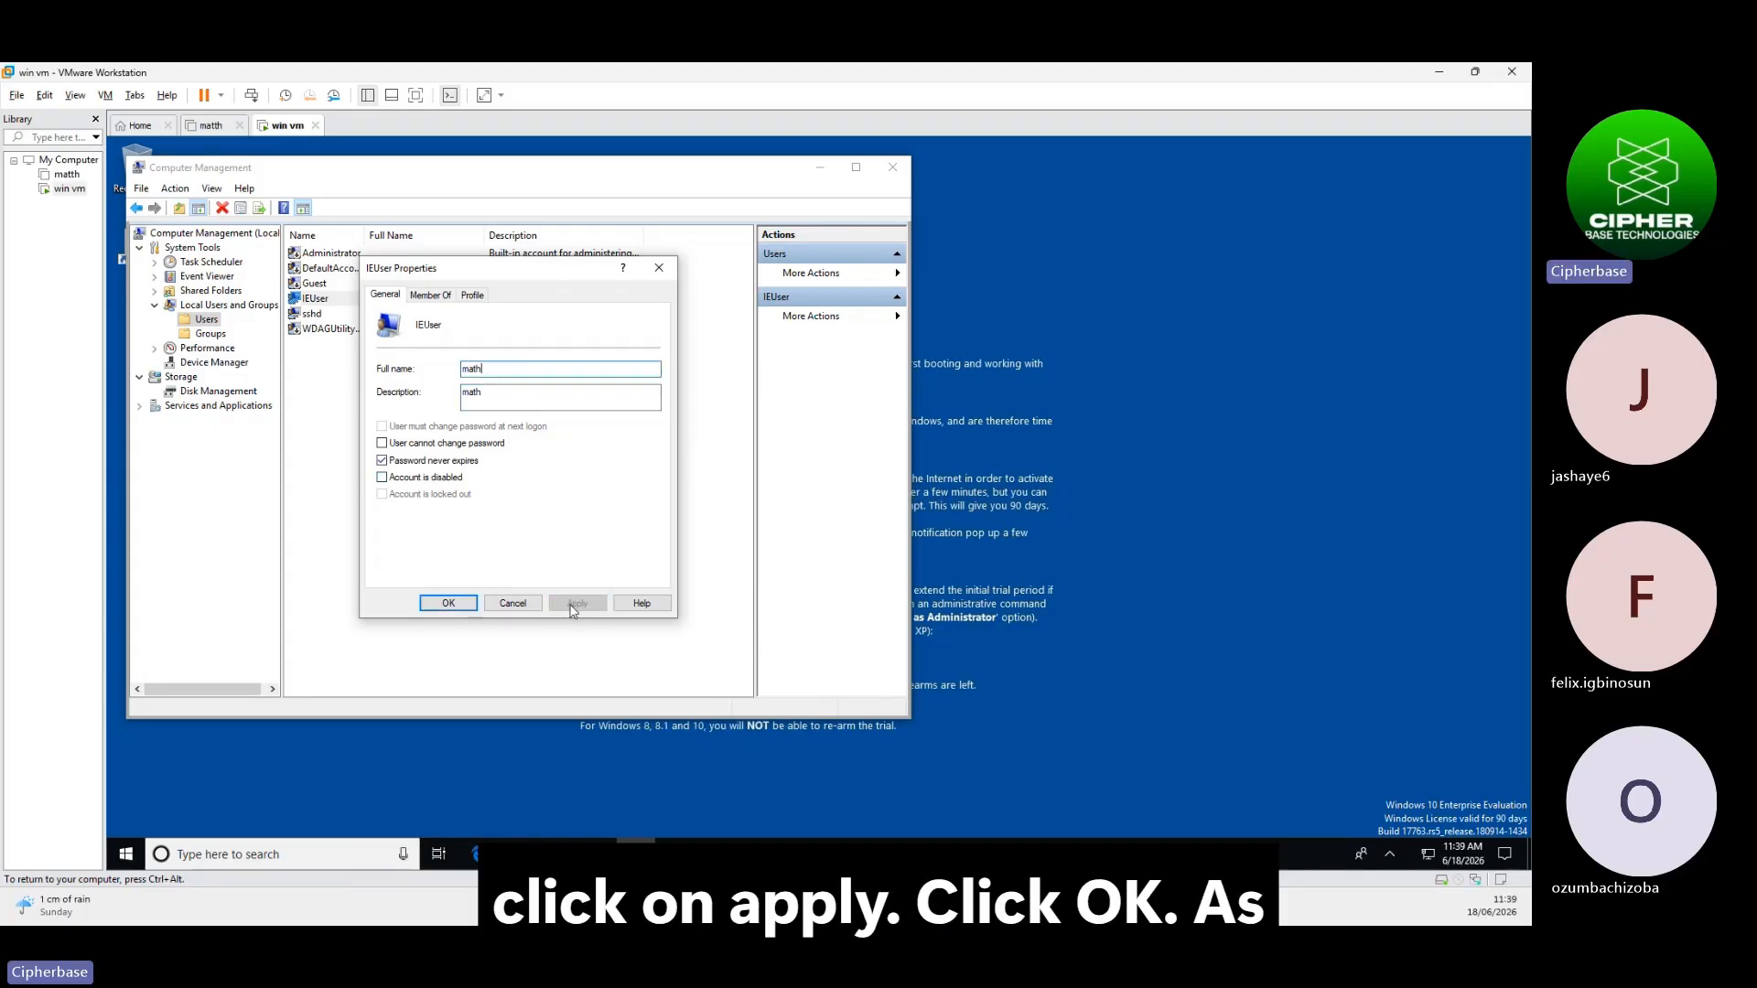
{"action": "left_click", "coordinate": [452, 603]}
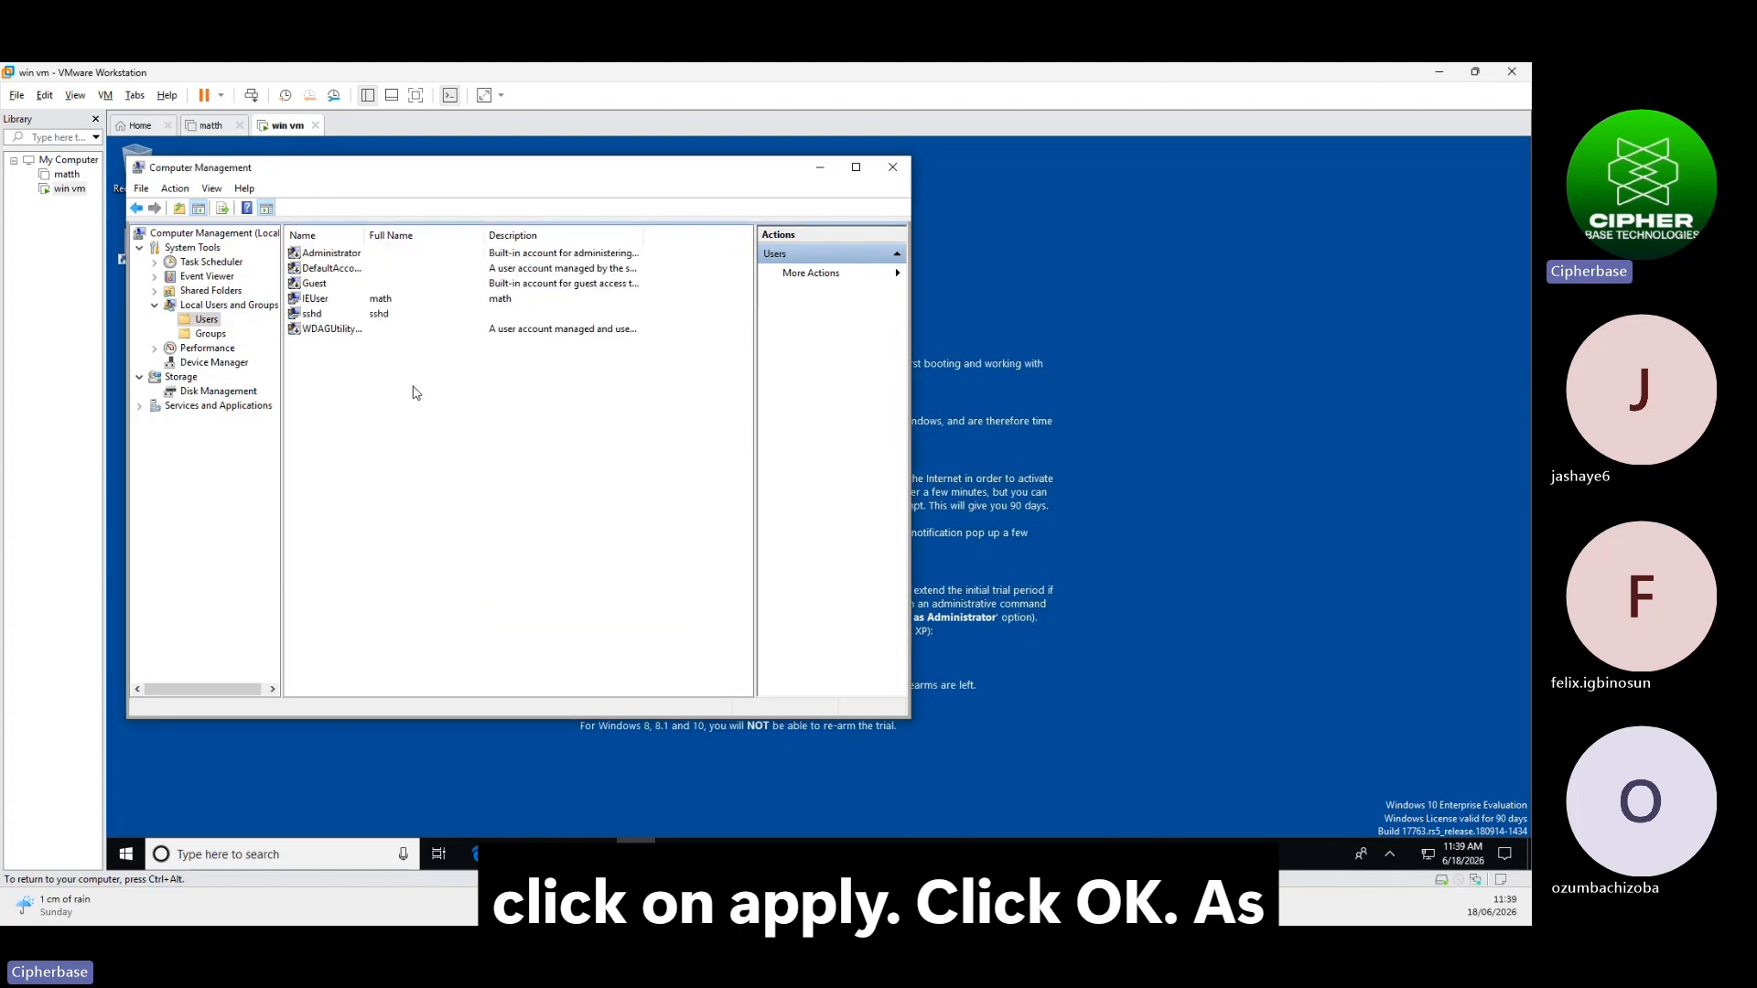
Rename the IEUser account to math
{"action": "double_click", "coordinate": [320, 300]}
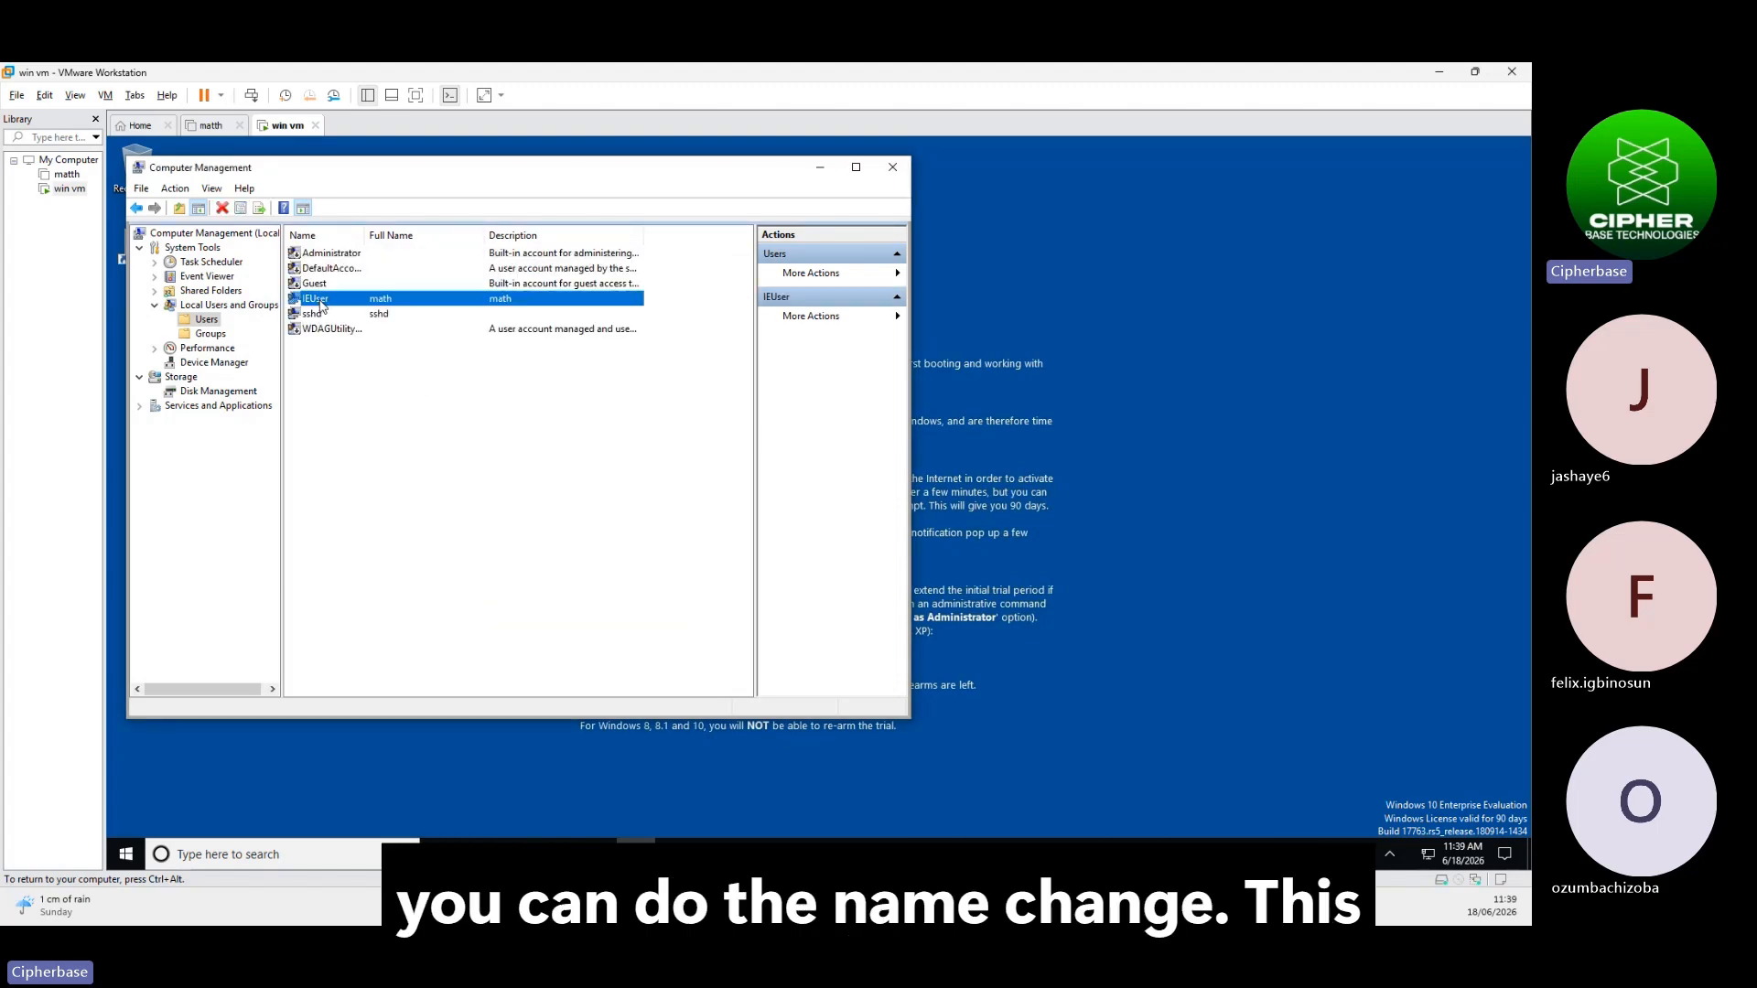
{"action": "left_click", "coordinate": [320, 300]}
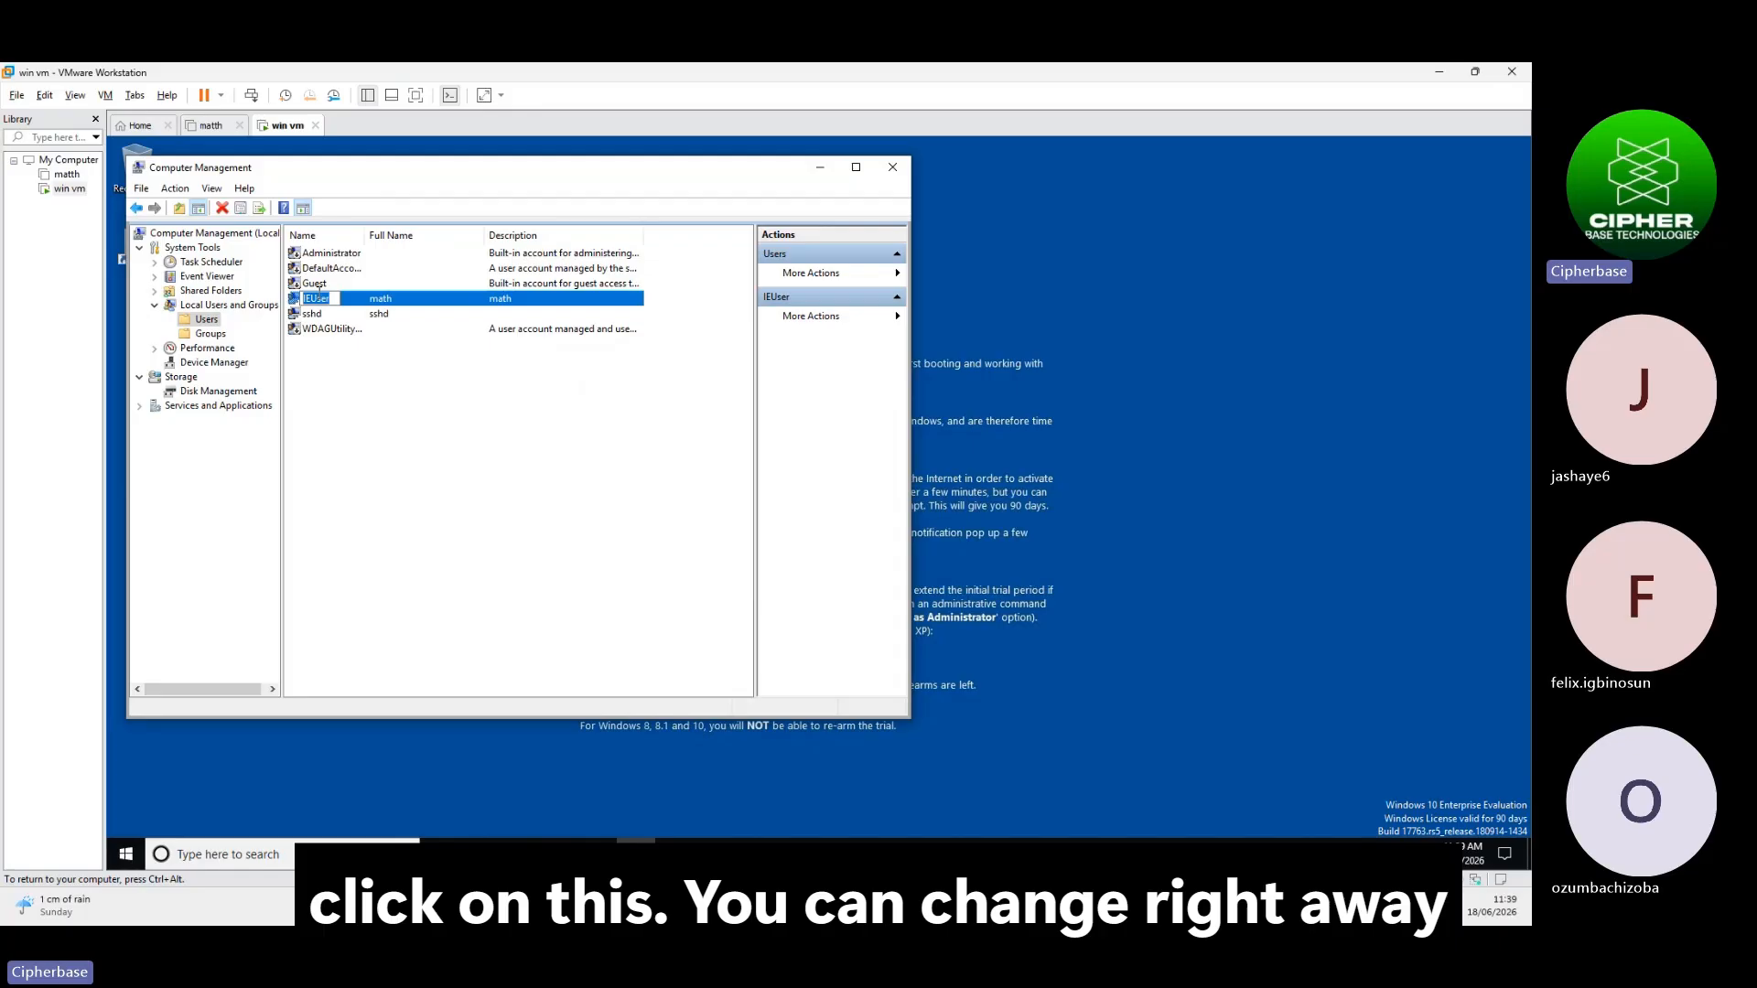
{"action": "key", "text": "BackSpace"}
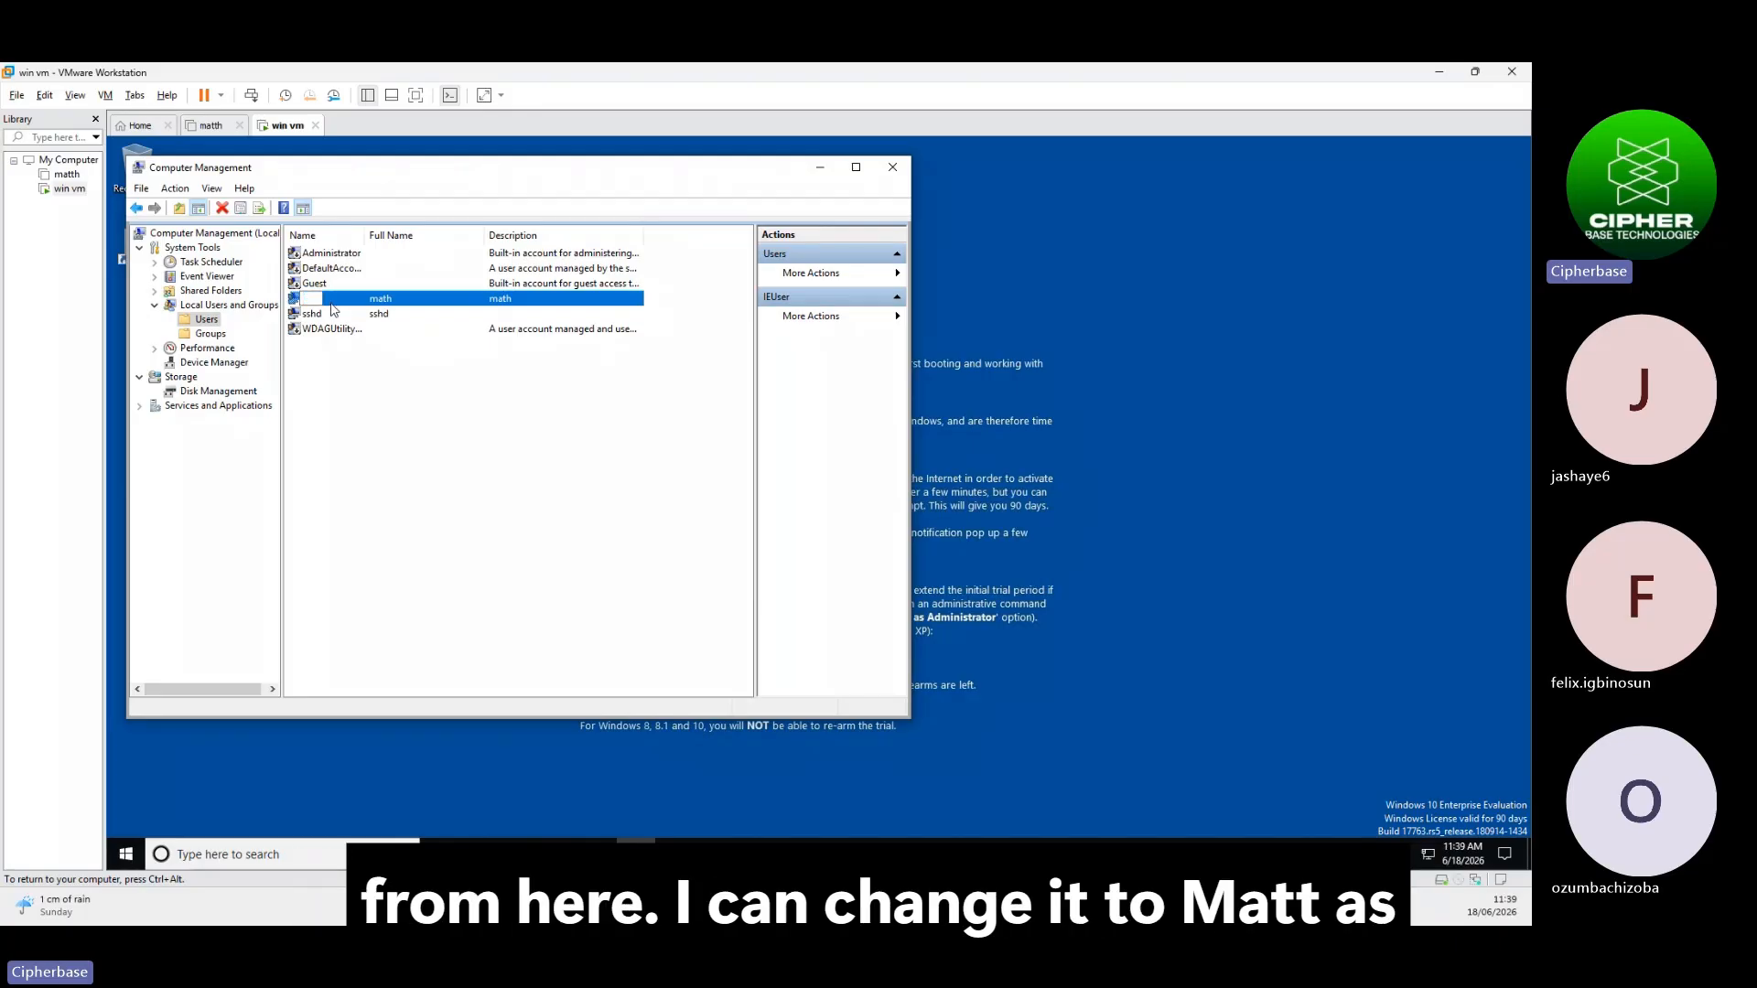
{"action": "type", "text": "mat"}
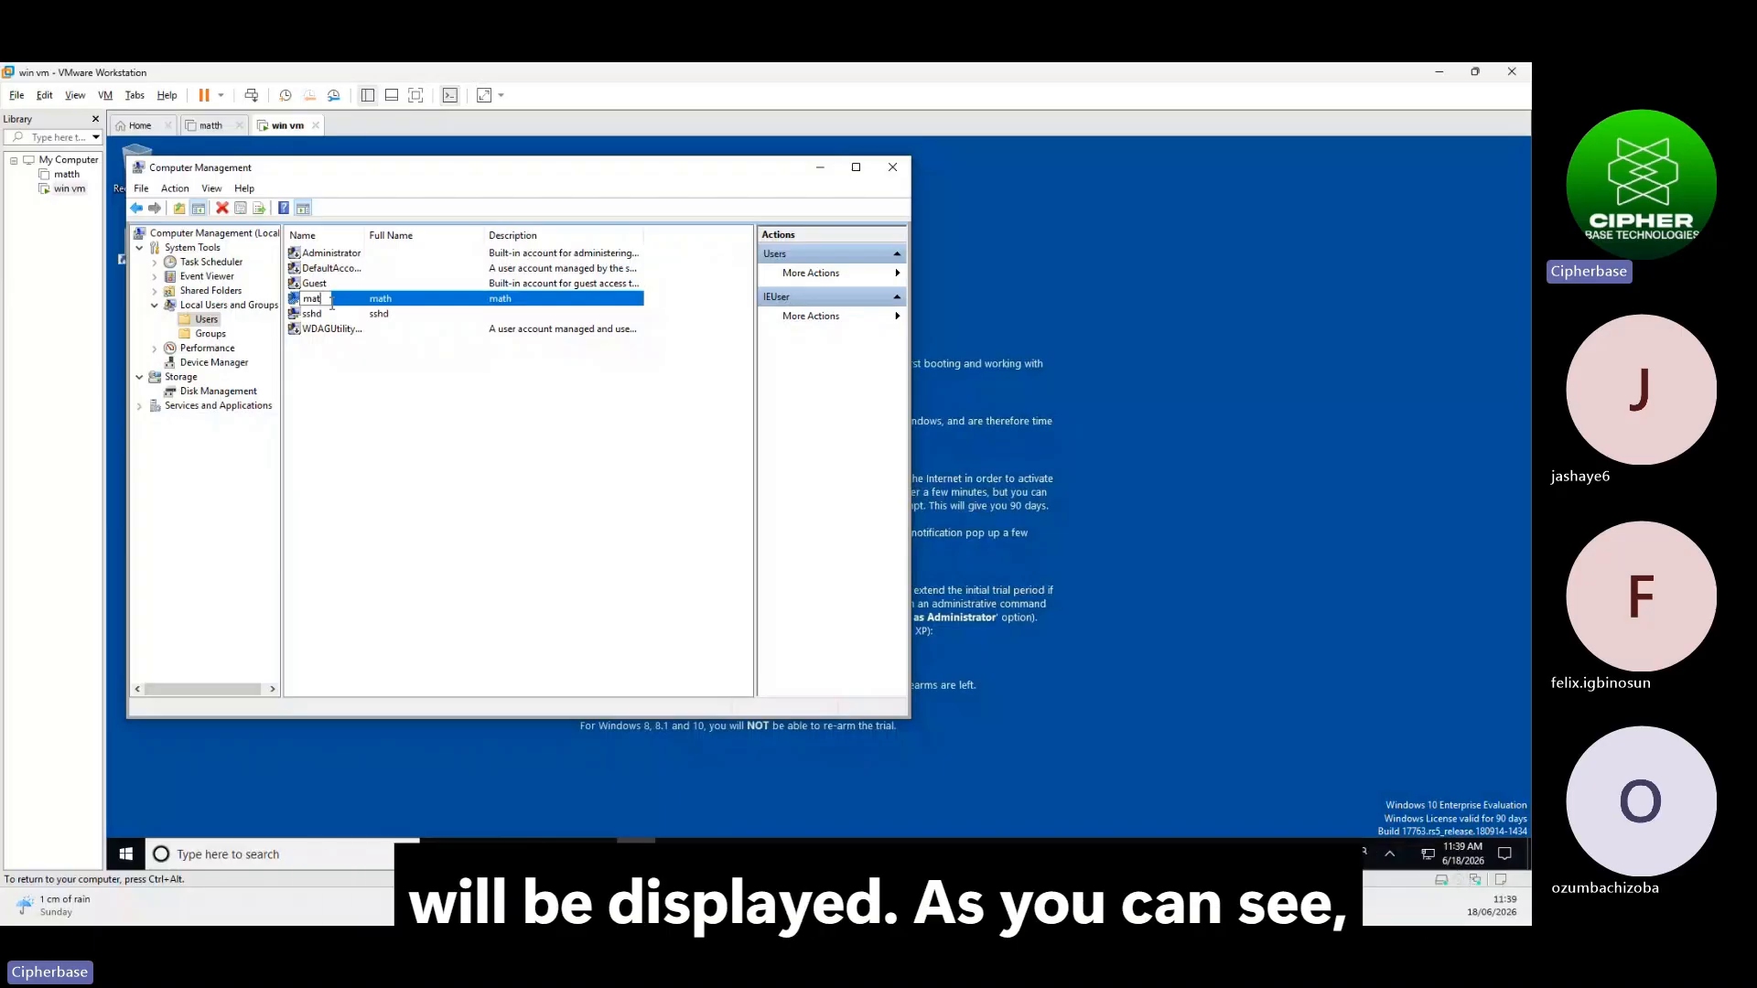
{"action": "type", "text": "th"}
{"action": "key", "text": "Return"}
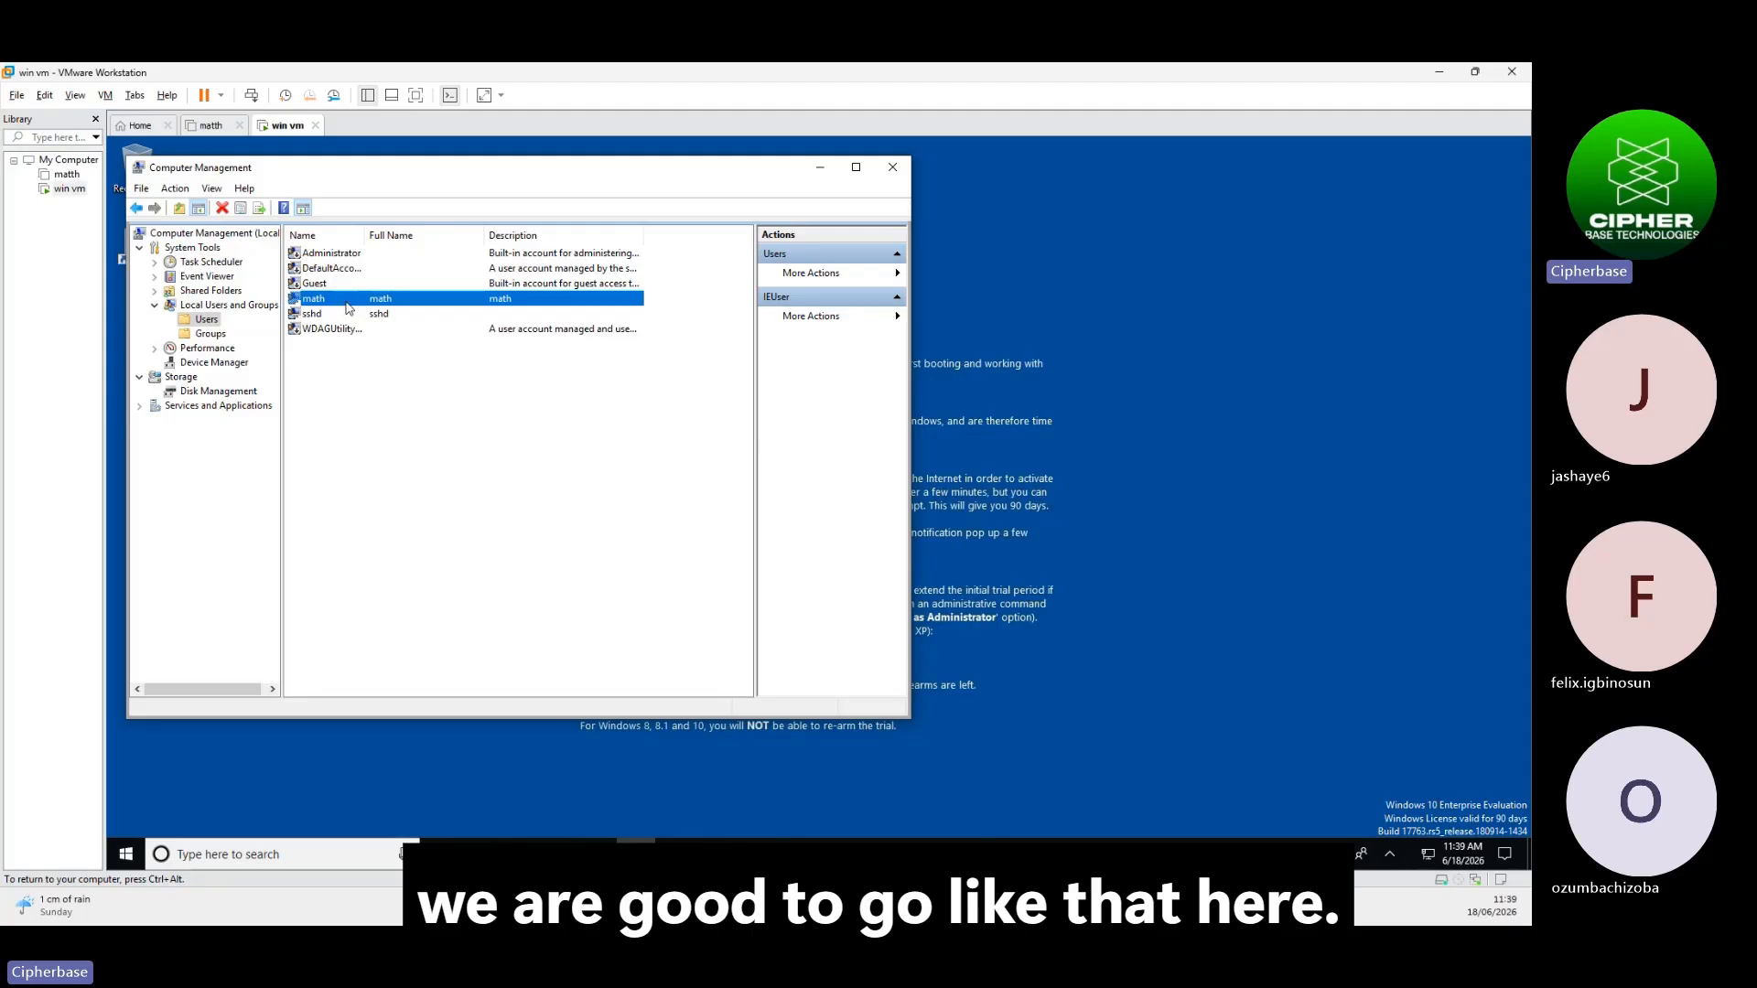
{"action": "left_click", "coordinate": [404, 395]}
Create local user legend, full name math, with no forced password change and password never expiring
{"action": "right_click", "coordinate": [407, 392]}
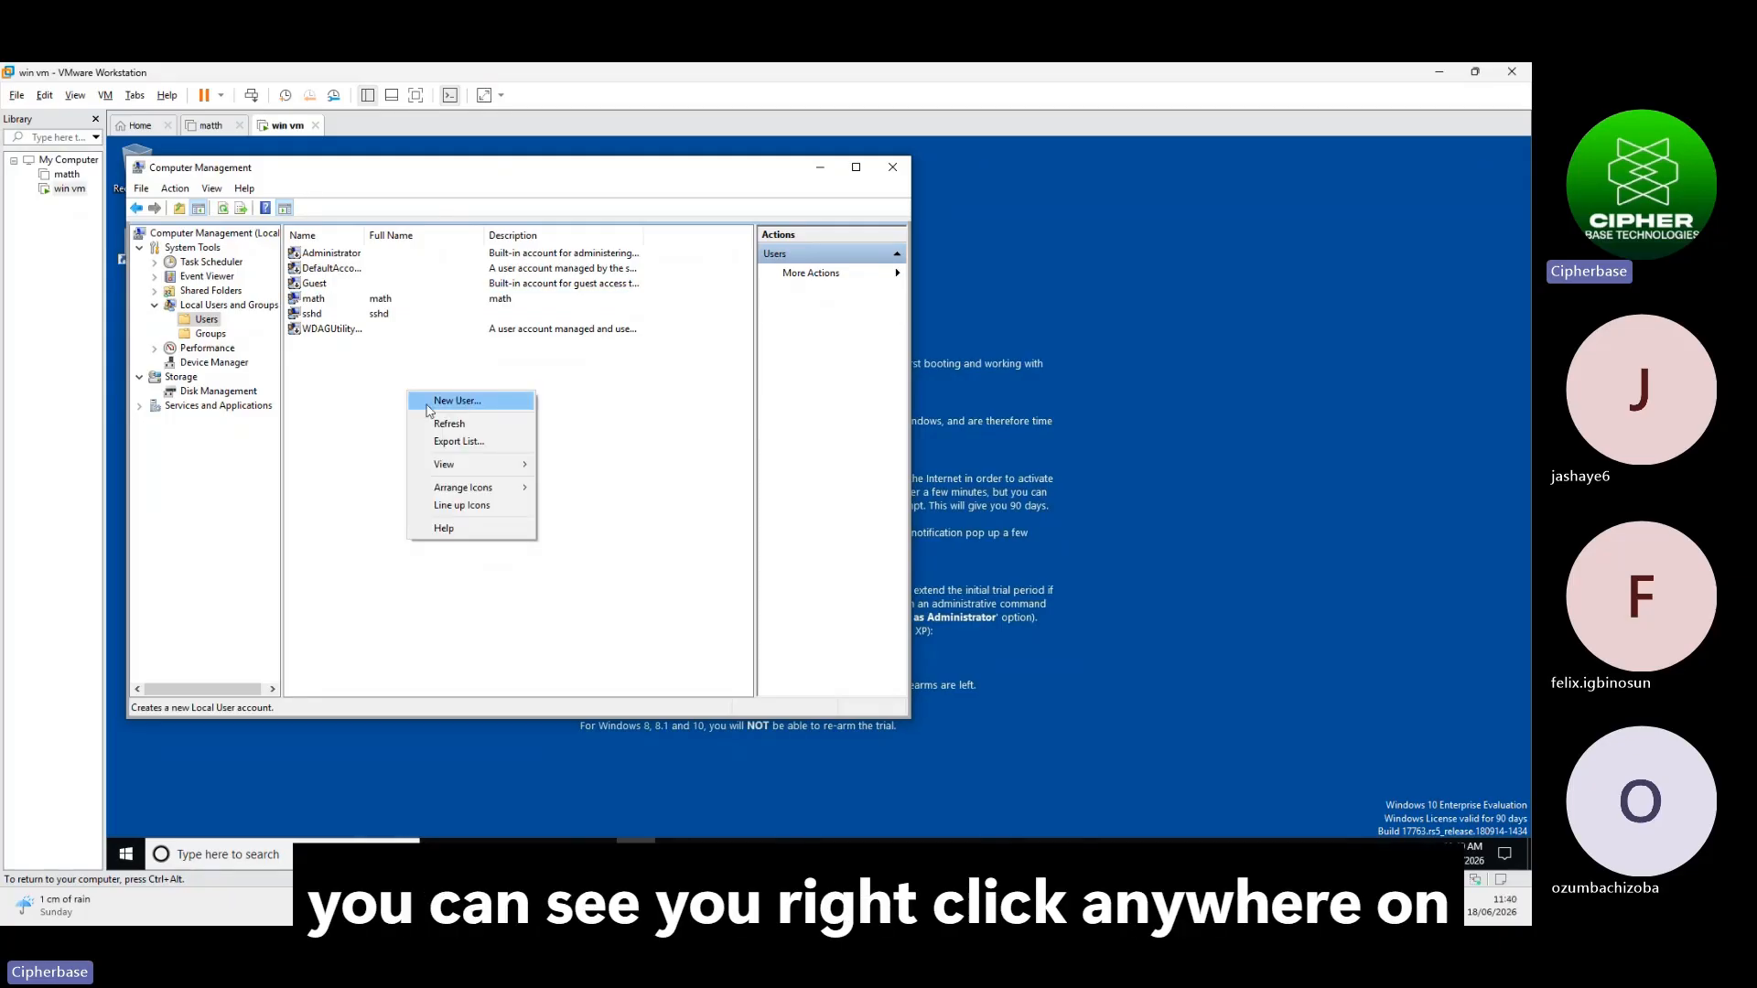
{"action": "right_click", "coordinate": [374, 379]}
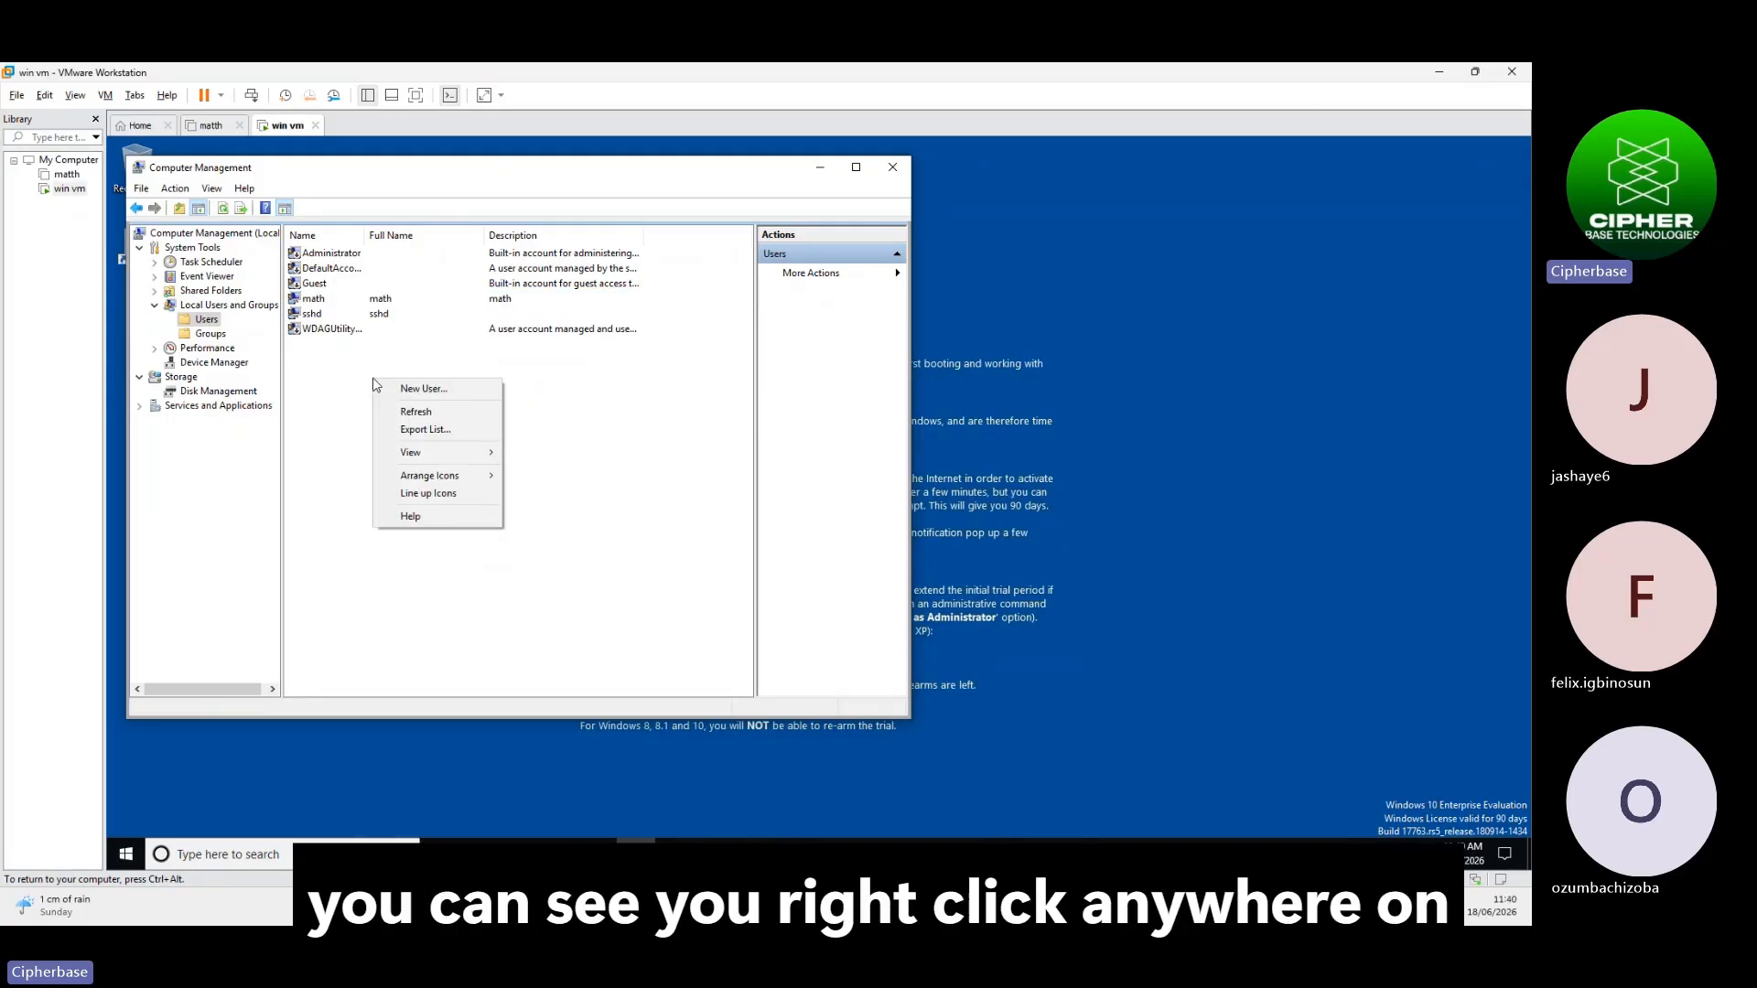
{"action": "left_click", "coordinate": [441, 391]}
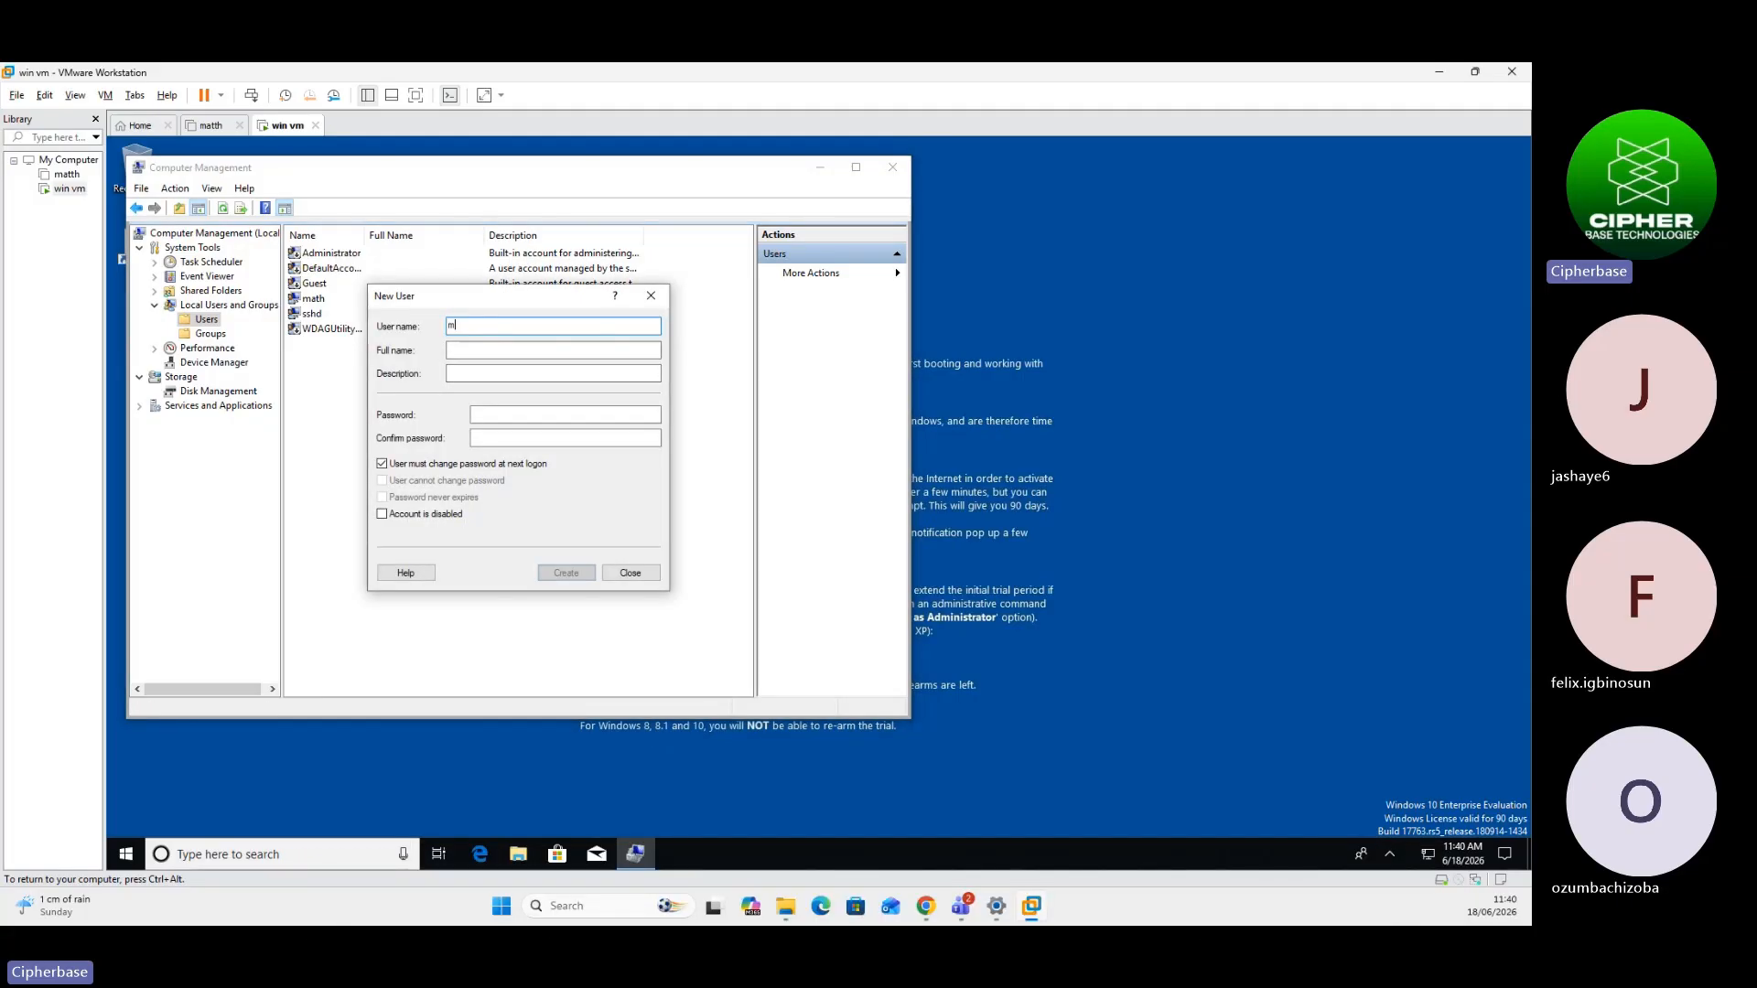
{"action": "type", "text": "legend"}
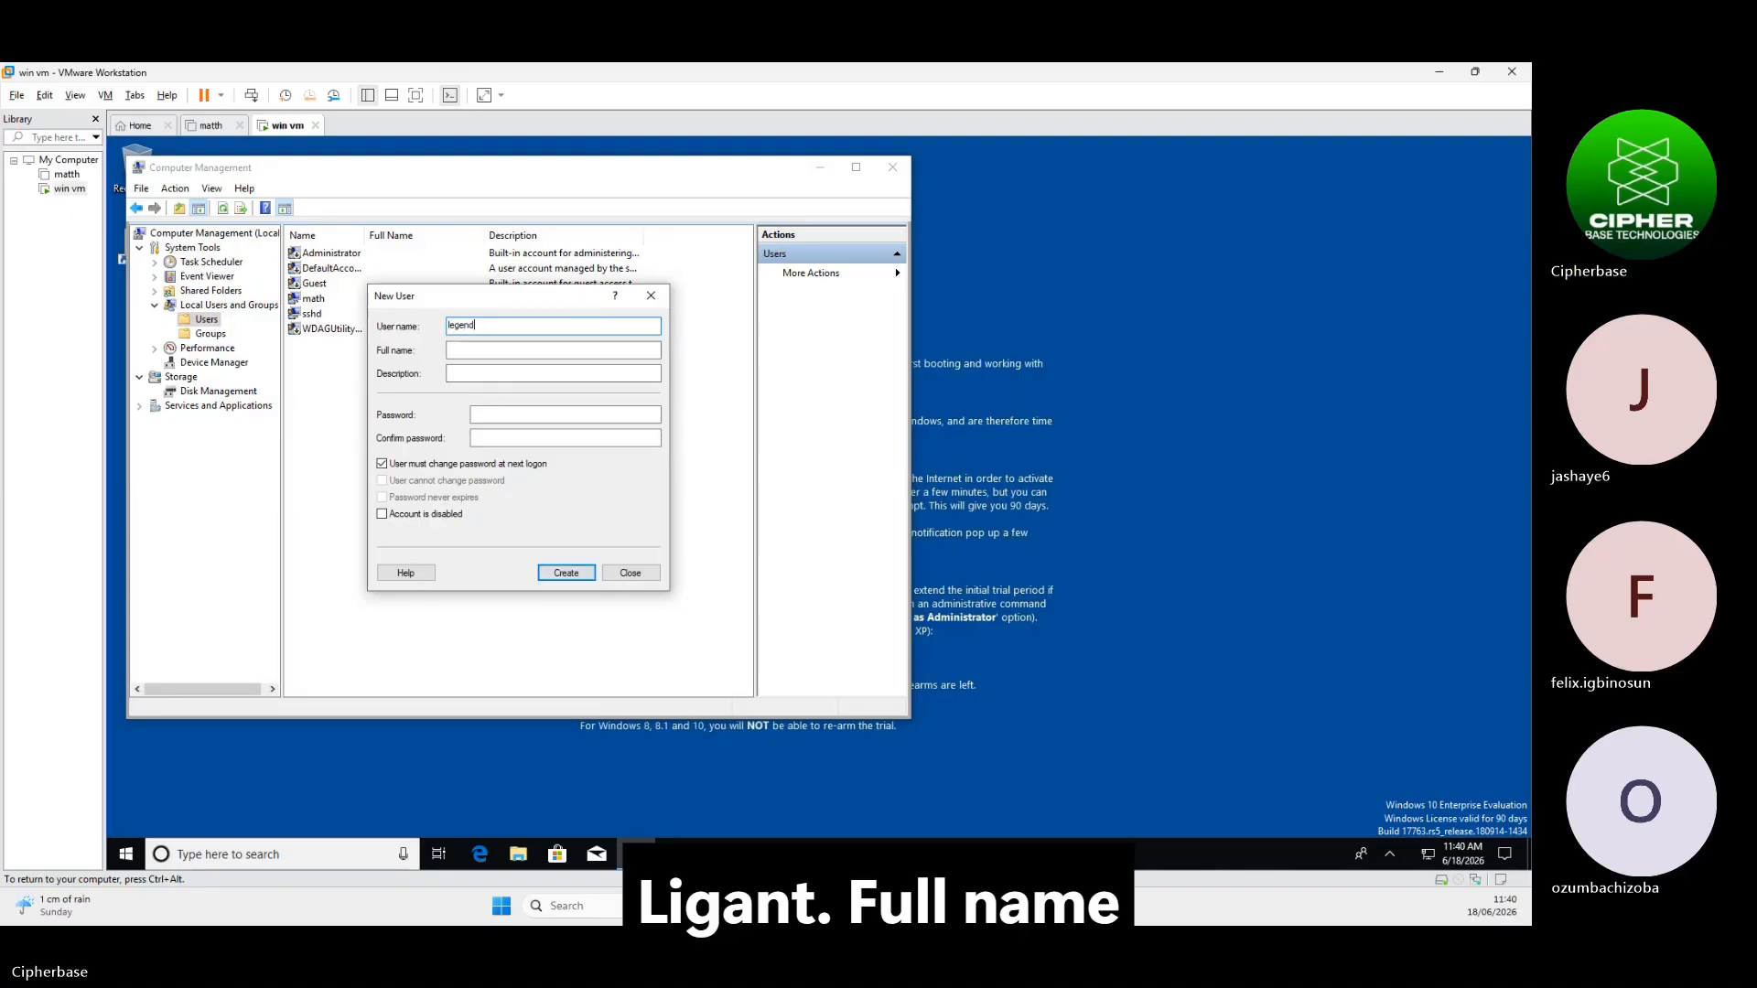
{"action": "left_click", "coordinate": [501, 353]}
{"action": "type", "text": "math"}
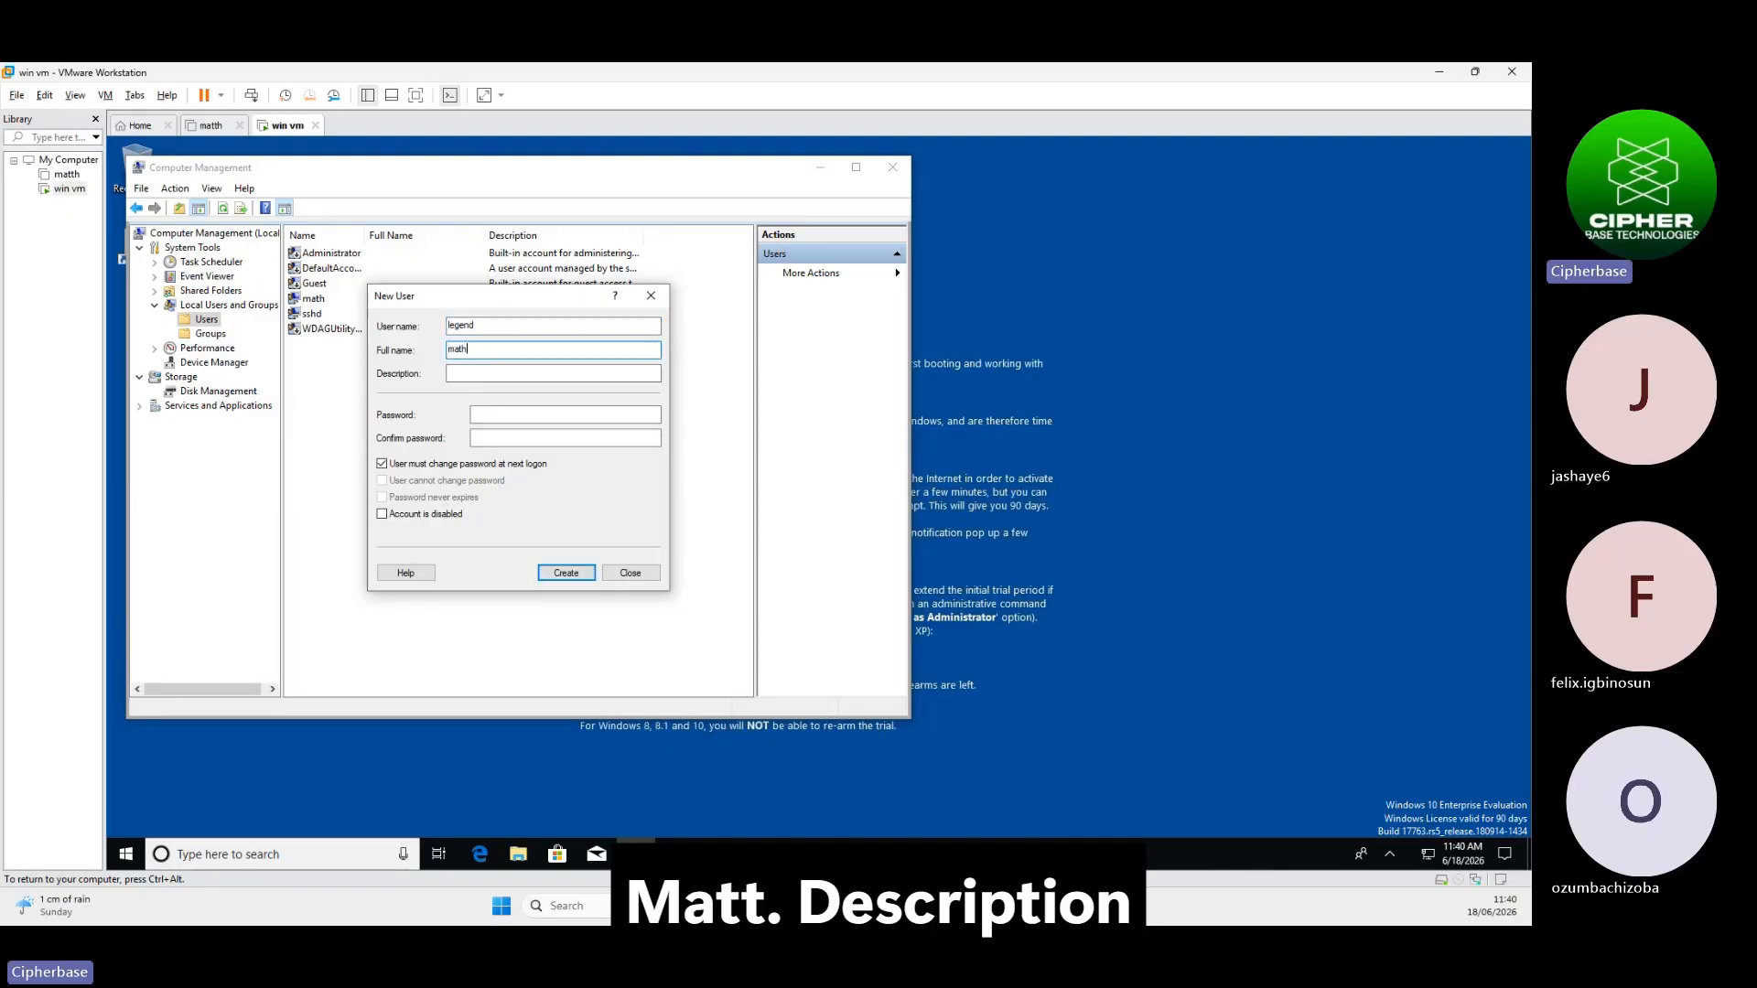
{"action": "left_click", "coordinate": [496, 368]}
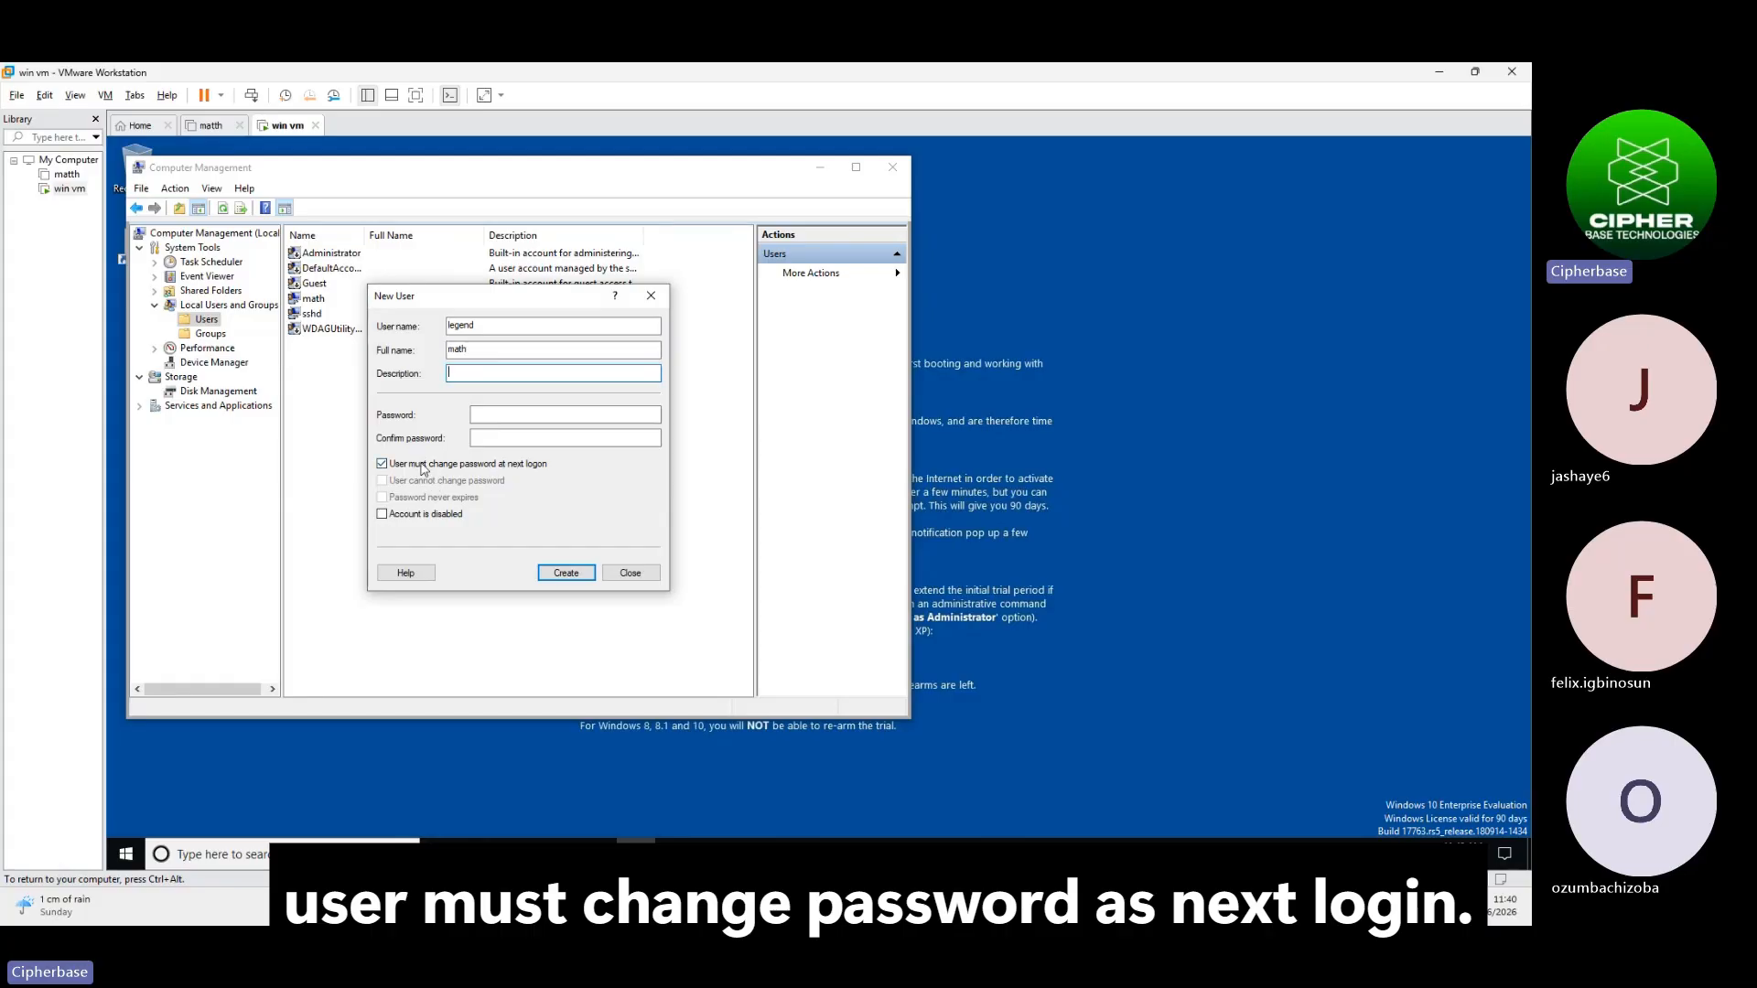
{"action": "left_click", "coordinate": [423, 464]}
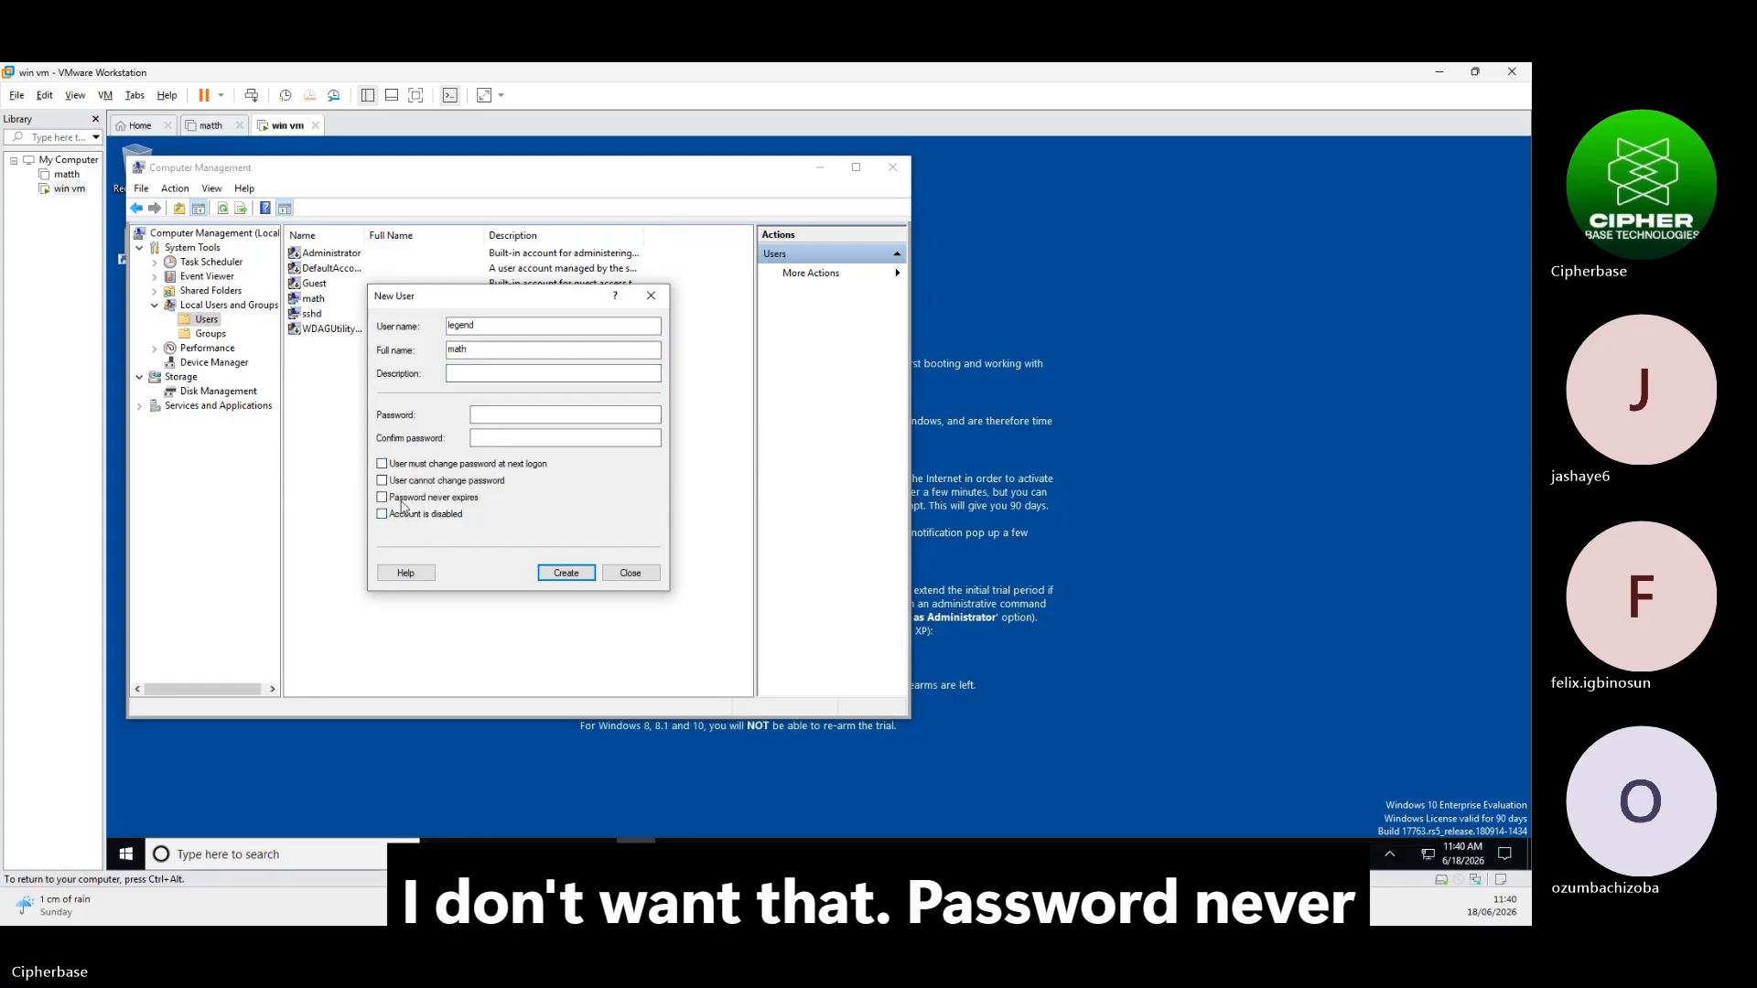
{"action": "left_click", "coordinate": [402, 499]}
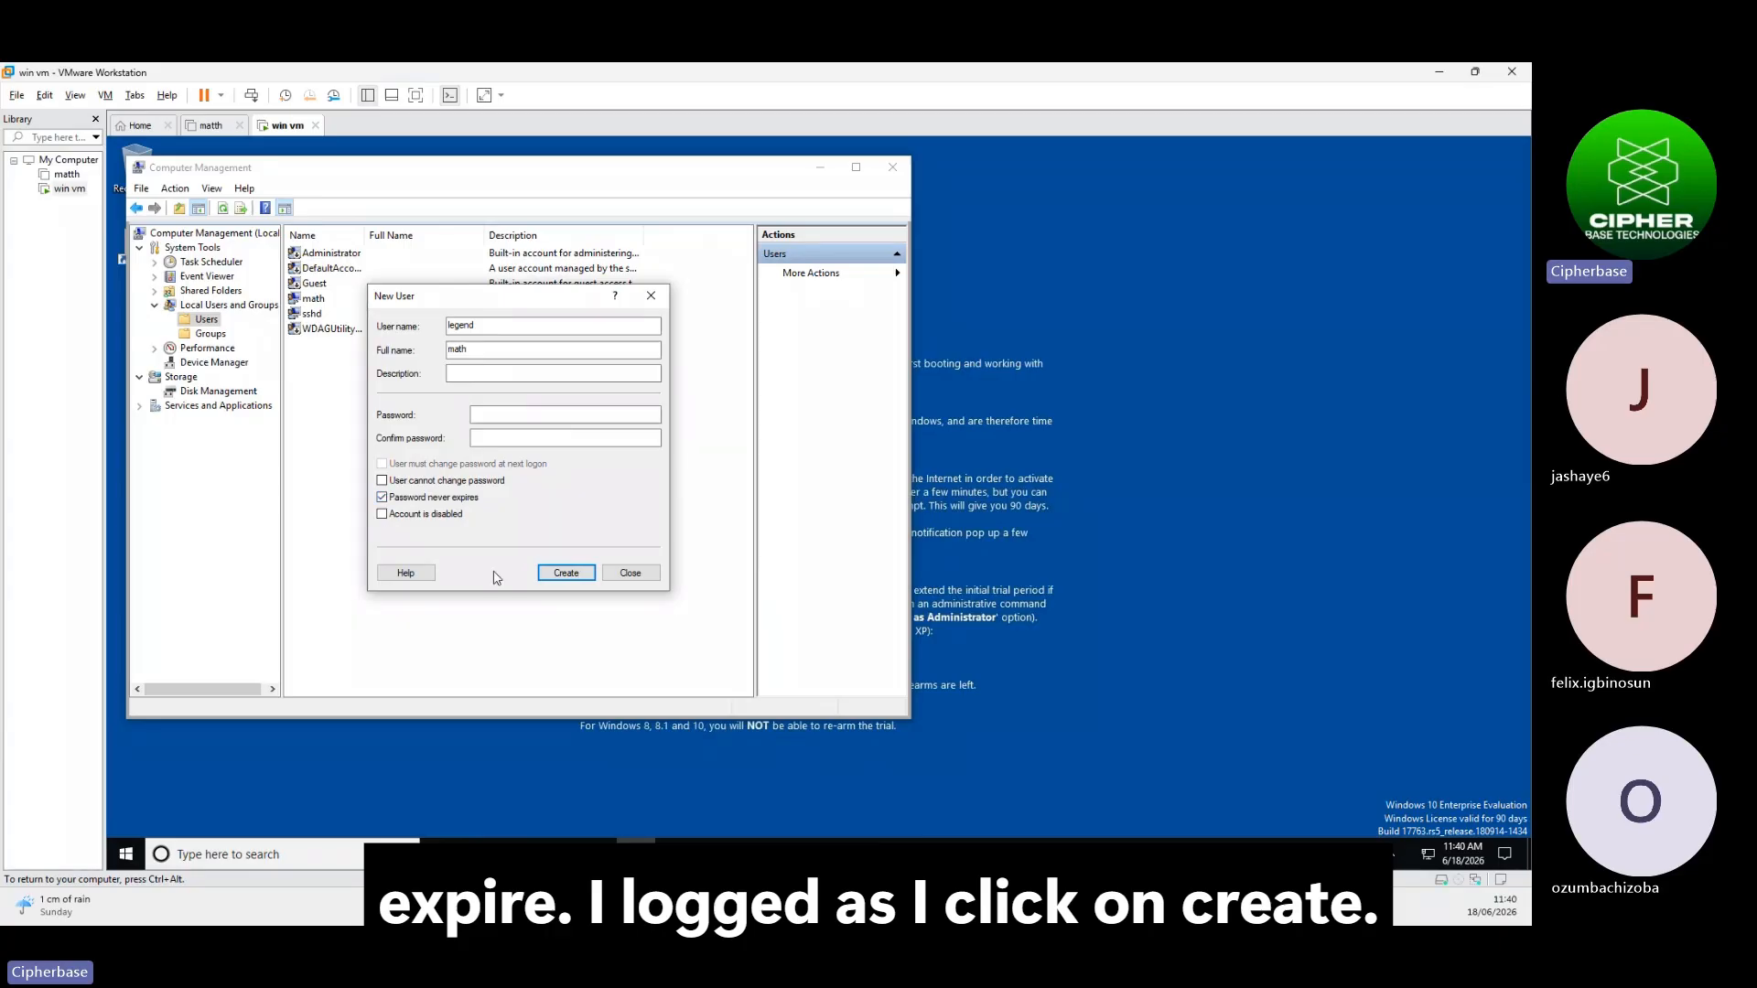
{"action": "left_click", "coordinate": [567, 574]}
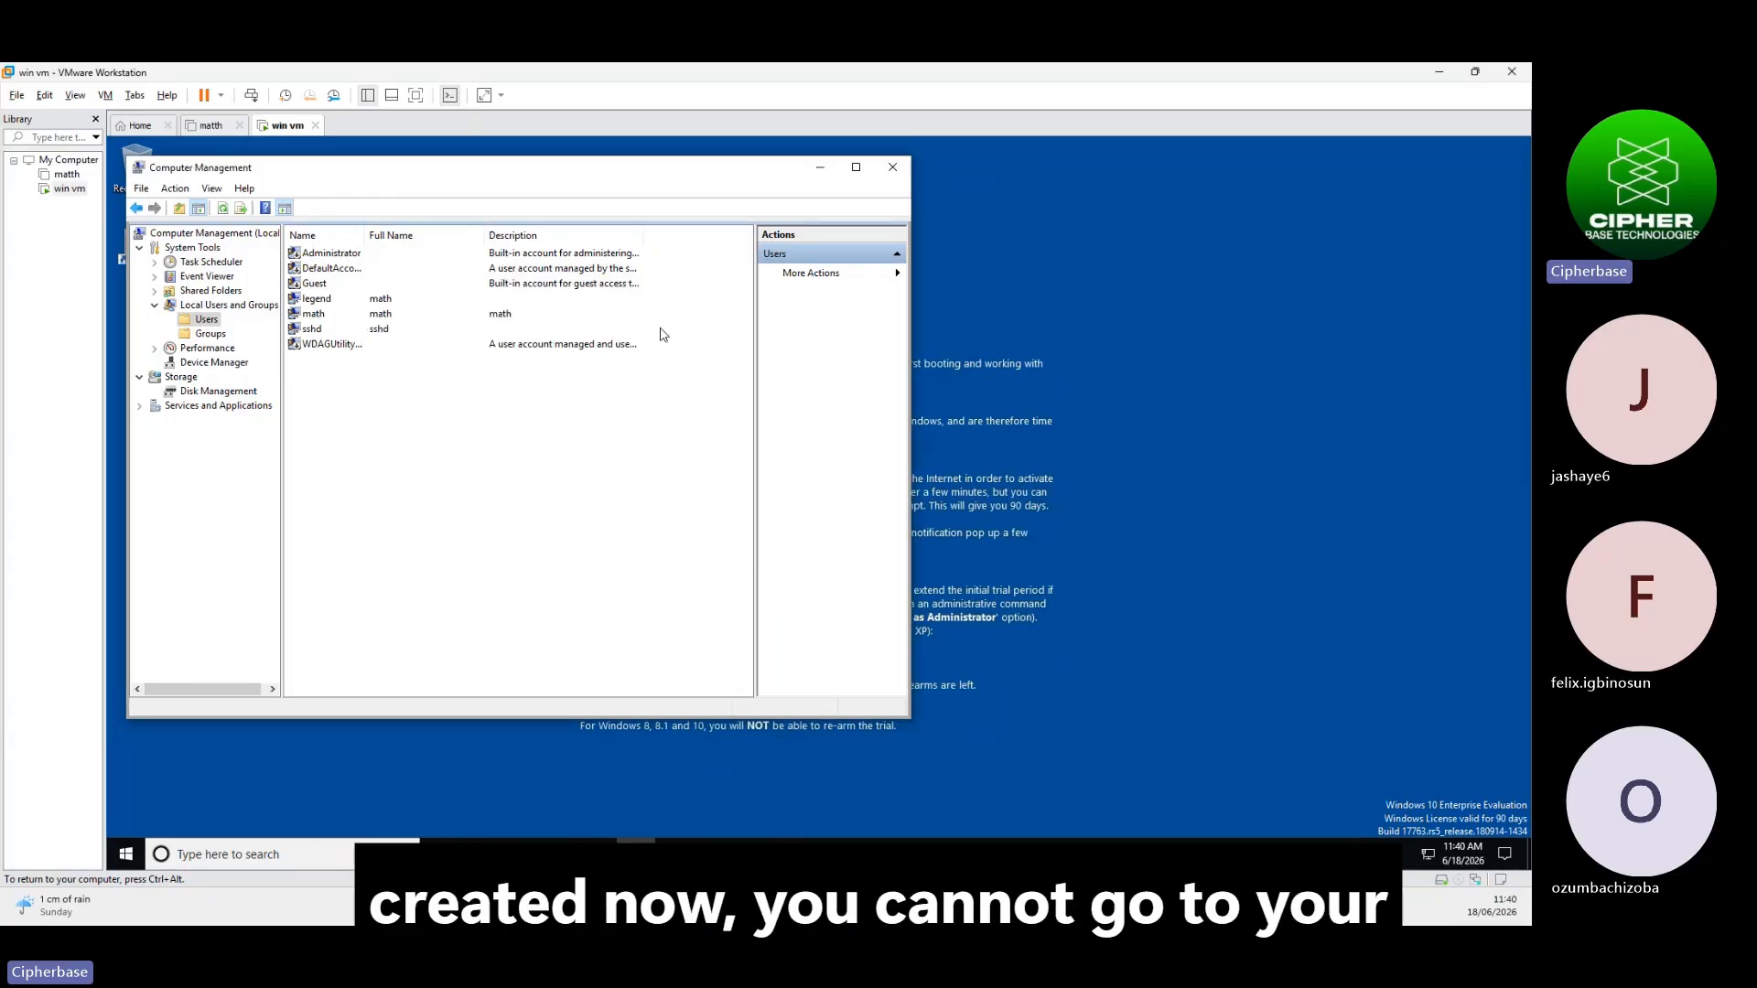
{"action": "left_click", "coordinate": [903, 166]}
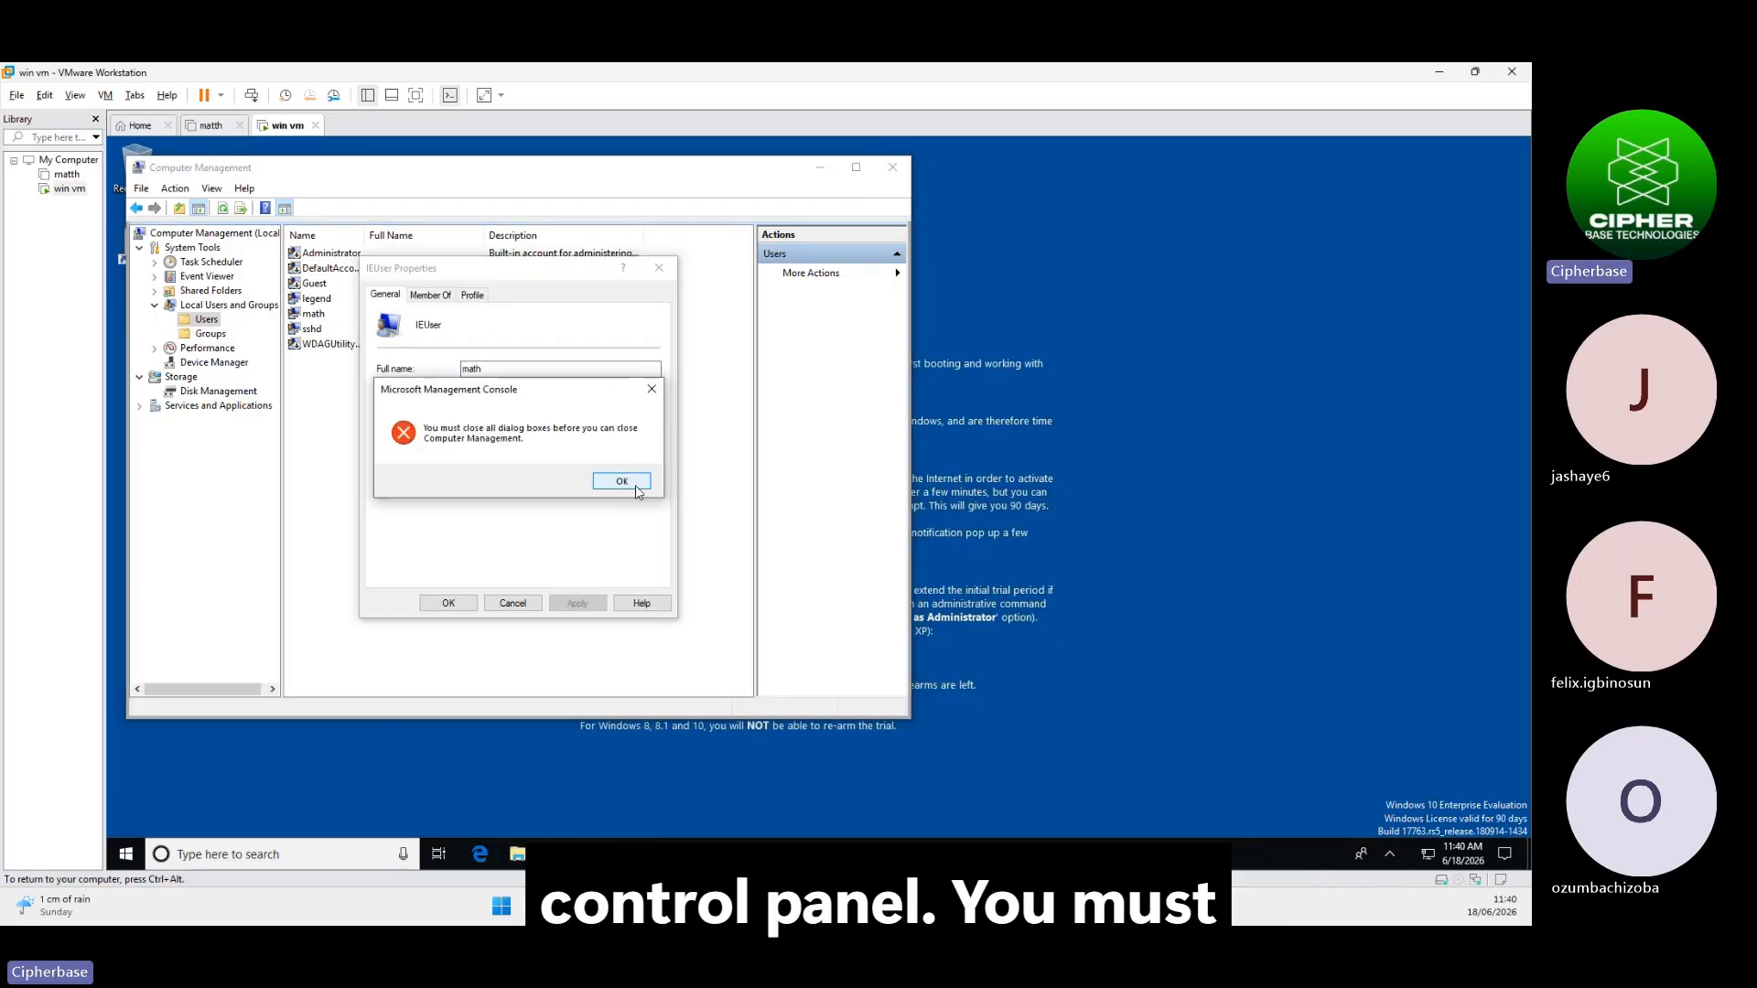
Dismiss the MMC close warning and sign in as the new math account on the login screen
{"action": "left_click", "coordinate": [635, 486]}
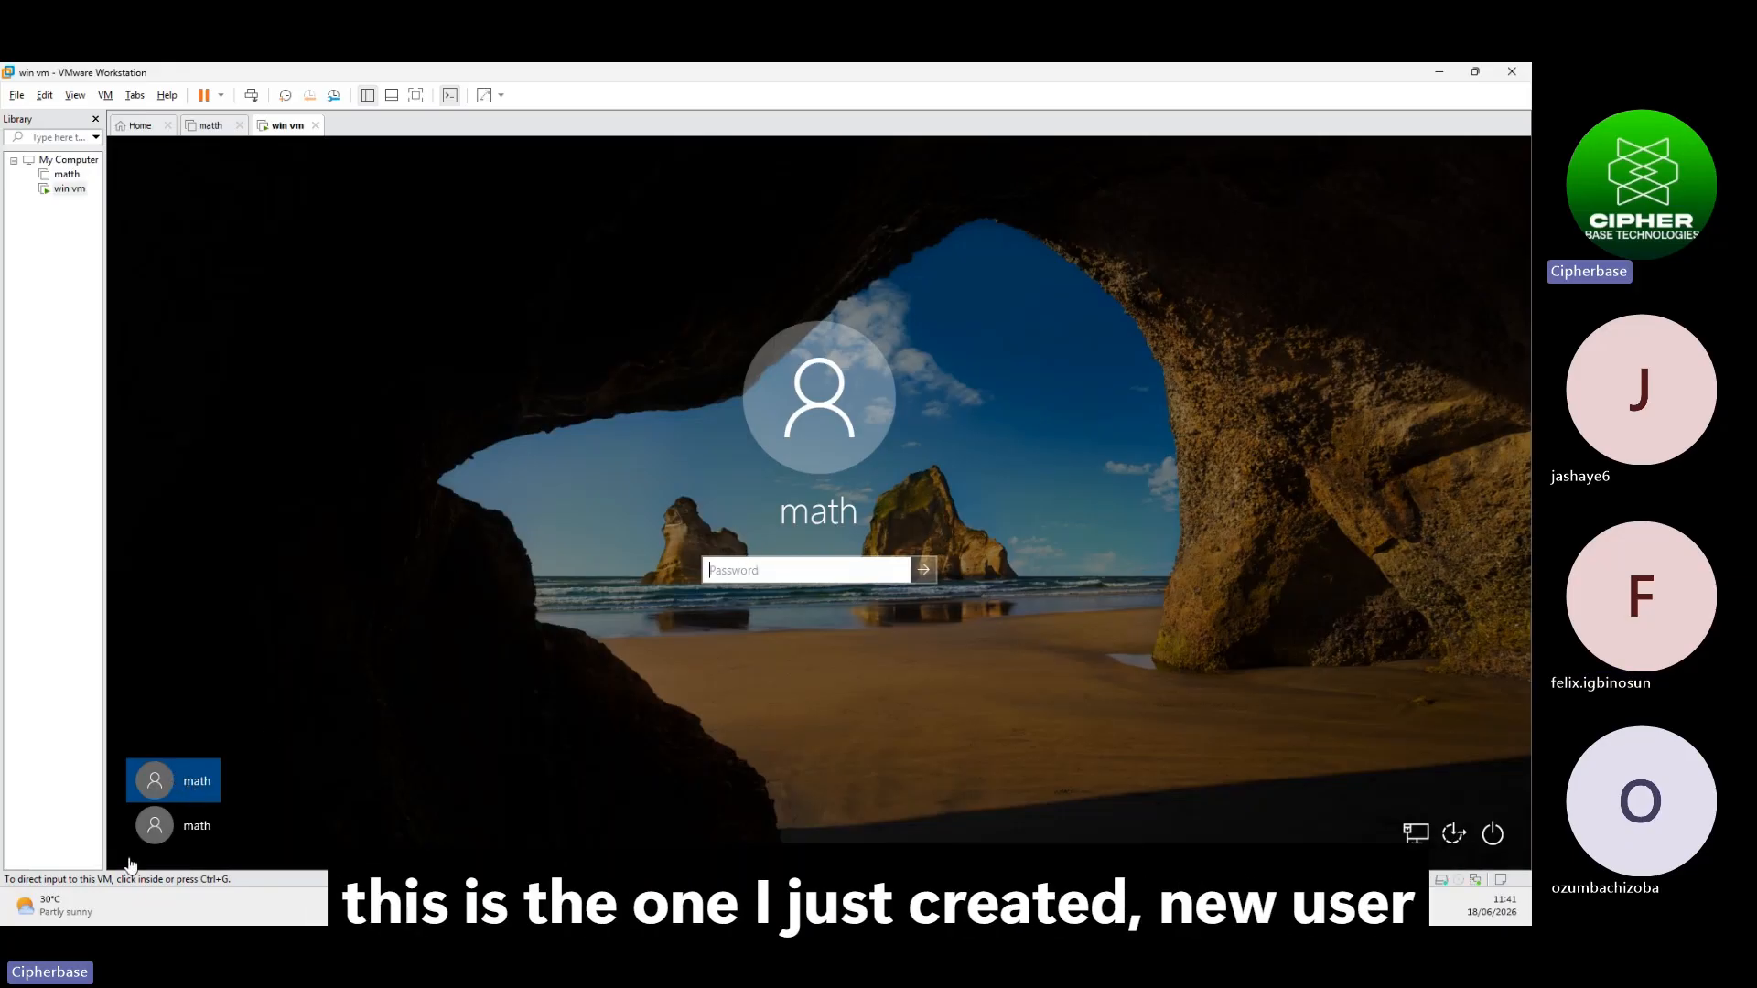
{"action": "left_click", "coordinate": [182, 829]}
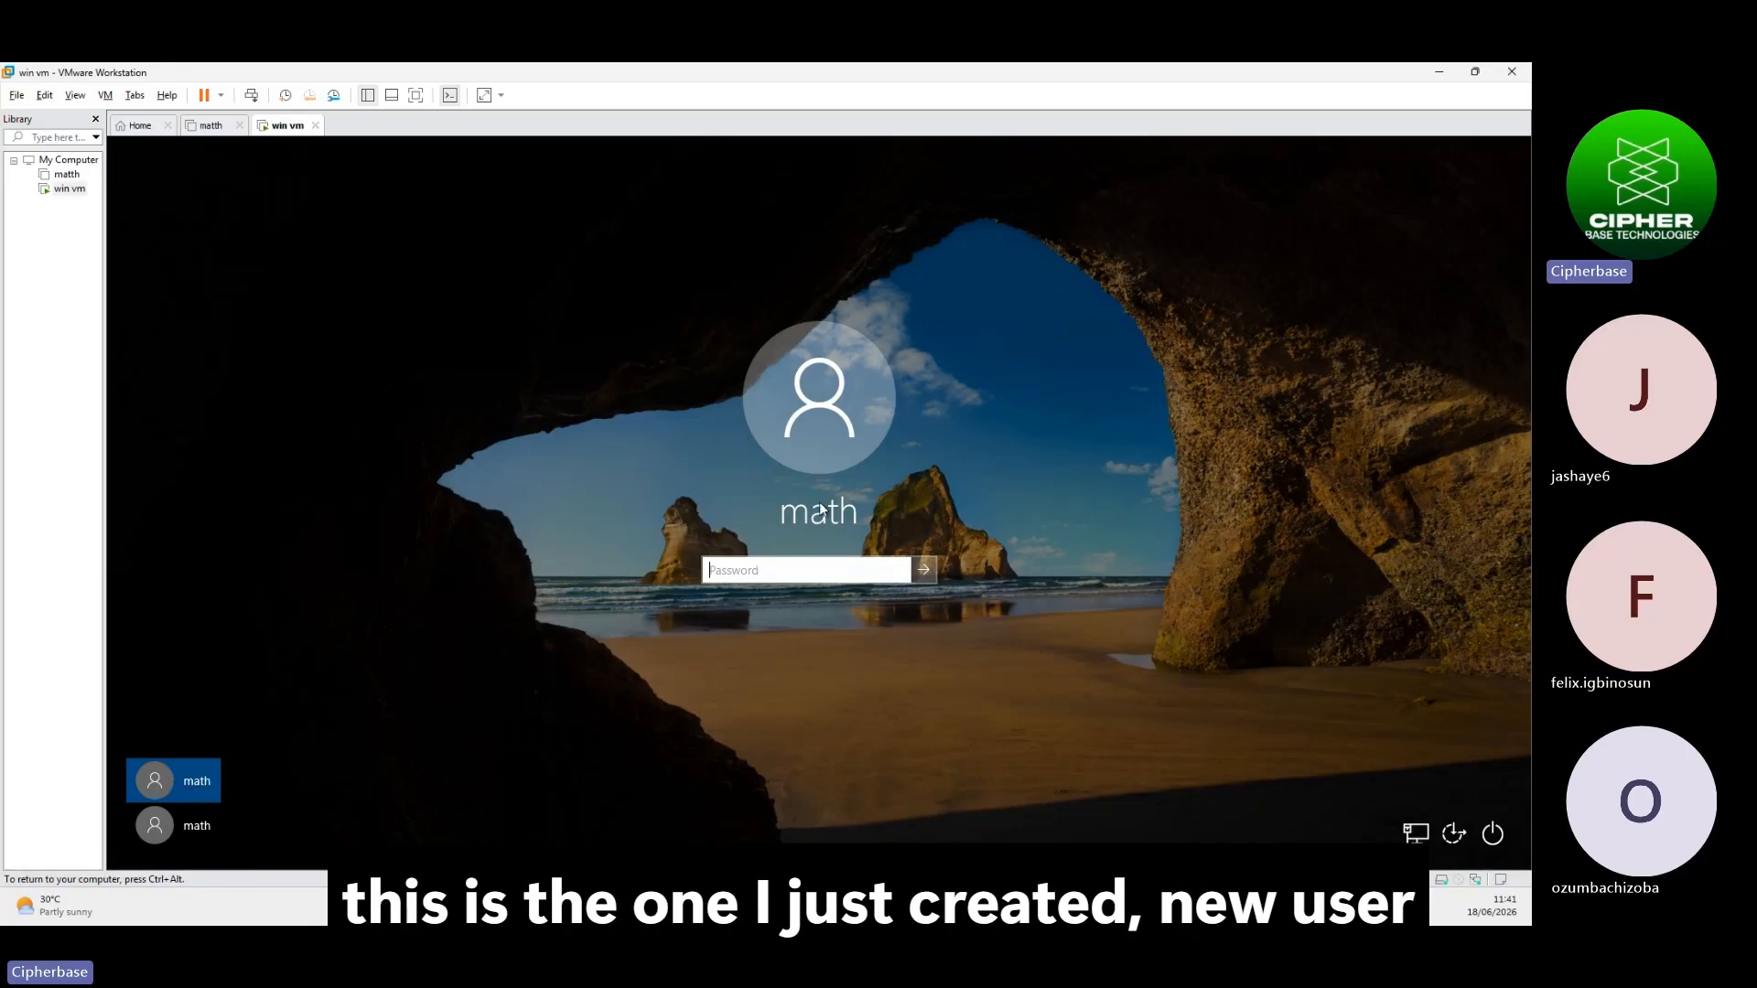
{"action": "left_click", "coordinate": [205, 824]}
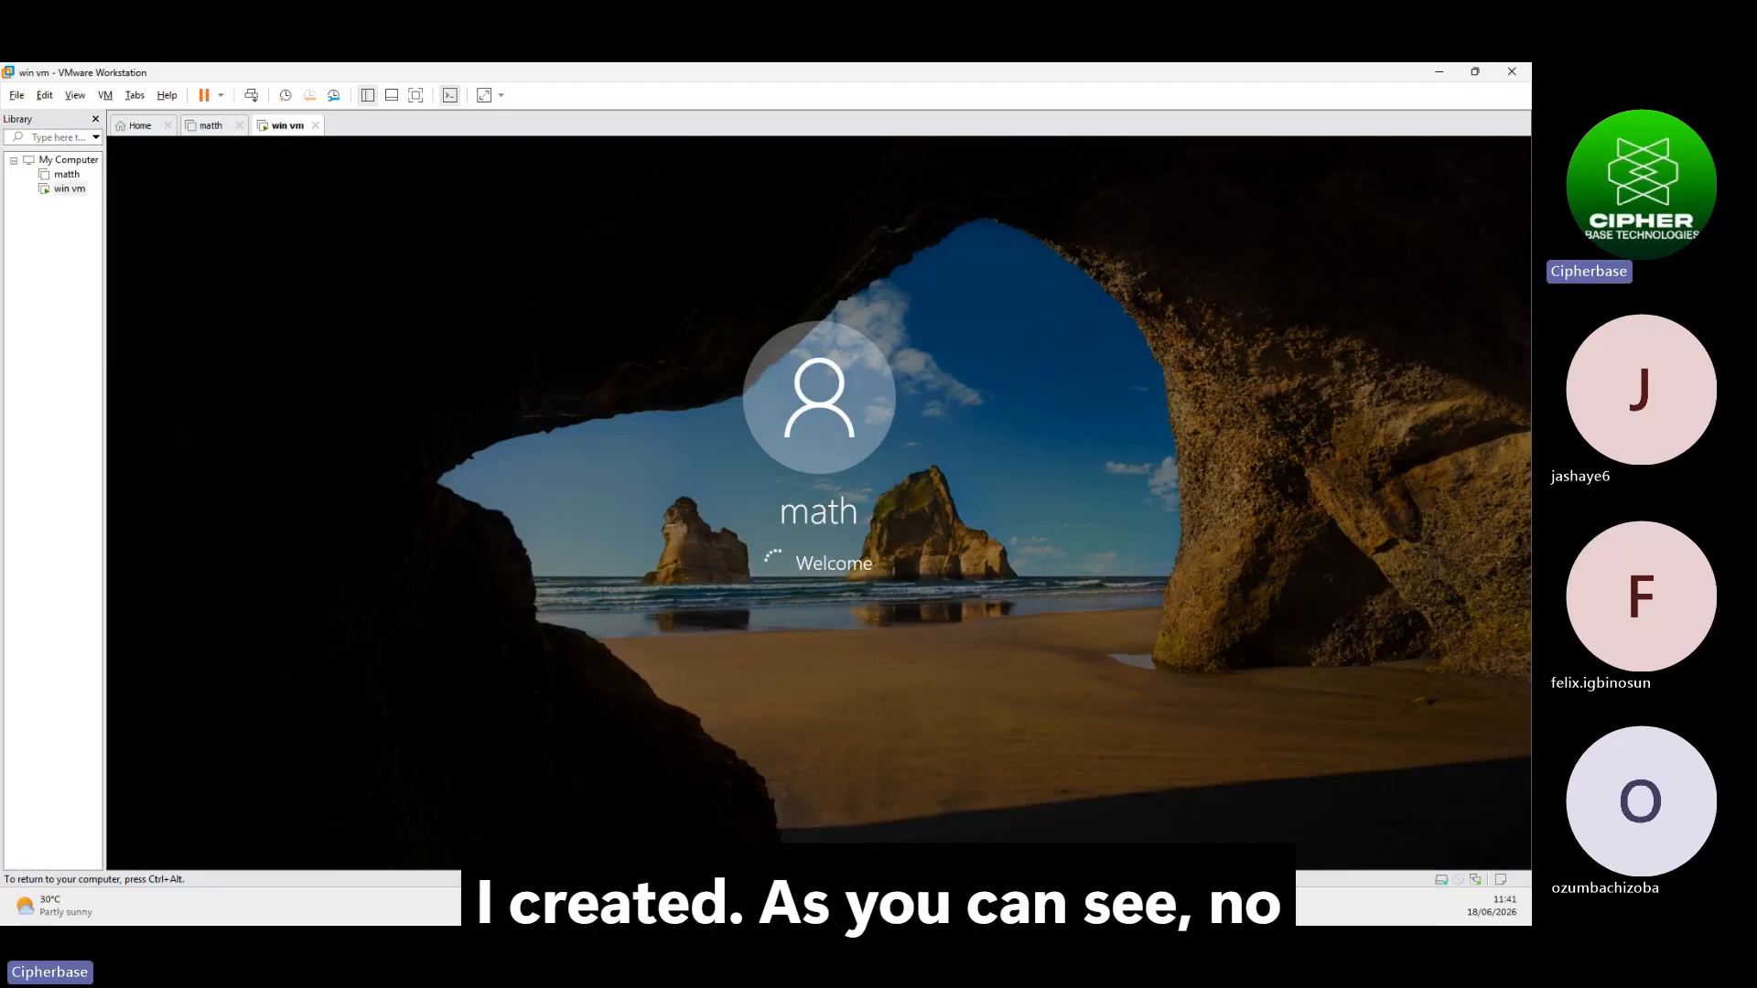